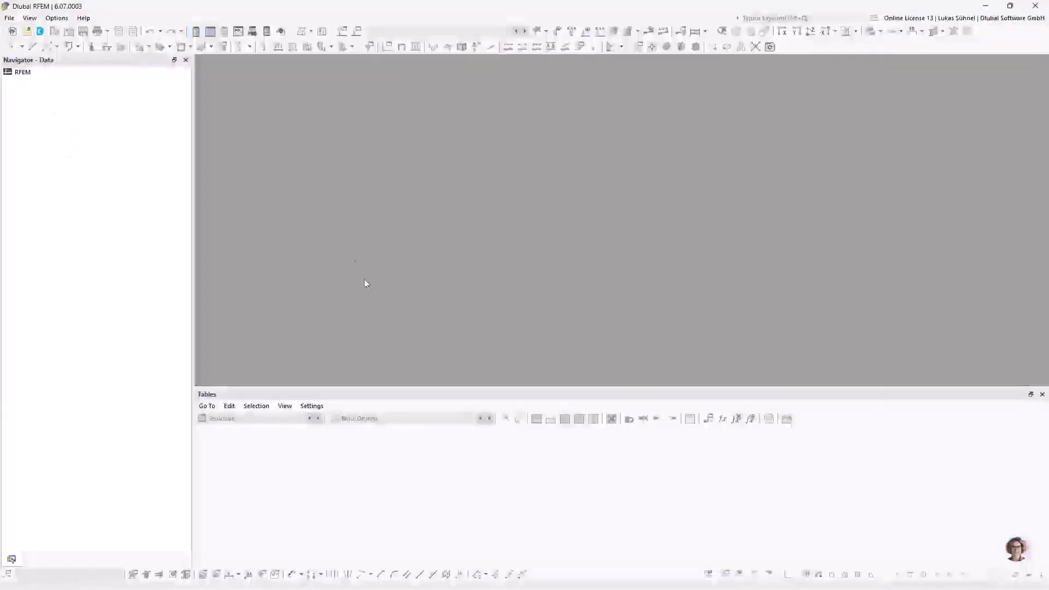
Import the DXF file Bauteil.dxf from the 2024_07 Webinar Spannungs Dehnung folder
left_click(9, 17)
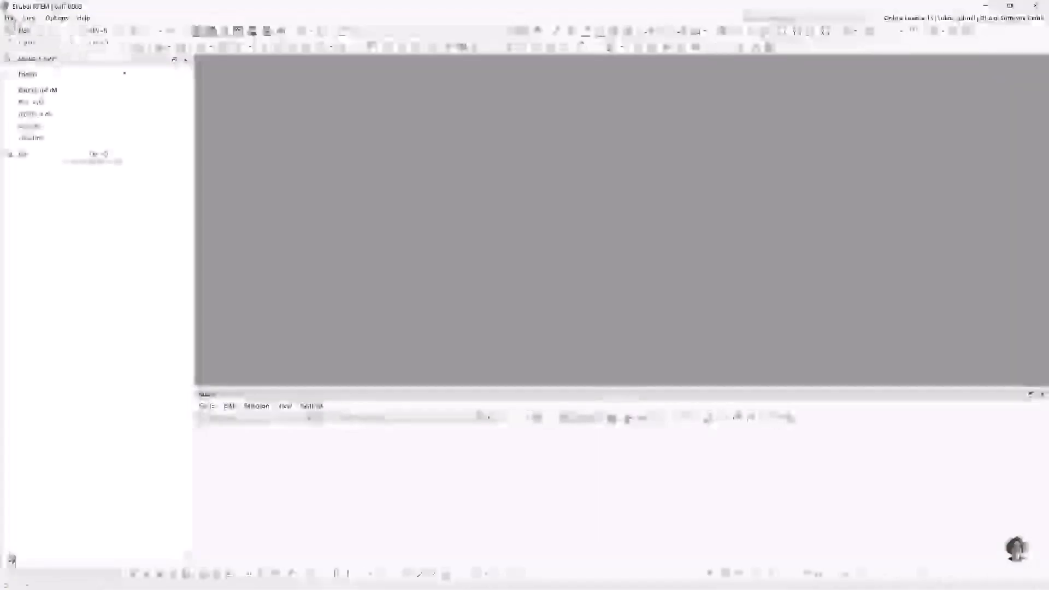
mouse_move(60, 75)
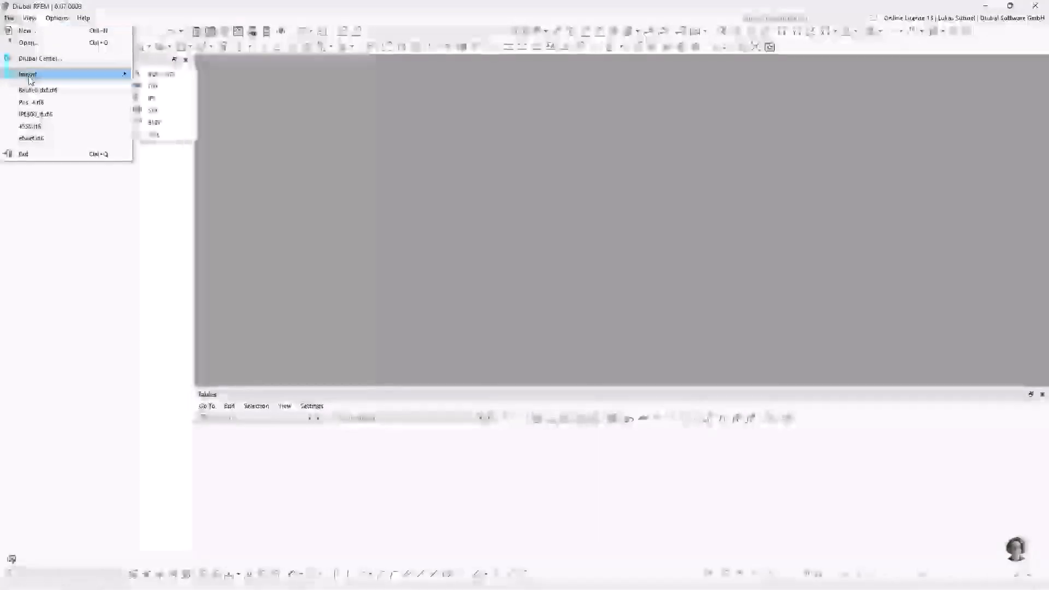
left_click(159, 86)
left_click_drag(182, 24, 481, 129)
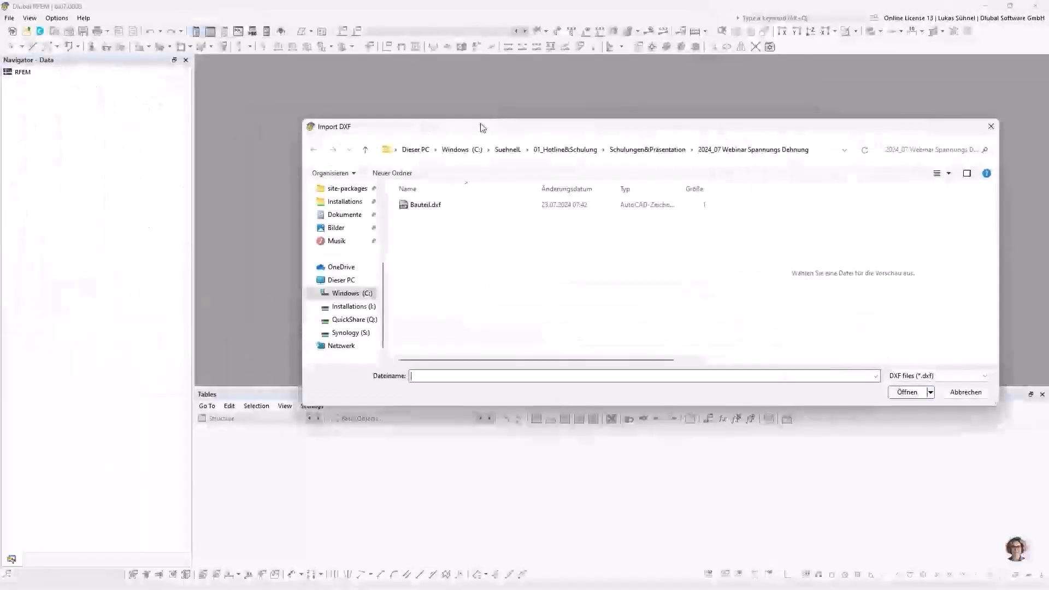
double_click(429, 209)
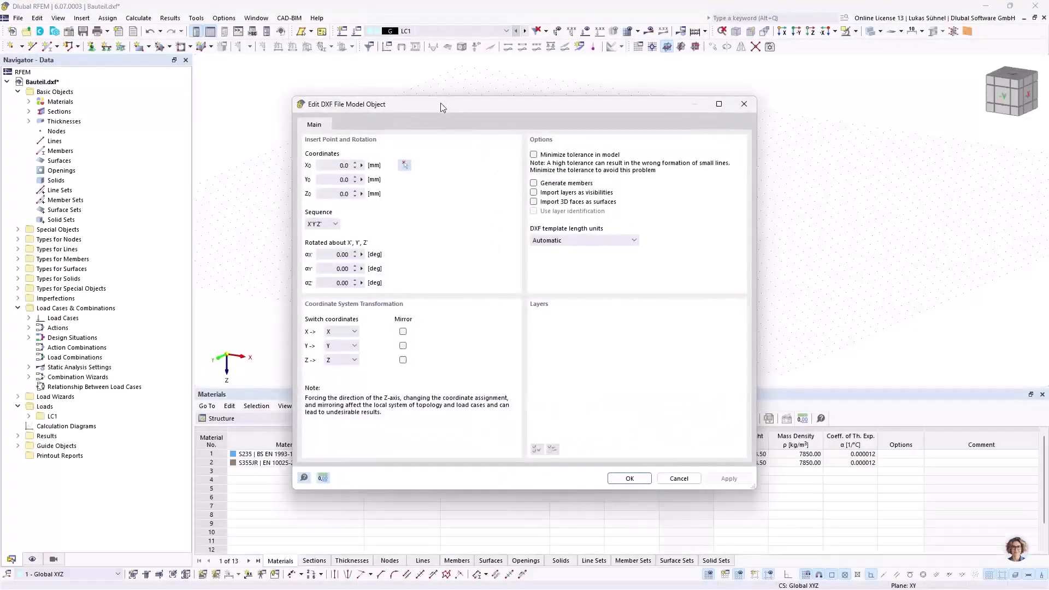
Review the DXF import options for members and layers and the available DXF template length units
left_click_drag(442, 106, 432, 67)
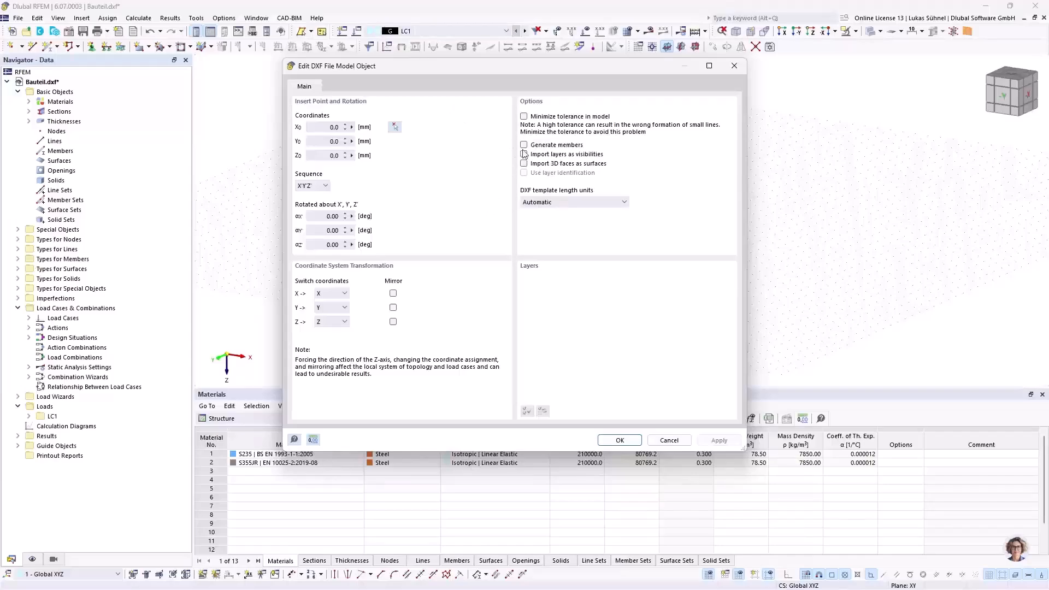
left_click(539, 146)
left_click(558, 145)
left_click(551, 157)
left_click(571, 204)
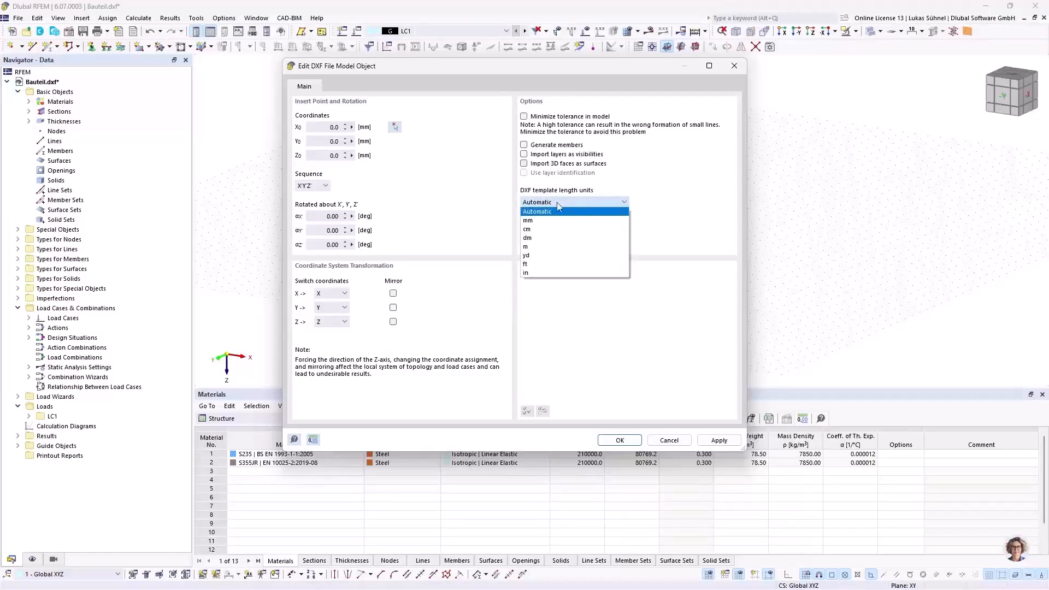
left_click(572, 203)
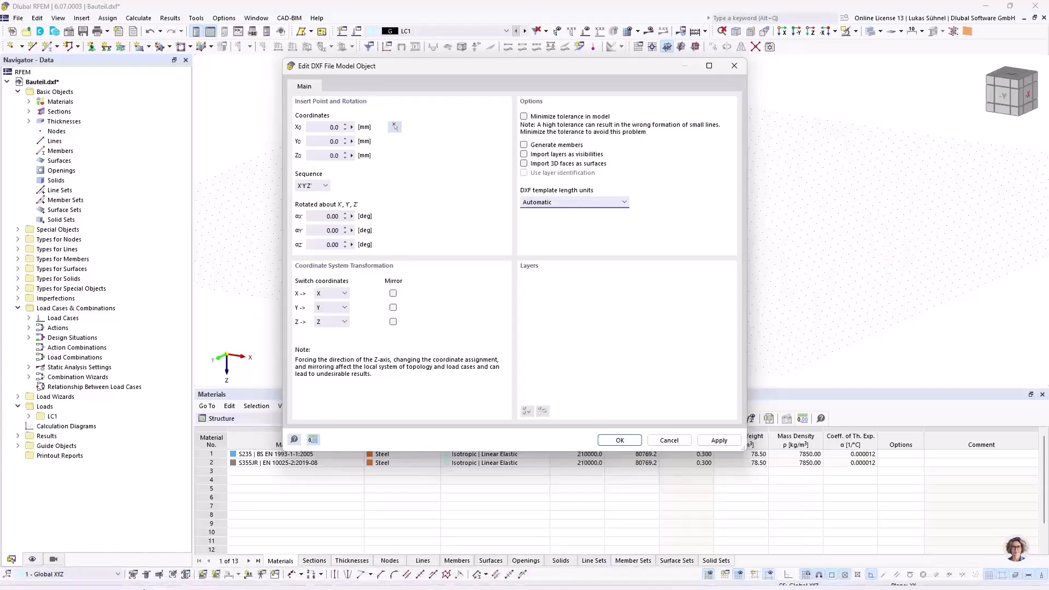
Switch to the Bauteil.dxf drawing in AutoCAD and call up the INSUNITS variable, leaving its value untouched
left_click(121, 578)
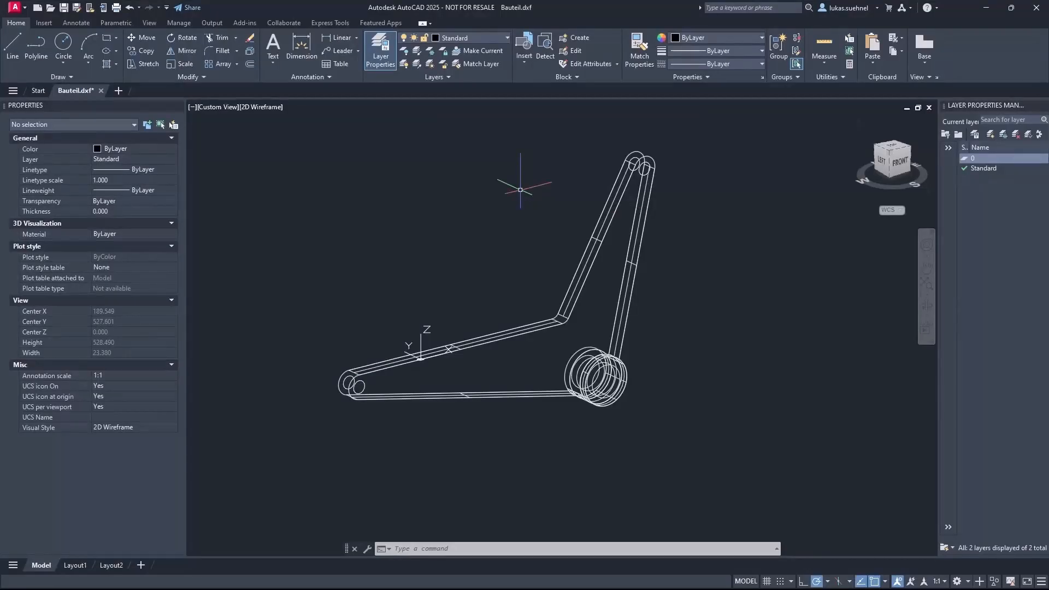
type("unit")
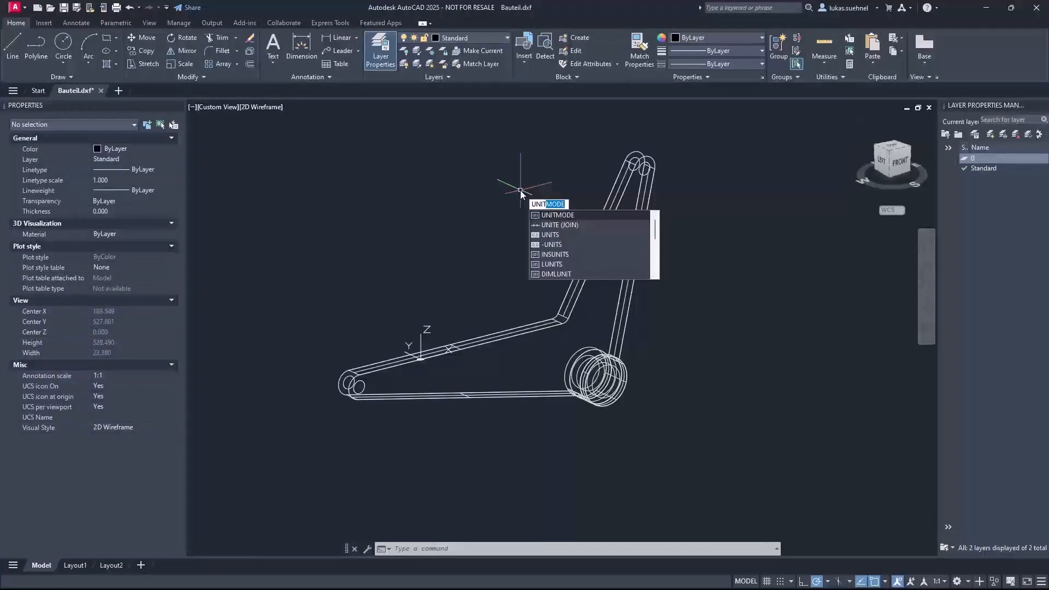
left_click(552, 254)
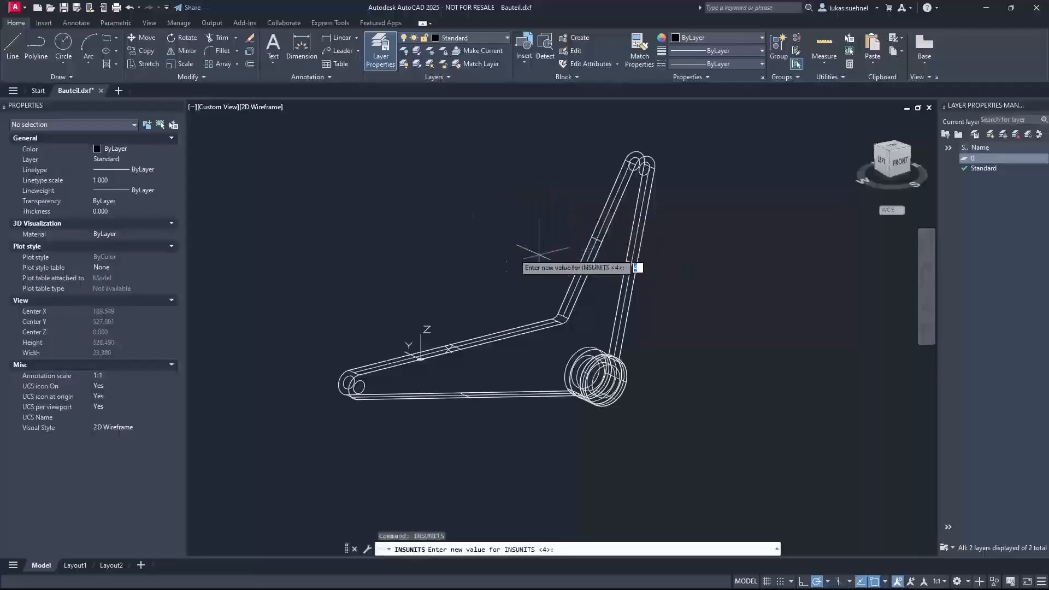
key("Escape")
left_click(470, 238)
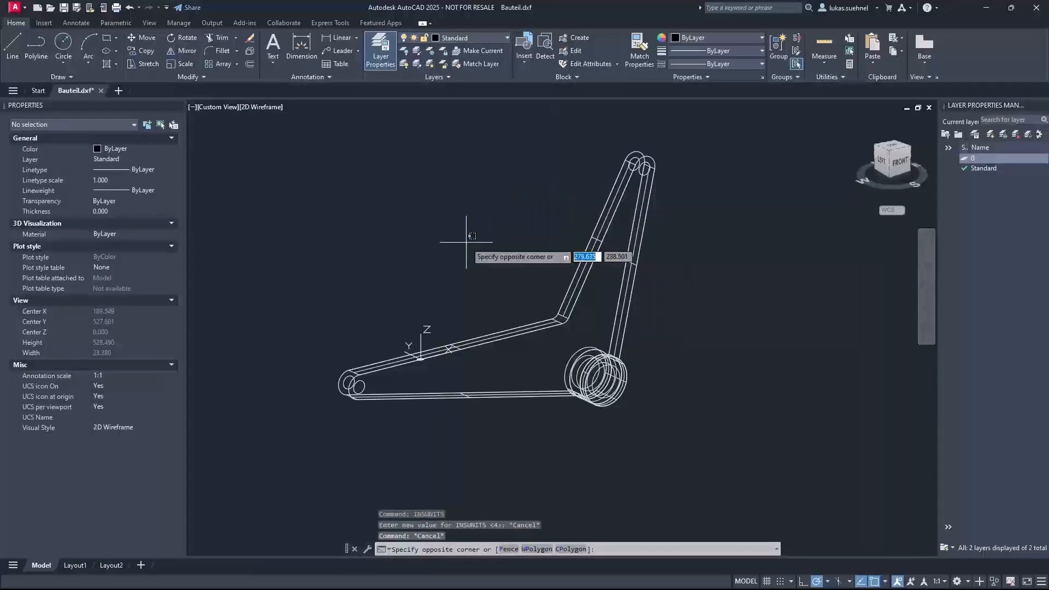
type("eine")
key("BackSpace")
type("heit")
key("Return")
key("Escape")
key("Escape")
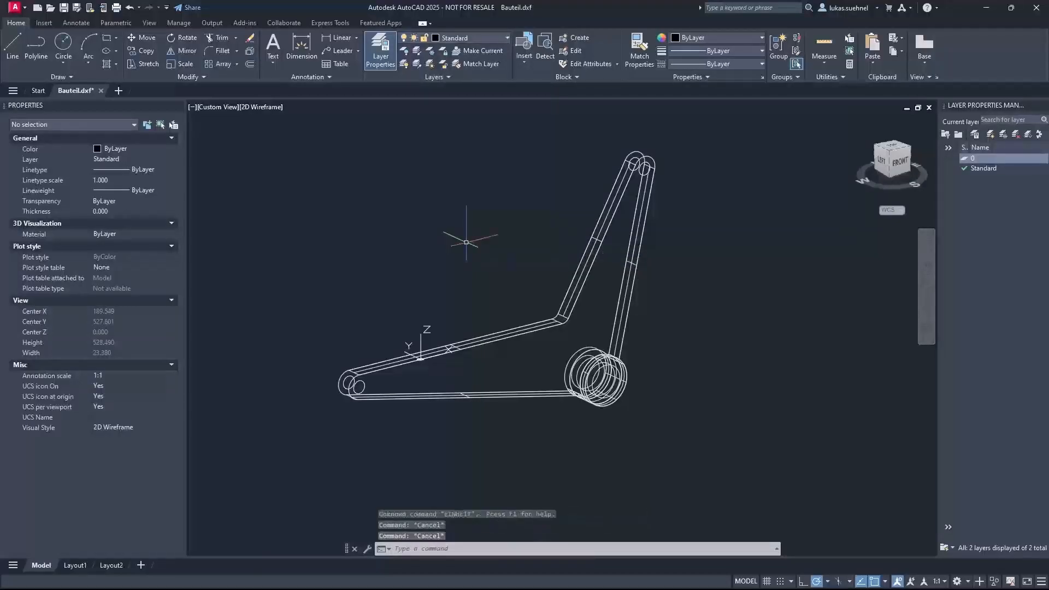
Check the drawing's insertion scale units in the Drawing Units settings using the UNITS command, without changing them
left_click(466, 242)
type("unit")
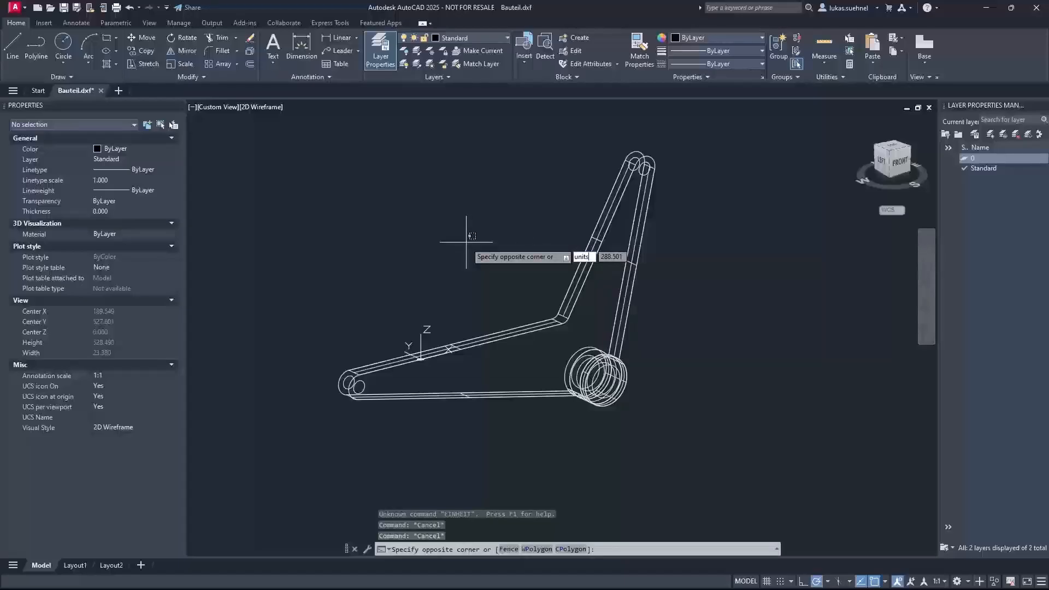
type("s")
key("Return")
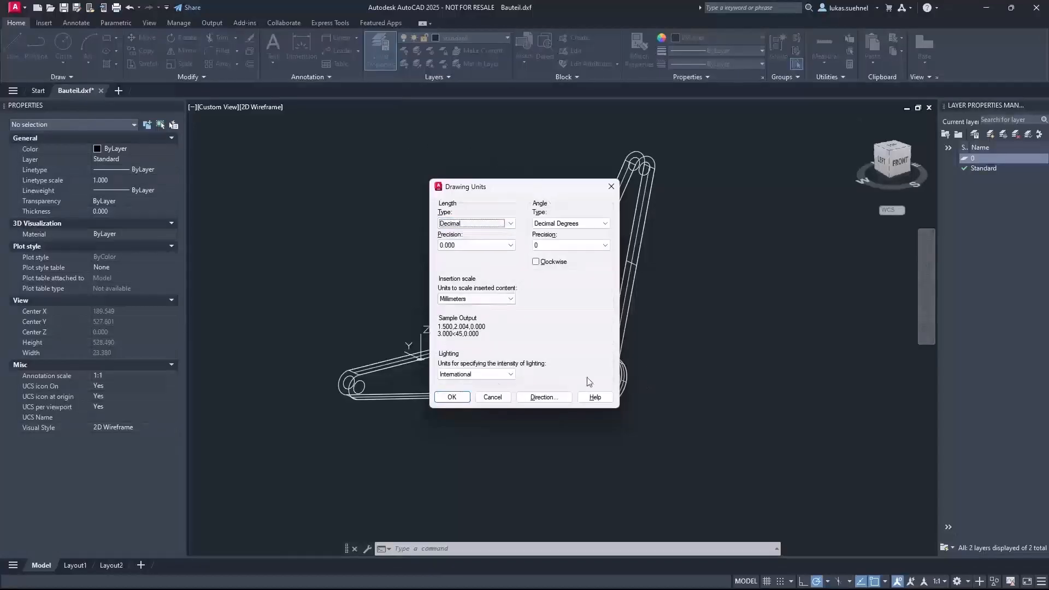
left_click(467, 299)
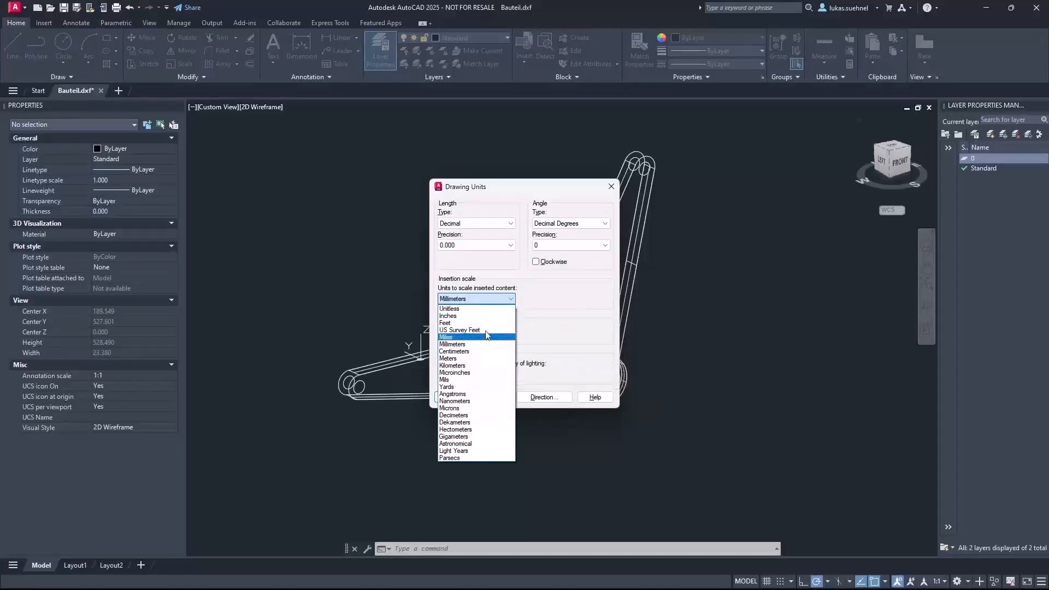
left_click(459, 281)
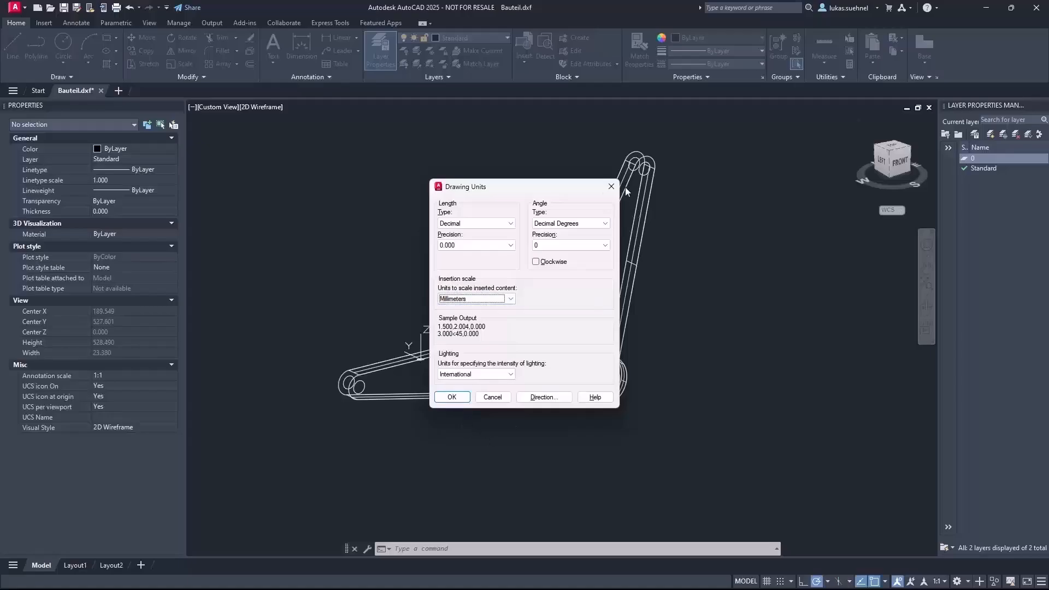
left_click(611, 186)
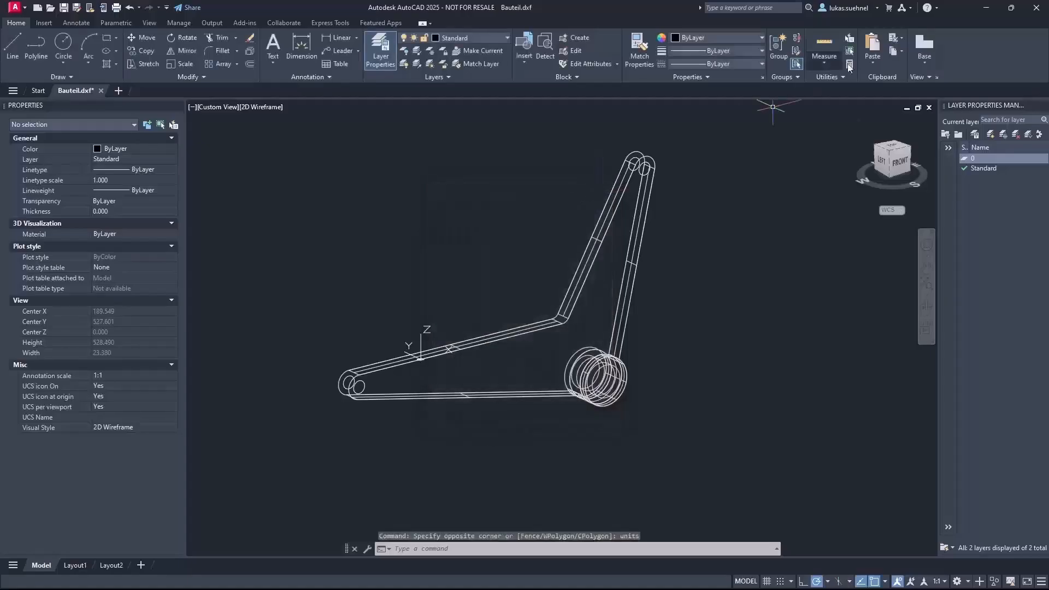
Return to the DXF import settings in RFEM and keep the DXF template length units on Automatic
left_click(988, 8)
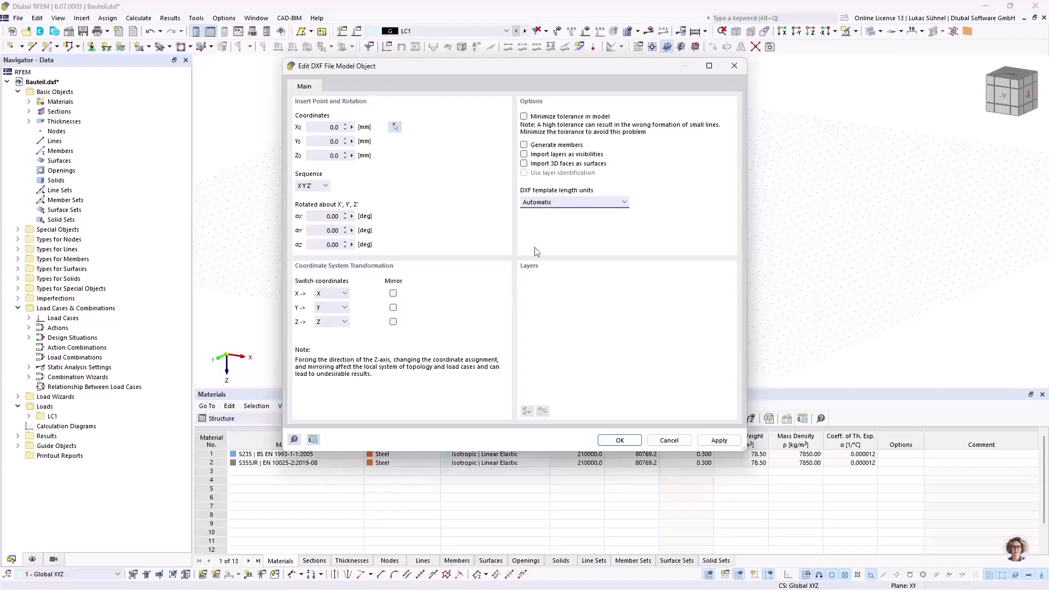
left_click(547, 204)
left_click(541, 212)
left_click(566, 207)
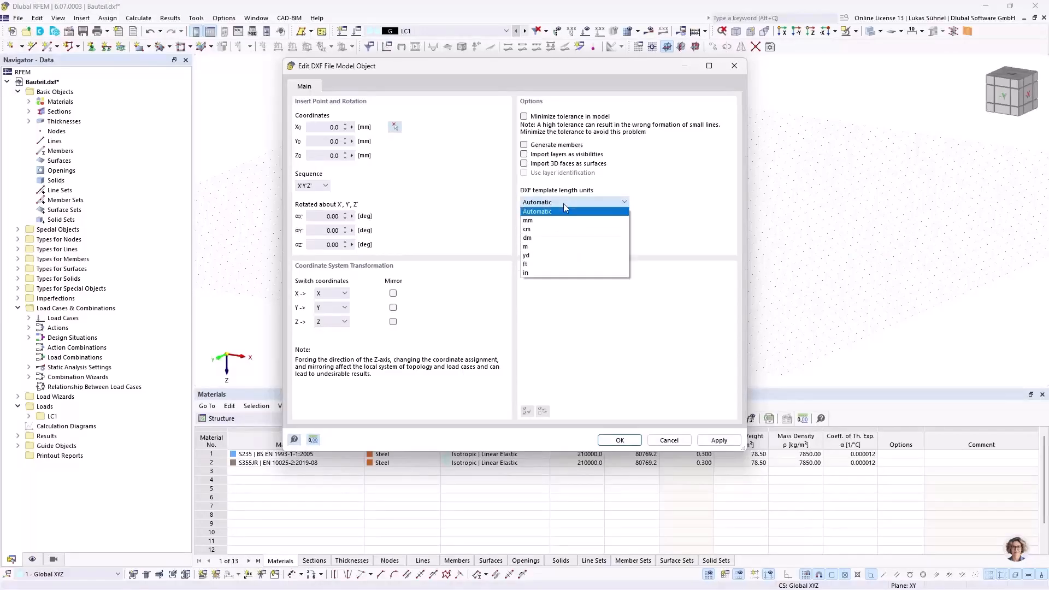
left_click(541, 211)
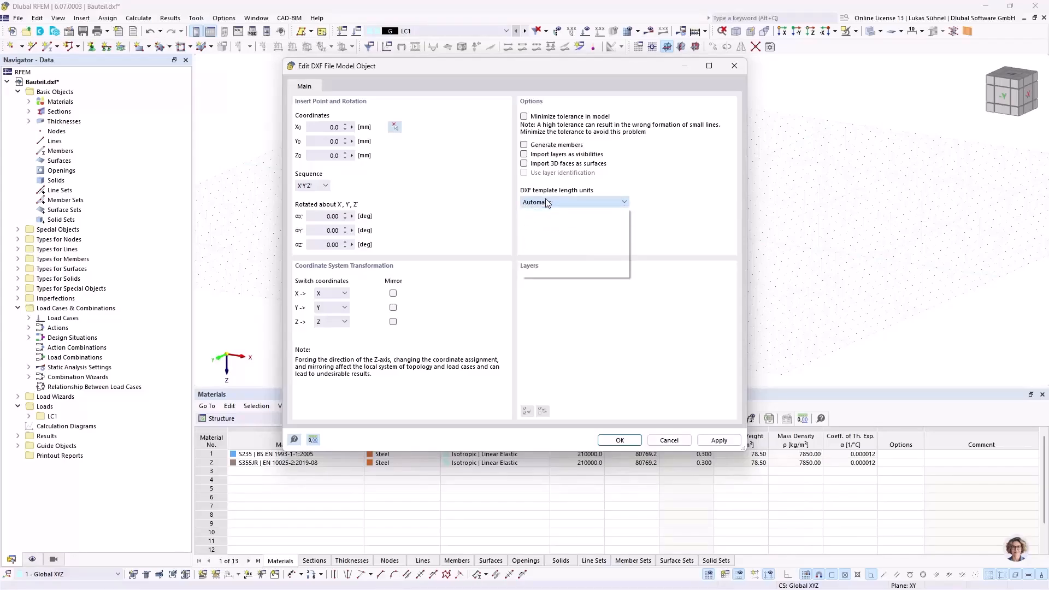
Complete the DXF import with the Default conversion table and dismiss the import log
left_click(621, 439)
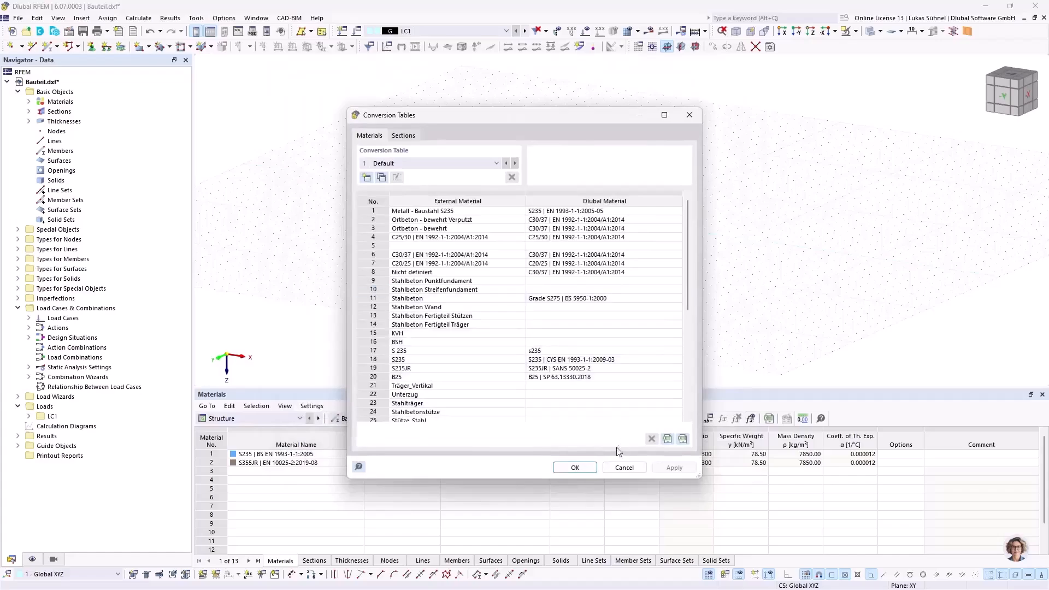
left_click(576, 469)
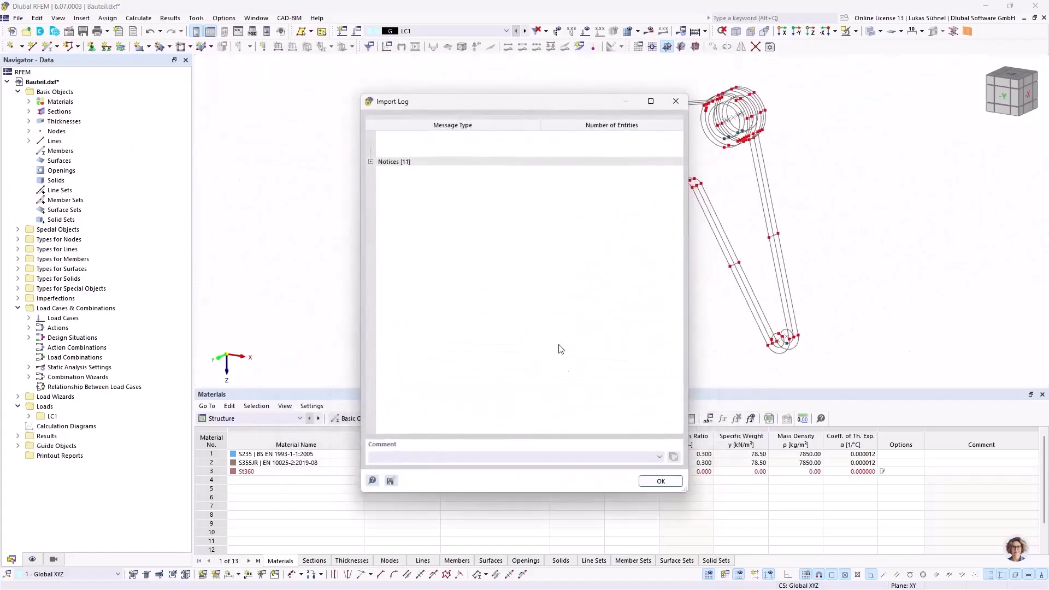
left_click(661, 482)
Examine the imported wireframe's overall shape from several directions and the lines around the eye near the origin up close
middle_click_drag(525, 241, 425, 263)
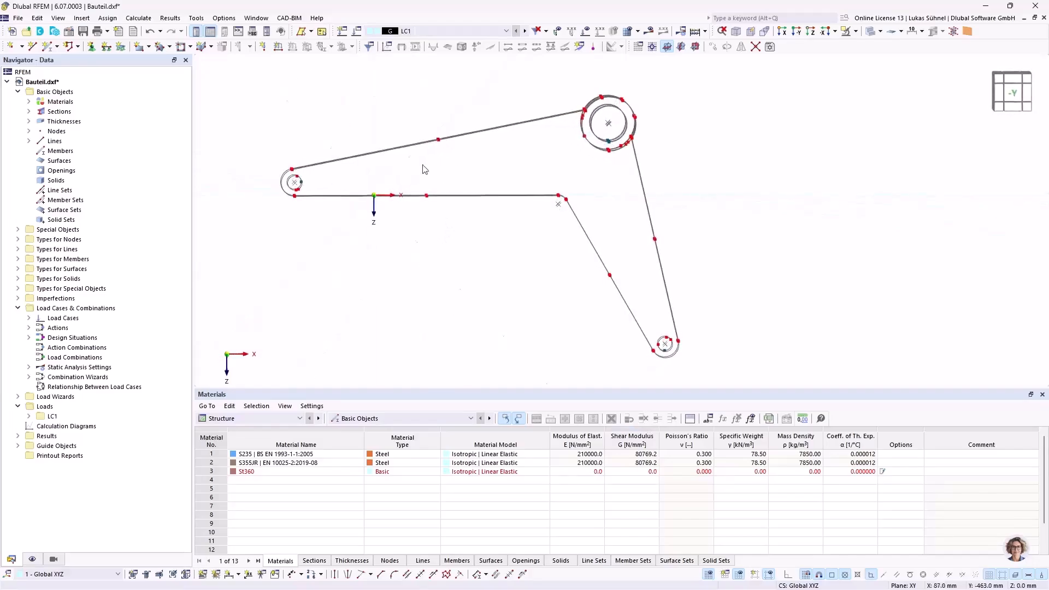
middle_click_drag(331, 116, 409, 159, "ctrl")
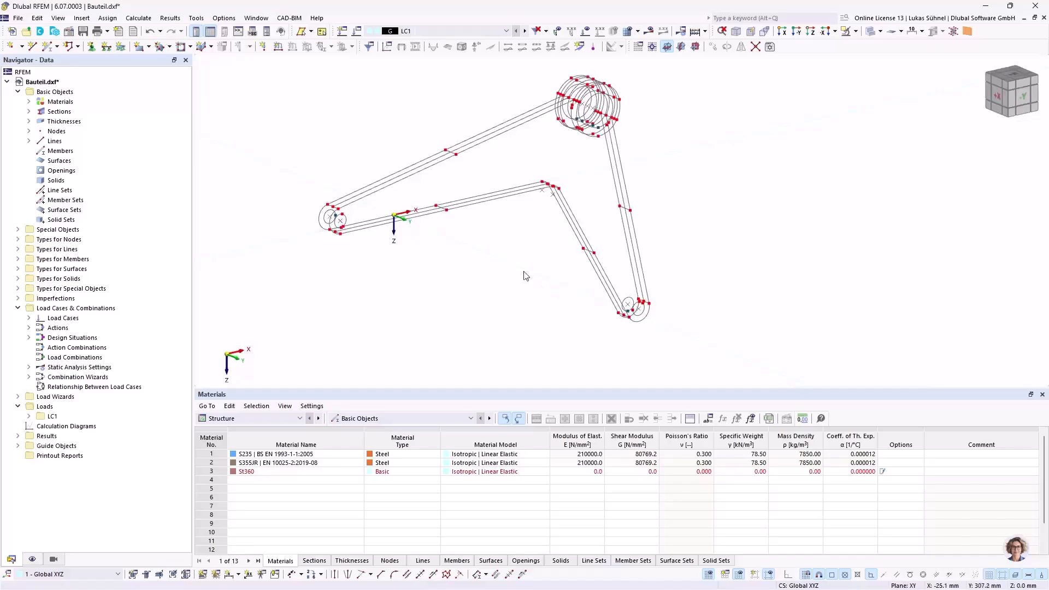
middle_click_drag(327, 136, 381, 162, "ctrl")
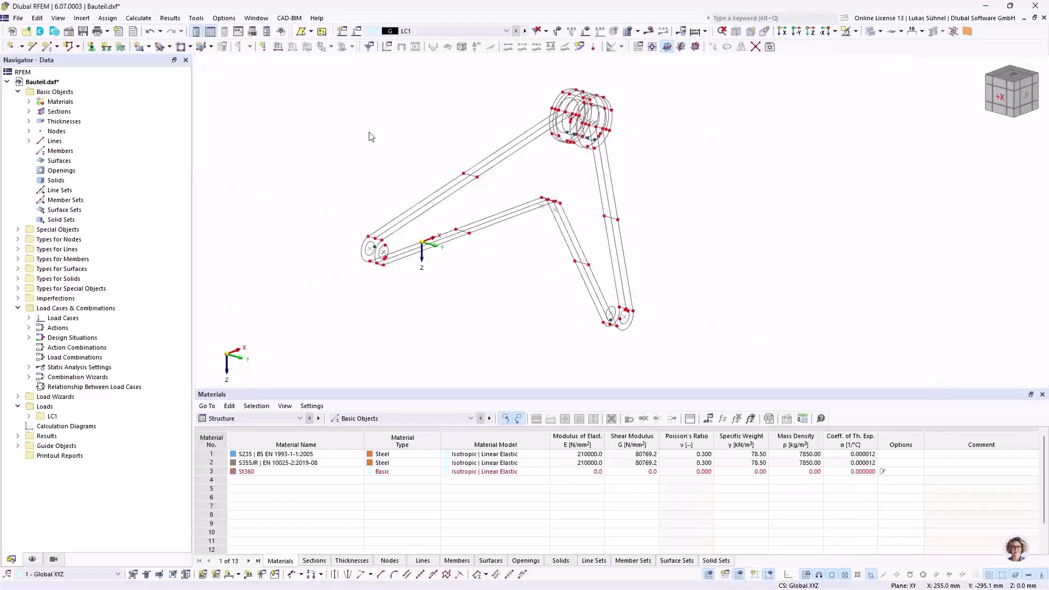
middle_click_drag(371, 136, 373, 145)
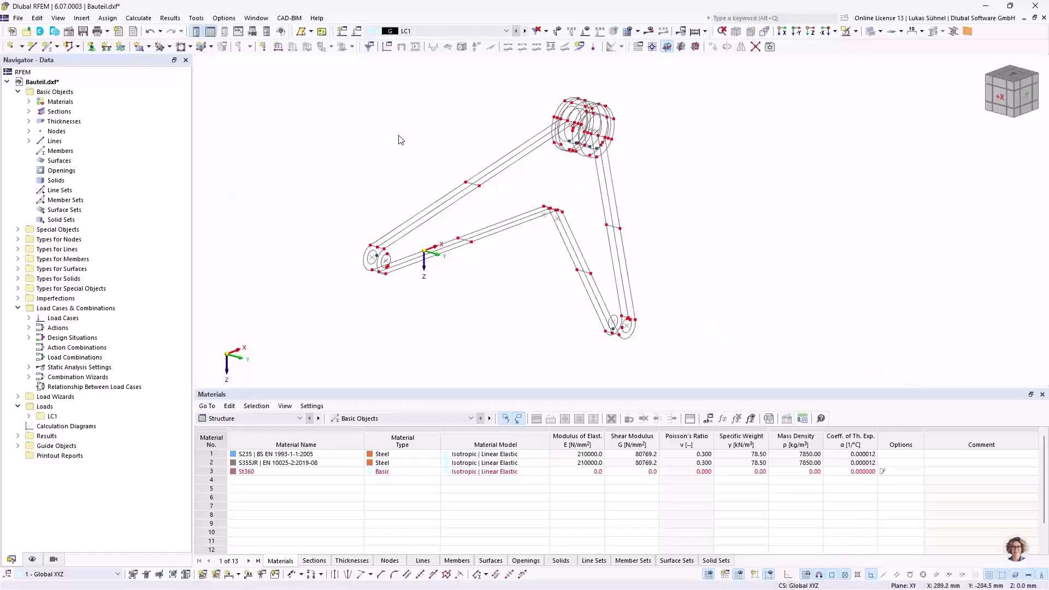
middle_click_drag(374, 134, 373, 146)
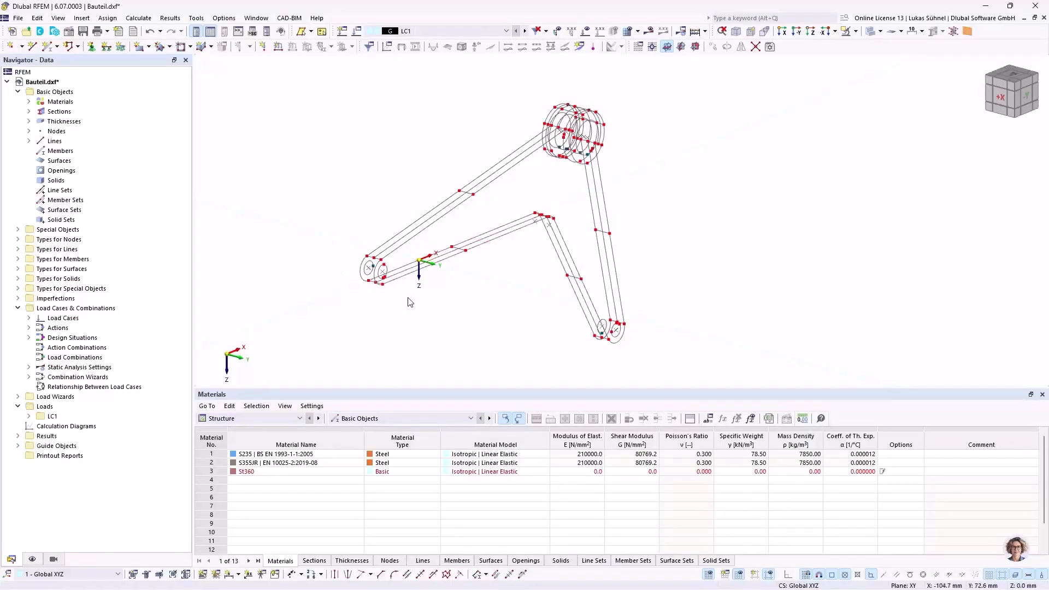
scroll(353, 267, "up", 3)
middle_click_drag(294, 201, 467, 265)
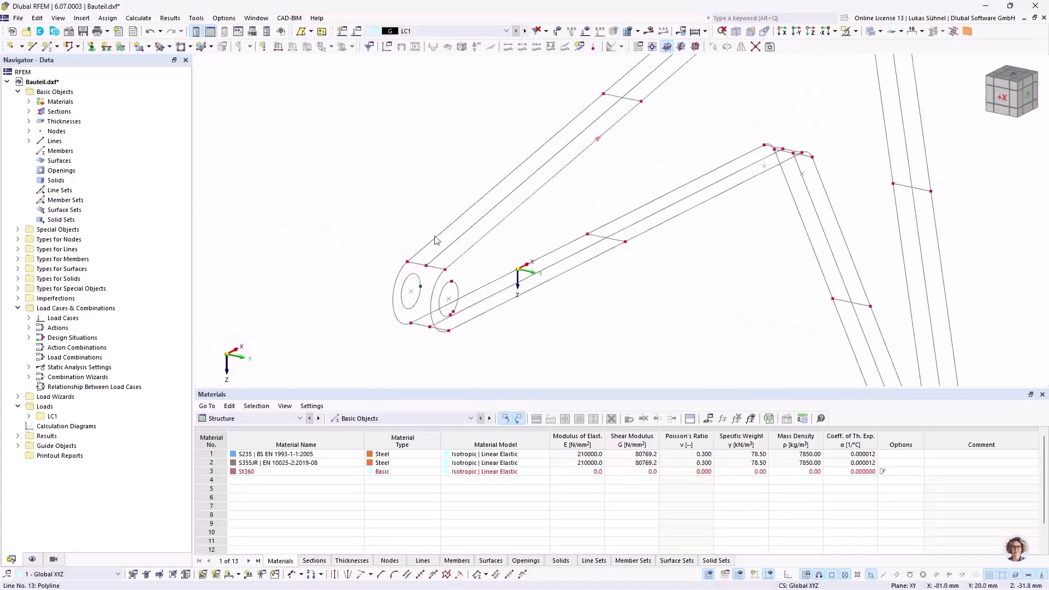
key("ctrl+shift+a")
key("ctrl+shift+2")
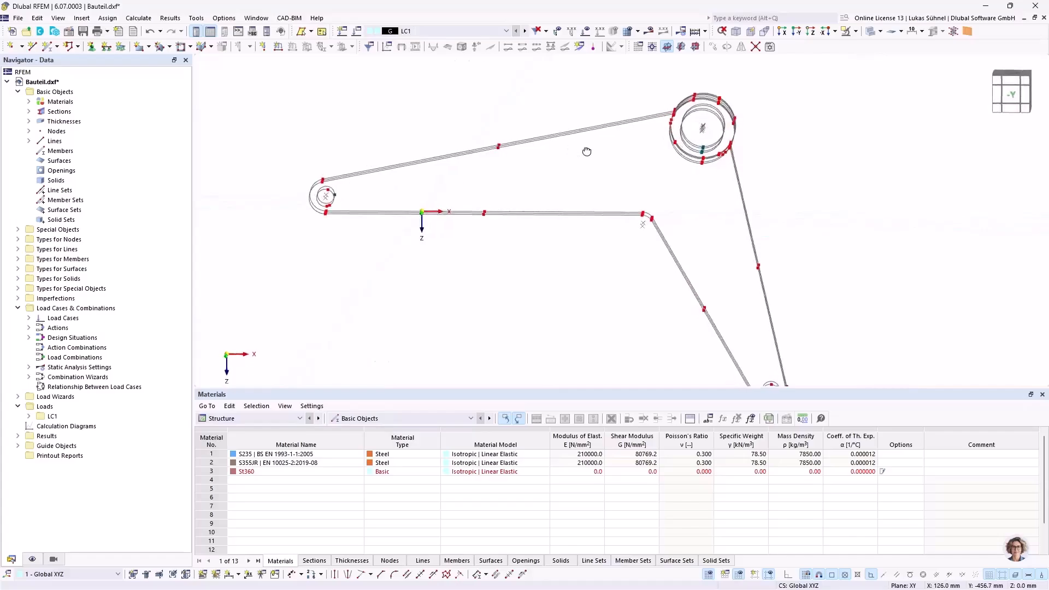
key("ctrl+shift+a")
scroll(462, 285, "up", 5)
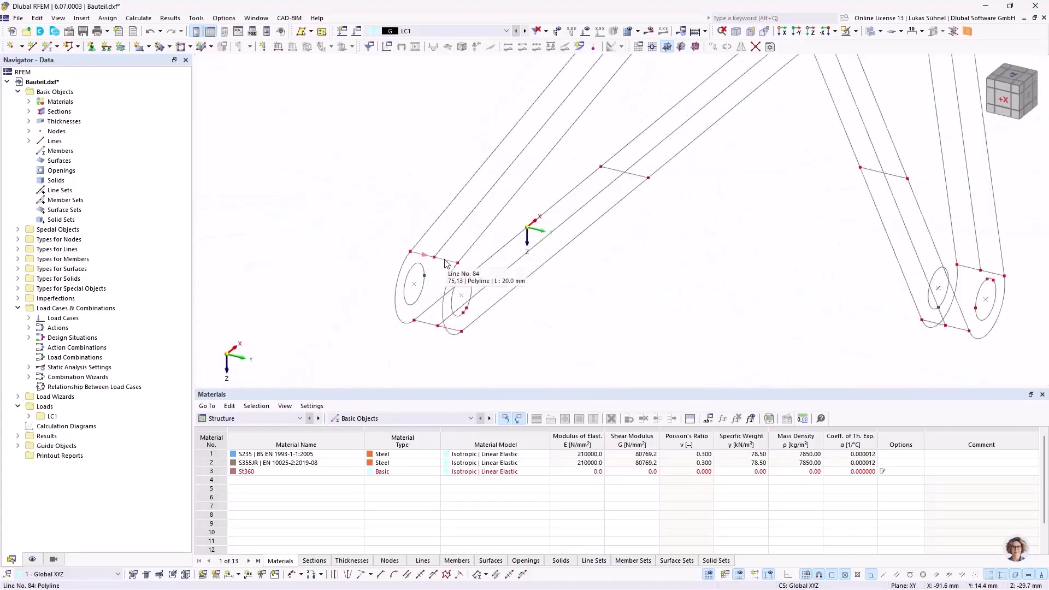
Examine the lines across the width of the large hub, then view the whole component along the +X direction
scroll(444, 263, "down", 3)
middle_click_drag(443, 263, 540, 241, "ctrl")
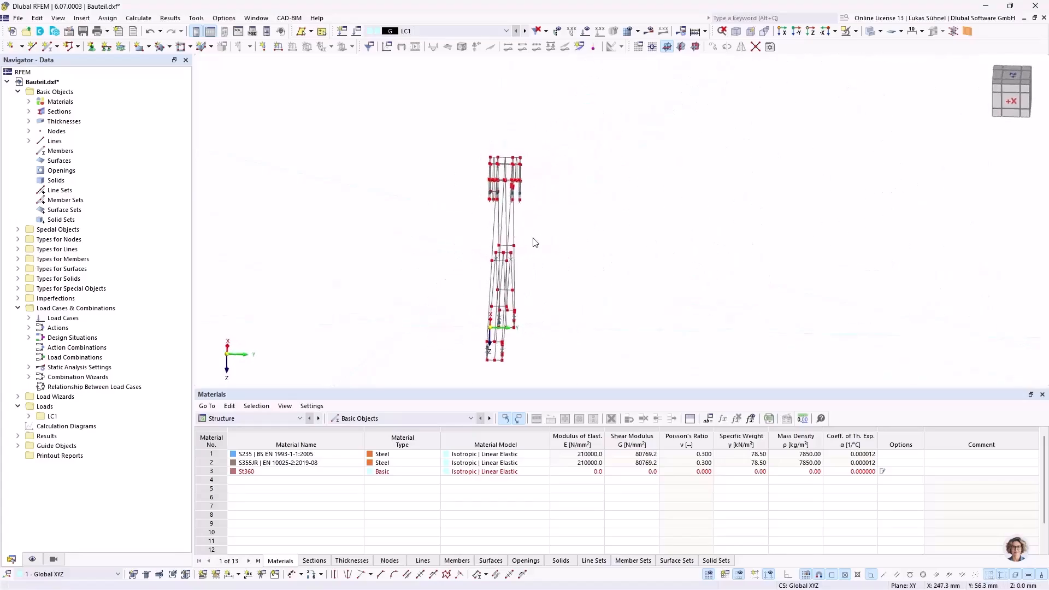
scroll(526, 140, "up", 6)
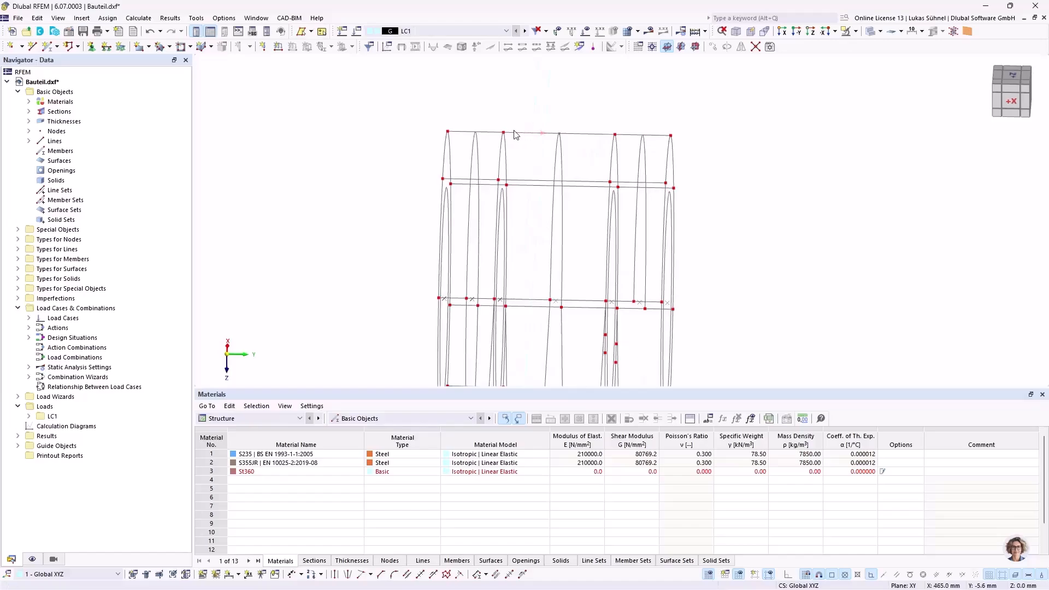
middle_click_drag(537, 137, 510, 136, "ctrl")
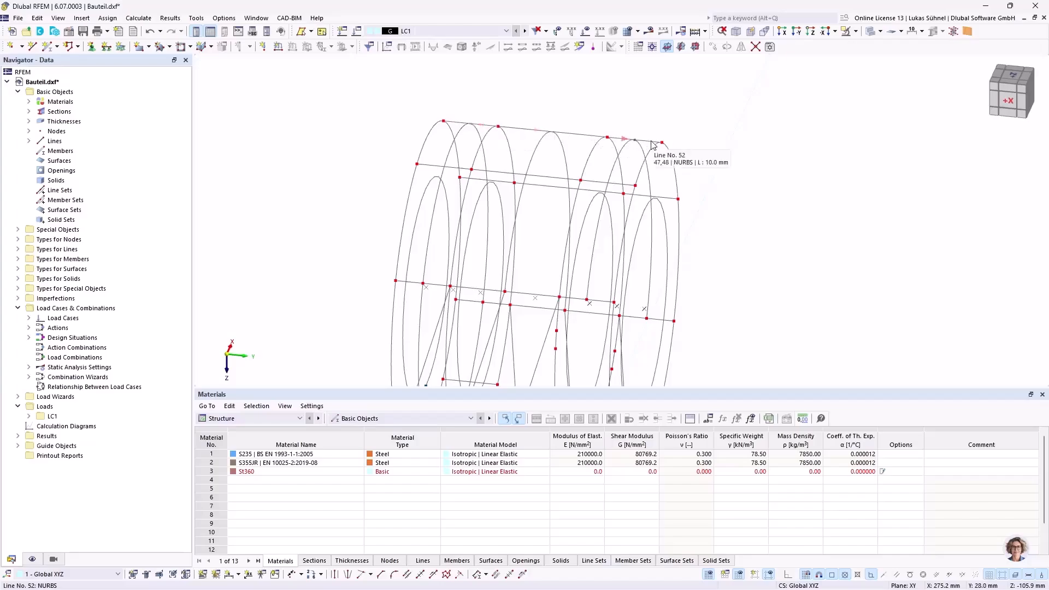
scroll(652, 143, "down", 3)
middle_click_drag(651, 144, 631, 164, "ctrl")
scroll(699, 209, "down", 4)
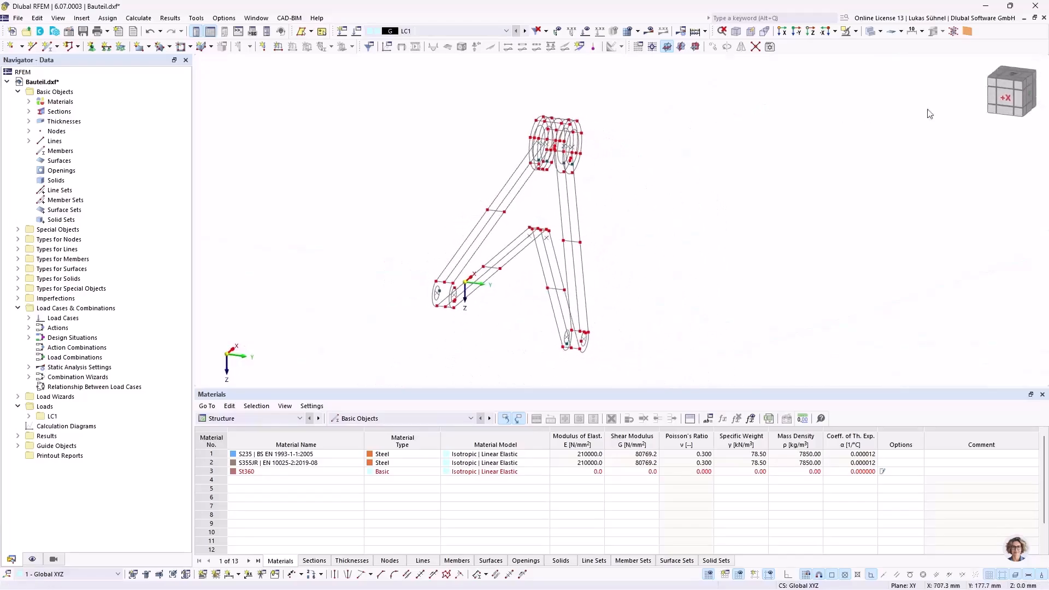
left_click(1010, 101)
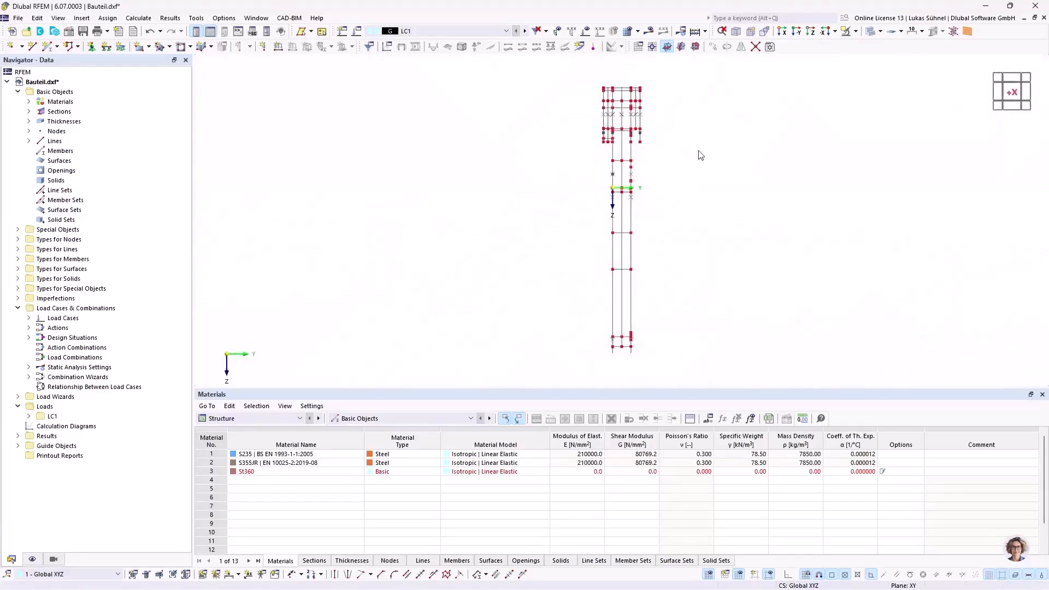
Delete all lines and nodes on both sides of the Y = 0 plane, keeping only the component's profile in the XZ plane
middle_click_drag(702, 154, 647, 152)
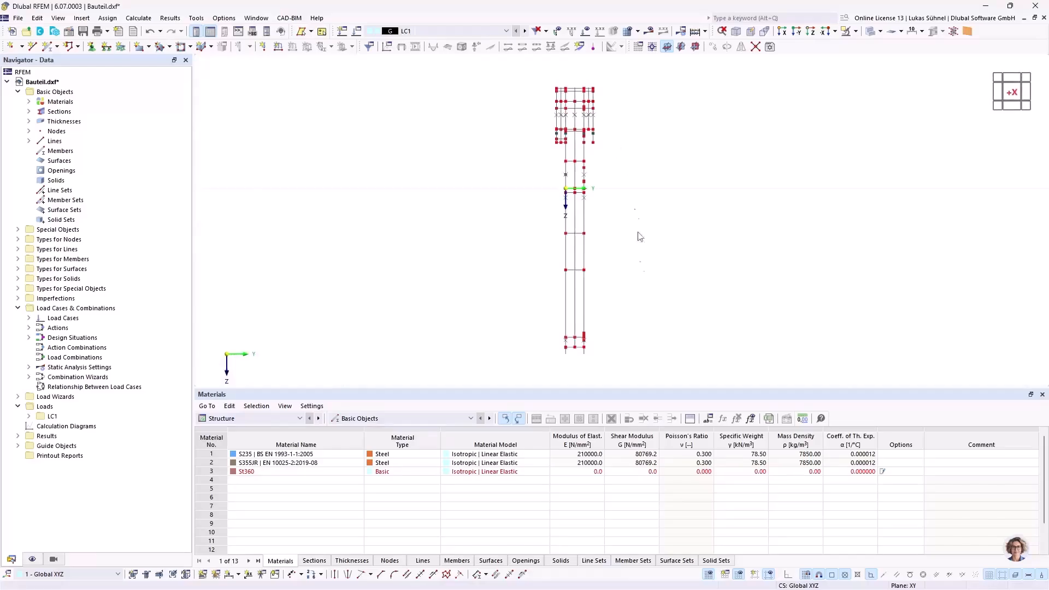
left_click_drag(648, 363, 572, 77)
key("Delete")
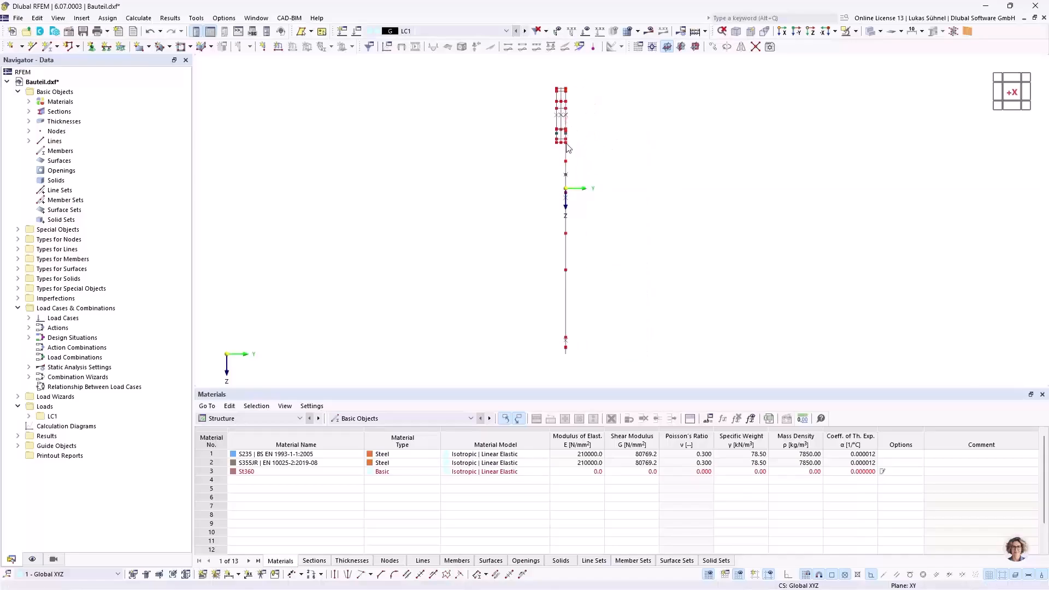
scroll(561, 93, "up", 5)
left_click_drag(569, 239, 500, 76)
key("Delete")
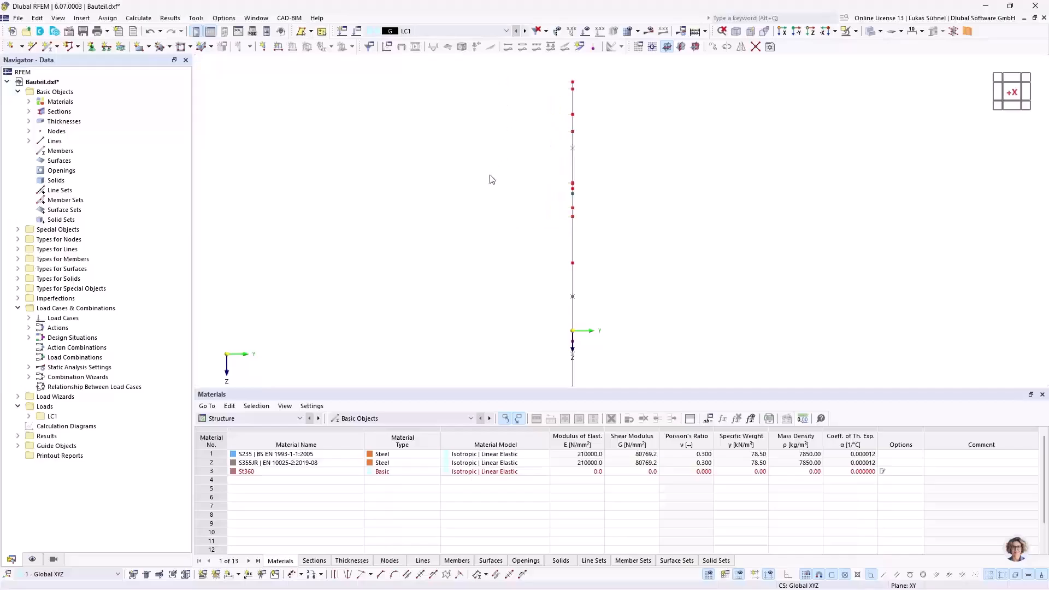
Remove the intermediate nodes from the straight edges of the profile outline
middle_click_drag(868, 120, 754, 138, "ctrl")
scroll(683, 143, "down", 4)
left_click(1027, 91)
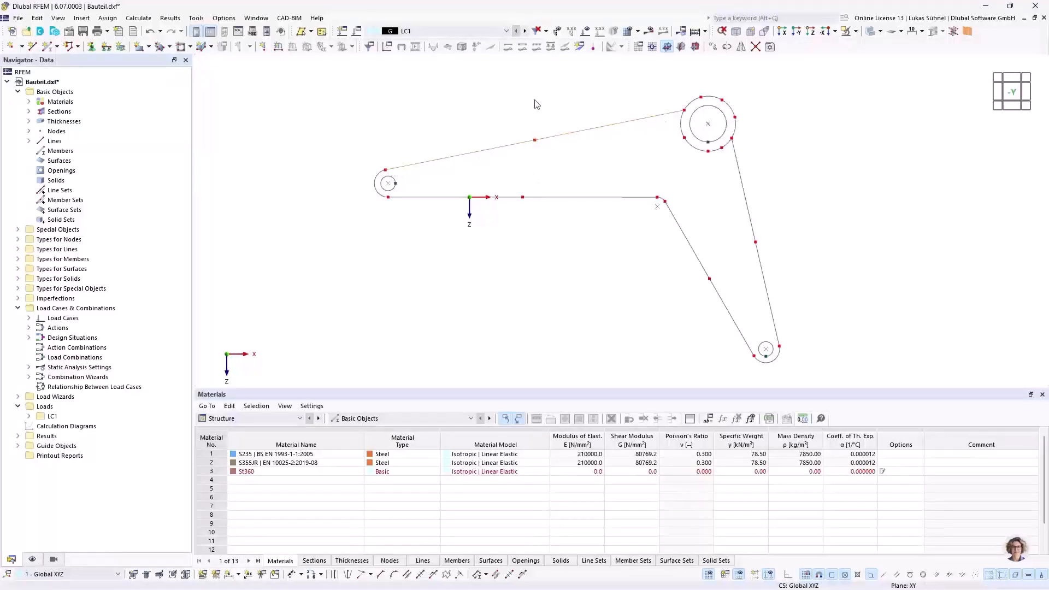
left_click_drag(668, 305, 814, 225)
Delete the arc segments of the large hub's outer circle and their leftover nodes, keeping the end nodes of the adjoining straight edges
scroll(767, 95, "up", 3)
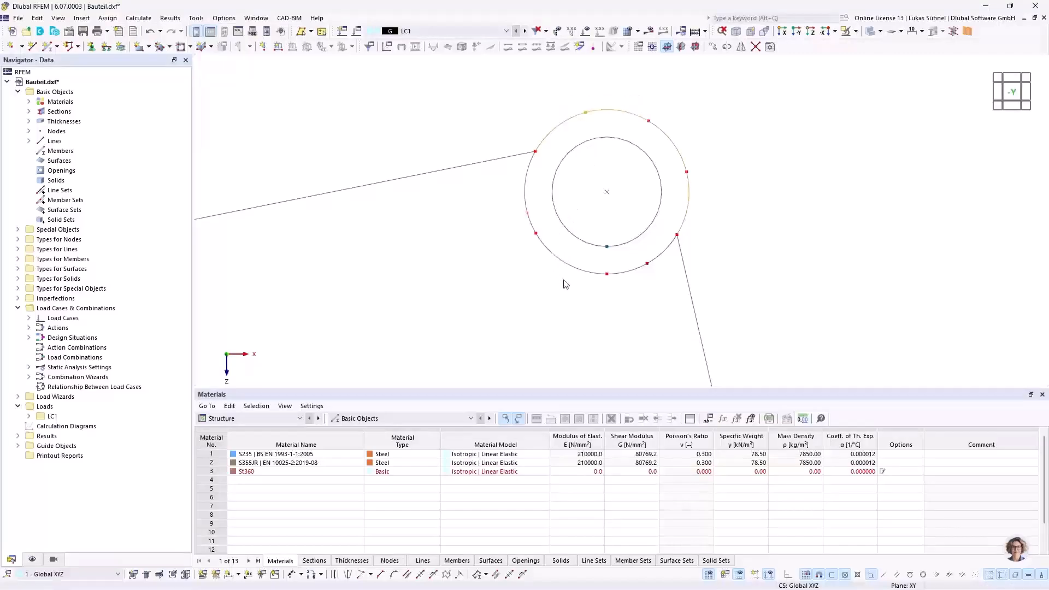
key("Delete")
left_click_drag(649, 286, 562, 258)
key("Delete")
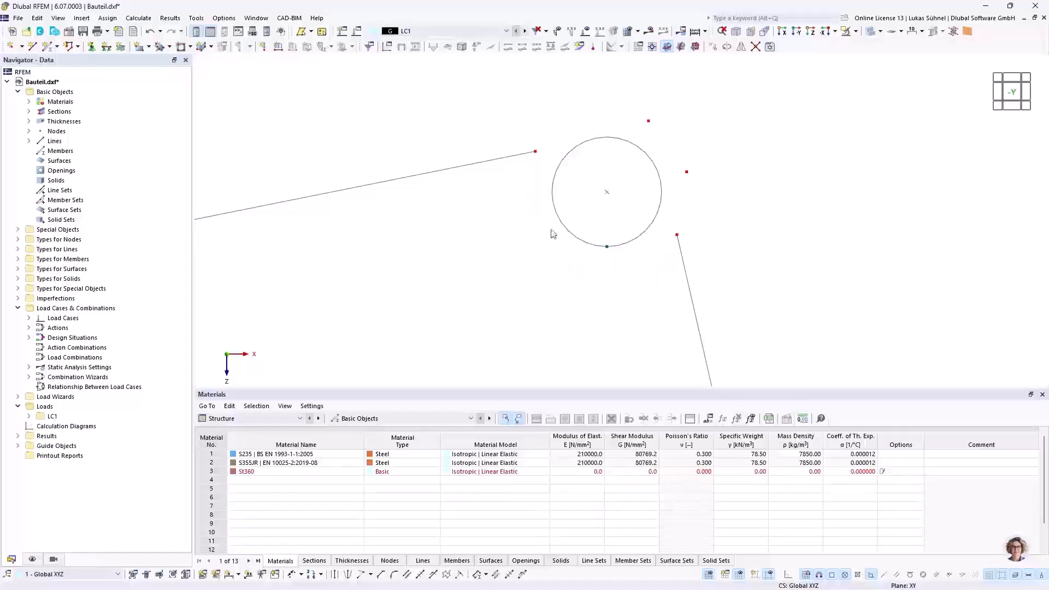
left_click_drag(716, 197, 683, 153)
left_click(648, 121)
key("Delete")
scroll(556, 142, "down", 2)
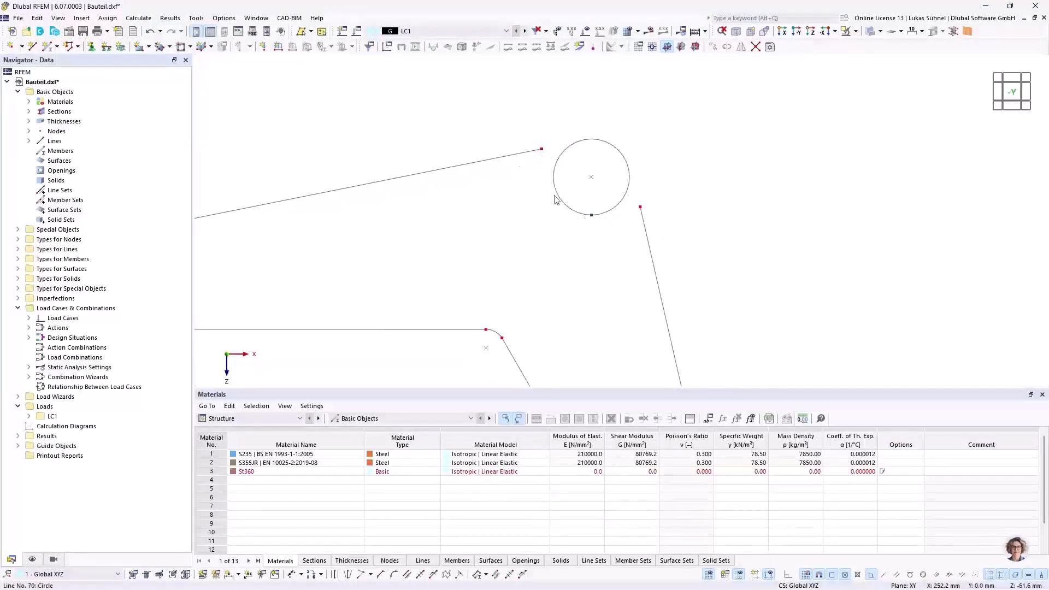
left_click(32, 46)
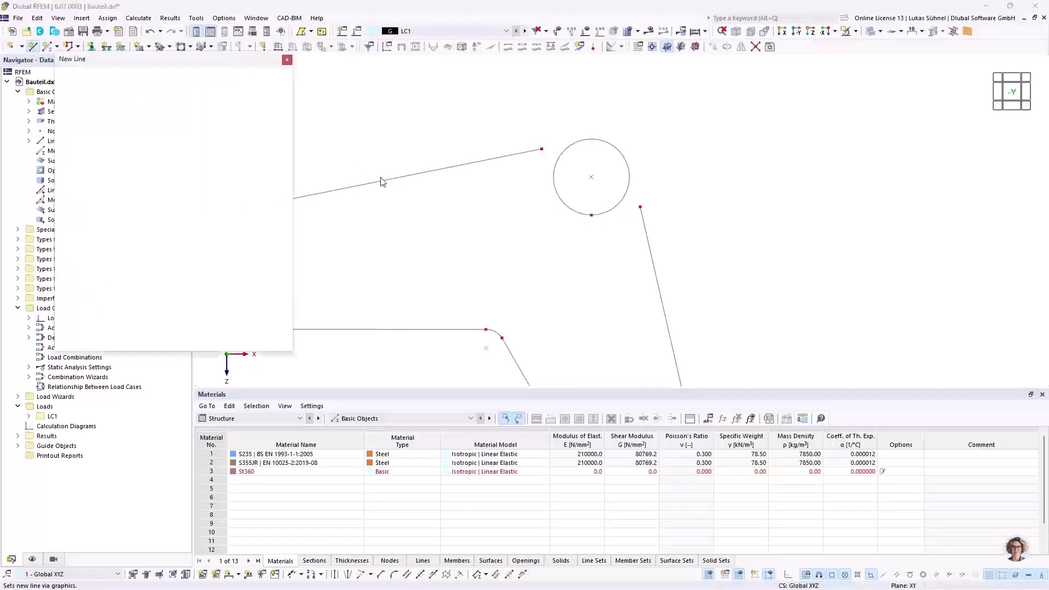
left_click(120, 123)
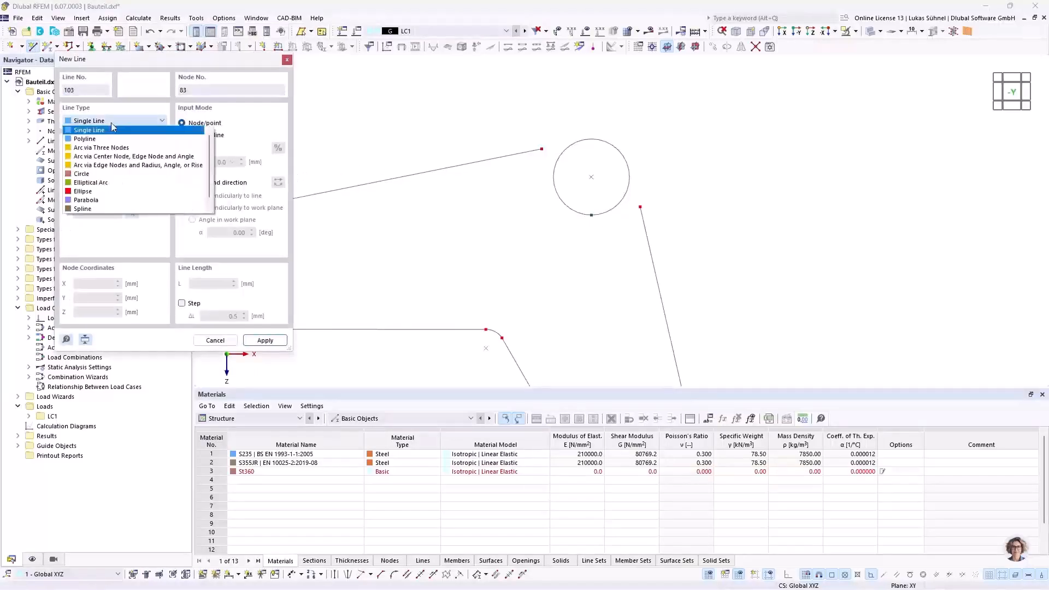
left_click(85, 139)
Set the work plane's grid point spacing to 10 mm in both directions and adapt the number of grid points dynamically to the model size
scroll(604, 172, "down", 5)
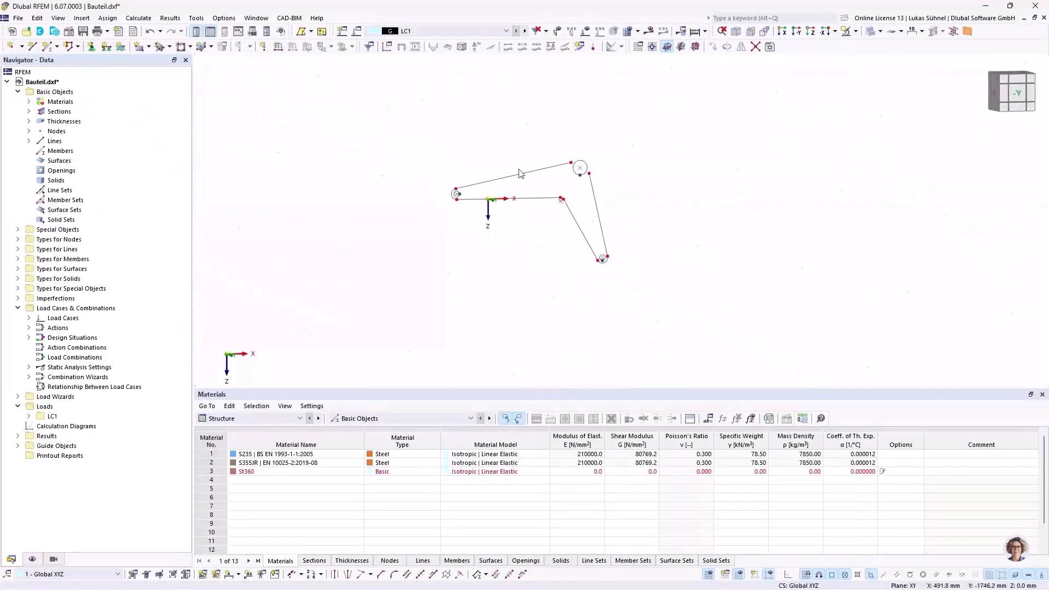
scroll(543, 181, "down", 2)
scroll(544, 221, "down", 5)
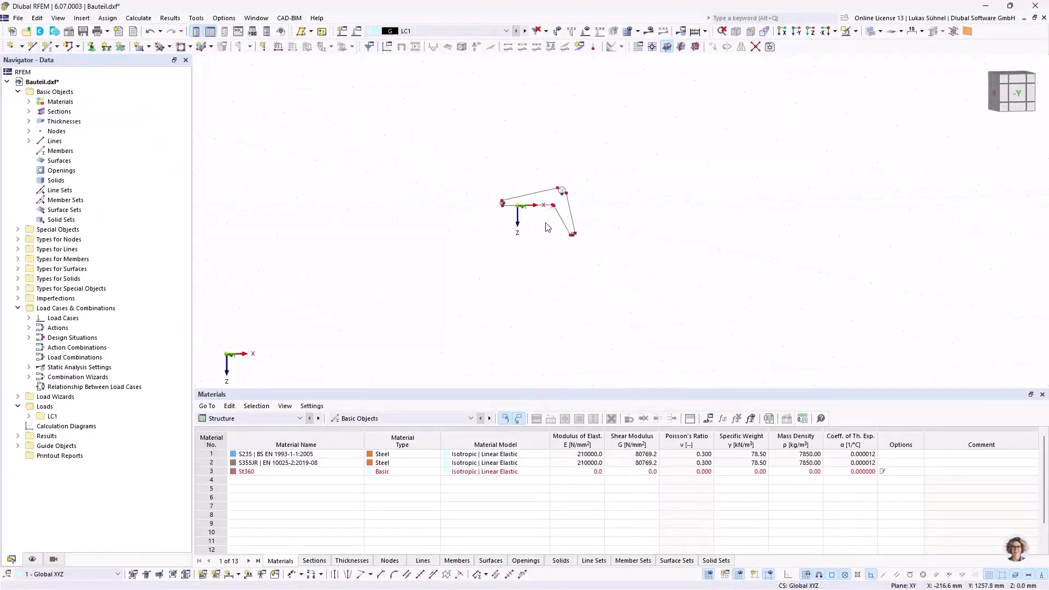
scroll(552, 215, "up", 1)
mouse_move(546, 222)
middle_mouse_down("ctrl")
mouse_move(533, 230)
mouse_move(520, 217)
mouse_move(566, 230)
mouse_move(555, 198)
mouse_move(560, 225)
mouse_move(546, 213)
middle_mouse_up("ctrl")
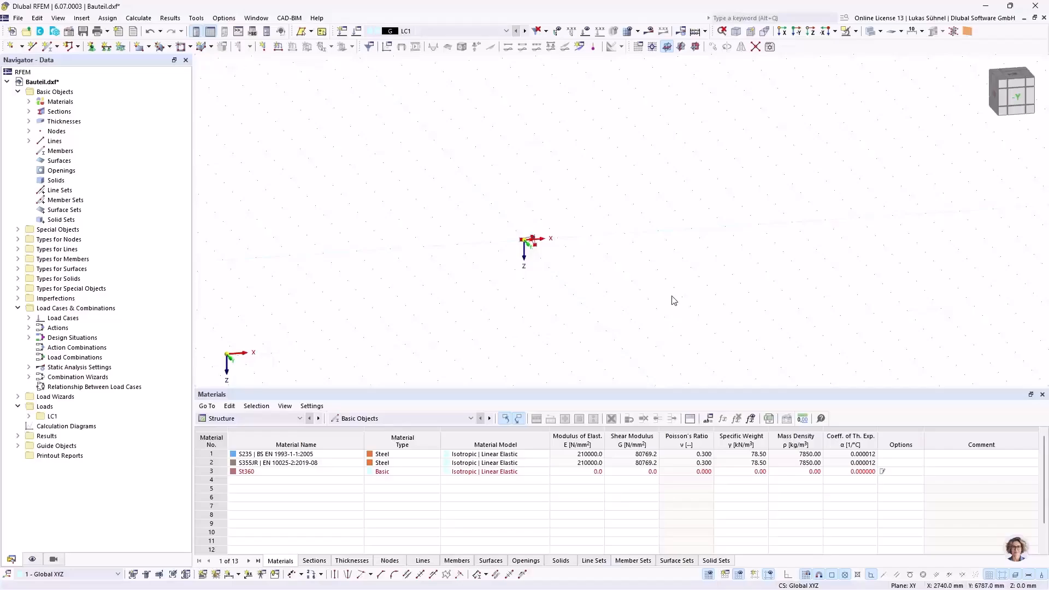
right_click(708, 578)
left_click(729, 569)
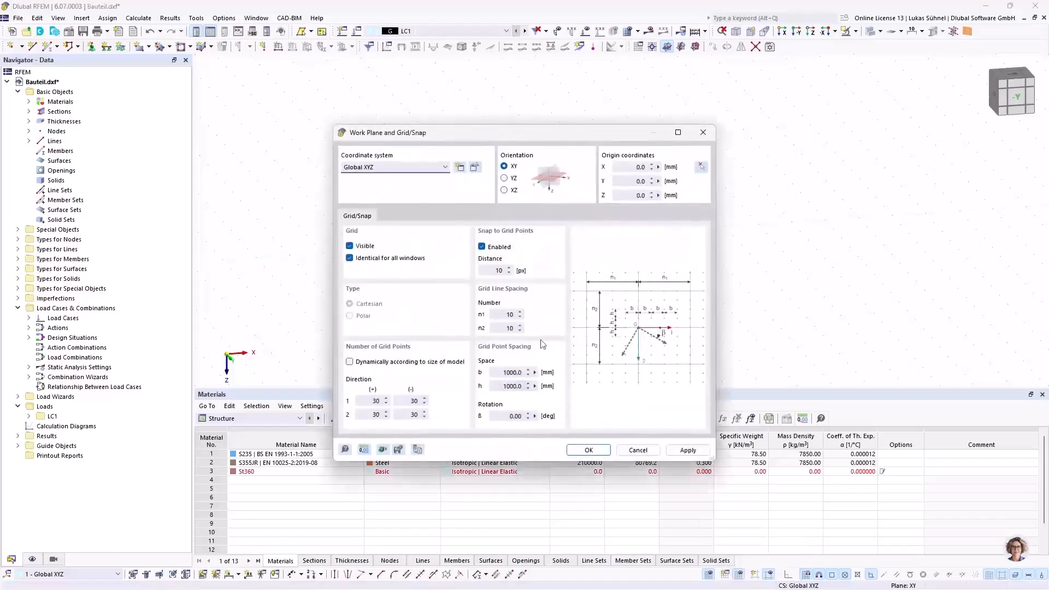
left_click(500, 372)
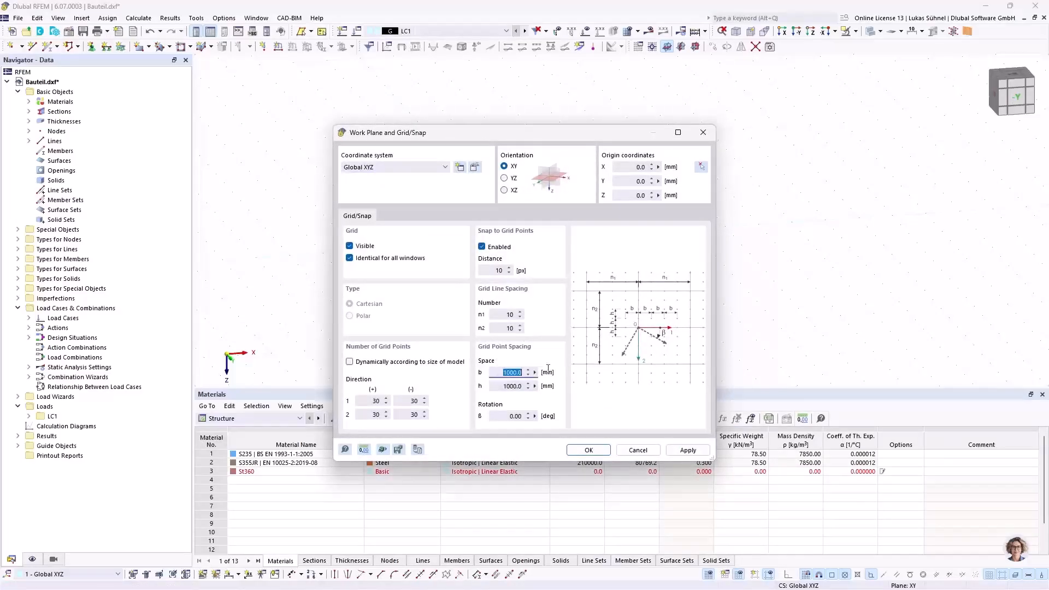
type("10")
left_click(502, 387)
type("10")
left_click(385, 361)
left_click(589, 451)
Switch the work plane to XZ so that the grid lies in the plane of the profile
scroll(571, 276, "up", 8)
middle_click_drag(555, 253, 515, 221)
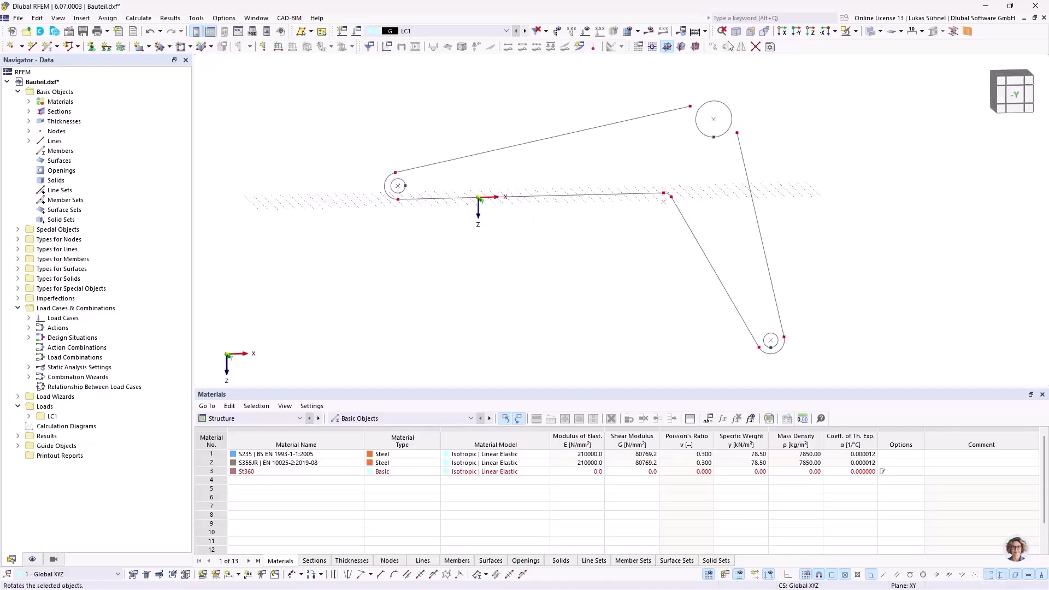
left_click(696, 47)
scroll(513, 248, "down", 2)
middle_click_drag(513, 251, 529, 253, "ctrl")
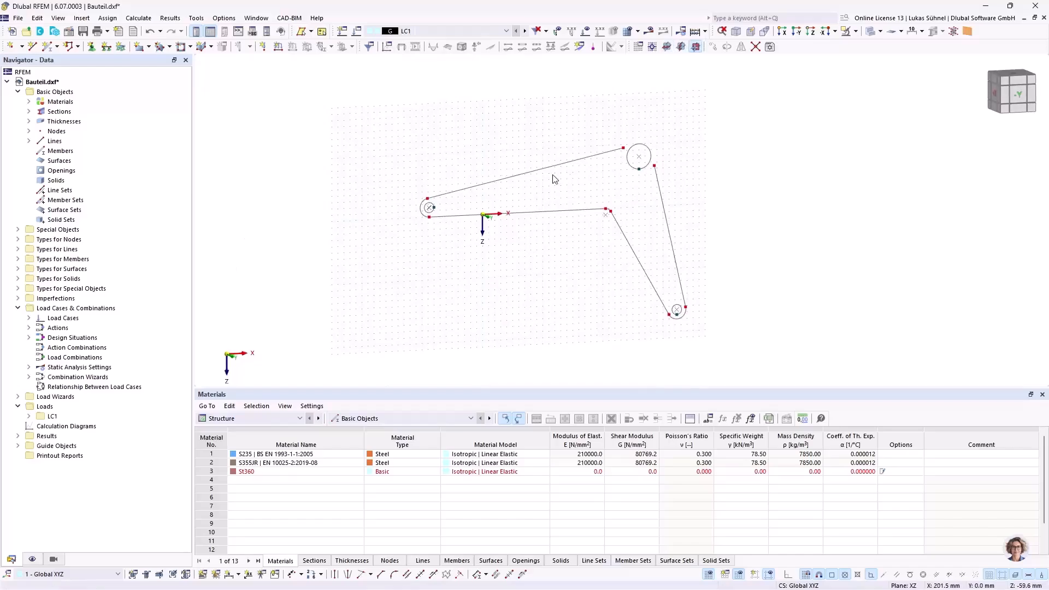
left_click(681, 46)
left_click(430, 208)
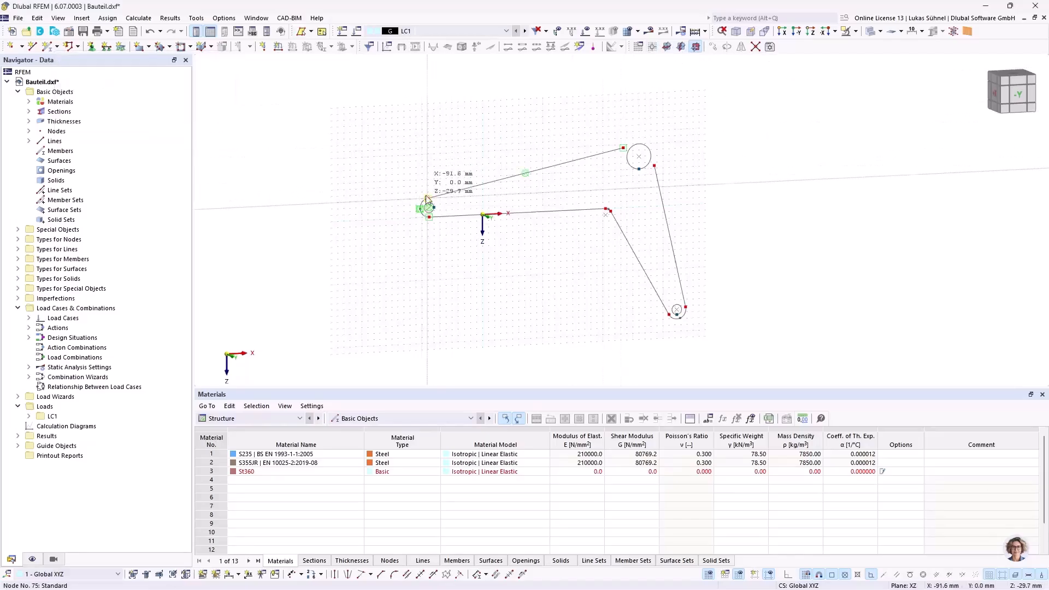
middle_click_drag(463, 154, 523, 158, "ctrl")
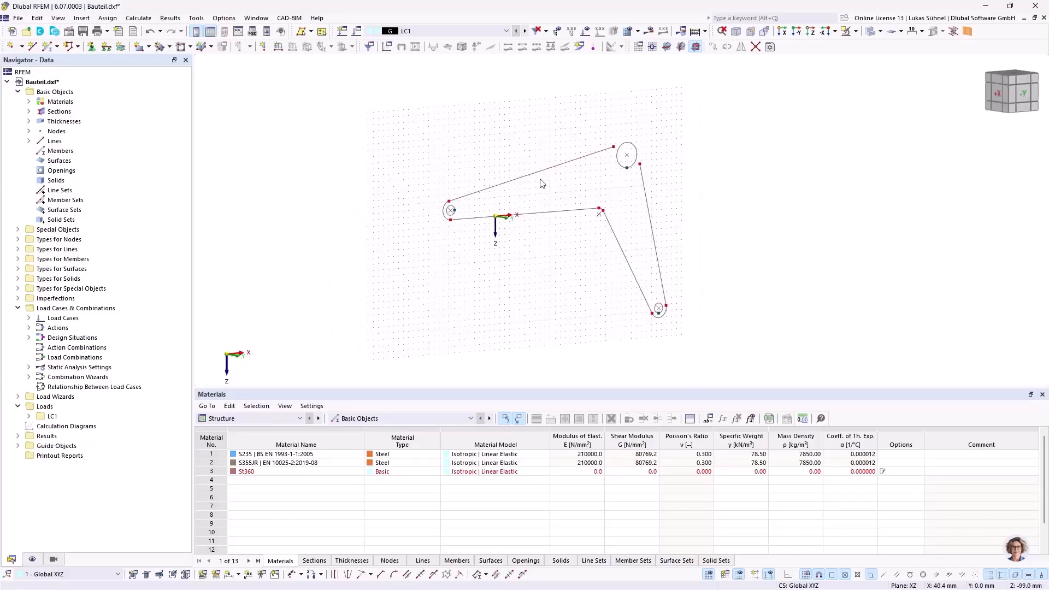
left_click_drag(421, 105, 436, 157)
middle_click_drag(436, 146, 522, 143, "ctrl")
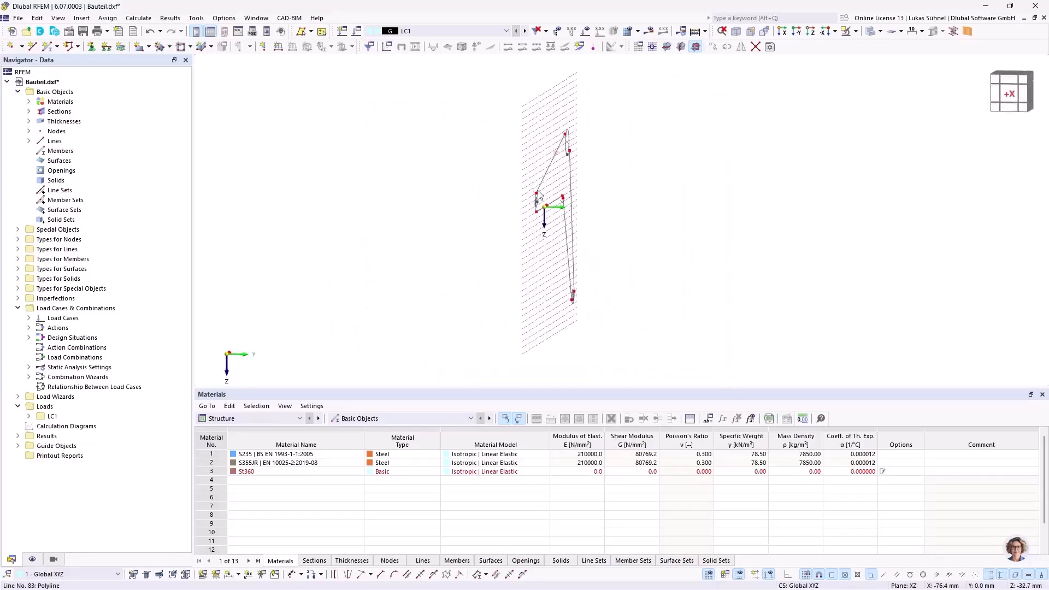
middle_click_drag(693, 194, 512, 199, "ctrl")
Draw a circle of radius 30 mm centred on the large hub's hole at X 260, Z -80, through the upper edge's end node
scroll(683, 143, "up", 3)
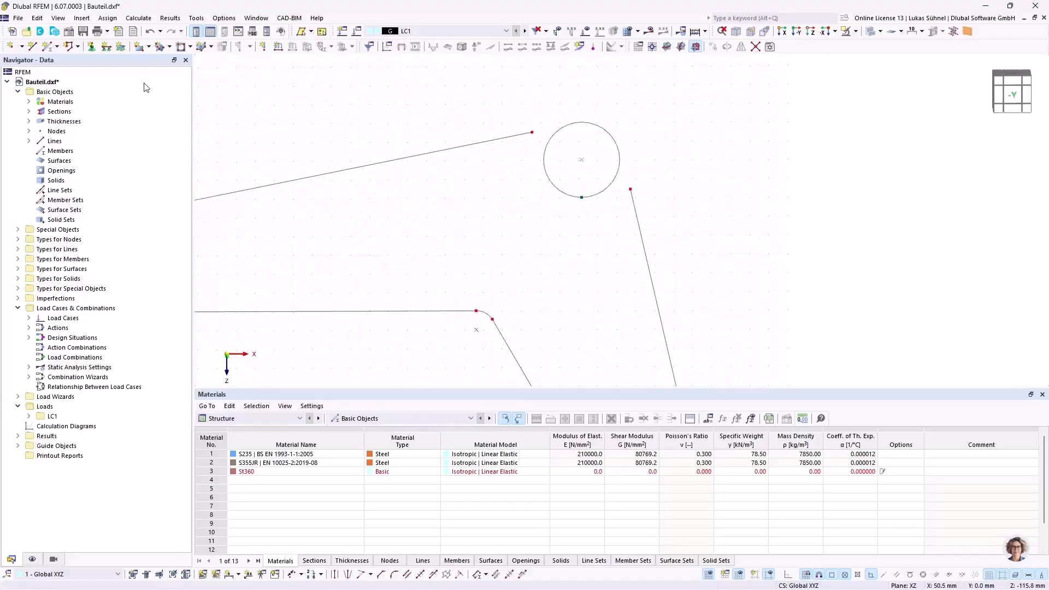
left_click(32, 47)
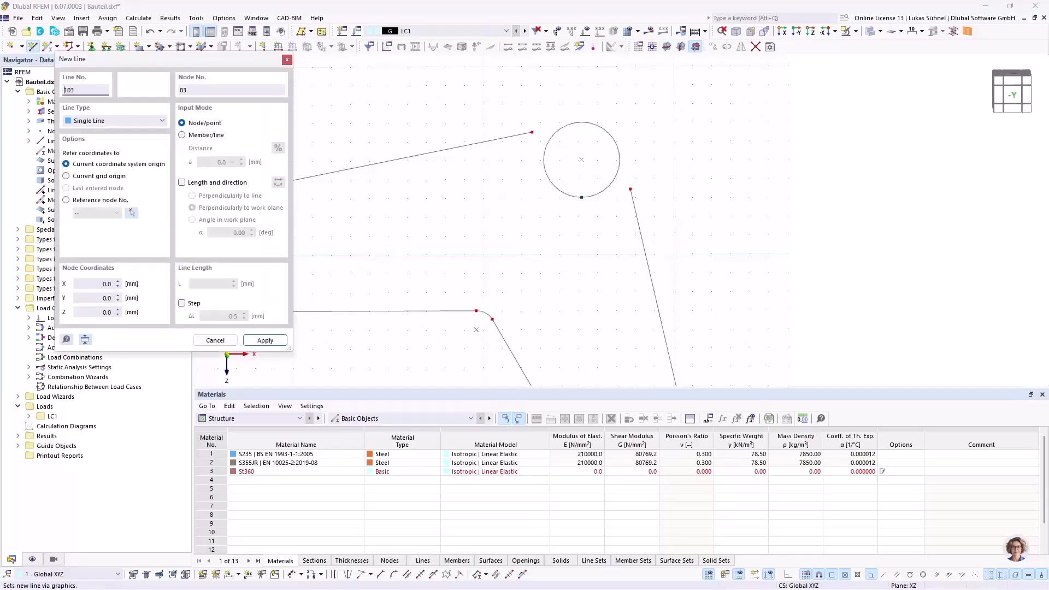
left_click(116, 121)
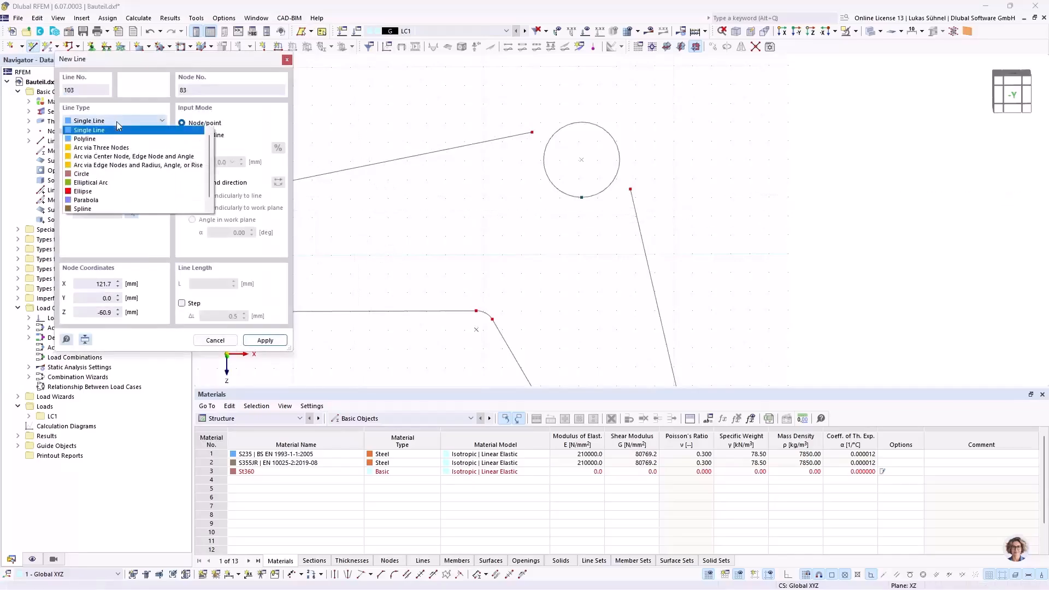
left_click(82, 174)
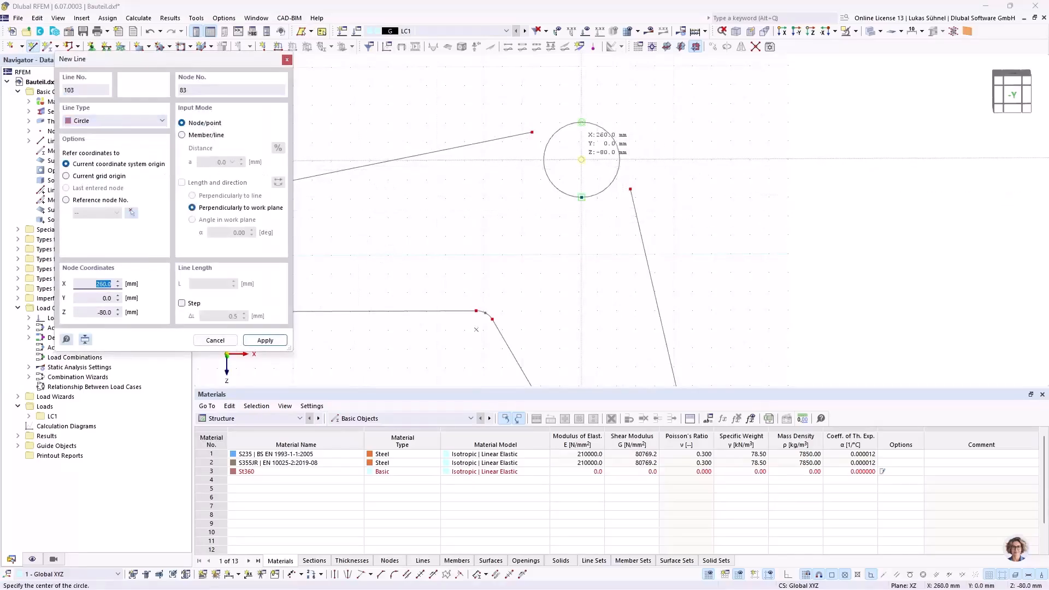
left_click(581, 160)
left_click(532, 132)
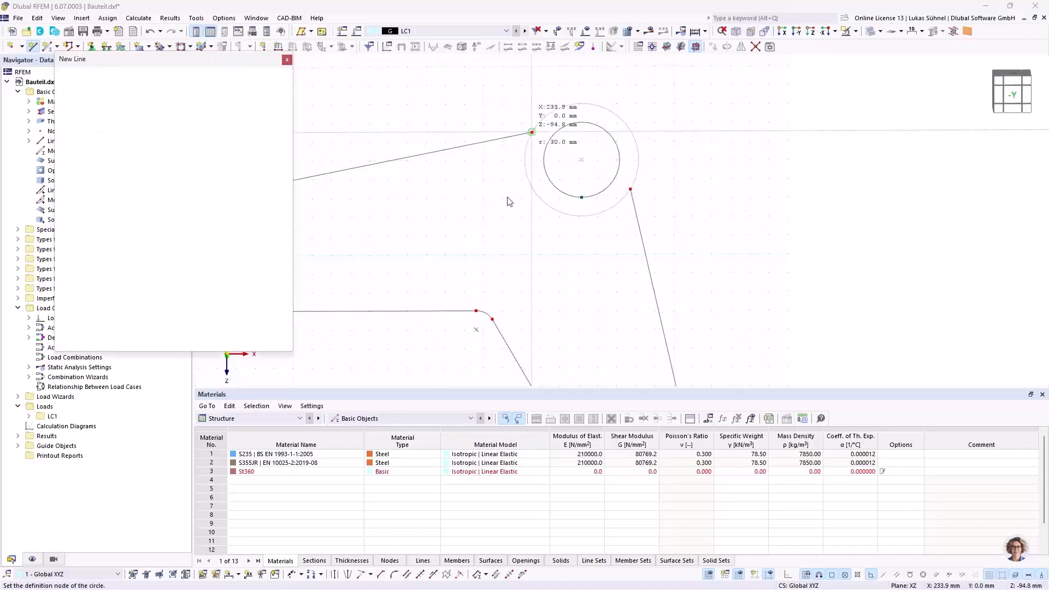
right_click(503, 206)
Divide the large hub's inner circle with one intermediate node
scroll(580, 242, "up", 2)
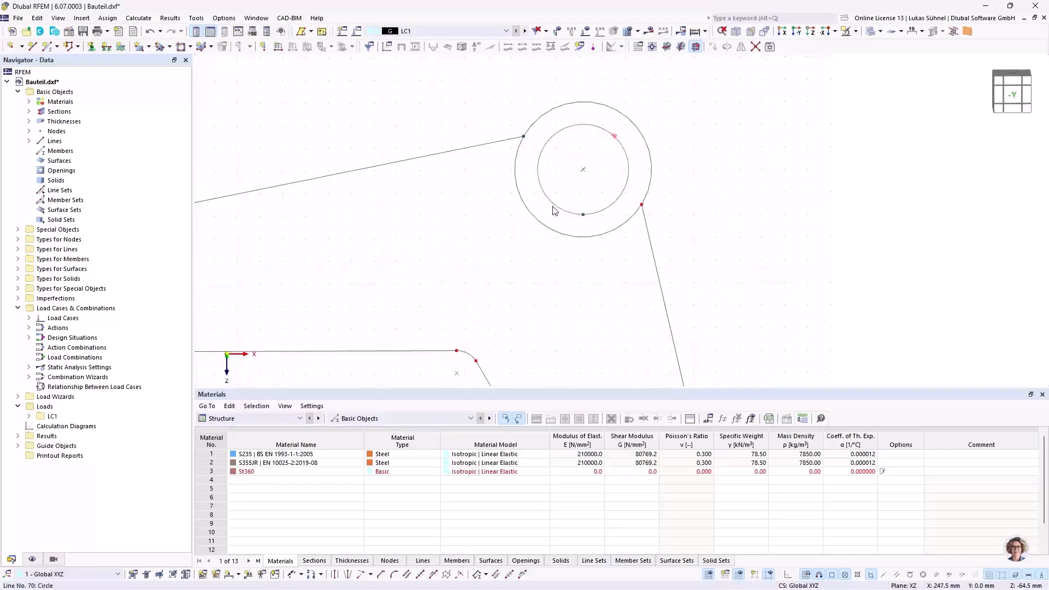
right_click(555, 211)
mouse_move(792, 111)
left_click(855, 123)
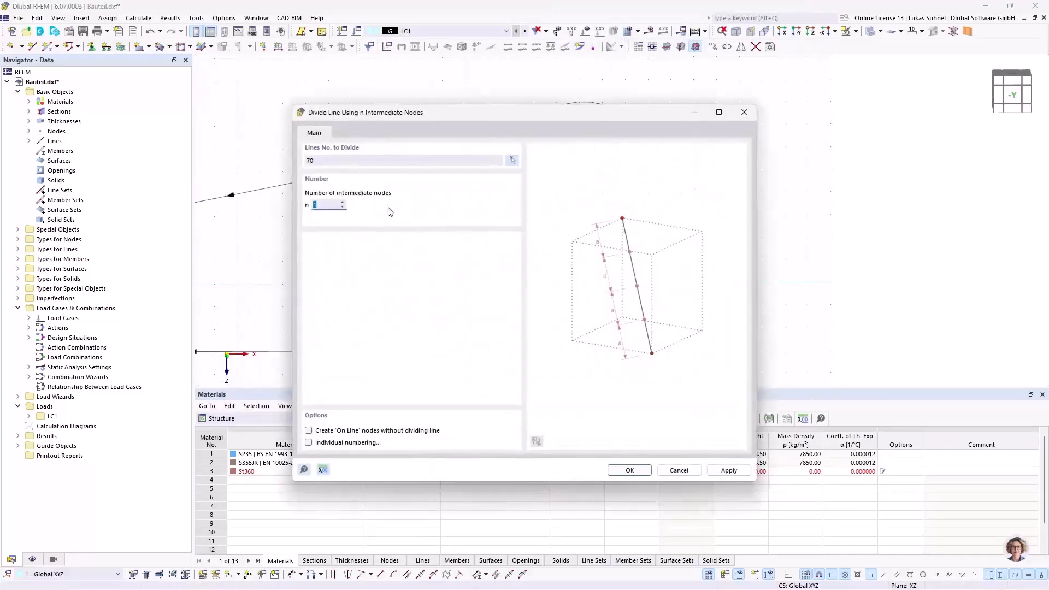
left_click(630, 470)
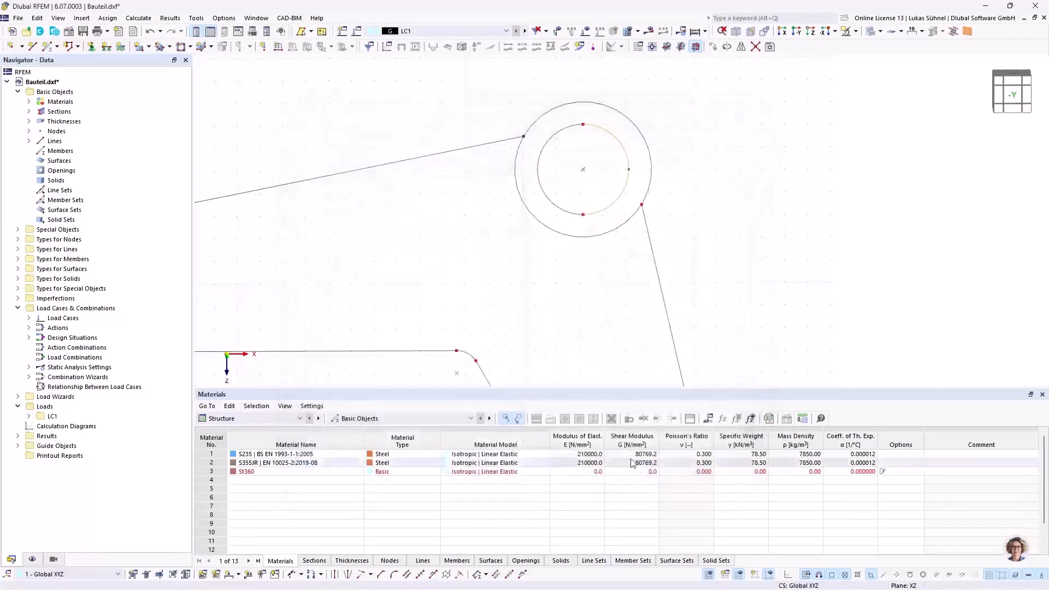
left_click(602, 212)
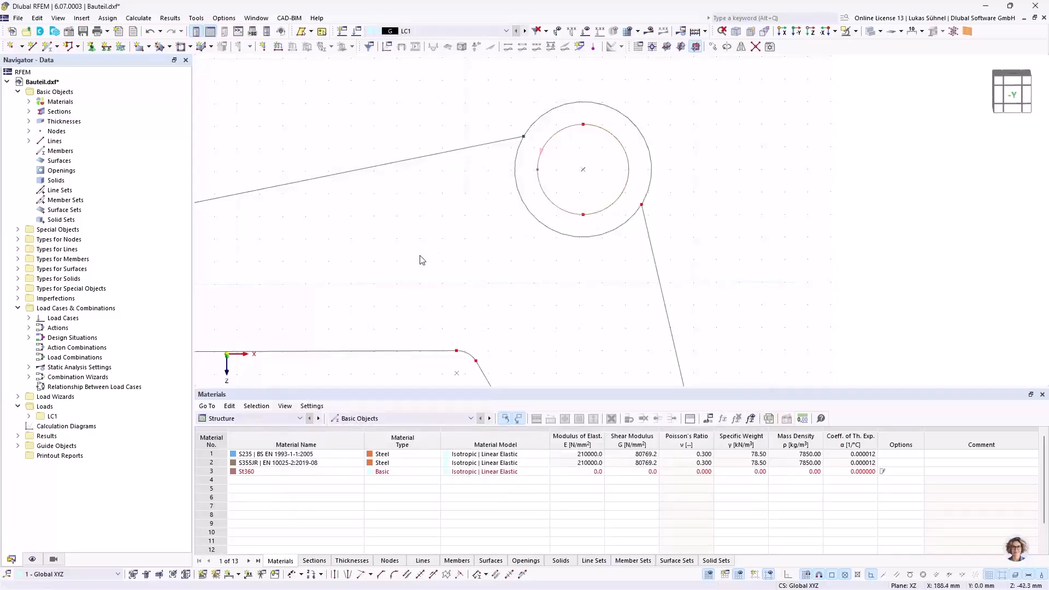
Examine the profile outline around the small eyes and the rounded inner corner, and the edge end node on the large hub's outer circle
scroll(603, 185, "down", 2)
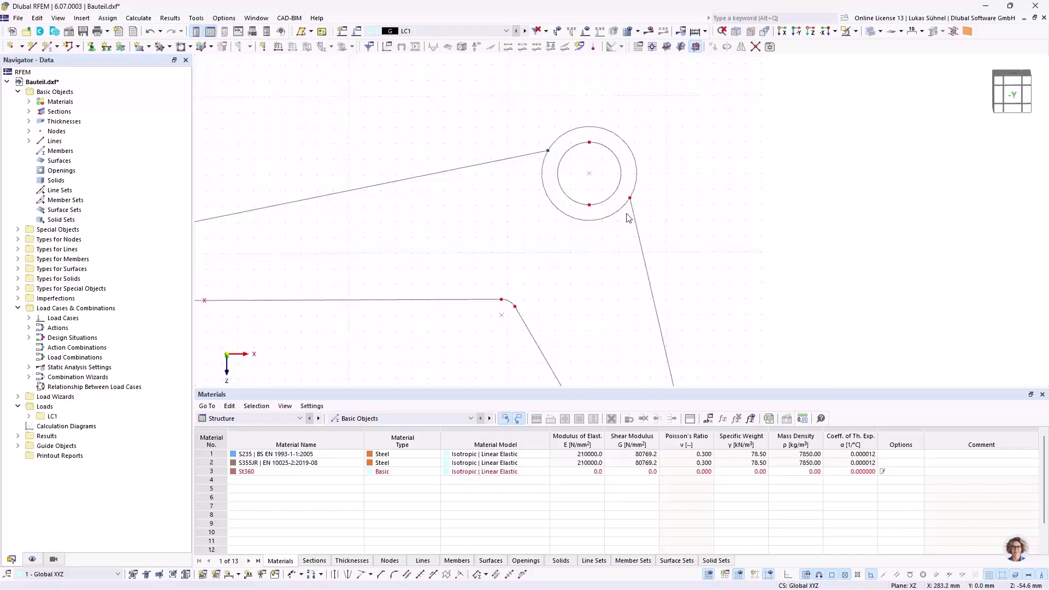
scroll(510, 172, "down", 2)
scroll(453, 194, "down", 2)
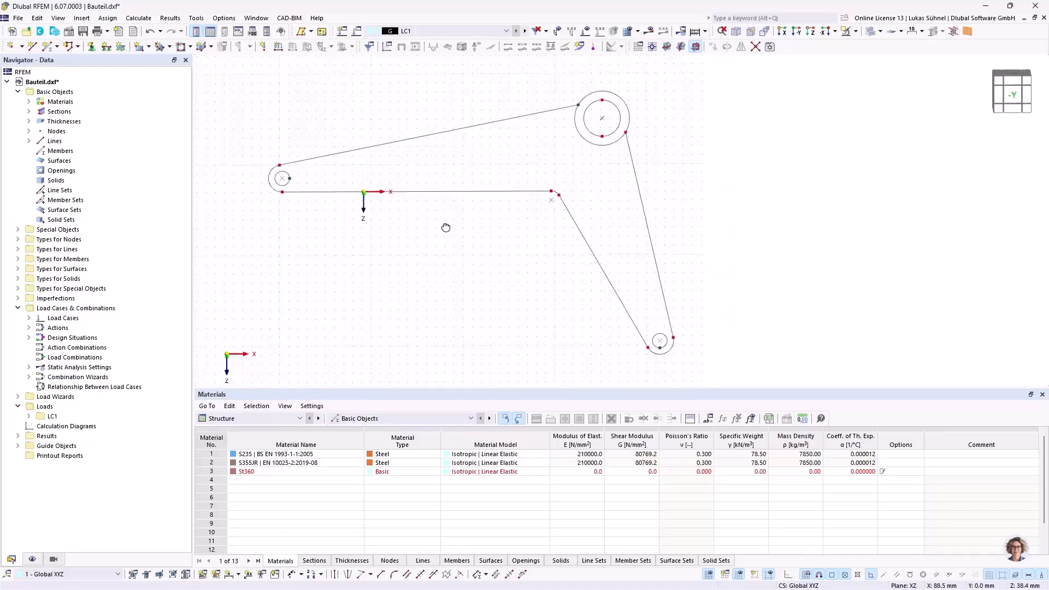
middle_click_drag(445, 227, 478, 234, "ctrl")
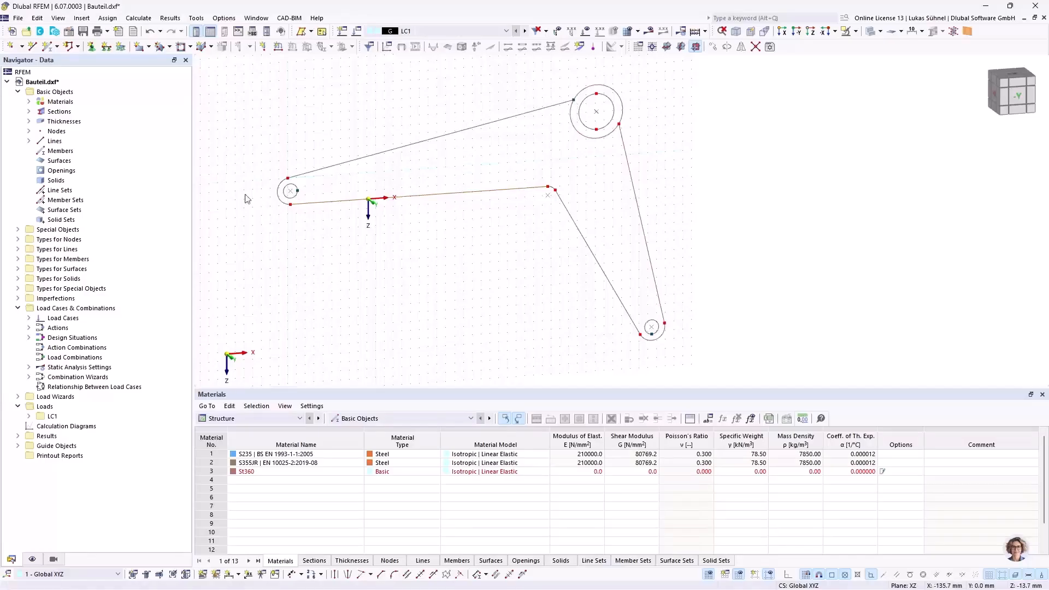
scroll(649, 122, "up", 2)
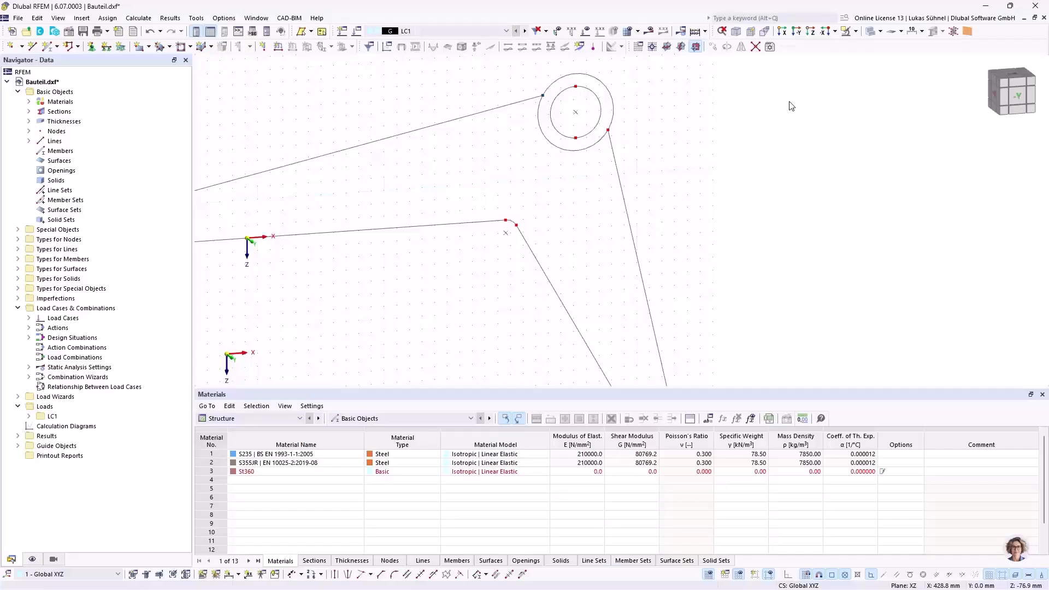
scroll(787, 90, "down", 2)
scroll(661, 97, "up", 3)
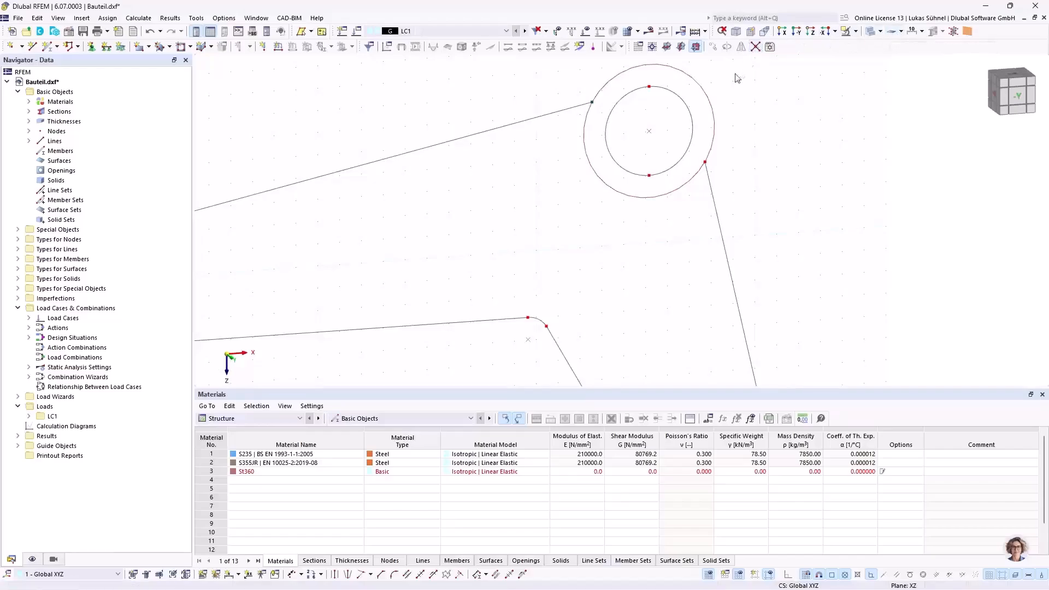
left_click(591, 103)
scroll(598, 115, "down", 5)
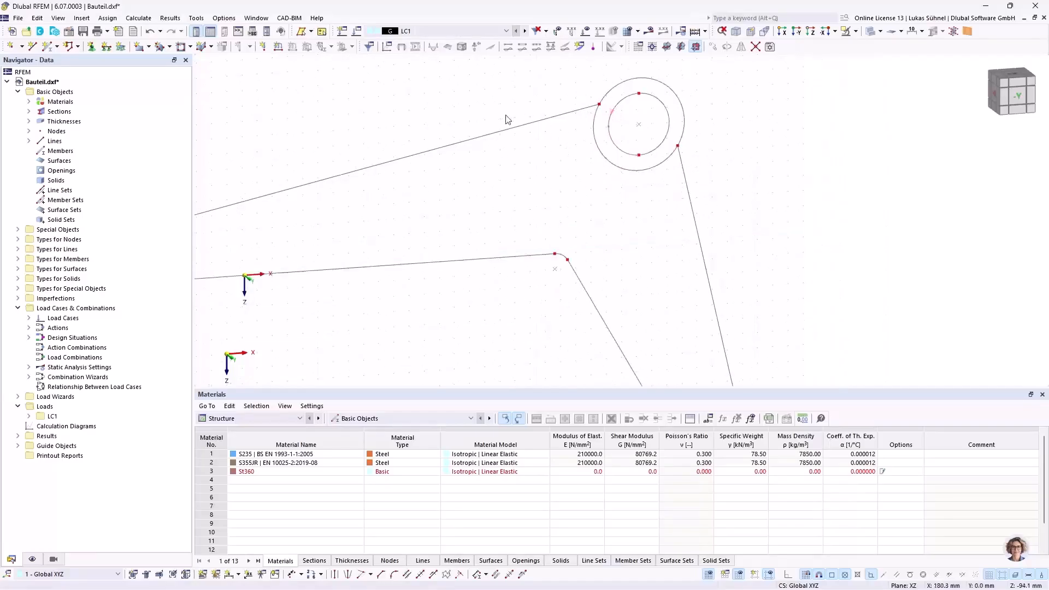
Create a plane surface with stiffness type Without Thickness from the component's outer outline, running along the large hub's outer circle
left_click(148, 46)
left_click(169, 122)
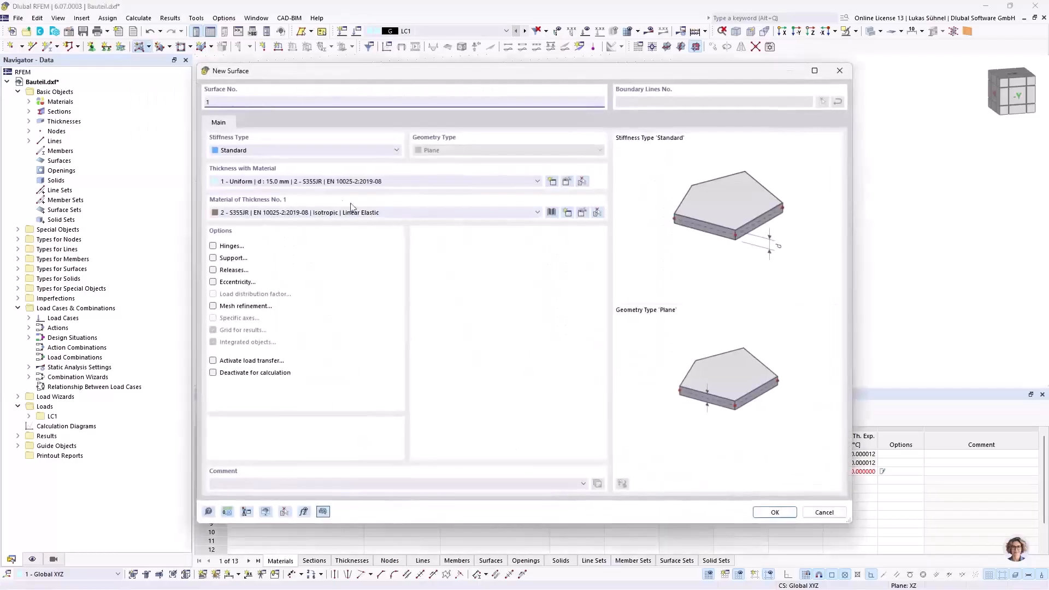
left_click(246, 151)
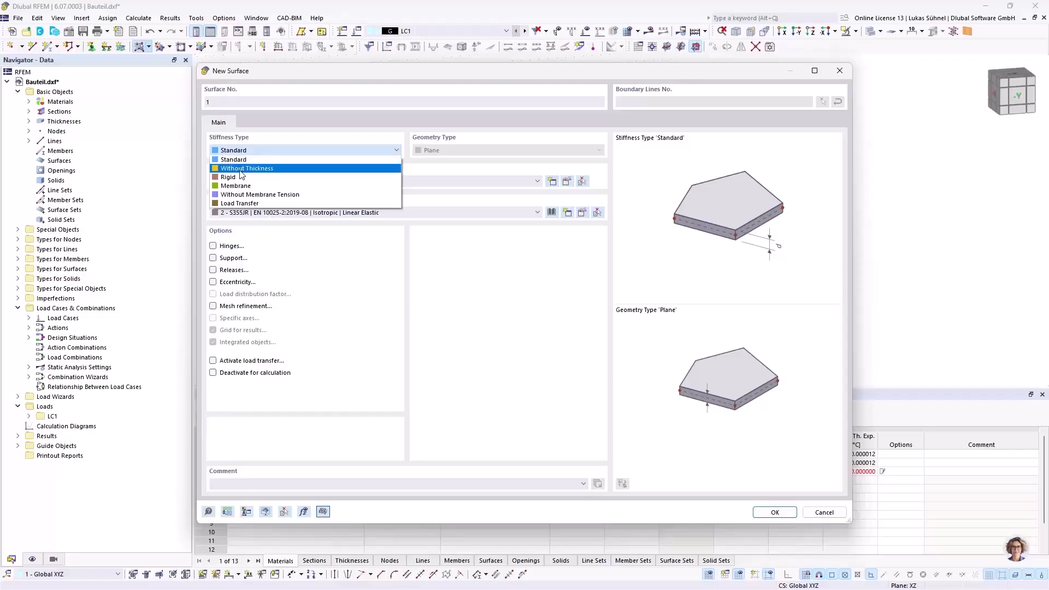
left_click(241, 170)
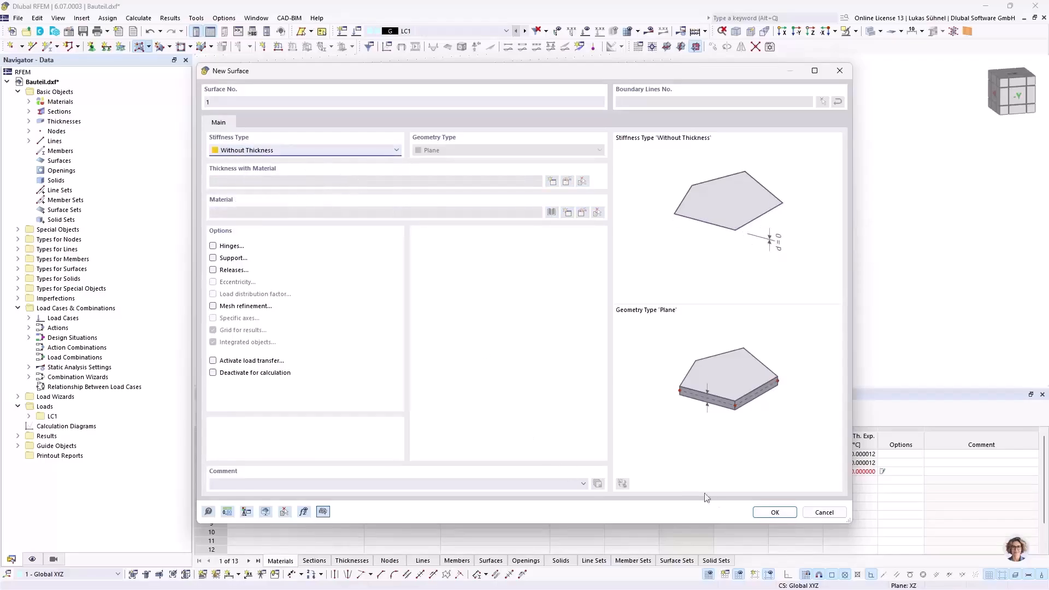
left_click(774, 512)
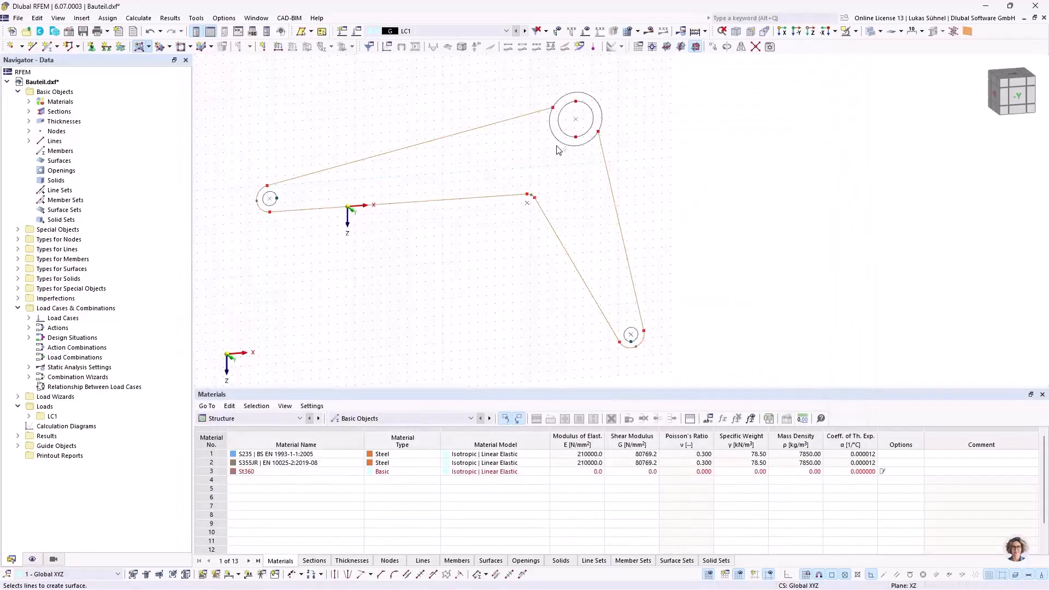
left_click(530, 200)
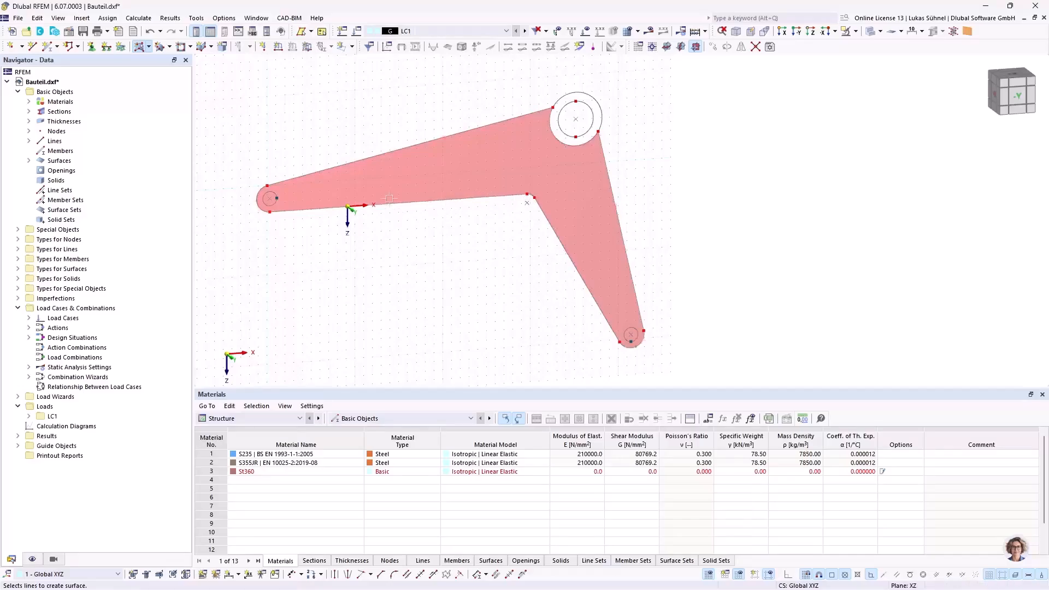
Create a second plane surface without thickness from the large hub's outer circle
middle_click_drag(363, 131, 385, 160, "ctrl")
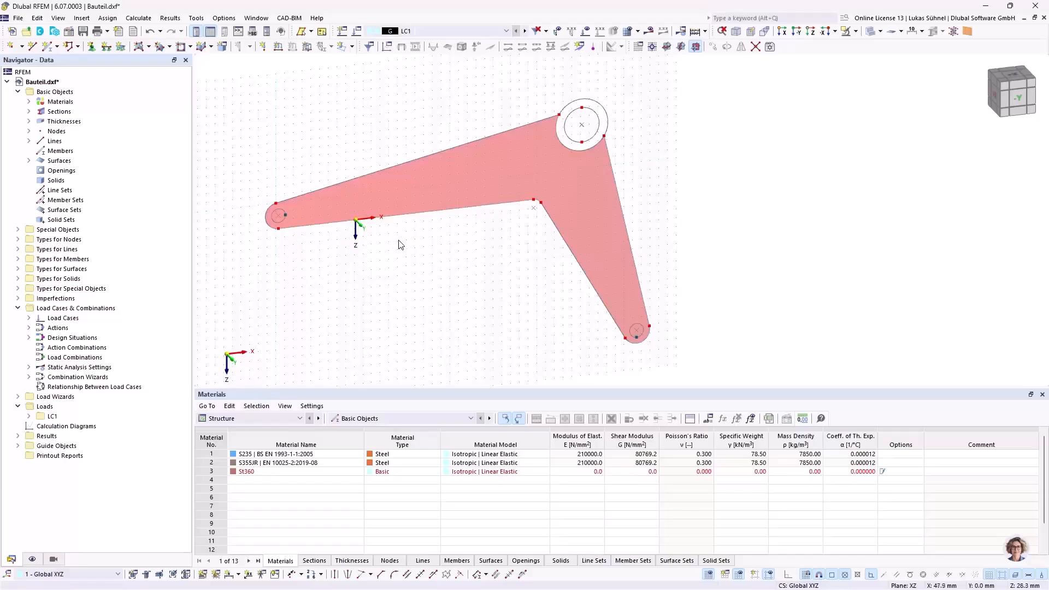
middle_click_drag(440, 241, 435, 271)
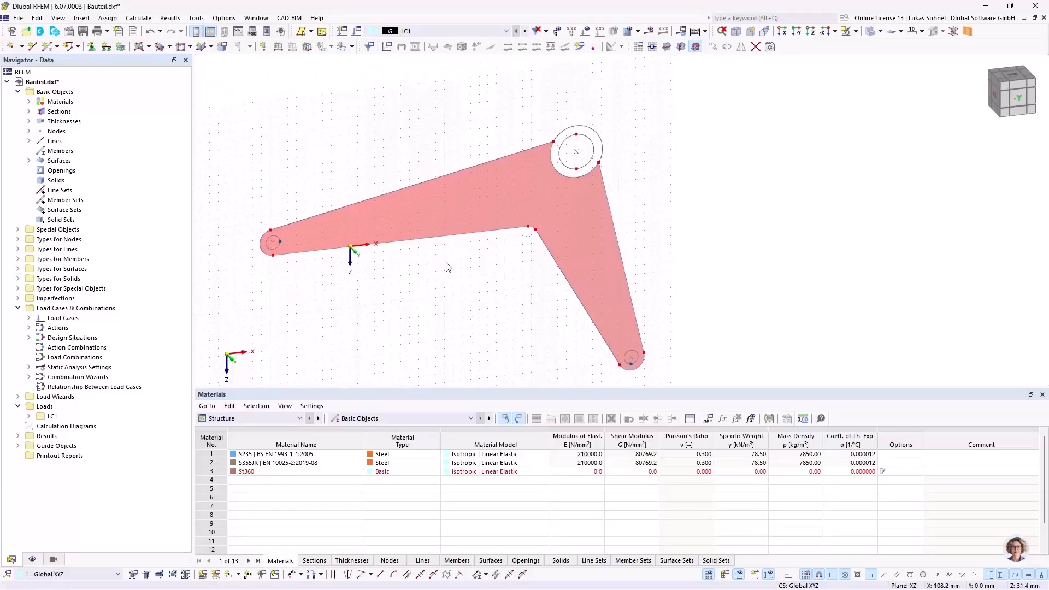
left_click(139, 46)
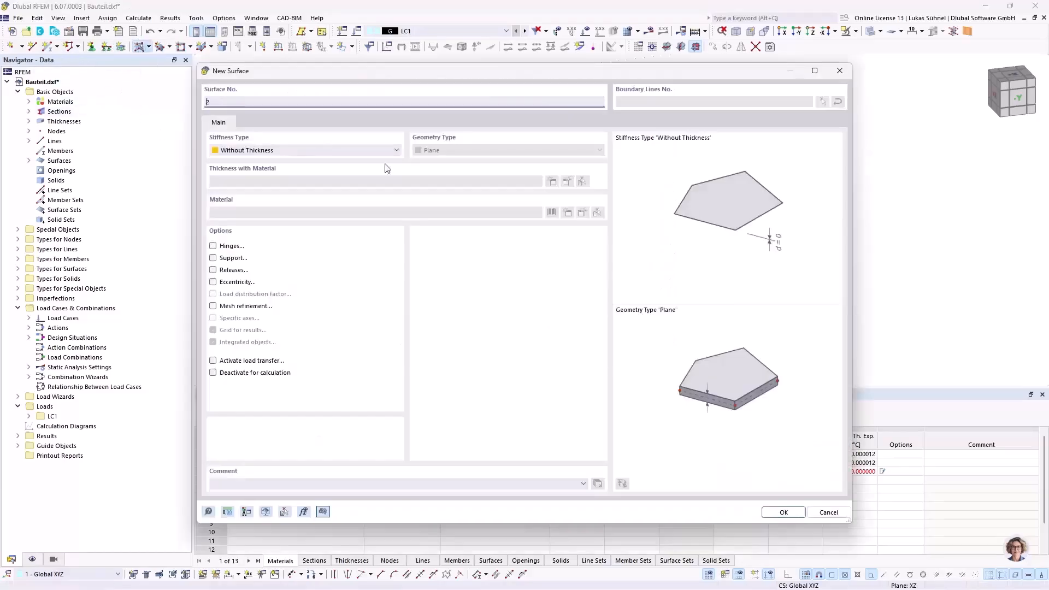
left_click(765, 512)
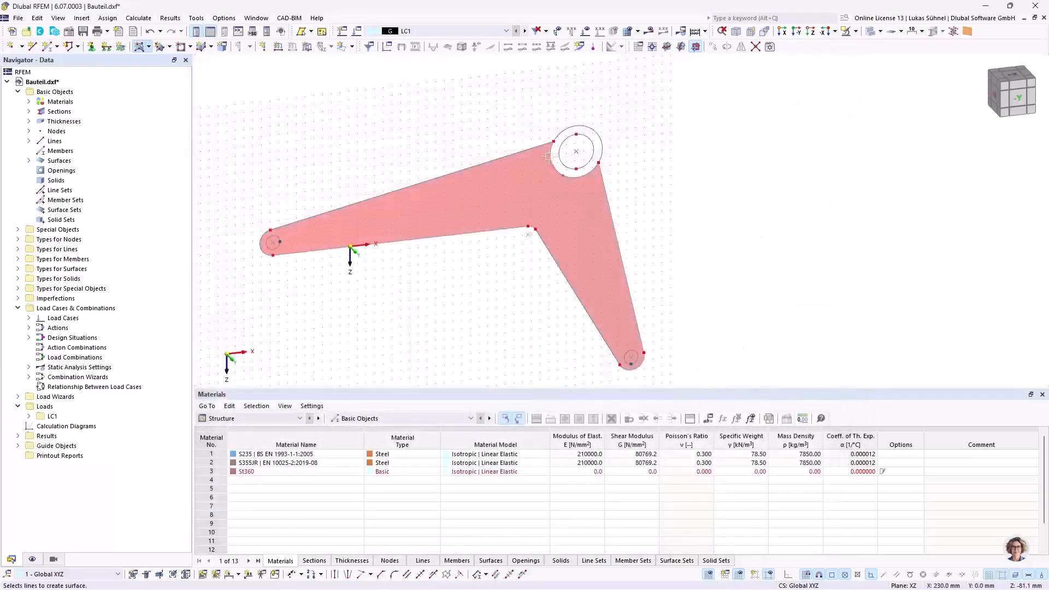
left_click(578, 127)
key("Escape")
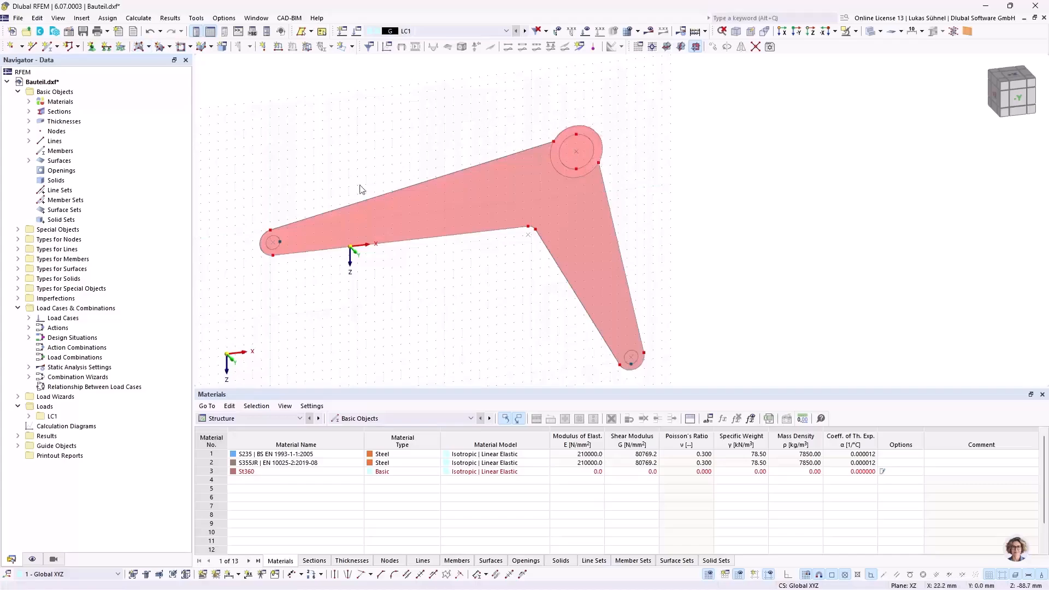
Cut openings into the surfaces via the boundary circles of both small eyes and the large hub's inner circle
left_click(191, 47)
left_click(199, 114)
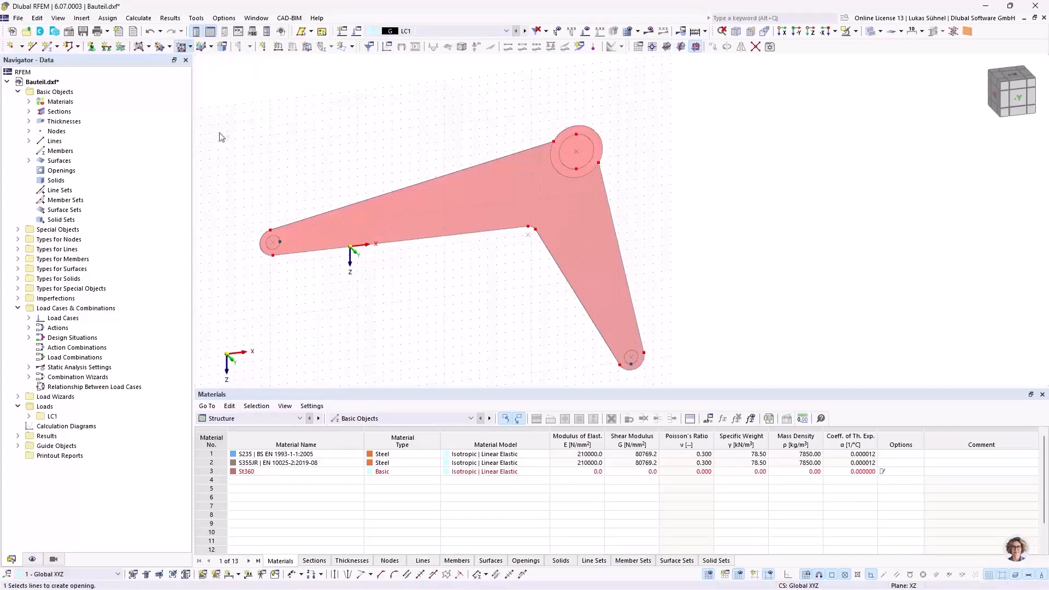
left_click(275, 243)
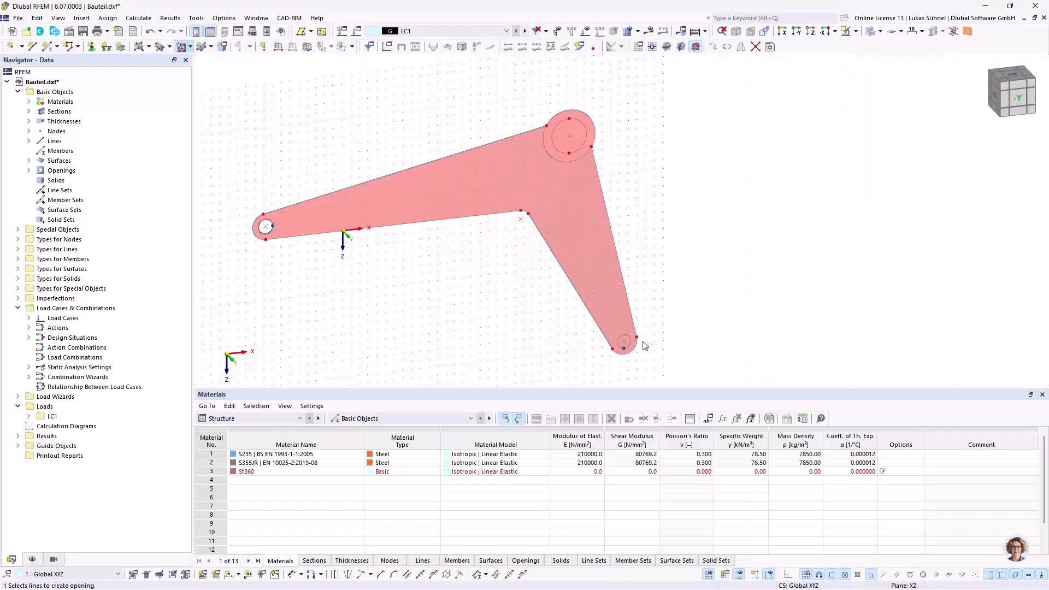
scroll(636, 341, "up", 3)
left_click(622, 335)
scroll(622, 334, "down", 5)
scroll(570, 186, "up", 4)
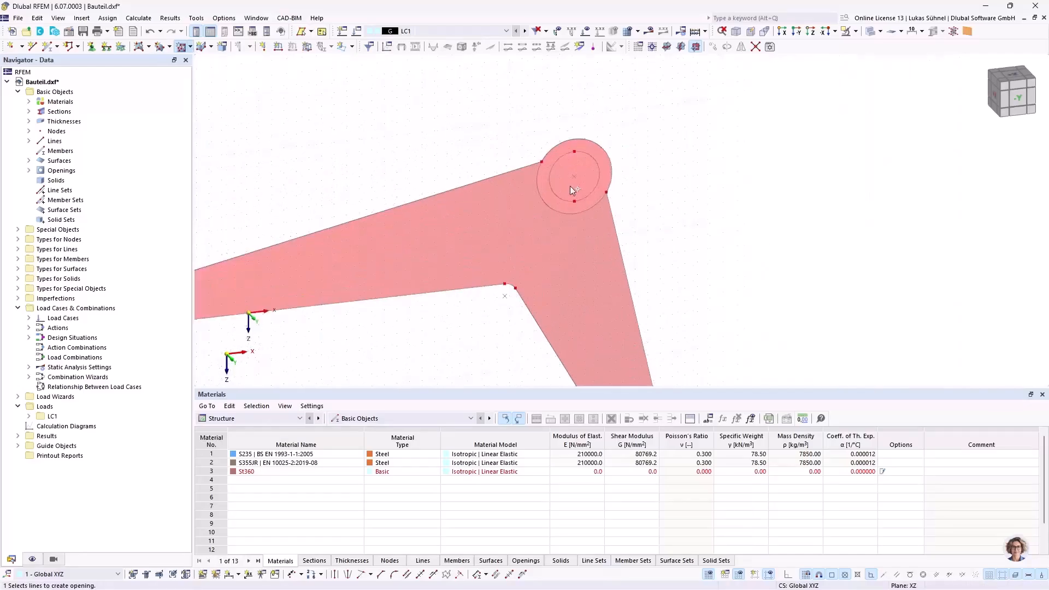
left_click(552, 195)
key("Escape")
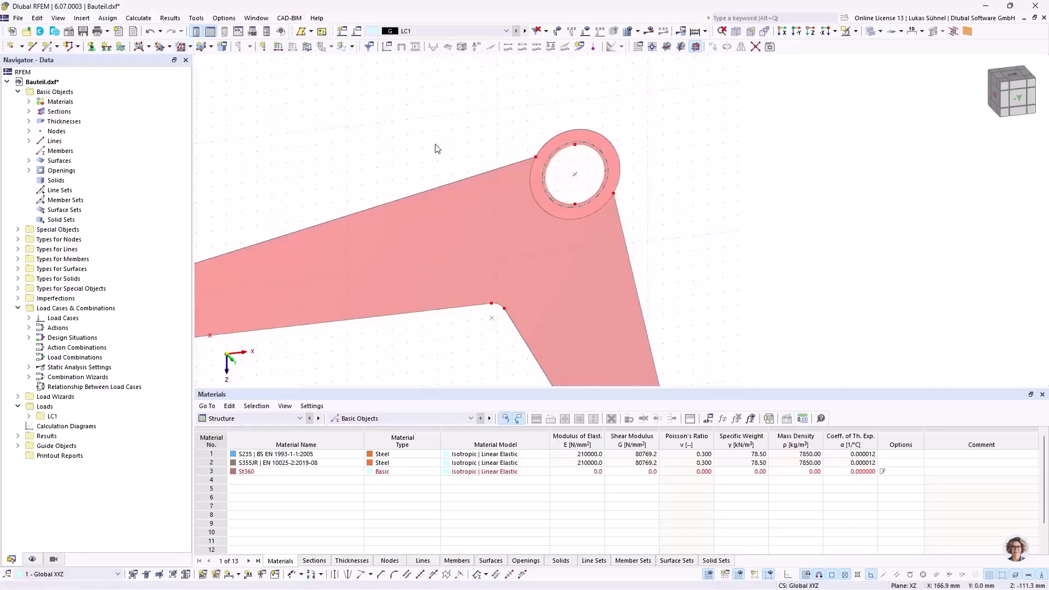
Compare the local axis directions of the arm surface and the large hub's ring surface
scroll(434, 146, "down", 3)
middle_click_drag(345, 147, 390, 124)
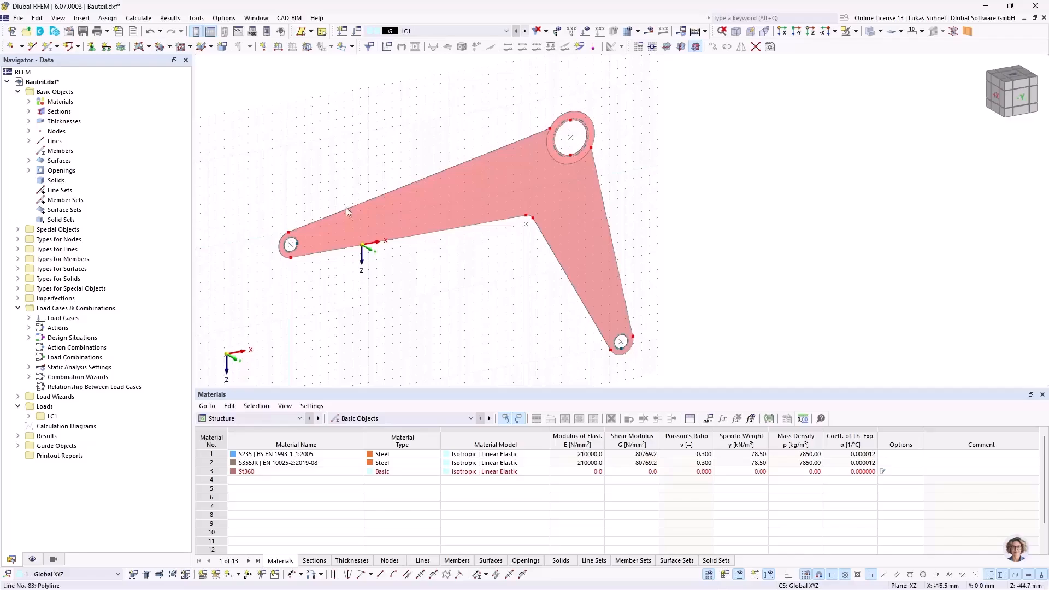
middle_click_drag(346, 162, 370, 167, "ctrl")
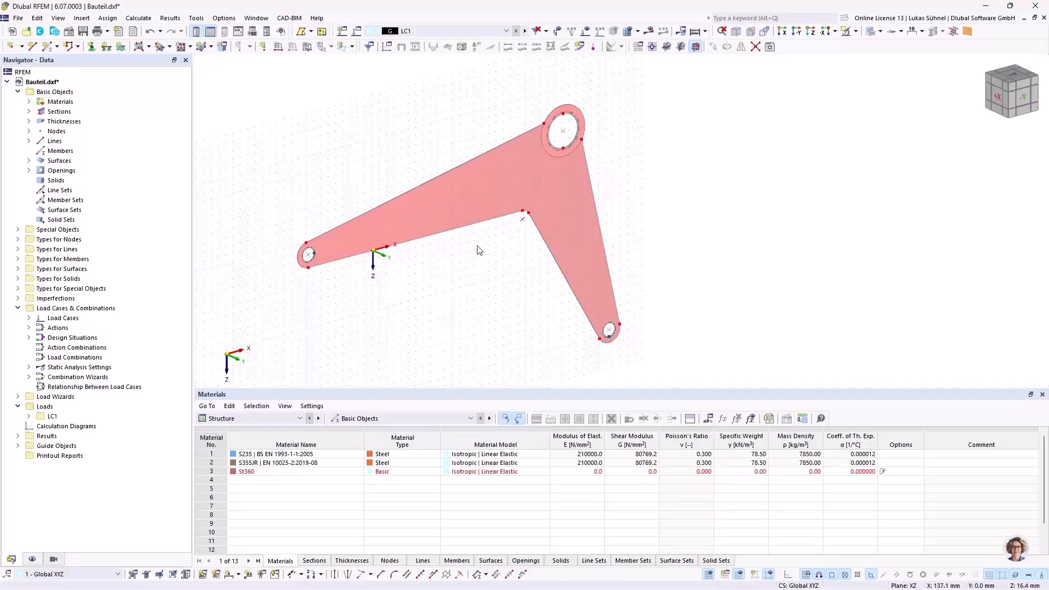
scroll(499, 134, "up", 2)
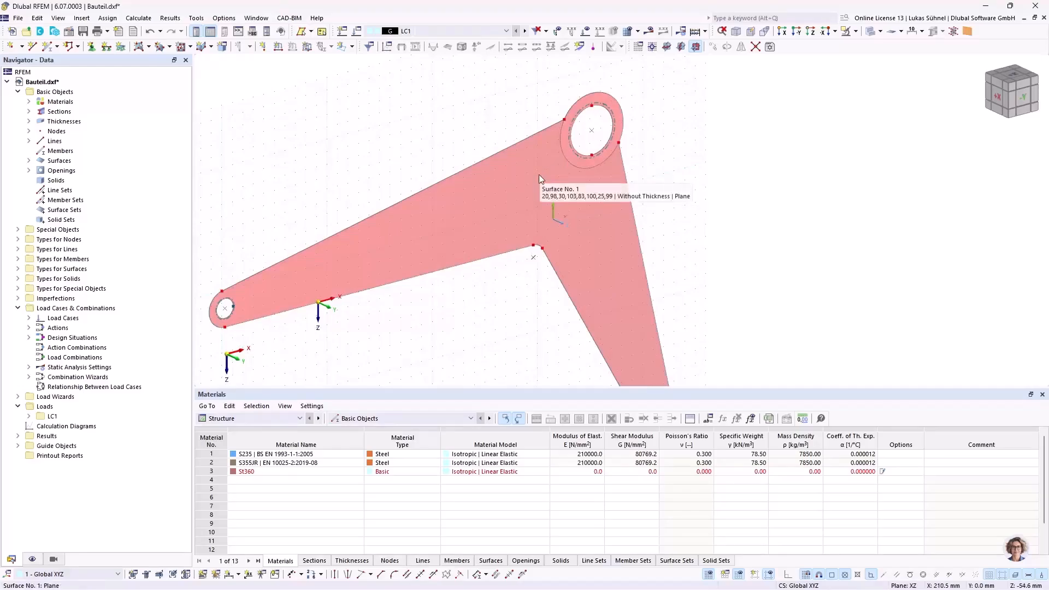
right_click(521, 198)
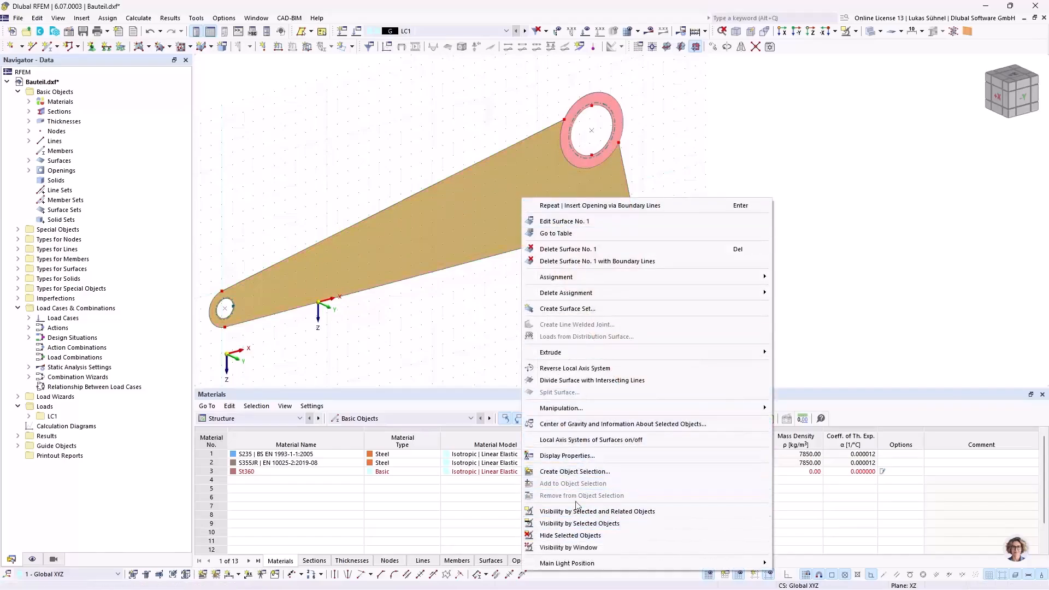
key("Escape")
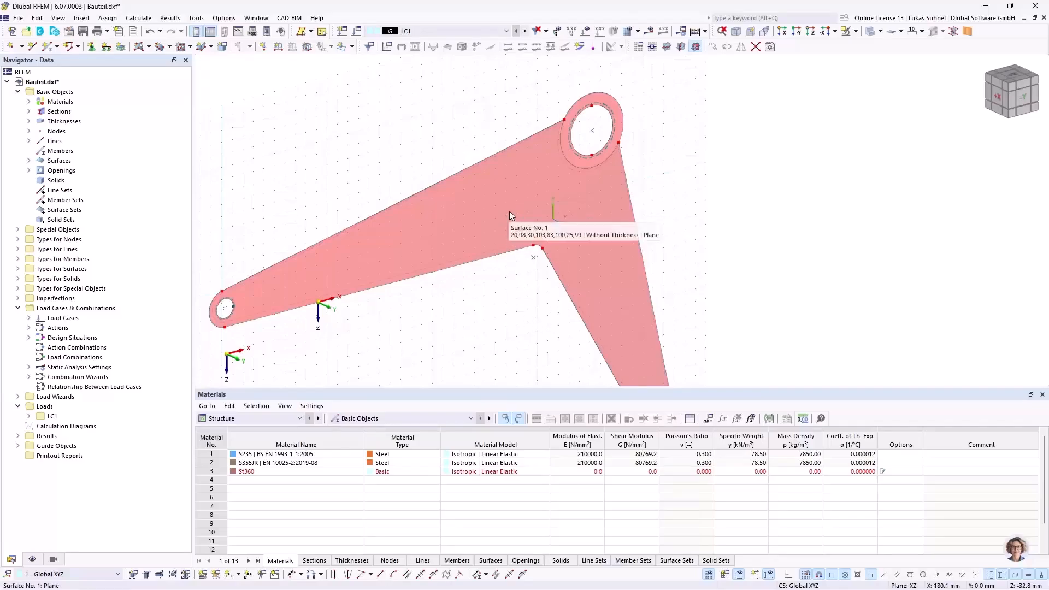
middle_click_drag(575, 219, 522, 216, "ctrl")
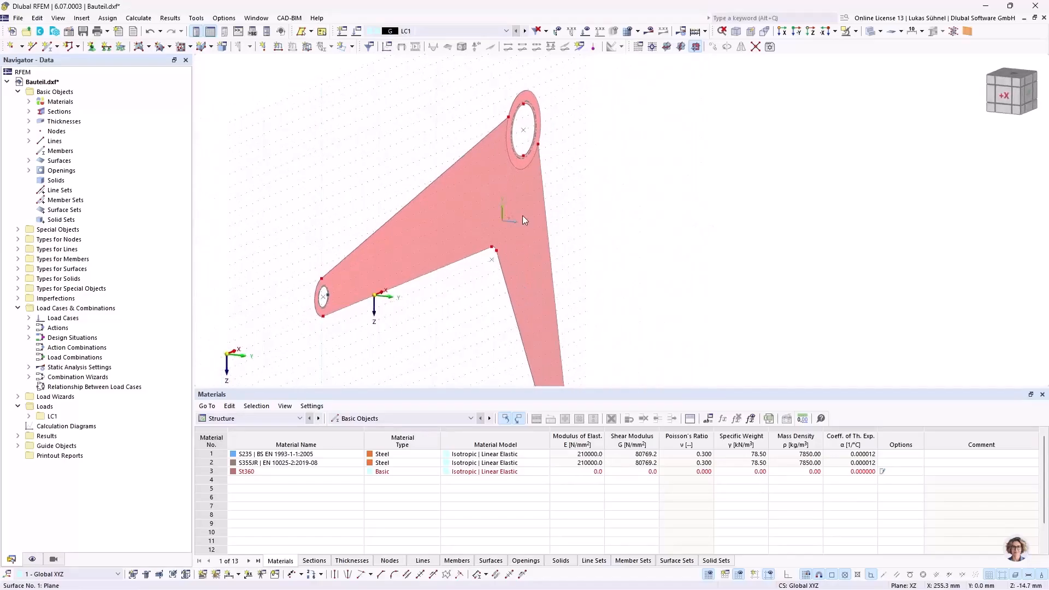
scroll(506, 92, "up", 4)
scroll(556, 113, "up", 1)
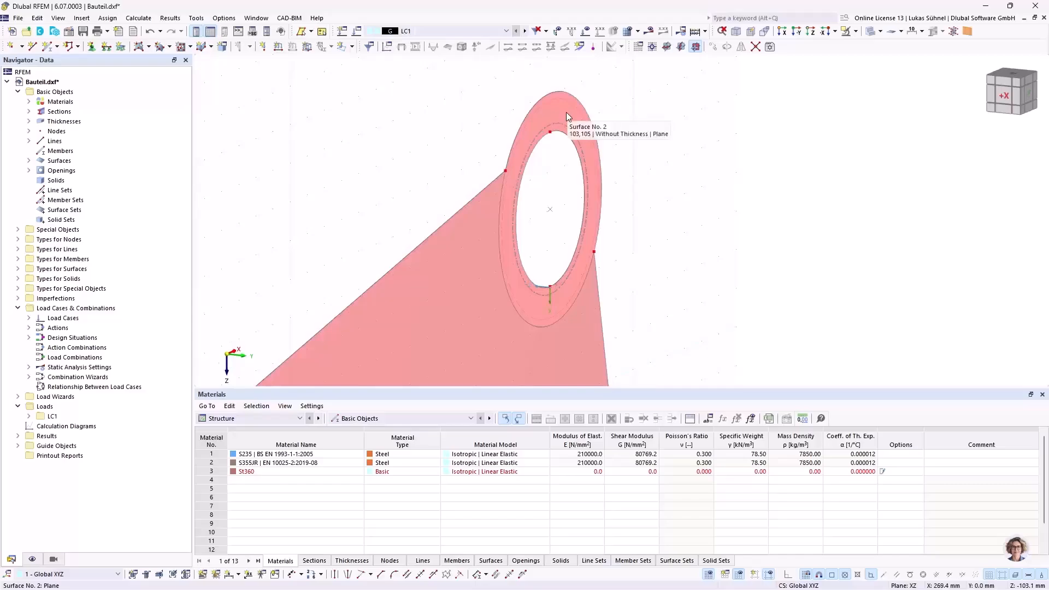
scroll(561, 112, "down", 4)
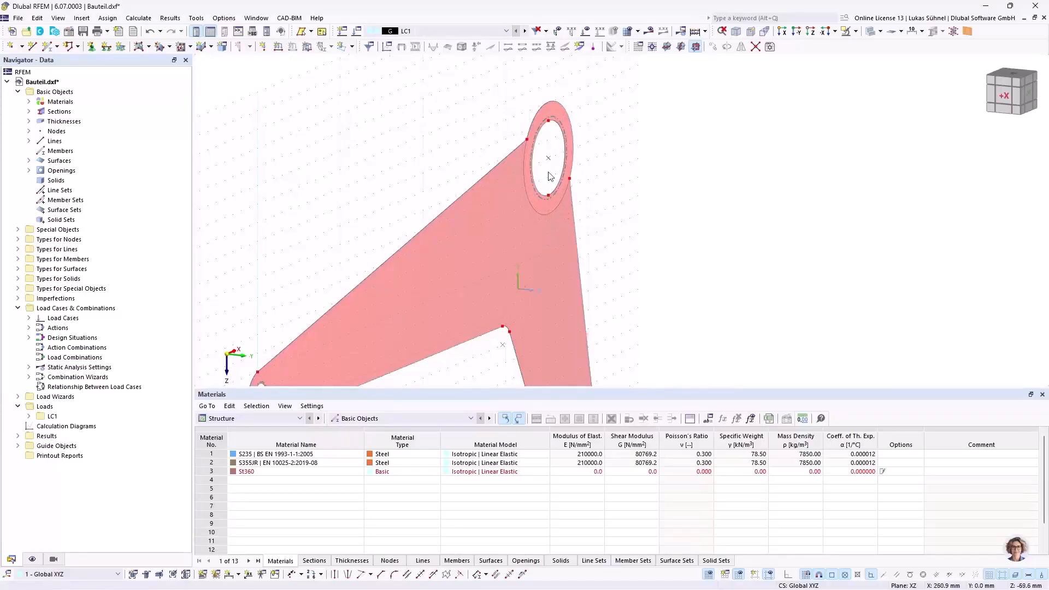
Reverse the local axis system of the large hub's ring surface
scroll(549, 171, "down", 3)
left_click_drag(610, 107, 466, 201)
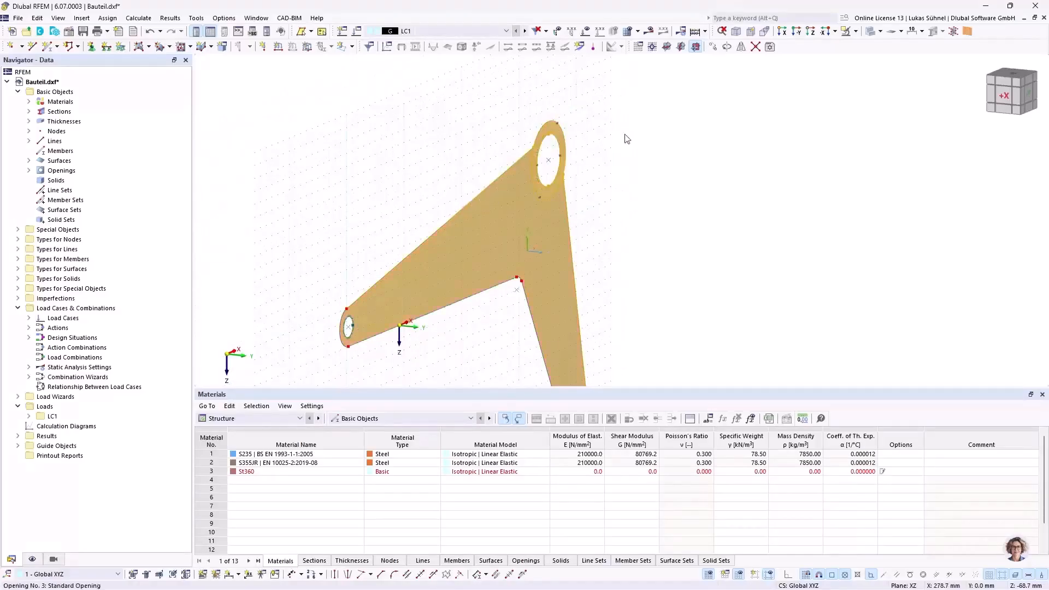
key("Escape")
scroll(592, 140, "up", 5)
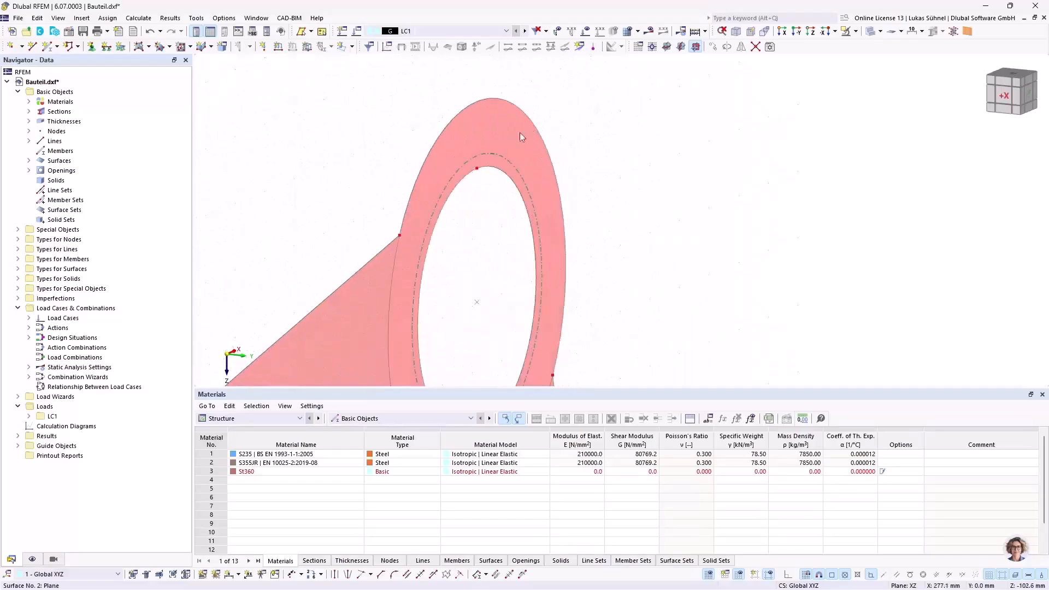
right_click(499, 137)
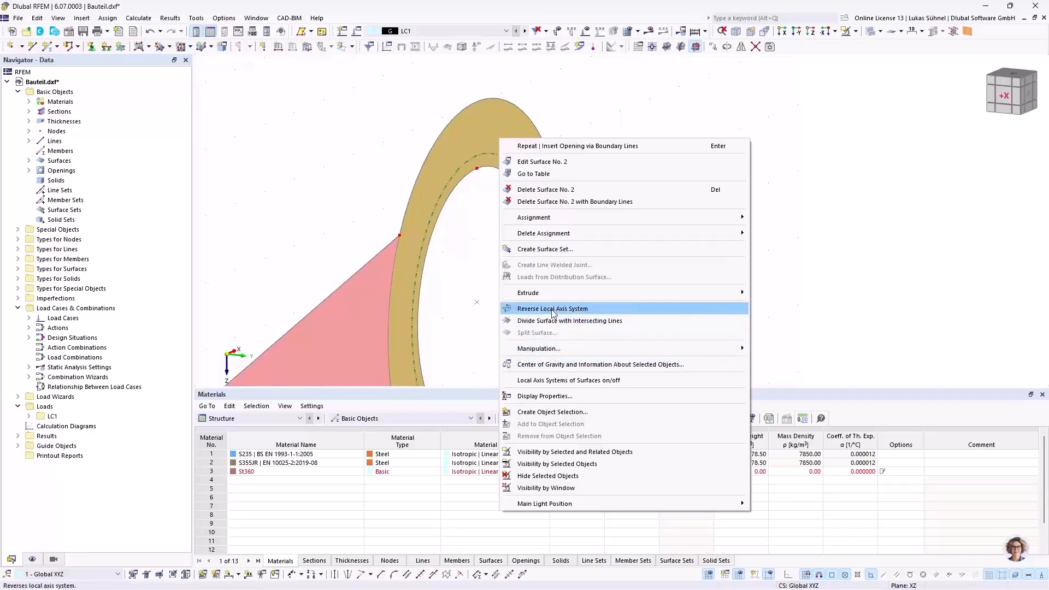
key("Escape")
scroll(603, 156, "down", 4)
left_click(636, 150)
scroll(612, 151, "down", 2)
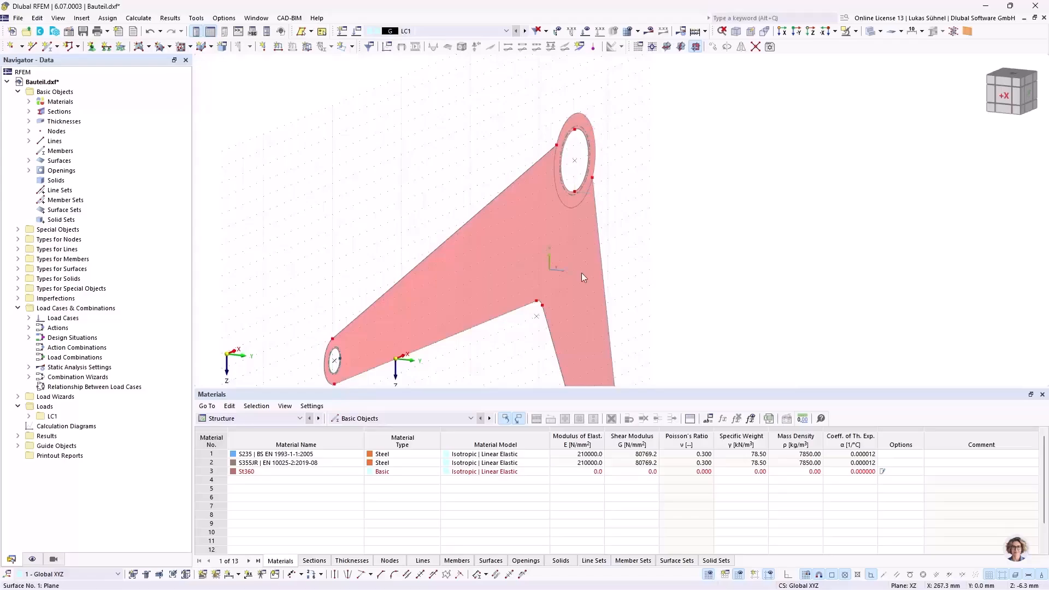
Extrude the arm and hub ring surfaces together into solids with a height of 20 mm and no fixed step
scroll(593, 213, "down", 3)
left_click_drag(660, 253, 561, 165)
right_click(573, 236)
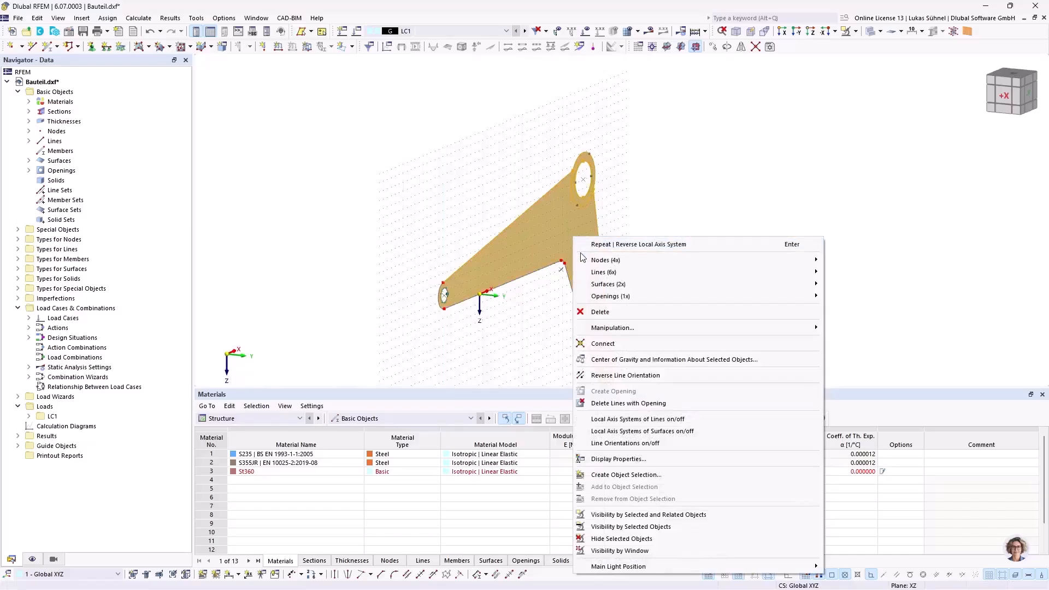
left_click(544, 376)
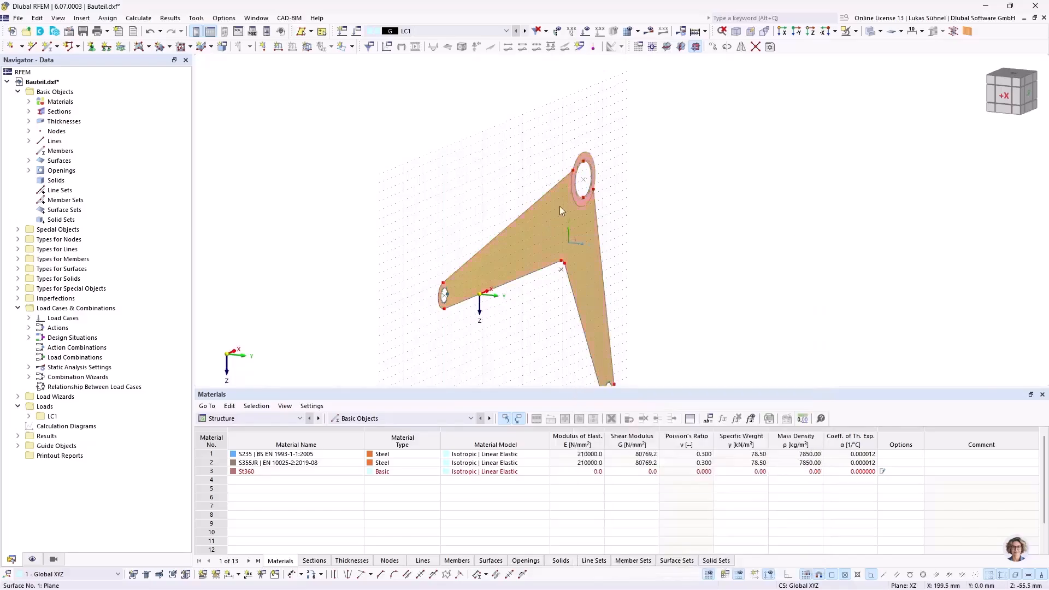
scroll(574, 162, "up", 3)
right_click(571, 169)
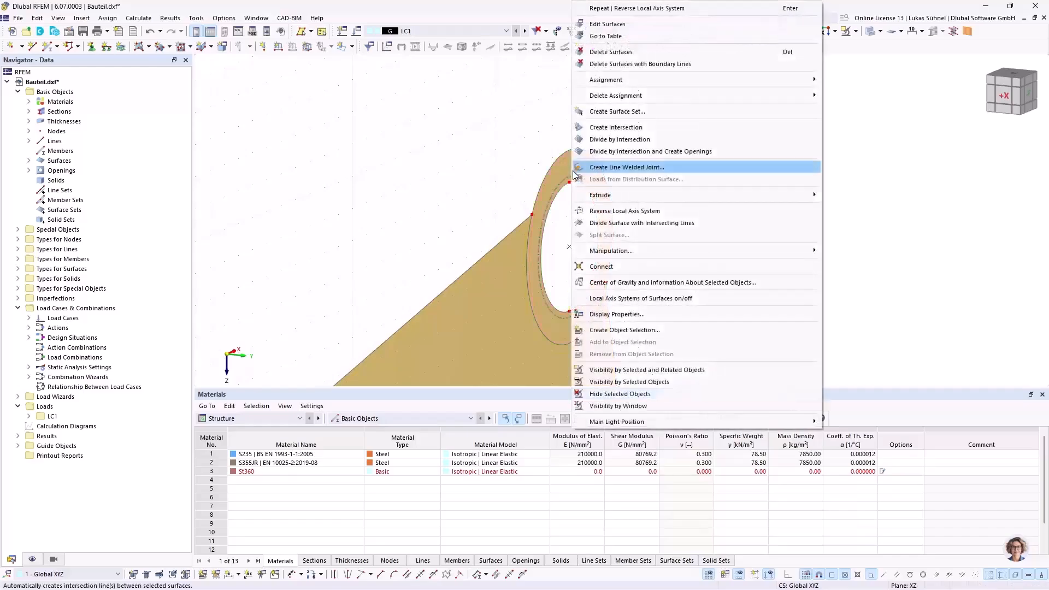
mouse_move(793, 195)
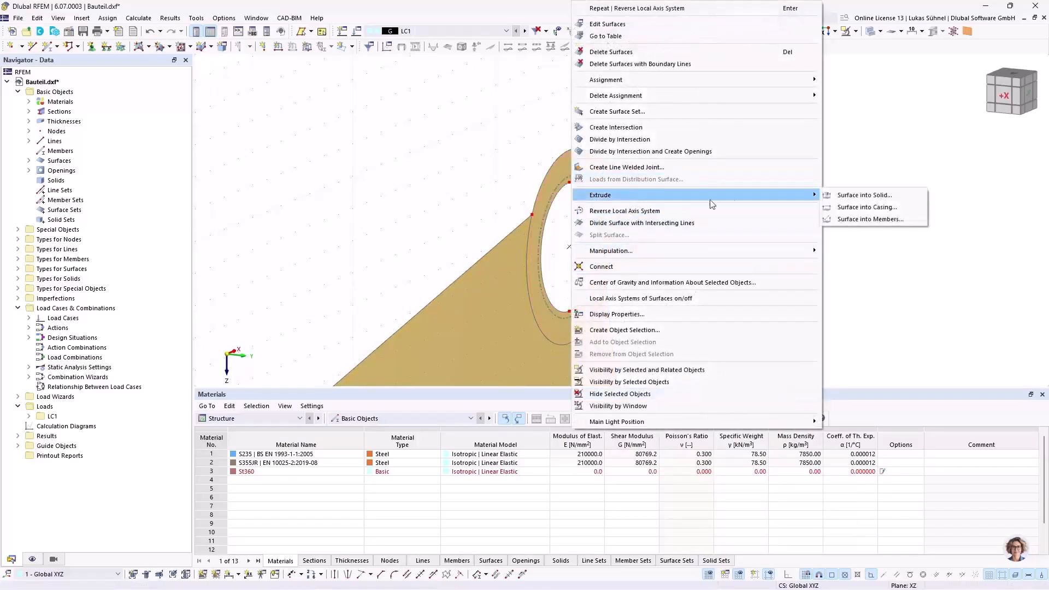
left_click(891, 196)
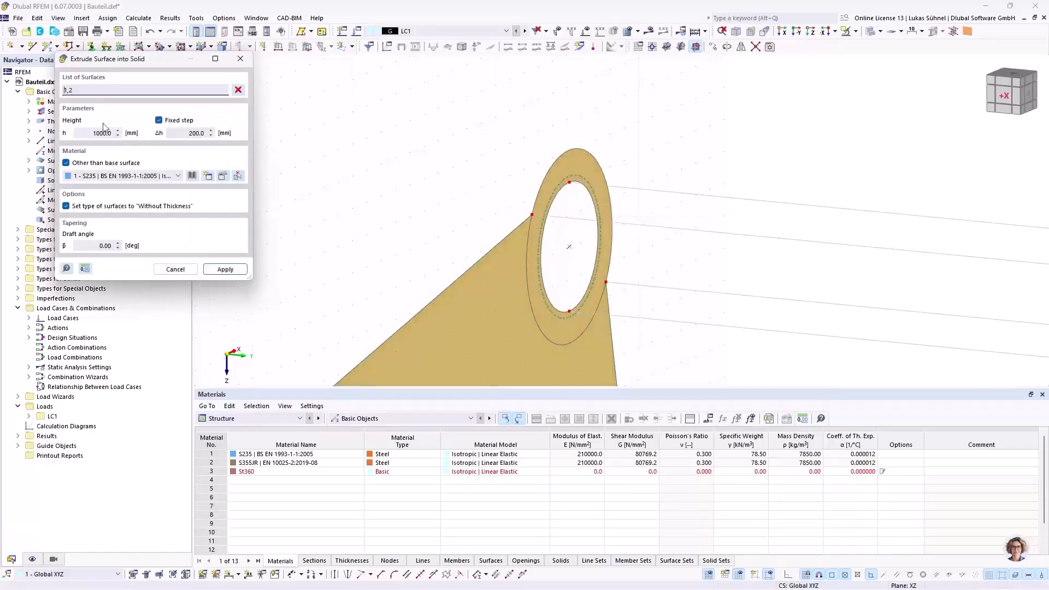
left_click(91, 130)
type("20")
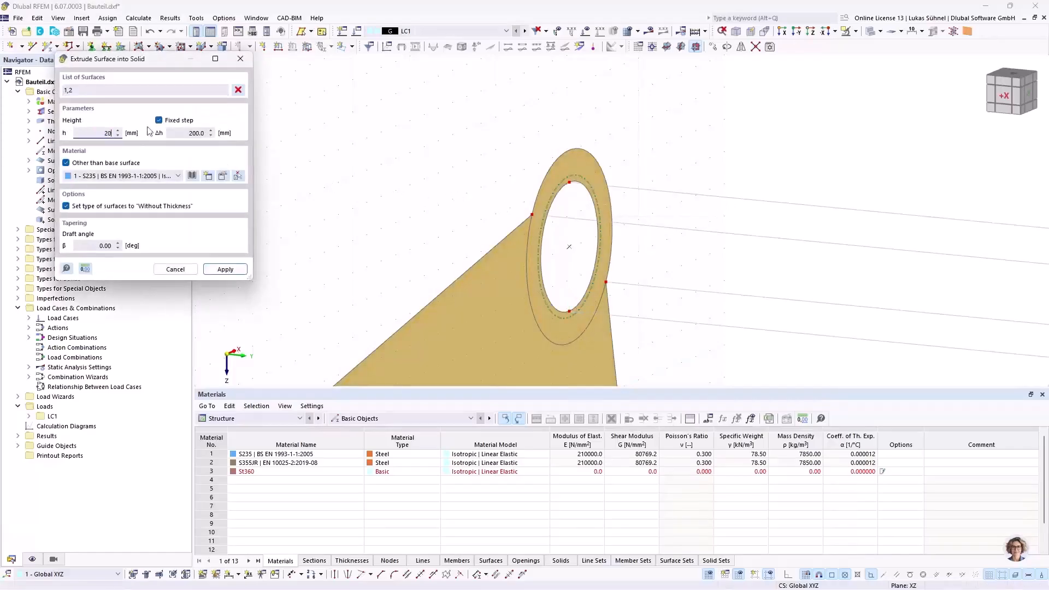
left_click(173, 121)
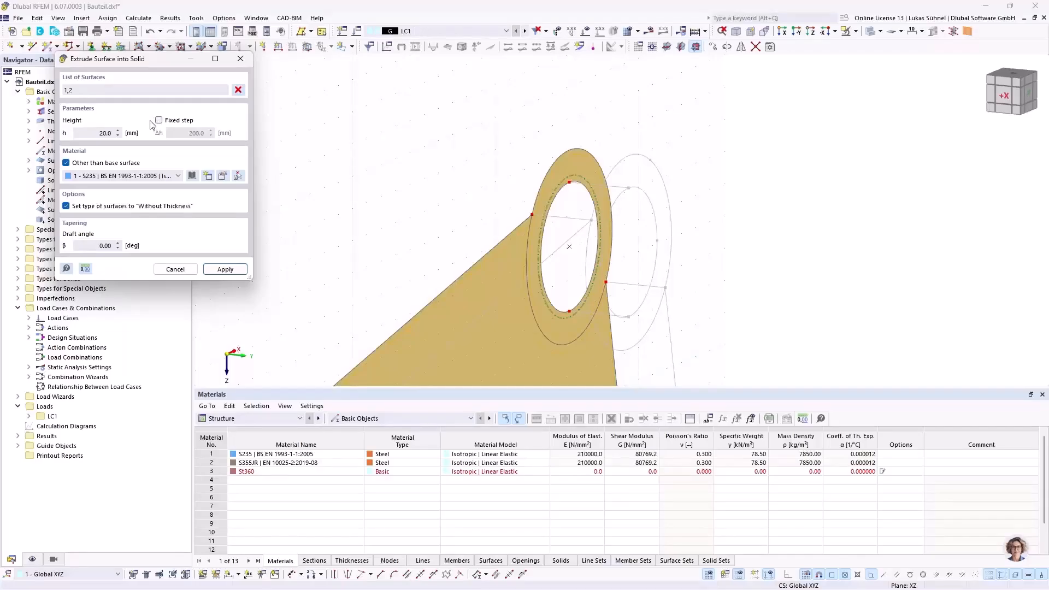
left_click(225, 269)
Clear the selection and examine the extruded arm and hub solids, especially around the large hub's ring and hole
scroll(545, 104, "down", 6)
middle_click_drag(681, 161, 602, 151, "ctrl")
middle_click_drag(501, 265, 508, 295, "ctrl")
key("Escape")
middle_click_drag(462, 258, 514, 273, "ctrl")
scroll(533, 142, "up", 8)
scroll(533, 141, "up", 2)
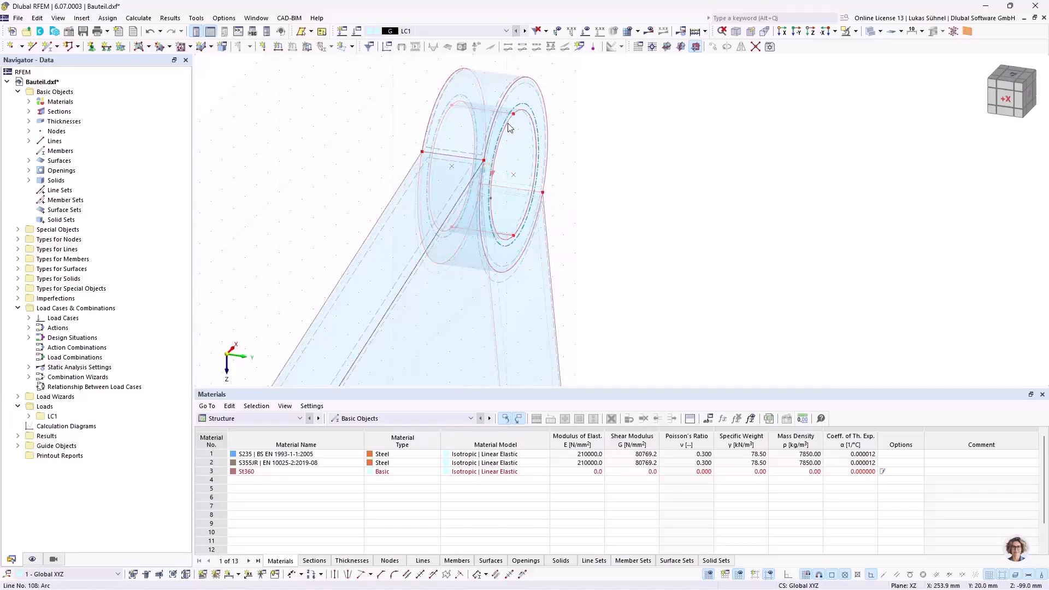
middle_click_drag(583, 112, 600, 170)
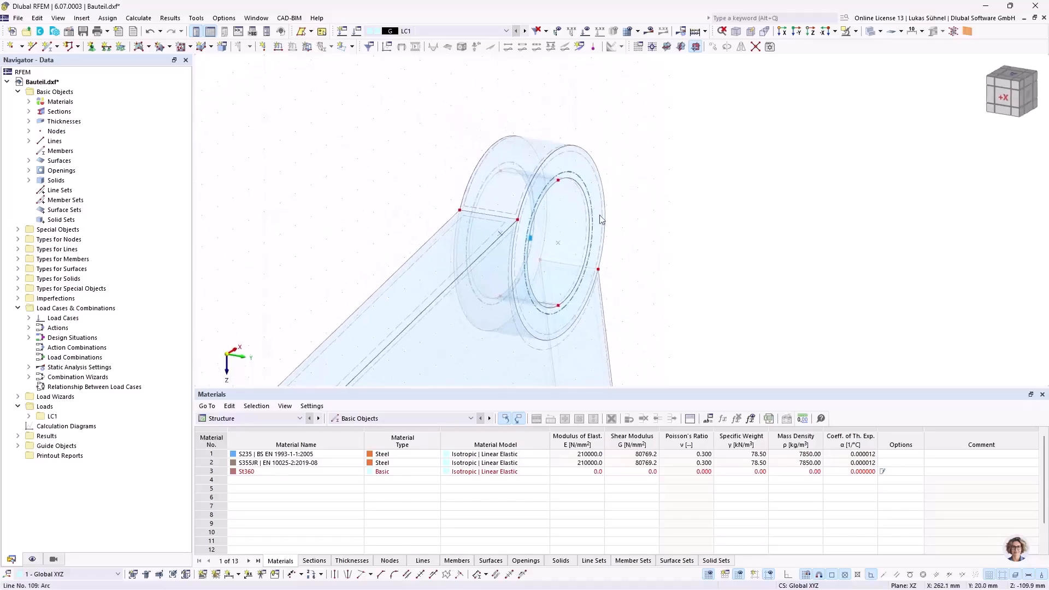
Copy the large hub's ring solid so that the copy adjoins the original on its +Y side
middle_click_drag(619, 243, 571, 202)
middle_click_drag(572, 202, 567, 202, "ctrl")
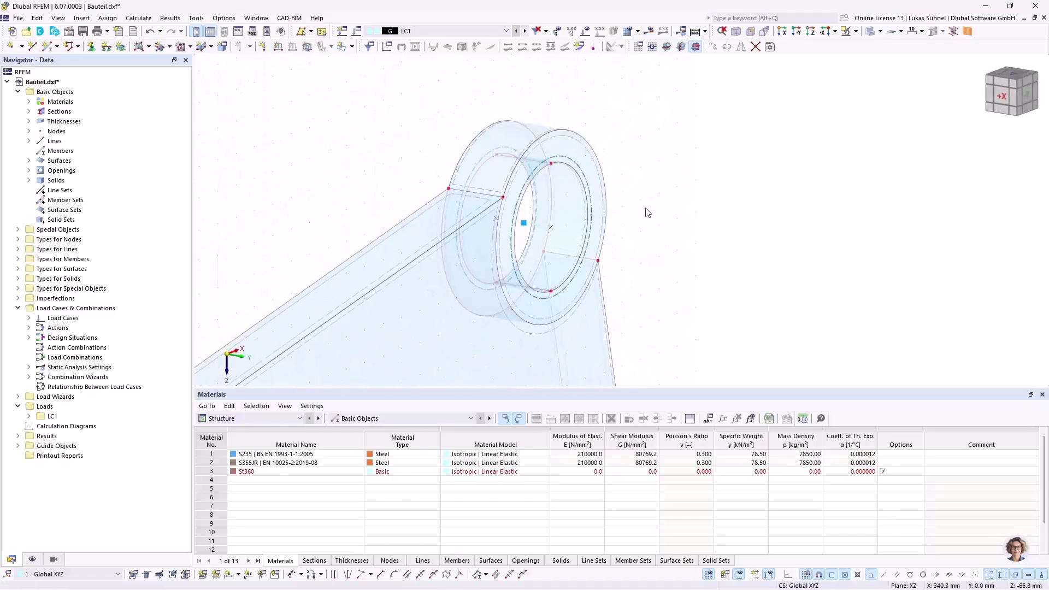
scroll(556, 225, "up", 2)
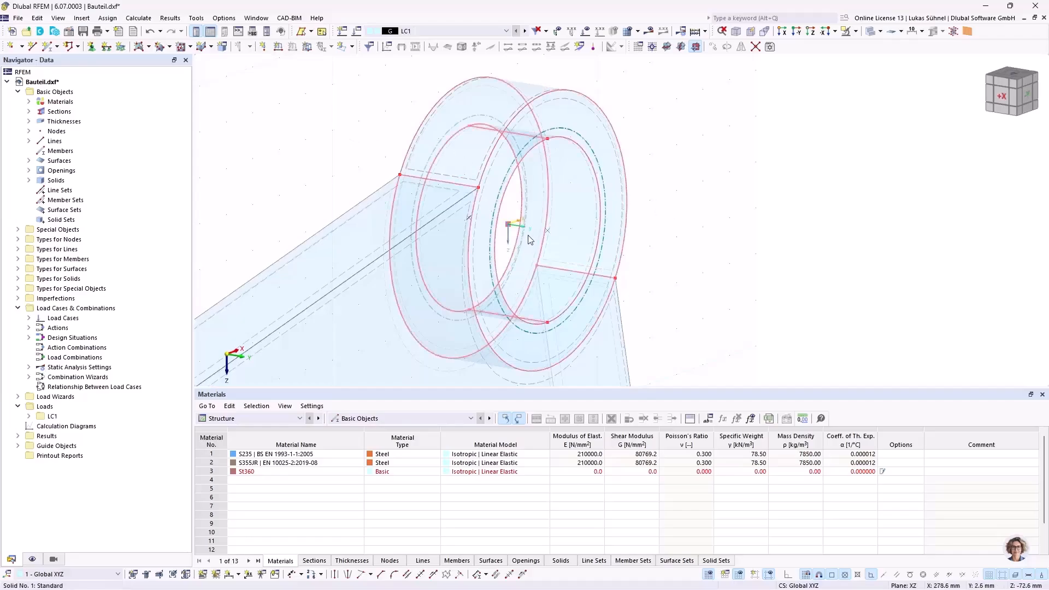
left_click(534, 249)
middle_click_drag(343, 108, 360, 116, "ctrl")
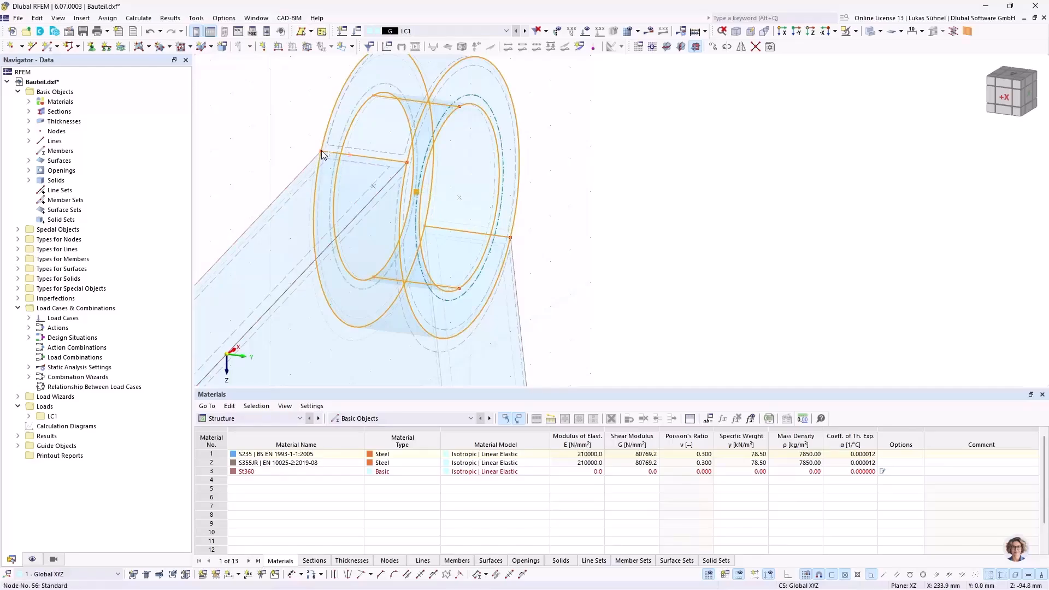
left_click_drag(344, 155, 387, 158, "ctrl")
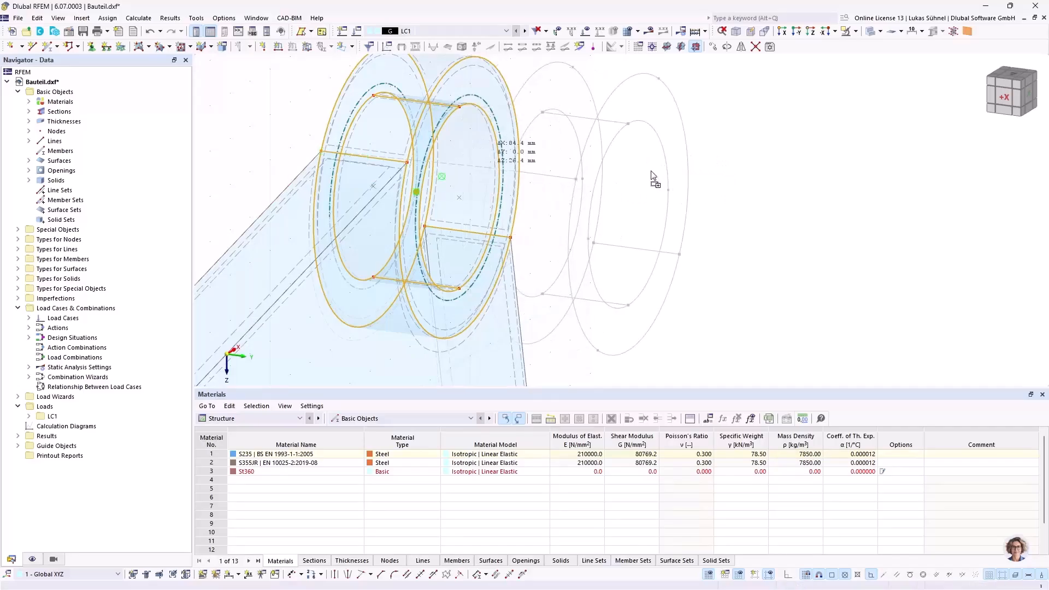
left_click(410, 167)
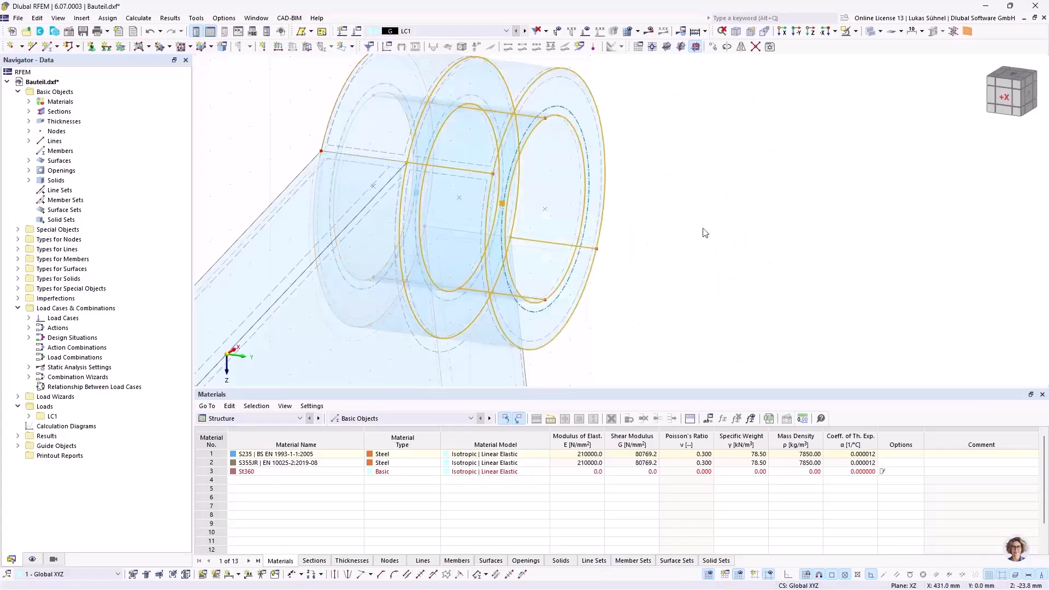
Move the whole outer end face of the copied ring solid inward so the ring is 10 mm deep
scroll(626, 211, "down", 3)
middle_click_drag(625, 211, 672, 196, "ctrl")
middle_click_drag(487, 220, 591, 176)
left_click_drag(506, 96, 560, 307)
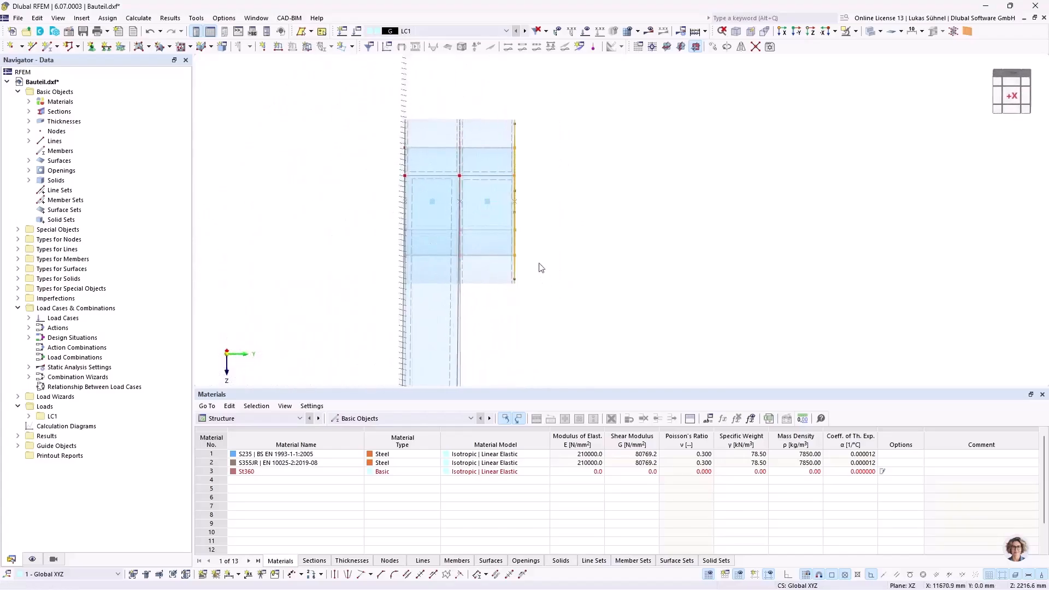
middle_click_drag(586, 221, 554, 157, "ctrl")
scroll(538, 136, "up", 2)
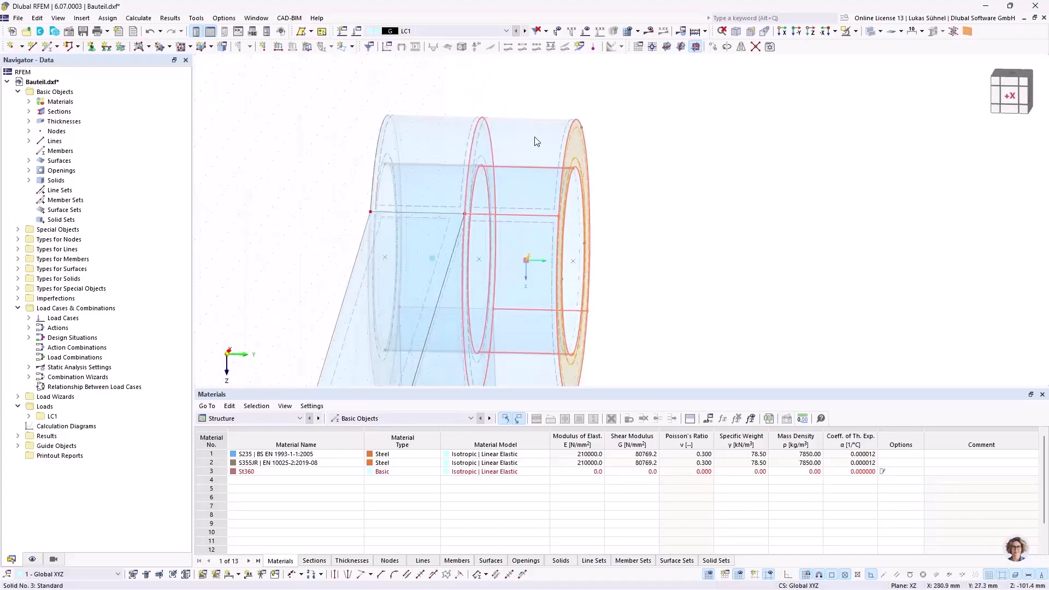
scroll(579, 125, "up", 1)
scroll(558, 251, "down", 2)
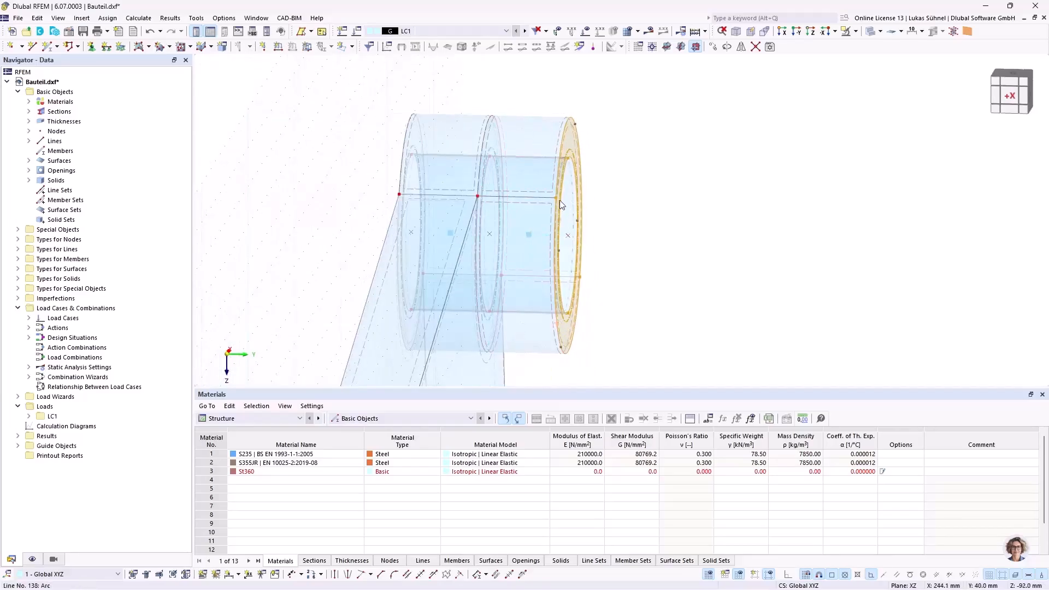
scroll(524, 194, "up", 3)
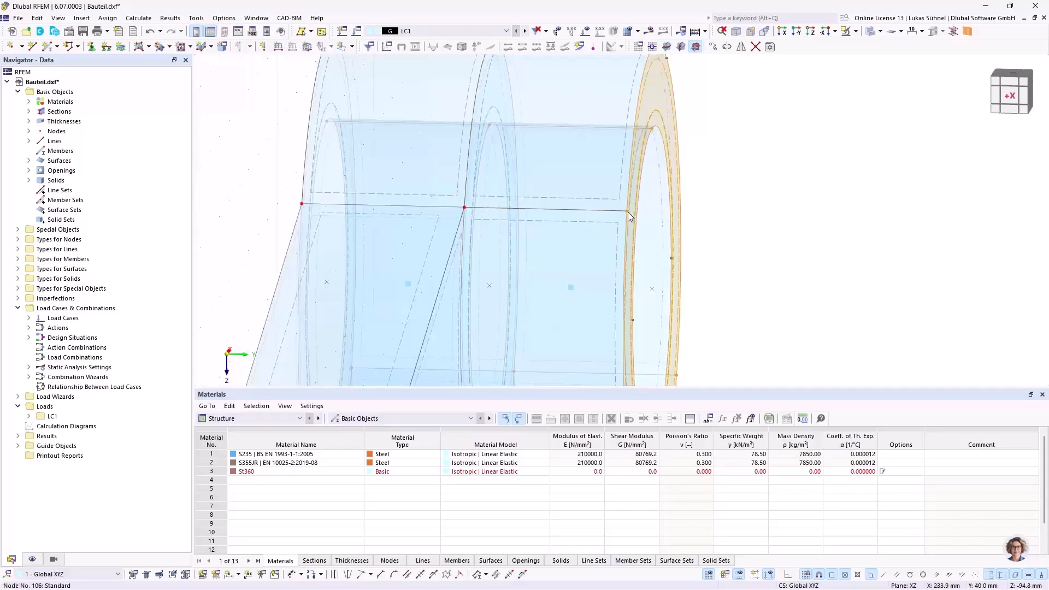
scroll(629, 215, "down", 2)
mouse_move(627, 210)
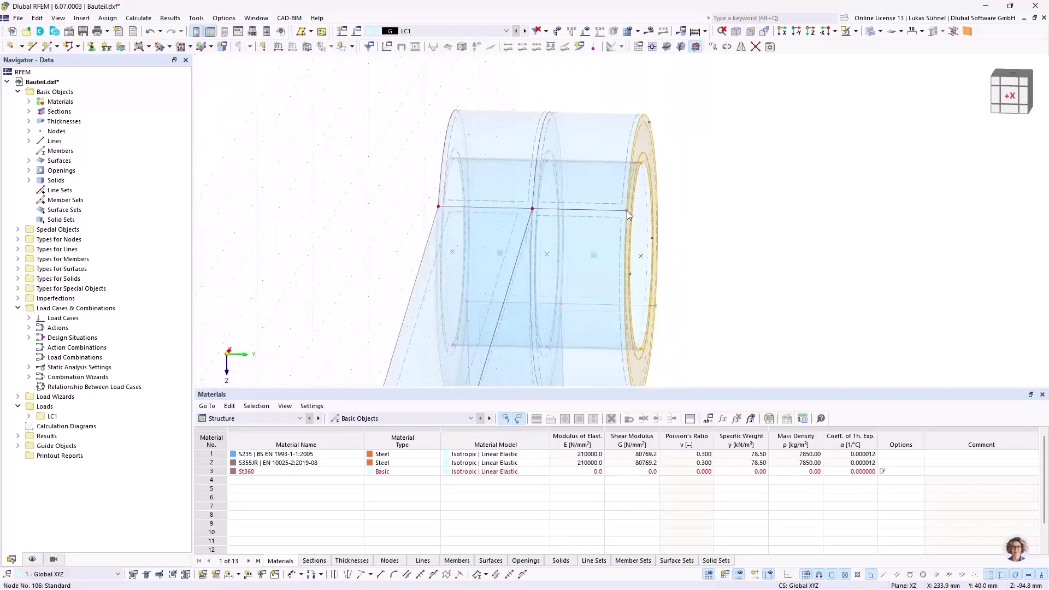
left_click_drag(627, 211, 579, 211)
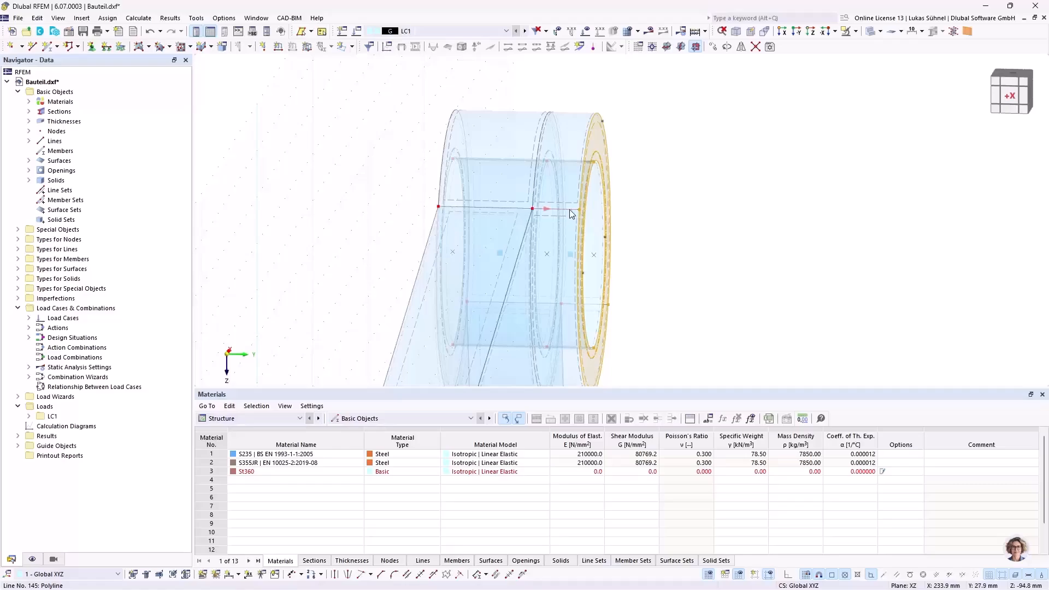
scroll(641, 180, "up", 4)
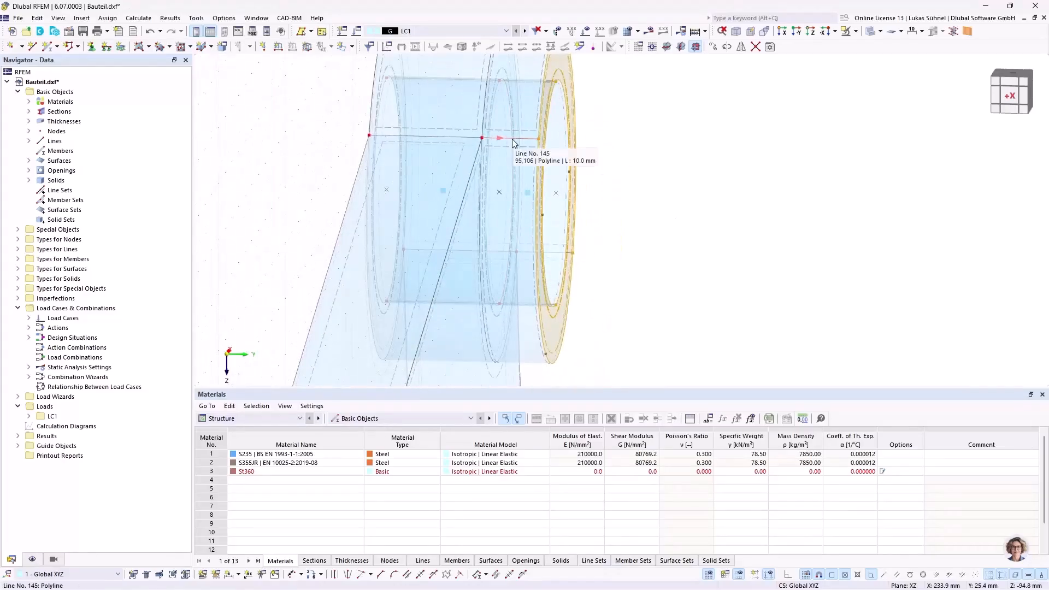
scroll(573, 191, "down", 3)
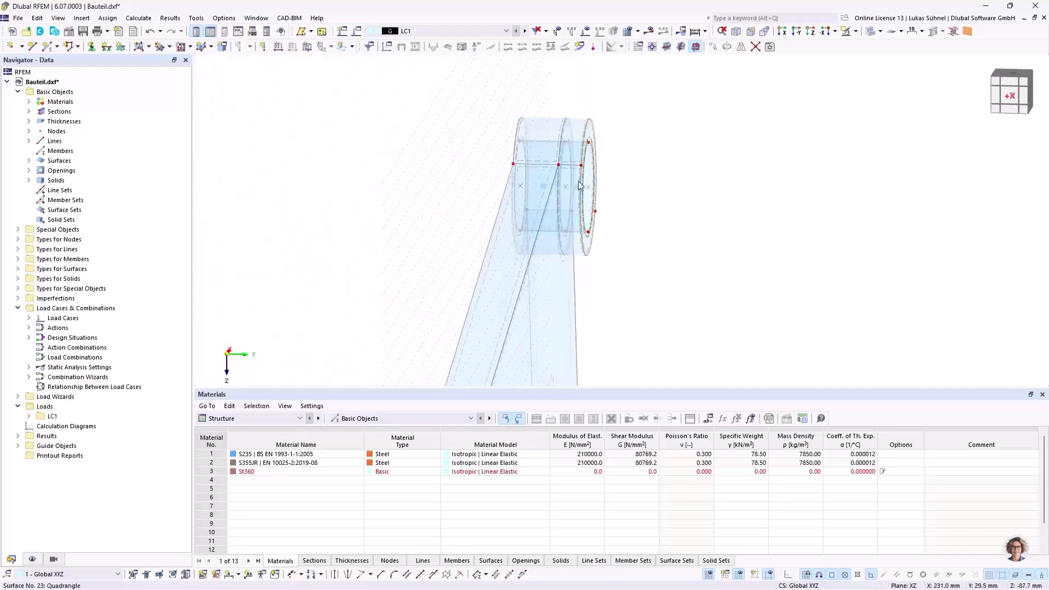
Copy the 10 mm deep ring solid onto the opposite, -Y side of the large hub
middle_click_drag(659, 195, 684, 202, "ctrl")
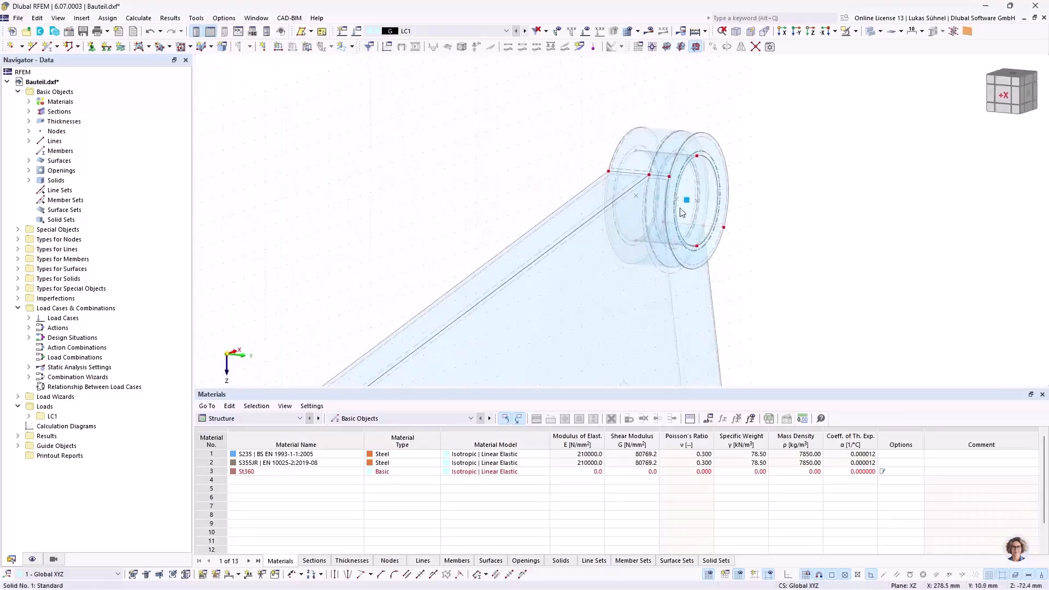
left_click(680, 196)
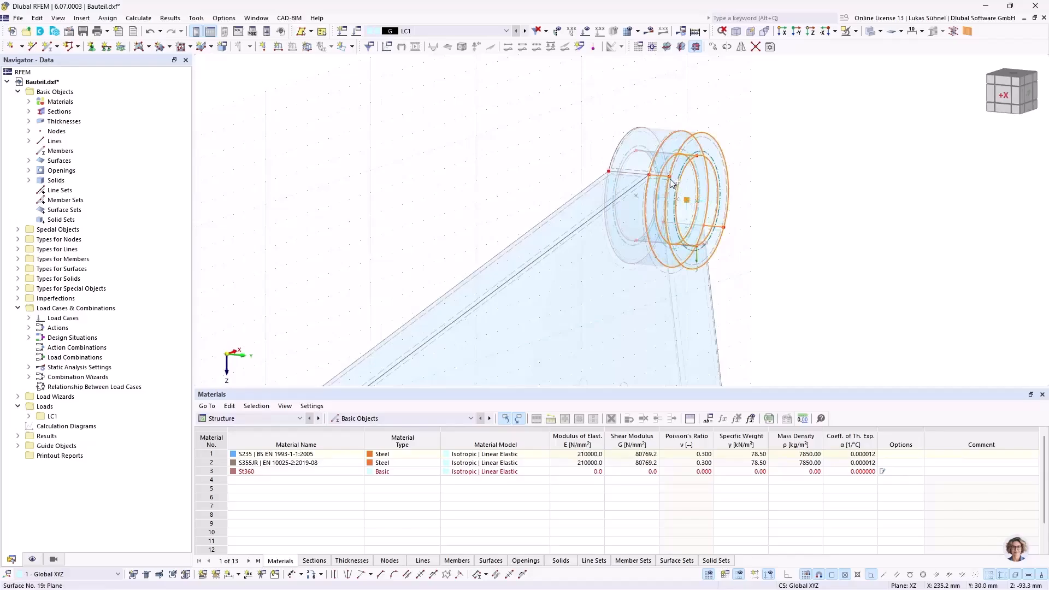
left_click_drag(671, 182, 610, 172)
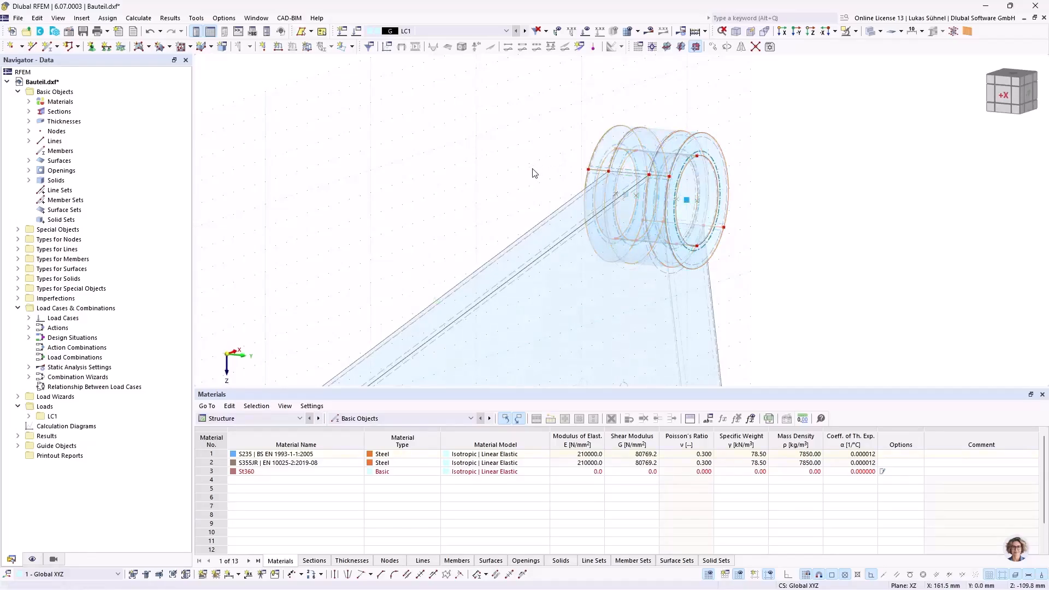
scroll(499, 122, "down", 4)
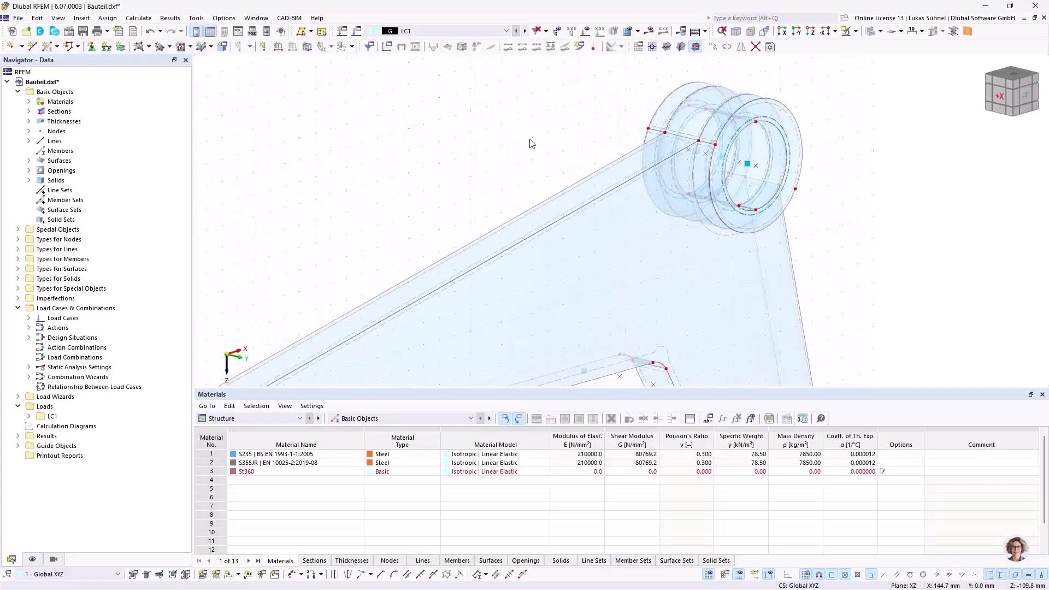
Set the work plane origin to the upper tangent node of the small hub on the arm's +Y face
middle_click_drag(767, 180, 710, 162, "ctrl")
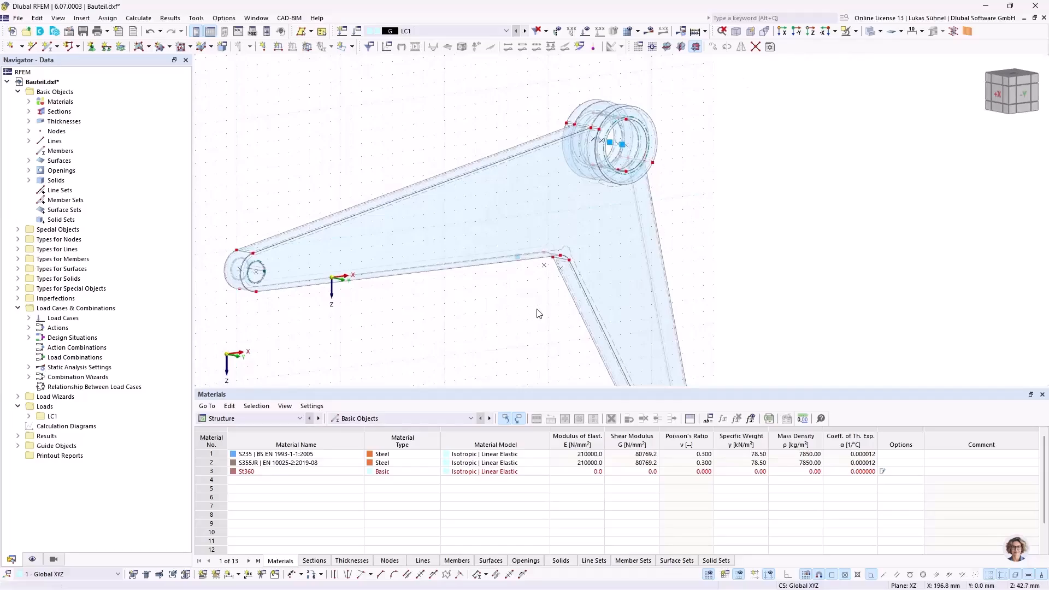
middle_click_drag(536, 304, 335, 235, "ctrl")
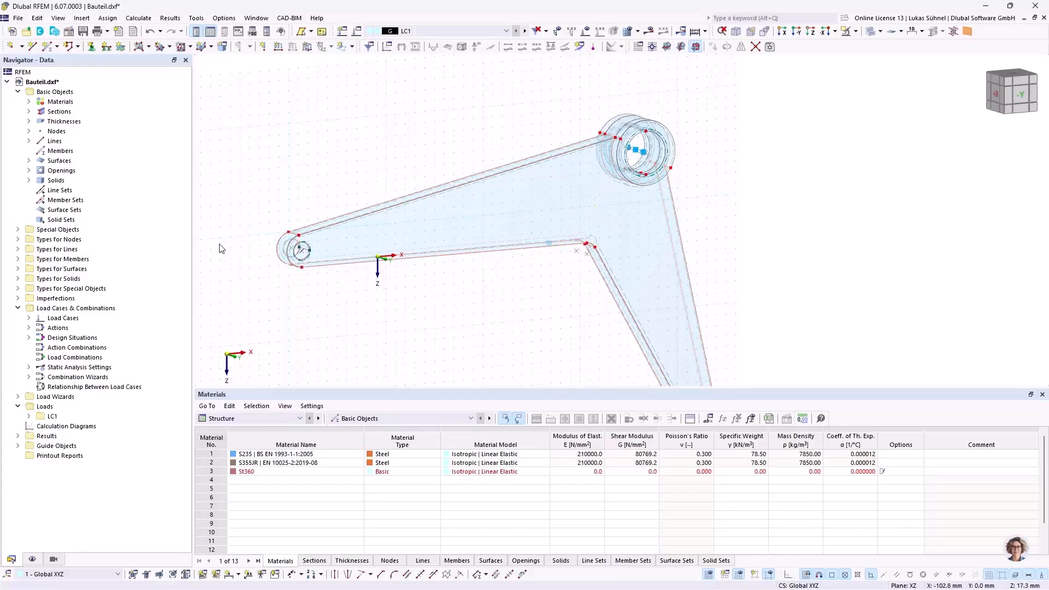
middle_click_drag(317, 124, 499, 153, "ctrl")
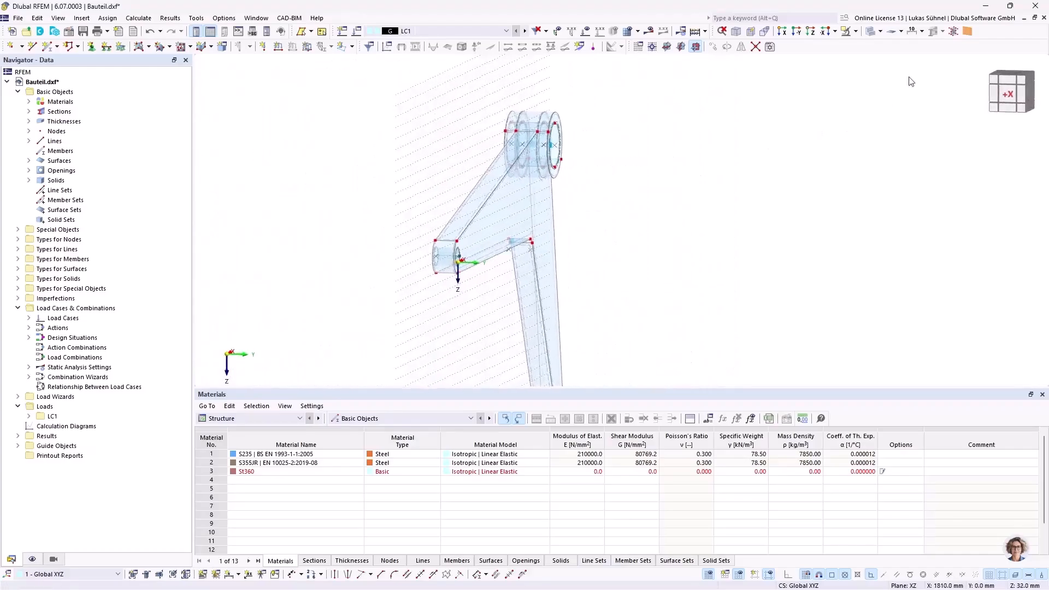
left_click(653, 50)
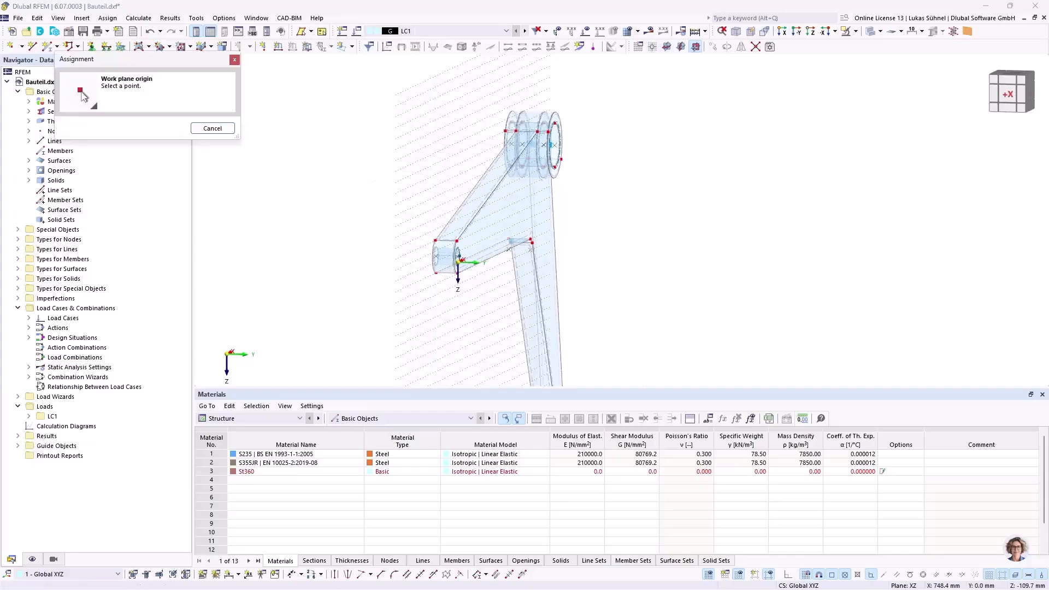
scroll(451, 232, "up", 5)
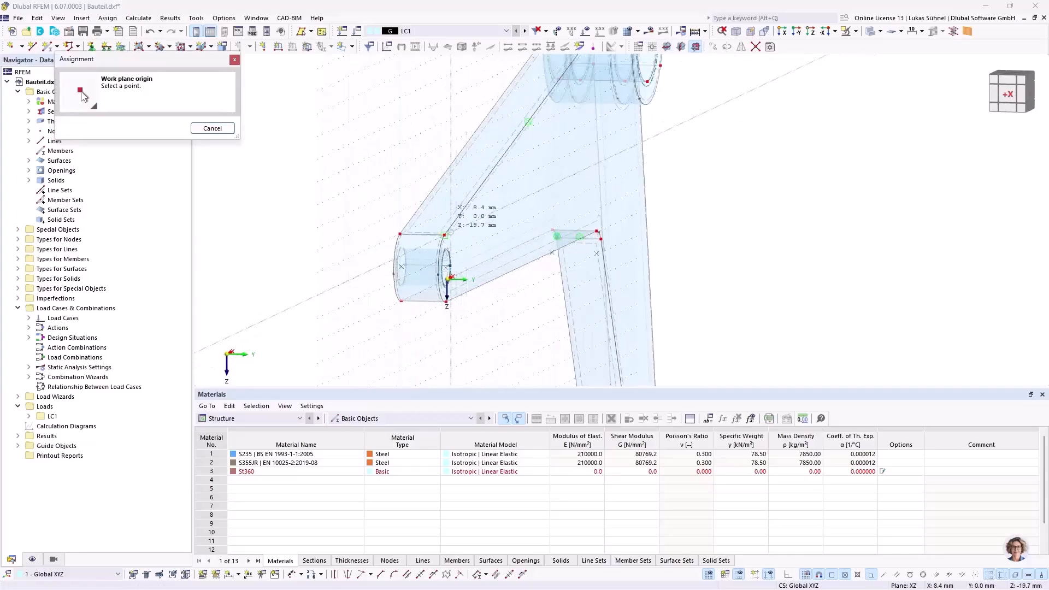
left_click(446, 236)
Select everything lying in the arm's +Y face plane and isolate it with Visibility by Selected Objects
scroll(542, 254, "down", 3)
middle_click_drag(552, 258, 560, 271, "ctrl")
scroll(538, 124, "down", 3)
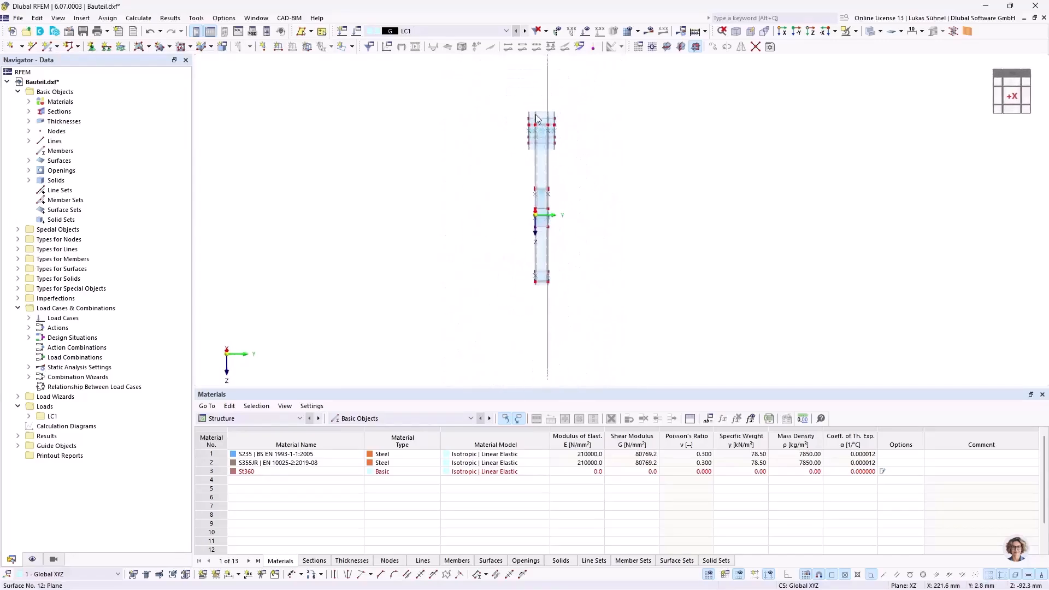
middle_click_drag(600, 212, 529, 162)
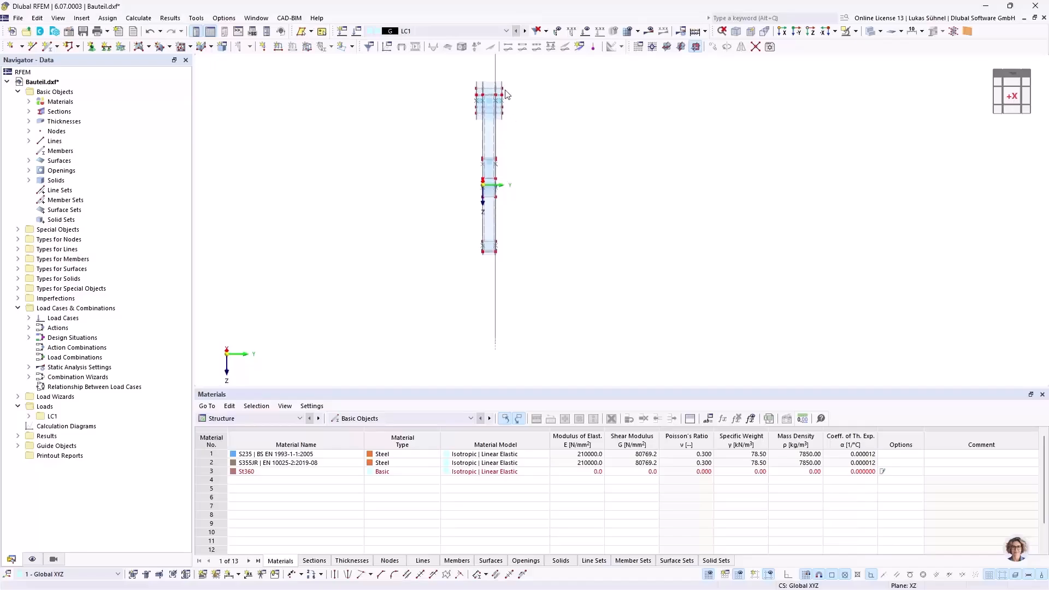
scroll(505, 94, "up", 2)
scroll(493, 109, "up", 2)
scroll(494, 109, "down", 1)
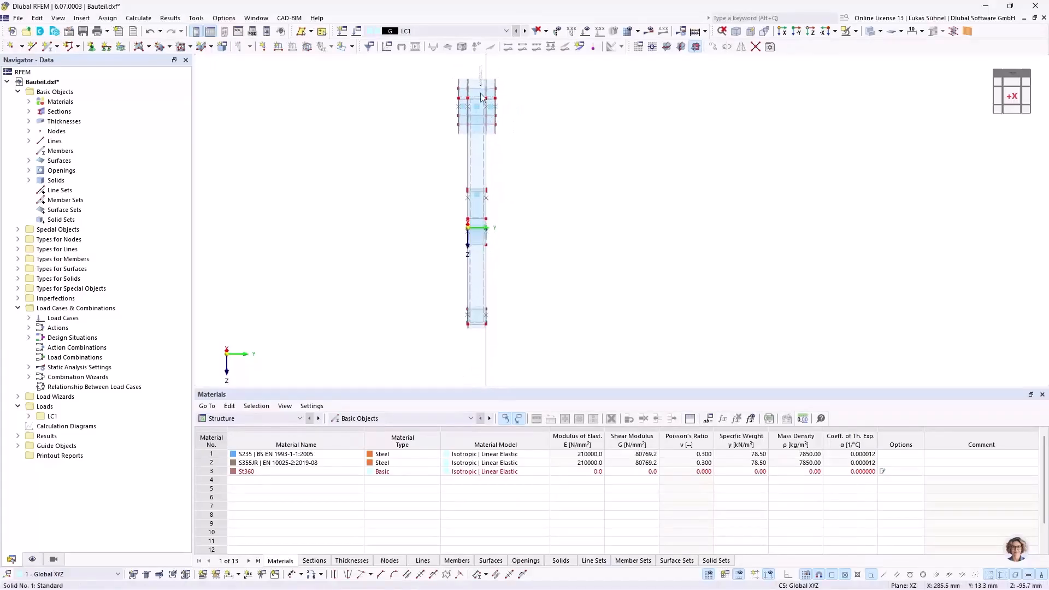
left_click_drag(483, 131, 491, 331)
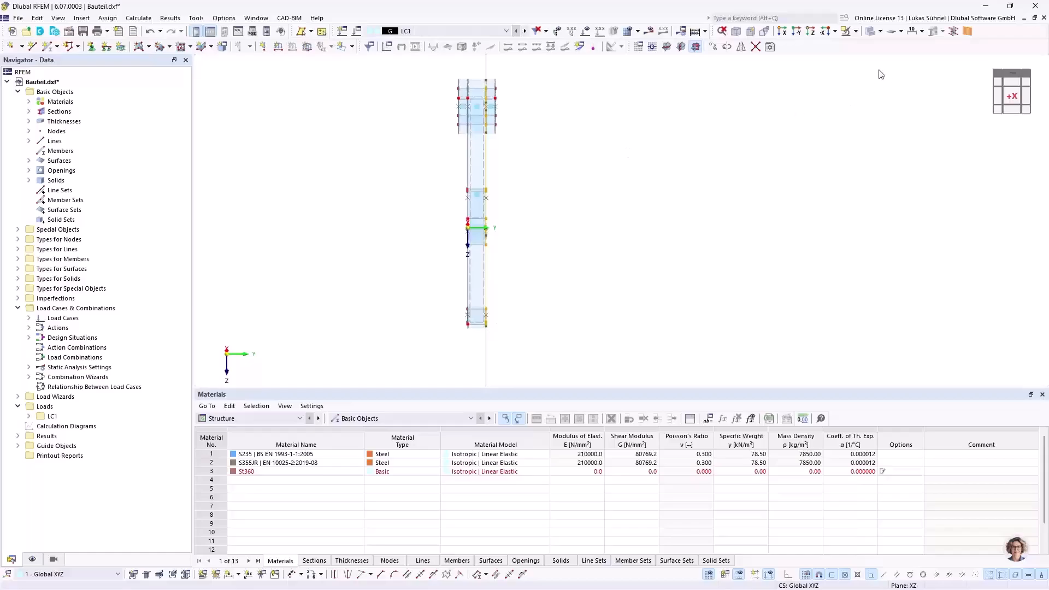
left_click(855, 31)
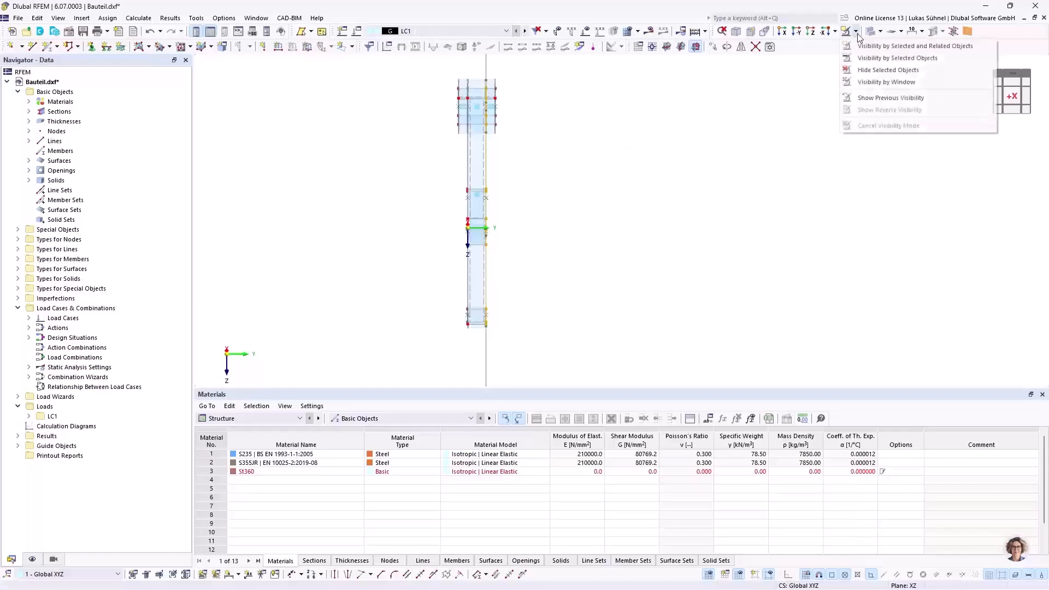
left_click(876, 58)
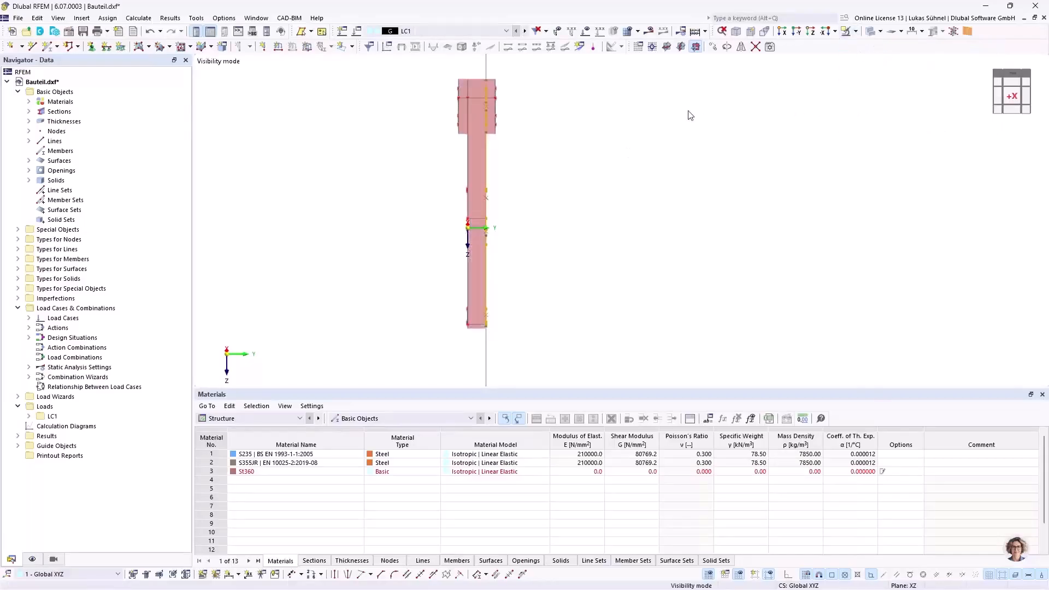
Turn off the background display of hidden objects and show the isolated face in the -Y view with nothing selected
right_click(535, 155)
left_click(558, 358)
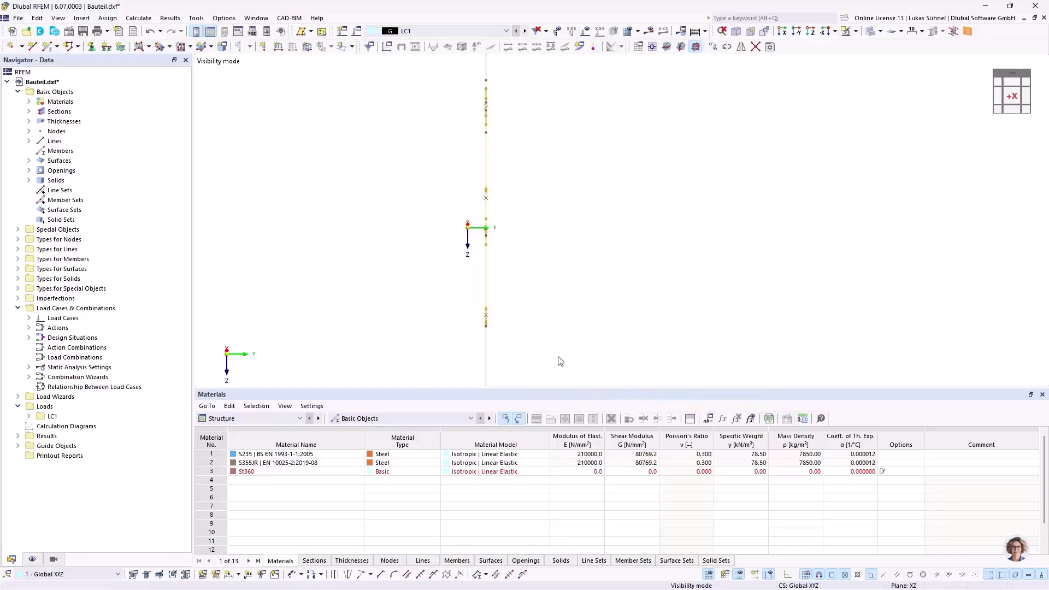
middle_click_drag(649, 179, 413, 177, "ctrl")
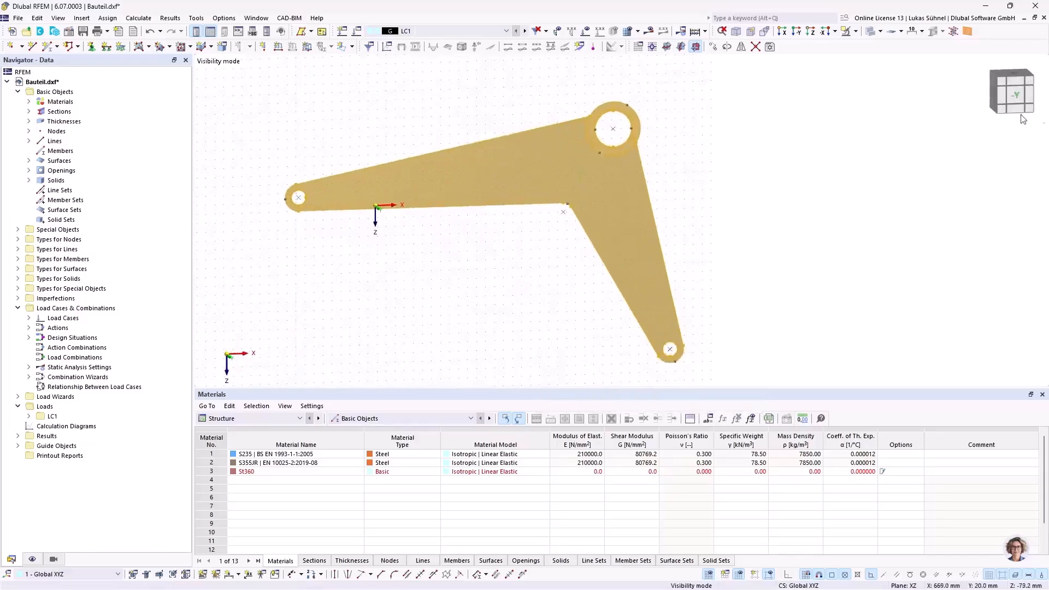
left_click(1014, 97)
left_click(707, 152)
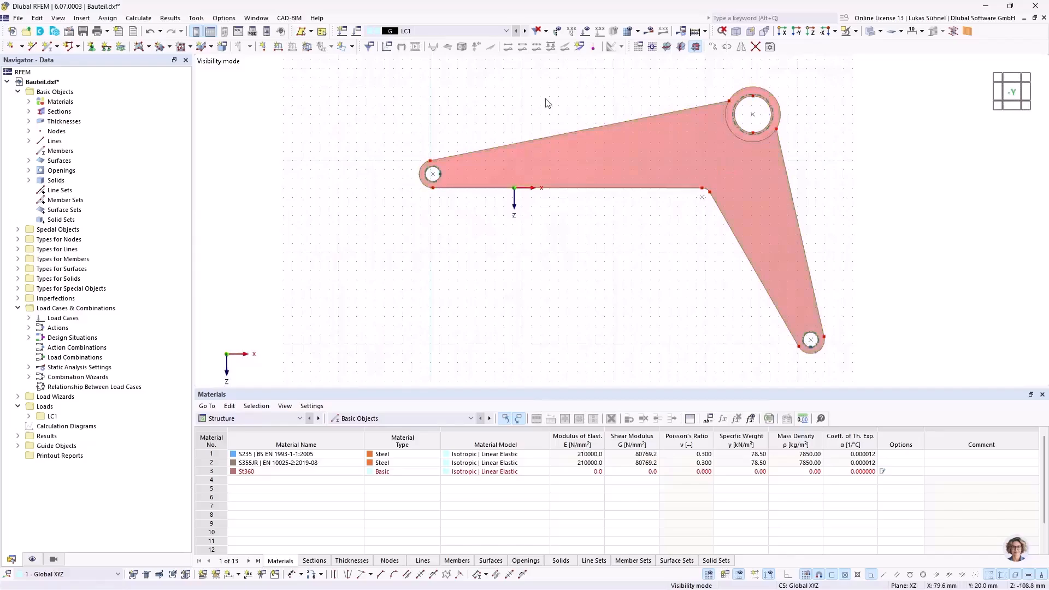
middle_click_drag(594, 262, 557, 275)
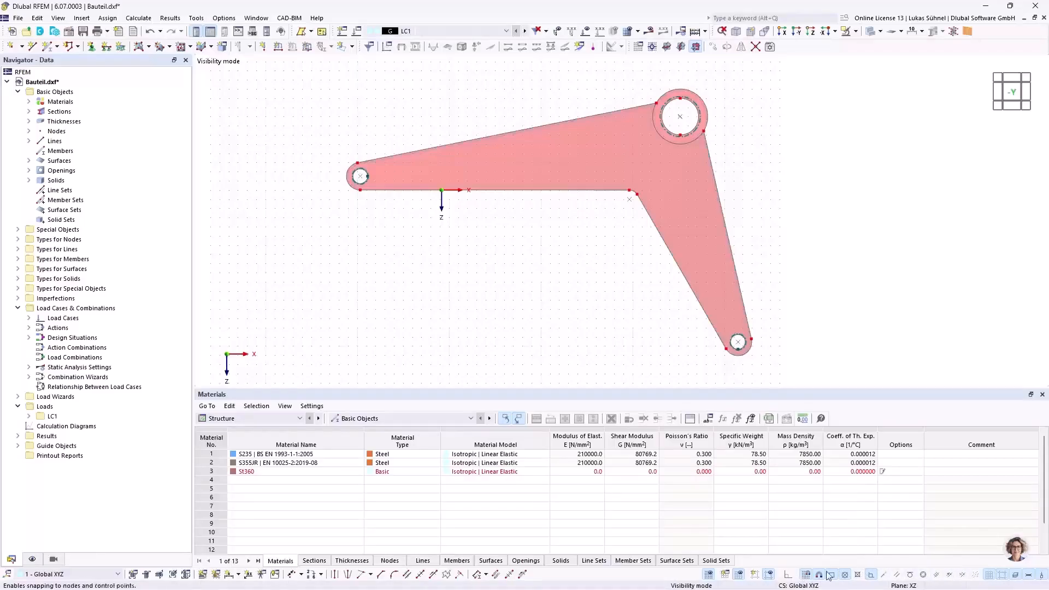
Enable parallel snapping and line-division snapping with 30 parts per line in the Standard object snap settings
right_click(892, 576)
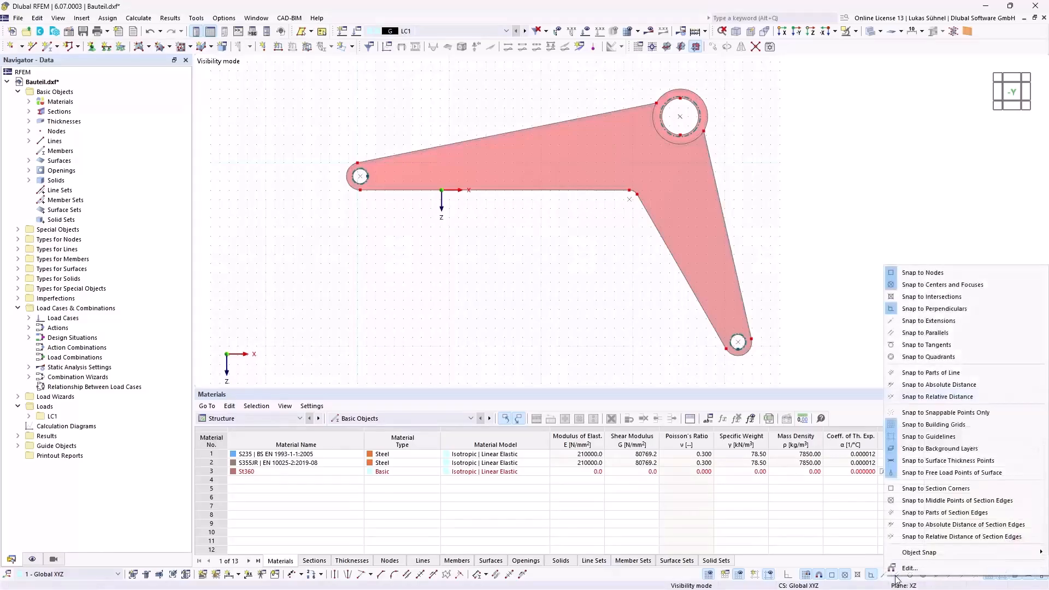
left_click(913, 571)
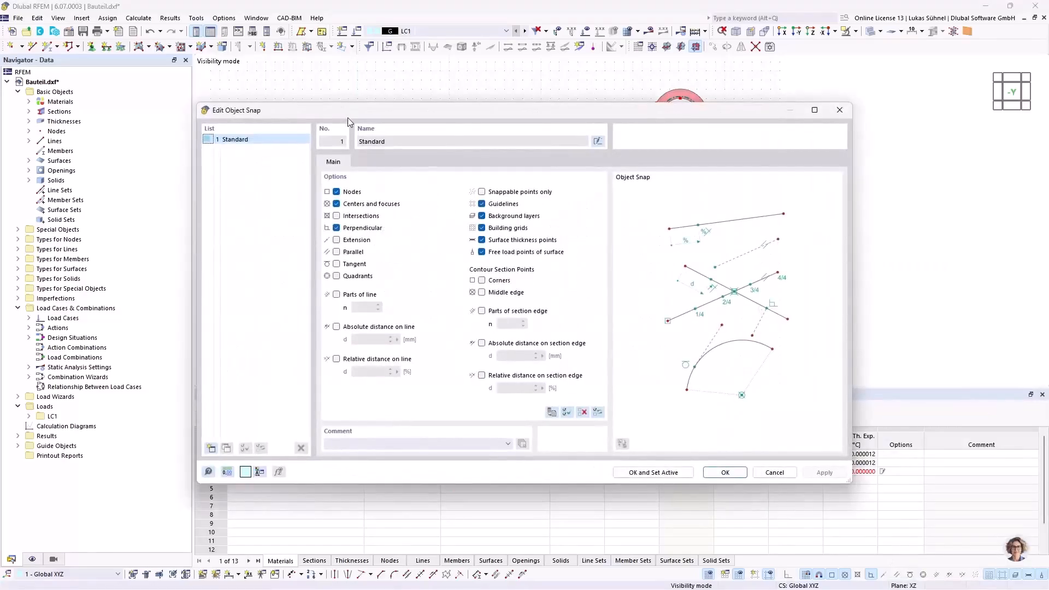
left_click_drag(348, 117, 346, 70)
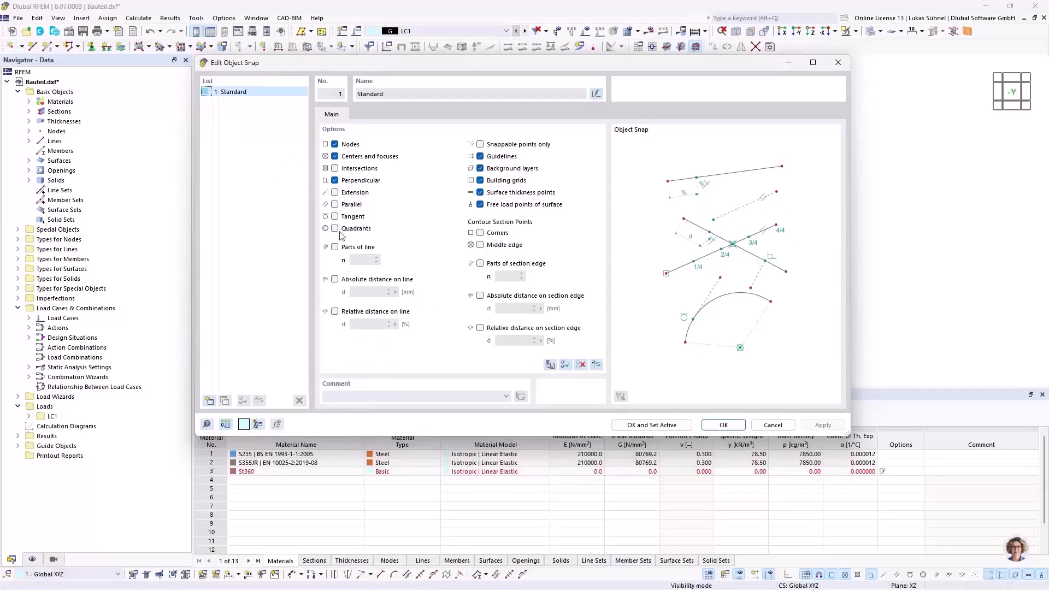
left_click(334, 205)
left_click(335, 247)
double_click(366, 261)
left_click(724, 425)
Offset the arm's lower straight edge and the inner edge of its downward leg by 7 mm in the -z direction
scroll(520, 268, "up", 2)
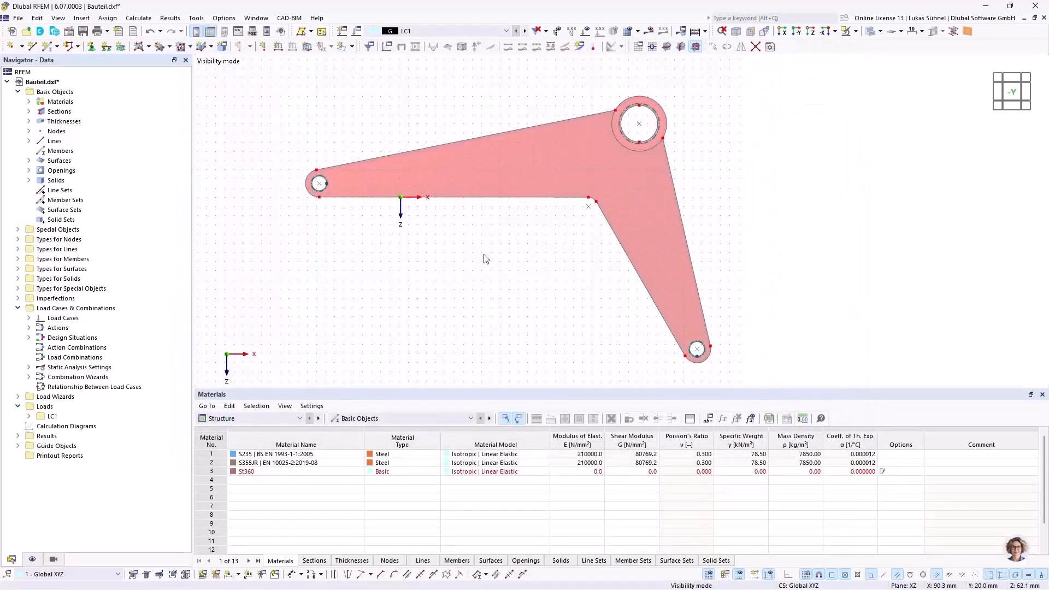
scroll(356, 183, "up", 1)
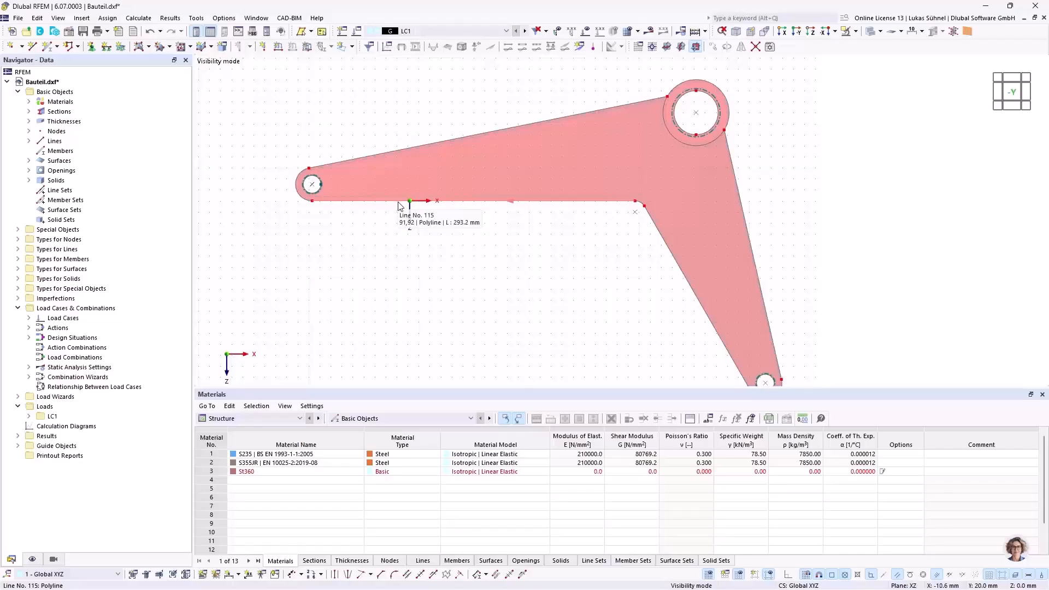
middle_click_drag(412, 262, 388, 214)
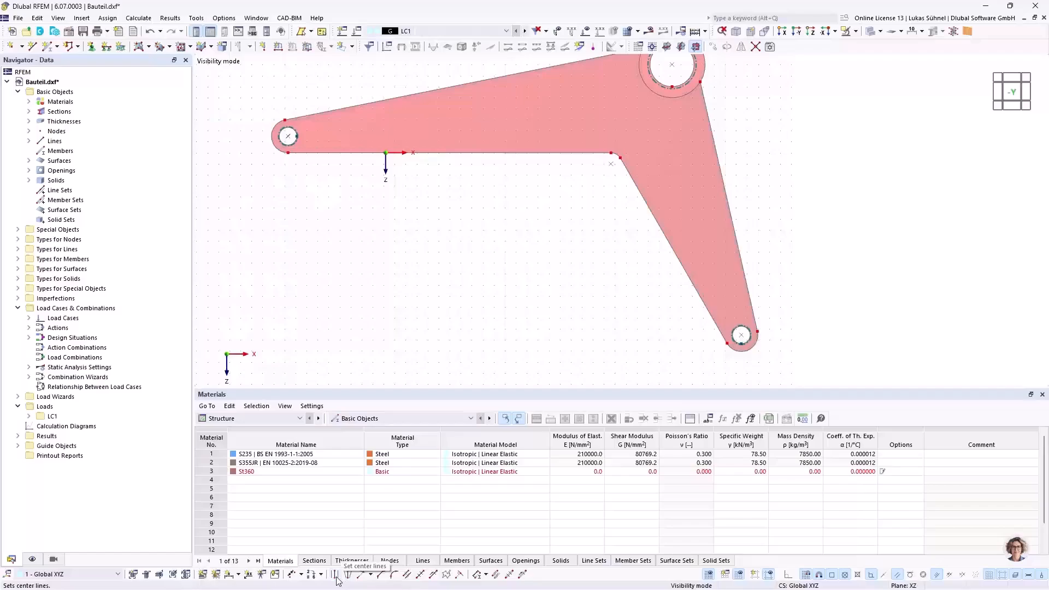
left_click(406, 575)
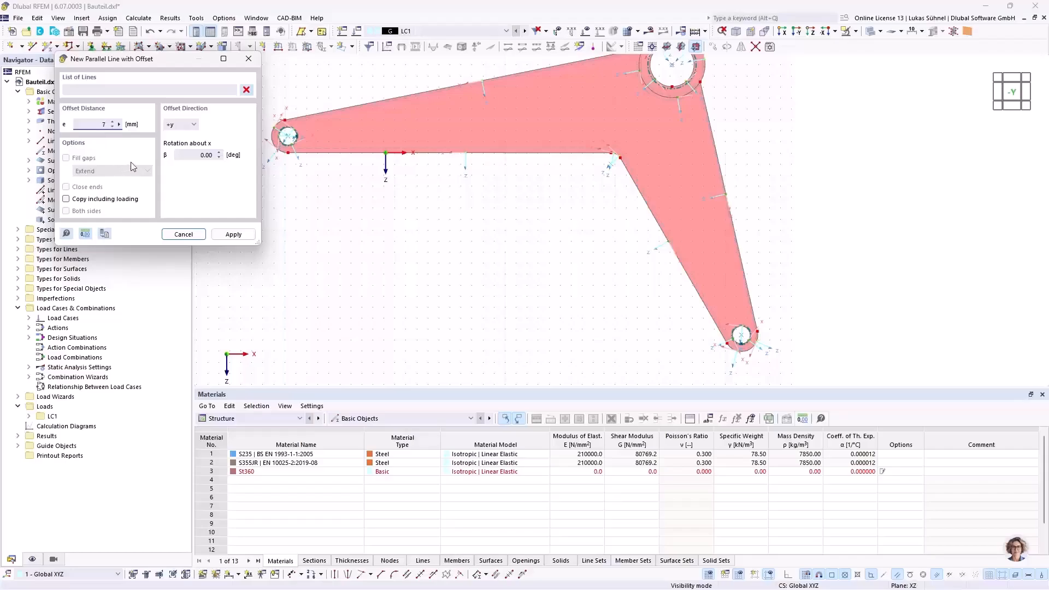
scroll(309, 89, "up", 2)
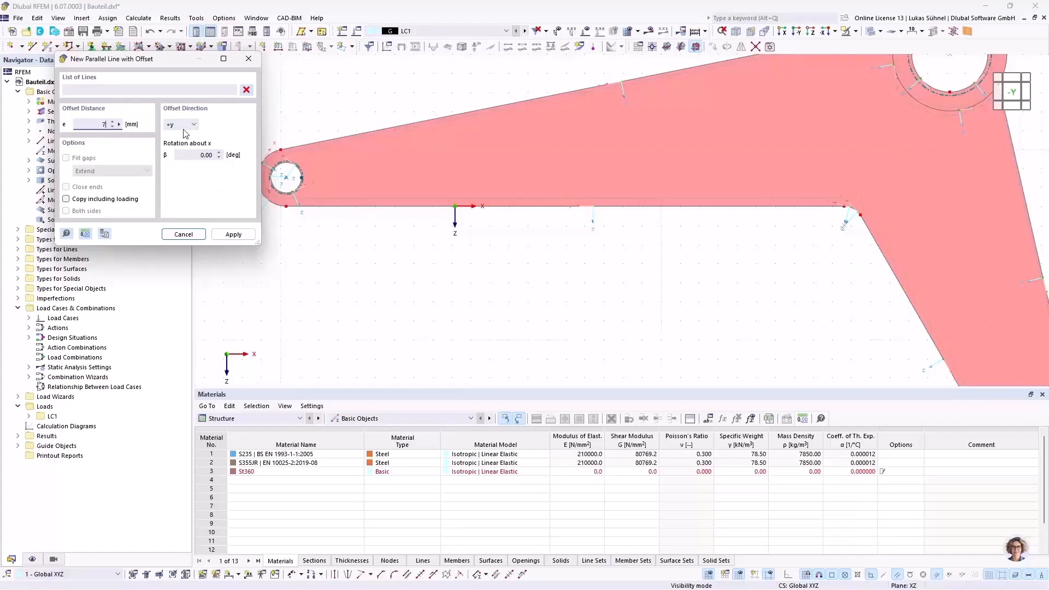
scroll(528, 264, "down", 2)
scroll(538, 241, "up", 2)
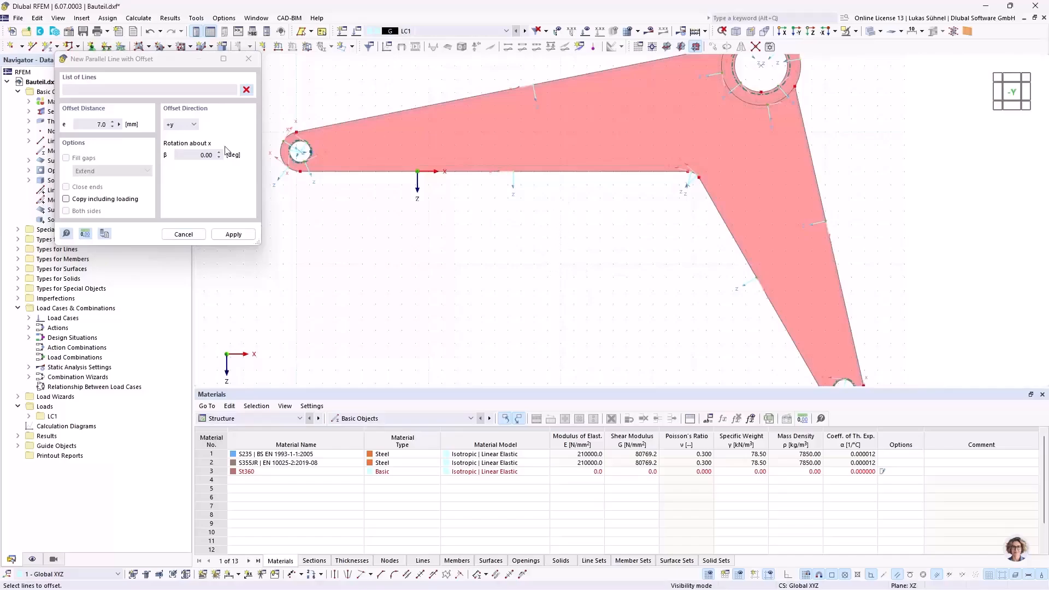
left_click(186, 125)
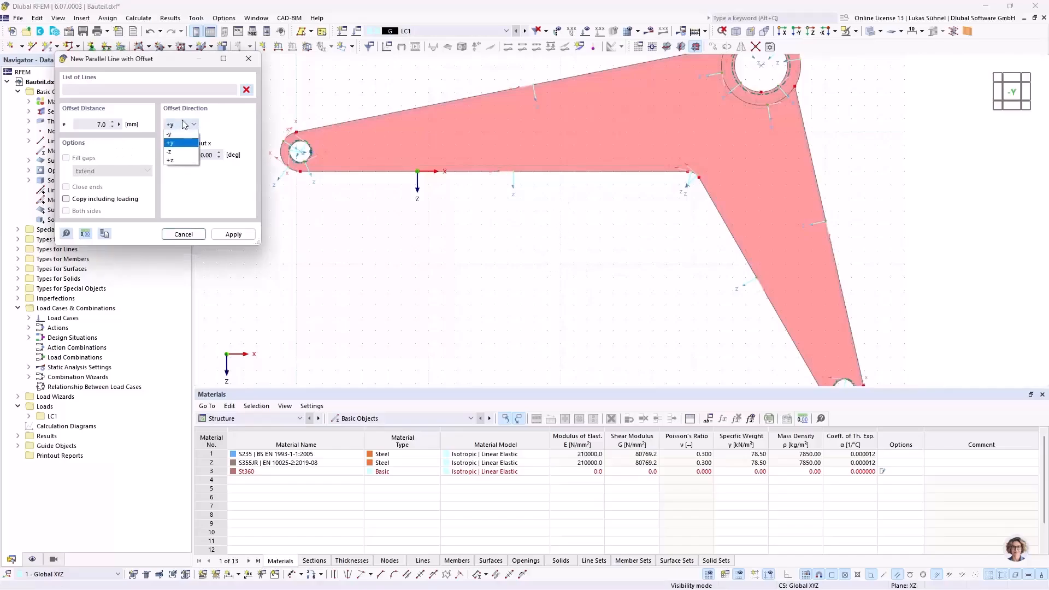
left_click(182, 152)
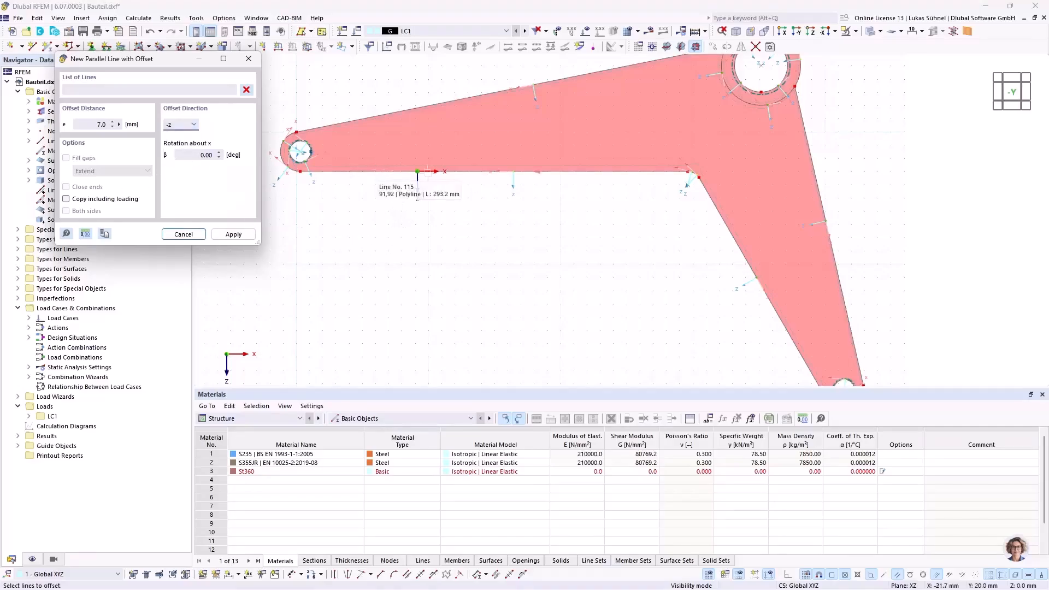
mouse_move(585, 237)
middle_mouse_down()
mouse_move(539, 227)
mouse_move(579, 239)
middle_mouse_up()
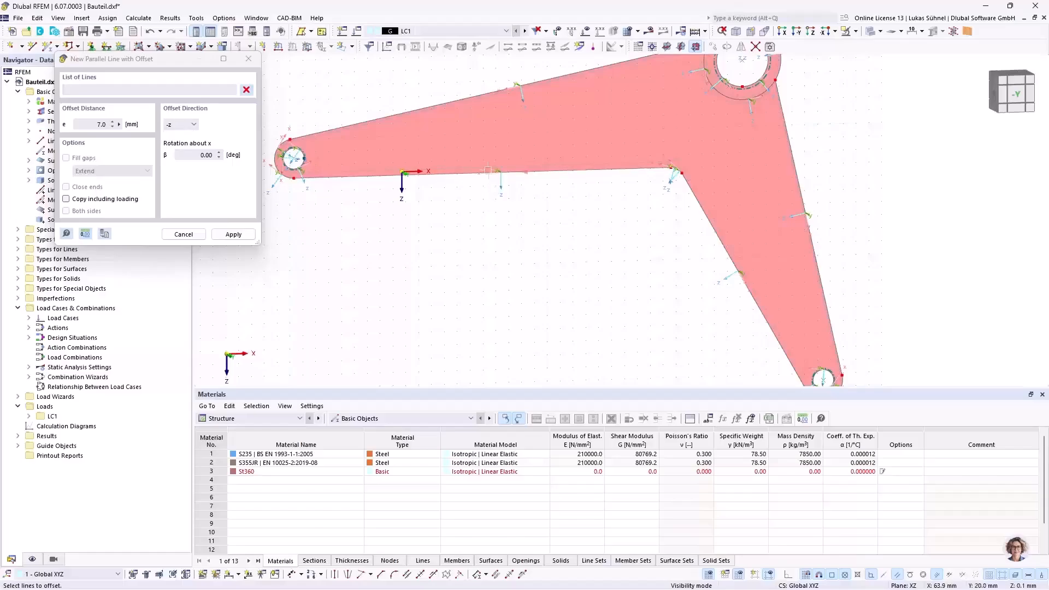
left_click(506, 173)
left_click(720, 257)
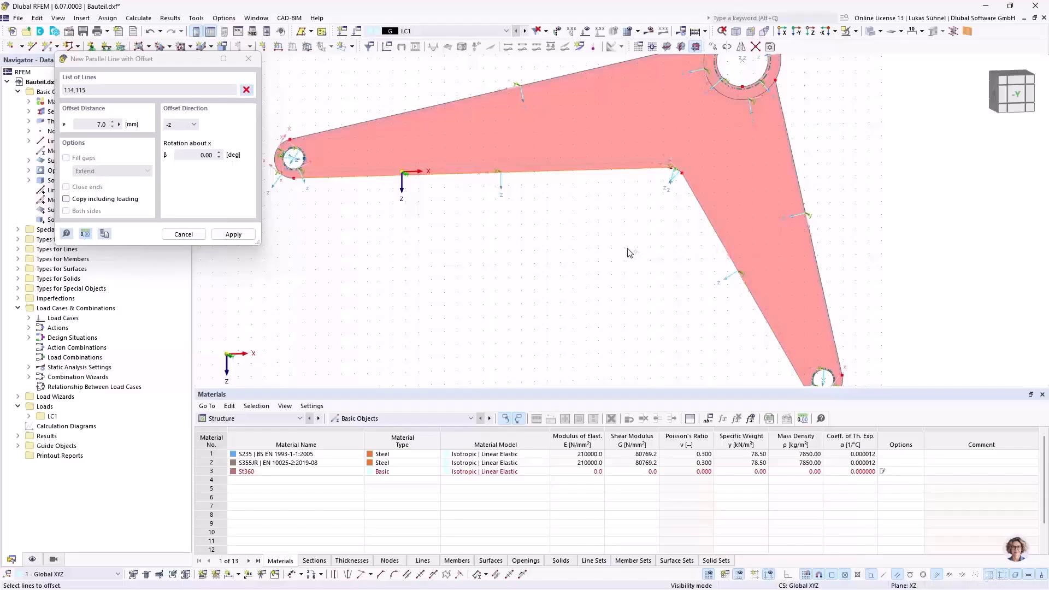
key("Return")
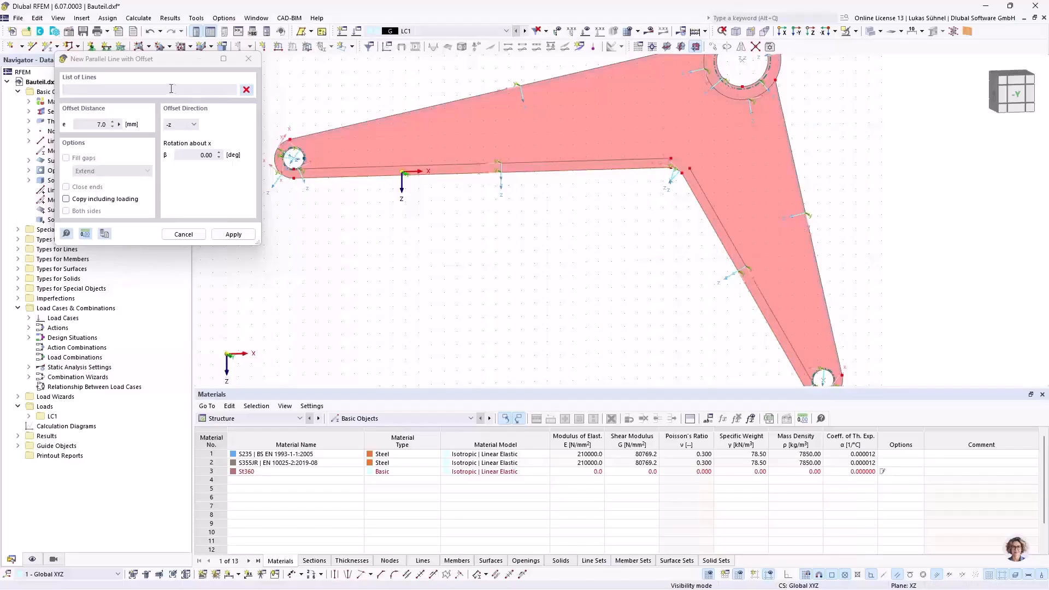
Offset the arm's upper edge and the outer edge of its downward leg by 7 mm in the +z direction
left_click(186, 126)
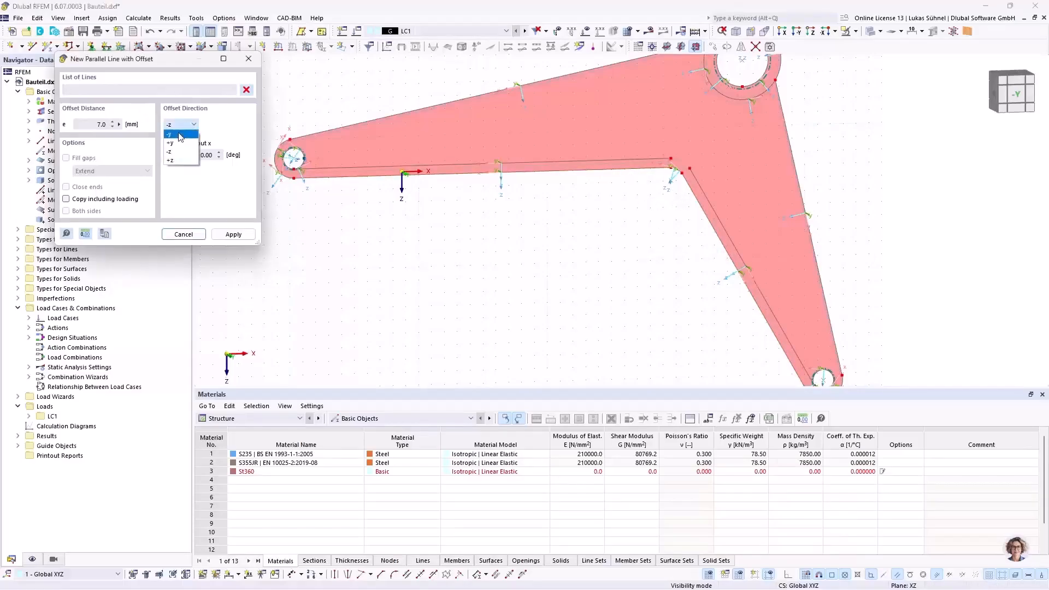
left_click(176, 162)
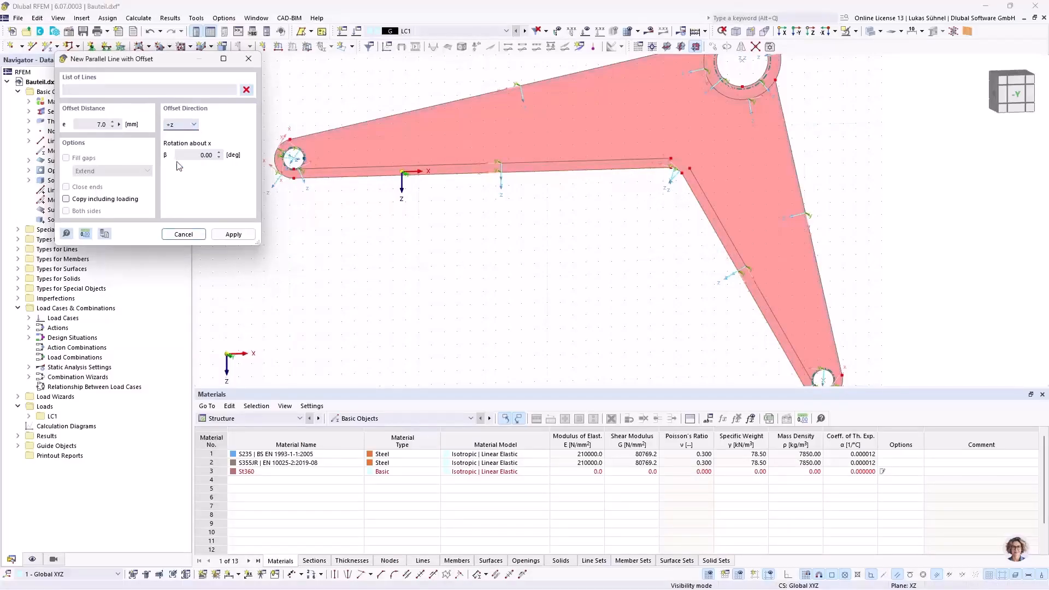
left_click(418, 110)
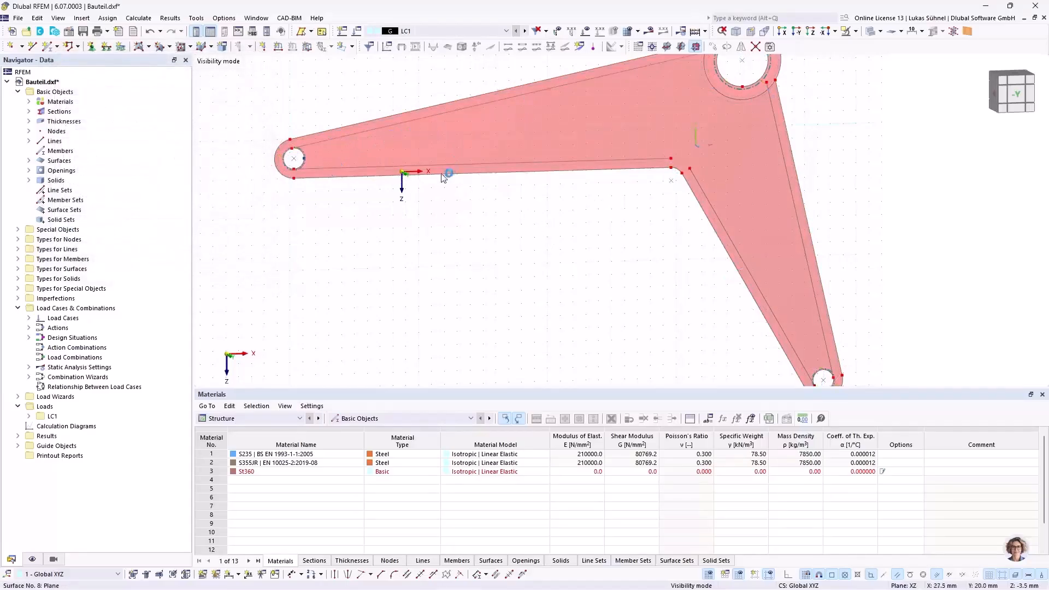
Draw a line about 74 mm long from the lower offset line's end at the inner corner to the upper offset line
scroll(359, 167, "up", 2)
scroll(404, 227, "down", 1)
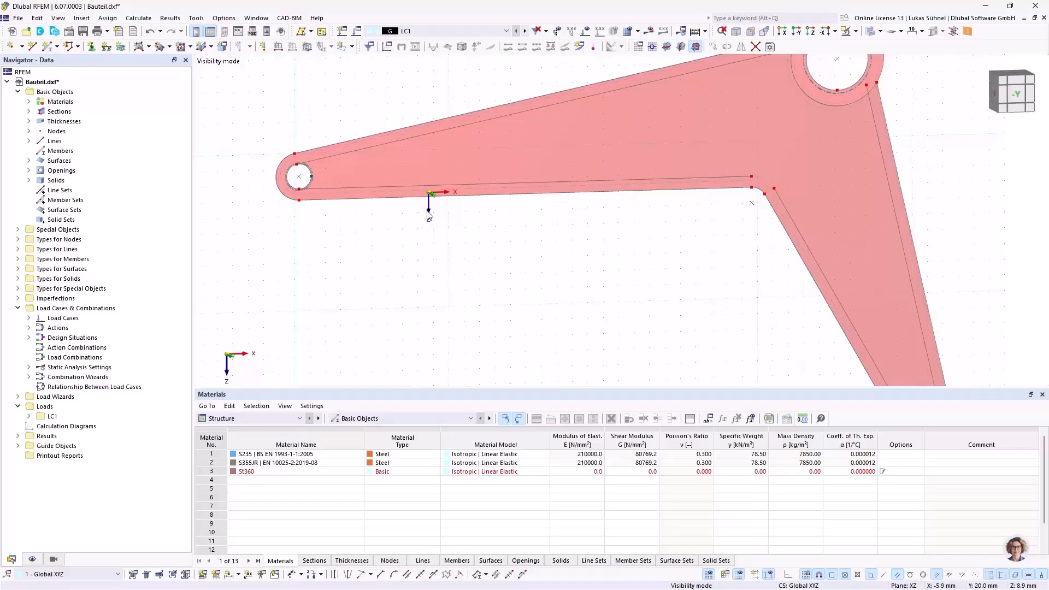
middle_click_drag(452, 260, 348, 239)
scroll(350, 234, "down", 1)
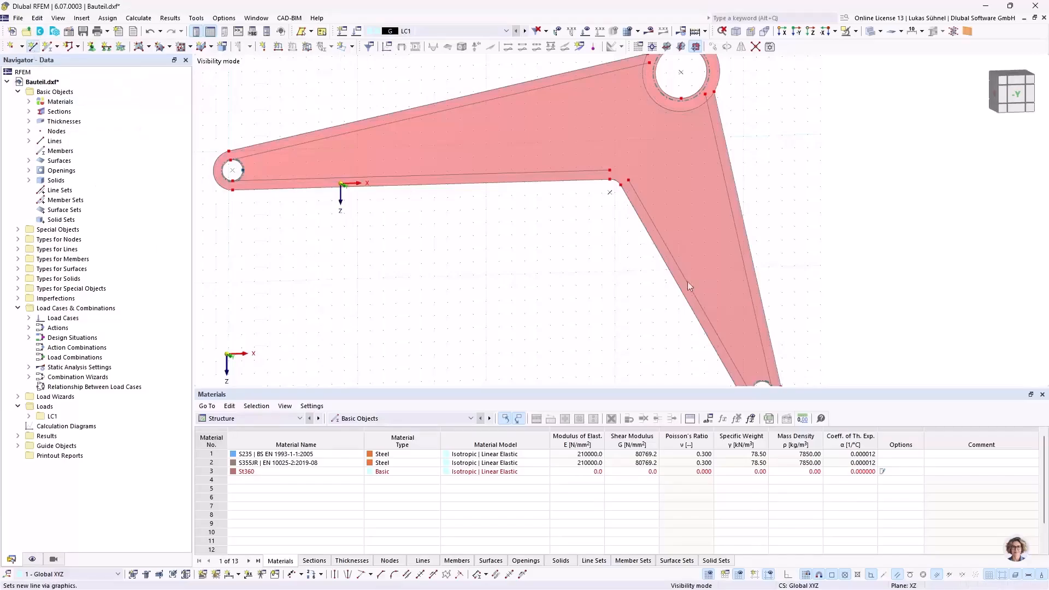
middle_click_drag(555, 283, 569, 328)
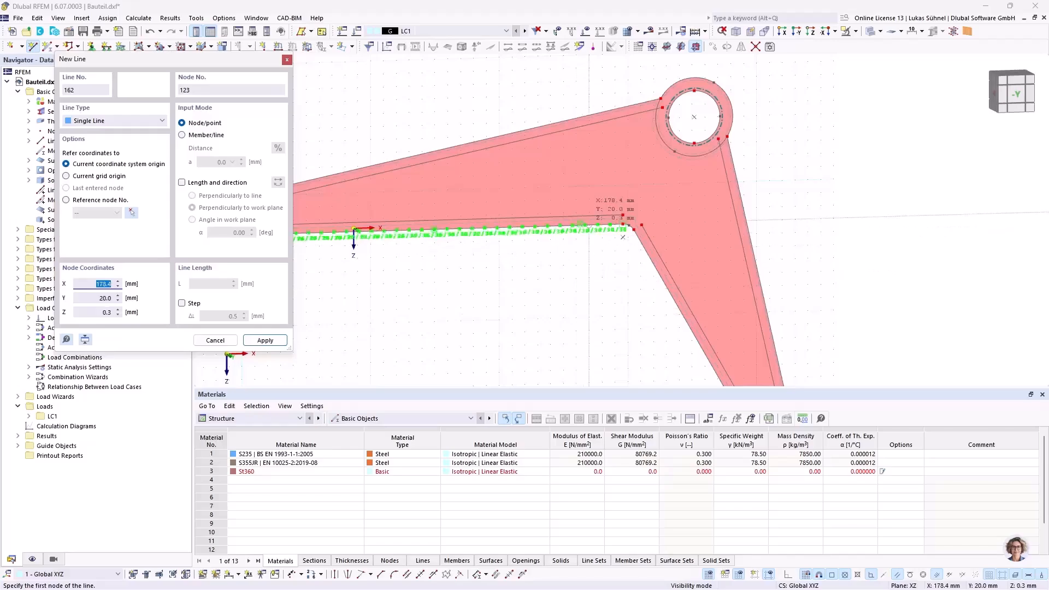
scroll(621, 250, "up", 2)
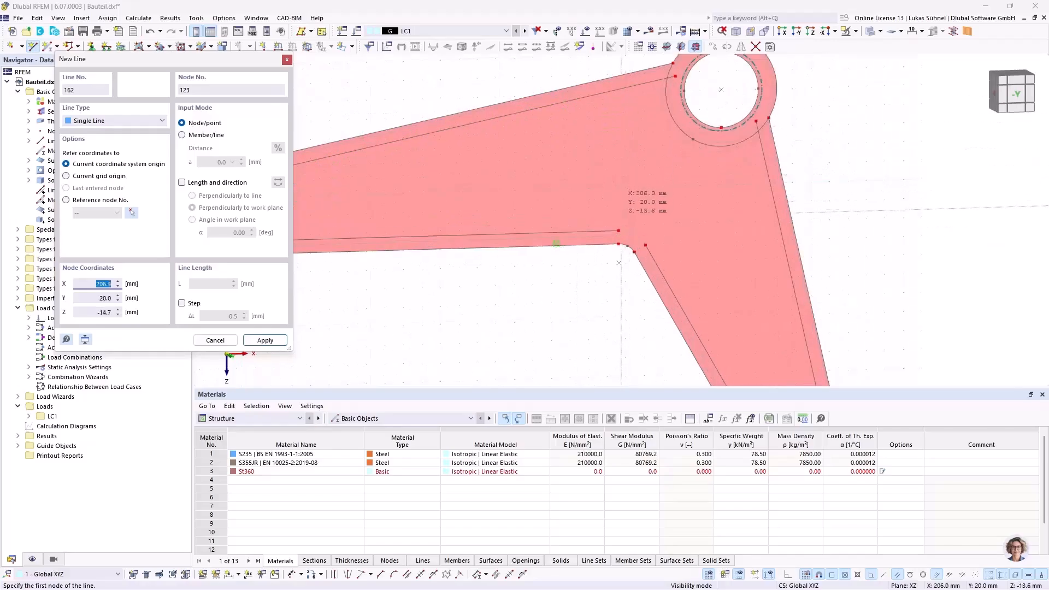
left_click(618, 231)
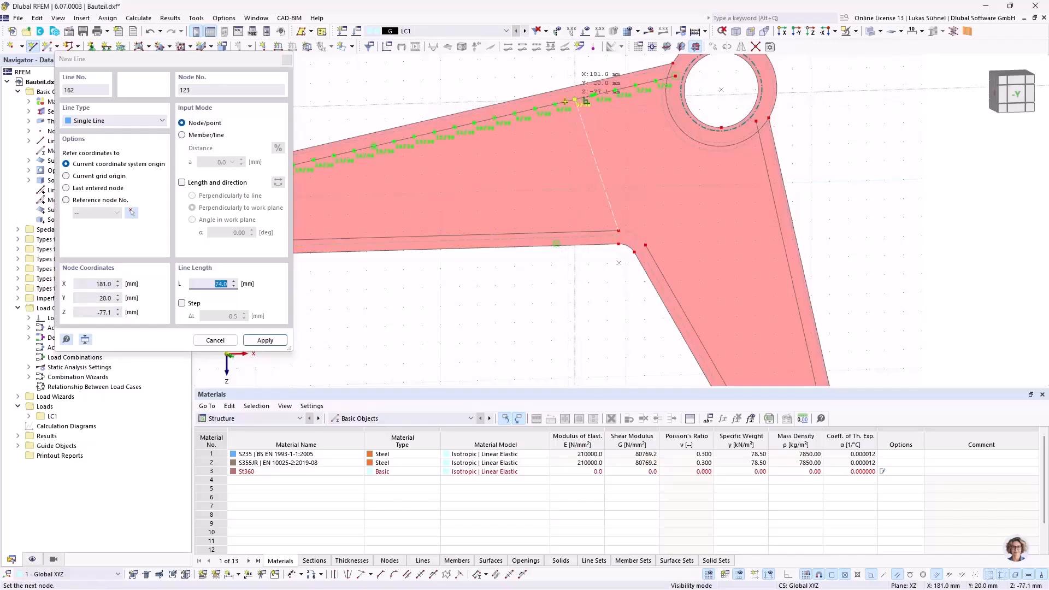
left_click(566, 131)
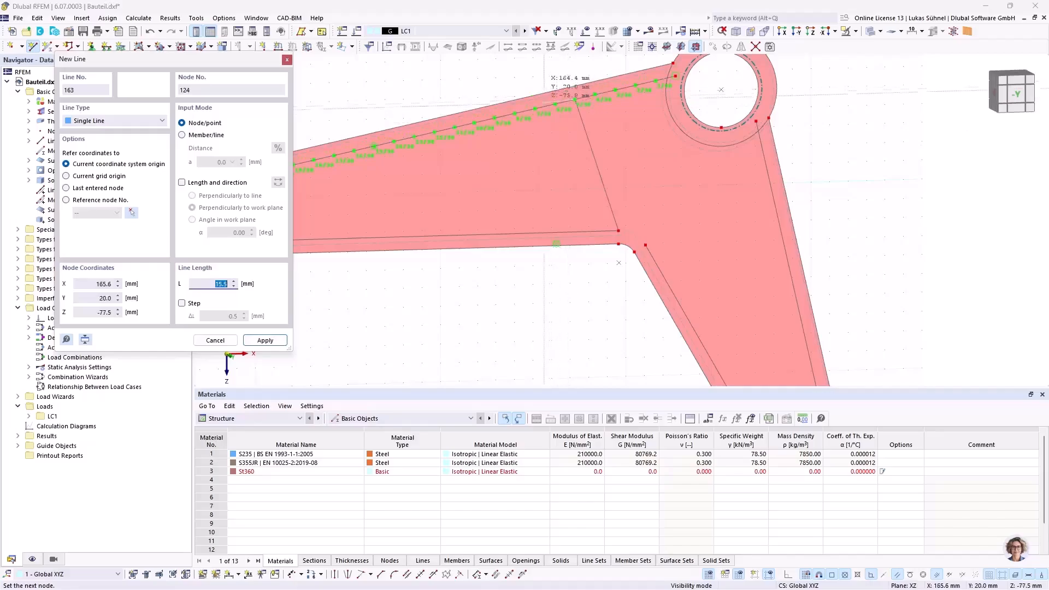
Continue with a diagonal about 117 mm long to the lower offset line's division point at X 87.3 mm, ending the line chain there
middle_click_drag(534, 158, 612, 124)
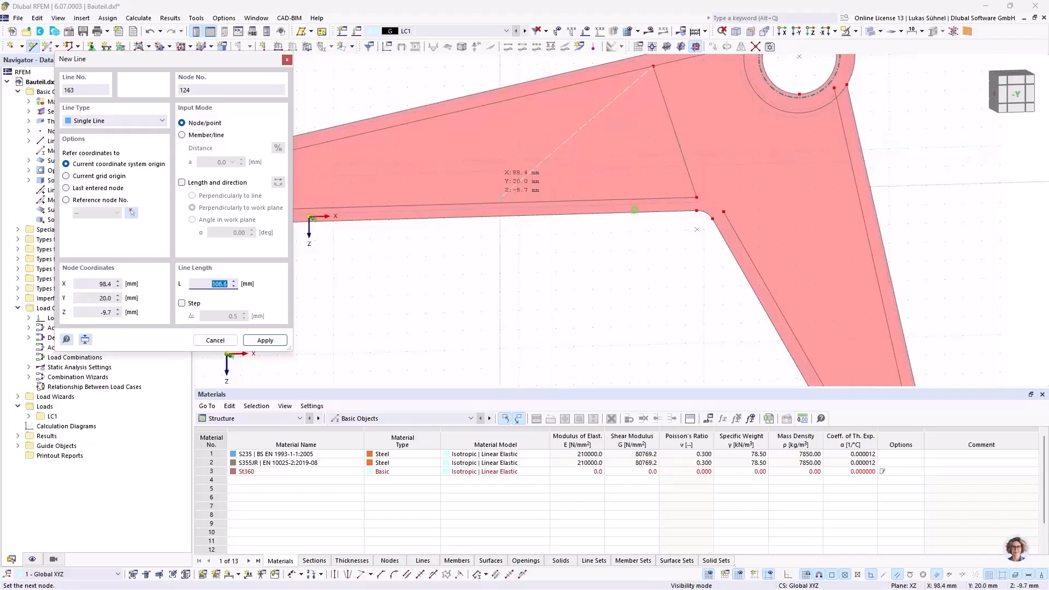
scroll(646, 203, "up", 2)
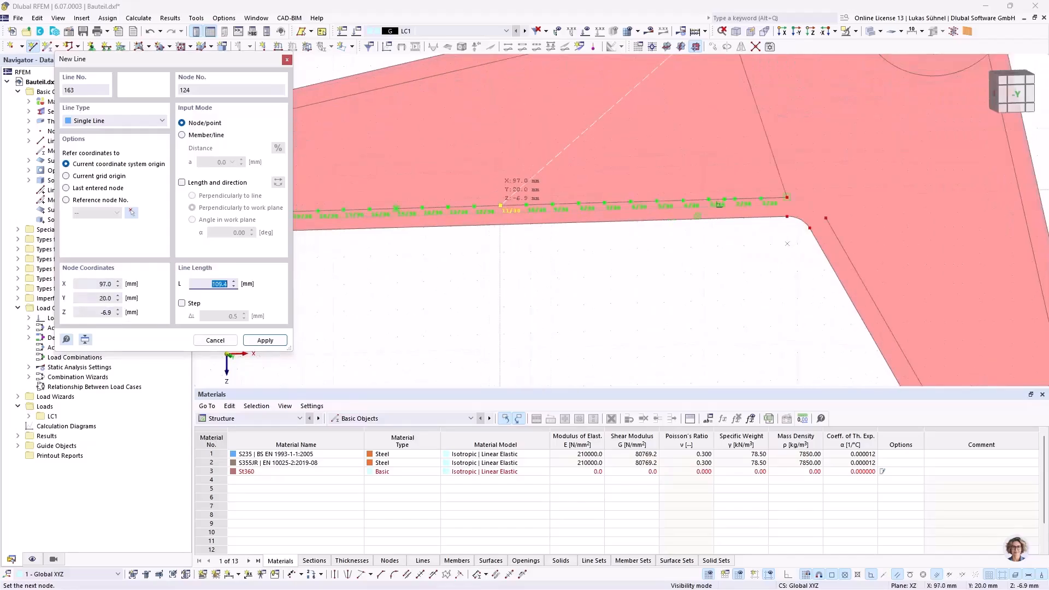
left_click(474, 206)
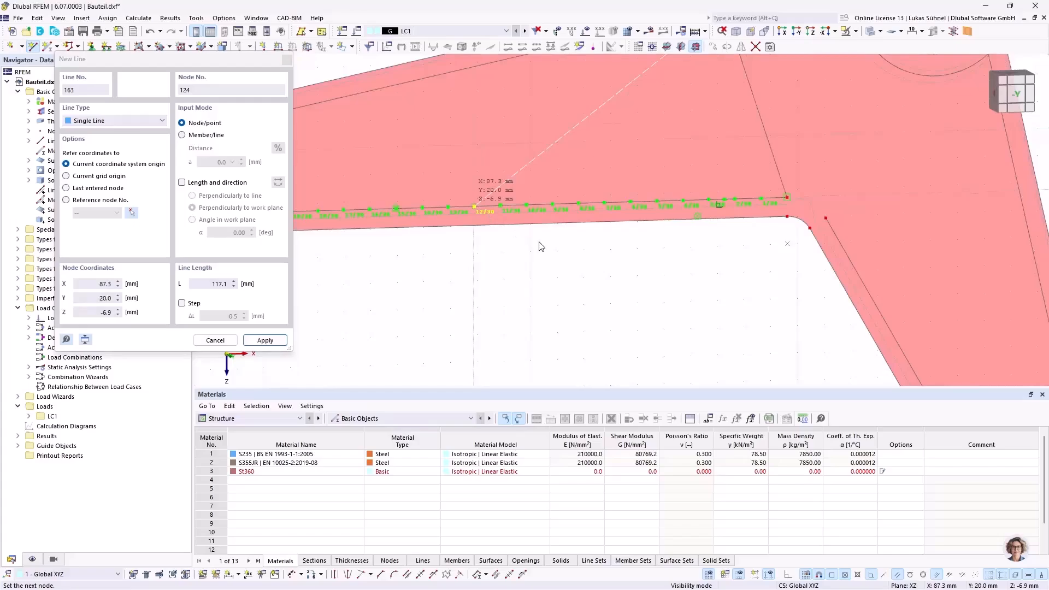
key("Escape")
scroll(548, 270, "down", 1)
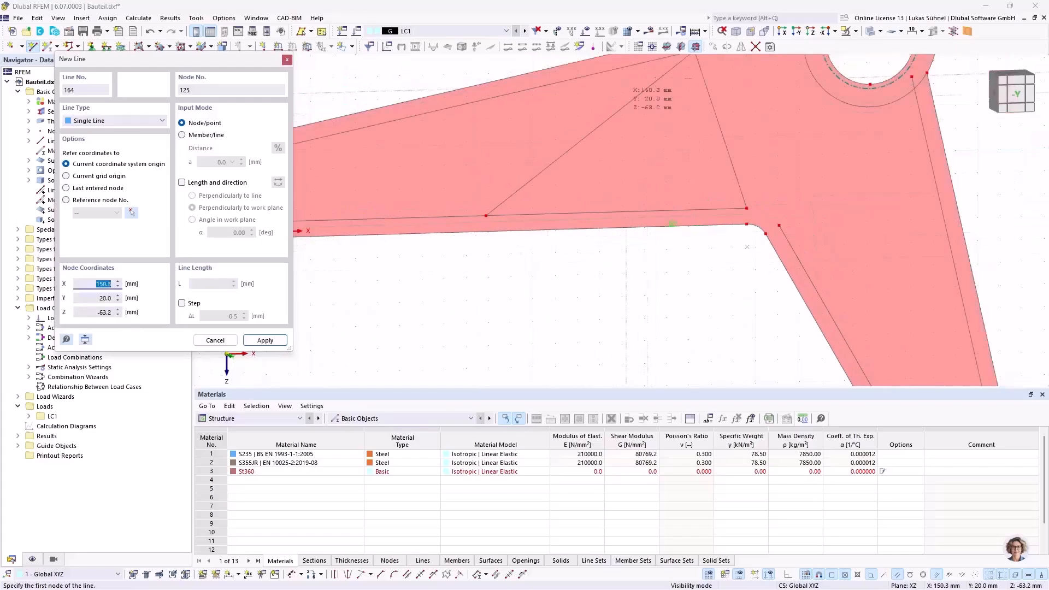
Draw a second diagonal about 113 mm long from the upper offset line to the lower offset line's division point at X 67.7 mm
scroll(694, 210, "down", 2)
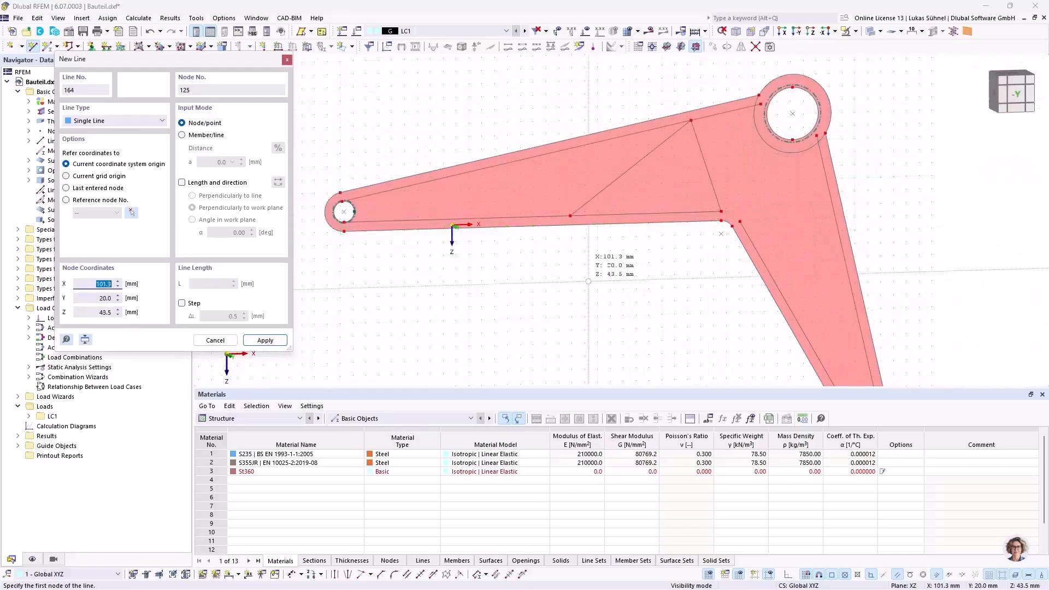
scroll(638, 148, "up", 4)
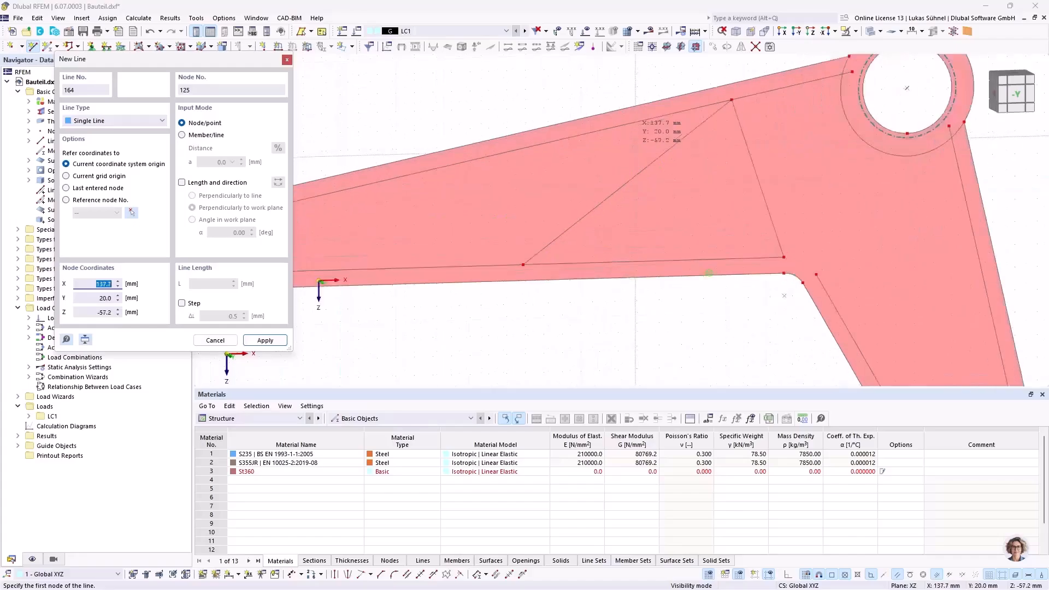
left_click(711, 87)
scroll(712, 87, "down", 4)
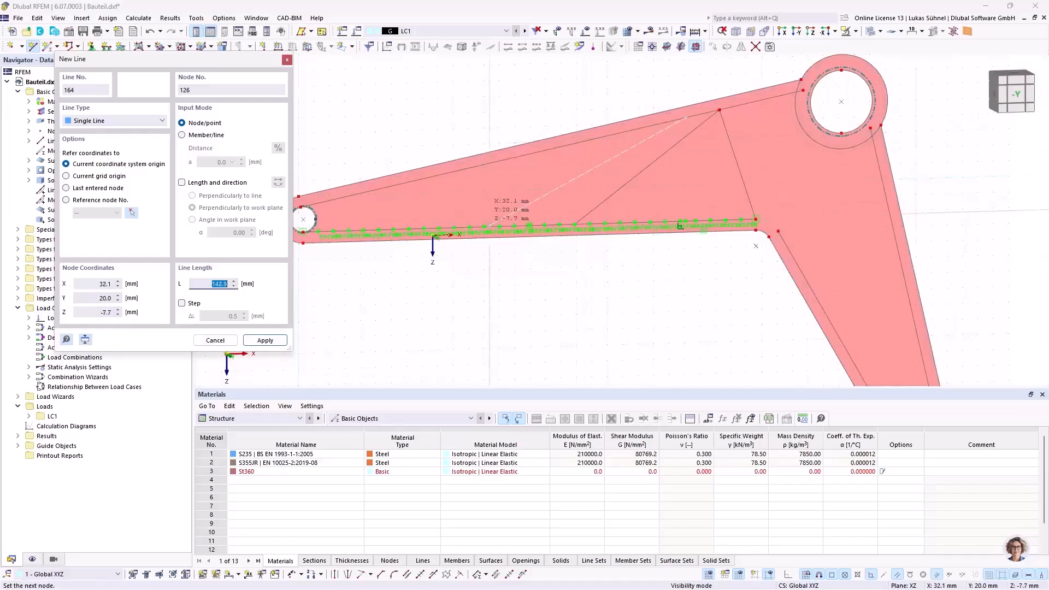
scroll(498, 223, "up", 4)
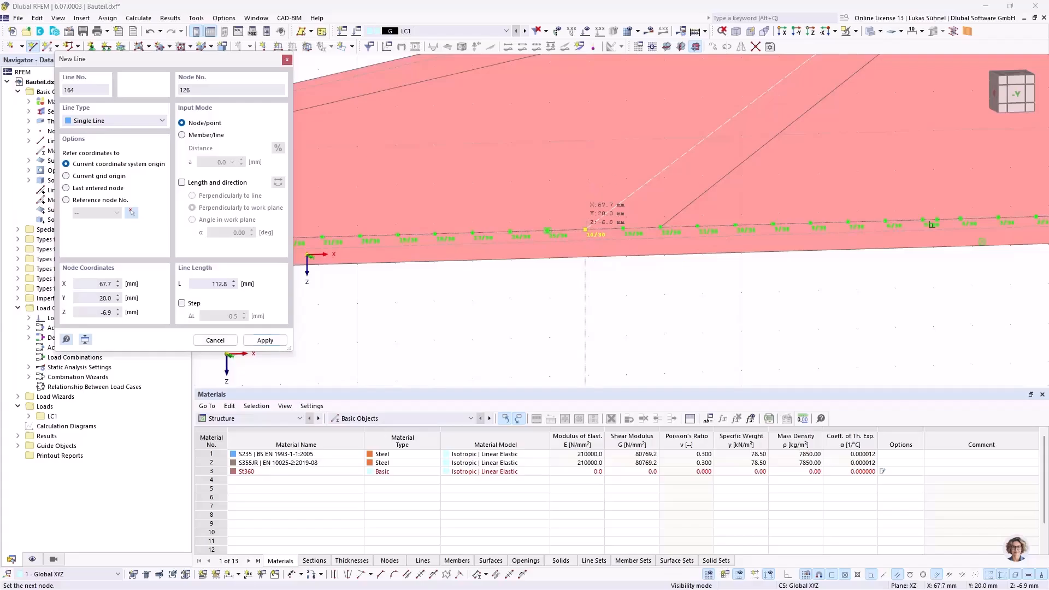
left_click(585, 229)
Draw a short steep line between the upper and lower offset lines beside the arm's small hub, ending near X -60.6 mm
scroll(585, 230, "down", 5)
scroll(468, 195, "up", 3)
scroll(469, 194, "up", 3)
scroll(537, 179, "up", 2)
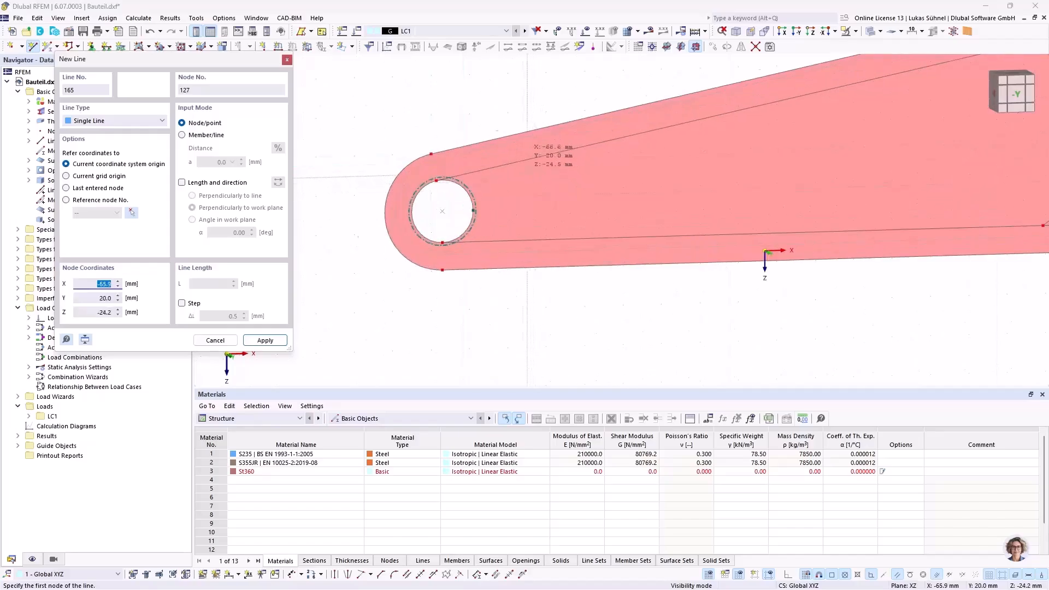
scroll(527, 173, "up", 1)
left_click(566, 256)
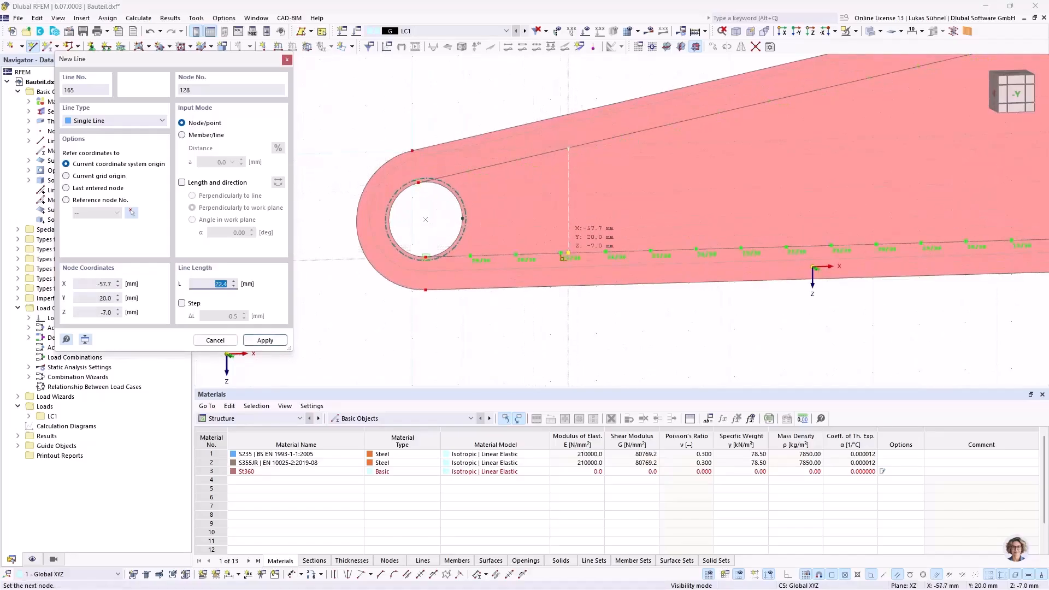
left_click(557, 256)
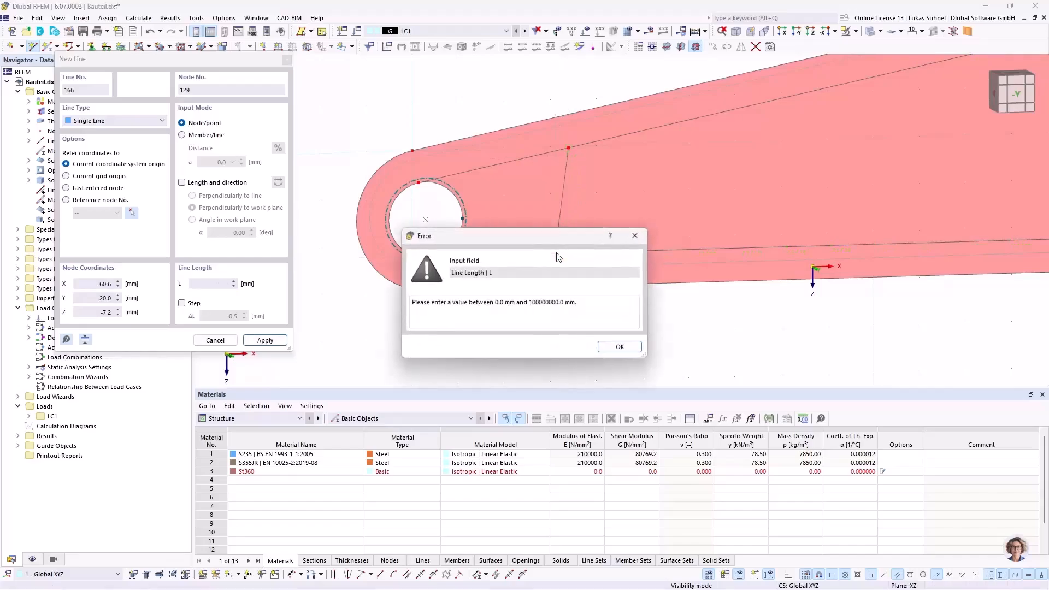
left_click(620, 348)
scroll(571, 257, "up", 3)
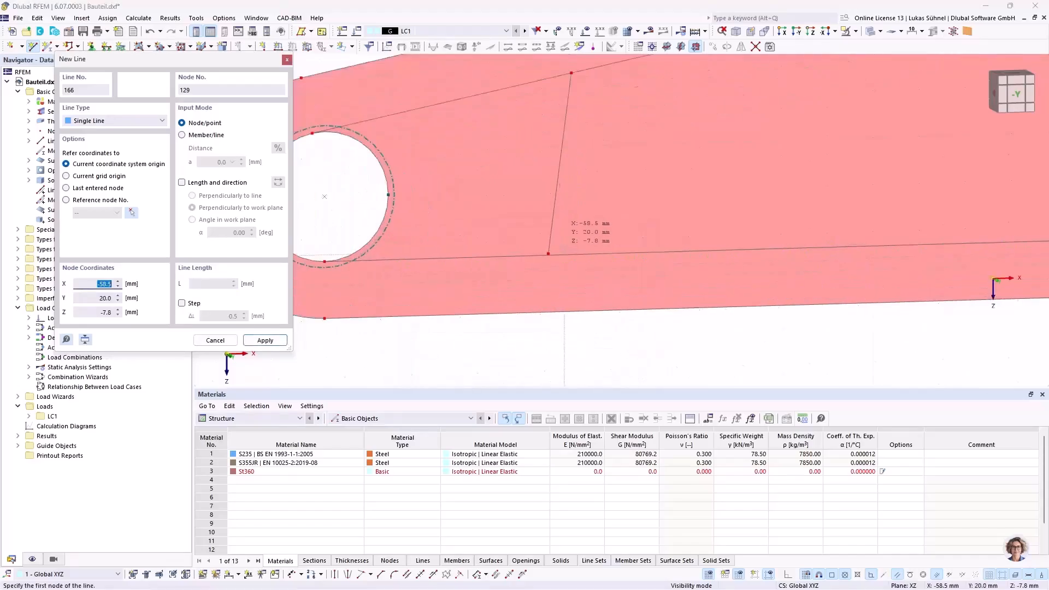
Shift the lower end of the short line beside the small hub along the lower offset line, making the line vertical
key("Escape")
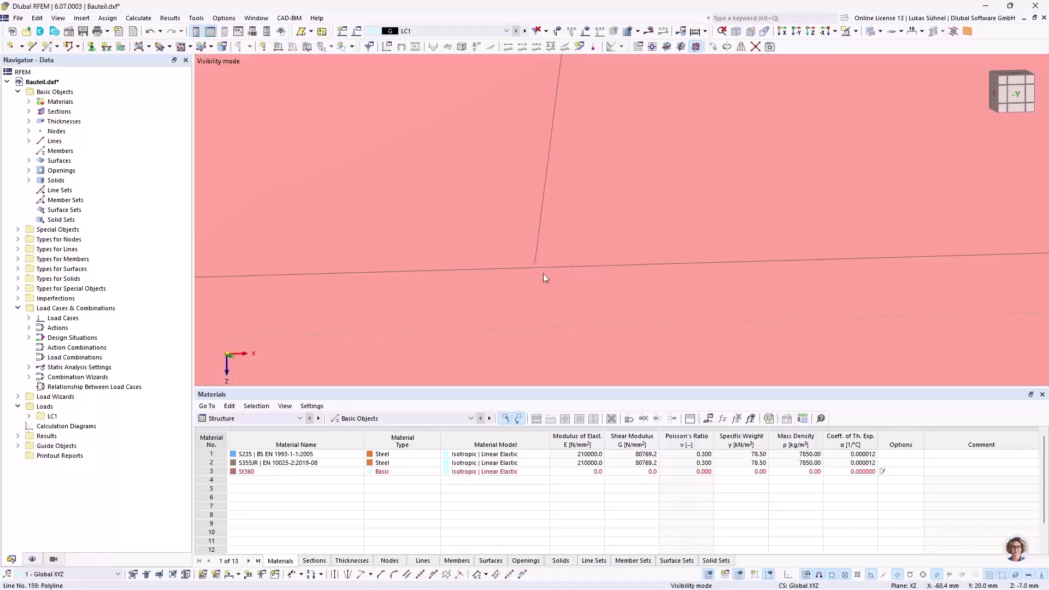
left_click_drag(542, 271, 592, 267)
scroll(404, 256, "down", 8)
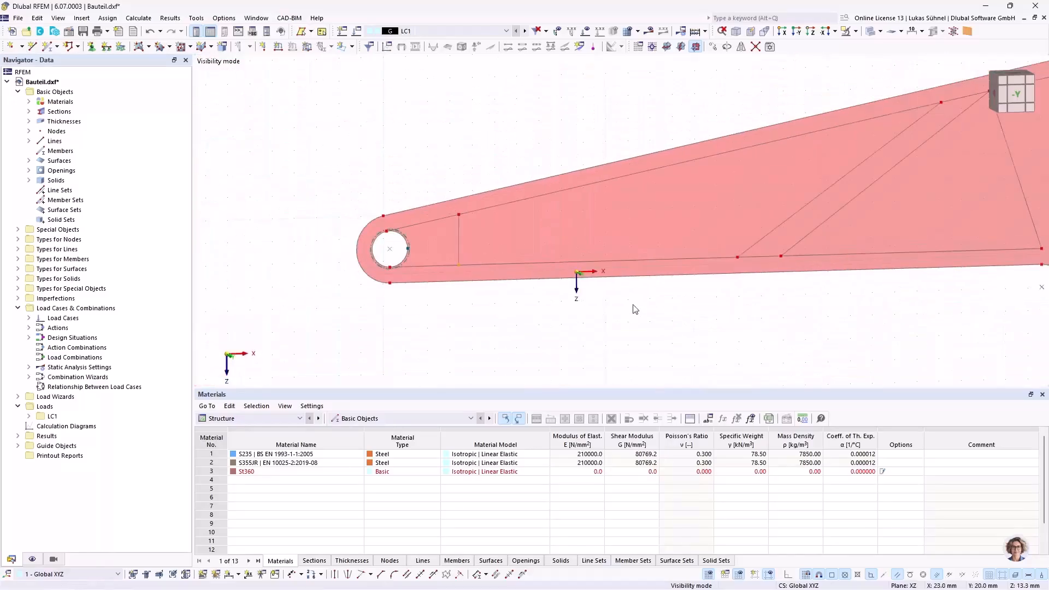
Draw a line about 65 mm long from the upper offset line's division point at X 191.9 mm, parallel to the adjacent steep rib line
middle_click_drag(604, 296, 459, 245)
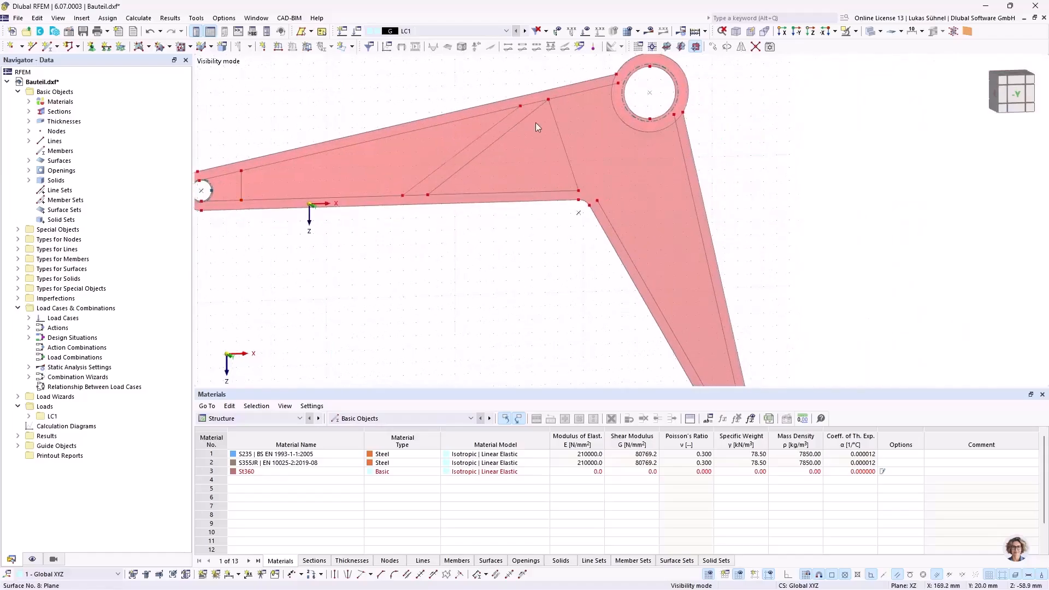
left_click(33, 46)
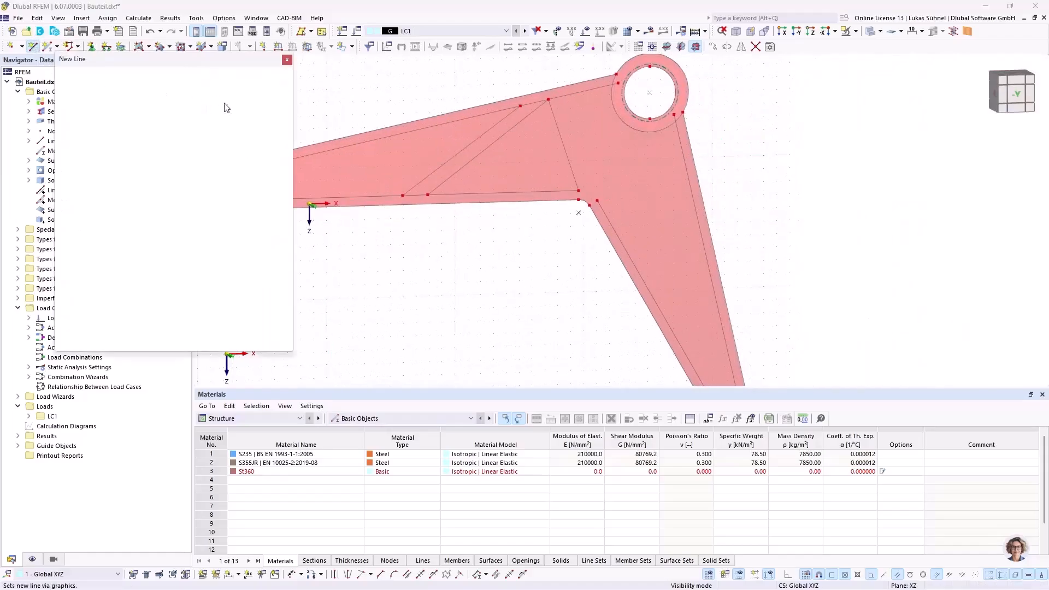
scroll(570, 121, "up", 5)
middle_click_drag(560, 107, 515, 173)
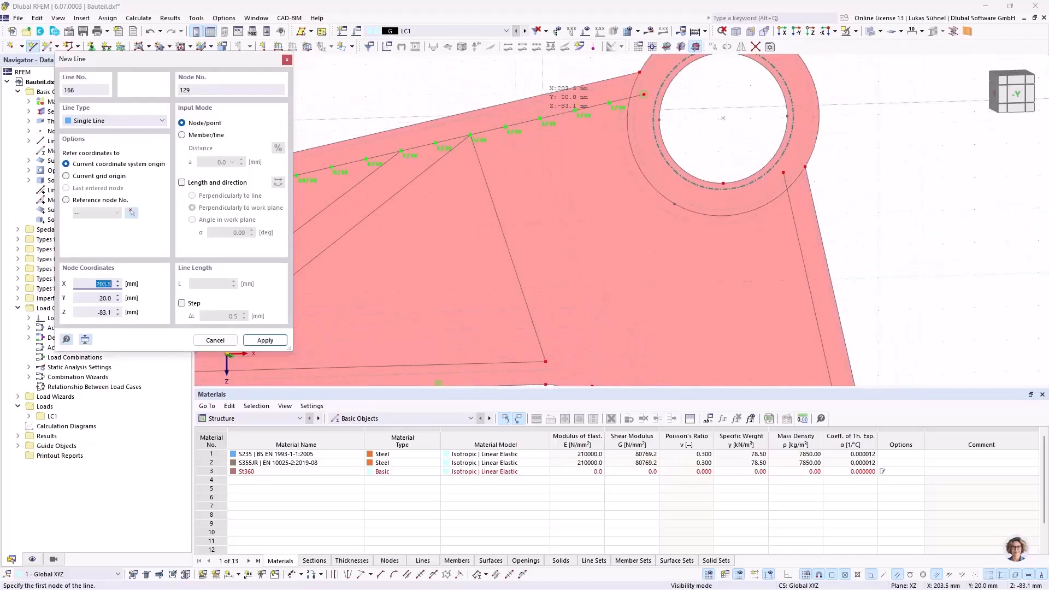
left_click(505, 127)
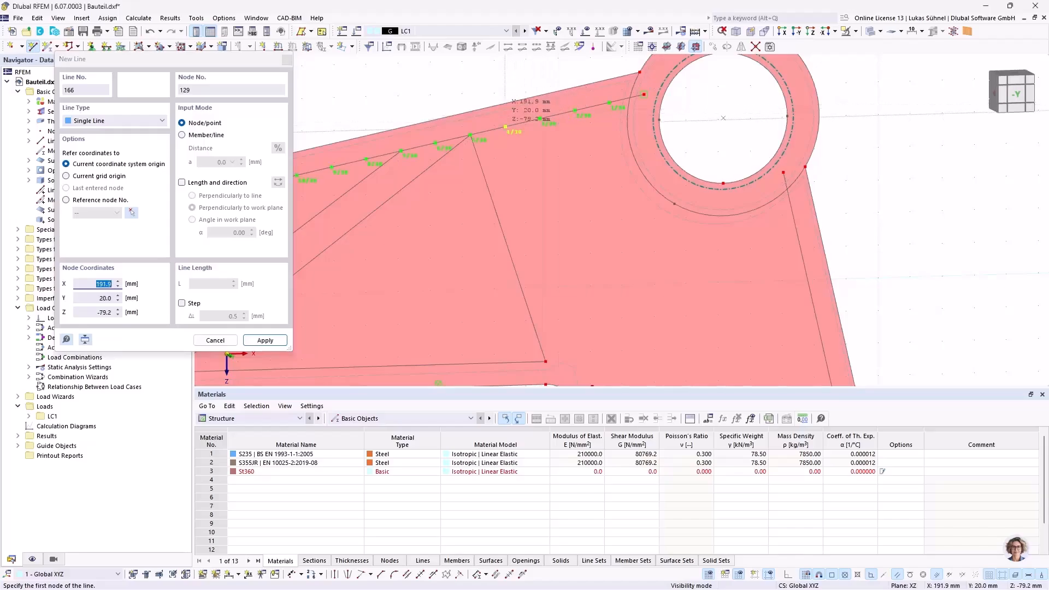
scroll(530, 167, "down", 3)
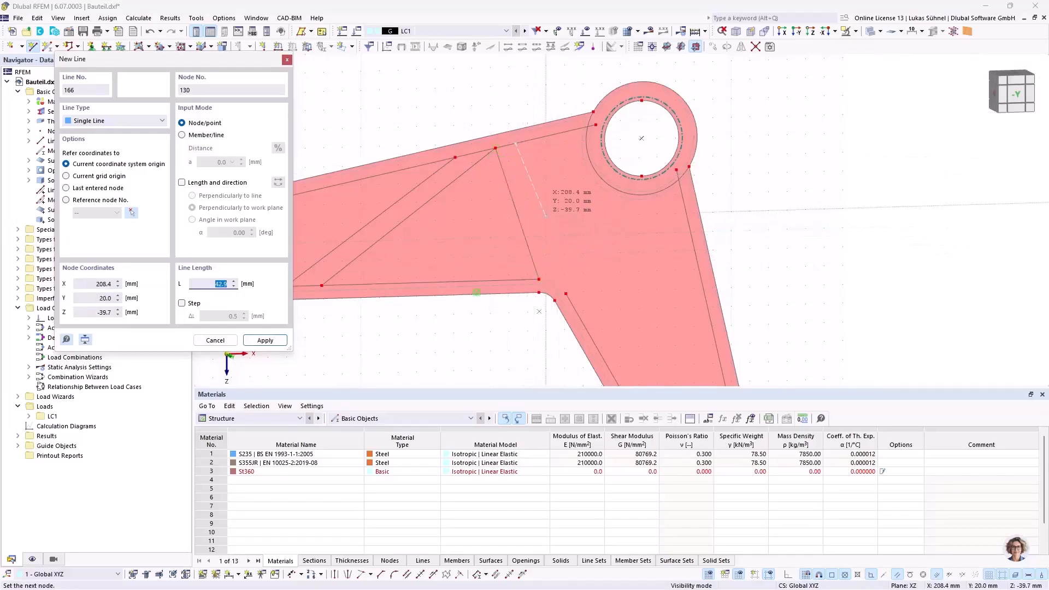
scroll(533, 217, "up", 1)
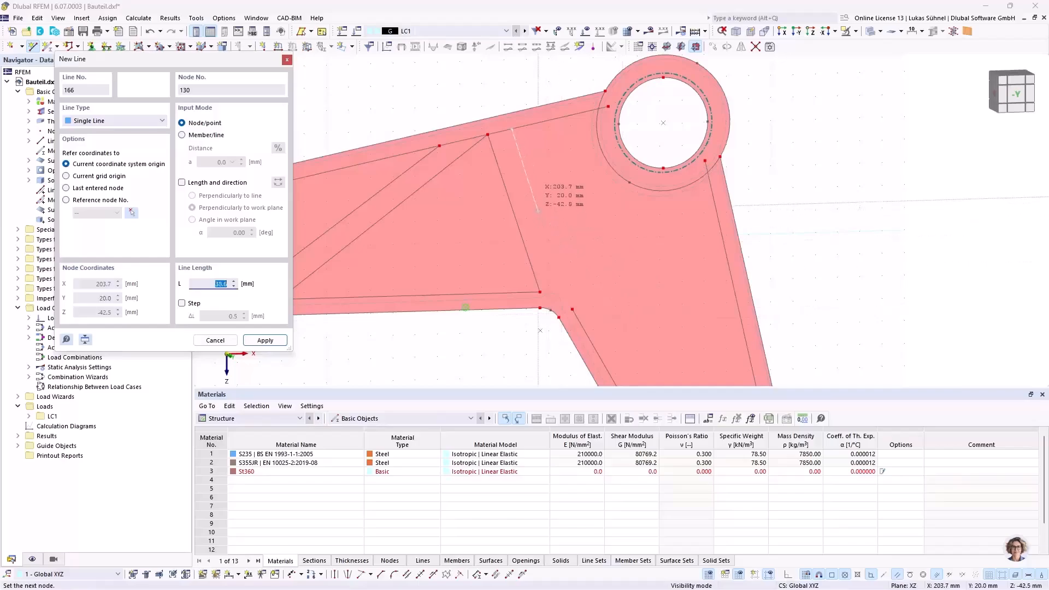
scroll(532, 197, "up", 1)
scroll(531, 197, "up", 4)
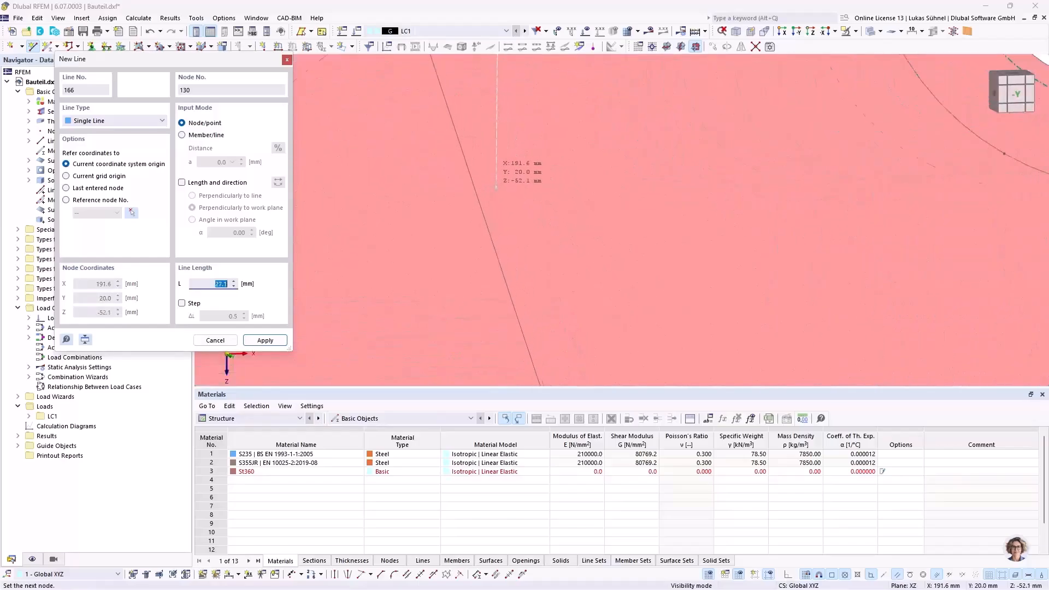
scroll(482, 204, "up", 2)
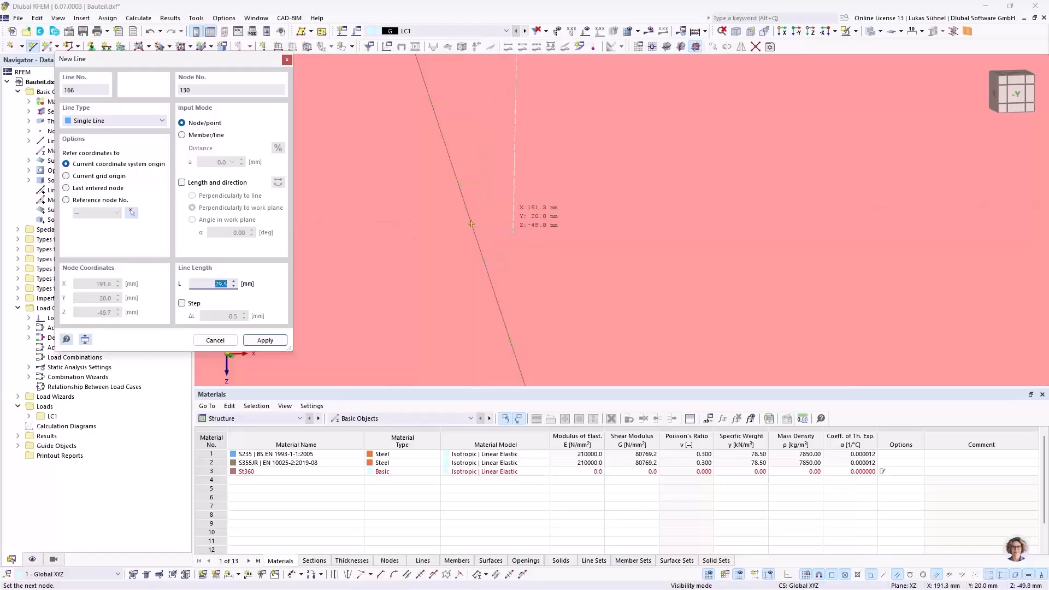
scroll(580, 253, "down", 3)
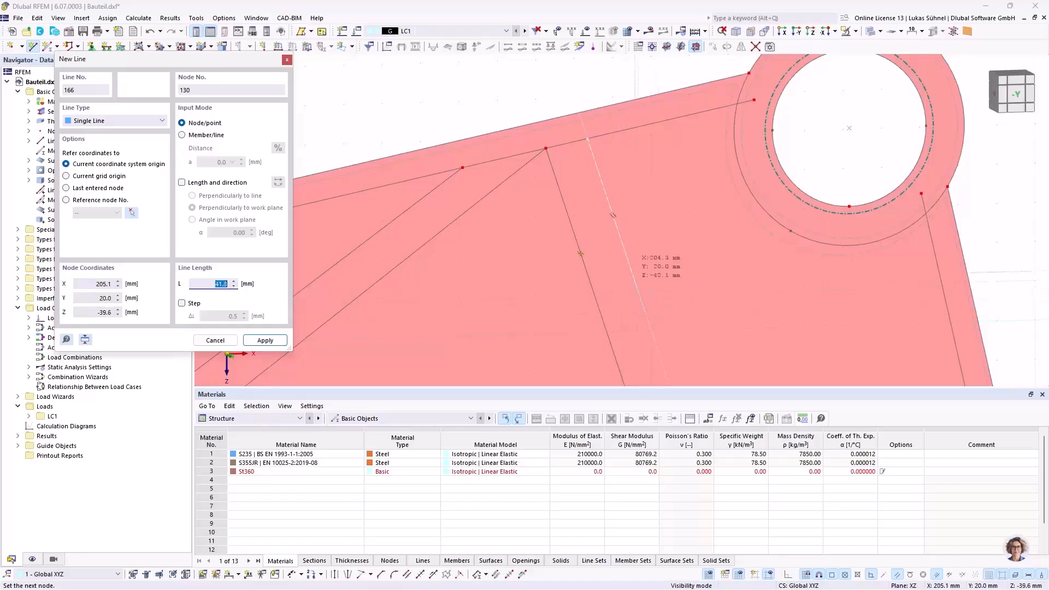
middle_click_drag(631, 268, 584, 189)
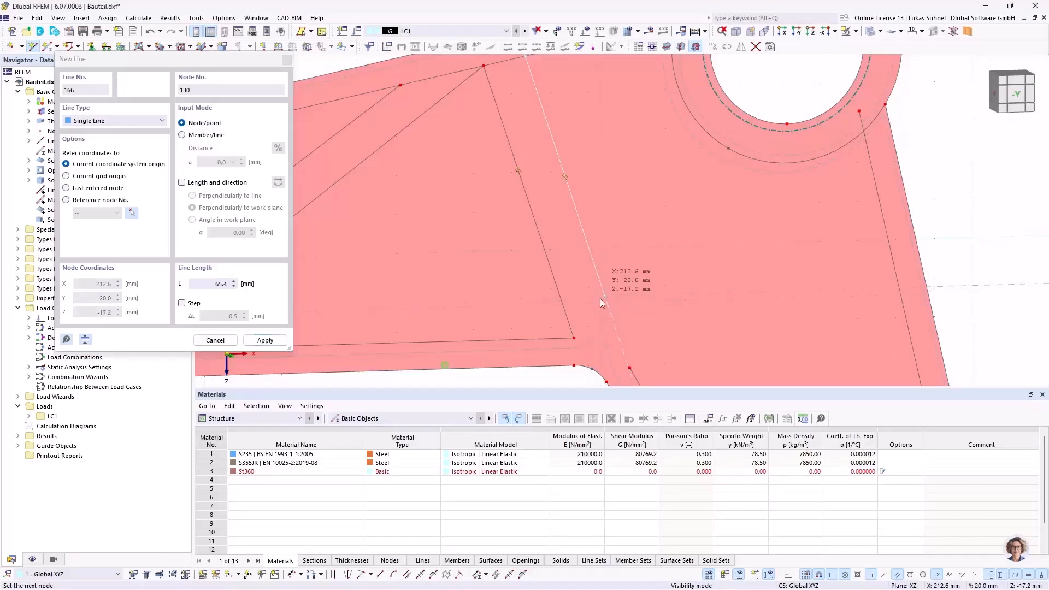
left_click(616, 330)
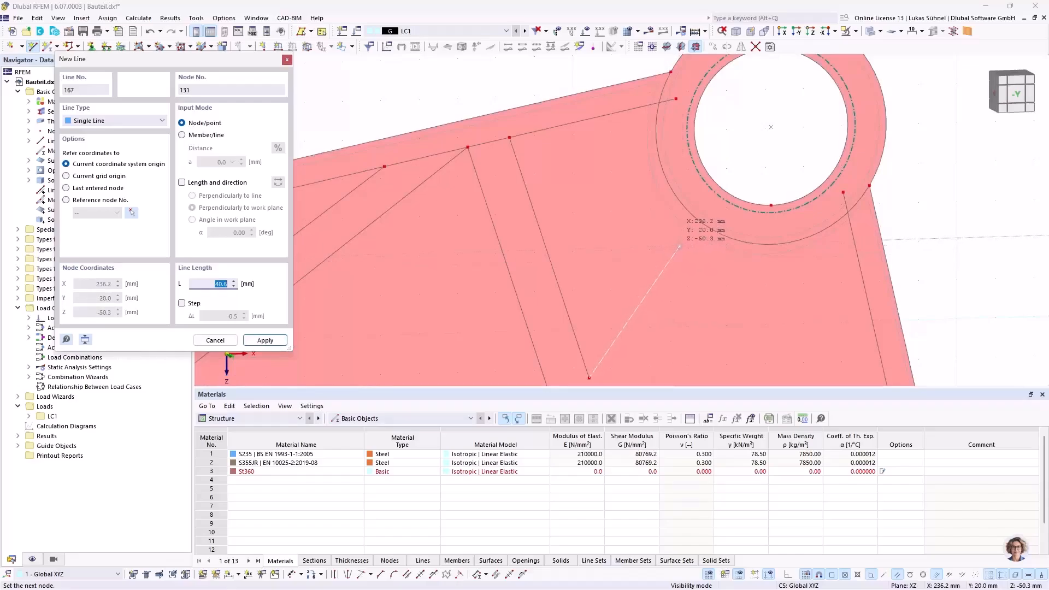
Continue with a line about 41 mm long towards the large hub, then back to the upper offset line beside the hub
middle_click_drag(654, 149, 654, 146)
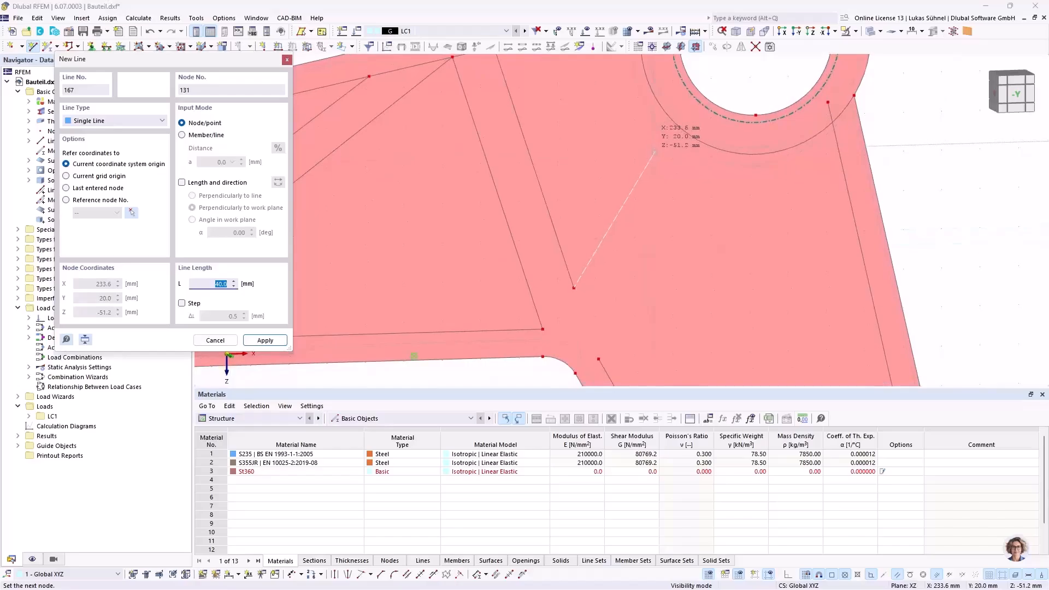
key("Escape")
left_click(656, 147)
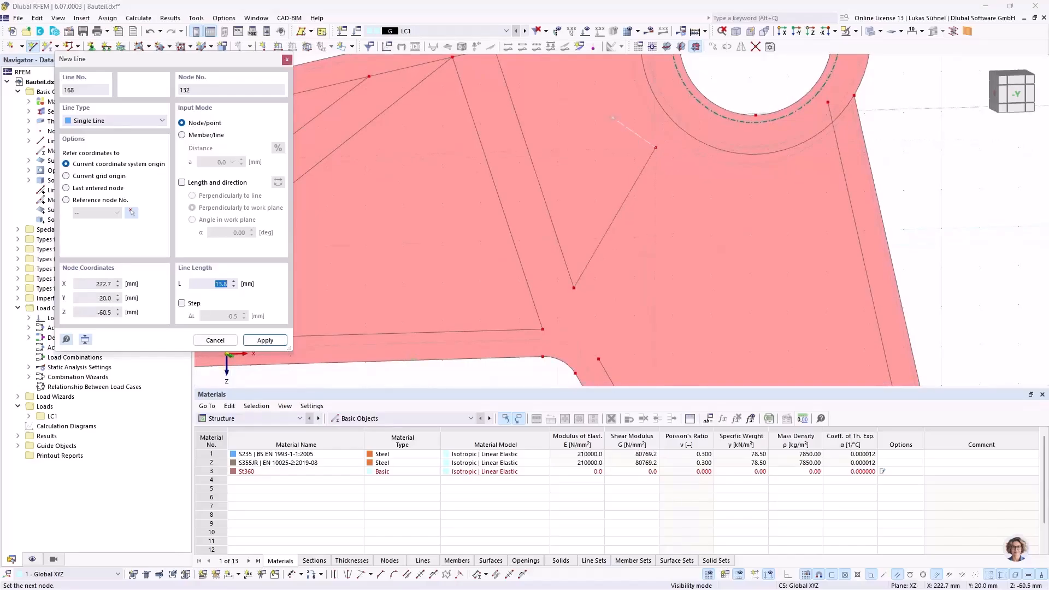
middle_click_drag(610, 77, 626, 189)
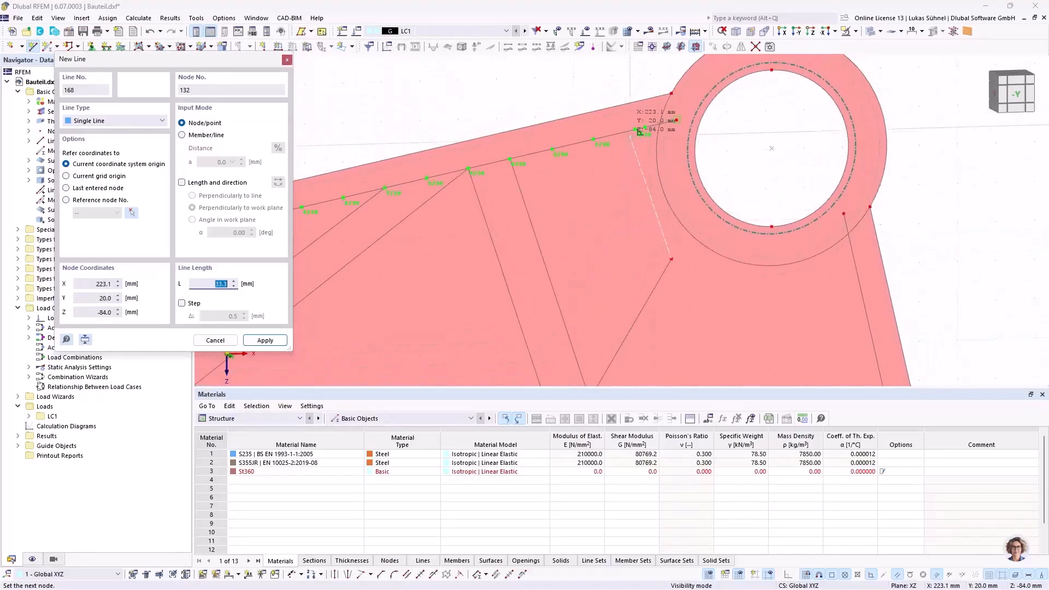
key("Return")
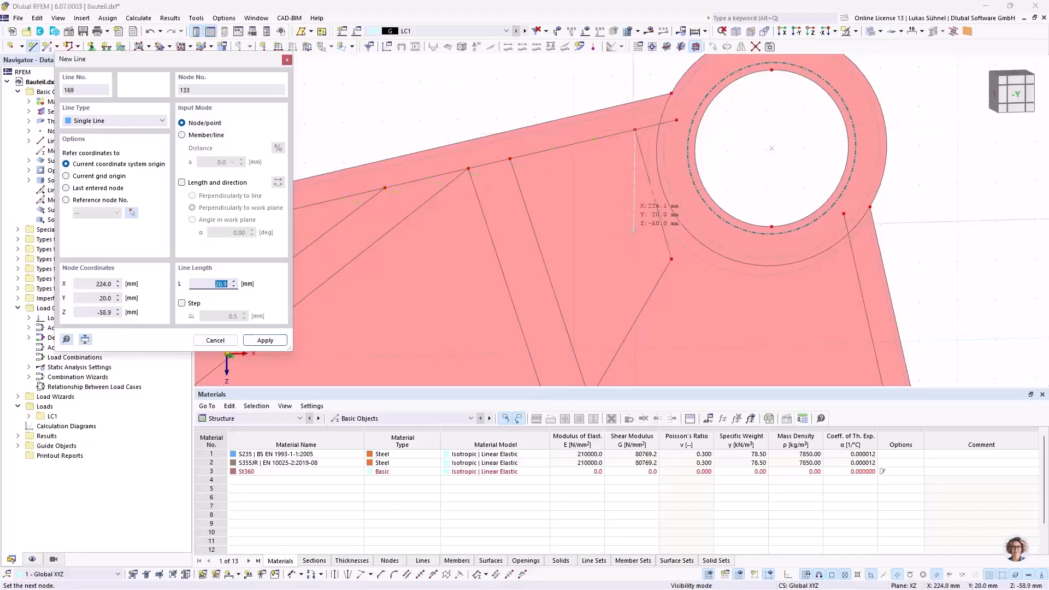
Draw a line about 54.5 mm long from the inner corner's offset node, parallel to the nearby diagonal, continuing about 35 mm to the outer offset line
scroll(626, 308, "down", 2)
middle_click_drag(656, 276, 568, 181)
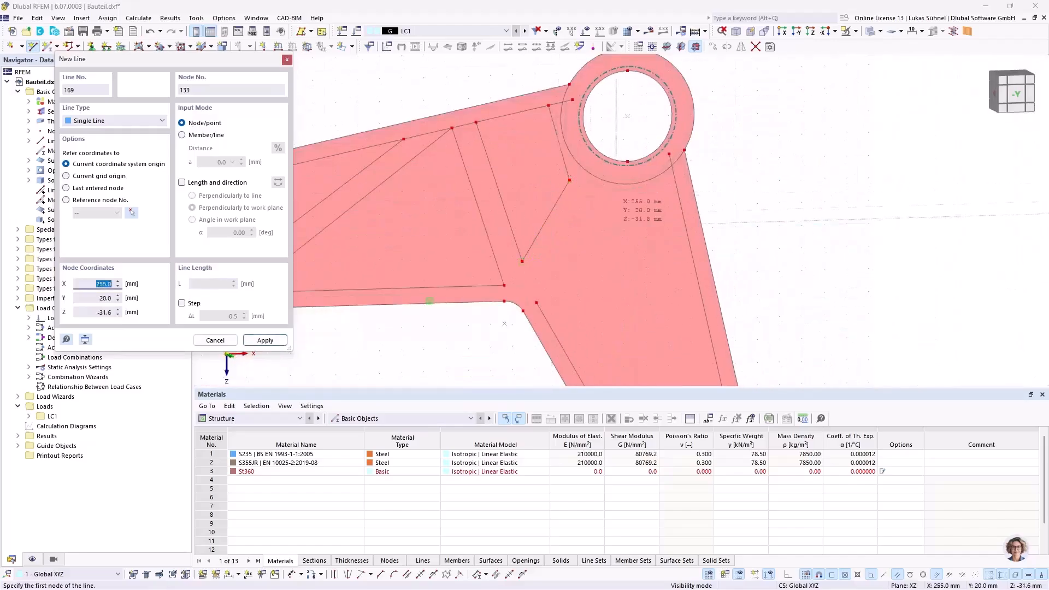
middle_click_drag(555, 268, 492, 205)
left_click(483, 242)
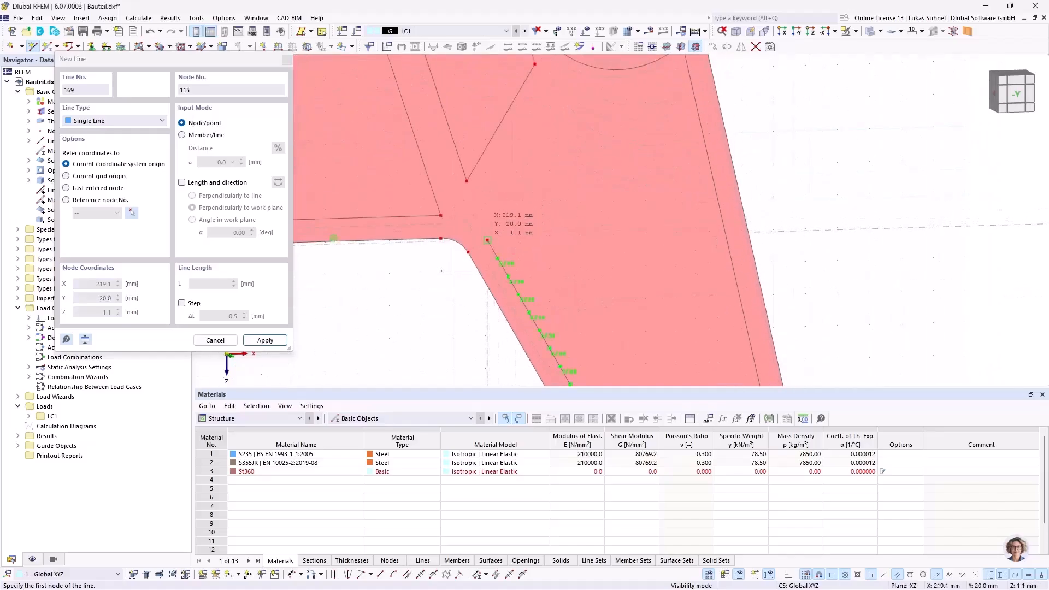
middle_click_drag(551, 142, 541, 216)
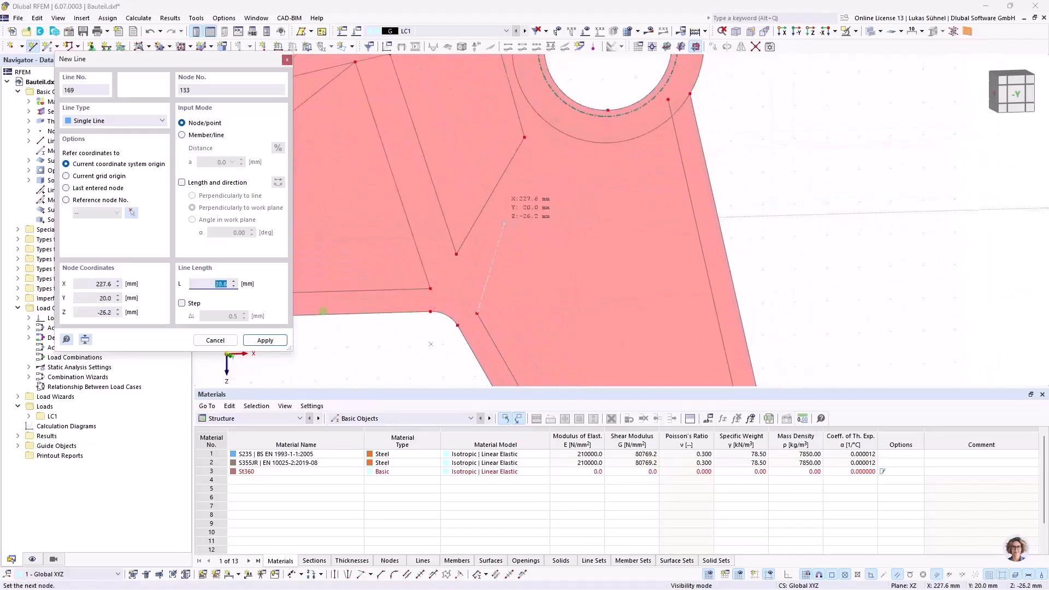
scroll(495, 223, "up", 6)
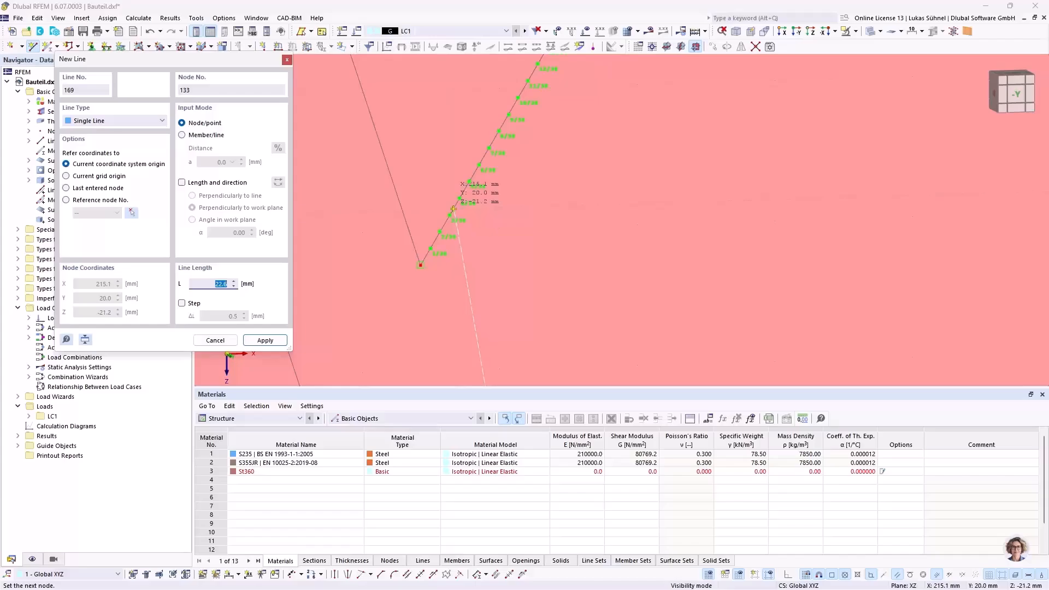
scroll(473, 230, "down", 2)
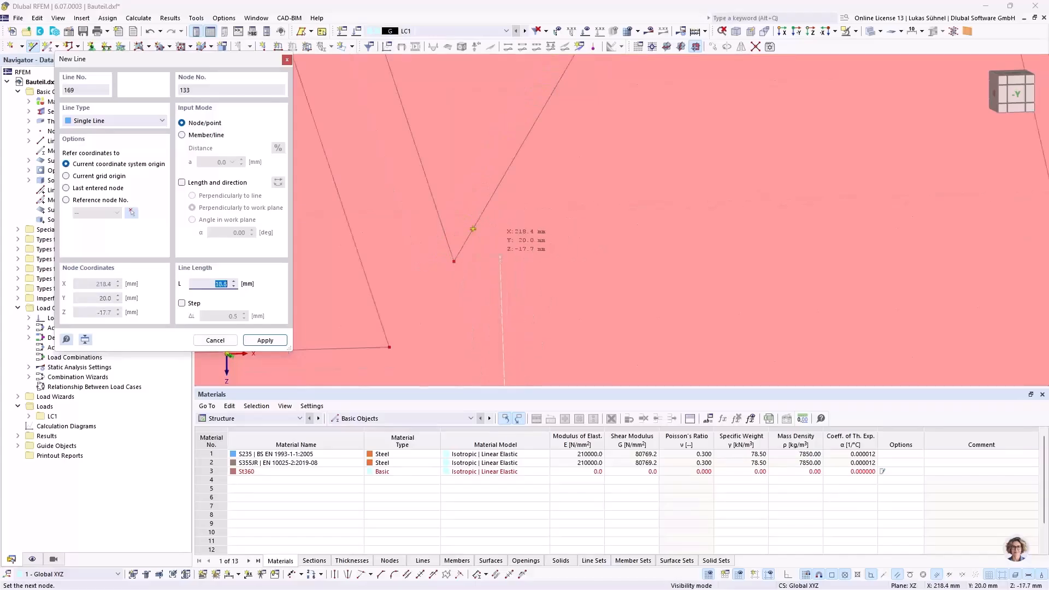
scroll(473, 230, "down", 2)
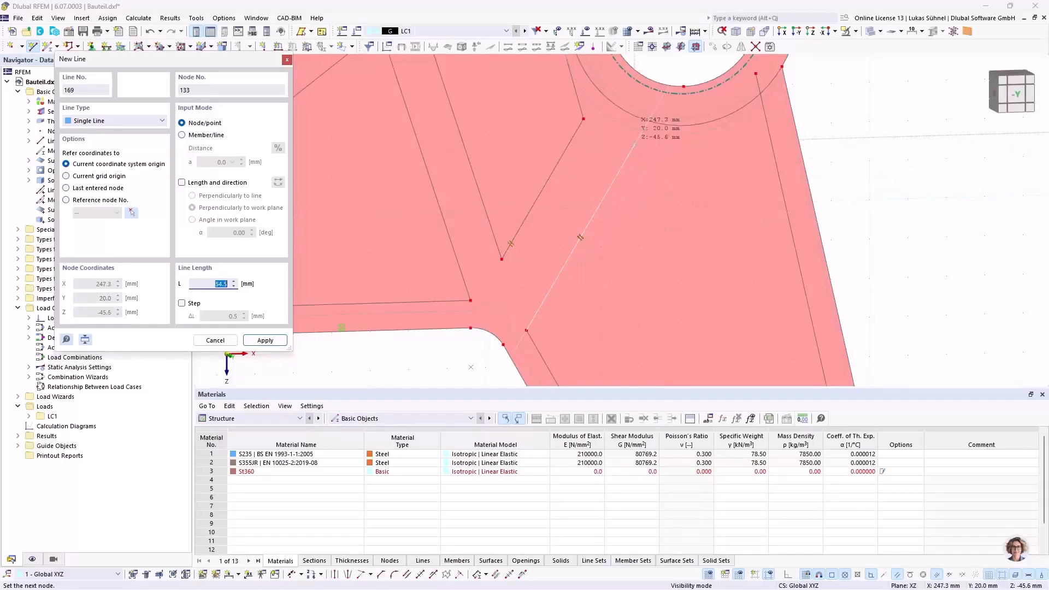
left_click(634, 145)
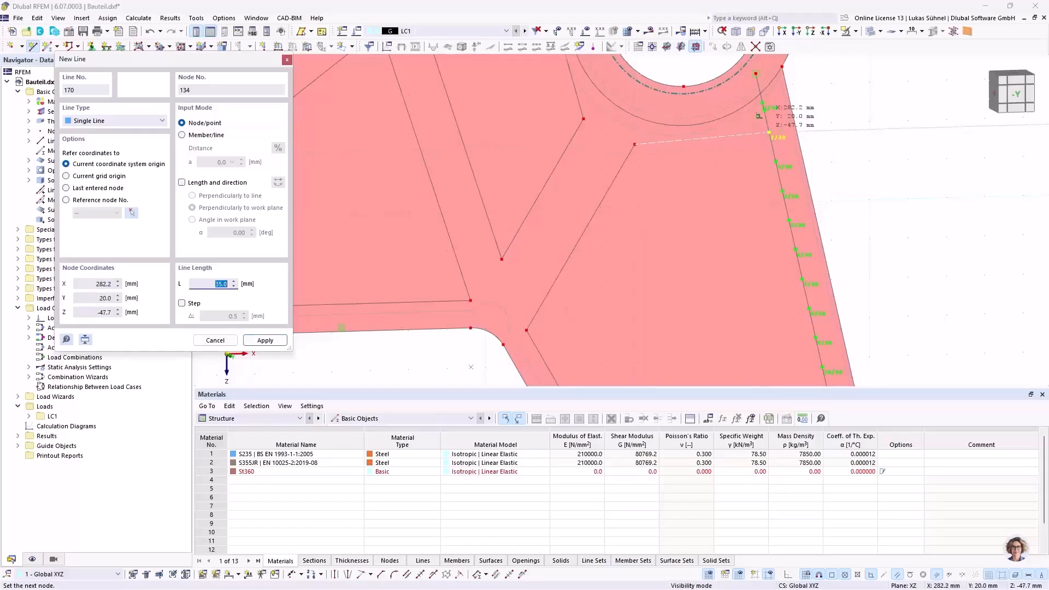
left_click(723, 210)
key("Escape")
Draw a diagonal from the inner corner's offset node at X 219.1 mm to a division point on the lower leg's outer offset line
scroll(671, 186, "down", 3)
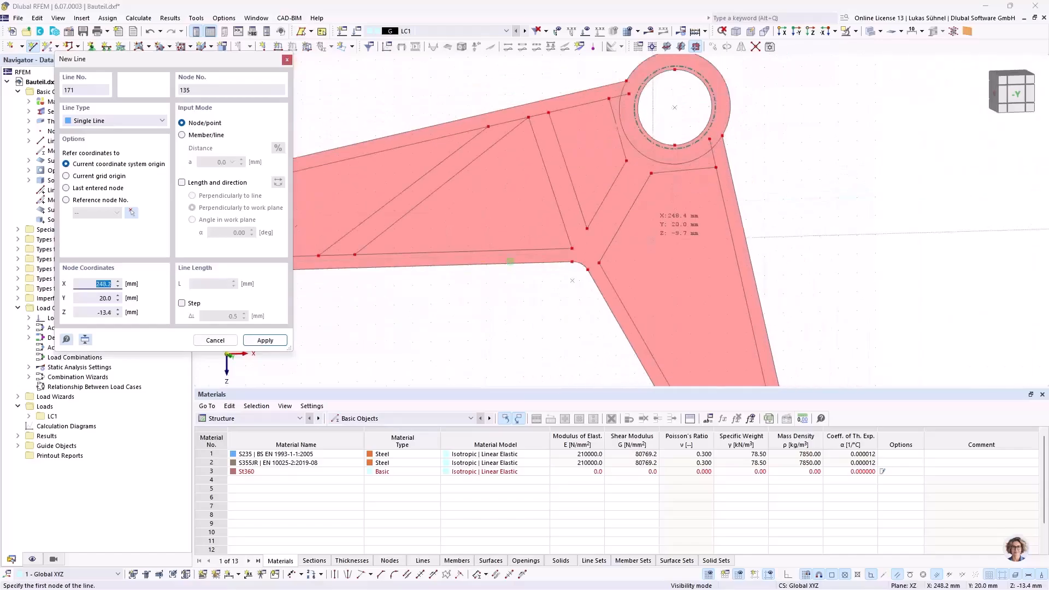
scroll(599, 264, "up", 3)
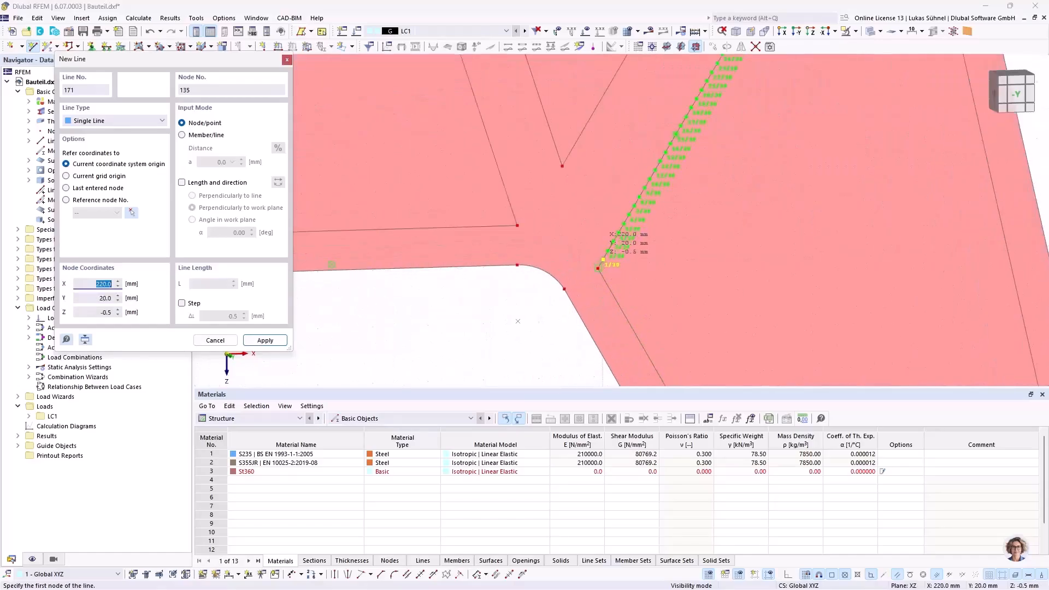
left_click(599, 267)
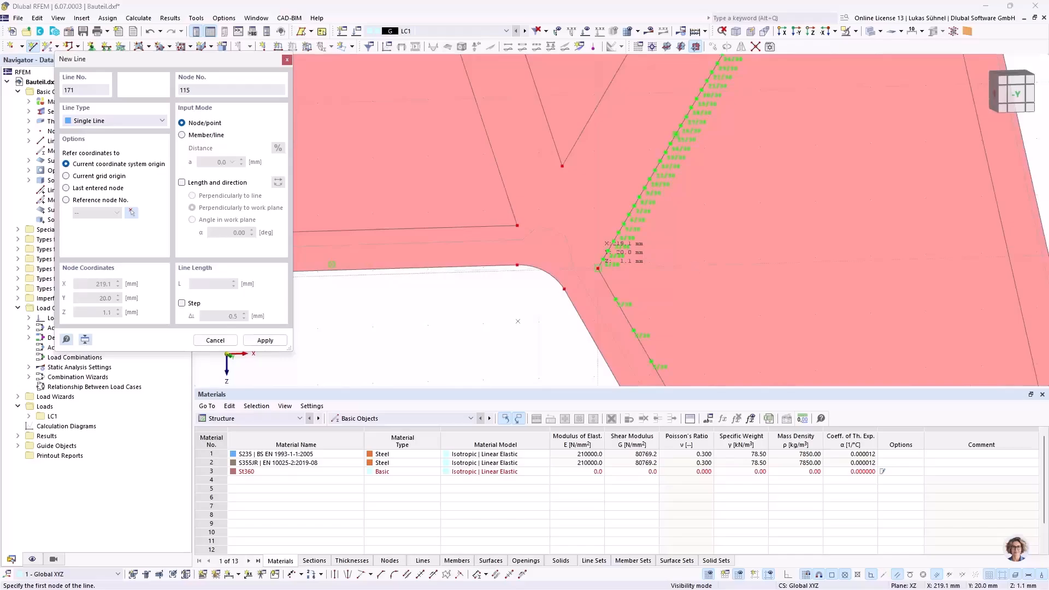
scroll(694, 264, "down", 2)
scroll(890, 276, "down", 2)
scroll(874, 268, "up", 5)
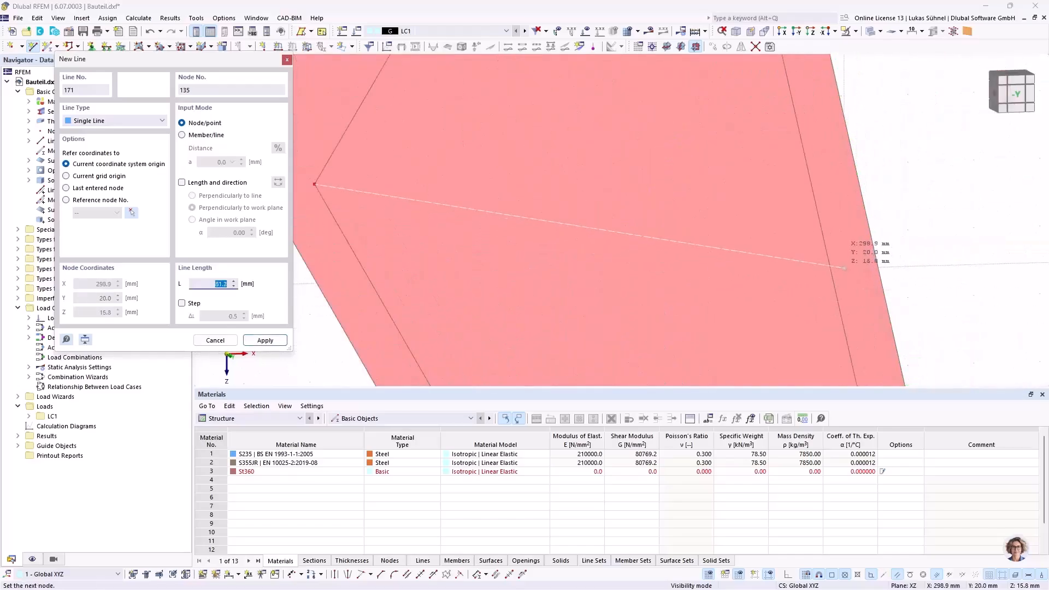
scroll(842, 262, "down", 2)
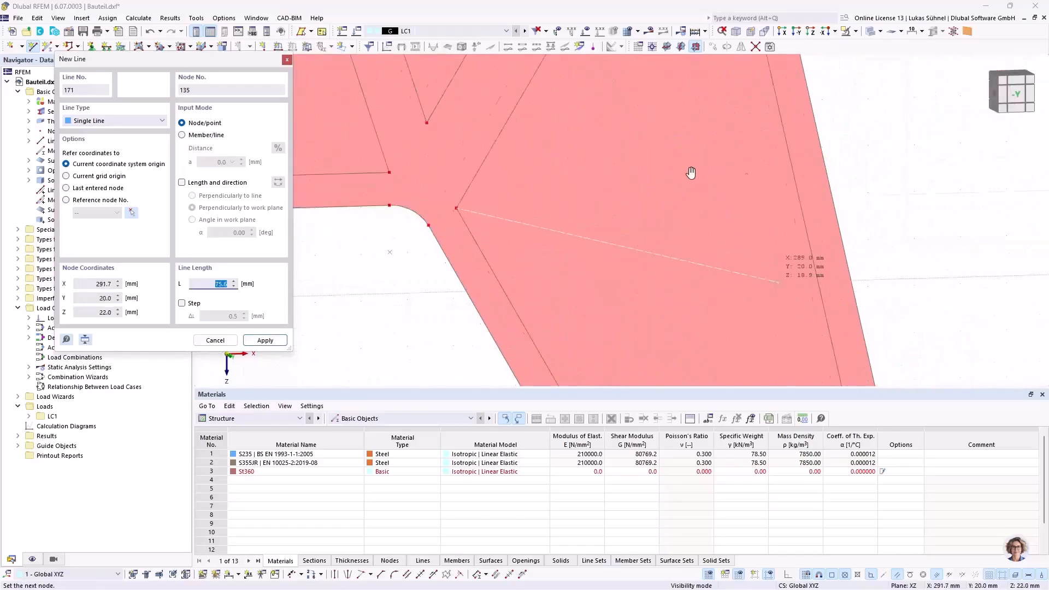
scroll(691, 169, "up", 3)
left_click(735, 264)
left_click(735, 263)
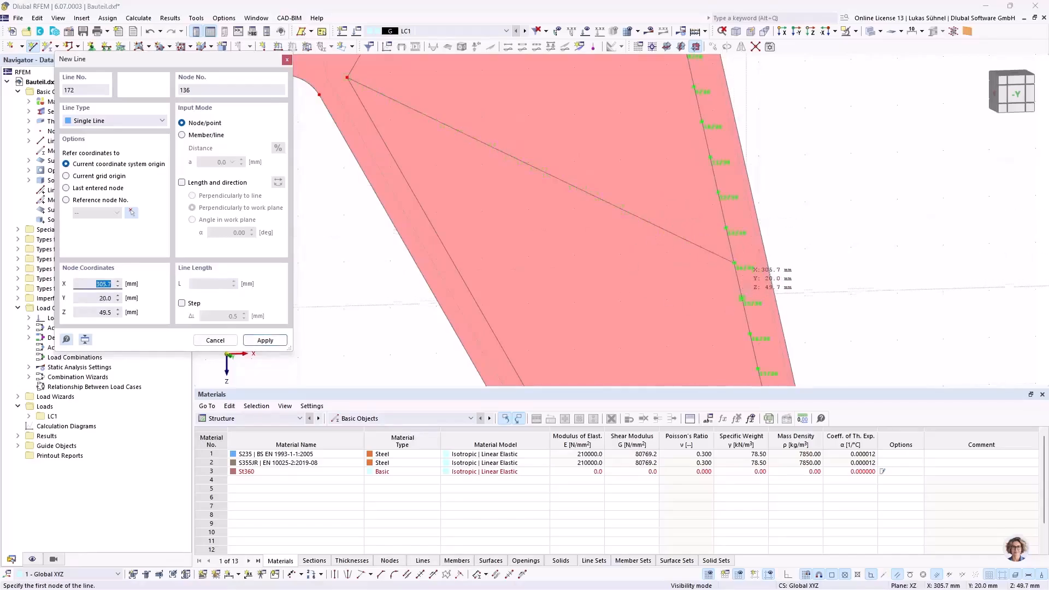
Draw a second diagonal about 88 mm long from the outer offset line's division point at X 305.7 mm to the inner offset line
left_click(743, 299)
left_click(742, 299)
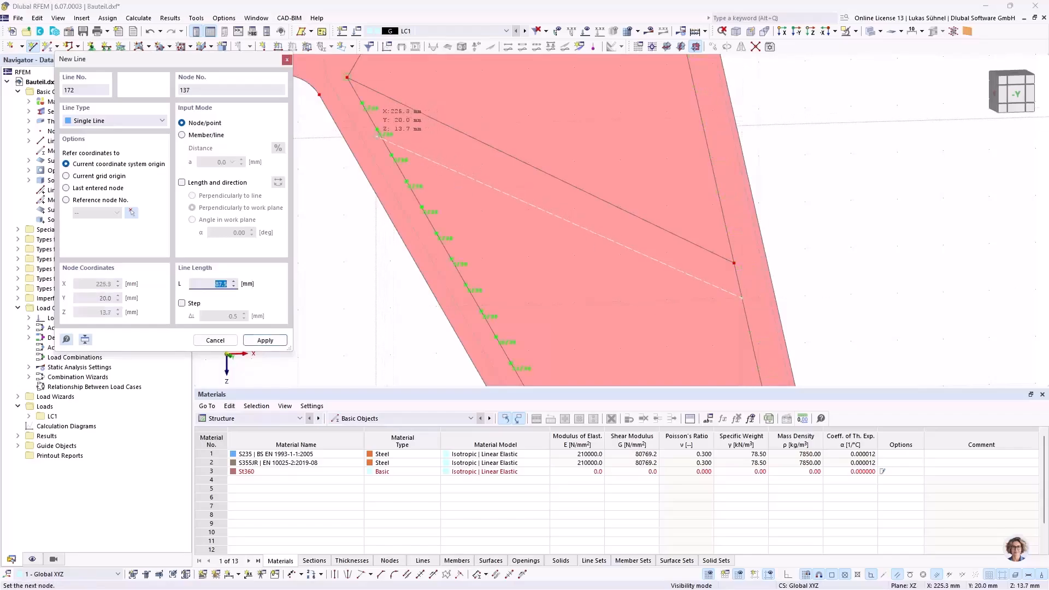
left_click(548, 183)
Draw a short line between the leg's offset lines above the lower hub, starting at X 325.5 mm, and end line drawing
scroll(529, 159, "down", 3)
scroll(581, 318, "up", 3)
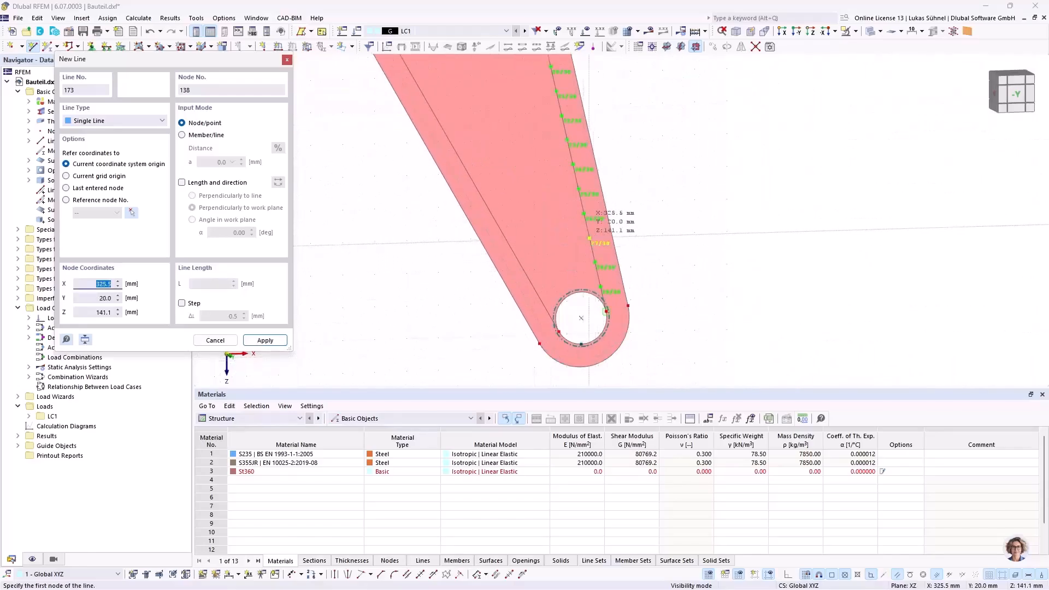
left_click(590, 238)
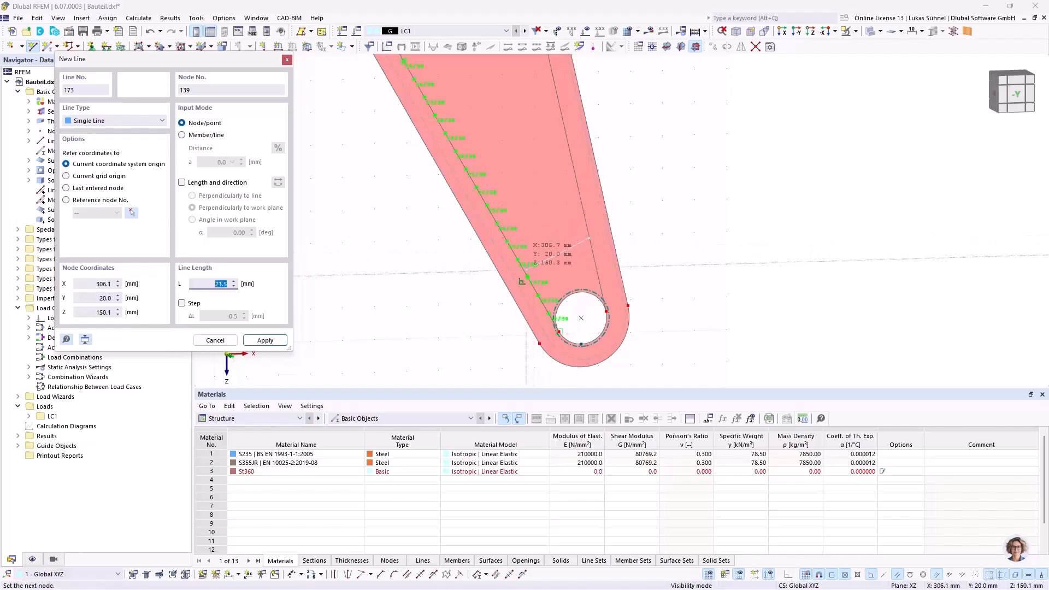
left_click(640, 249)
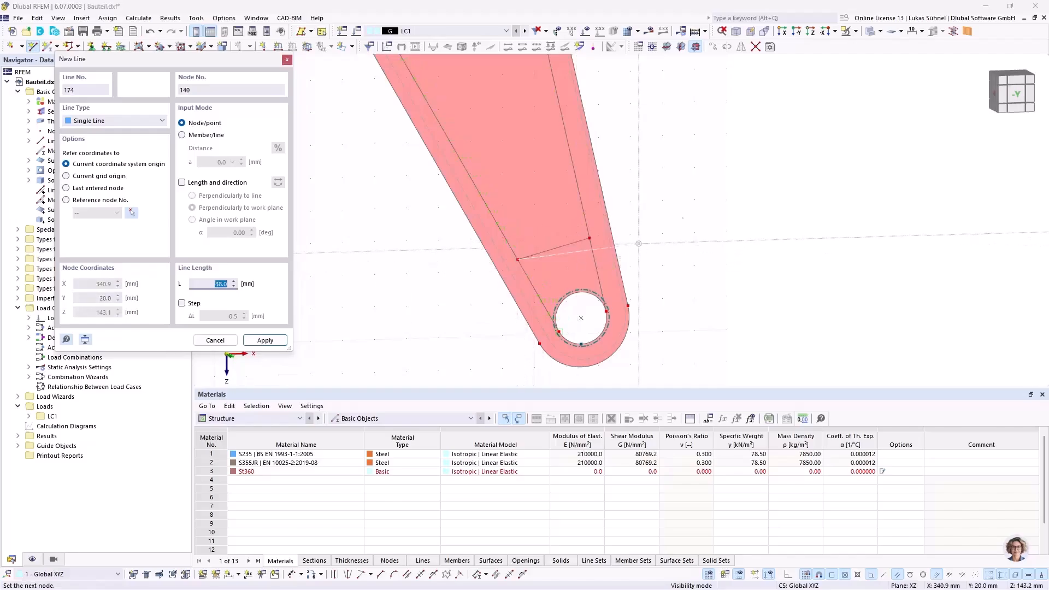
key("Escape")
scroll(683, 274, "down", 2)
middle_click_drag(374, 220, 532, 309)
scroll(533, 309, "down", 3)
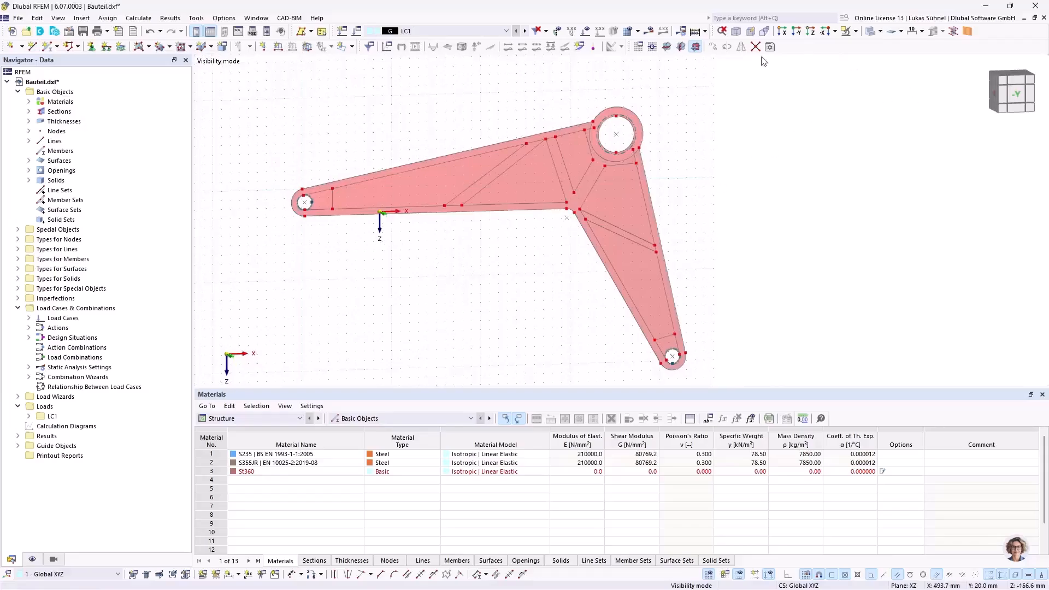
Toggle the Auto Connect Lines/Members setting for the model
scroll(350, 189, "up", 3)
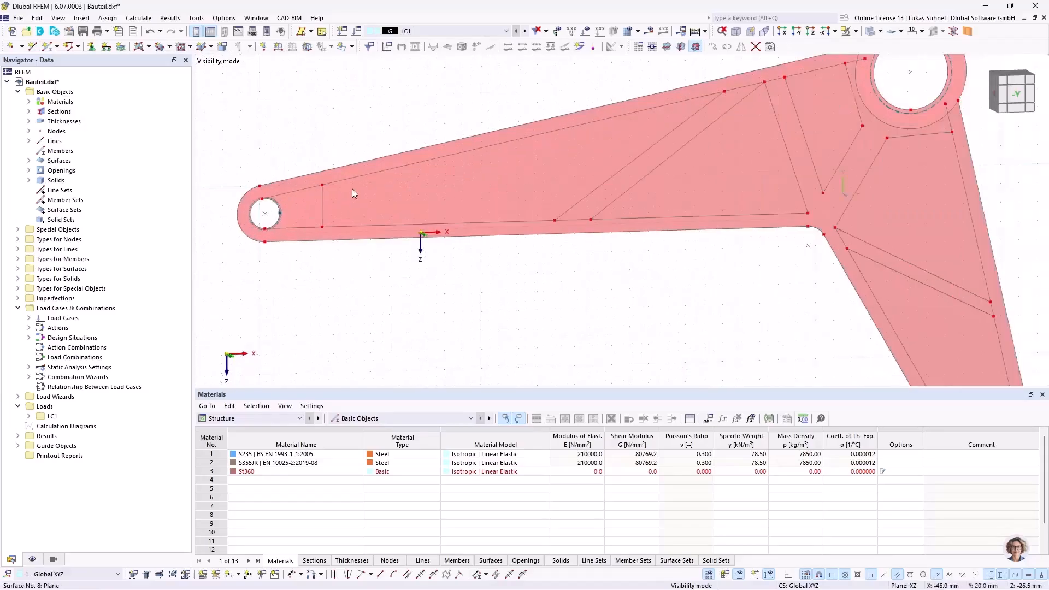
right_click(345, 300)
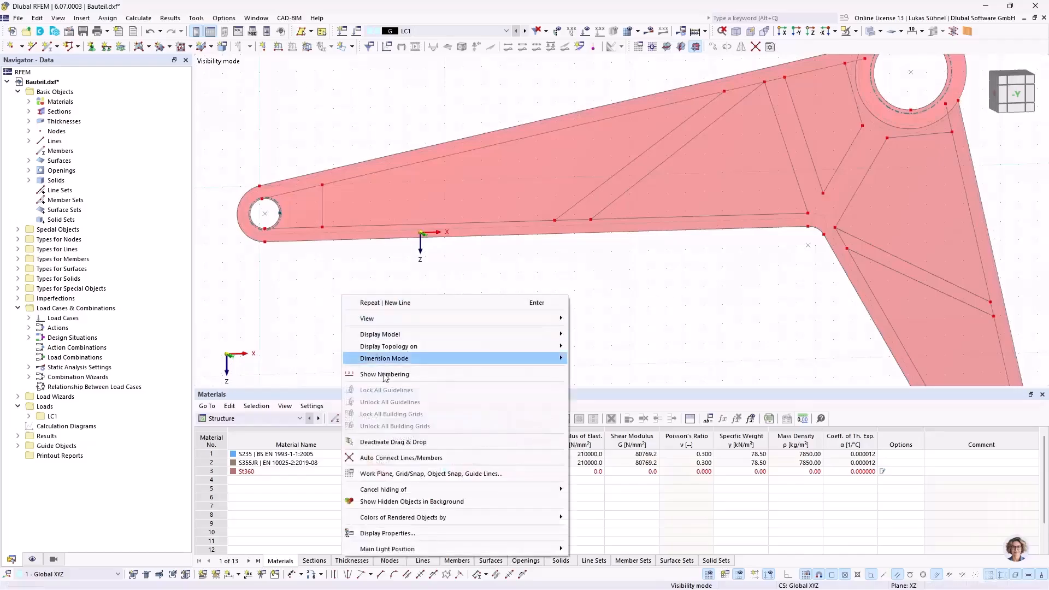
mouse_move(390, 516)
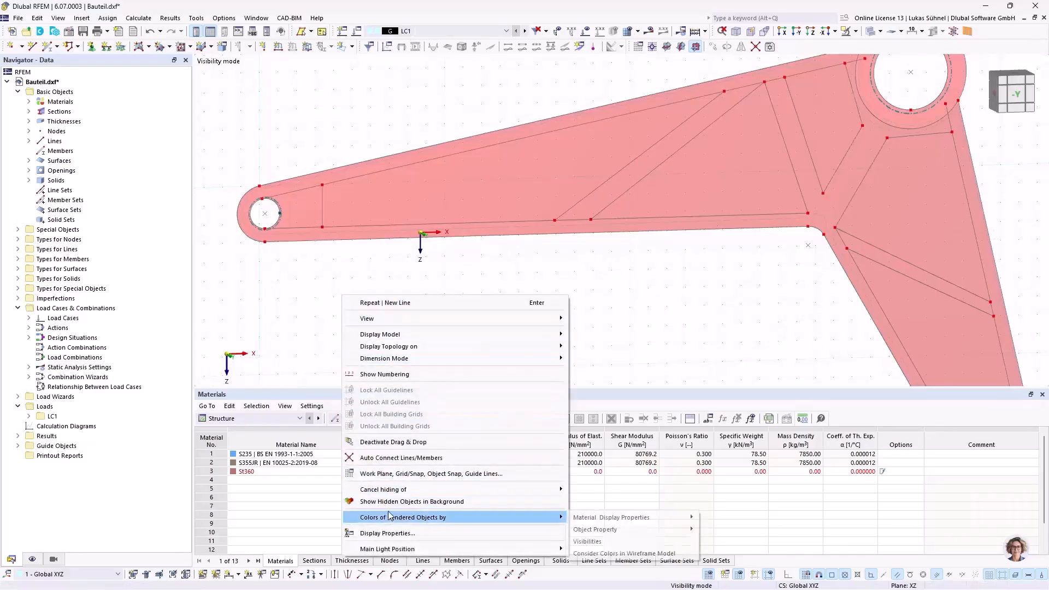
left_click(386, 464)
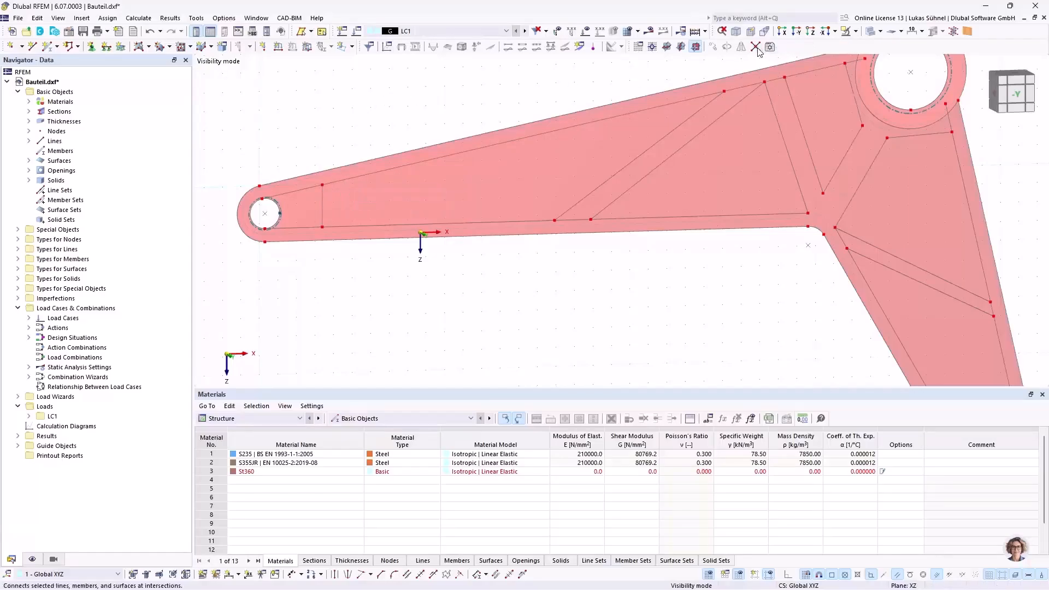
Connect the crossing lines at their intersections along the long arm, the lower leg and around the large hub
scroll(349, 311, "down", 1)
scroll(345, 308, "down", 1)
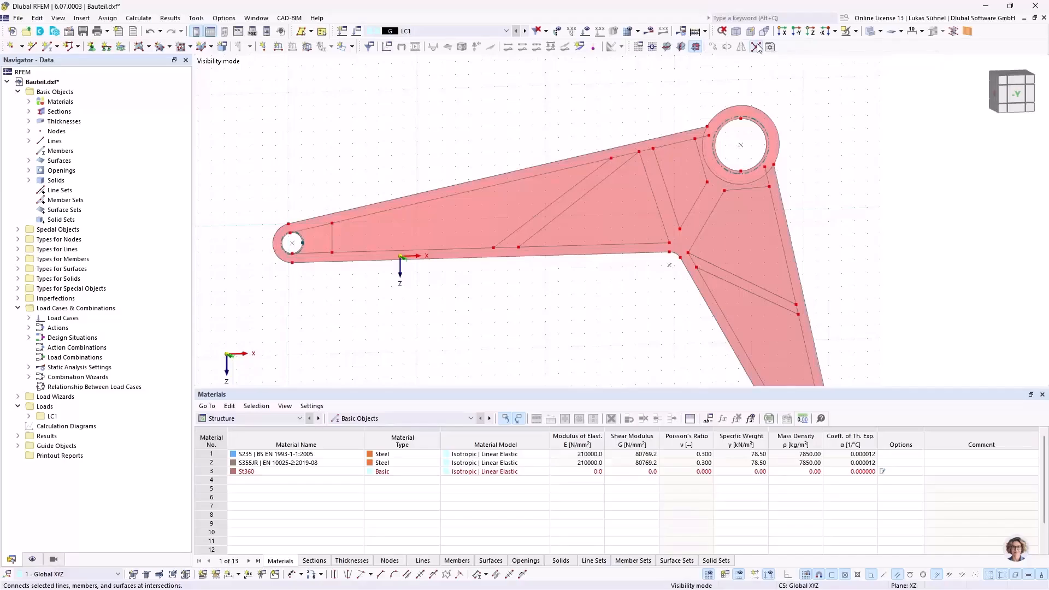
left_click_drag(327, 144, 679, 317)
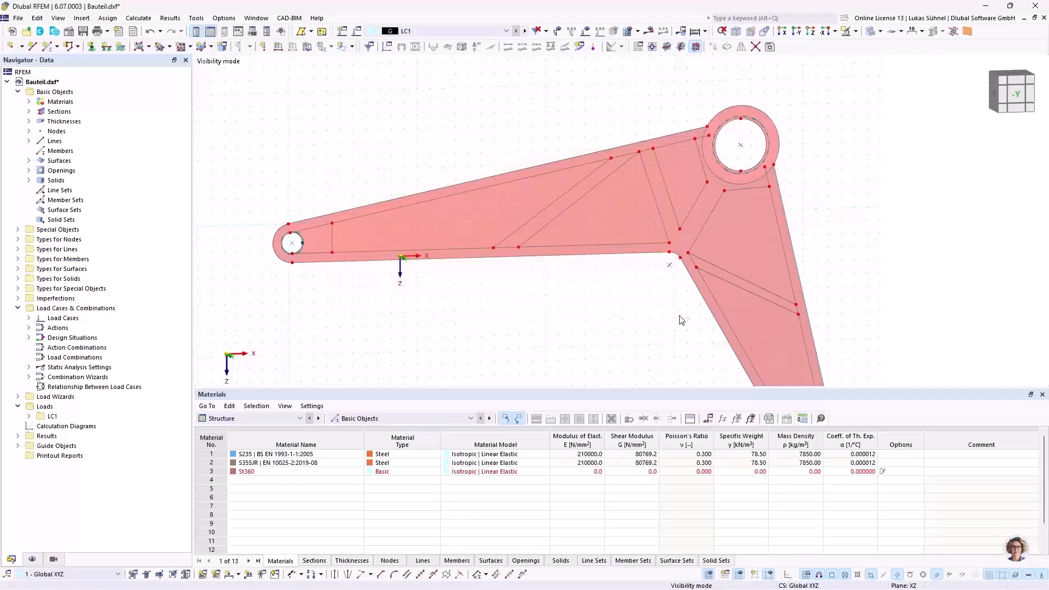
left_click_drag(634, 357, 893, 188)
scroll(704, 153, "up", 5)
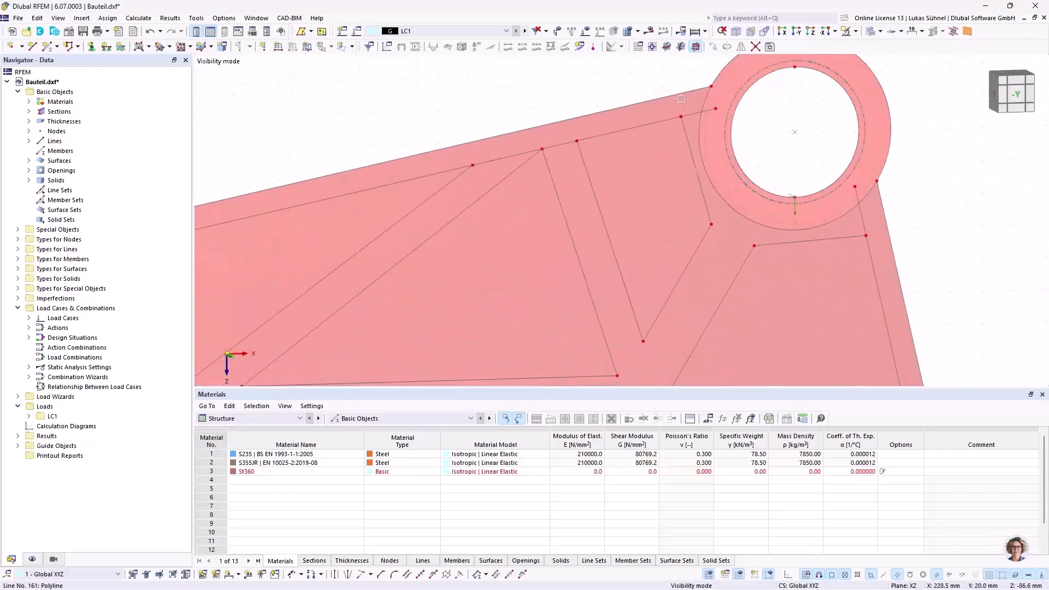
left_click_drag(646, 70, 682, 129)
left_click_drag(931, 216, 862, 261)
scroll(630, 224, "down", 6)
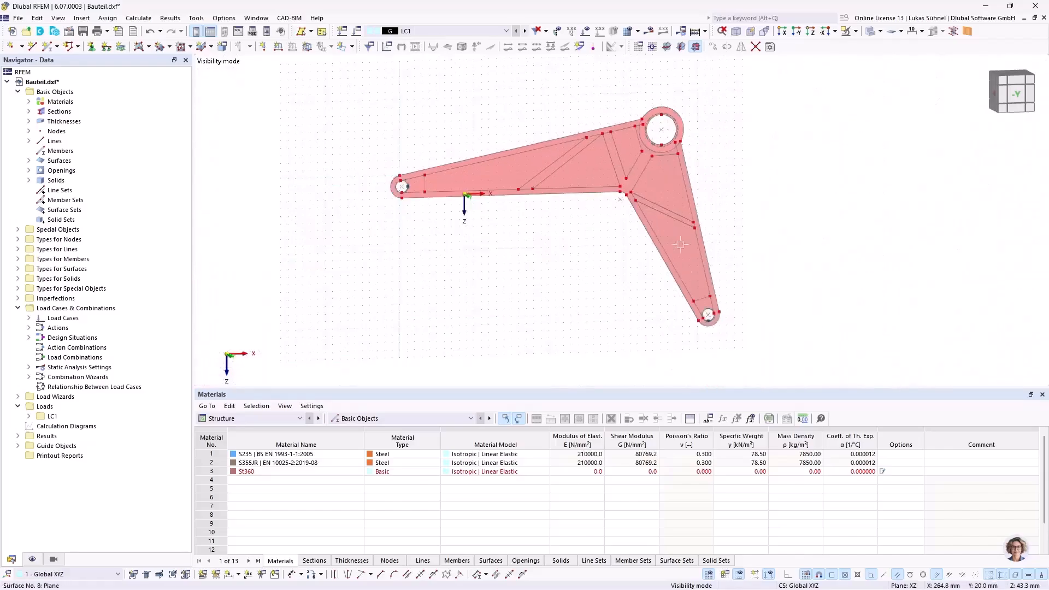
scroll(693, 313, "up", 4)
left_click_drag(494, 230, 628, 290)
scroll(628, 290, "down", 4)
left_click_drag(492, 226, 549, 224)
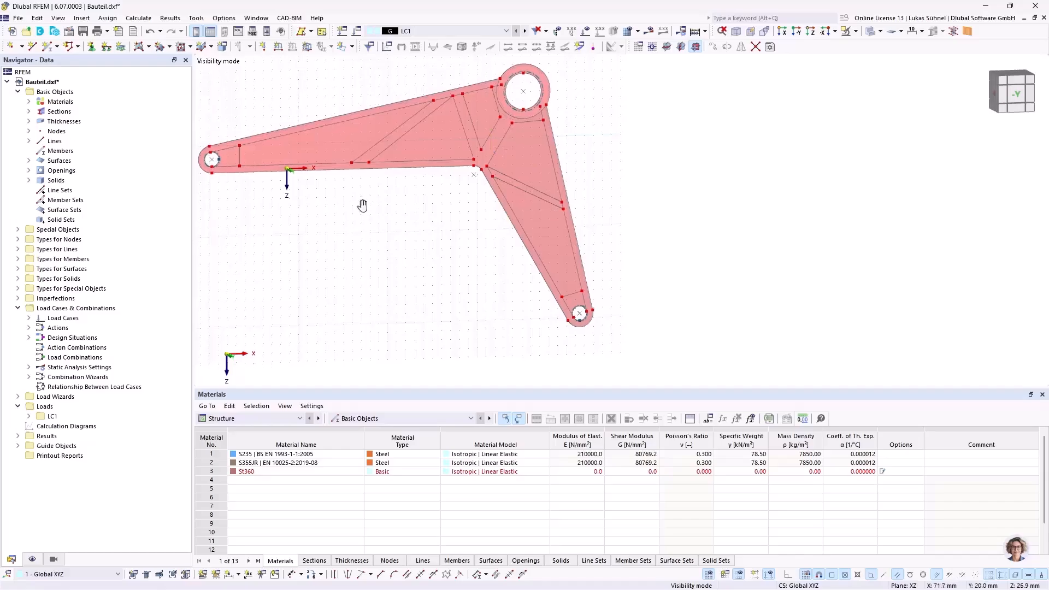
Create an 8 mm round corner between the short line beside the long arm's small hub and the lower offset line
scroll(364, 199, "up", 4)
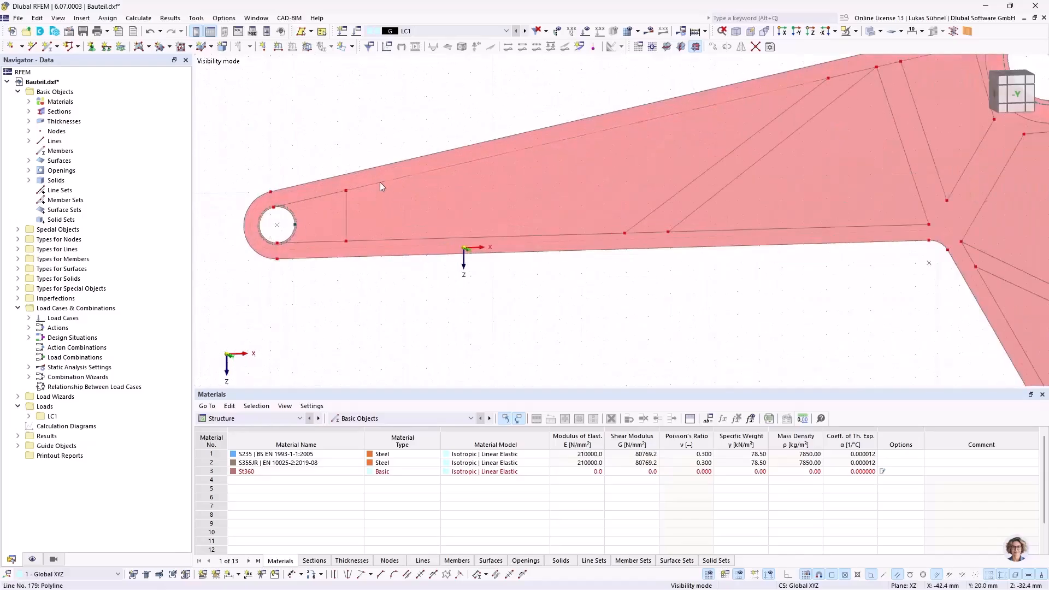
left_click(350, 194)
left_click(395, 575)
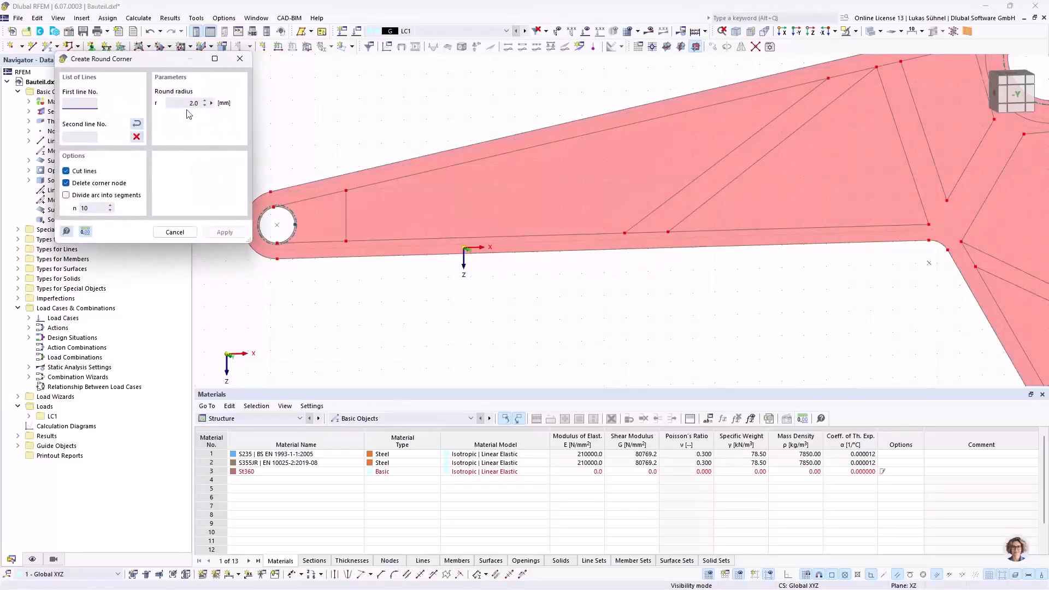
left_click(180, 103)
left_click(379, 239)
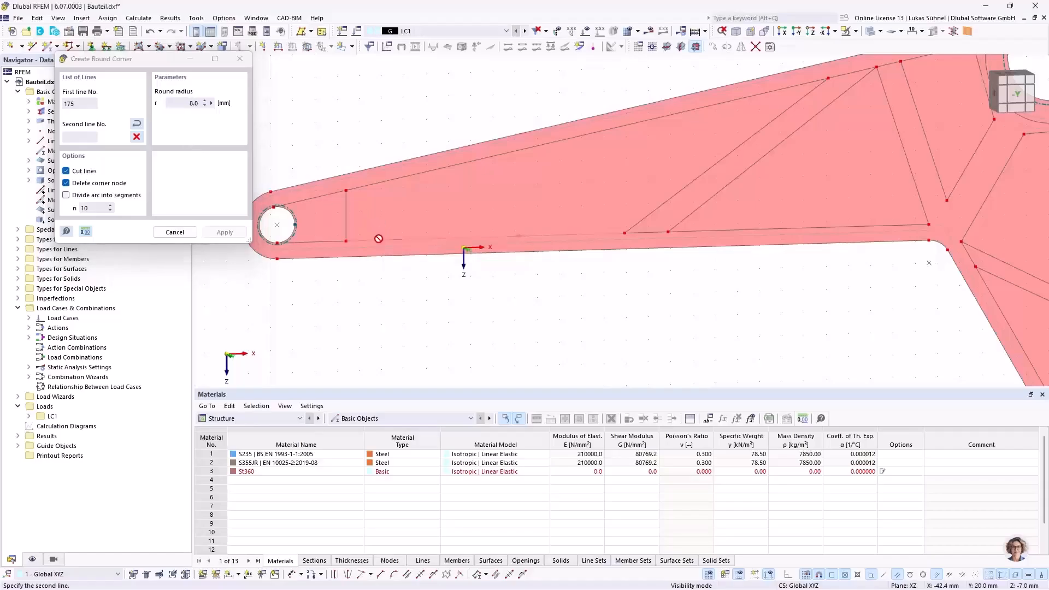
left_click(348, 223)
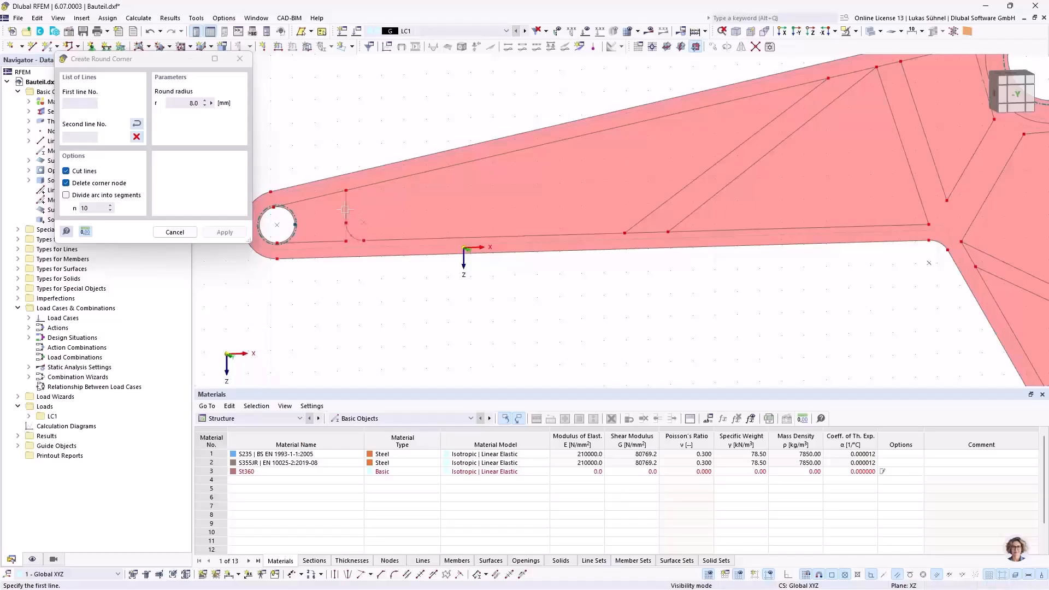
Round the other three corners of the long arm's outer pocket outline with the 8 mm radius
left_click(369, 188)
left_click(602, 232)
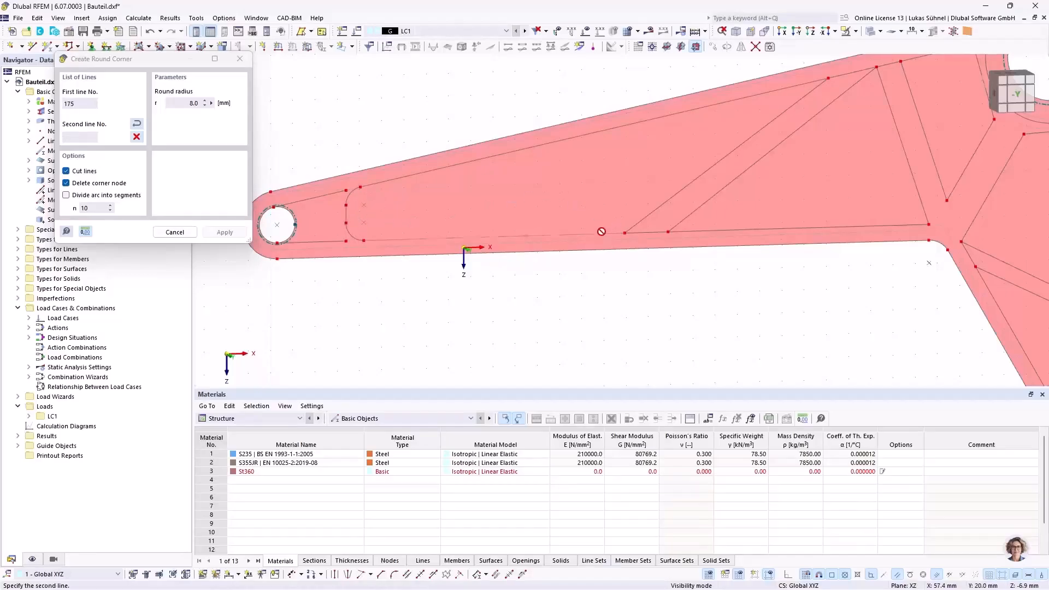
left_click(637, 224)
left_click(740, 99)
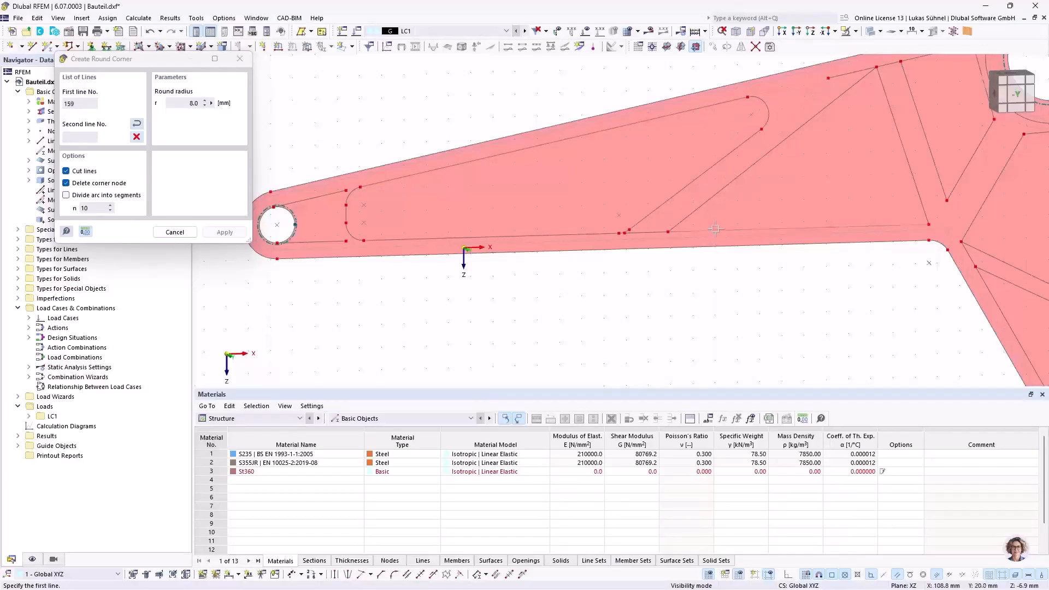
Round all three corners of the long arm's triangular middle pocket outline with an 8 mm radius
left_click(704, 203)
left_click(883, 98)
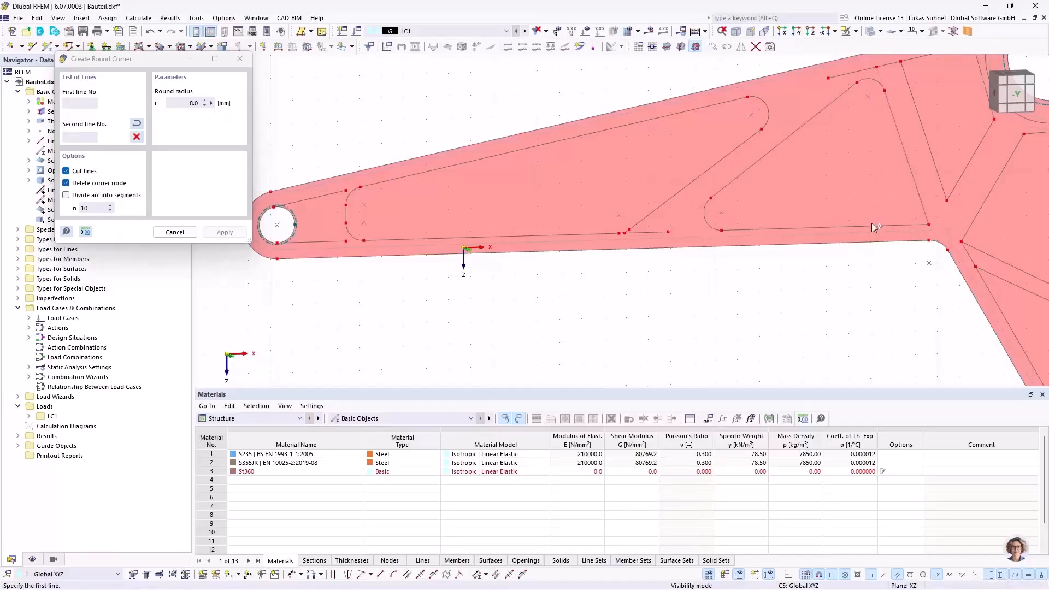
left_click(920, 191)
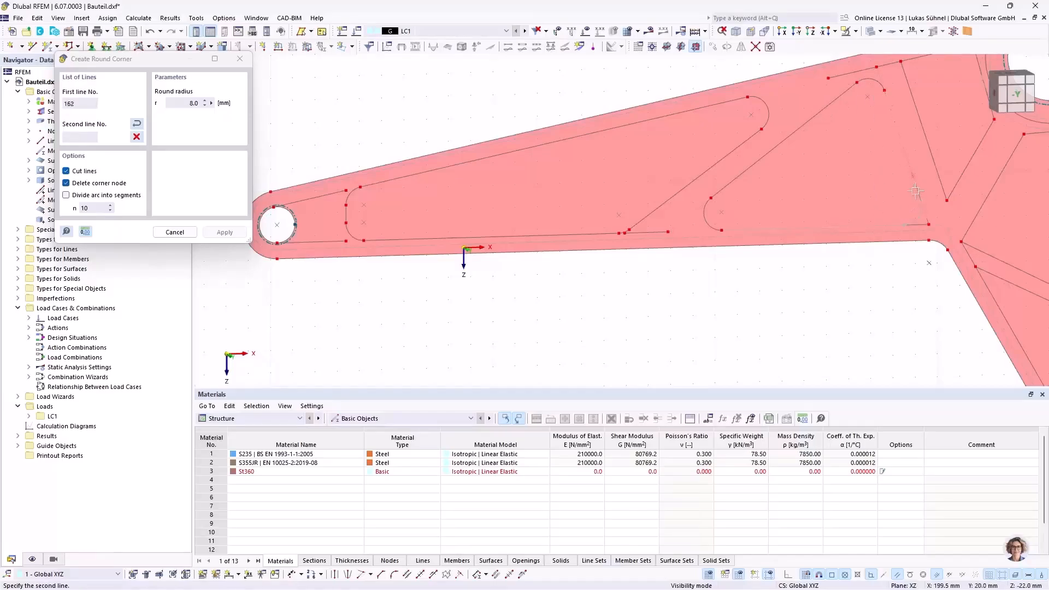
scroll(914, 286, "down", 3)
scroll(655, 236, "up", 3)
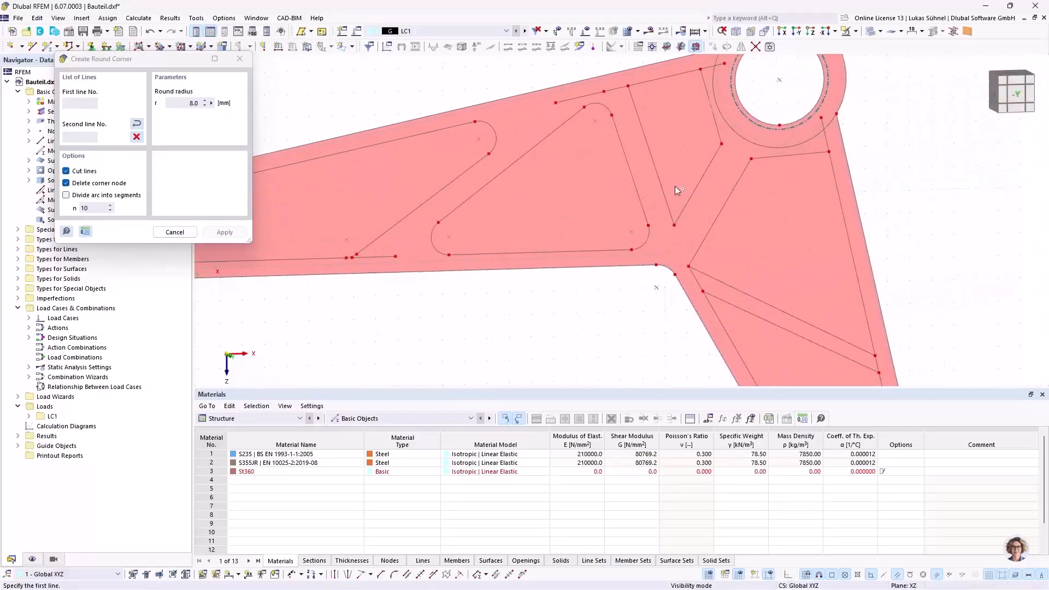
Round the lower tip and the upper corner away from the hub on the pocket beside the large hub, radius 8 mm
scroll(676, 189, "up", 1)
left_click(657, 194)
left_click(691, 211)
middle_click_drag(687, 160, 685, 267)
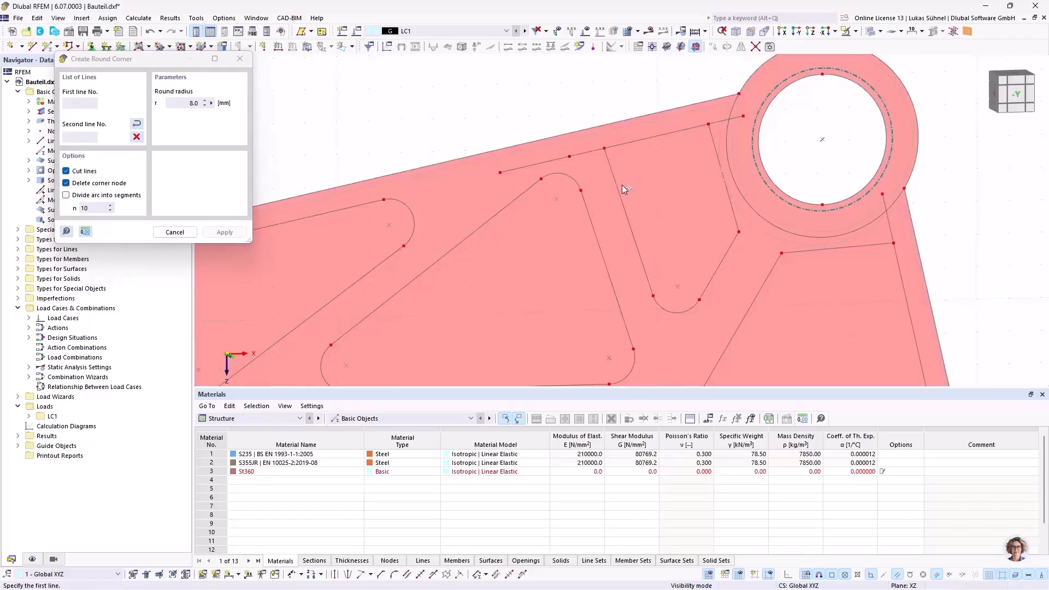
left_click(619, 187)
left_click(635, 143)
Round the four corners of the pocket outline below the large hub with an 8 mm radius
scroll(656, 164, "down", 2)
middle_click_drag(677, 191, 656, 218)
left_click(648, 232)
left_click(629, 186)
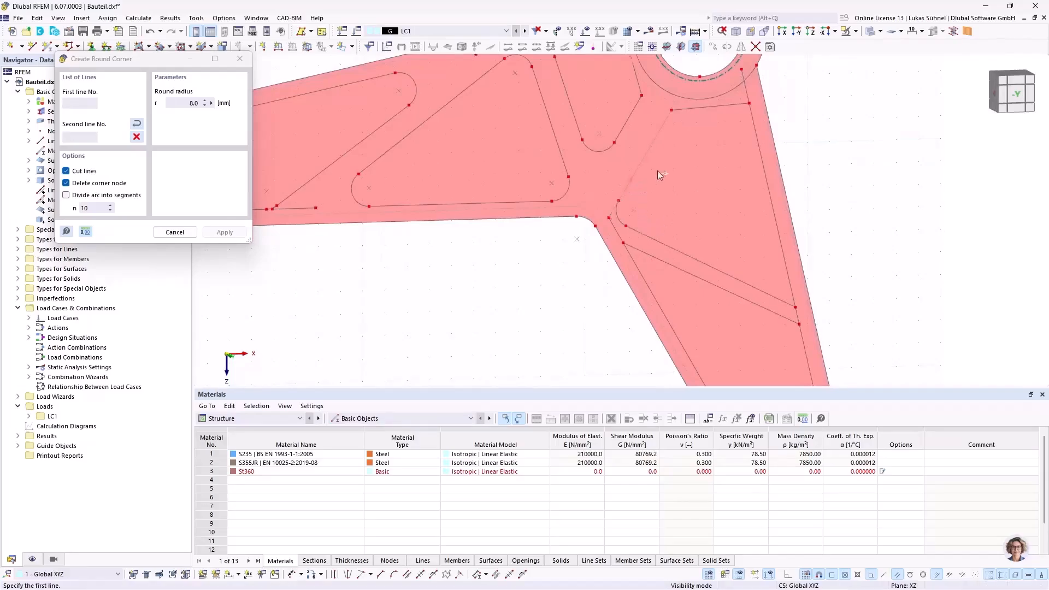
left_click(651, 141)
left_click(704, 106)
left_click(731, 106)
left_click(757, 139)
middle_click_drag(732, 156, 704, 114)
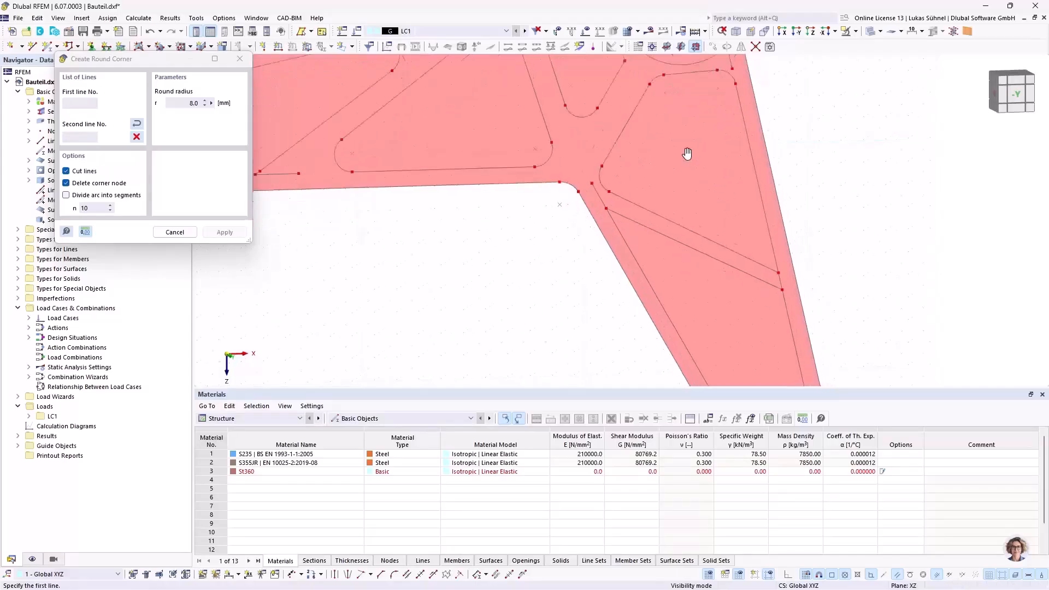
left_click(737, 246)
left_click(760, 246)
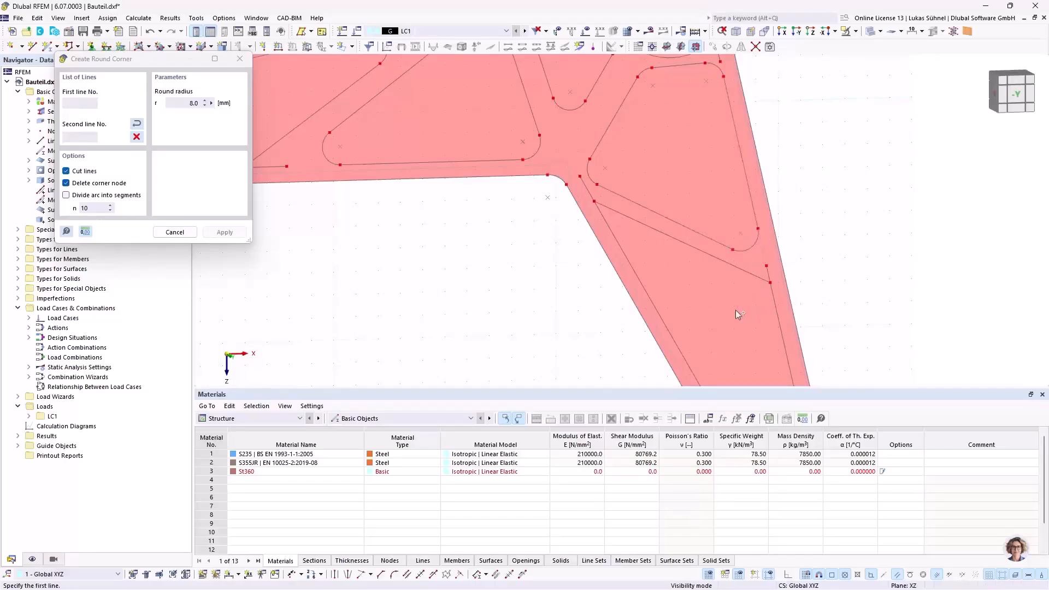
Round the four corners of the lower leg's long pocket outline with an 8 mm radius and end corner rounding
middle_click_drag(741, 310, 700, 234)
left_click(610, 218)
left_click(689, 188)
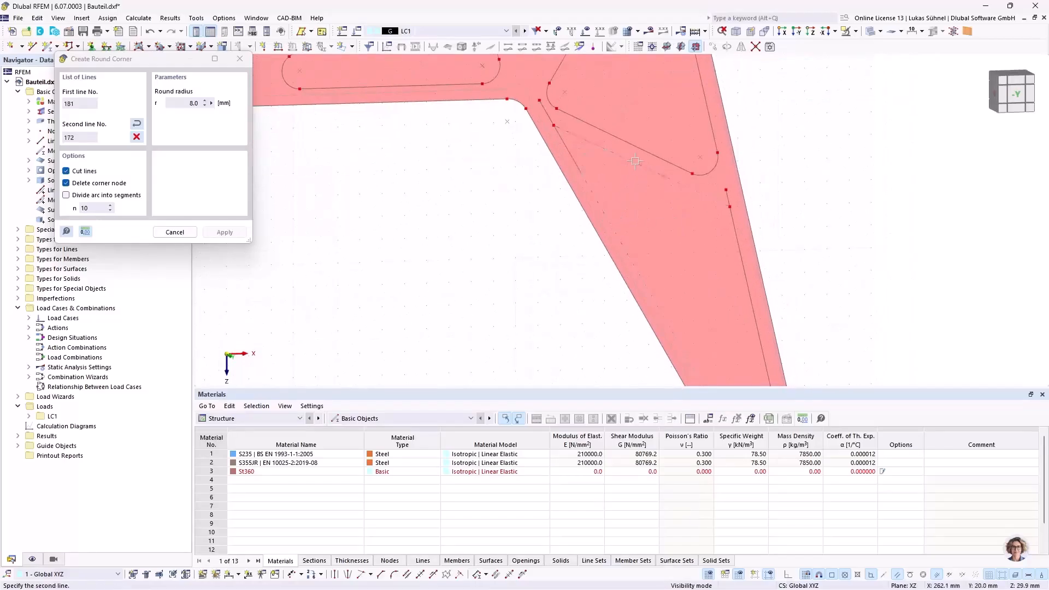
left_click(733, 241)
middle_click_drag(664, 209, 571, 57)
scroll(655, 271, "up", 2)
left_click(642, 267)
left_click(602, 245)
left_click(669, 259)
left_click(699, 235)
key("Escape")
Begin an arc via edge nodes and radius at the upper offset line's node beside the large hub, near X 224.8 mm
scroll(715, 248, "down", 4)
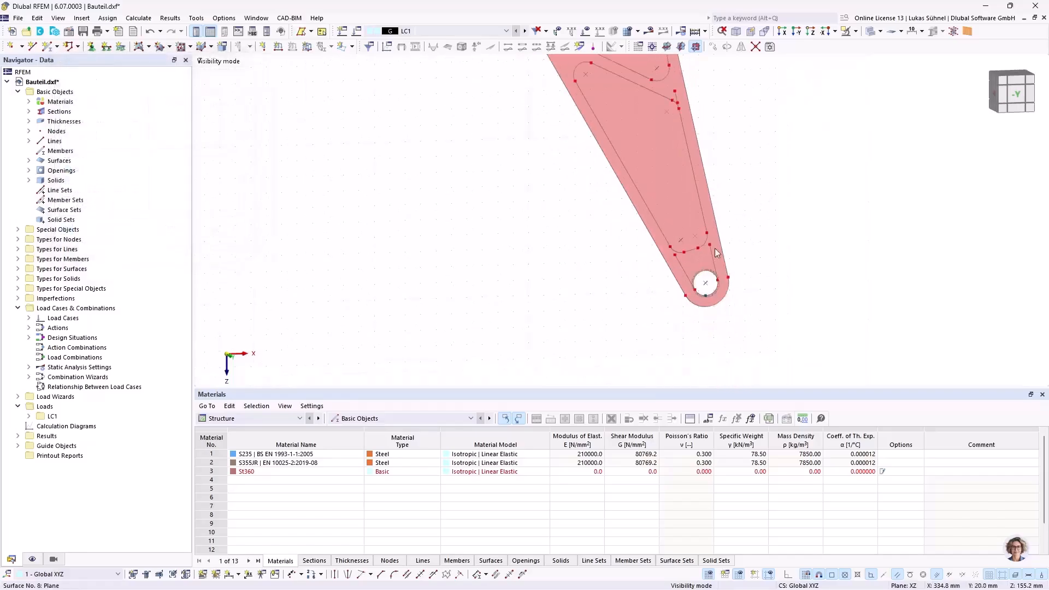
scroll(599, 164, "down", 1)
middle_click_drag(597, 164, 628, 339)
scroll(598, 166, "up", 2)
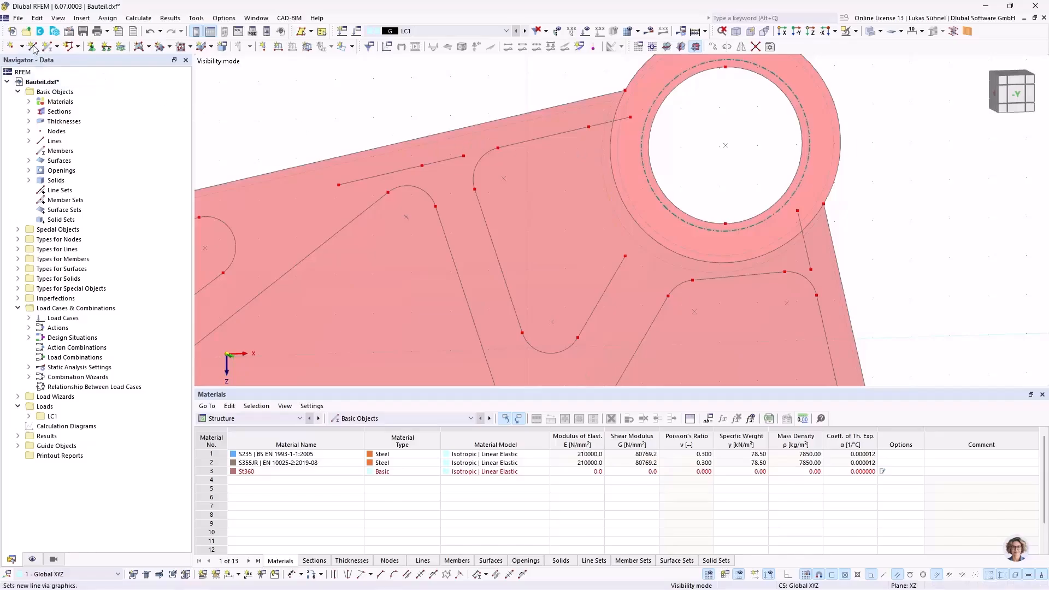
left_click(122, 121)
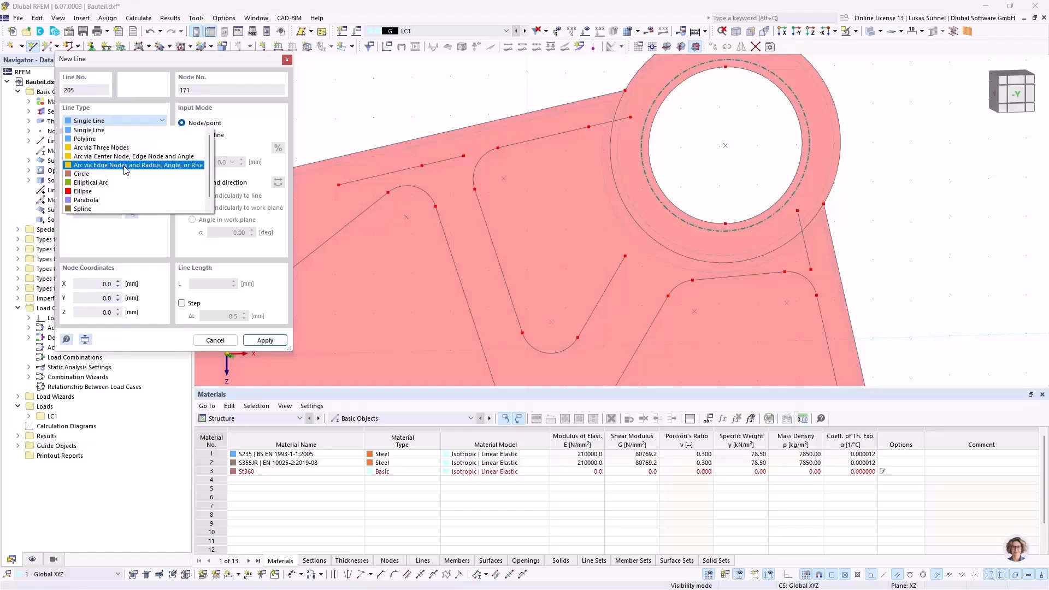
left_click(125, 165)
scroll(582, 129, "up", 3)
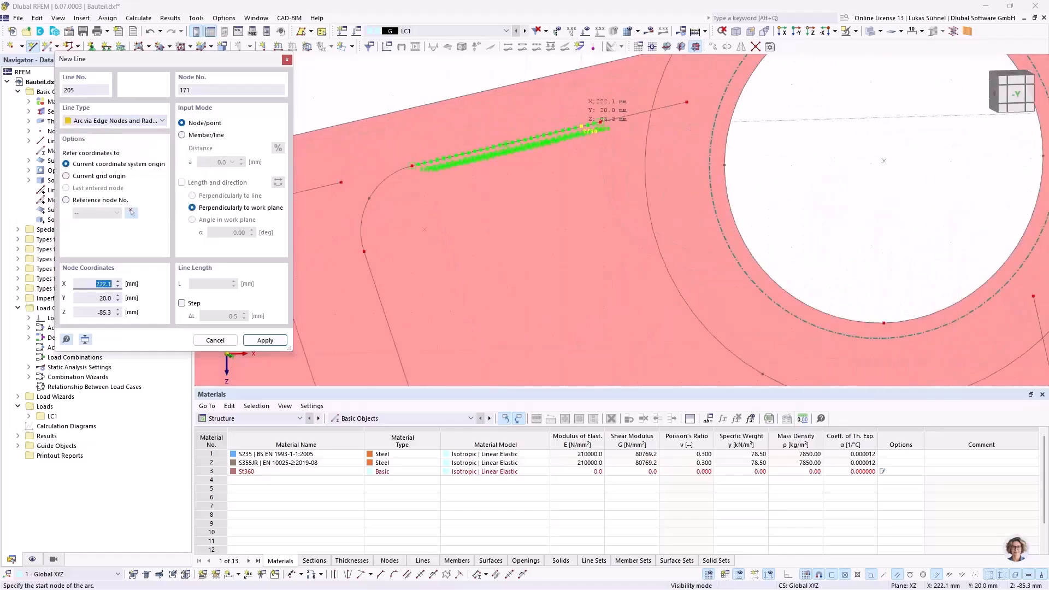
scroll(596, 123, "up", 2)
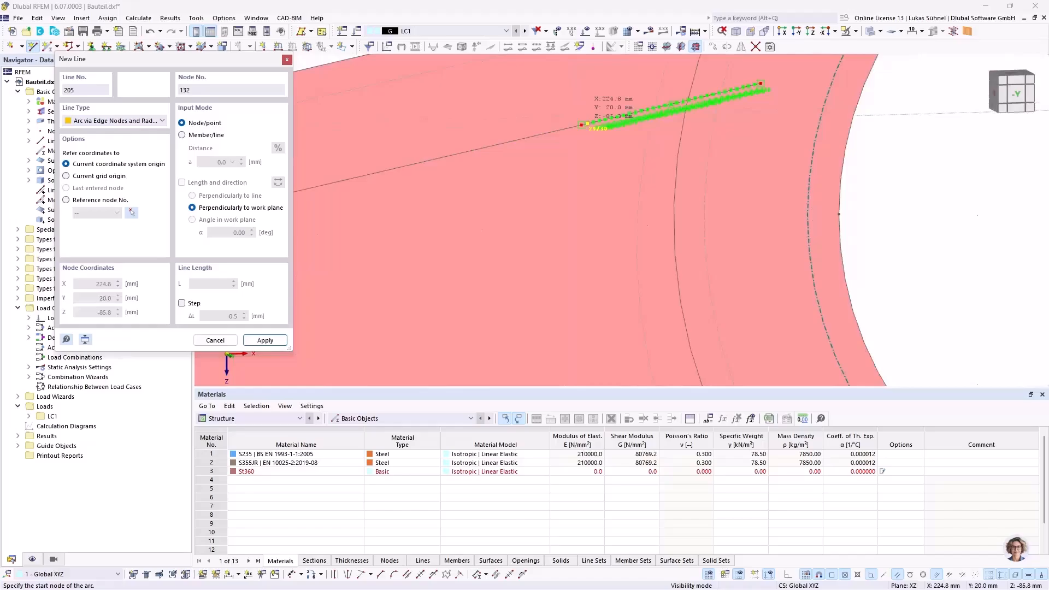
left_click(582, 125)
scroll(581, 125, "down", 3)
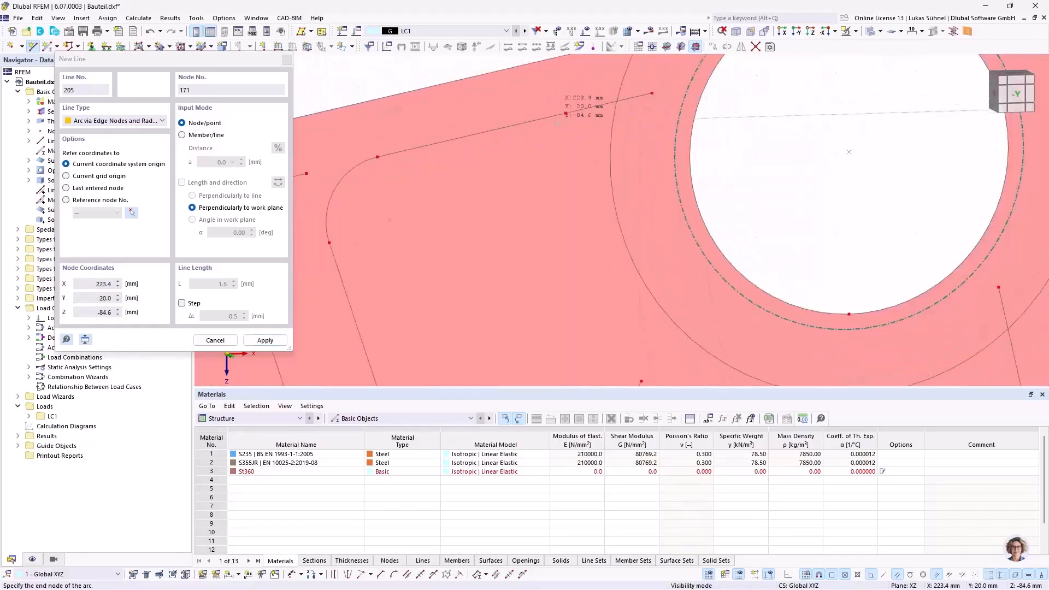
Complete the arc to the open diagonal's end node near X 234 mm, defining its radius by picking the large hub's centre
scroll(628, 305, "up", 3)
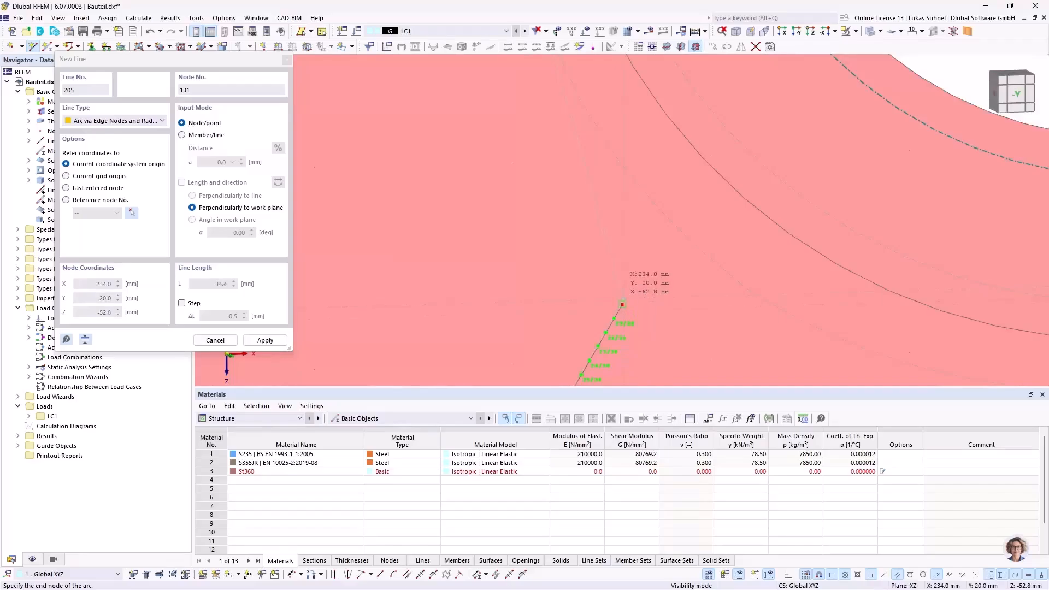
scroll(611, 304, "up", 2)
scroll(634, 322, "up", 2)
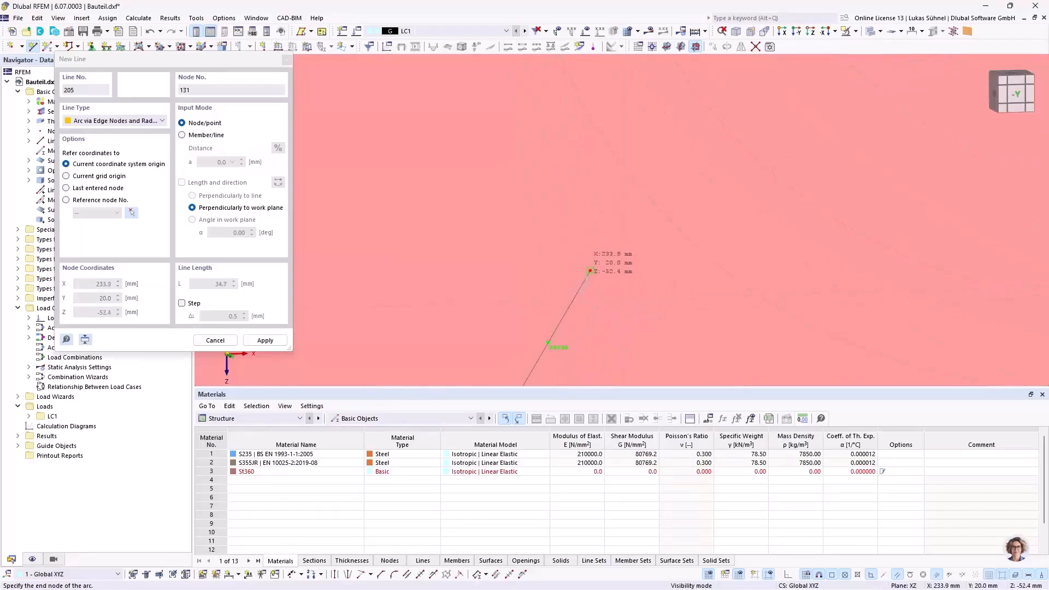
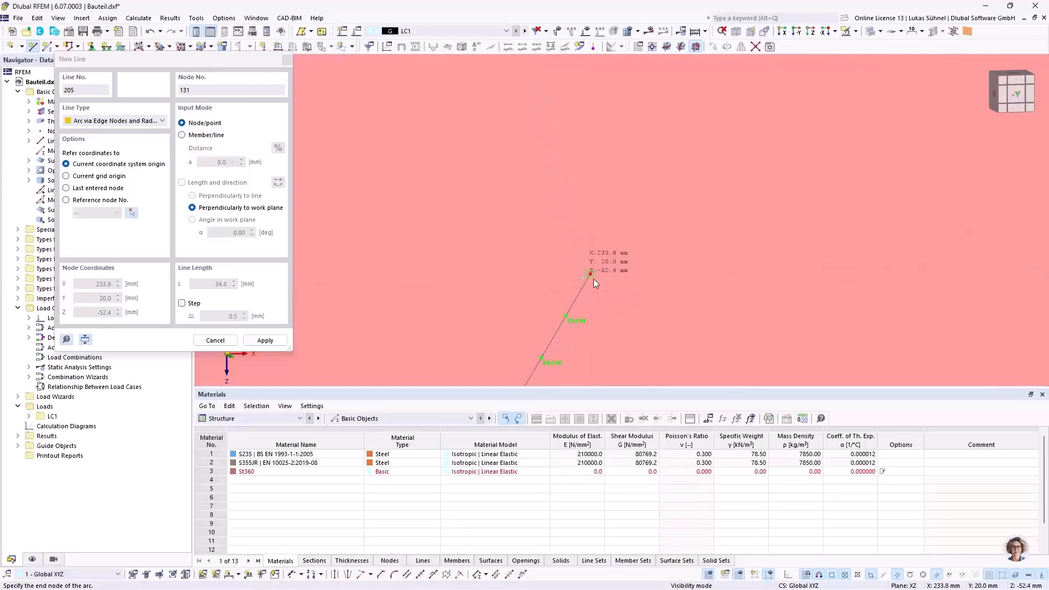
scroll(604, 314, "down", 3)
scroll(604, 314, "down", 5)
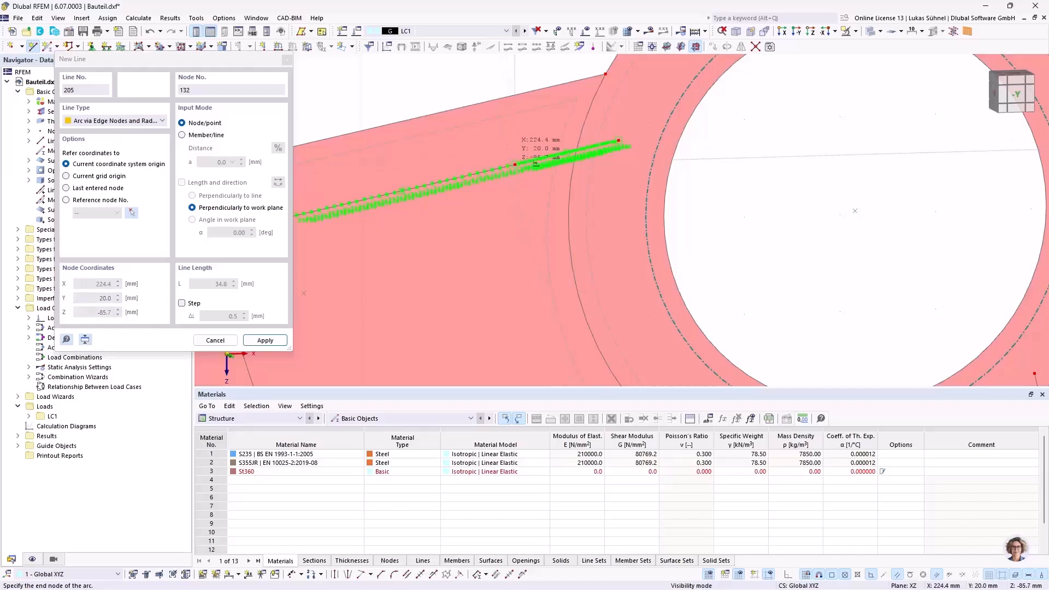
left_click(518, 174)
scroll(756, 231, "down", 3)
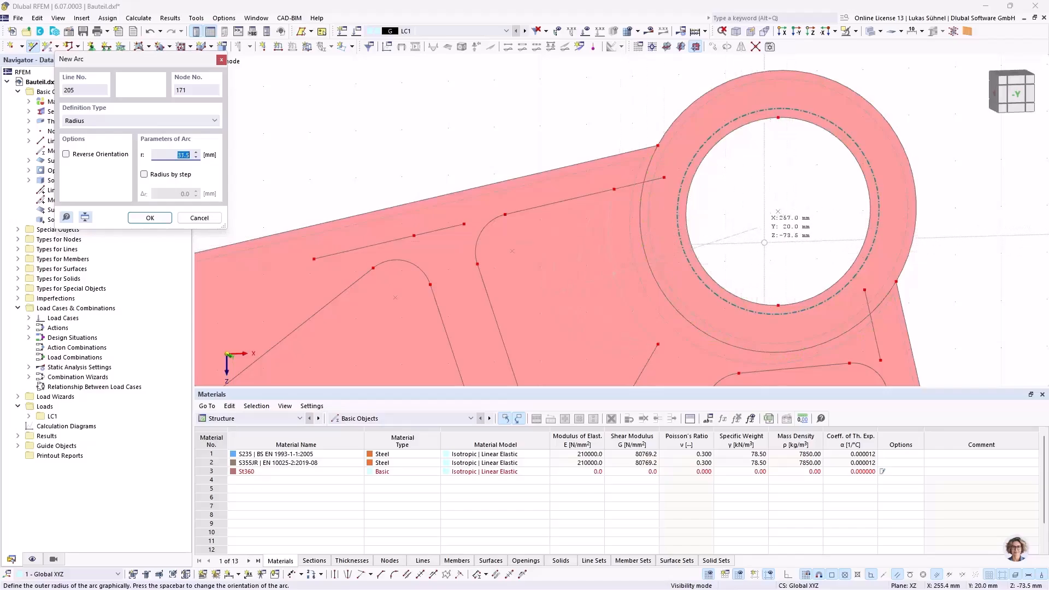
left_click(778, 212)
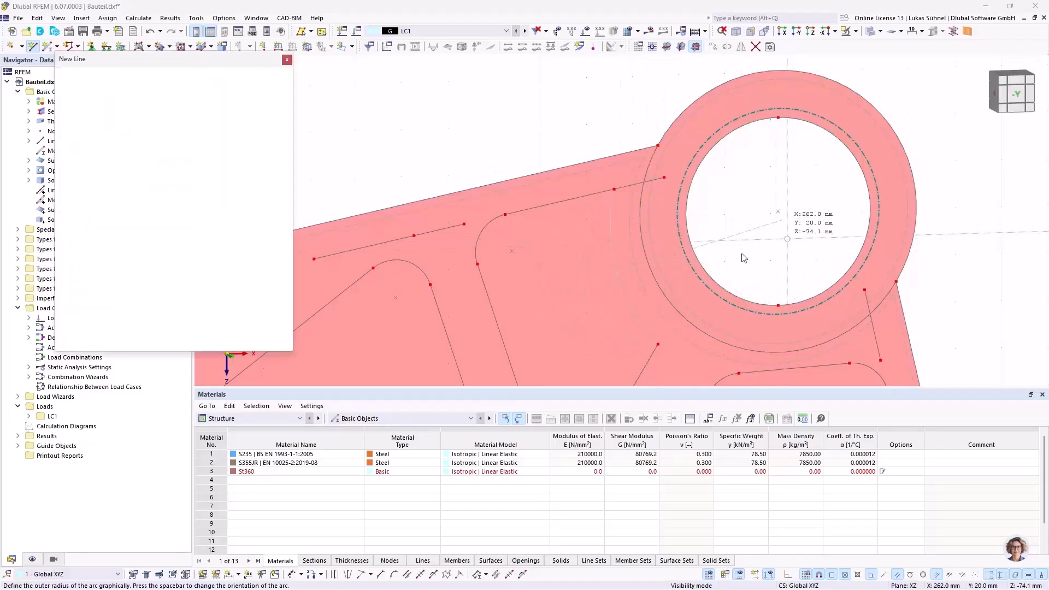
Delete the leftover upper offset line pieces beside the large hub and between the two rounded pocket outlines of the long arm
key("Escape")
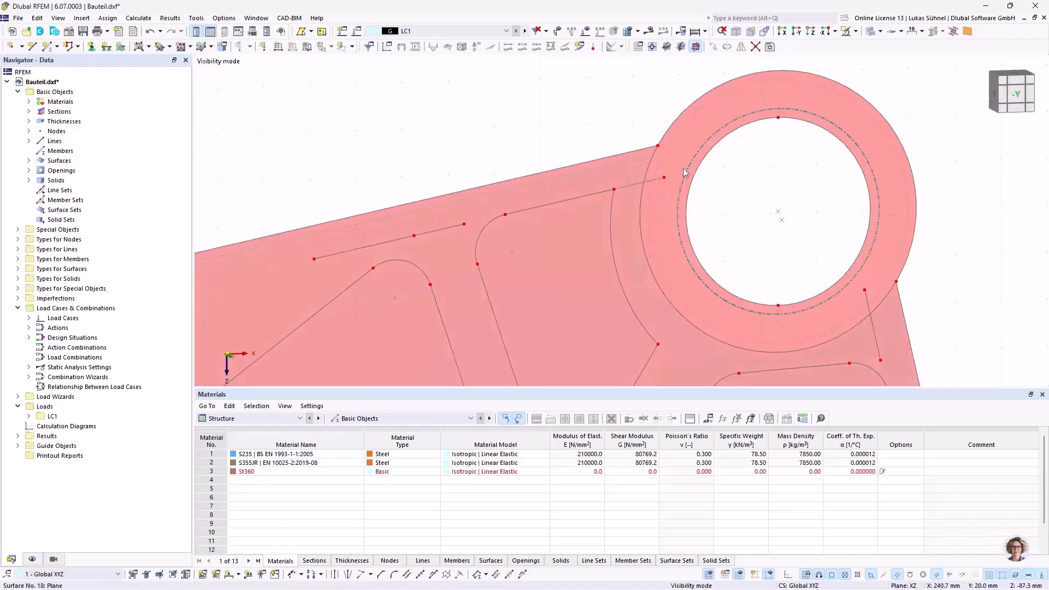
scroll(644, 142, "down", 2)
scroll(647, 148, "up", 2)
left_click(655, 152)
key("Delete")
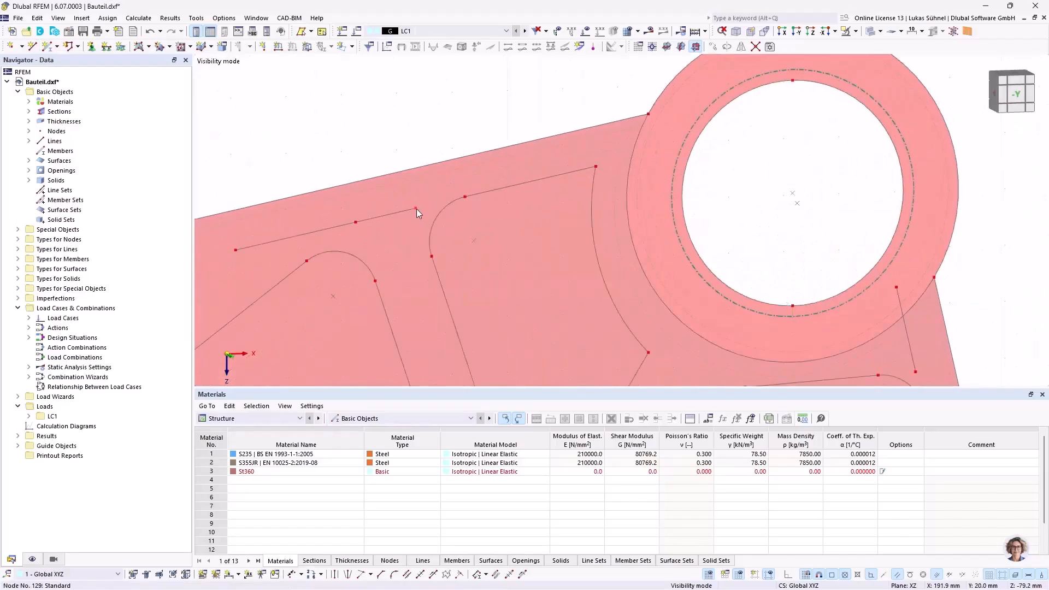
left_click(355, 222)
key("Delete")
Delete the stray node outside the long pocket's rounded lower corner near X 67 mm
scroll(651, 149, "down", 3)
scroll(651, 150, "up", 2)
middle_click_drag(652, 149, 577, 155)
scroll(615, 276, "up", 3)
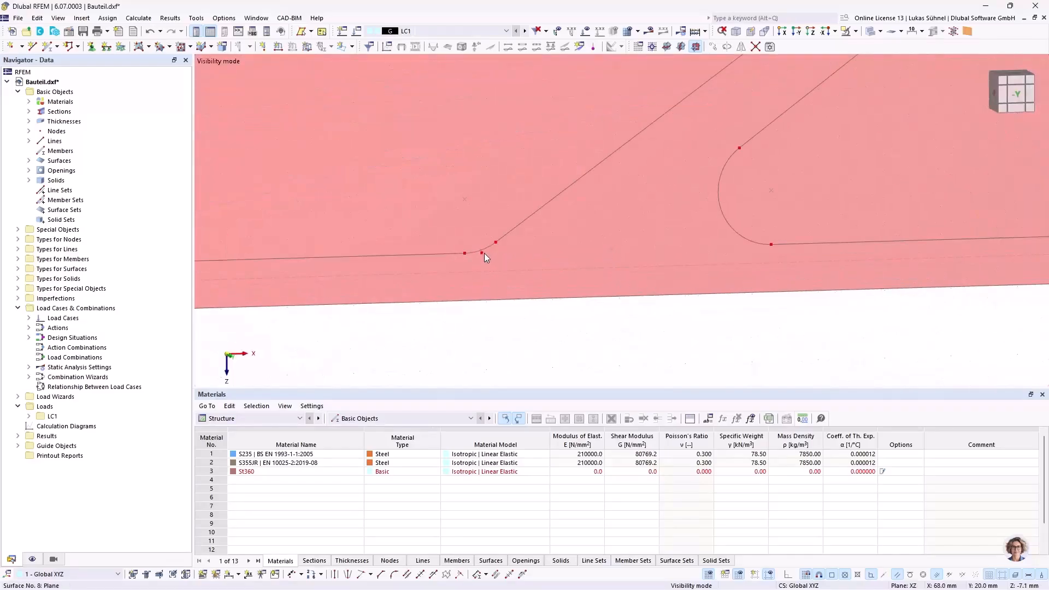
scroll(485, 243, "up", 3)
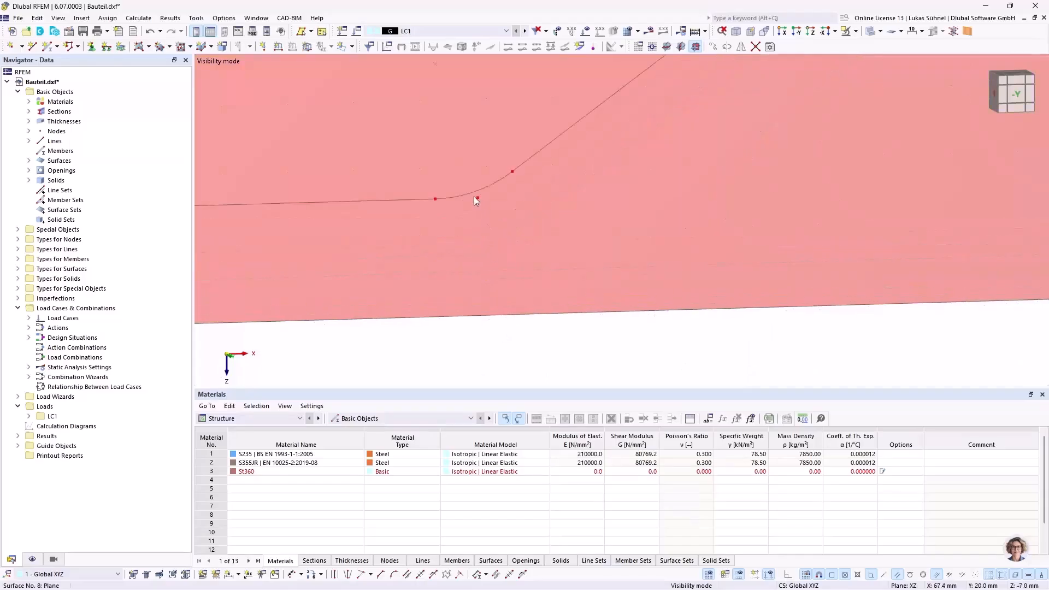
scroll(724, 245, "down", 5)
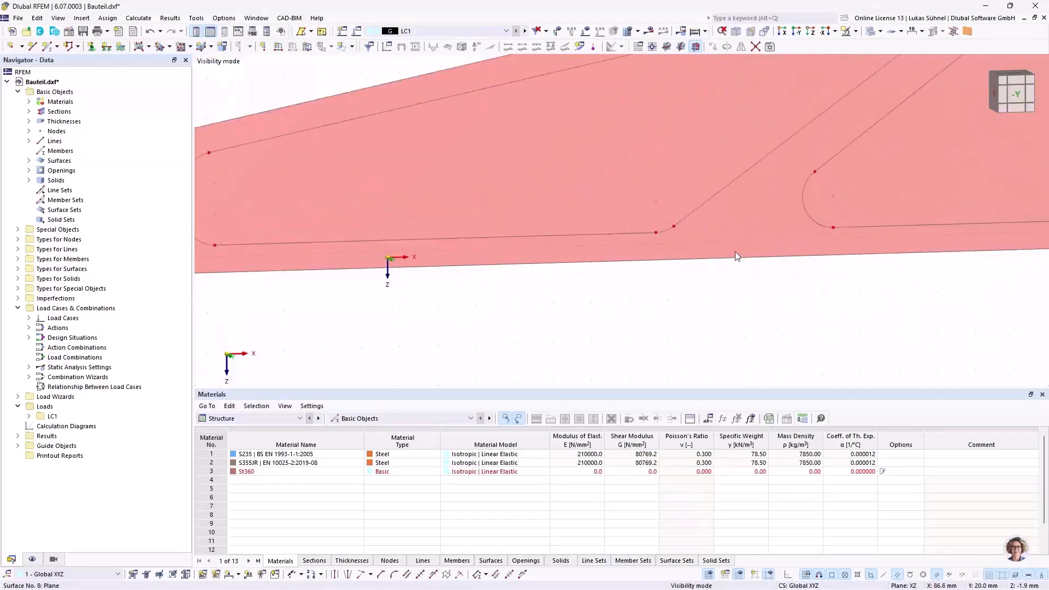
Delete the two leftover offset line pieces between the long arm's small hub and the adjacent pocket outline
scroll(628, 246, "down", 4)
scroll(438, 235, "up", 4)
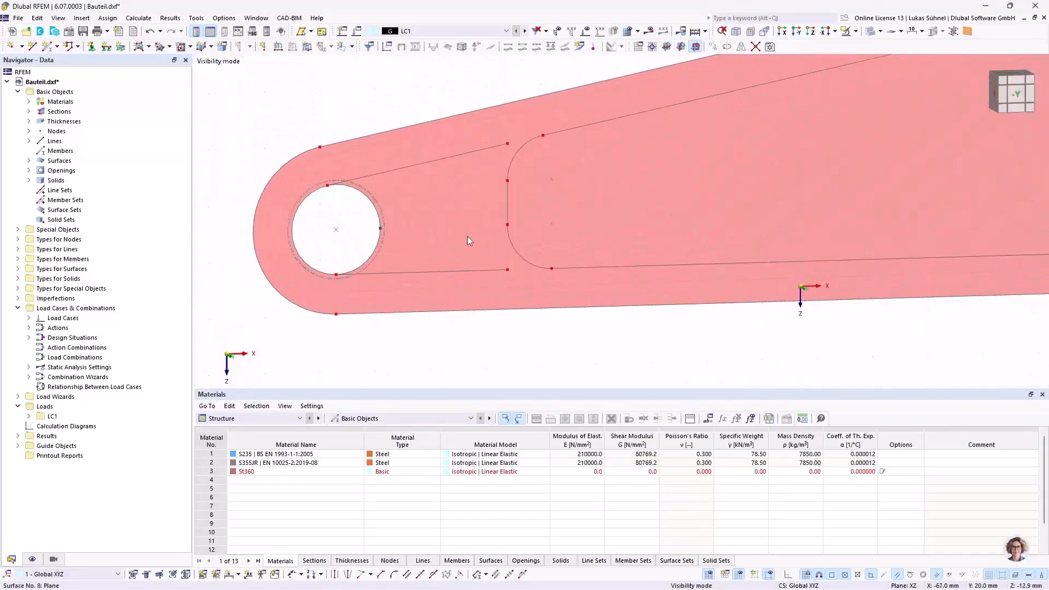
left_click(507, 270)
key("Delete")
left_click(505, 145)
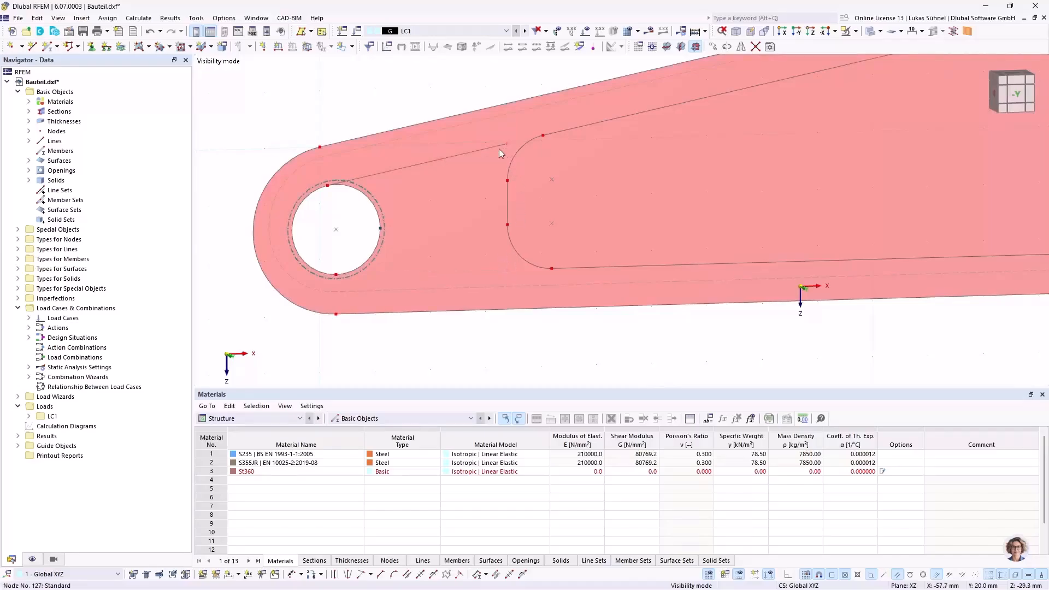
key("Delete")
Delete the leftover offset line piece crossing the large hub's outer ring near the lower leg's outer edge
scroll(289, 151, "down", 1)
scroll(288, 149, "down", 4)
scroll(569, 117, "up", 6)
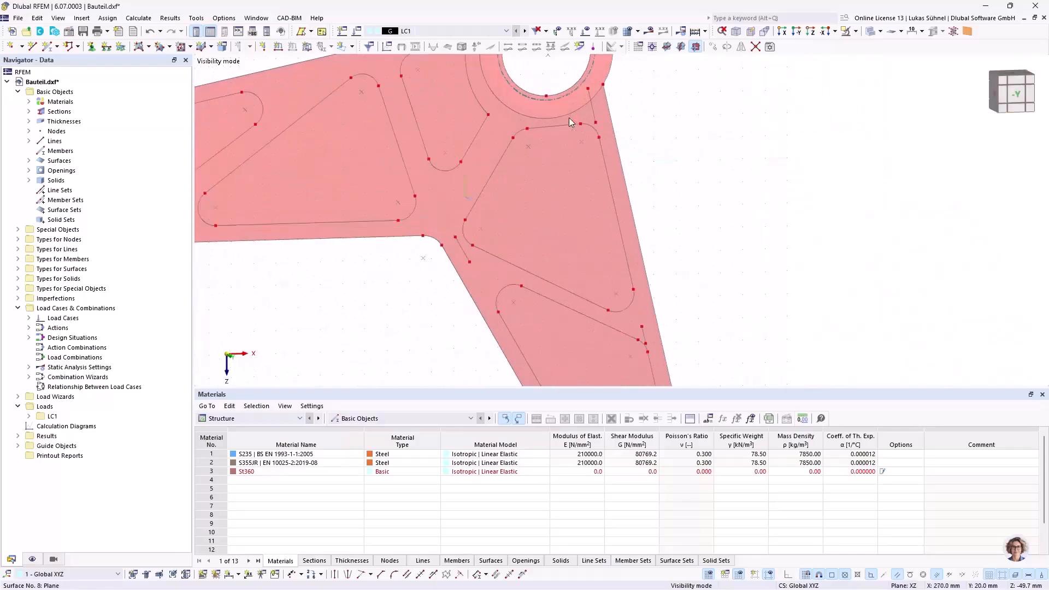
scroll(601, 112, "up", 3)
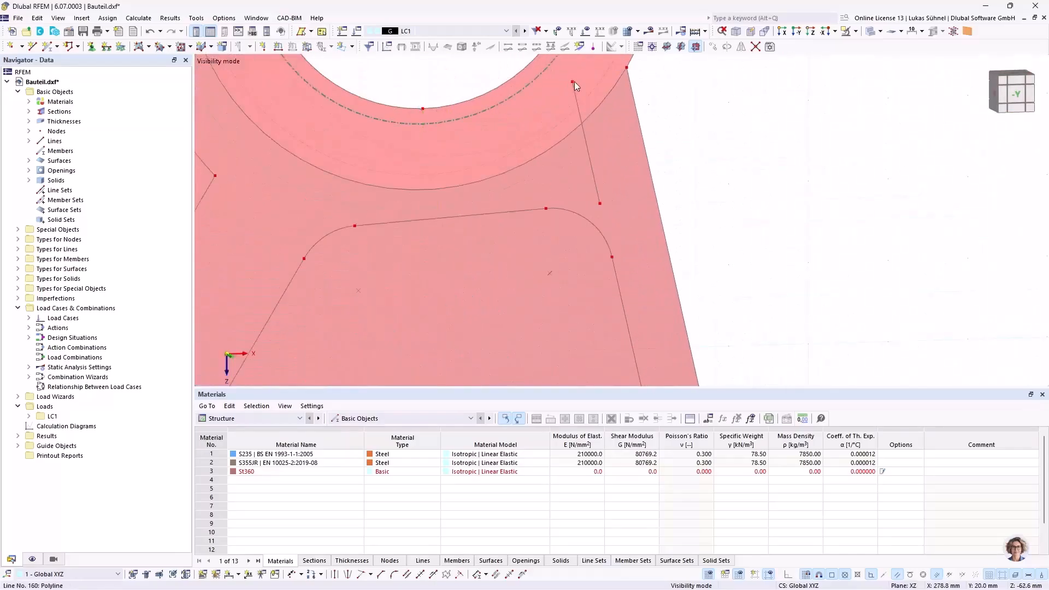
left_click(600, 203)
key("Delete")
Delete the leftover offset line piece and its end nodes at the inner corner between the two arms
scroll(528, 106, "down", 4)
scroll(449, 235, "up", 3)
scroll(398, 207, "up", 3)
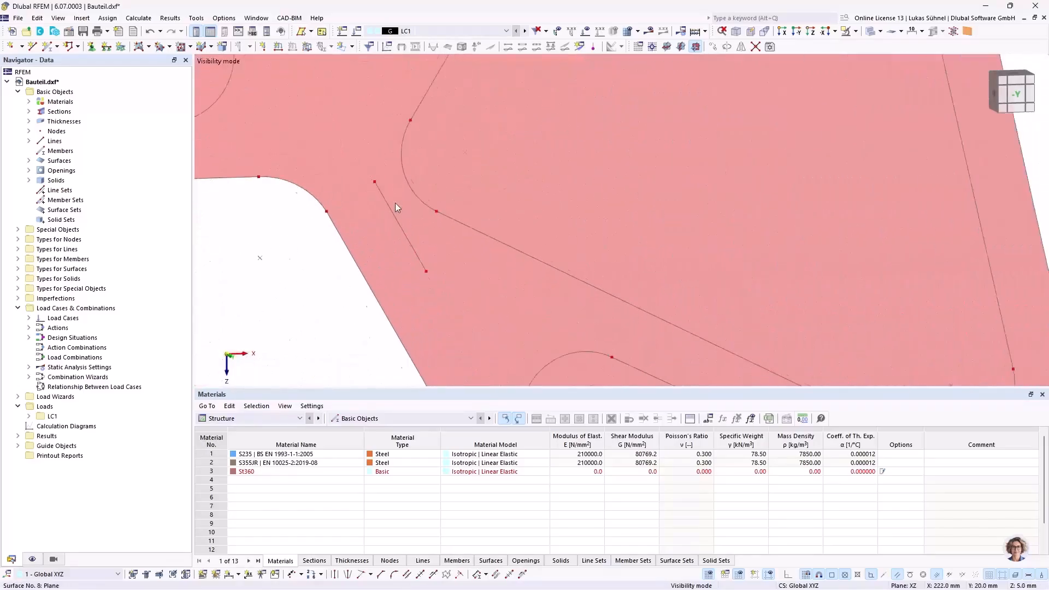
left_click(377, 179)
key("Delete")
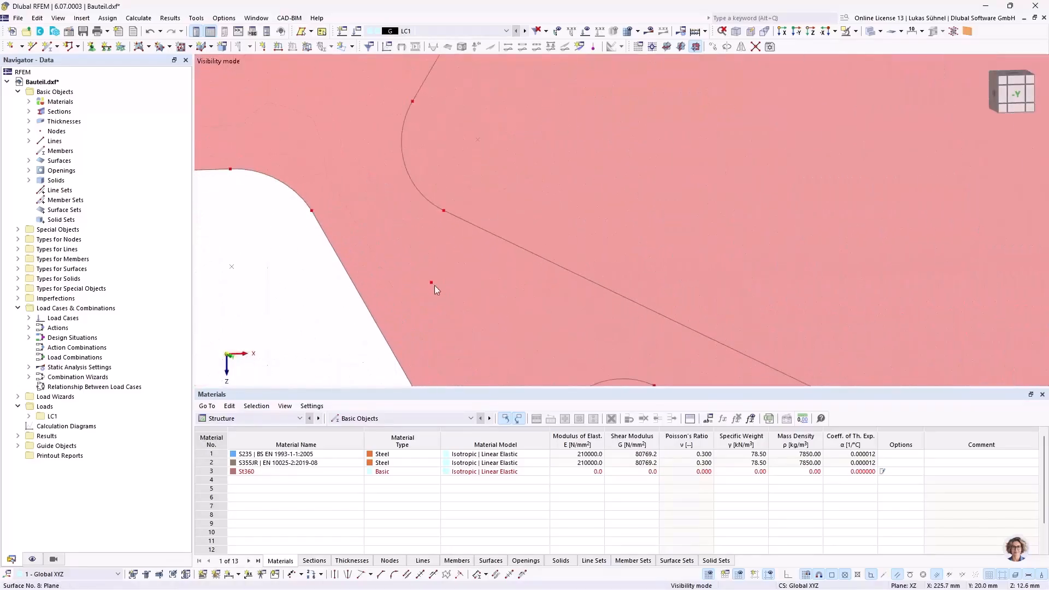
scroll(422, 166, "down", 2)
Delete the leftover offset line piece along the lower leg's outer edge between its two pocket outlines
scroll(568, 256, "down", 2)
scroll(568, 256, "up", 4)
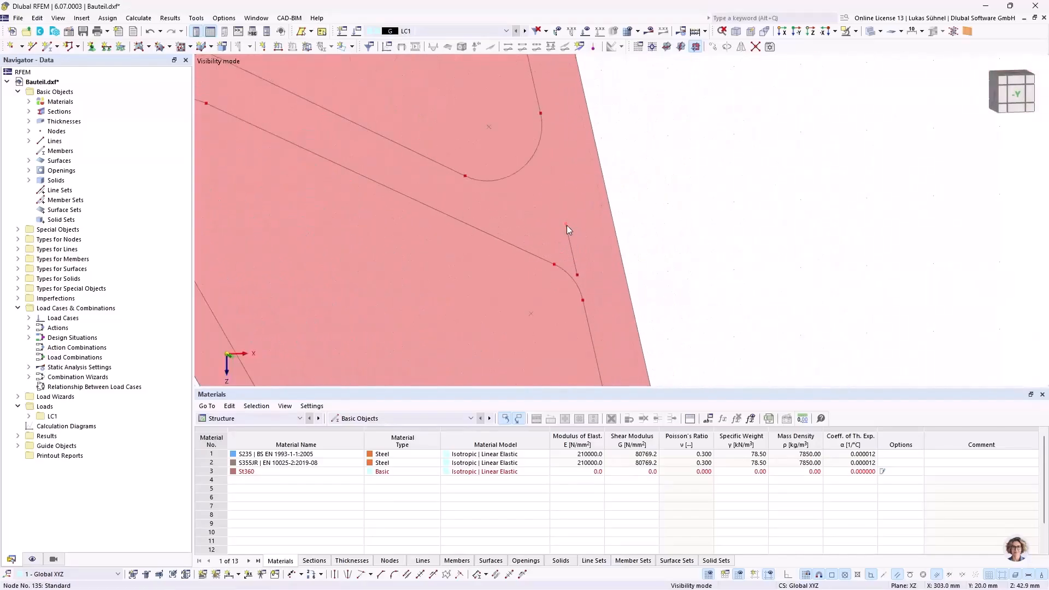
scroll(579, 274, "down", 4)
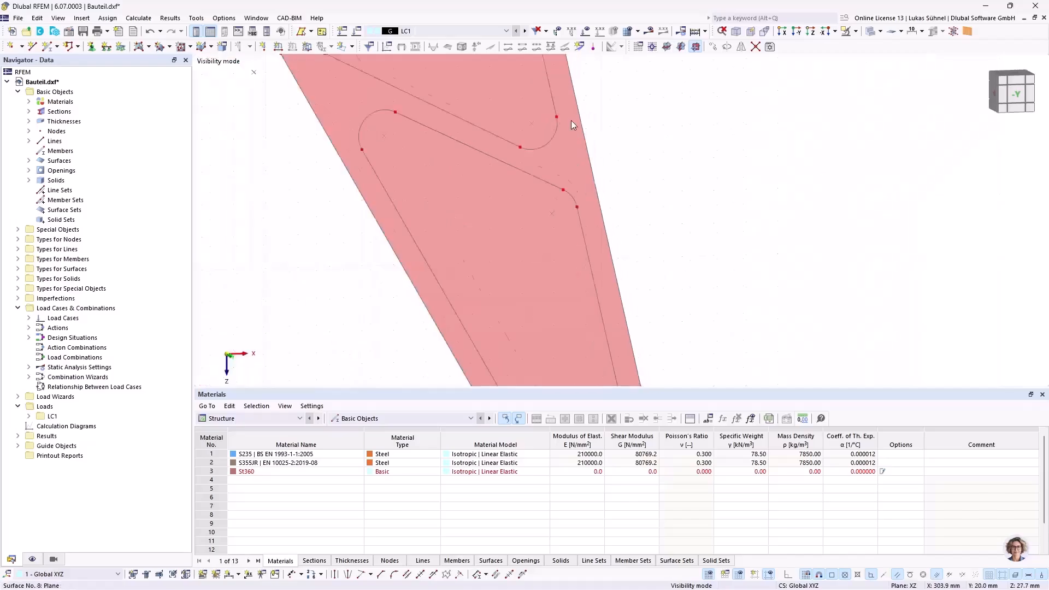
Delete the two leftover offset line pieces between the lower leg's end pocket outline and its small hub
scroll(576, 277, "up", 3)
scroll(575, 277, "up", 2)
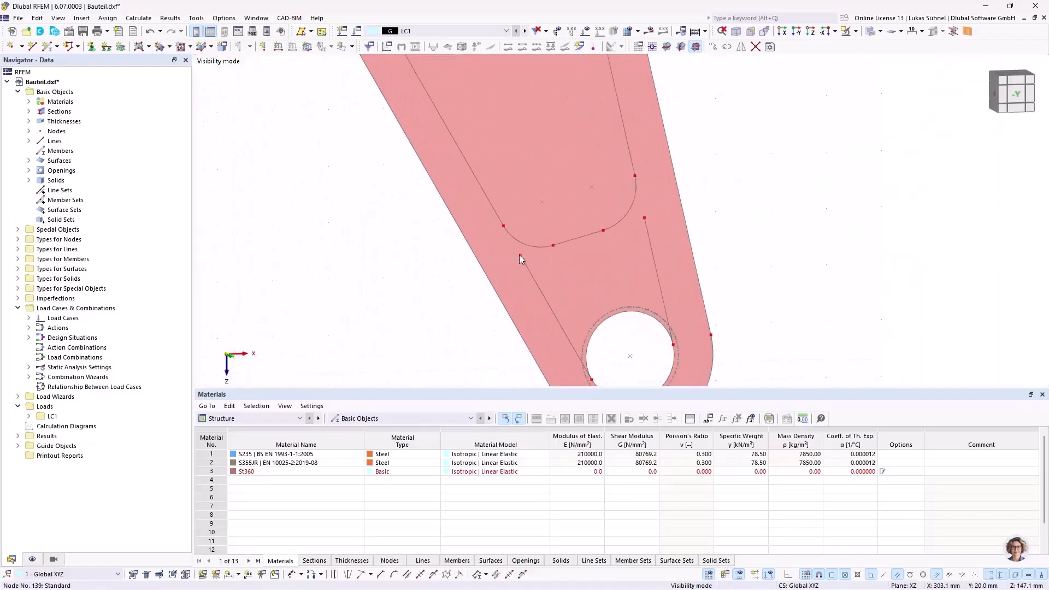
left_click(645, 219)
key("Delete")
Cancel the visibility mode to show the whole solid model again
scroll(709, 304, "down", 6)
middle_click_drag(503, 257, 508, 206, "ctrl")
scroll(478, 198, "up", 3)
scroll(794, 163, "down", 2)
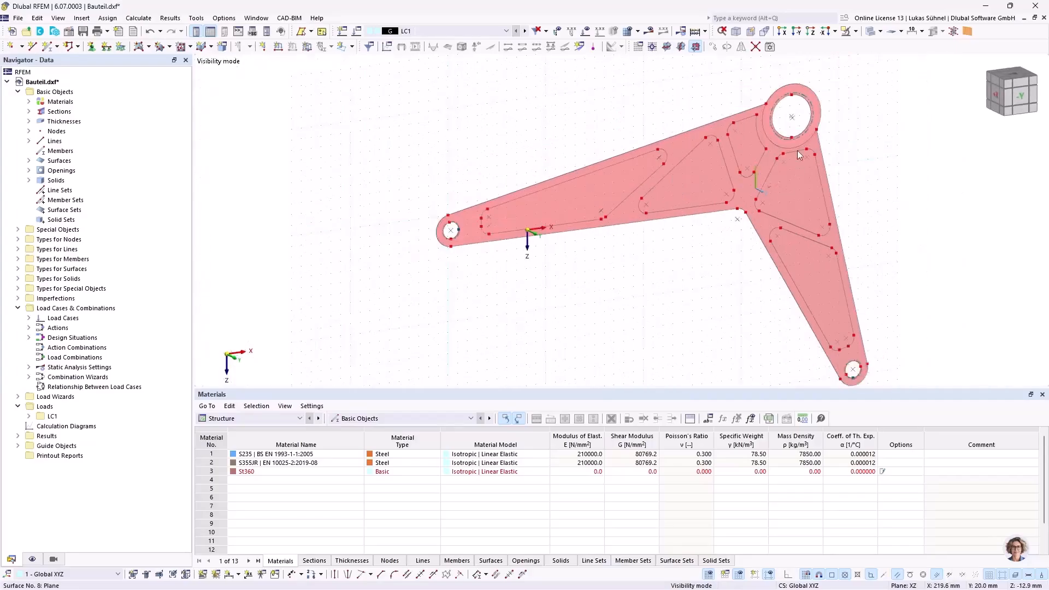
left_click(856, 31)
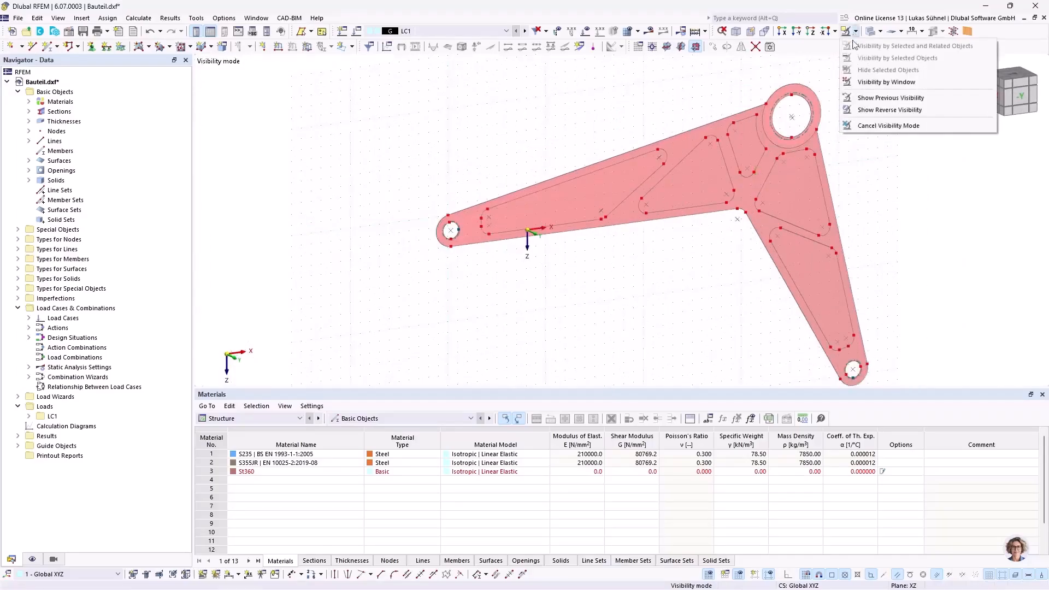
left_click(862, 127)
Run the model check for identical nodes and unite the nodes/supports of the found group, deleting unused nodes
middle_click_drag(872, 174, 399, 217)
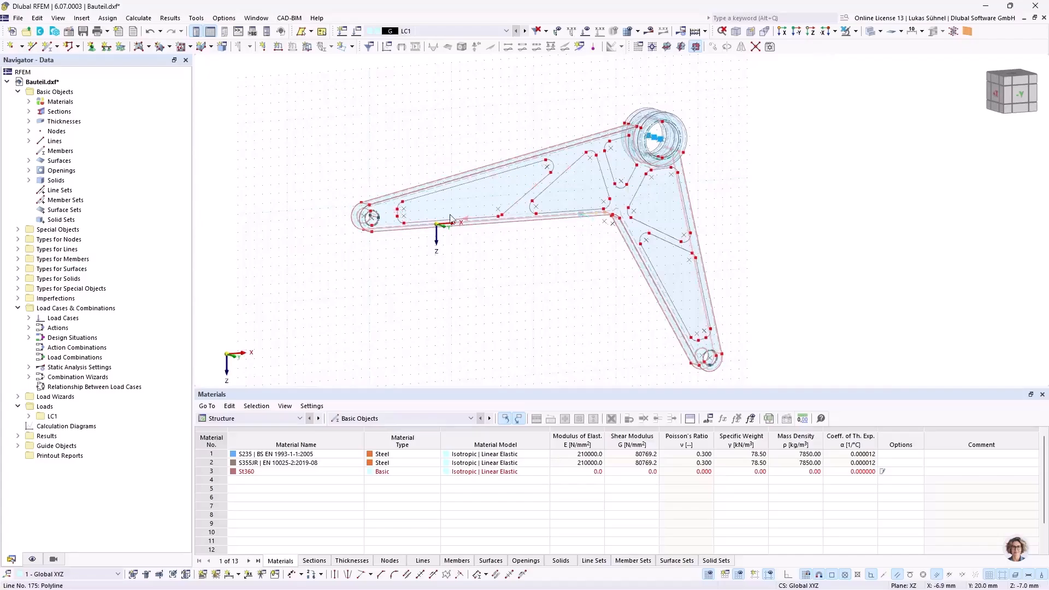
middle_click_drag(533, 259, 411, 165, "ctrl")
scroll(476, 213, "up", 5)
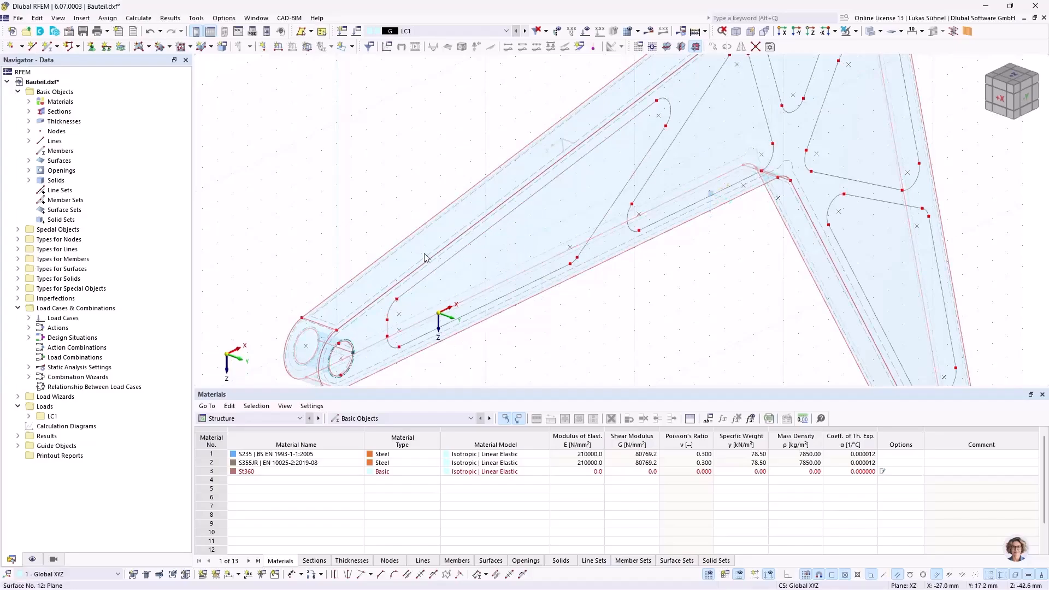
scroll(541, 266, "down", 5)
middle_click_drag(543, 268, 523, 276)
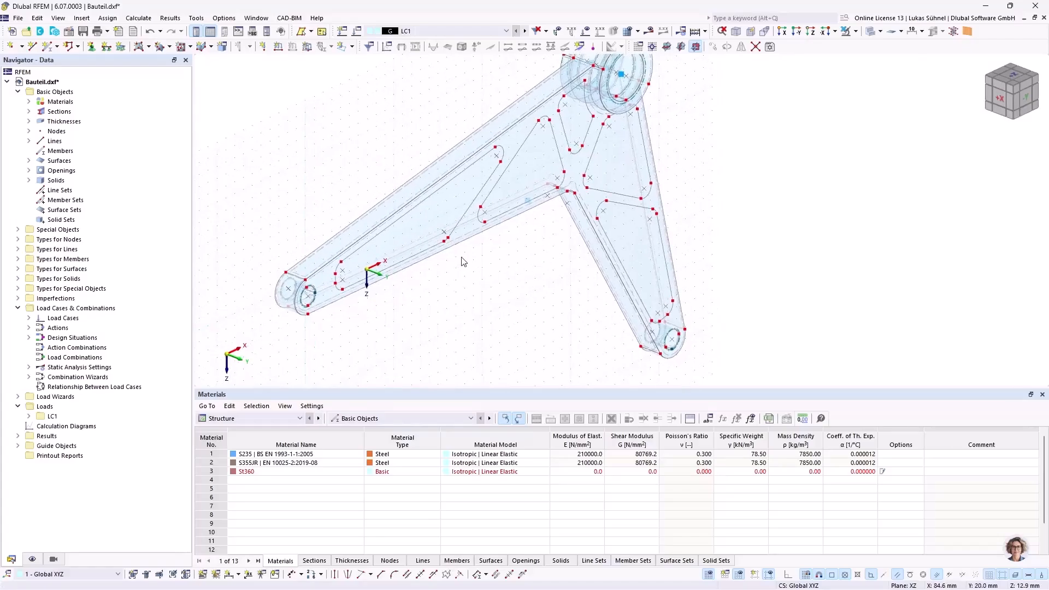
middle_click_drag(510, 262, 464, 257, "ctrl")
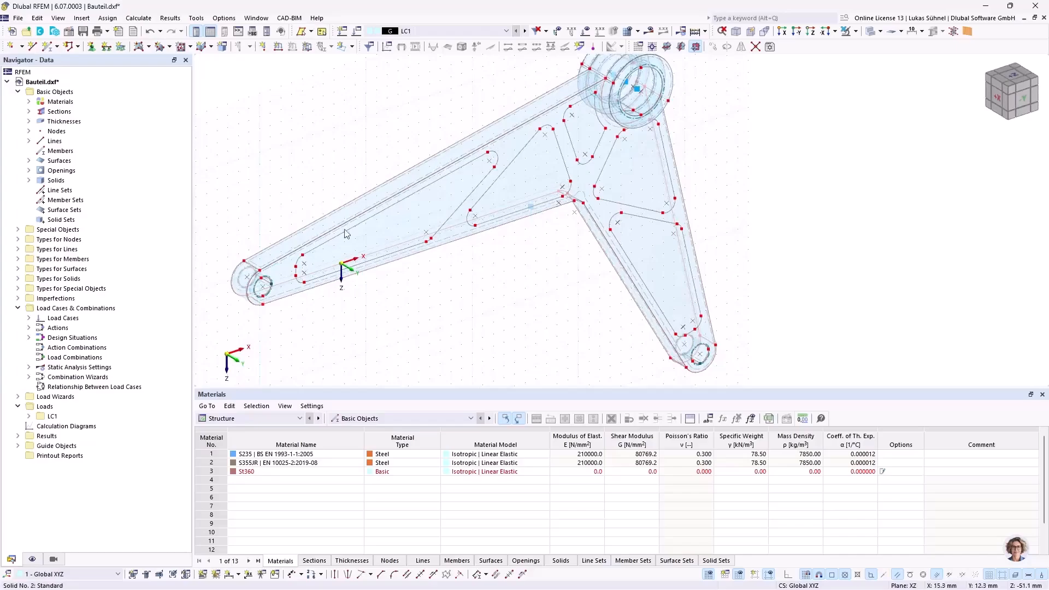
middle_click_drag(551, 256, 519, 263)
left_click(196, 18)
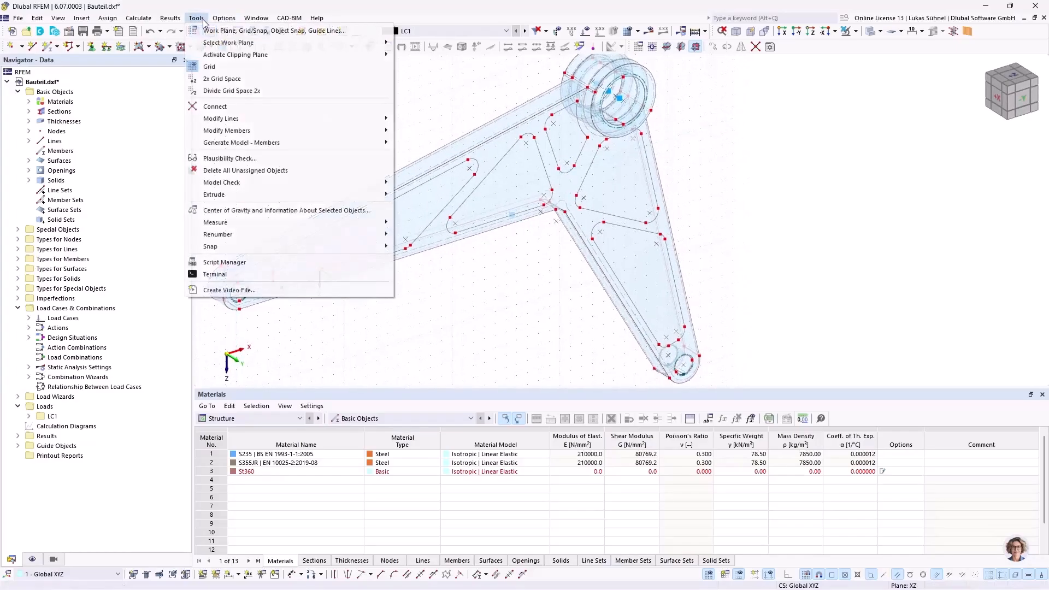
mouse_move(355, 182)
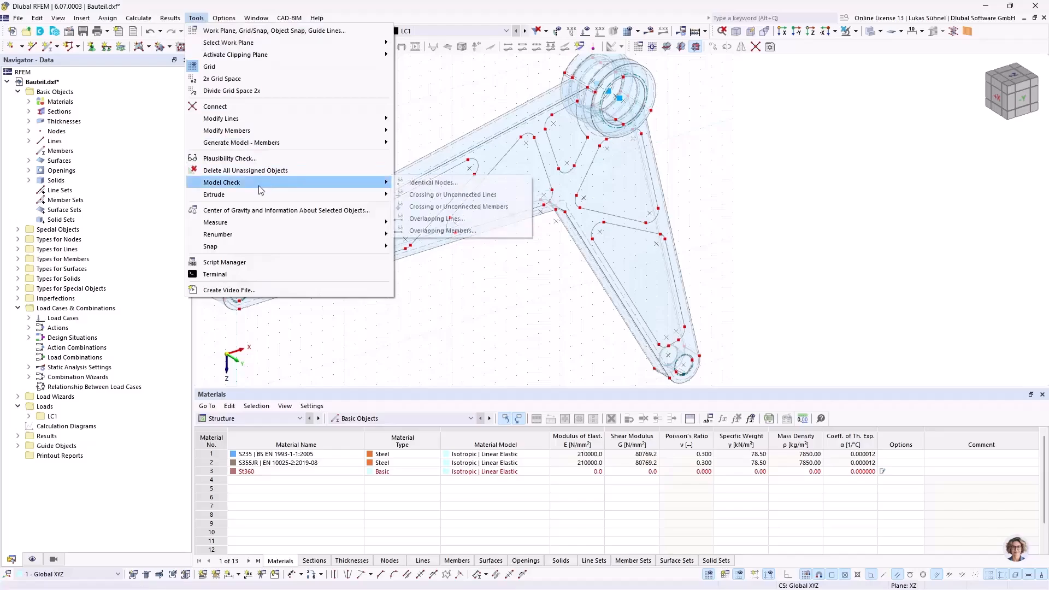
left_click(414, 184)
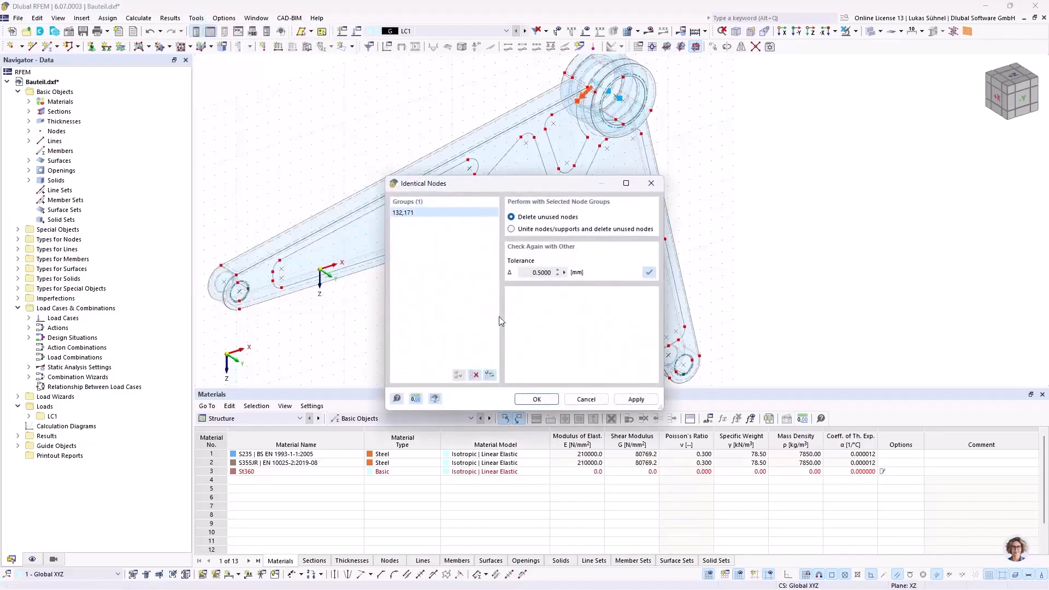
left_click(521, 230)
left_click(535, 399)
Connect the lines and surfaces of the whole model at their intersections
middle_click_drag(752, 211, 704, 160)
scroll(704, 159, "down", 3)
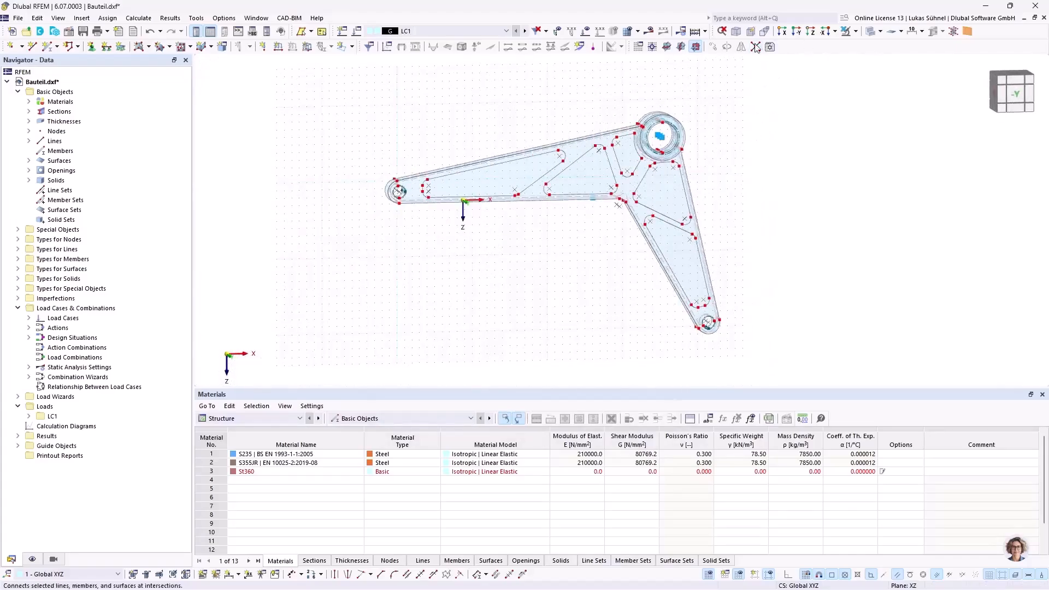
left_click_drag(335, 114, 853, 344)
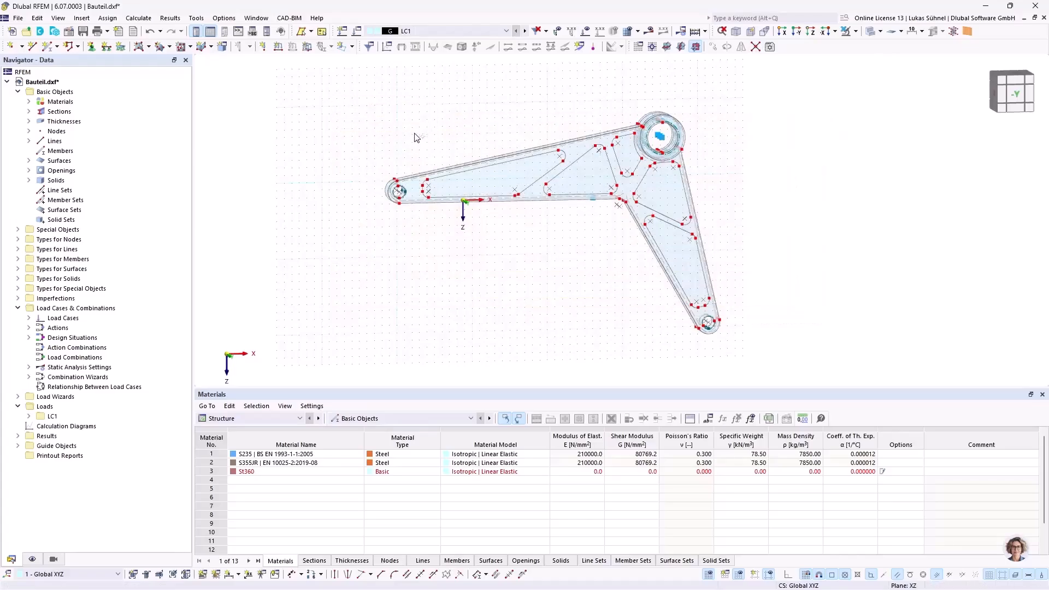
Create plane surfaces with stiffness type Without Thickness inside all five closed pocket outlines by selecting their boundaries
middle_click_drag(350, 117, 362, 145, "ctrl")
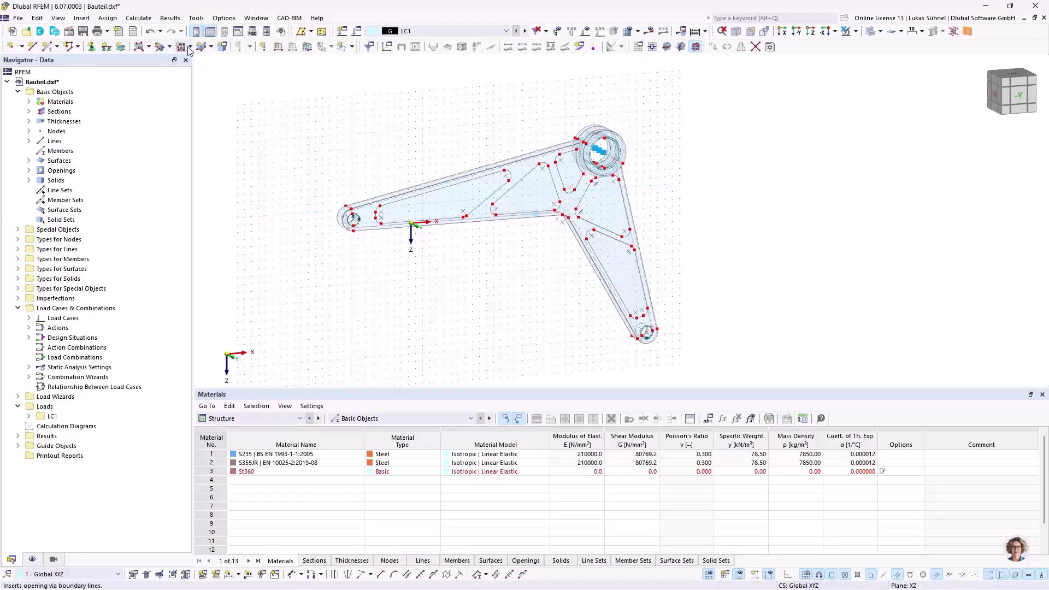
left_click(149, 47)
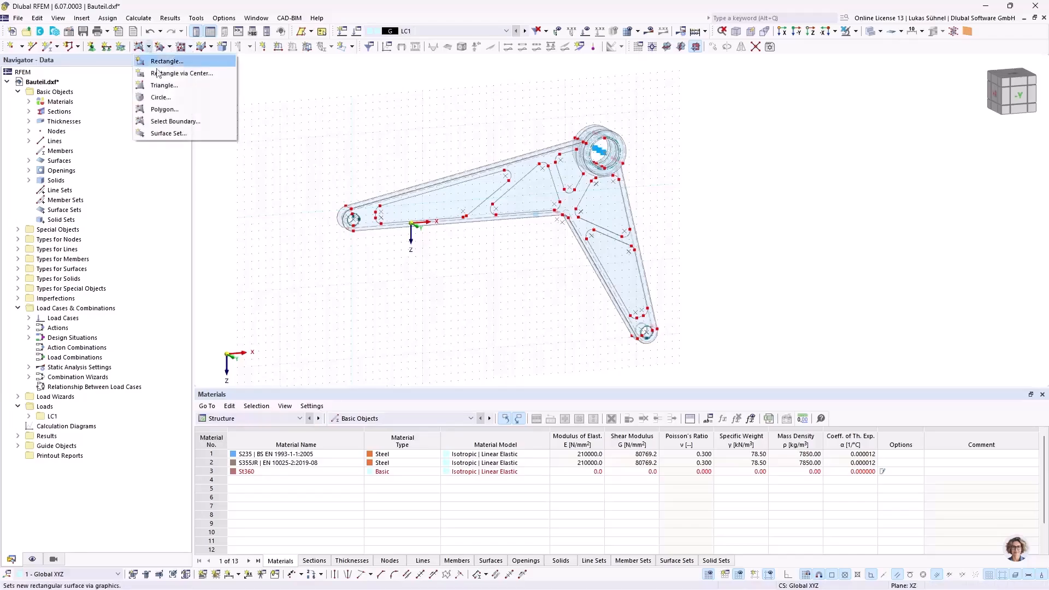
left_click(172, 131)
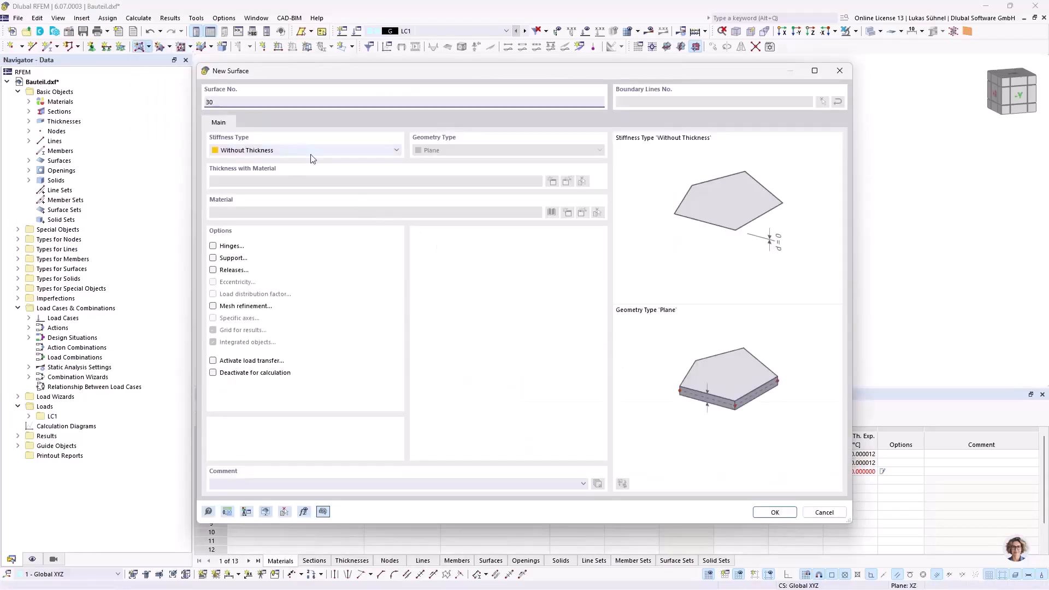
left_click(770, 512)
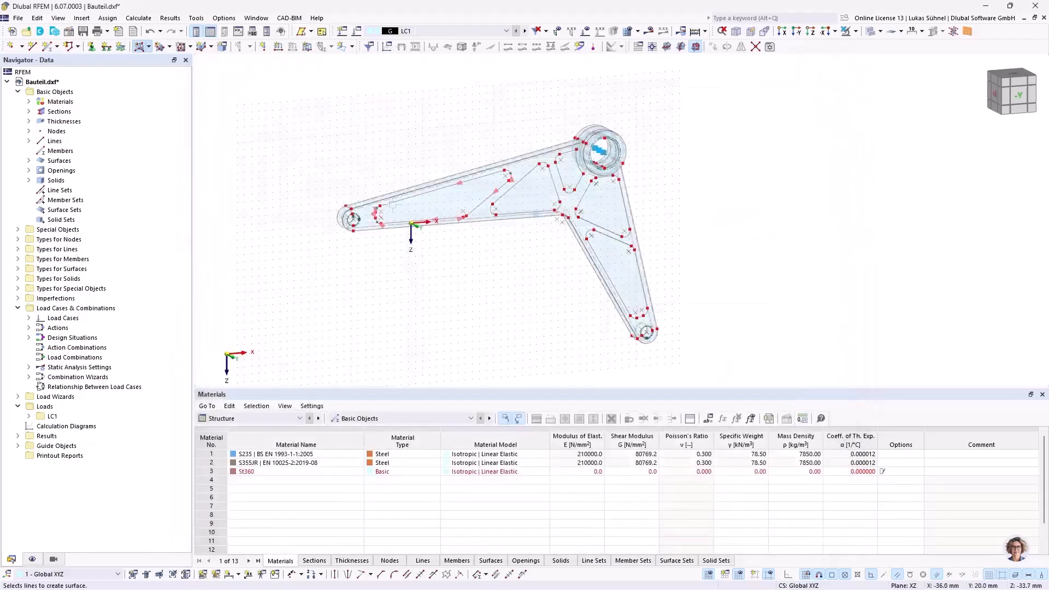
left_click(391, 212)
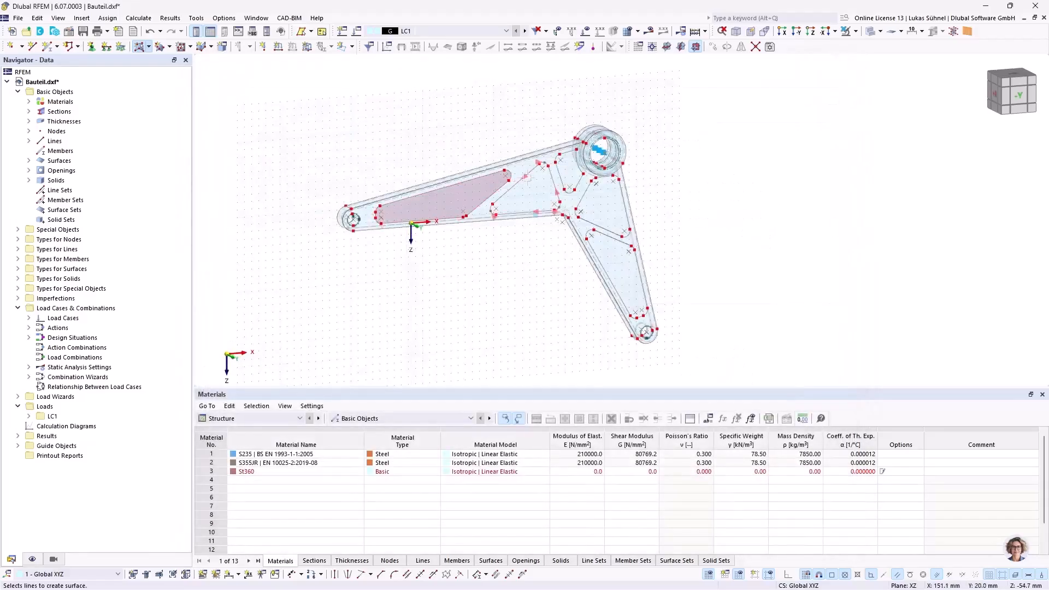
left_click(526, 180)
left_click(563, 169)
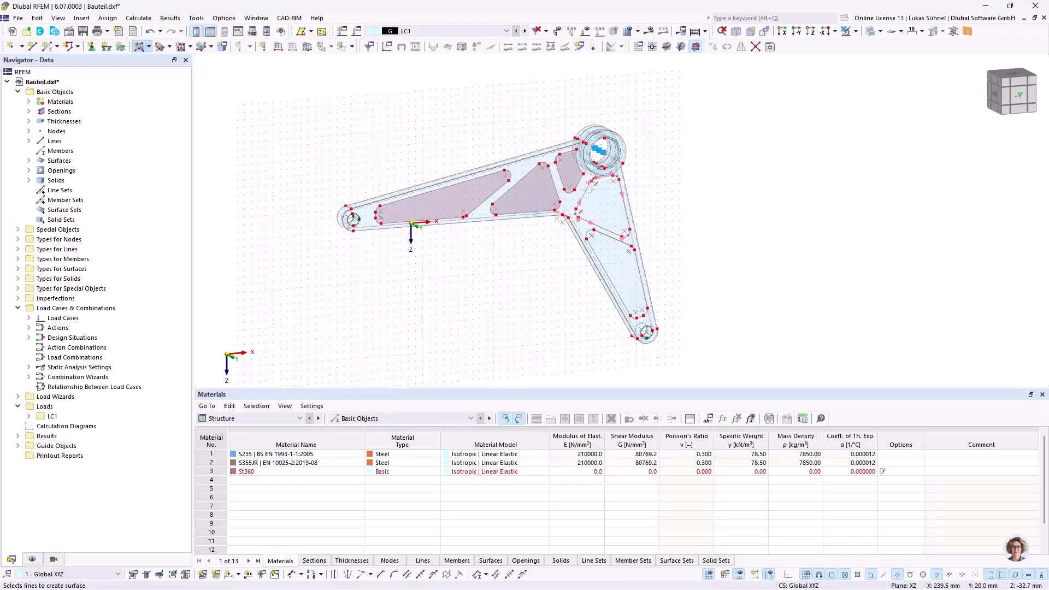
left_click(594, 194)
left_click(605, 232)
Connect the entire model again, including the new pocket surfaces, and end the Connect command
middle_click_drag(543, 258, 446, 265, "ctrl")
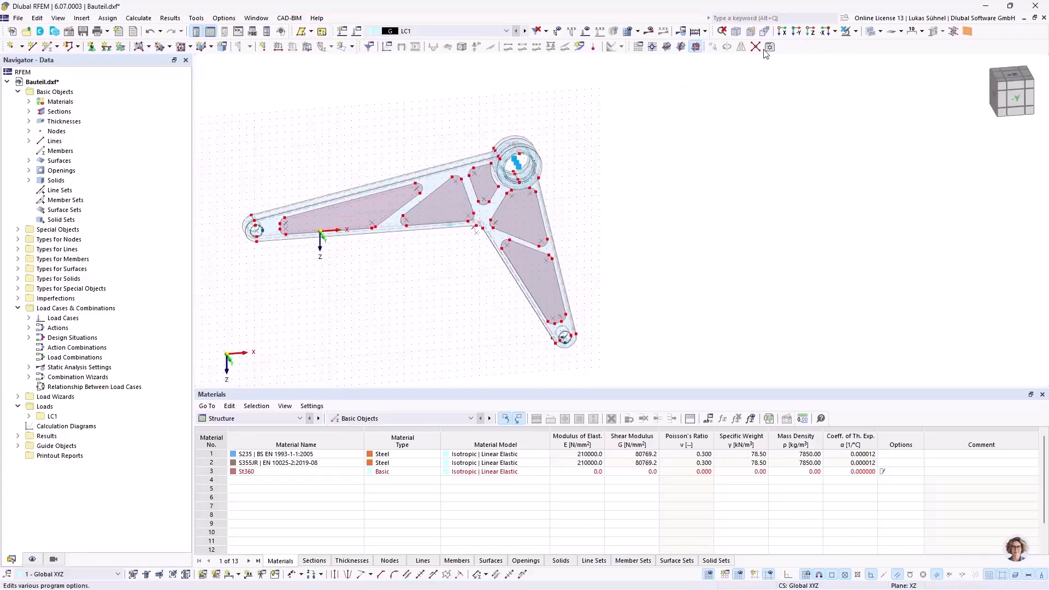
left_click_drag(203, 129, 717, 378)
middle_click_drag(362, 284, 459, 285)
right_click(459, 285)
left_click(476, 275)
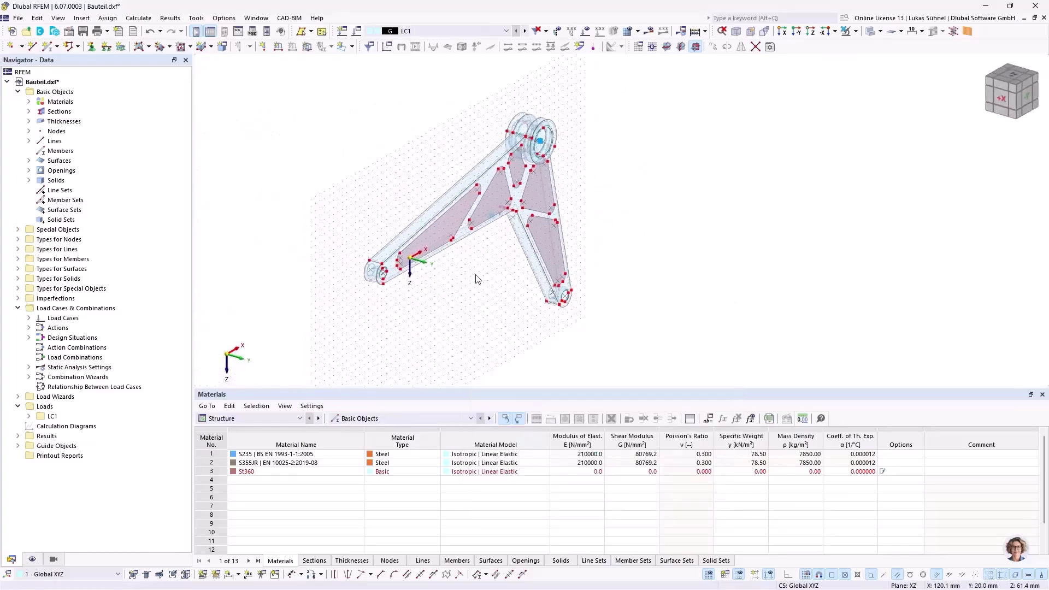
Set up a Move/Copy of the five pocket surfaces that creates one copy displaced -7 mm in Y
scroll(451, 228, "up", 3)
left_click(453, 216)
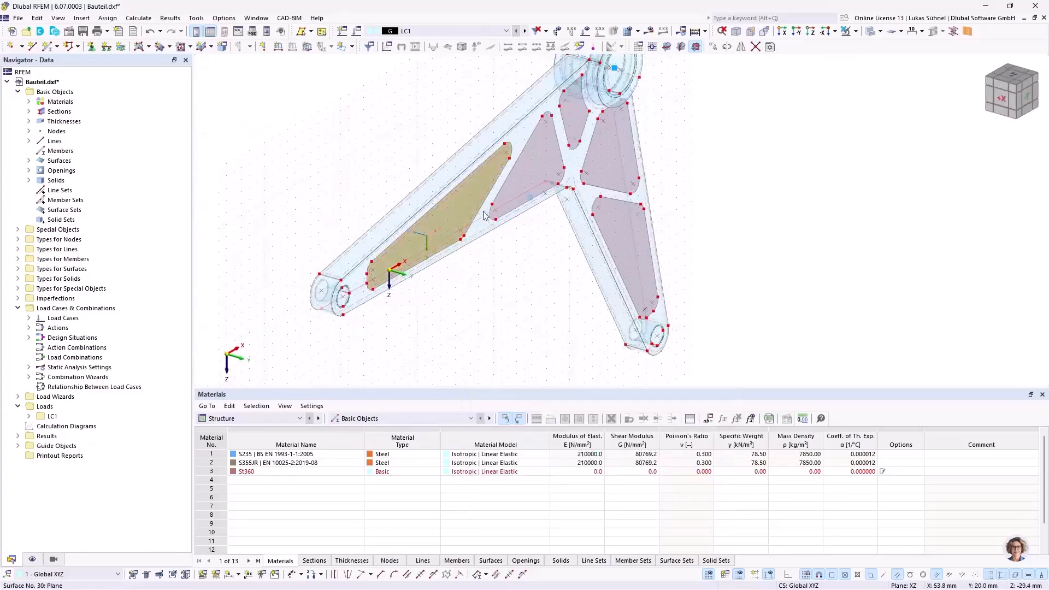
left_click(541, 175)
left_click(577, 119)
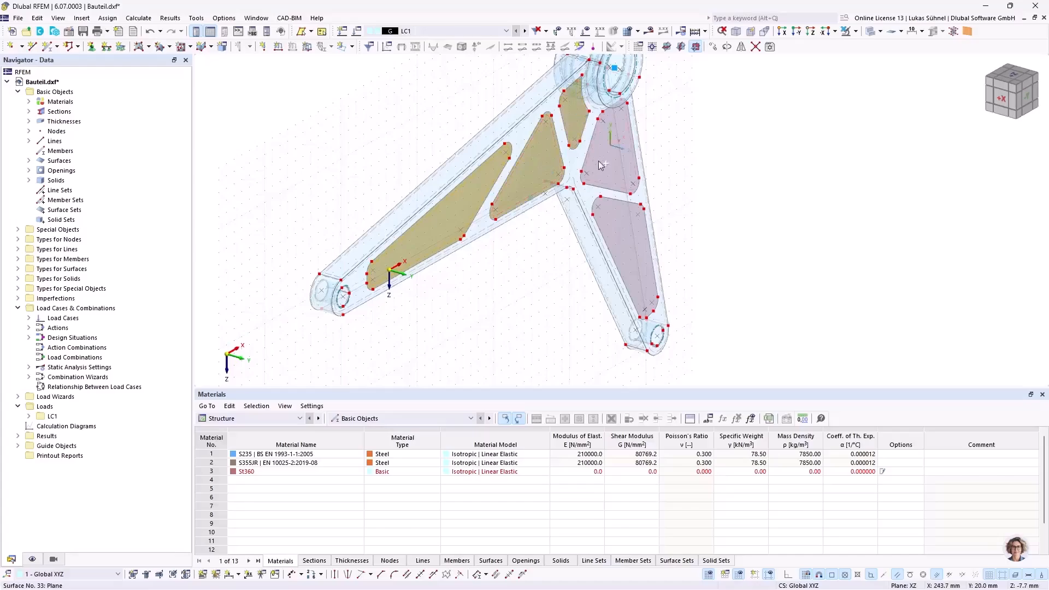
left_click(599, 161)
left_click(609, 228)
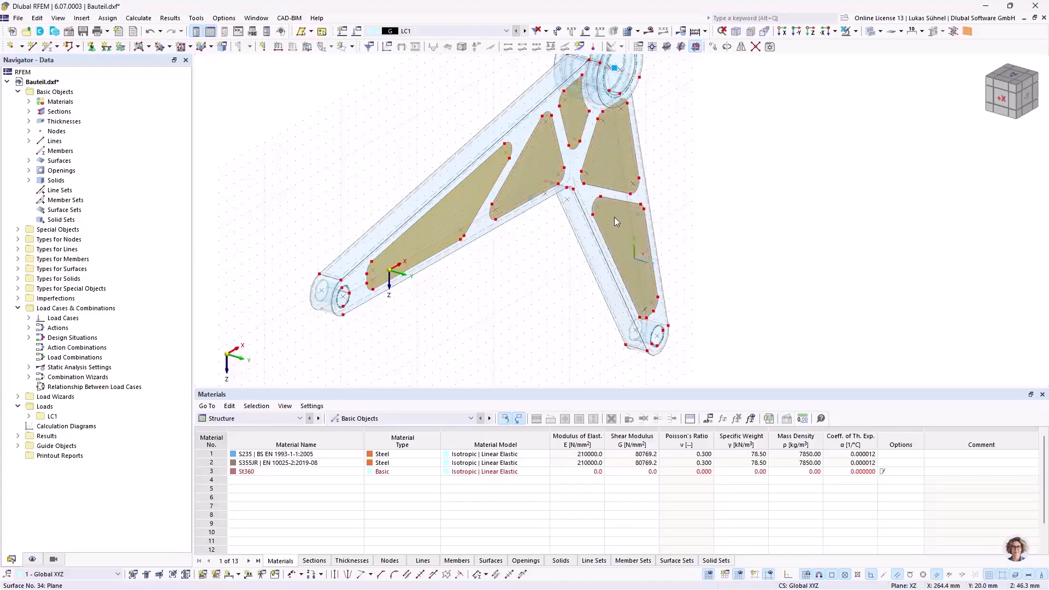
right_click(615, 218)
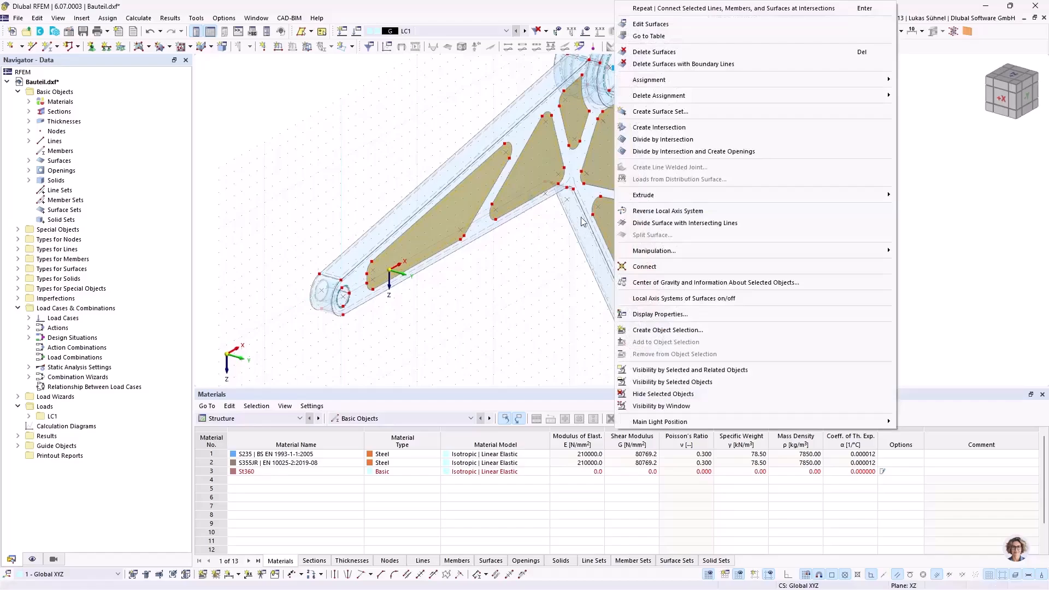
mouse_move(649, 256)
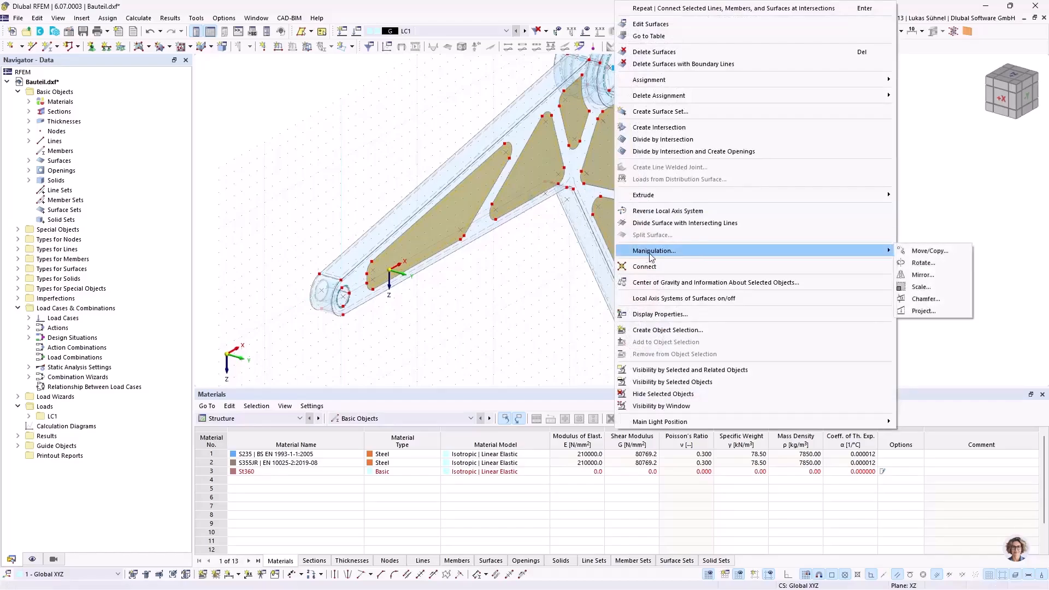
left_click(931, 251)
left_click(377, 205)
left_click_drag(563, 162, 822, 116)
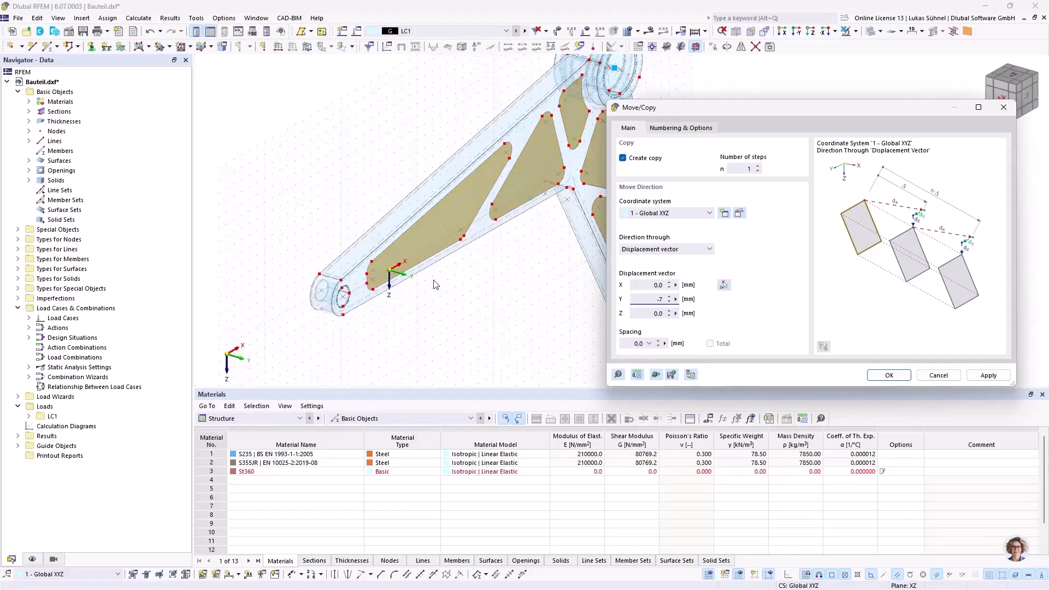
Activate step links that link surfaces with a solid, using solid 2 as the template, and create the copied pocket surfaces
left_click(660, 129)
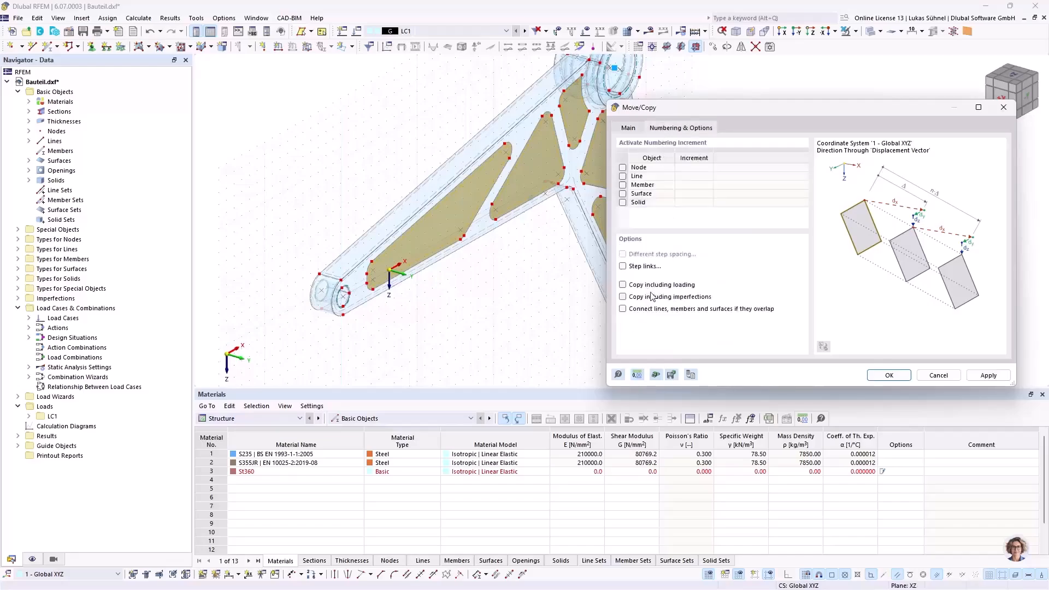
left_click(627, 267)
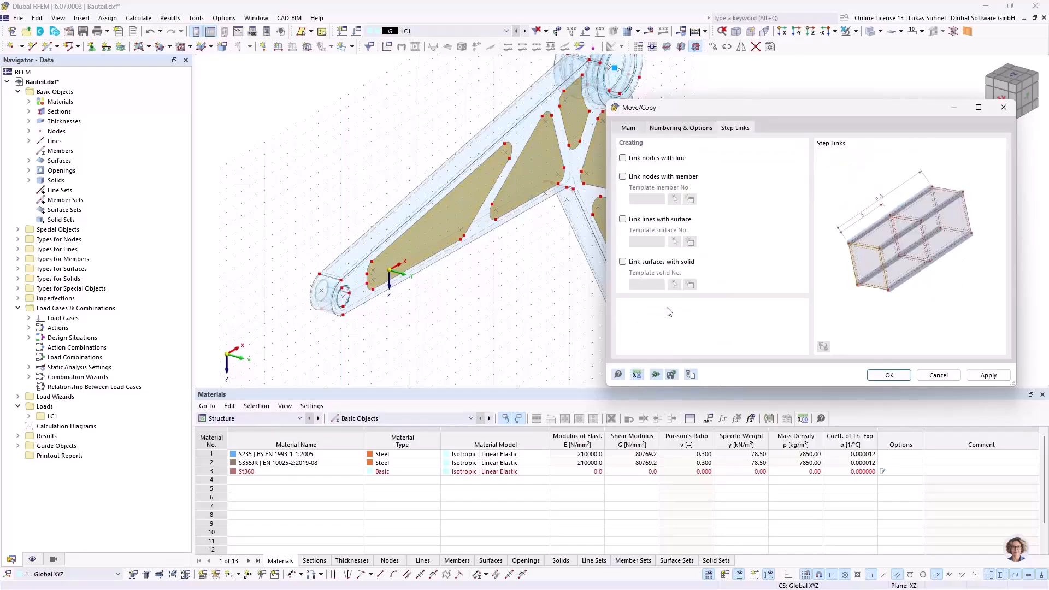
left_click(643, 265)
left_click(675, 285)
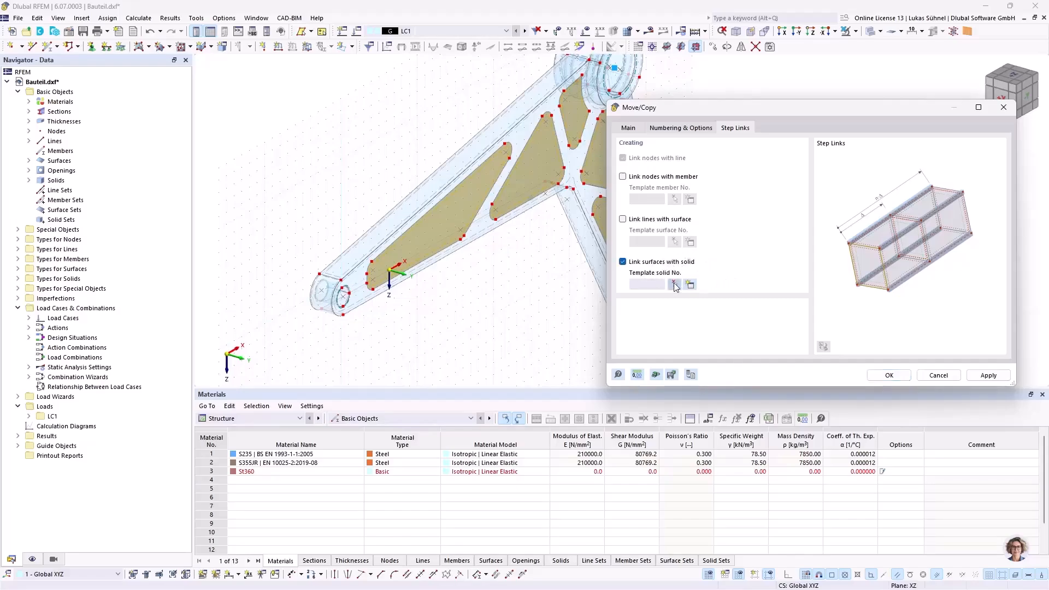
left_click(579, 172)
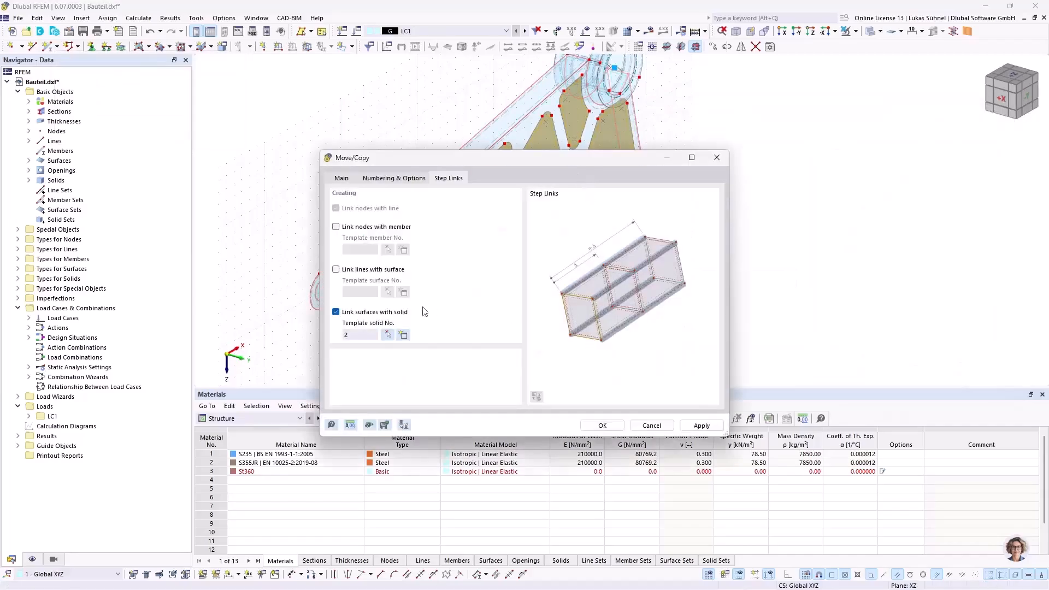
left_click_drag(441, 166, 681, 120)
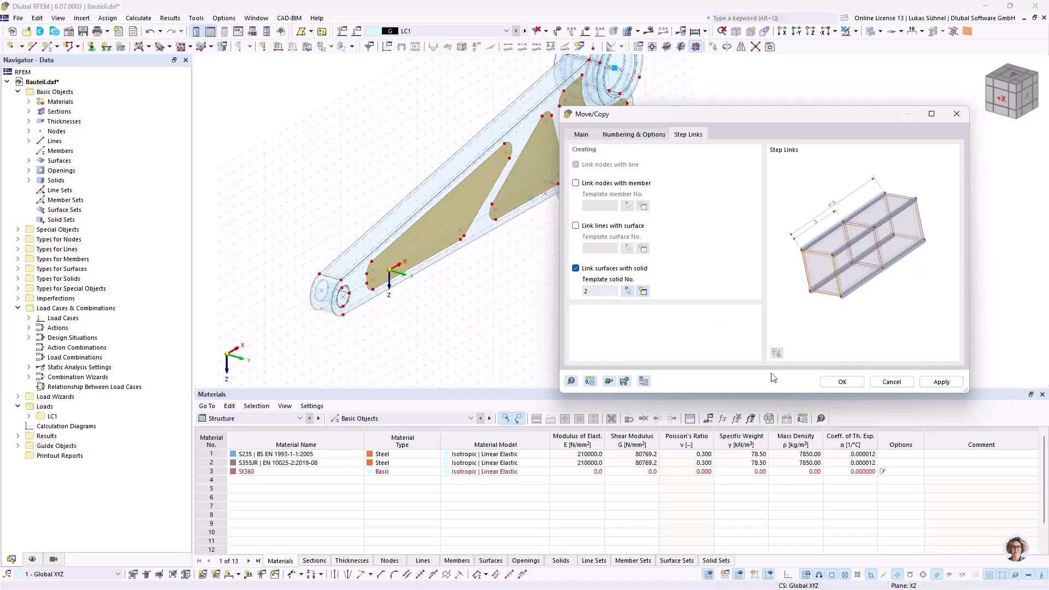
left_click(842, 381)
middle_click_drag(454, 297, 434, 278, "ctrl")
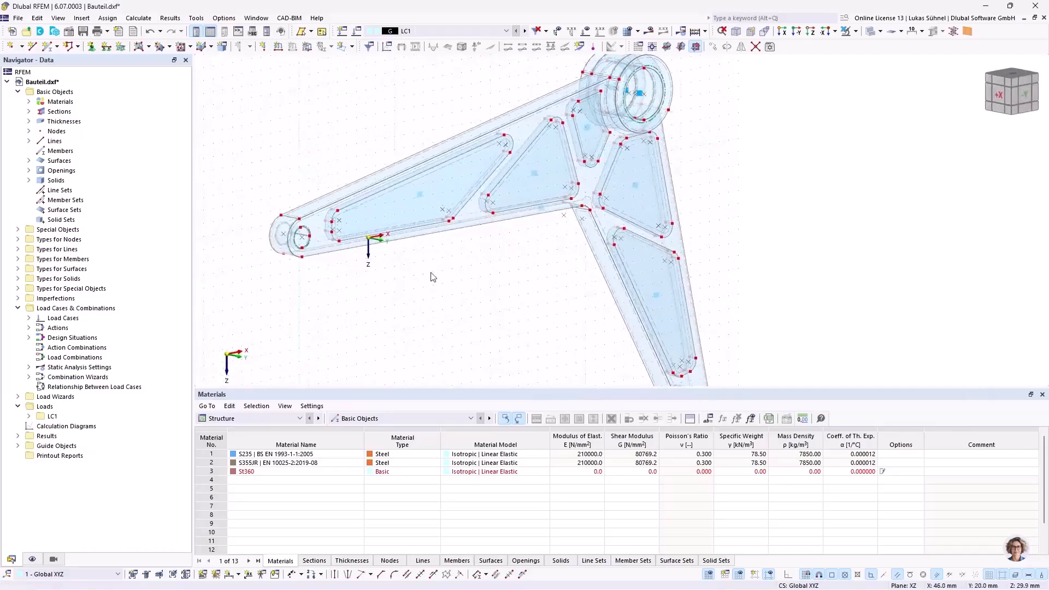
Display the model as a wireframe and start the Mirror command on the five pocket solids
left_click(874, 33)
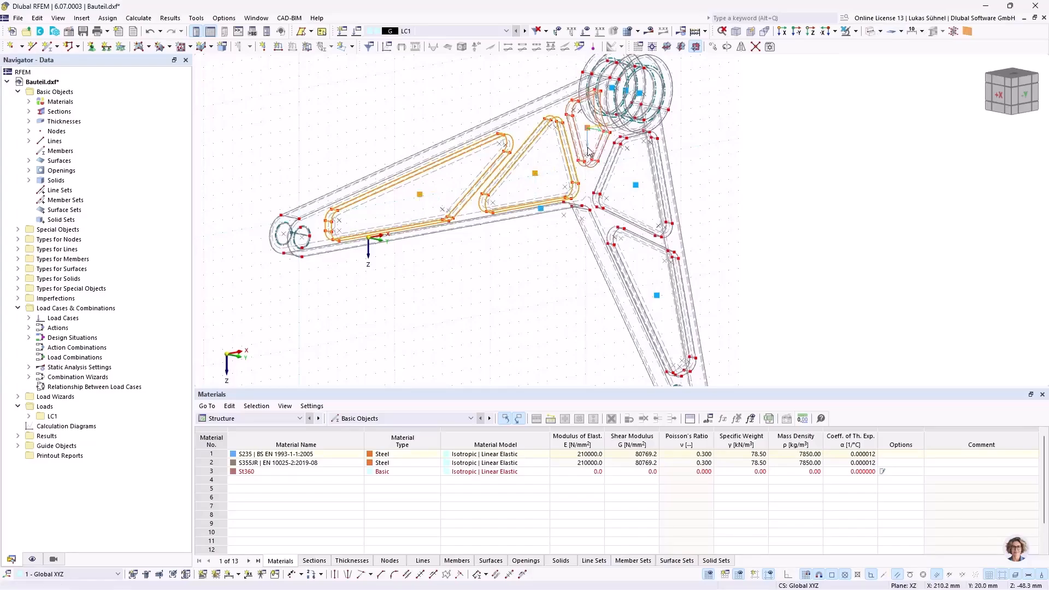
left_click(639, 189)
middle_click_drag(659, 300, 452, 272, "ctrl")
scroll(452, 272, "up", 3)
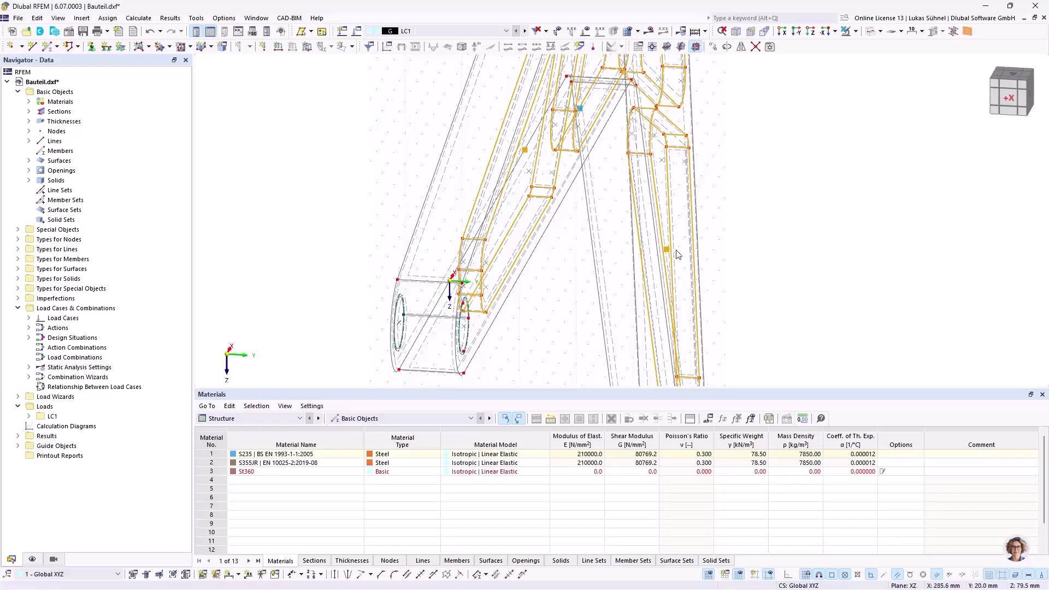
middle_click_drag(727, 239, 683, 246, "ctrl")
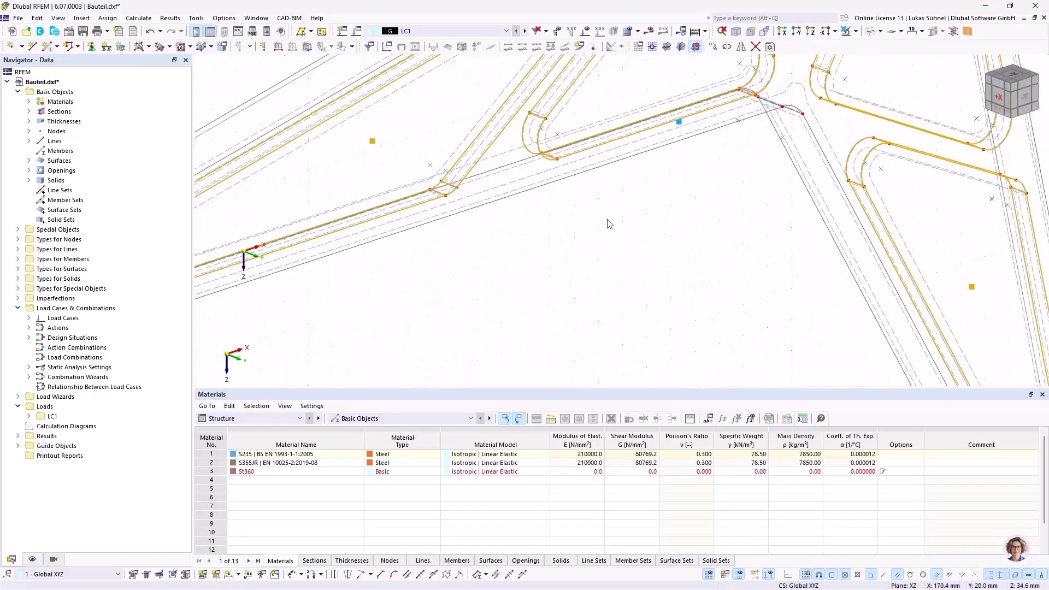
right_click(373, 143)
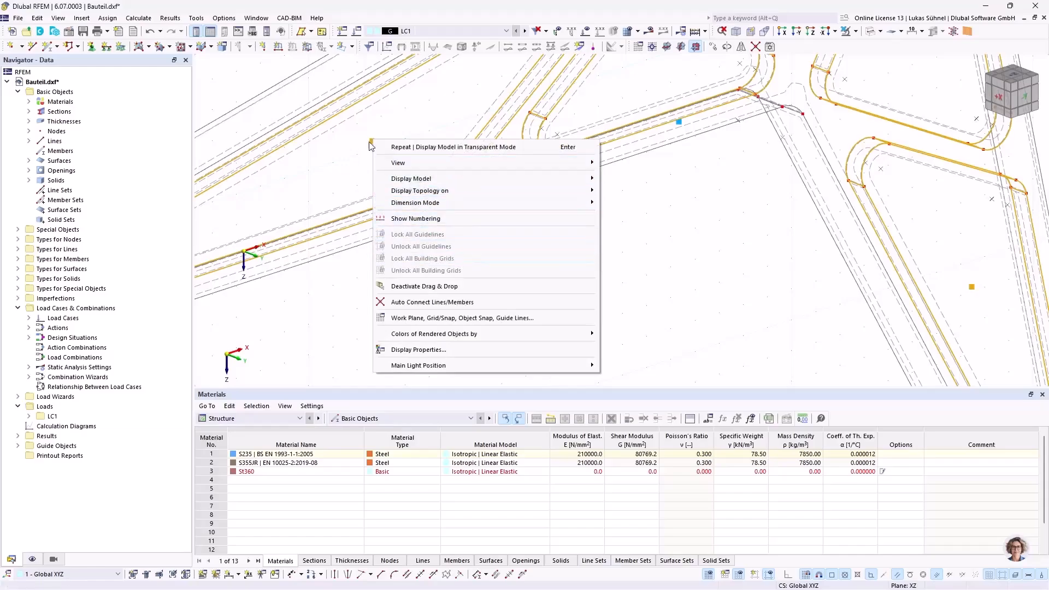
right_click(372, 142)
mouse_move(453, 270)
left_click(651, 296)
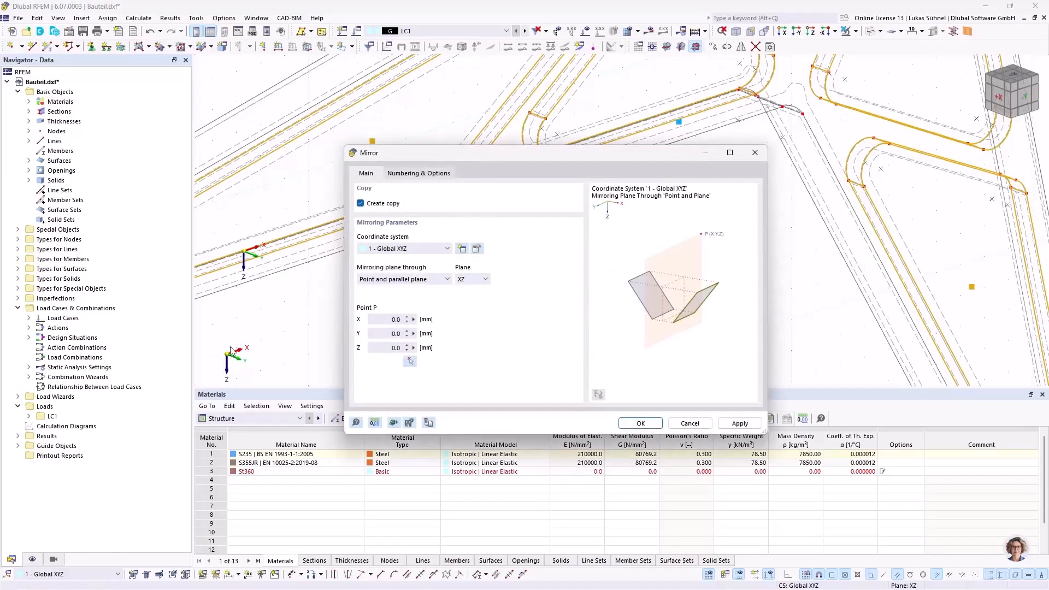
Mirror a copy of the pocket solids about the XZ plane through the midpoint of the thickness edge at the long arm's end
left_click(409, 360)
scroll(416, 284, "down", 5)
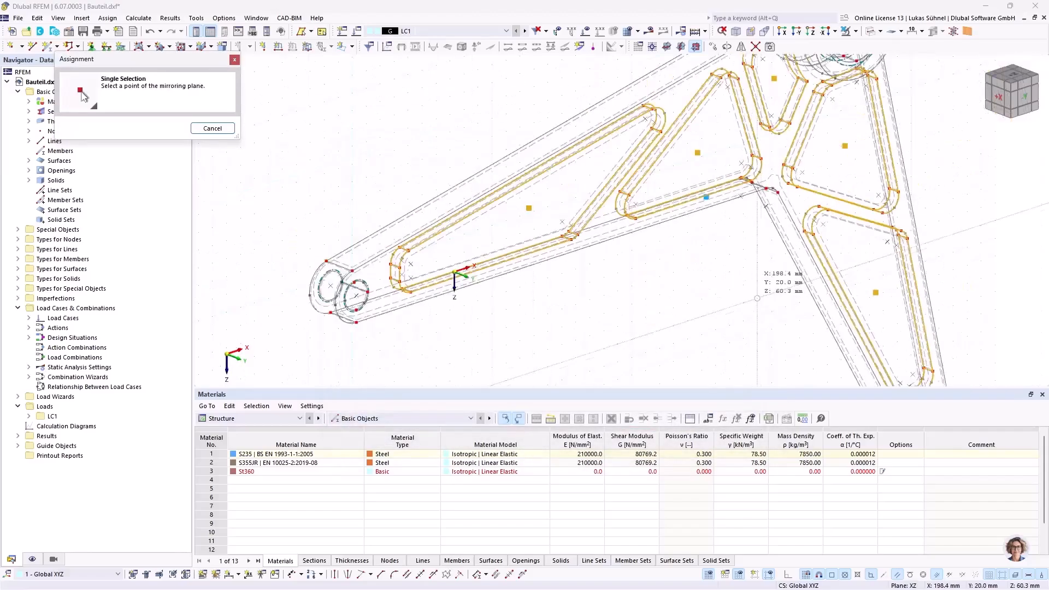
scroll(418, 263, "up", 5)
scroll(419, 262, "up", 8)
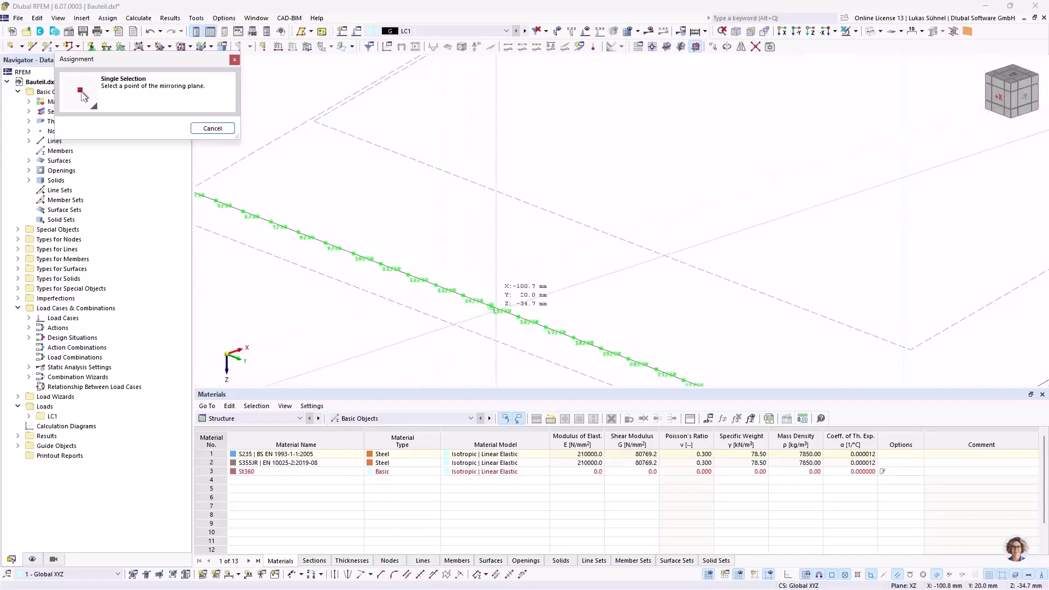
left_click(491, 306)
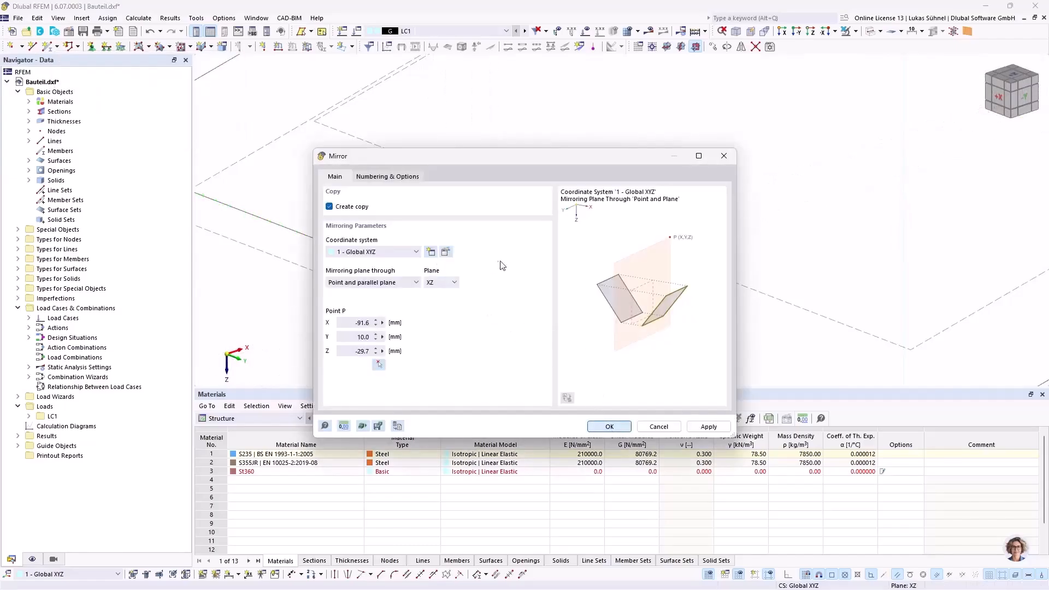
key("Return")
scroll(485, 259, "down", 10)
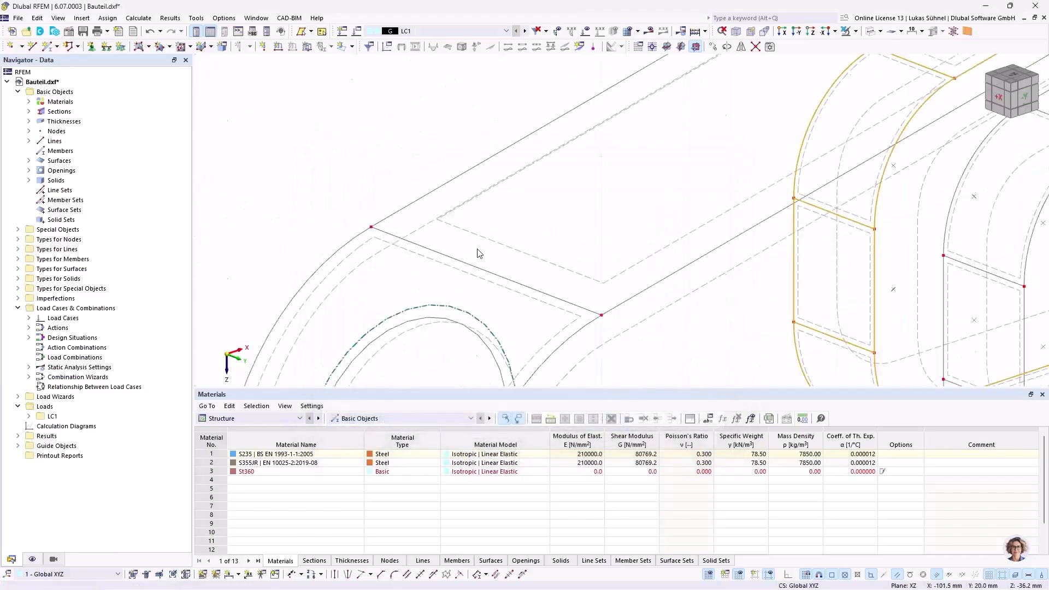
middle_click_drag(432, 214, 383, 204, "ctrl")
left_click(488, 265)
middle_click_drag(600, 257, 436, 266)
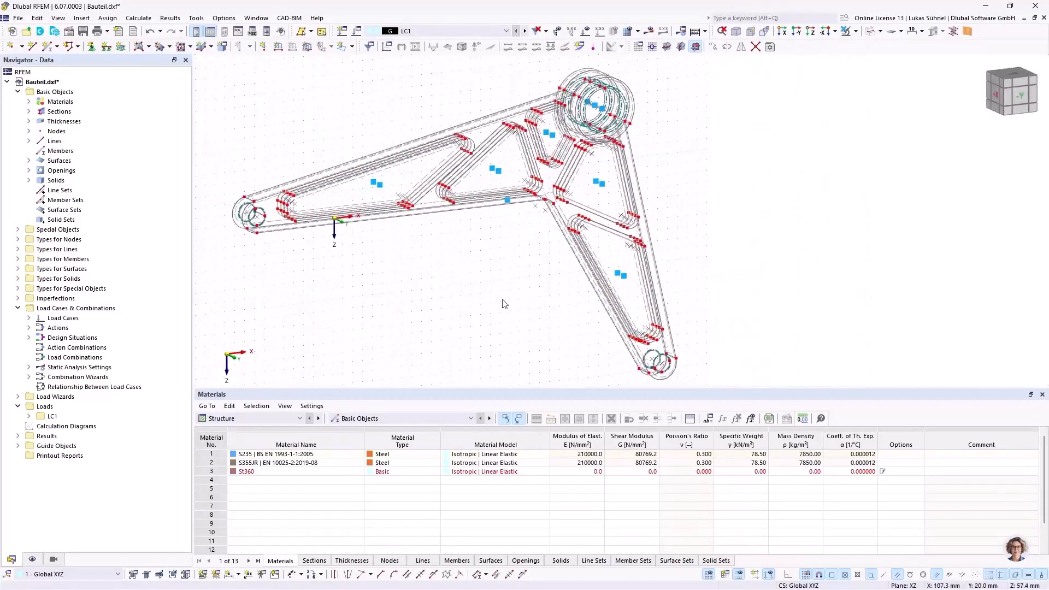
Turn off snapping to parts of a line in the Standard object snap settings
right_click(875, 577)
left_click(890, 566)
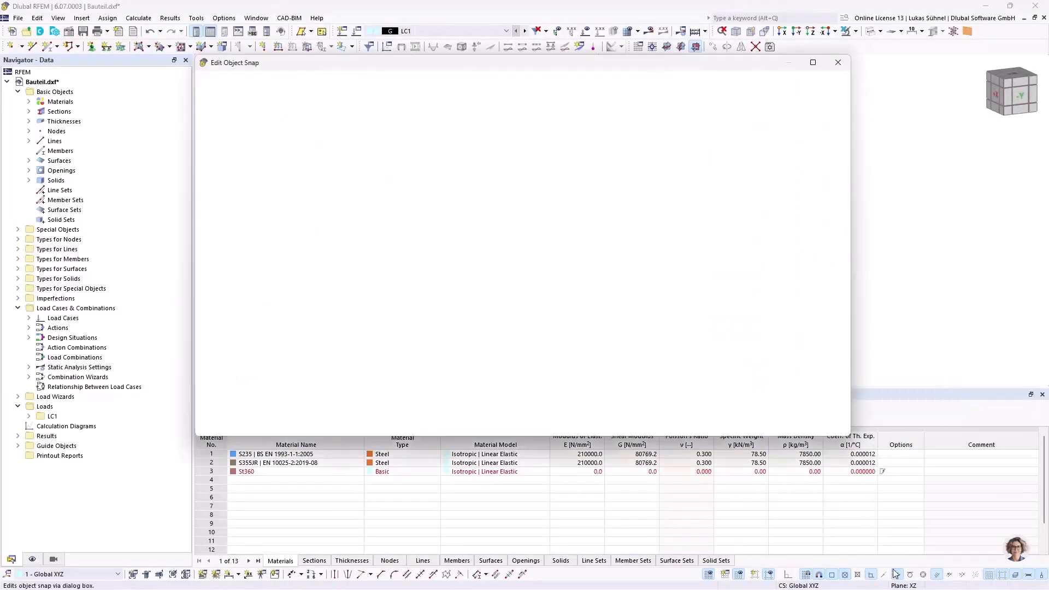
left_click(335, 247)
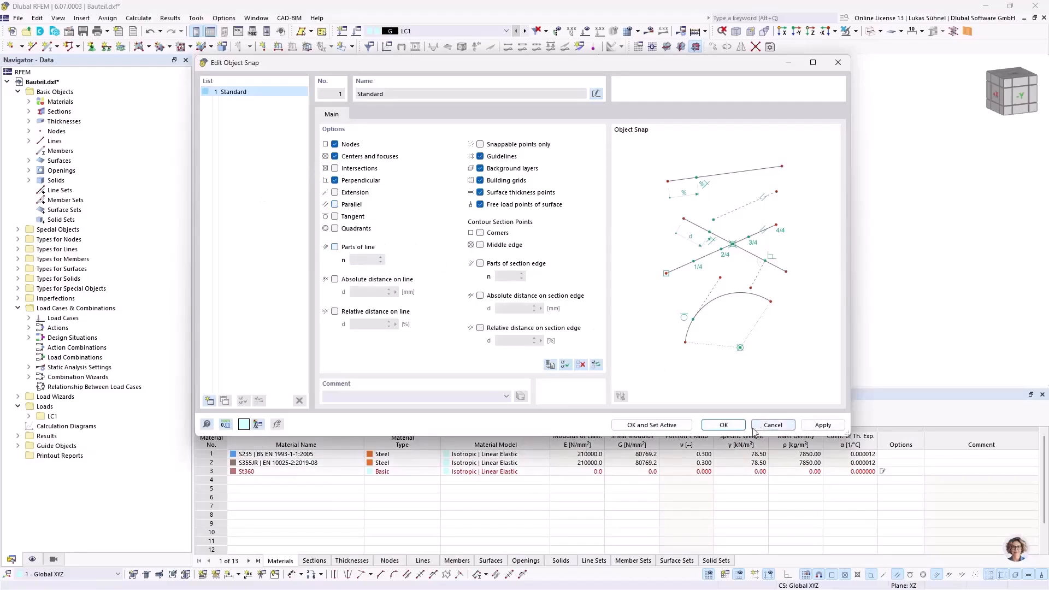
left_click(725, 425)
Change the solid type of all ten pocket solids, numbers 5 to 14, to Hole
middle_click_drag(445, 233, 466, 249, "ctrl")
middle_click_drag(514, 295, 534, 320)
middle_click_drag(535, 320, 438, 276, "ctrl")
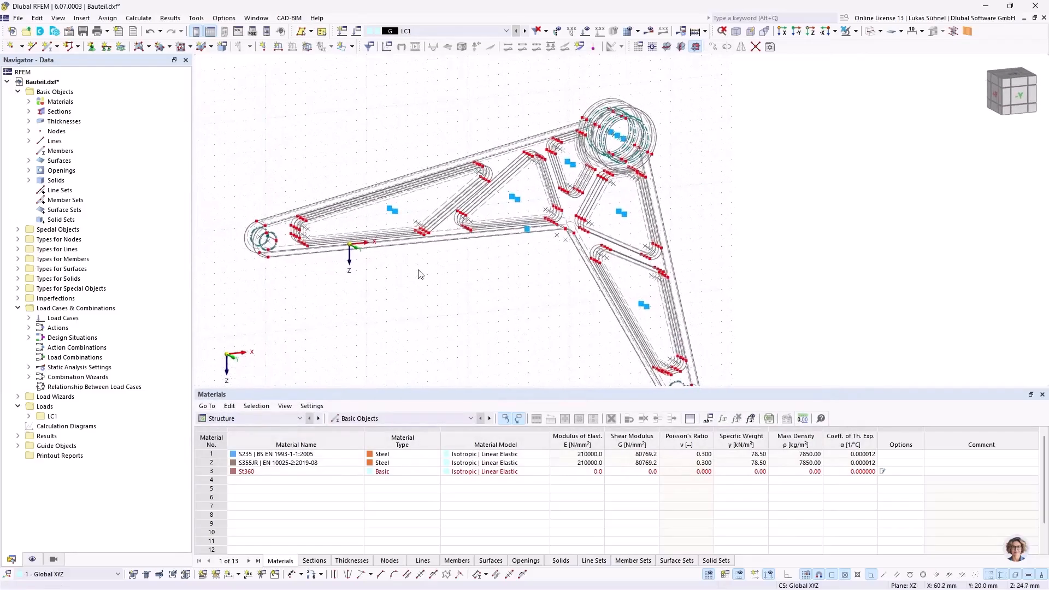
scroll(421, 275, "up", 2)
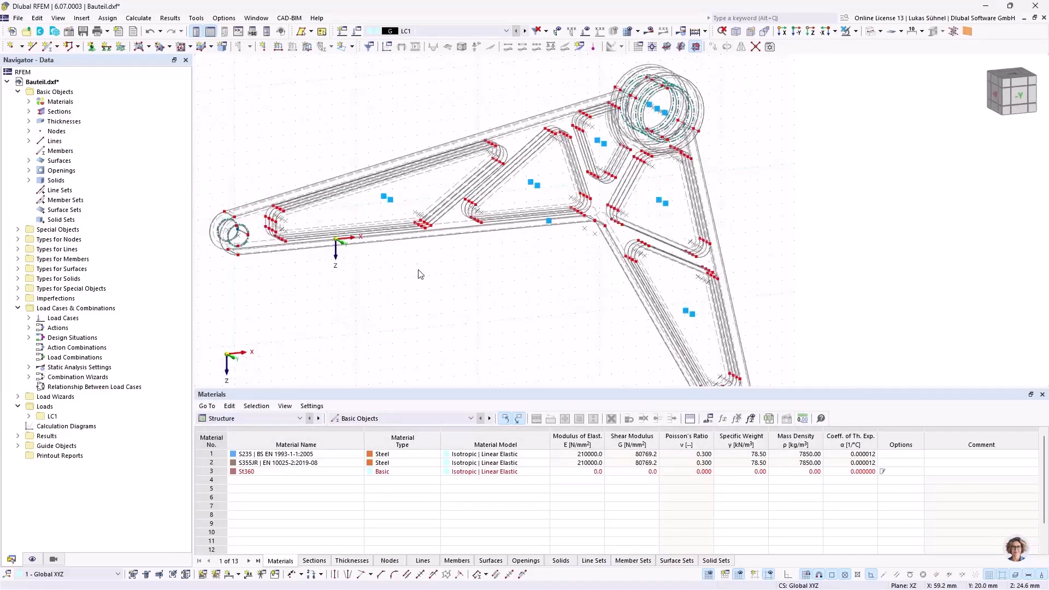
left_click(29, 180)
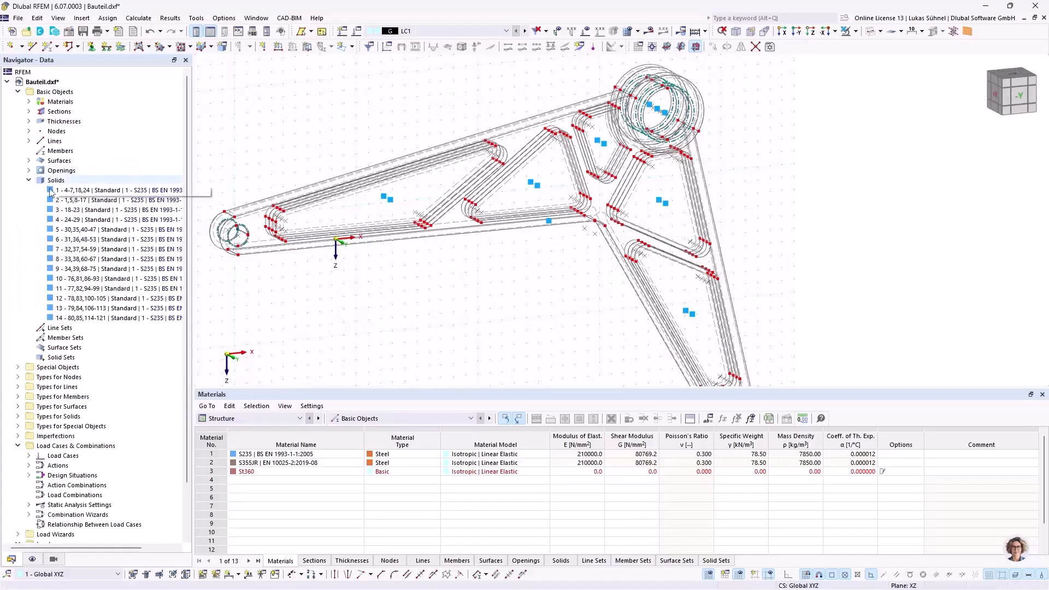
left_click(82, 230)
left_click(83, 317, "shift")
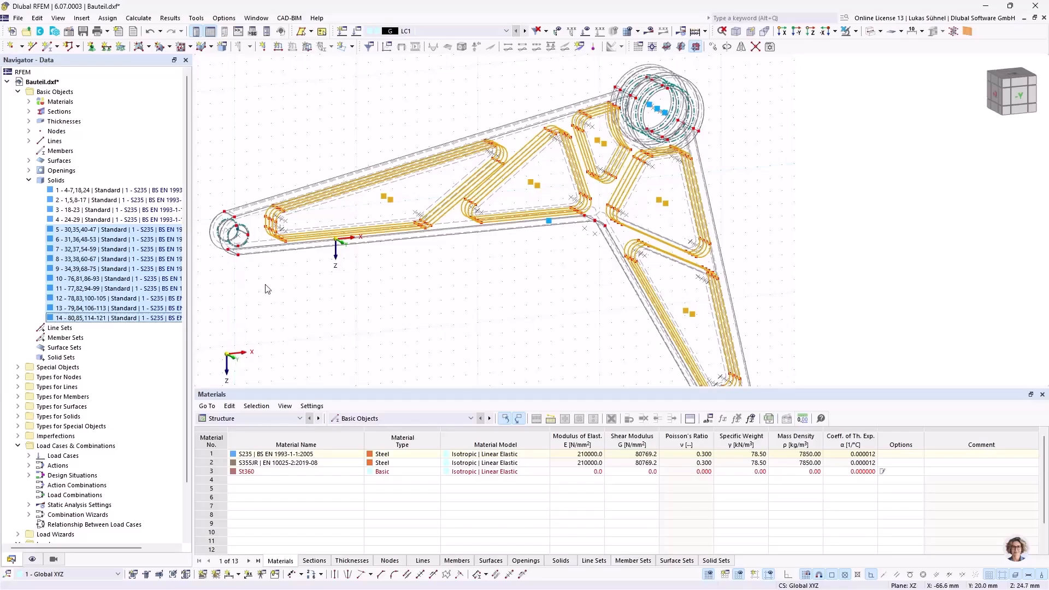
right_click(91, 246)
left_click(105, 252)
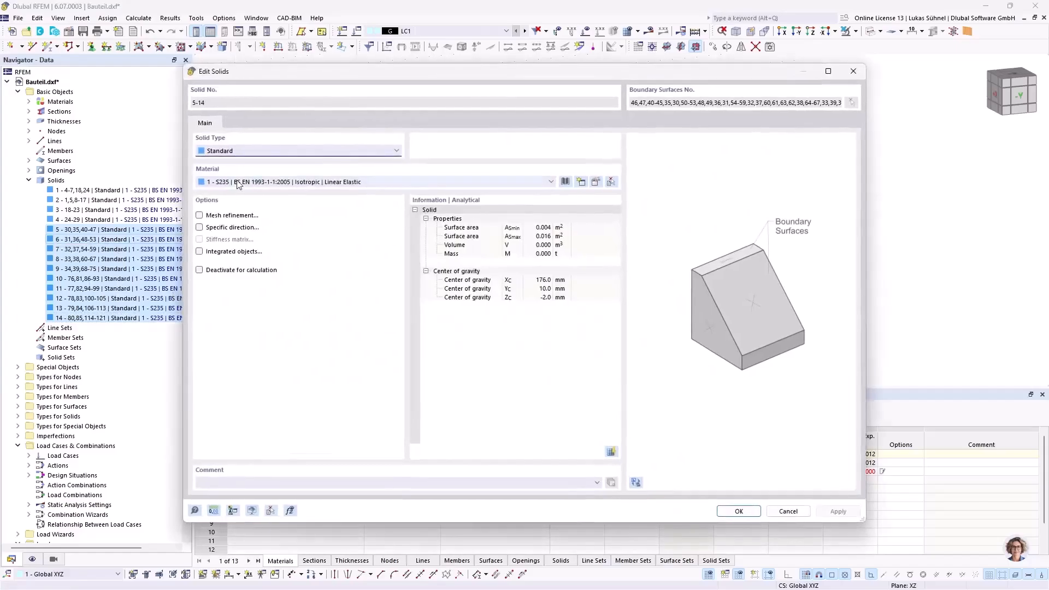
left_click(238, 149)
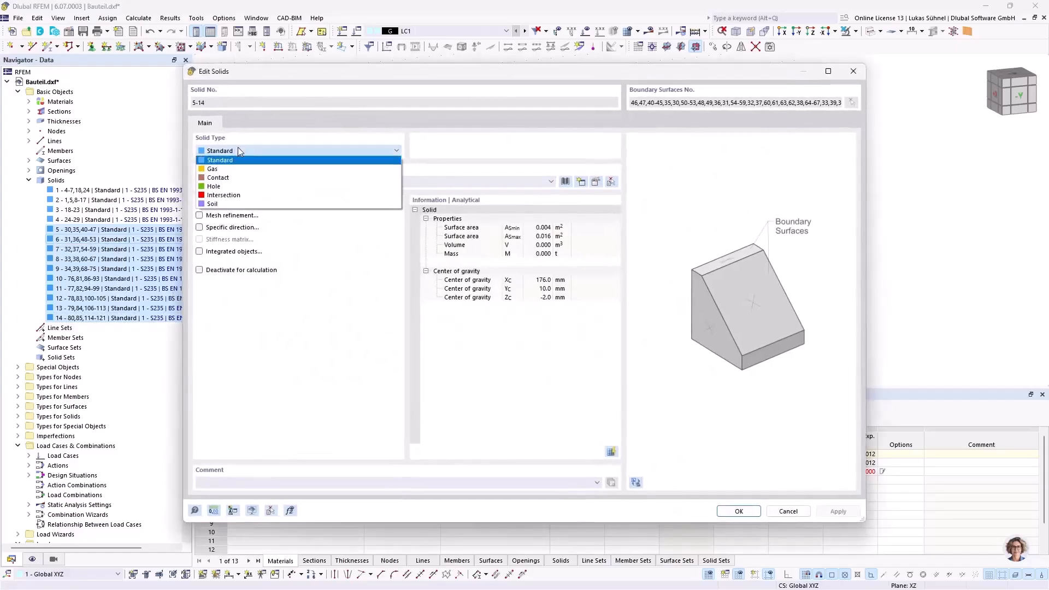
left_click(217, 186)
left_click(735, 511)
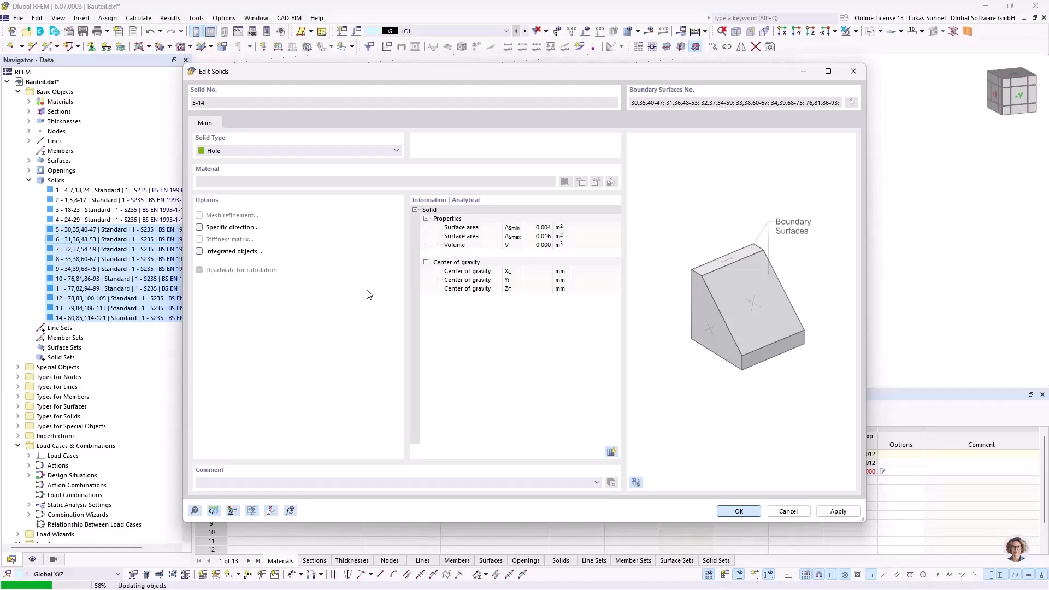
left_click(574, 354)
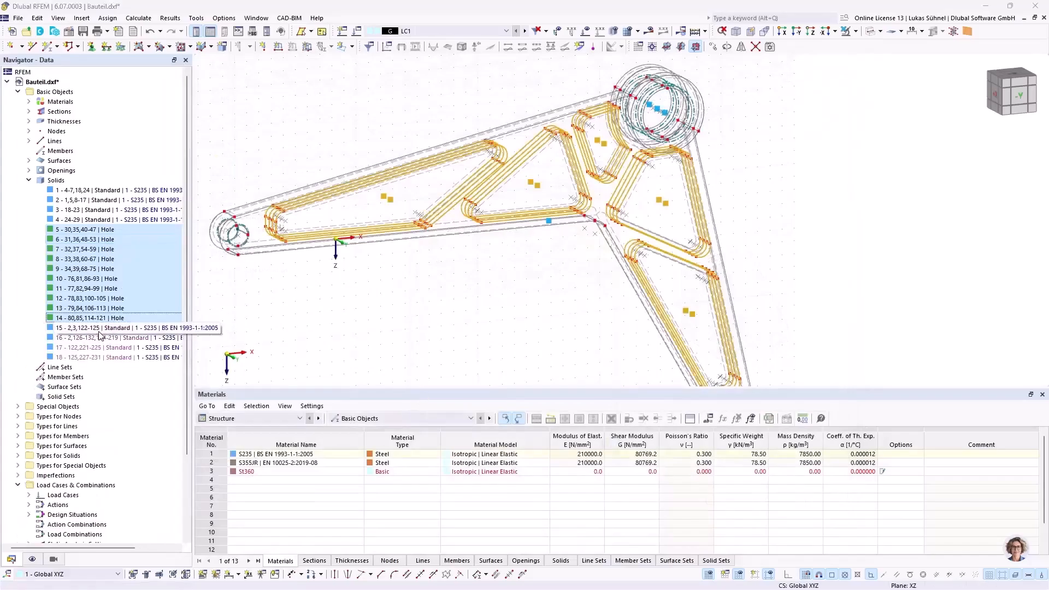
Locate generated solids 15 and 16 in the model one after the other
right_click(100, 335)
left_click(134, 413)
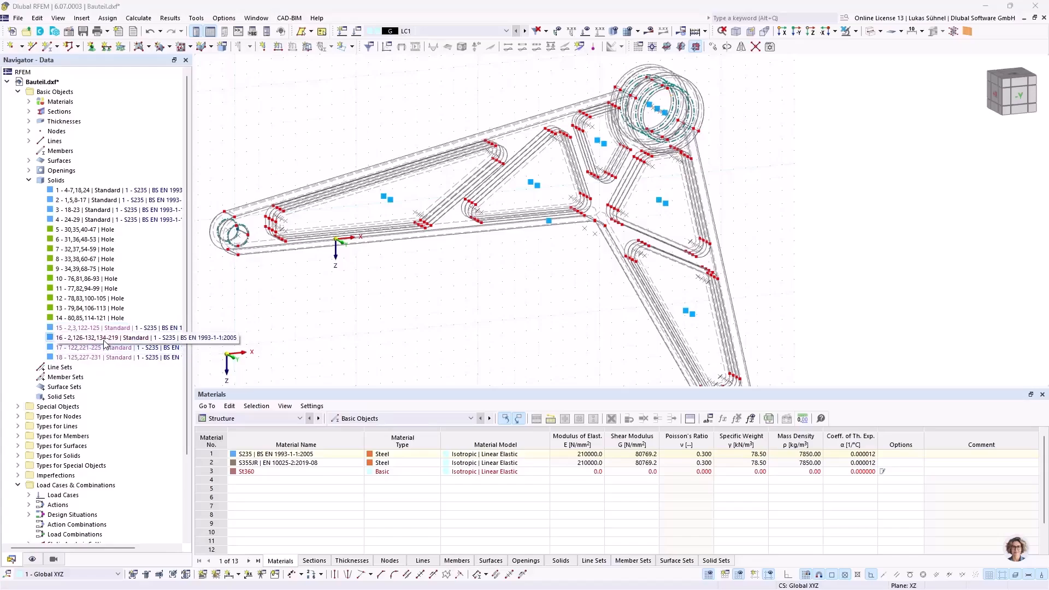
right_click(106, 342)
left_click(133, 413)
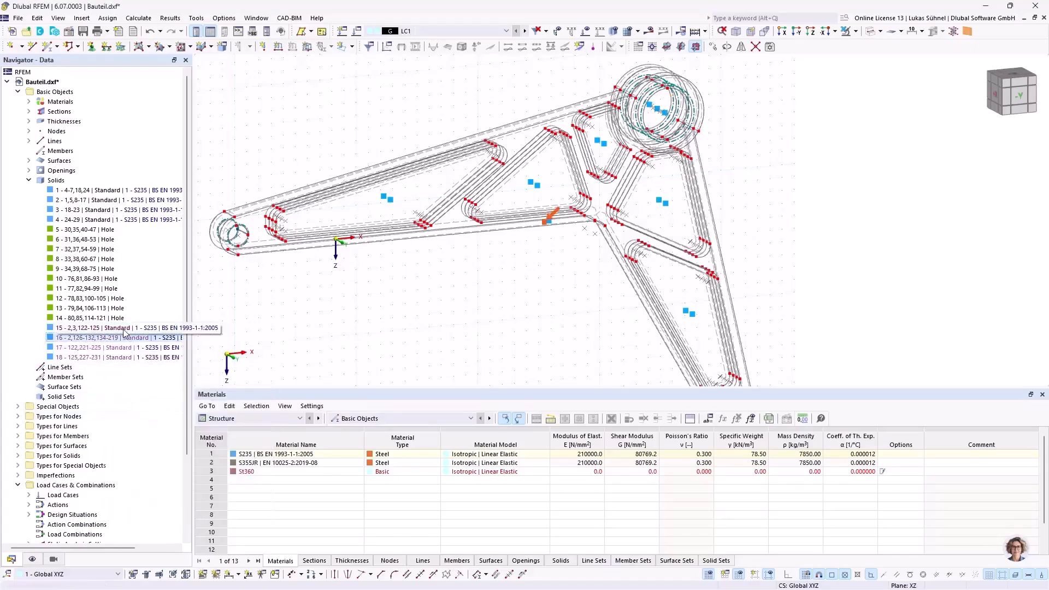
Release generated solid 16 from its parent objects so it becomes an independent, editable standard solid
double_click(178, 340)
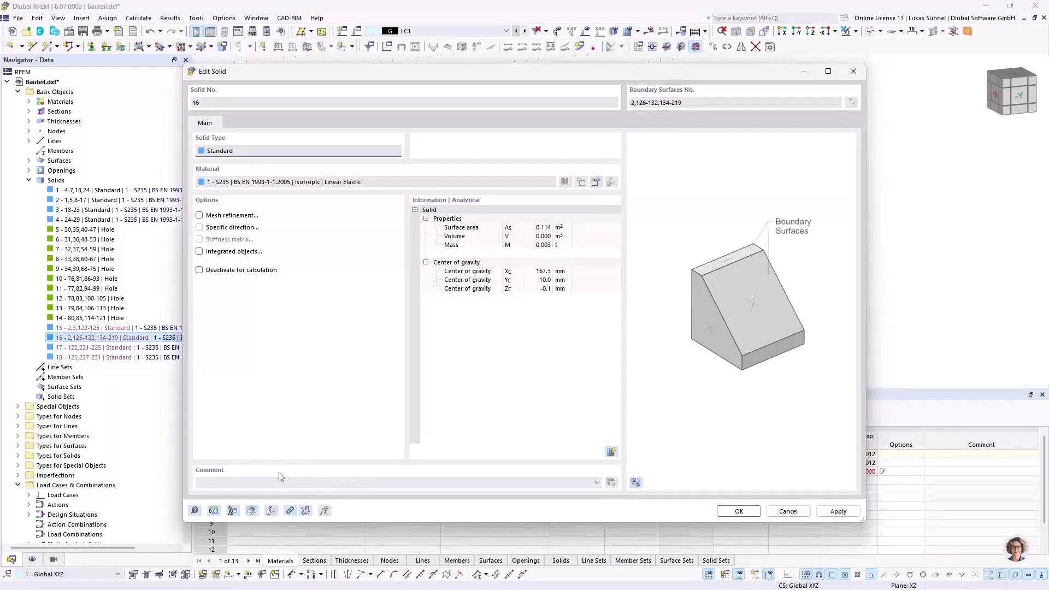
left_click(306, 509)
left_click(578, 348)
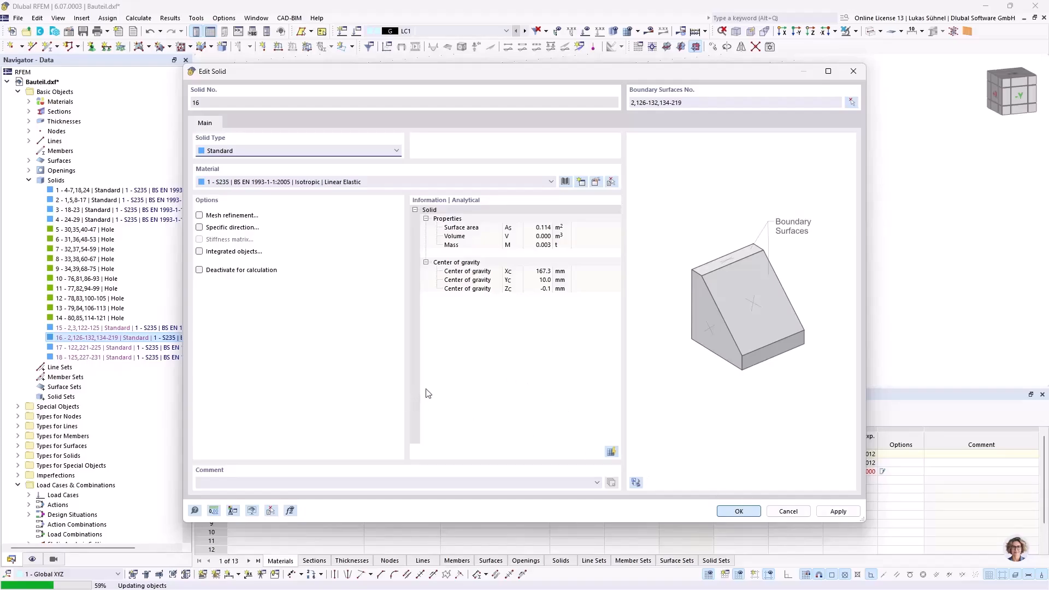
left_click(569, 355)
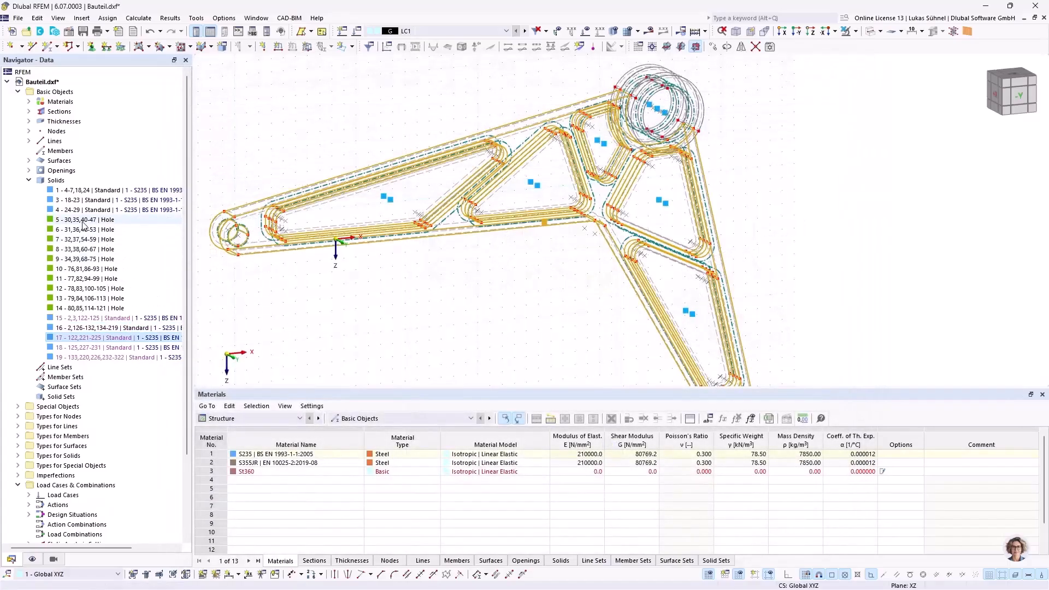
Delete the ten pocket hole solids, numbers 5 to 14, together with their boundary surfaces
left_click(83, 220)
left_click(75, 308, "shift")
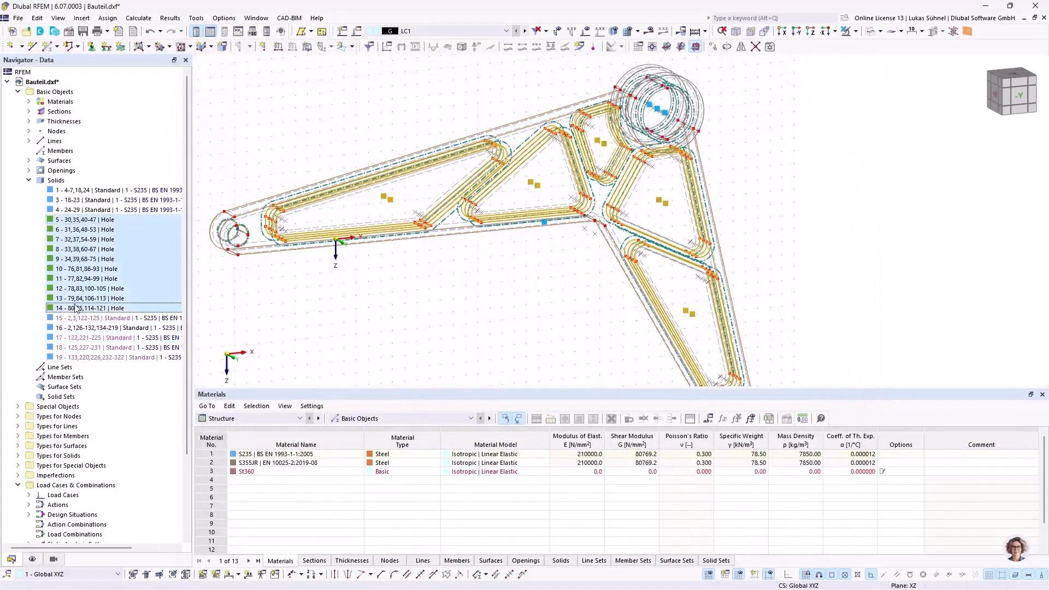
right_click(75, 246)
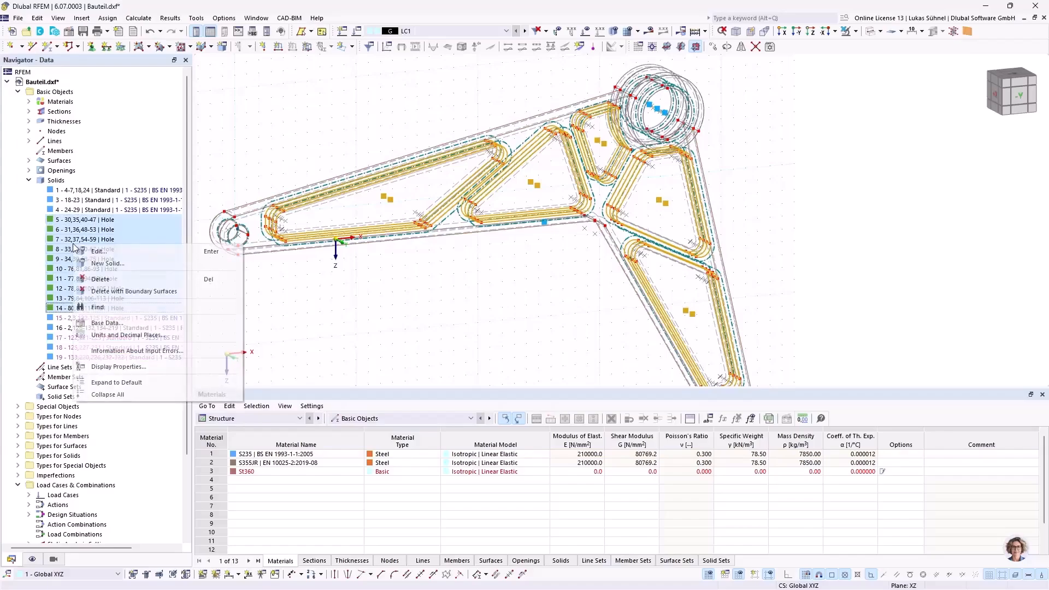
left_click(130, 297)
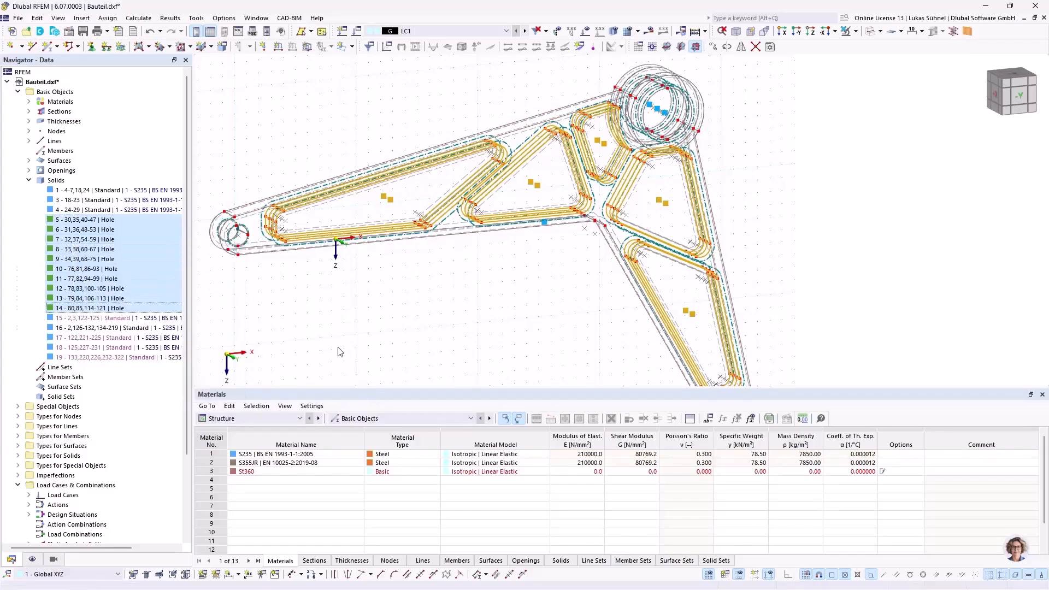
left_click(367, 300)
middle_click_drag(387, 280, 414, 290, "ctrl")
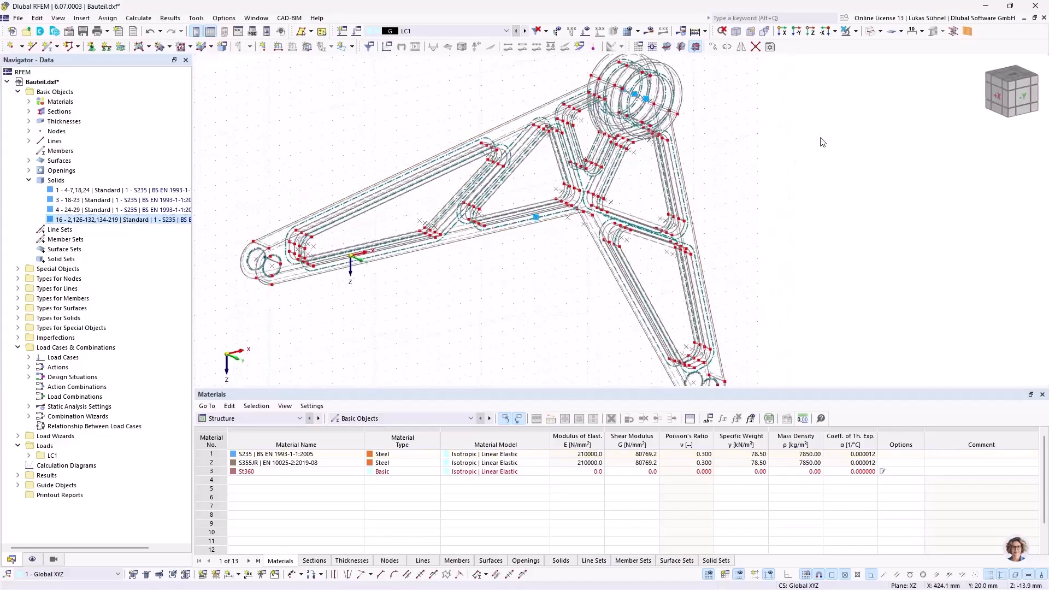
Display the model in solid rendering and examine the pockets in both arms from several angles
left_click(872, 31)
scroll(418, 333, "up", 3)
middle_click_drag(417, 331, 402, 314, "ctrl")
scroll(430, 223, "down", 3)
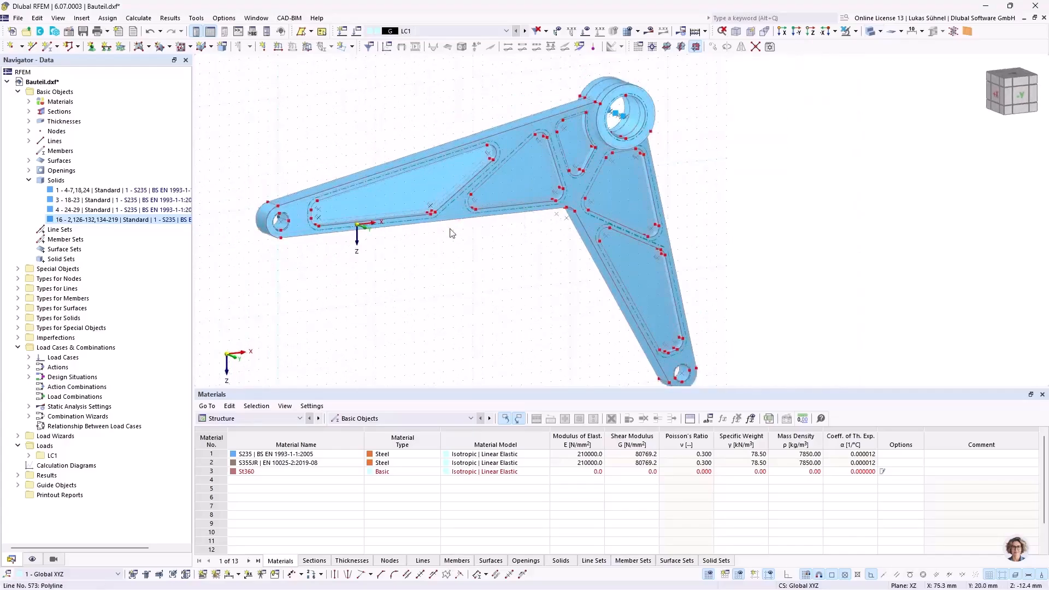
middle_click_drag(445, 271, 464, 278, "ctrl")
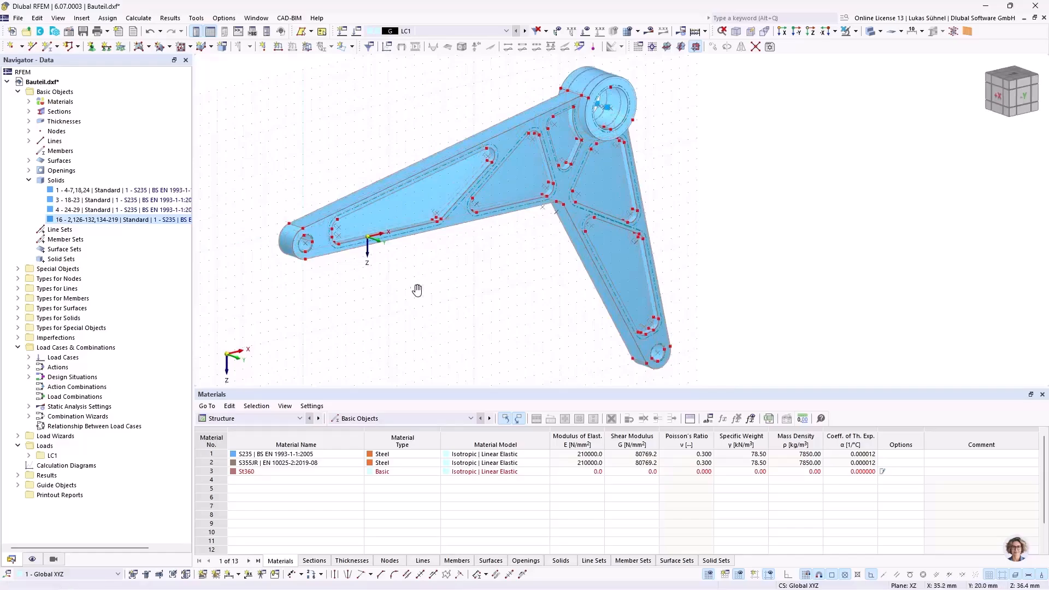
middle_click_drag(415, 288, 543, 248, "ctrl")
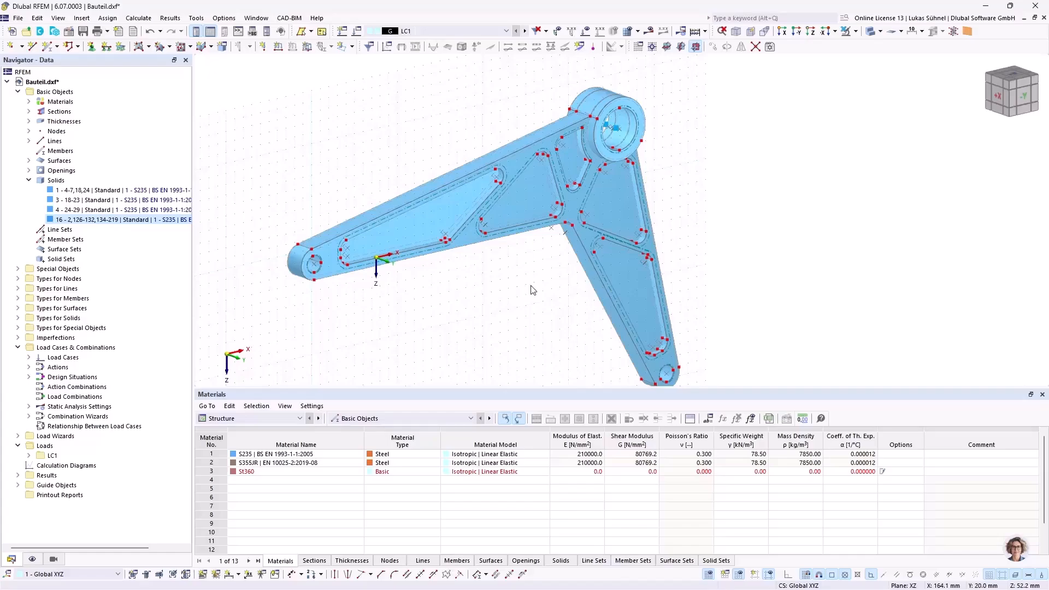
middle_click_drag(477, 283, 426, 258, "ctrl")
middle_click_drag(659, 200, 679, 203, "ctrl")
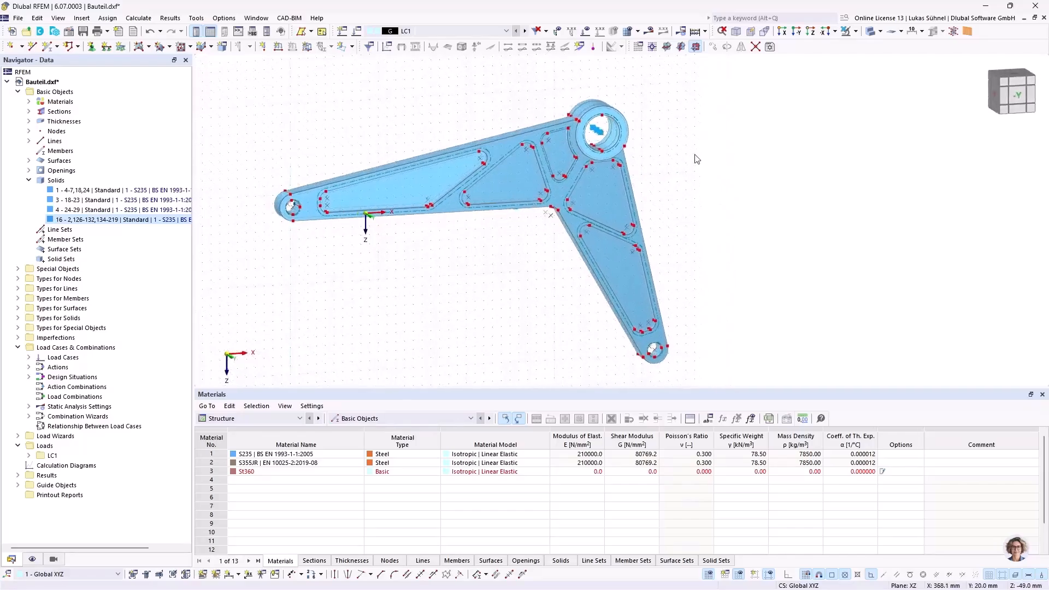
Place the work plane origin on the lowest node of the bore edge on the hub's front face
scroll(657, 133, "up", 5)
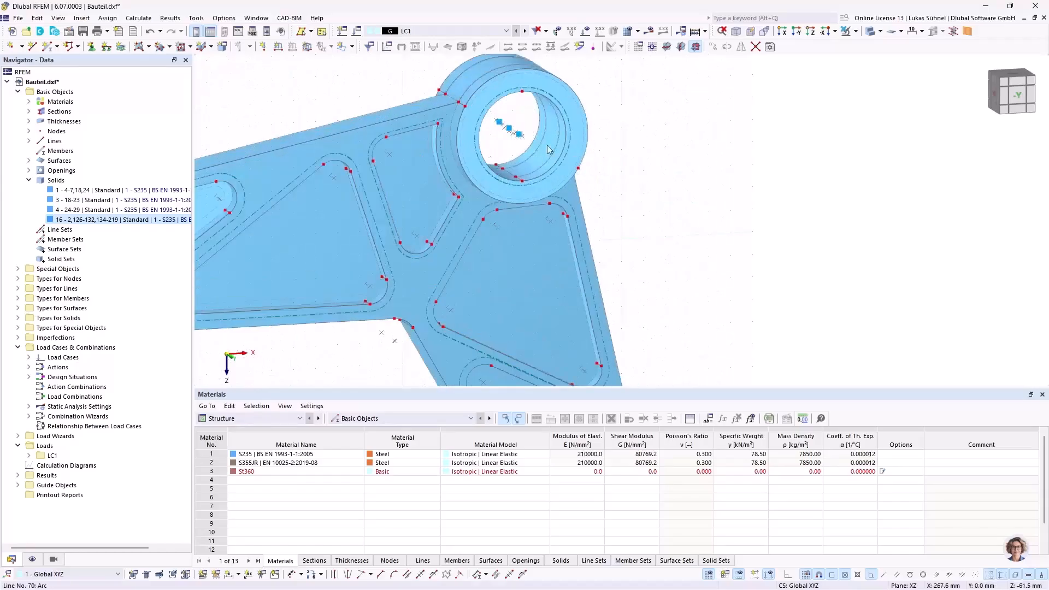
scroll(621, 184, "down", 3)
middle_click_drag(651, 180, 612, 182)
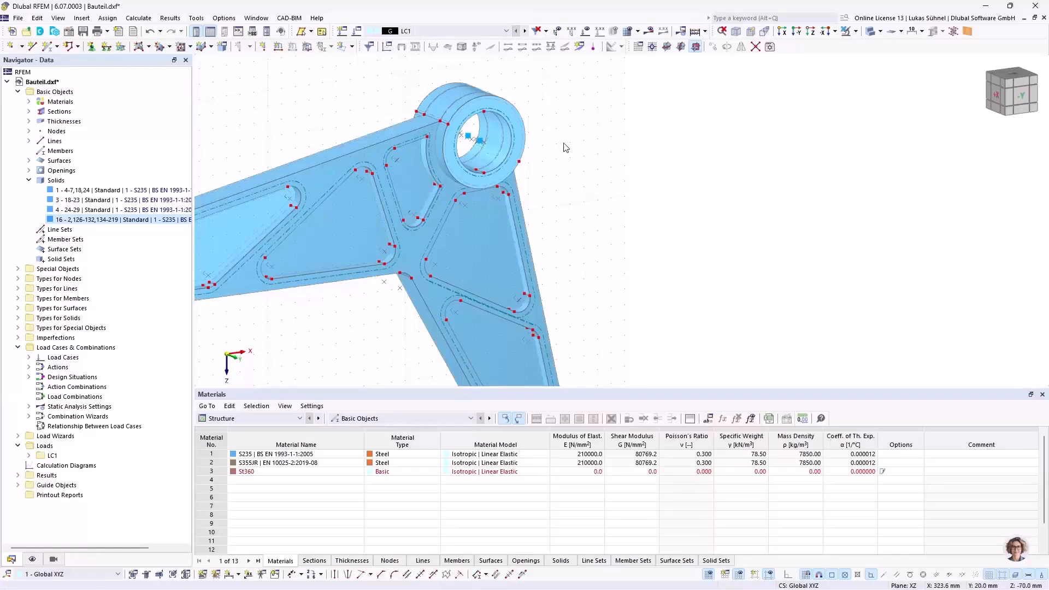
middle_click_drag(566, 168, 555, 197, "ctrl")
scroll(555, 196, "up", 2)
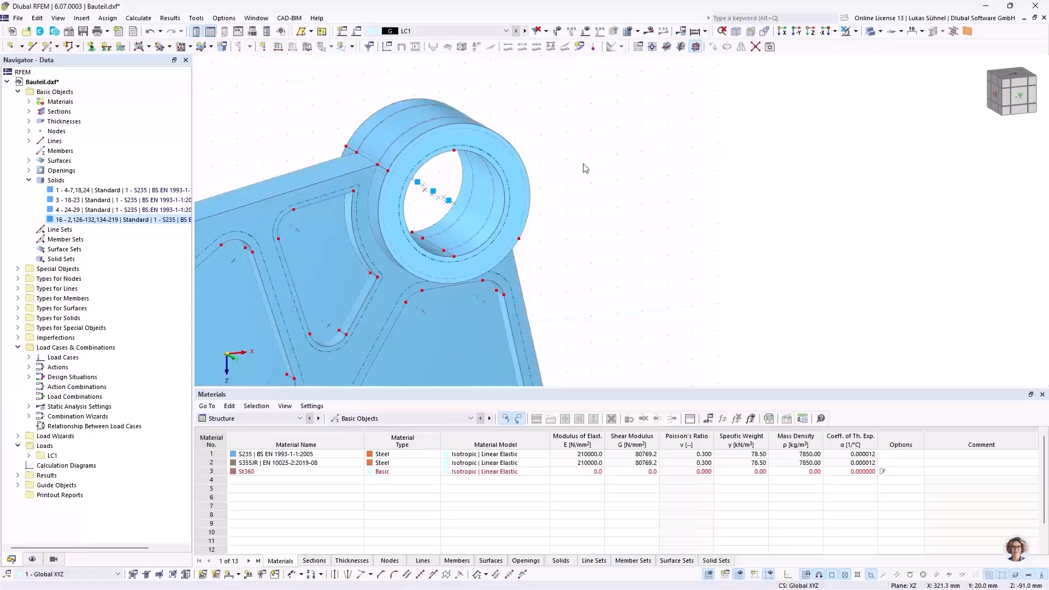
middle_click_drag(595, 175, 547, 166, "ctrl")
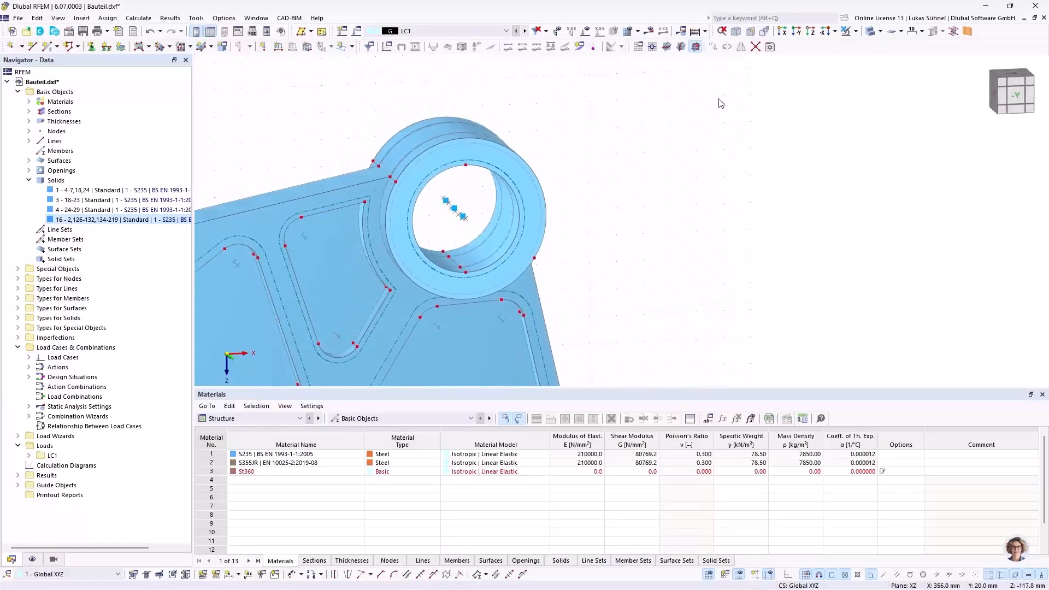
left_click(653, 48)
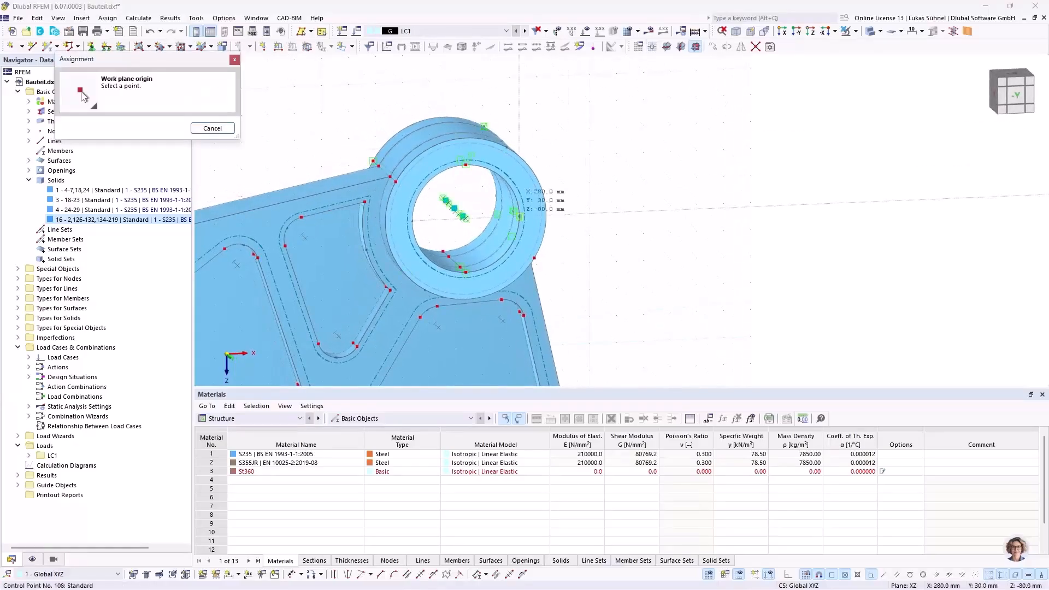
left_click(465, 272)
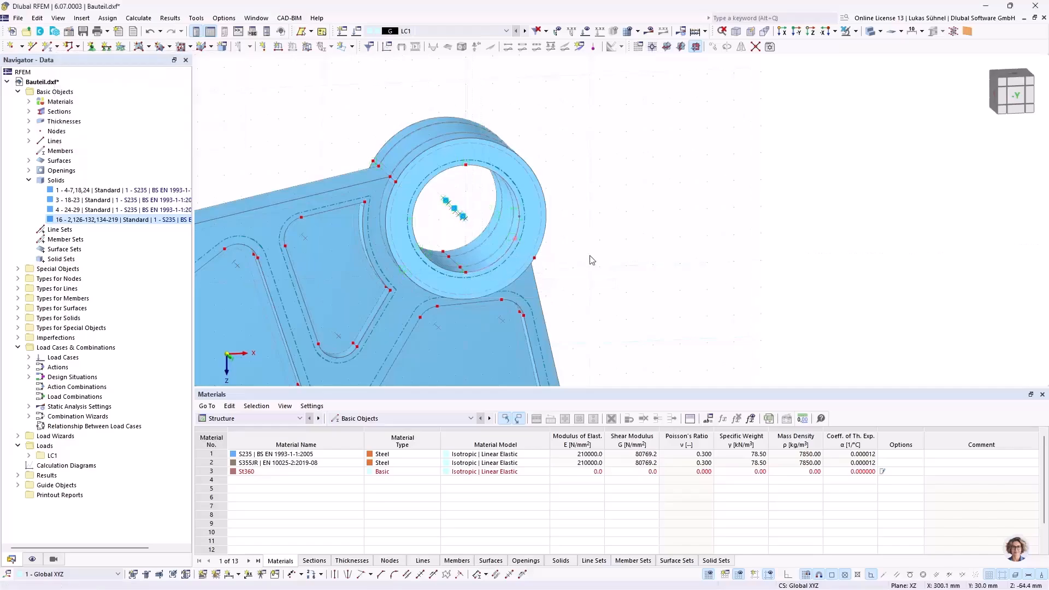
Set the work plane's grid point spacing b and h to 1 mm each
scroll(590, 244, "down", 2)
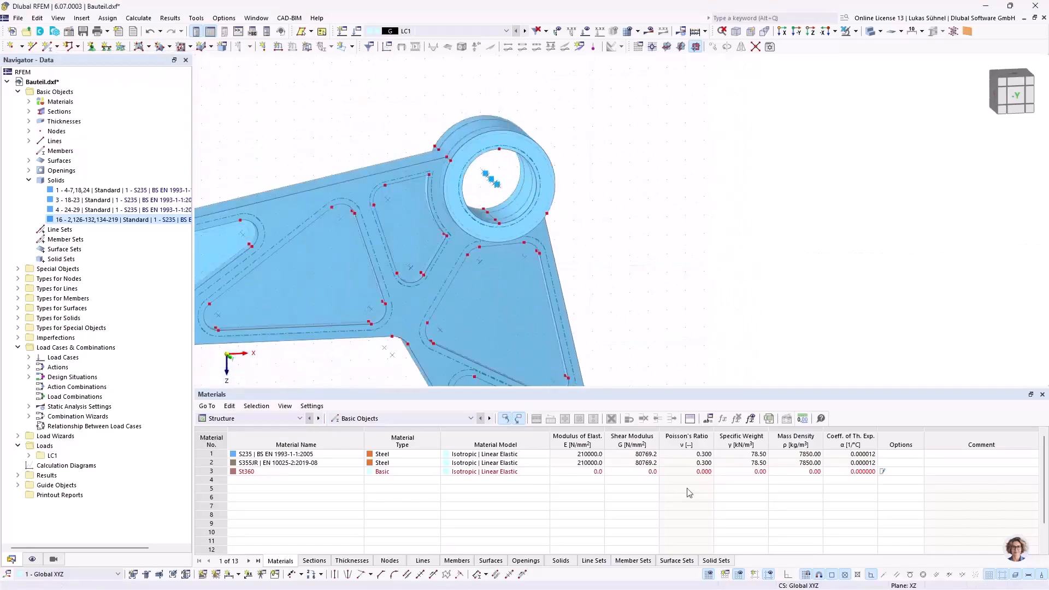
right_click(710, 580)
left_click(732, 570)
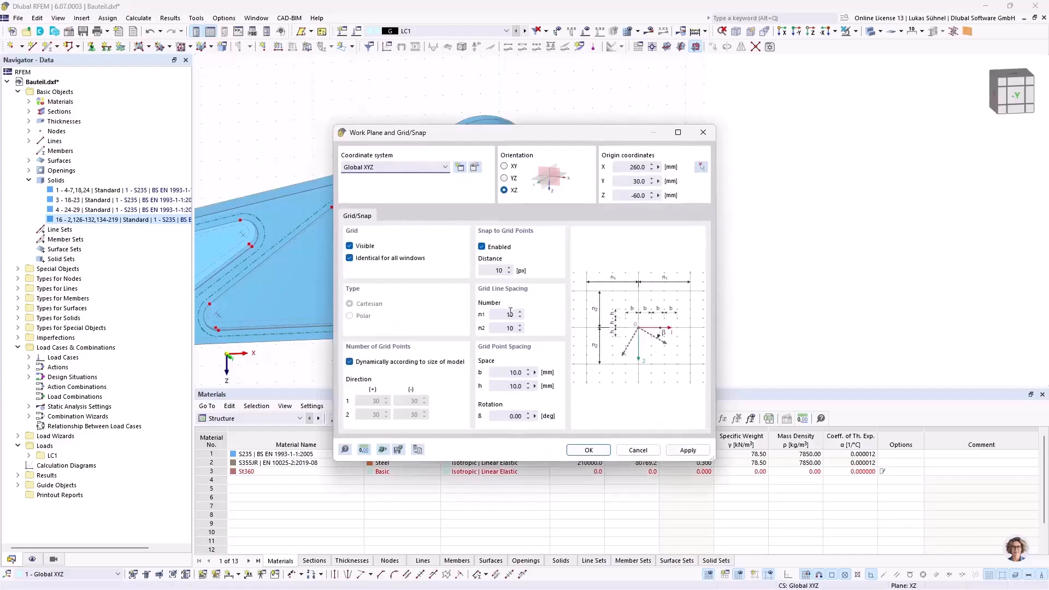
left_click(516, 372)
type("1")
left_click(512, 386)
type("1")
left_click(588, 450)
Select the hub's ring-shaped front end surface and show only the selected objects
scroll(628, 211, "up", 4)
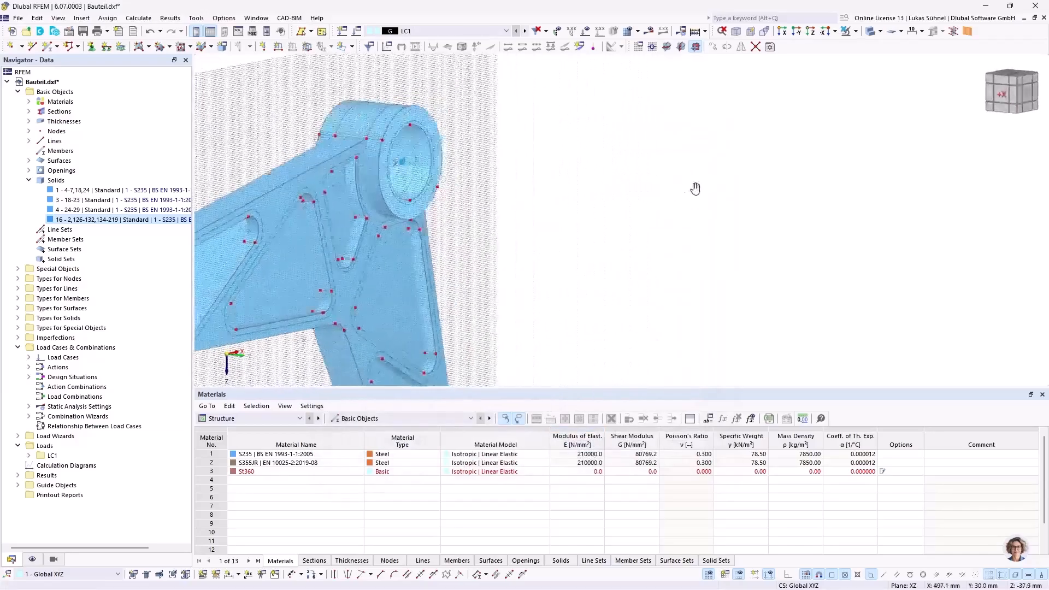
middle_click_drag(428, 158, 484, 126, "ctrl")
scroll(326, 111, "up", 4)
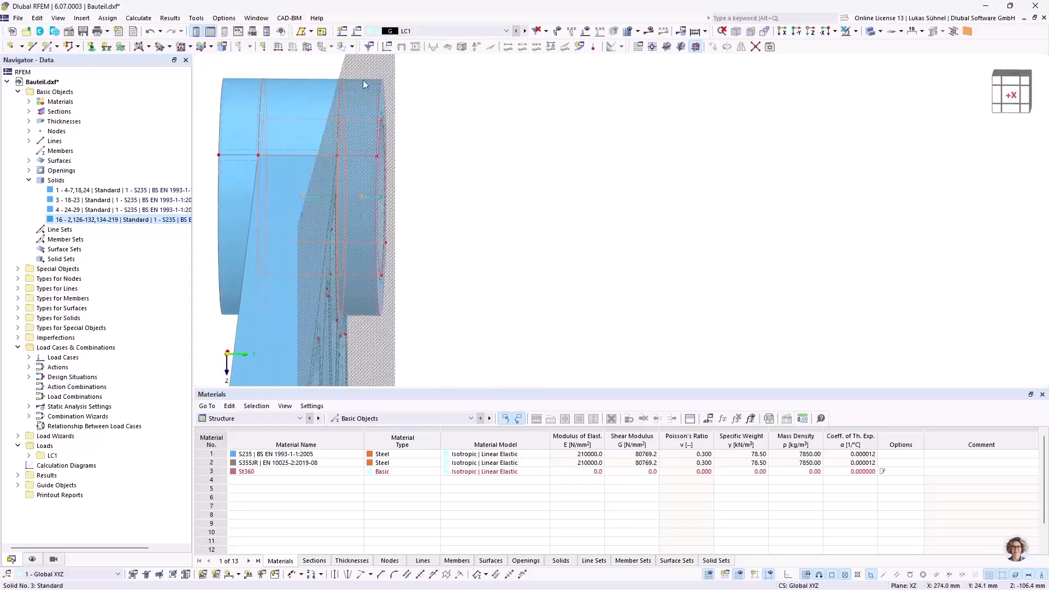
left_click(381, 88)
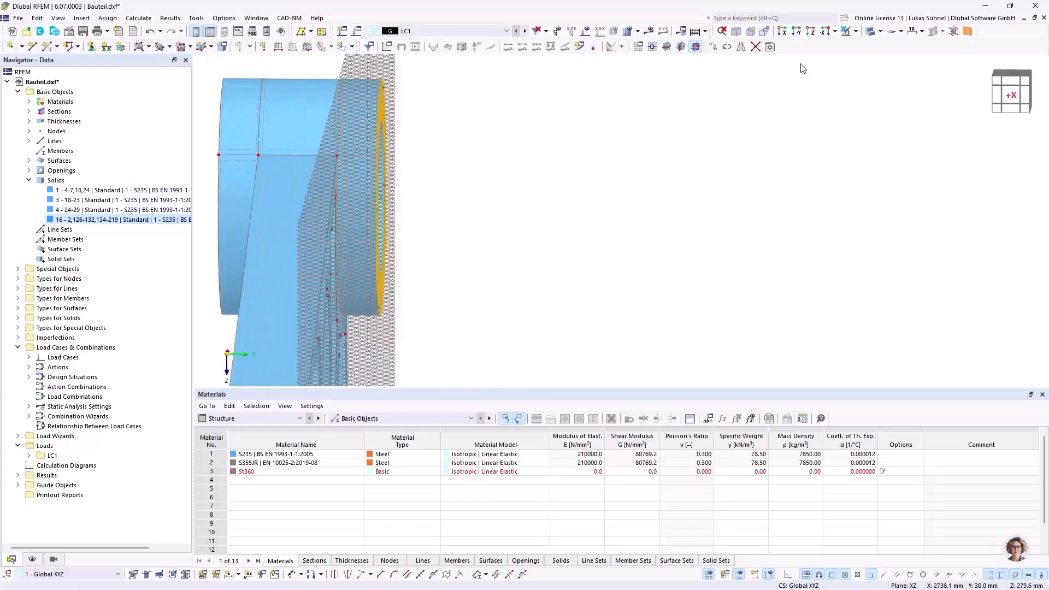
left_click(855, 32)
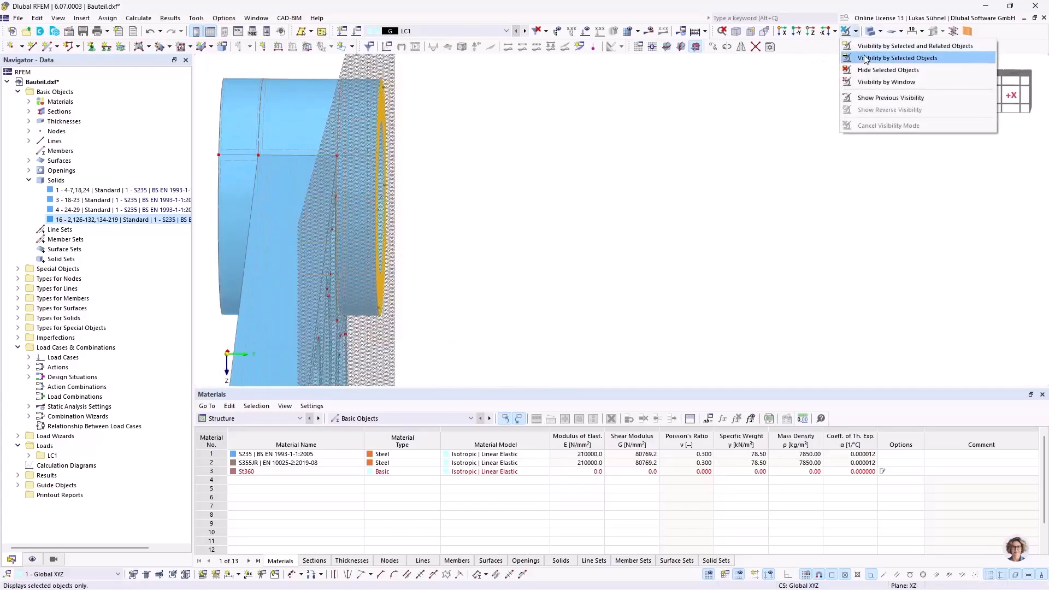
left_click(869, 58)
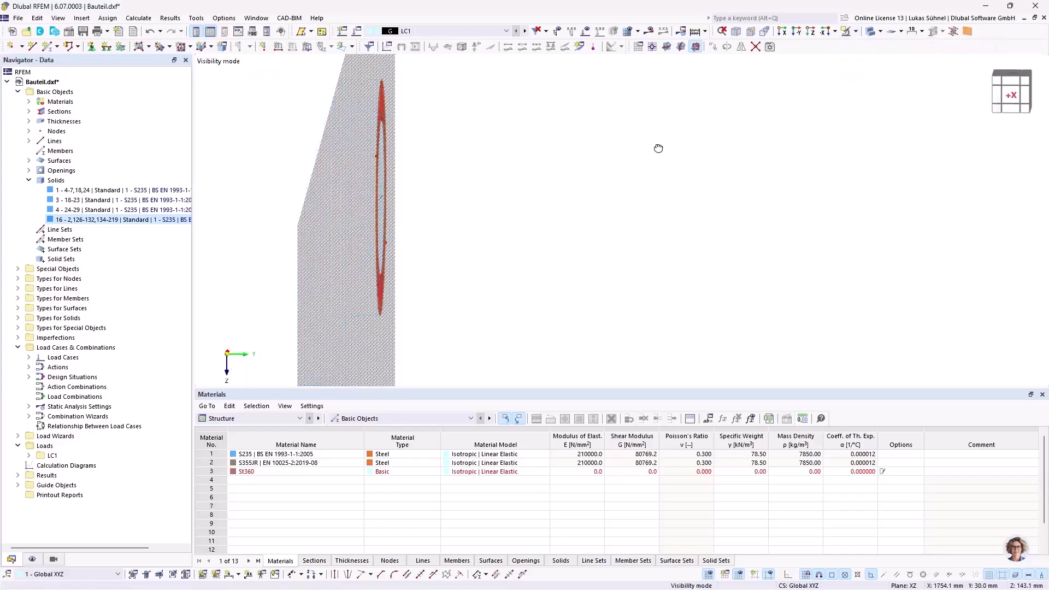
Draw a vertical single line about 1 mm long from the ring's lowest inner-edge node towards the bore centre
middle_click_drag(600, 145, 445, 146, "ctrl")
scroll(388, 237, "up", 5)
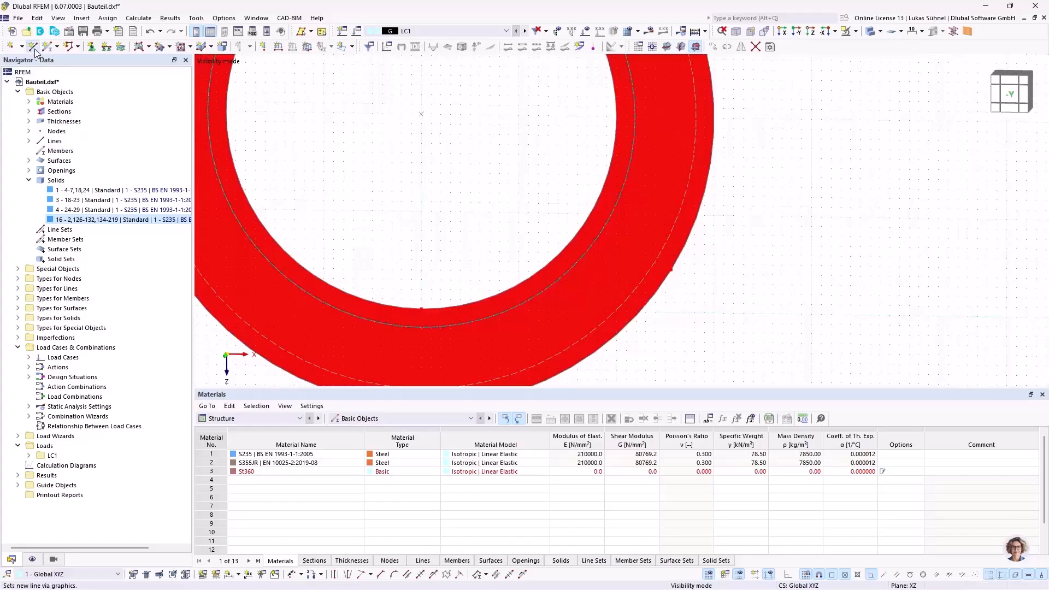
scroll(428, 312, "up", 1)
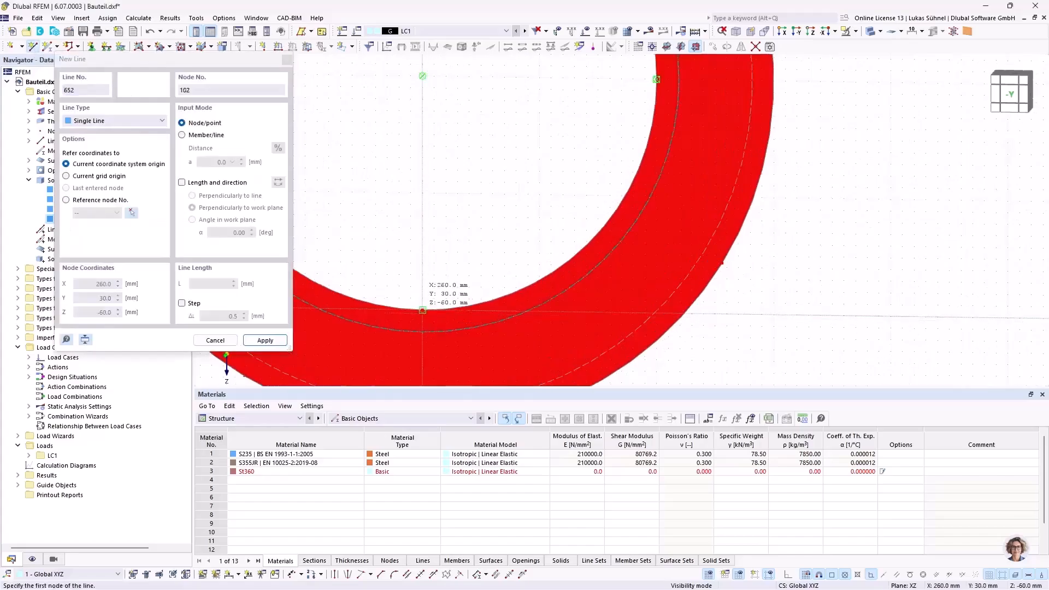
left_click(423, 307)
left_click(534, 304)
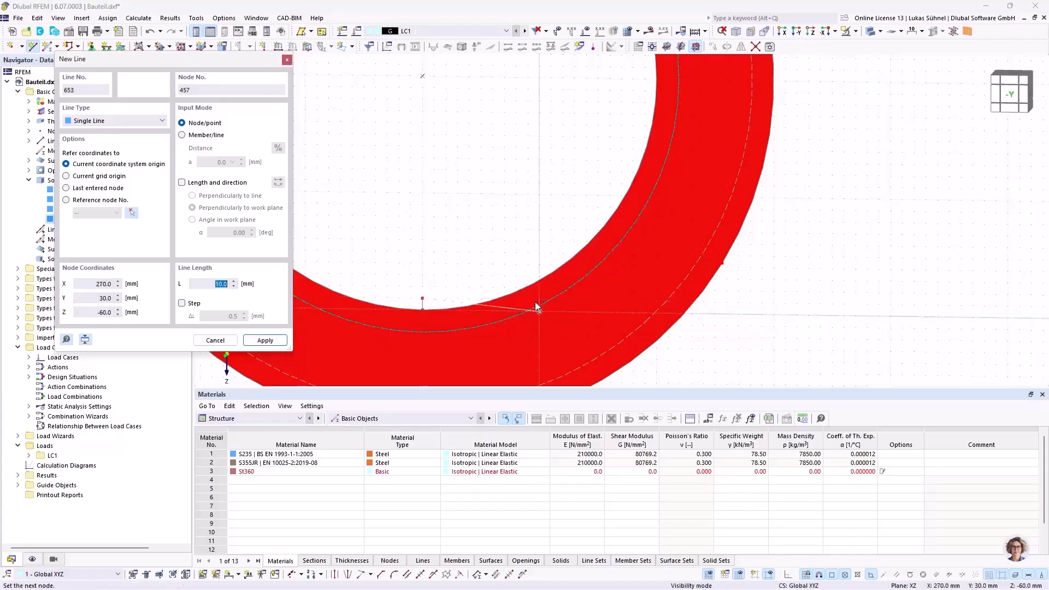
Draw a vertical 1 mm line from the ring's highest inner-edge node at Z -100 down to Z -99
scroll(533, 303, "down", 3)
middle_click_drag(480, 165, 480, 217)
scroll(481, 217, "up", 5)
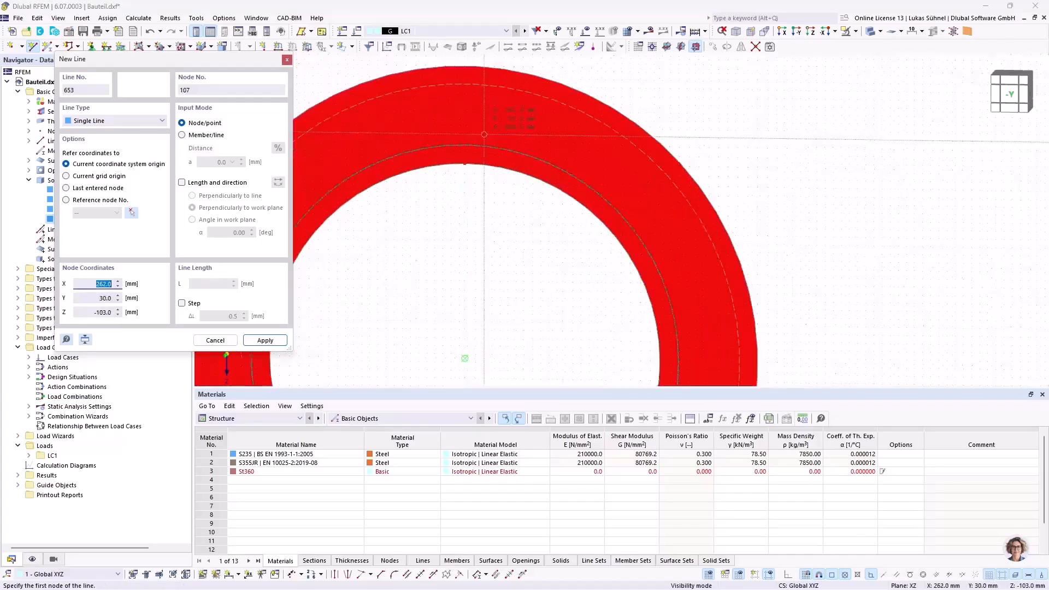
left_click(456, 175)
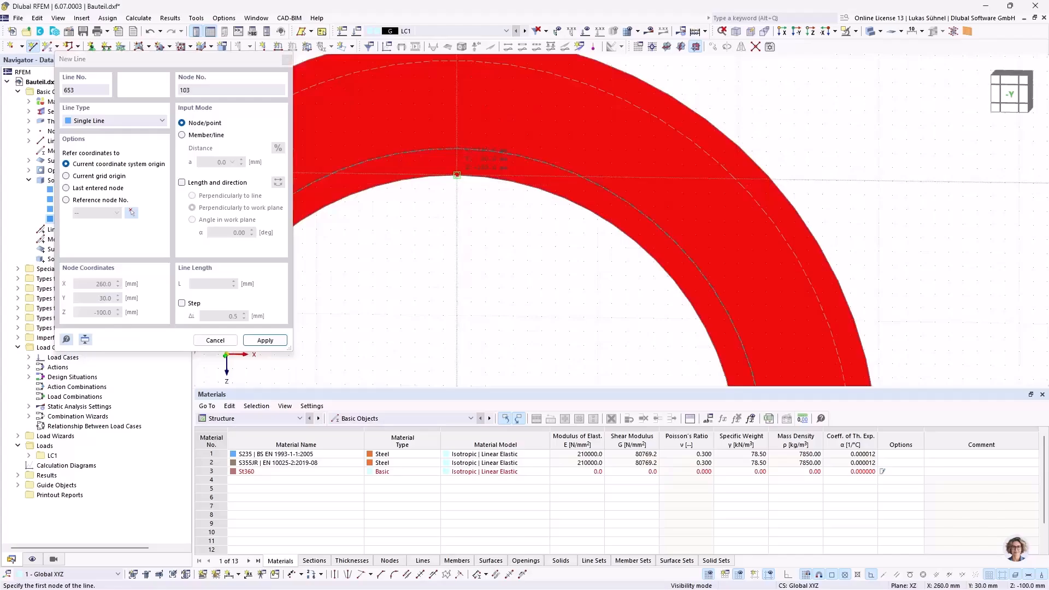
left_click(462, 196)
left_click(456, 189)
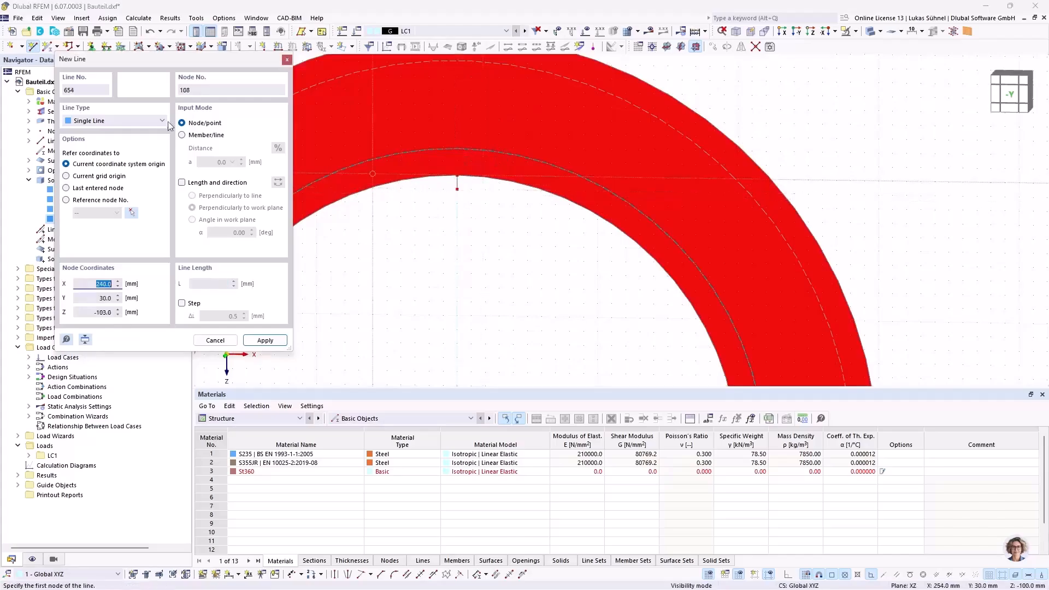
Draw a 19 mm radius arc inside the bore, joining the free ends of the upper and lower 1 mm lines on the +X side
left_click(114, 121)
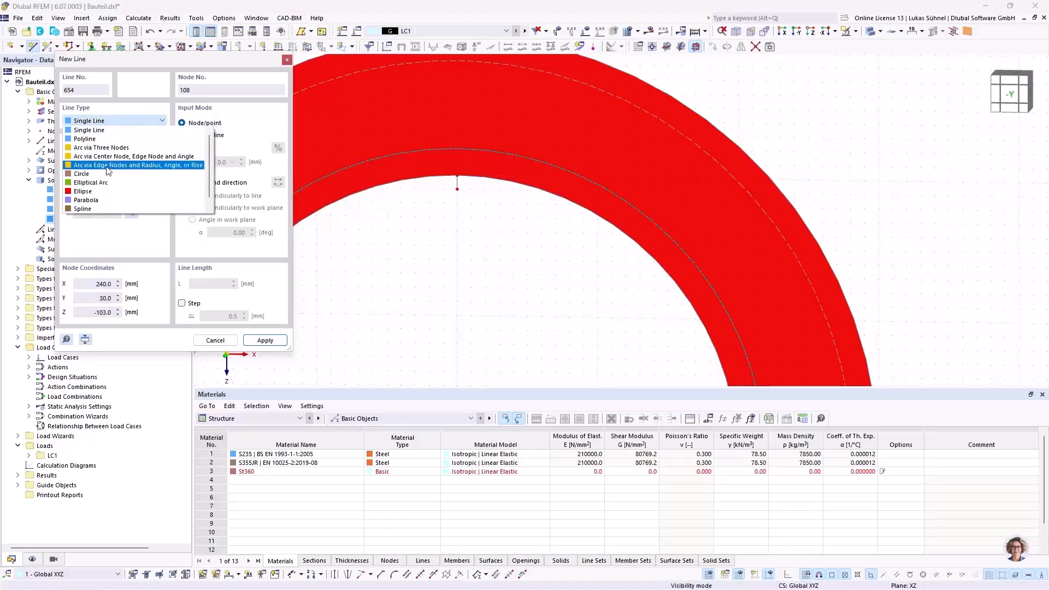
left_click(107, 165)
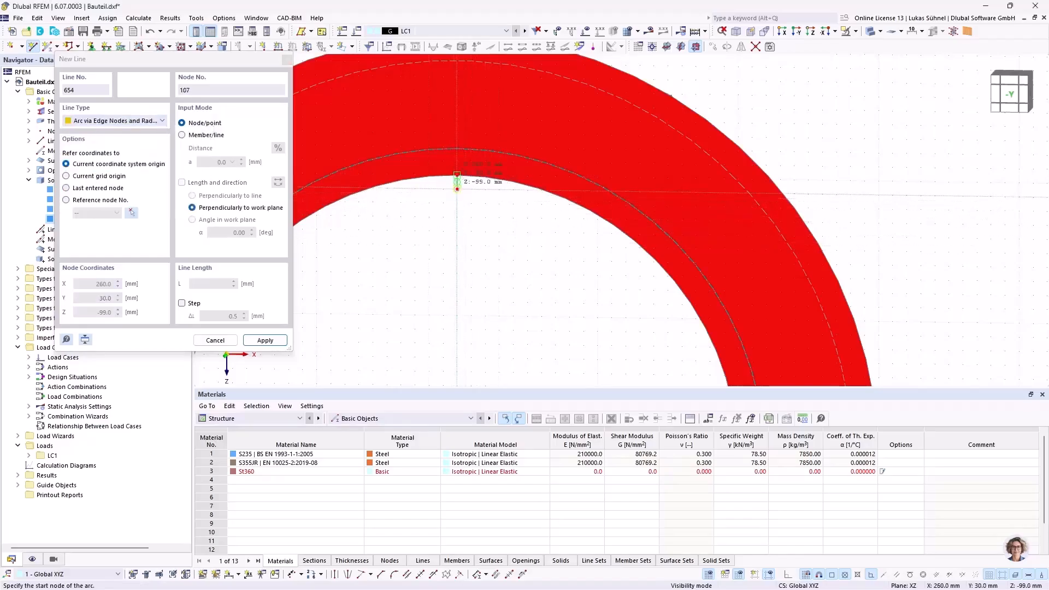
left_click(457, 182)
scroll(461, 134, "down", 2)
scroll(463, 142, "down", 1)
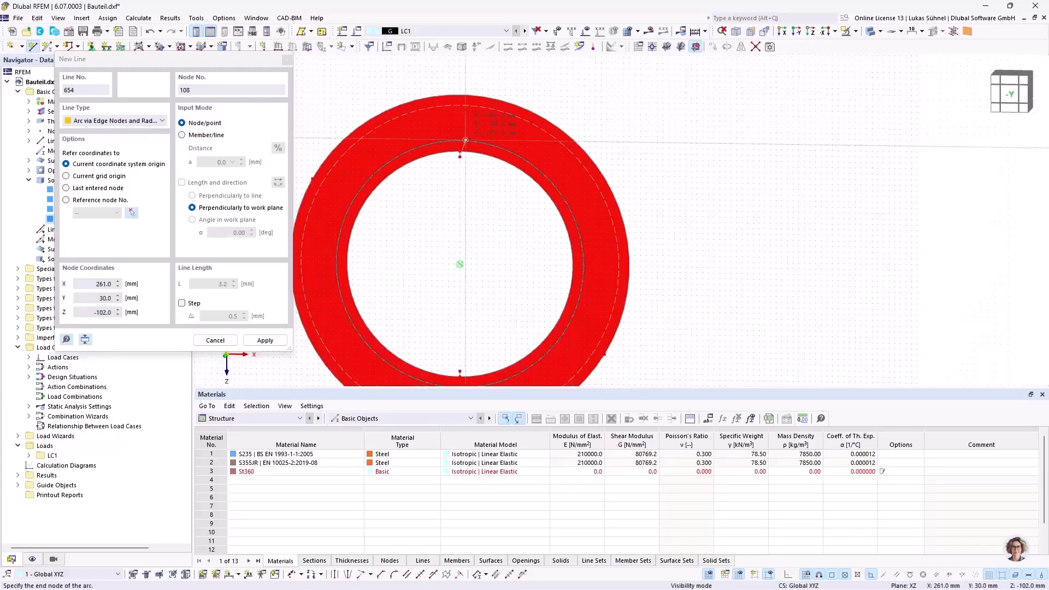
scroll(445, 208, "up", 4)
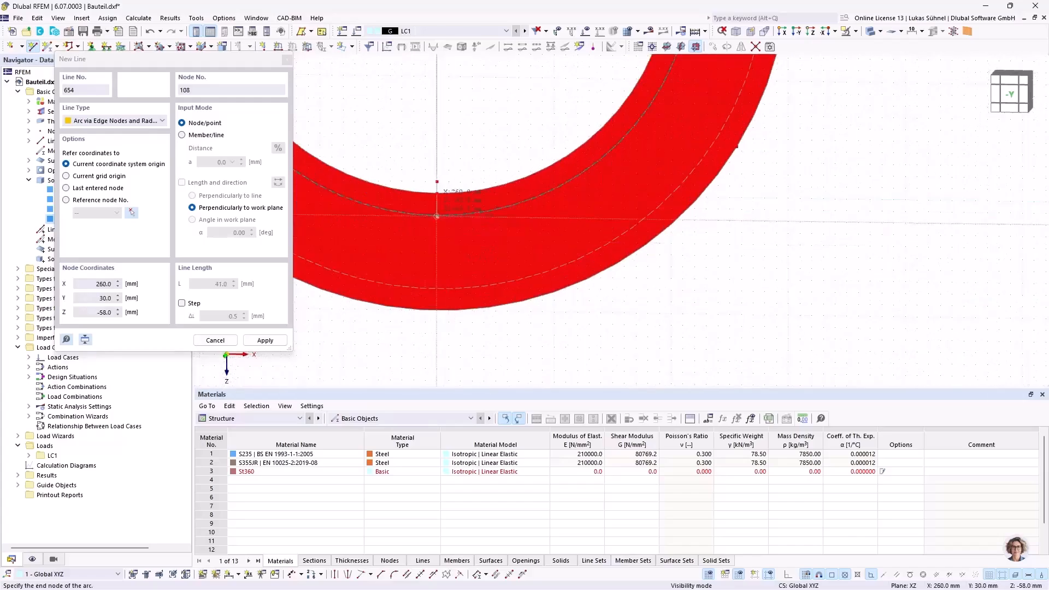
scroll(437, 216, "up", 3)
left_click(455, 165)
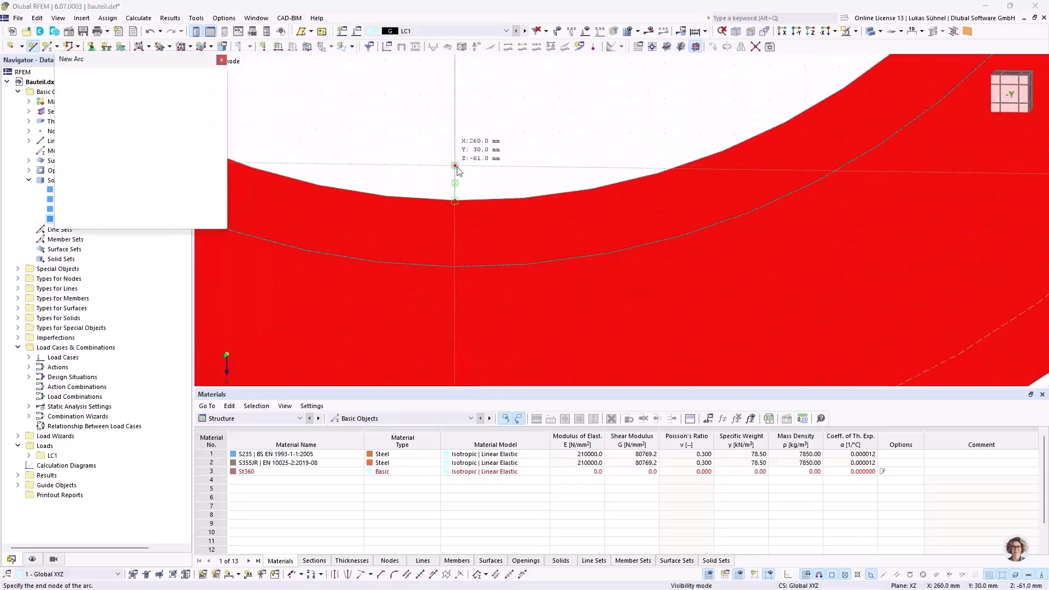
scroll(465, 219, "down", 3)
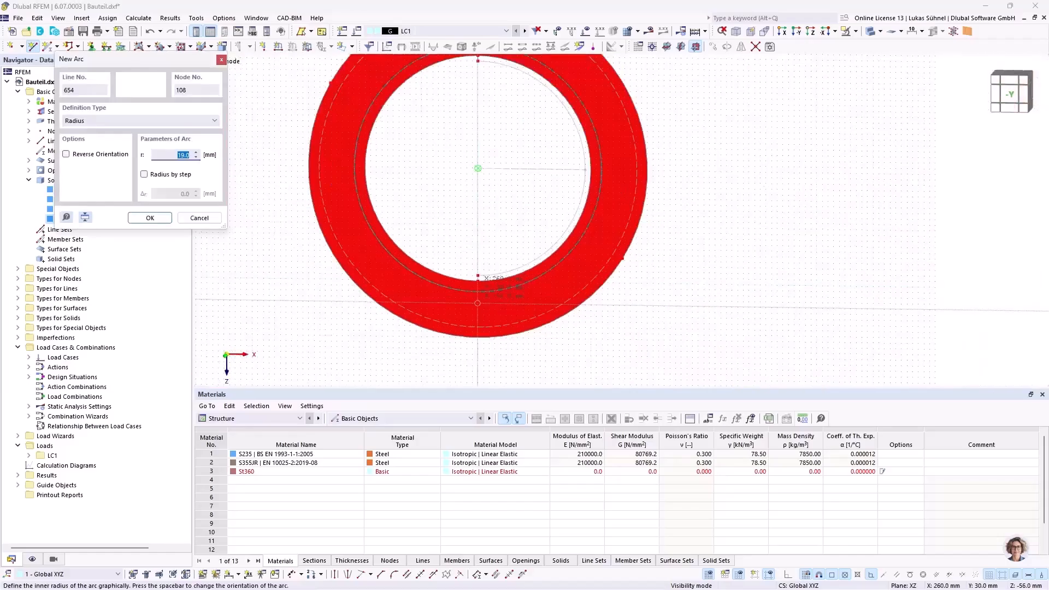
scroll(477, 169, "up", 3)
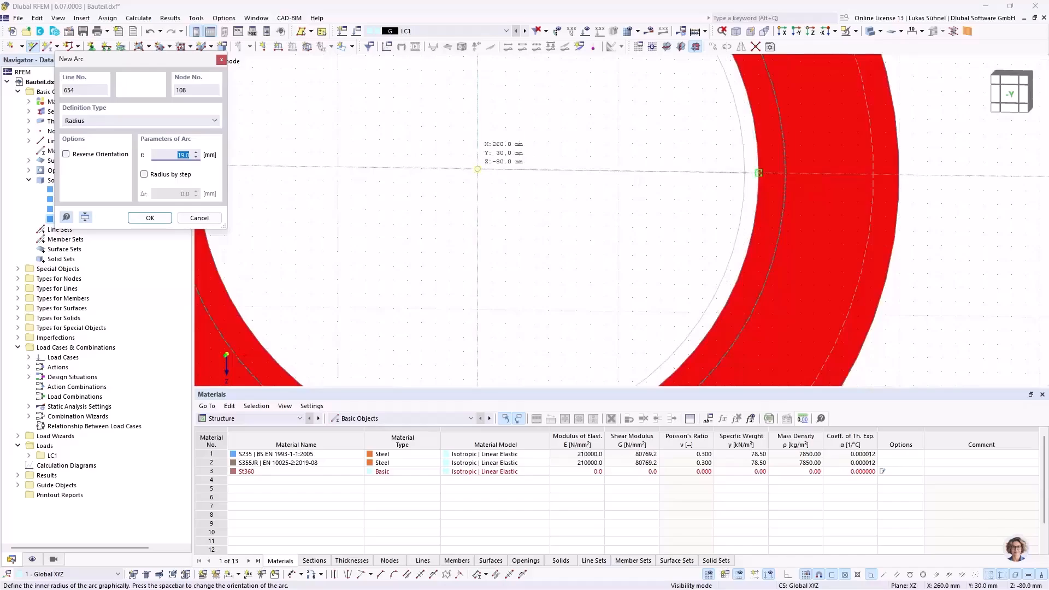
left_click(759, 172)
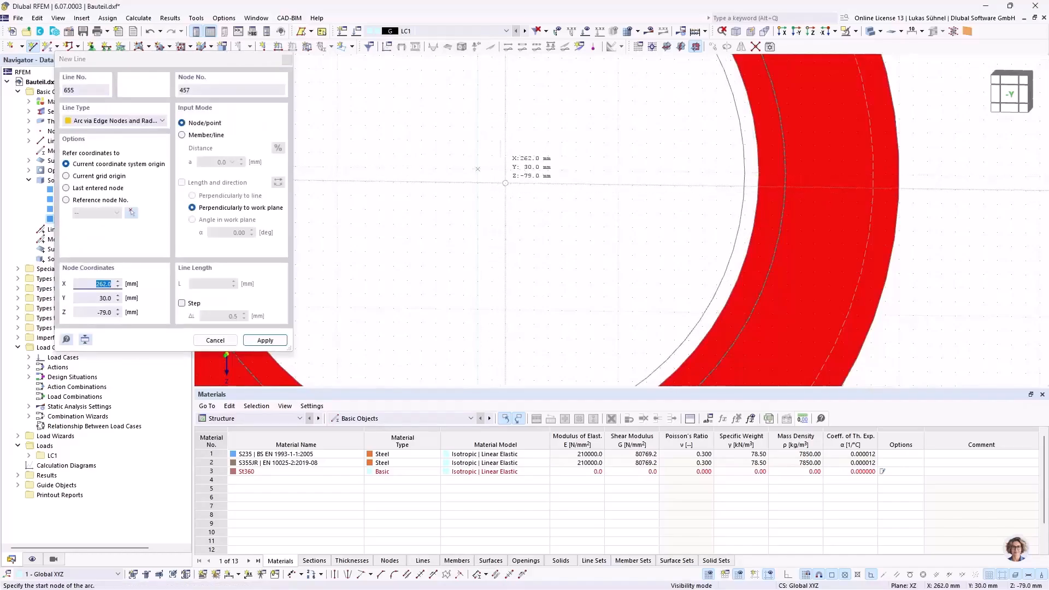
key("Escape")
Try to create a plane surface without thickness by selecting the boundary lines of the narrow half-ring strip inside the bore
scroll(477, 182, "down", 2)
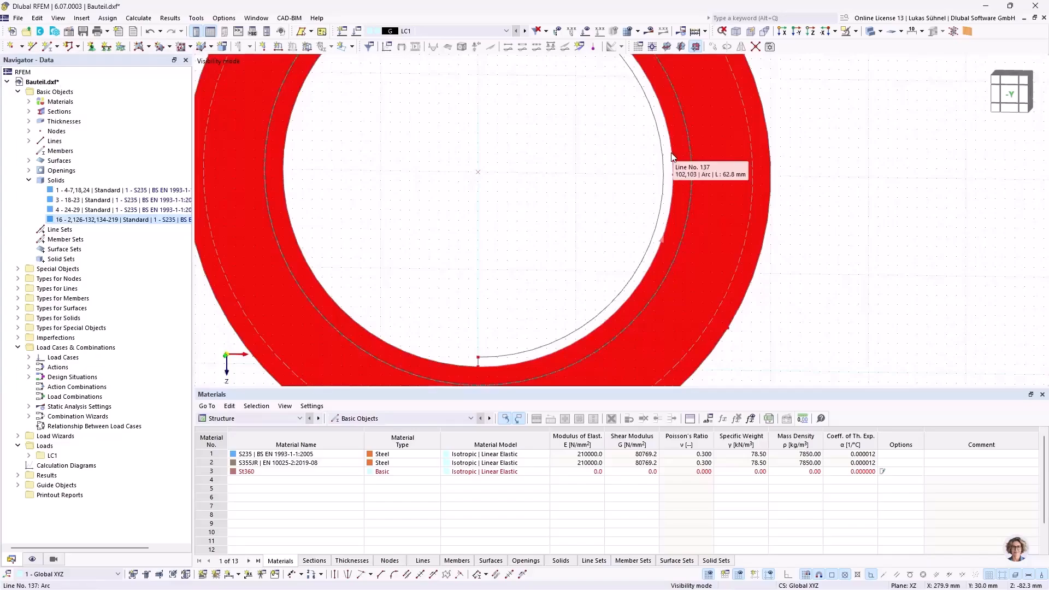
scroll(544, 208, "down", 2)
mouse_move(536, 187)
middle_mouse_down("ctrl")
mouse_move(485, 218)
mouse_move(530, 173)
middle_mouse_up("ctrl")
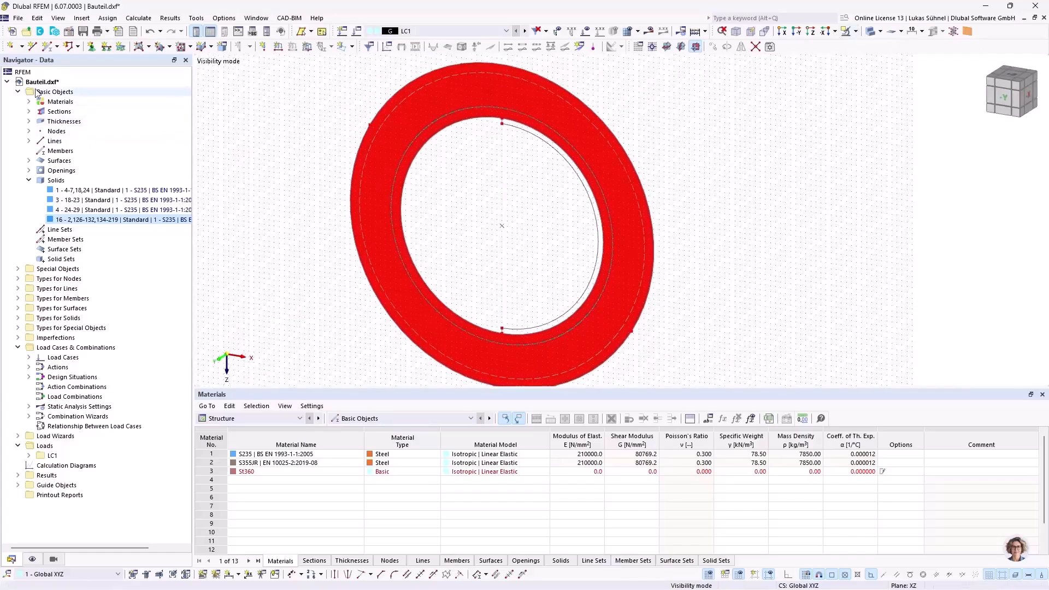
left_click(149, 46)
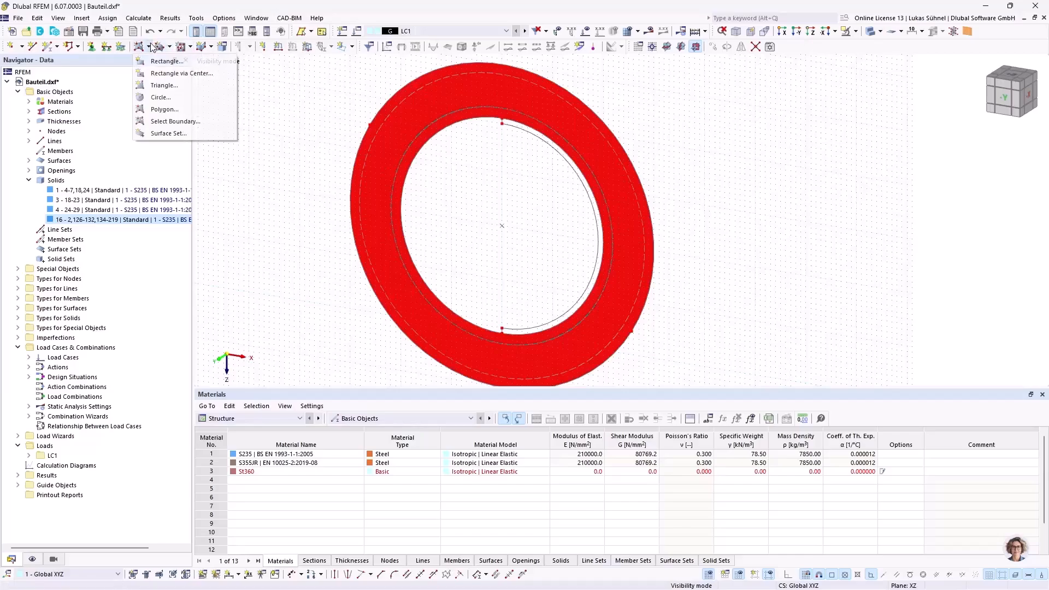
left_click(173, 120)
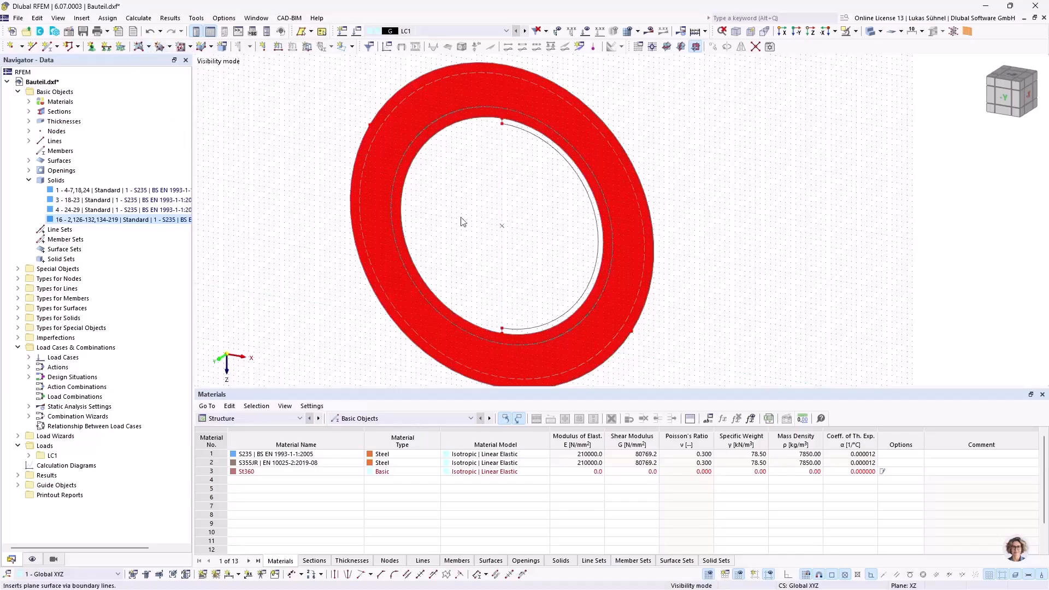
left_click(461, 222)
key("Return")
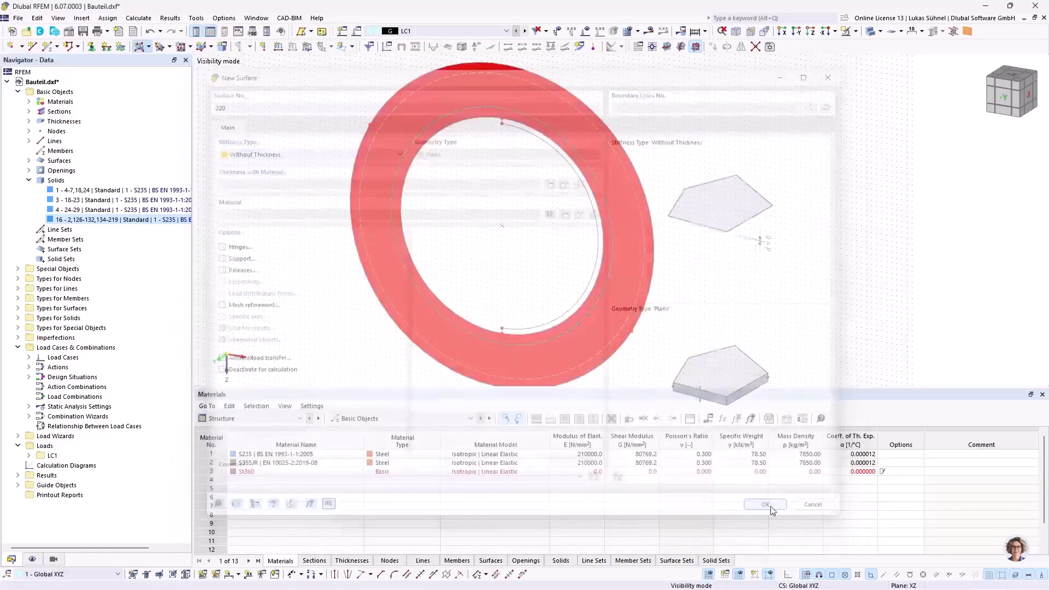
scroll(475, 348, "up", 5)
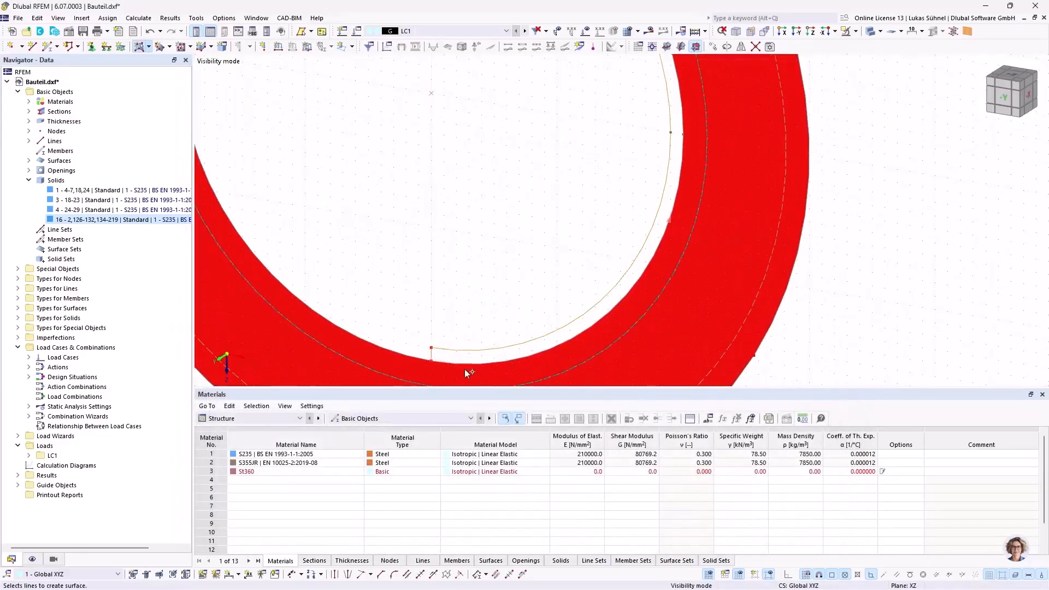
scroll(469, 367, "down", 3)
scroll(444, 98, "up", 1)
scroll(443, 99, "up", 2)
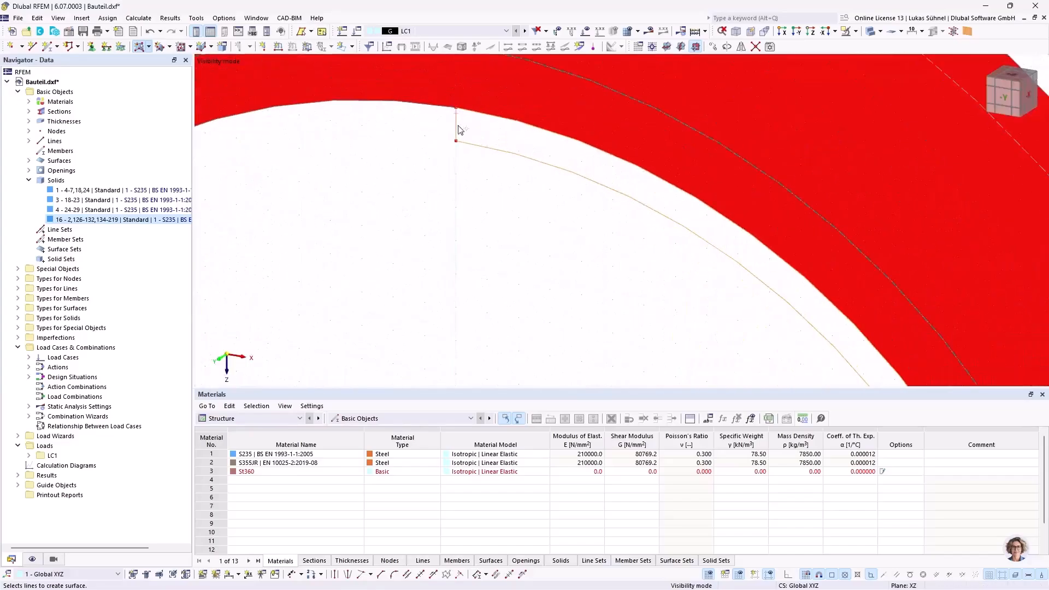
scroll(459, 133, "down", 4)
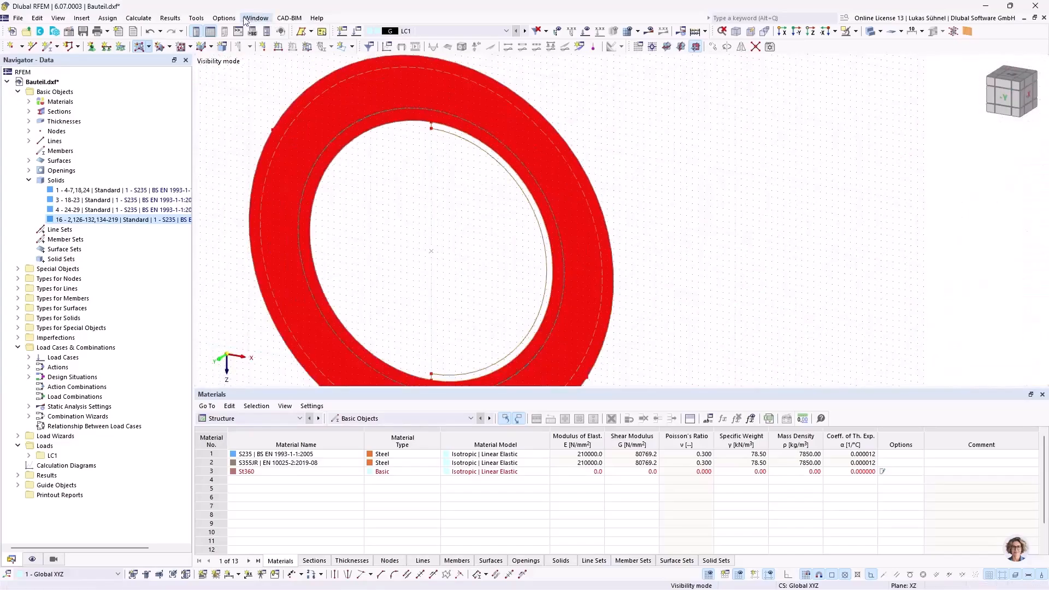
Run the model check for identical nodes with a 0.5 mm tolerance and apply the cleanup to all node groups
left_click(196, 18)
mouse_move(263, 183)
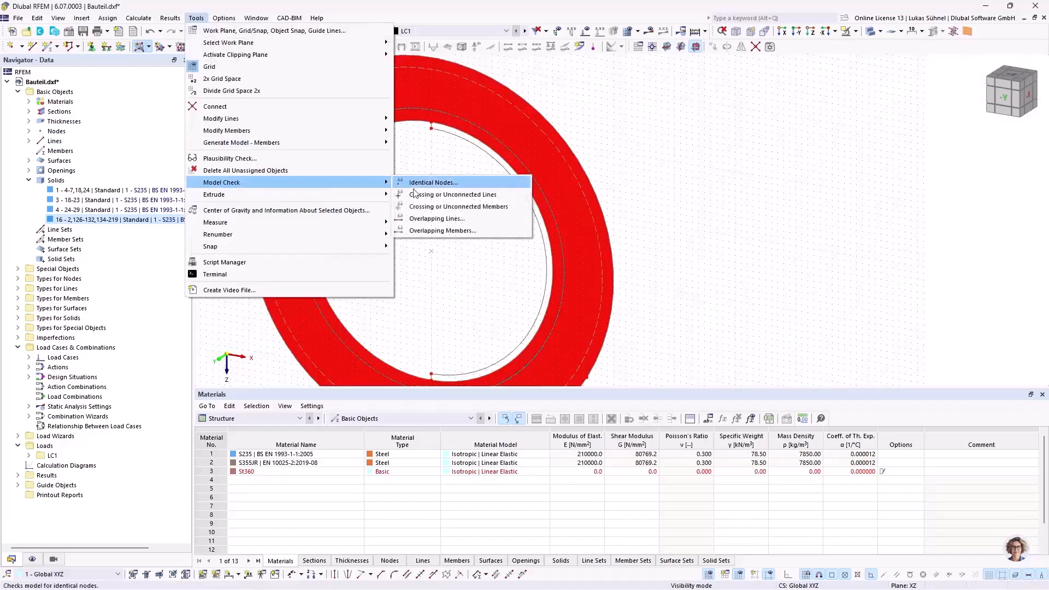
left_click(486, 183)
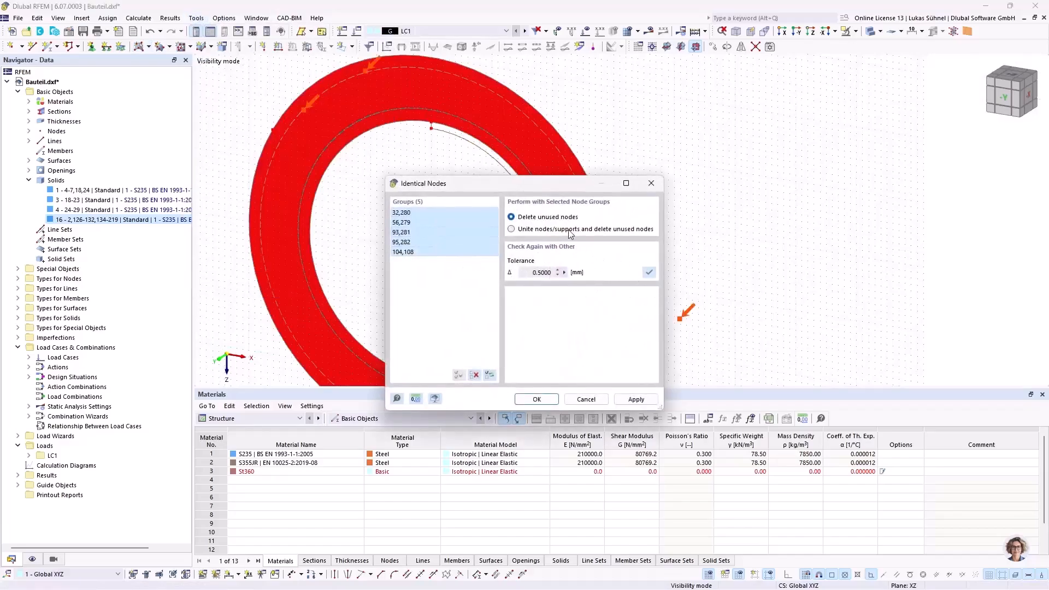
left_click(537, 401)
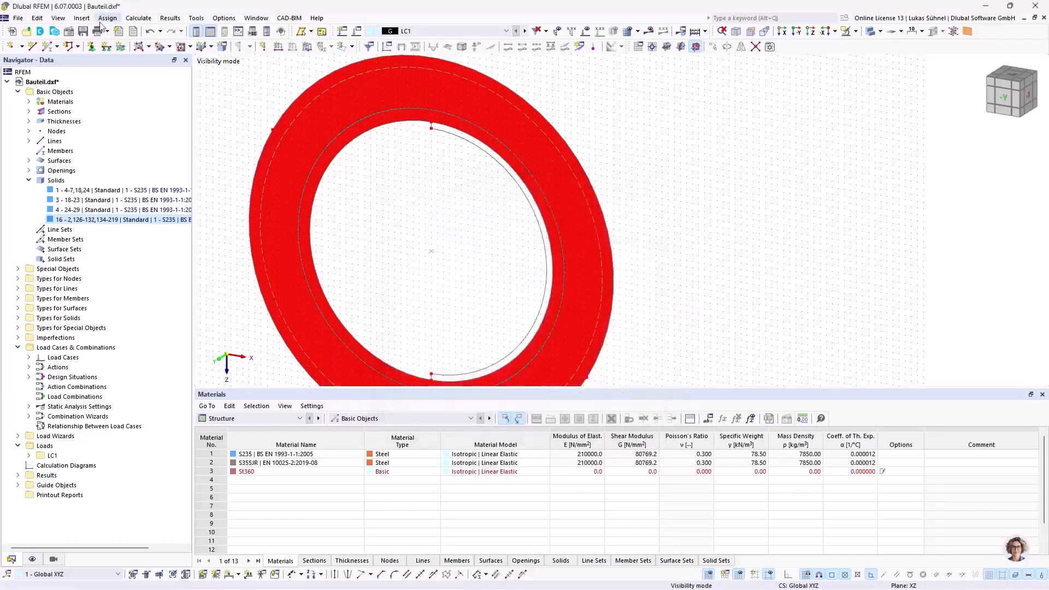
Create a plane surface without thickness from the boundary lines between the new arc and the bore edge
left_click(139, 46)
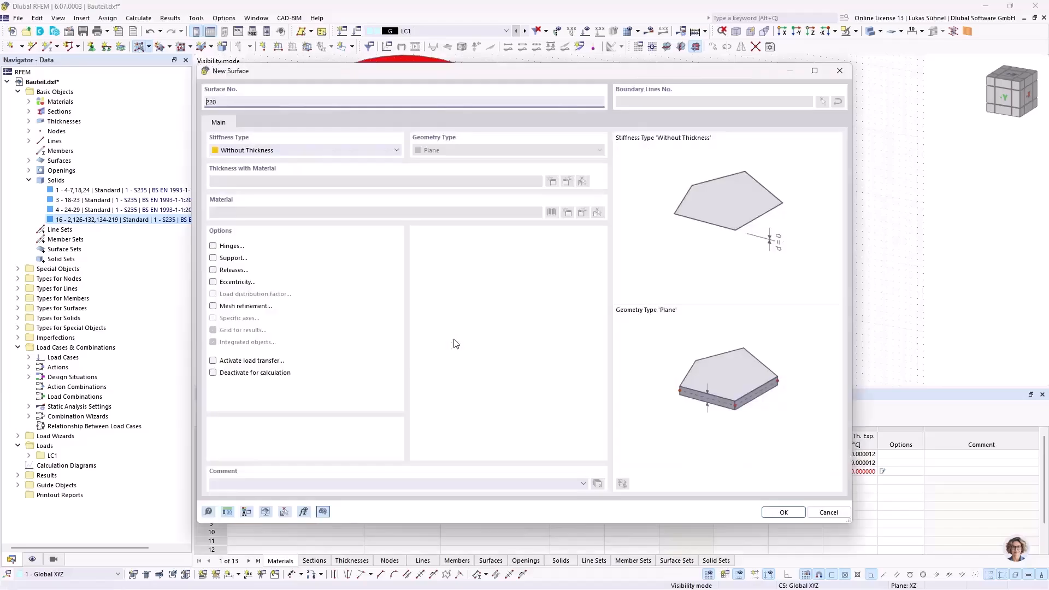
left_click(775, 512)
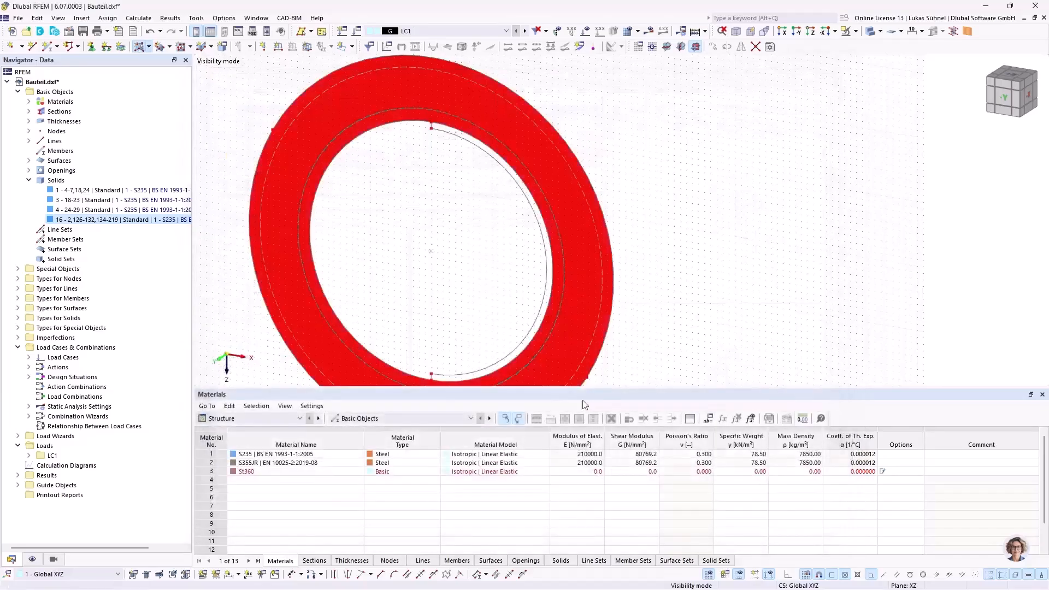
left_click(469, 377)
key("Escape")
Cancel the visibility mode to show the whole model around the new half-ring surface
middle_click_drag(427, 228, 485, 186)
left_click(856, 31)
left_click(853, 126)
middle_click_drag(754, 134, 725, 200, "ctrl")
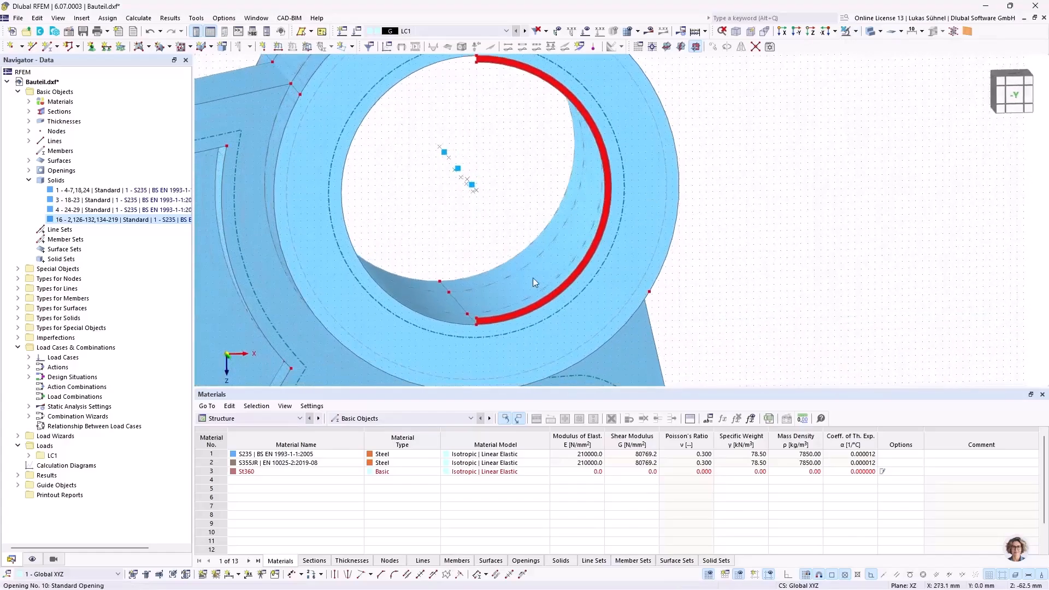
Set up one copy of the half-ring surface, picking bore nodes for a displacement vector of -10 mm in Y
scroll(609, 158, "up", 2)
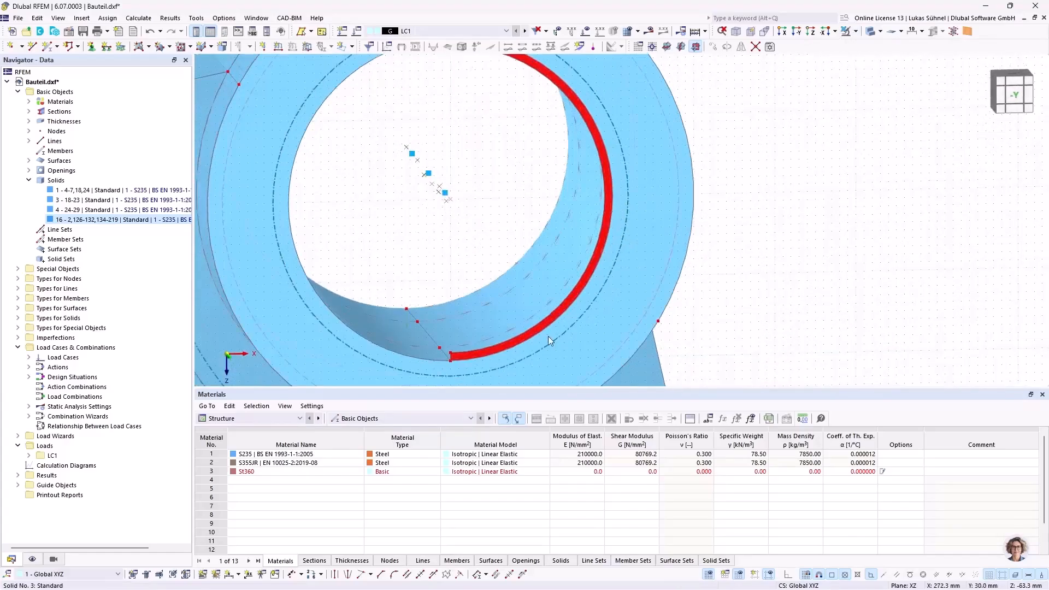
scroll(451, 367, "up", 2)
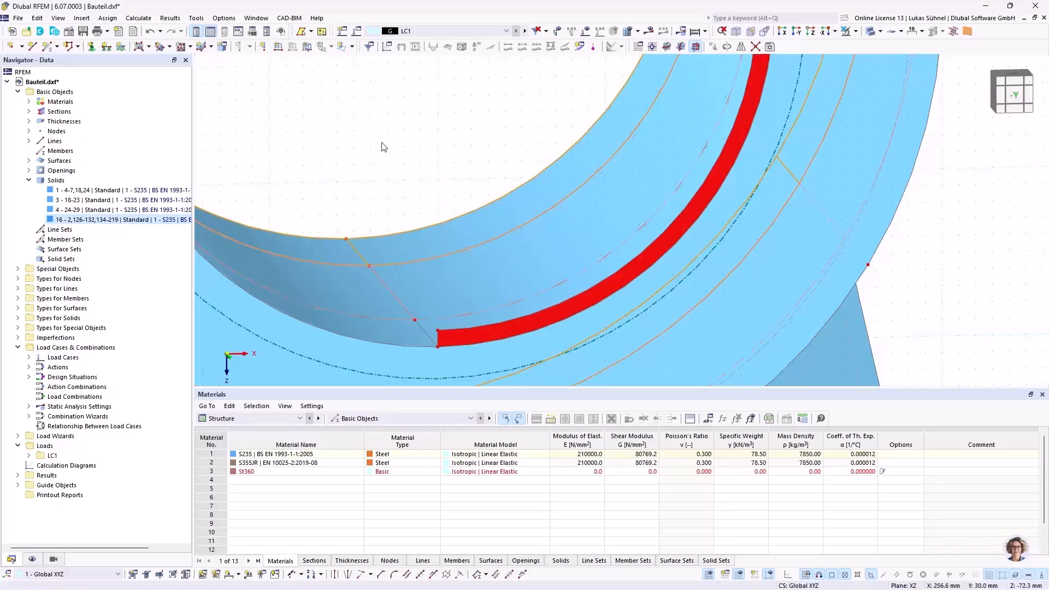
scroll(467, 331, "up", 2)
right_click(467, 331)
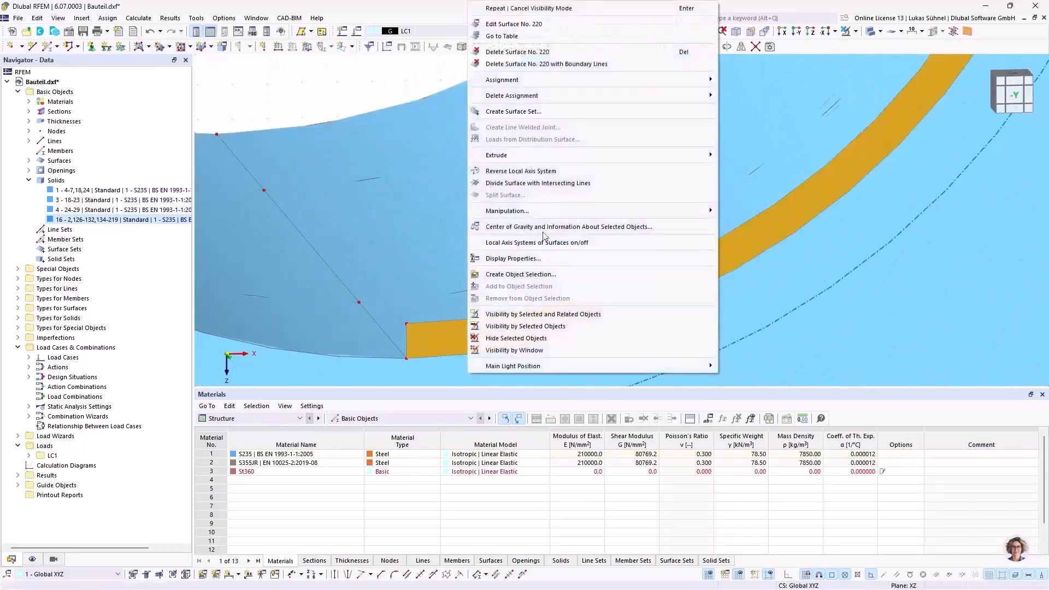
mouse_move(684, 214)
left_click(751, 212)
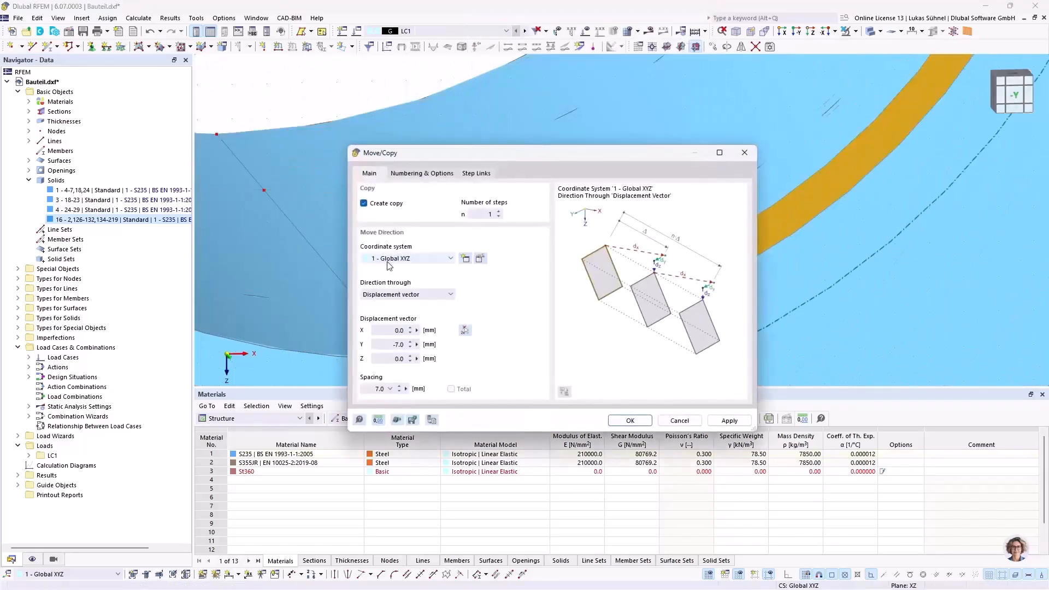
left_click(465, 331)
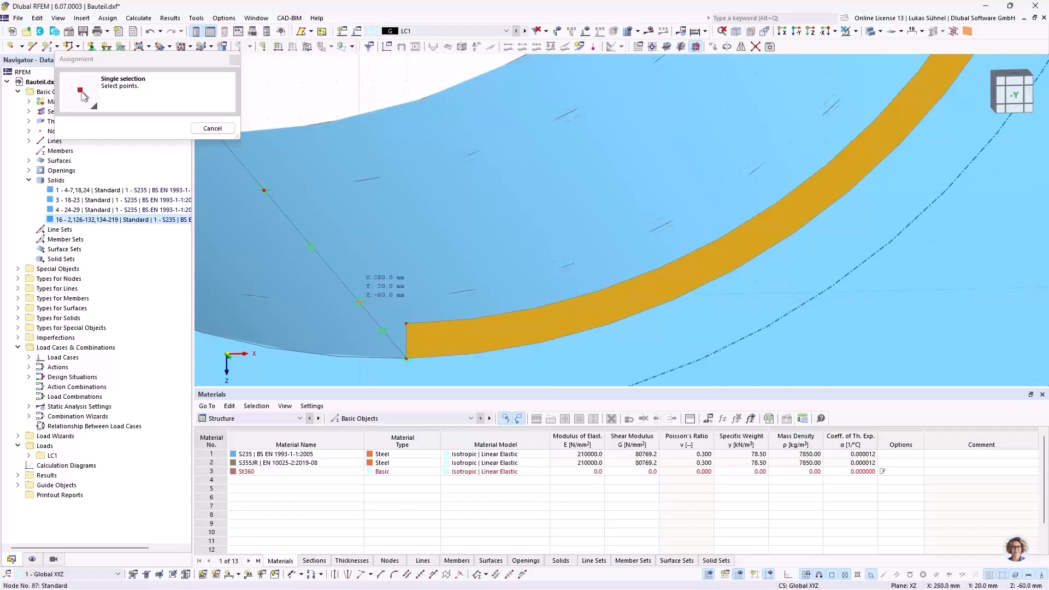
left_click(359, 302)
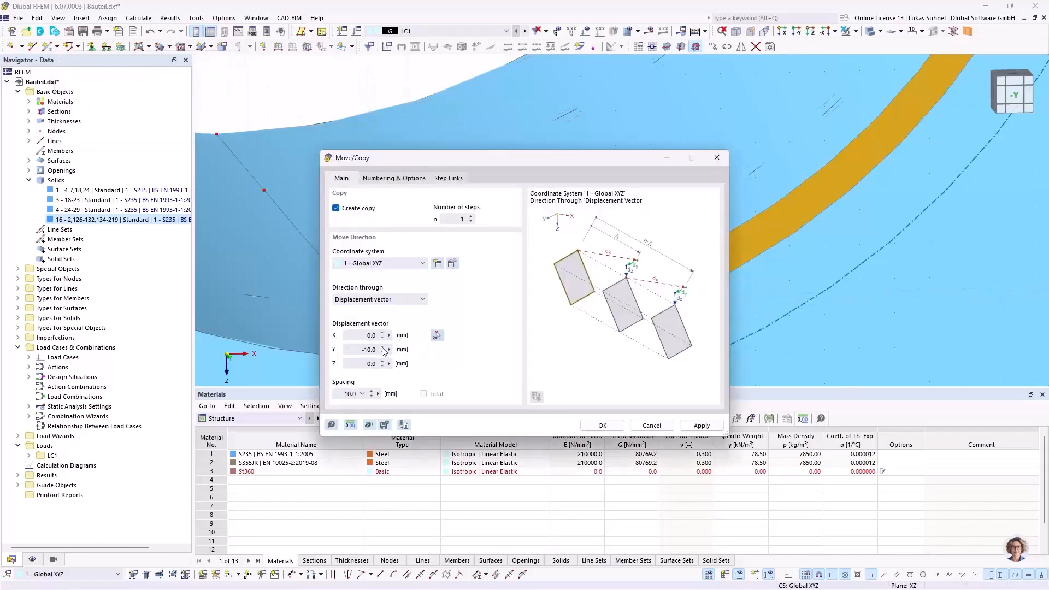
left_click_drag(434, 165, 610, 108)
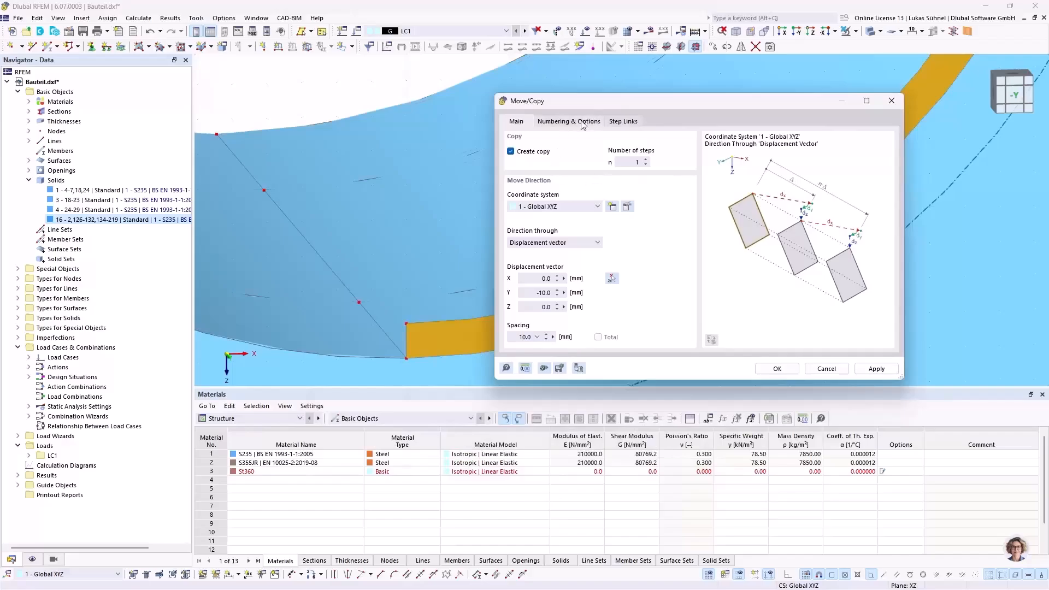
Link the copied surfaces with a solid using solid 1 as the template, and create the copy
left_click(582, 124)
left_click(624, 122)
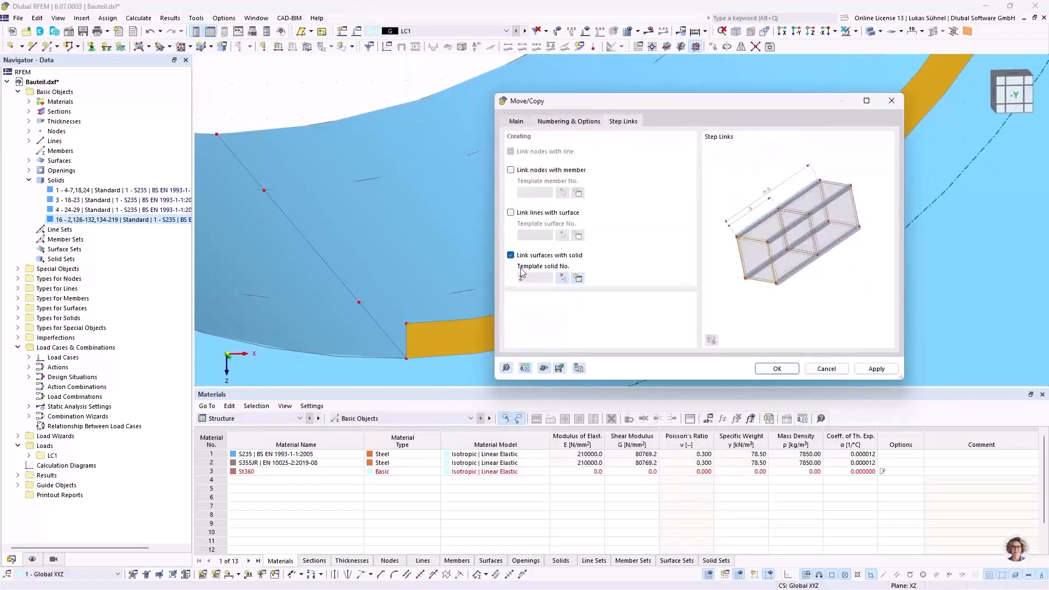
left_click(578, 278)
left_click(438, 267)
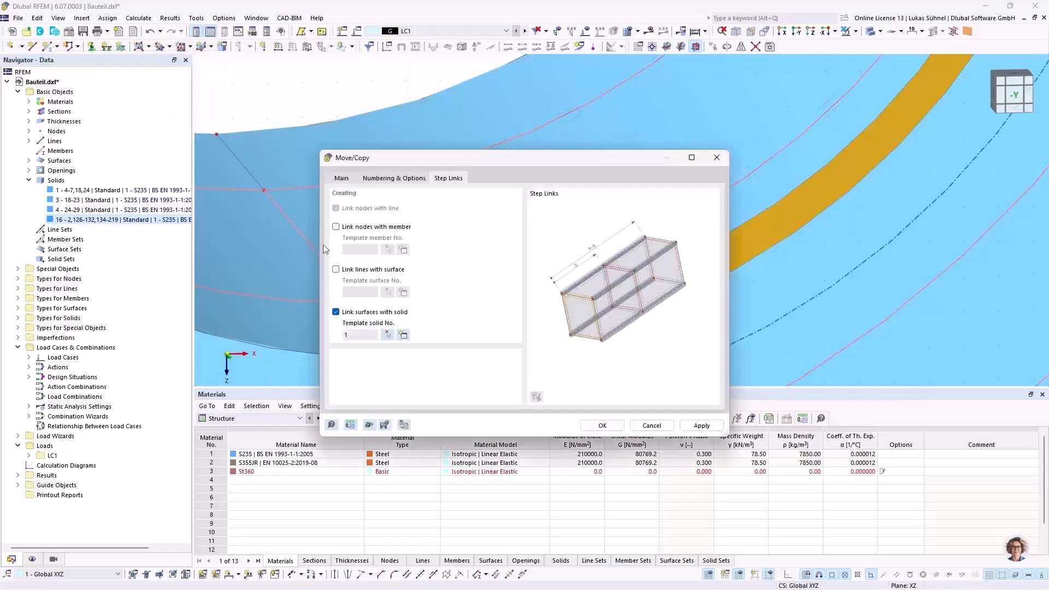
left_click(611, 428)
Clear the selection and display the model transparently to examine the new solid strip inside the bore
scroll(428, 251, "down", 4)
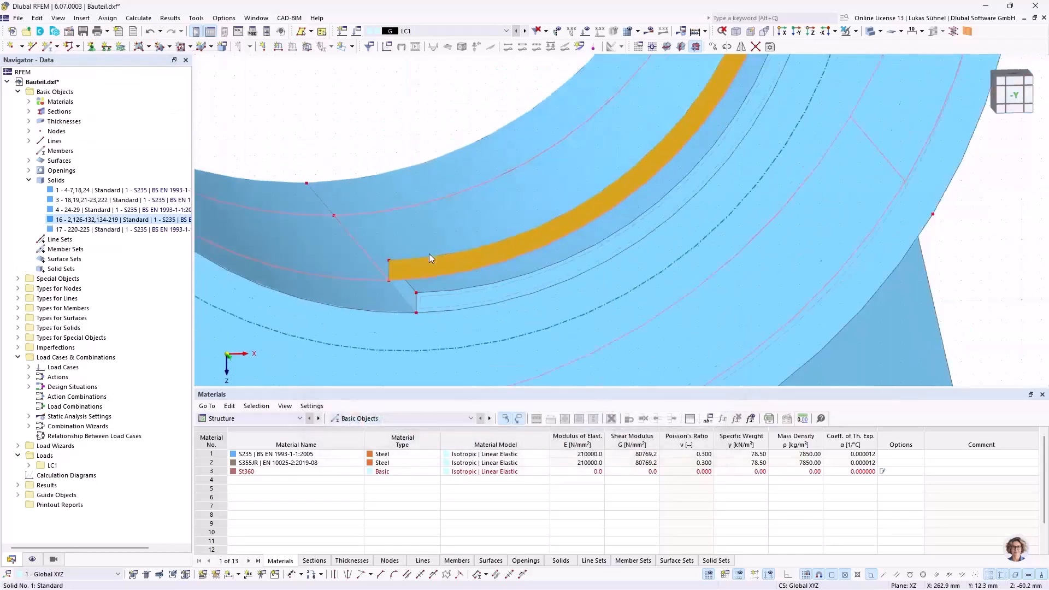
left_click(399, 105)
scroll(411, 260, "up", 2)
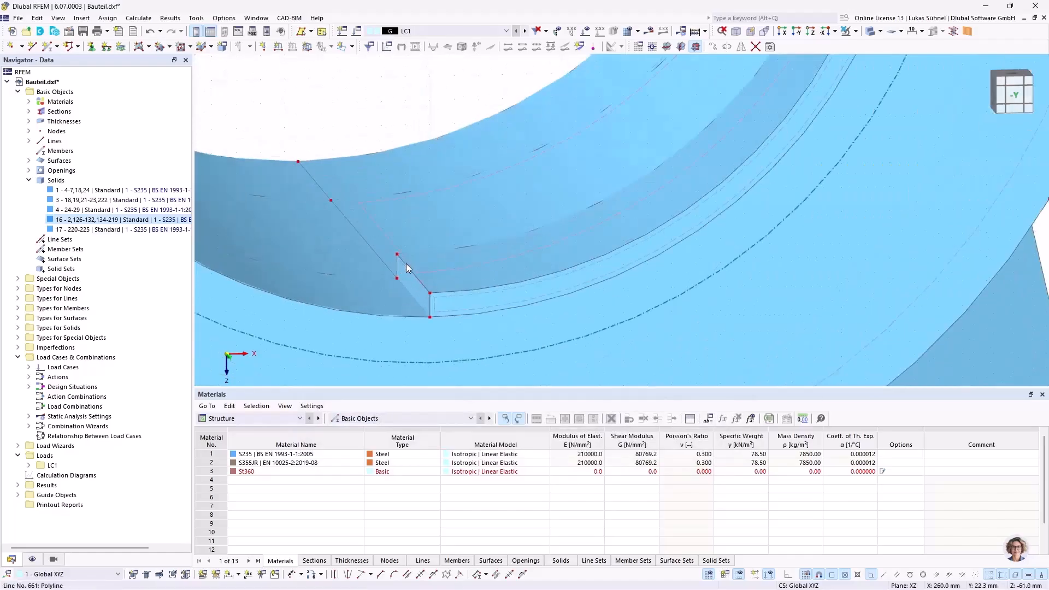
scroll(422, 266, "up", 1)
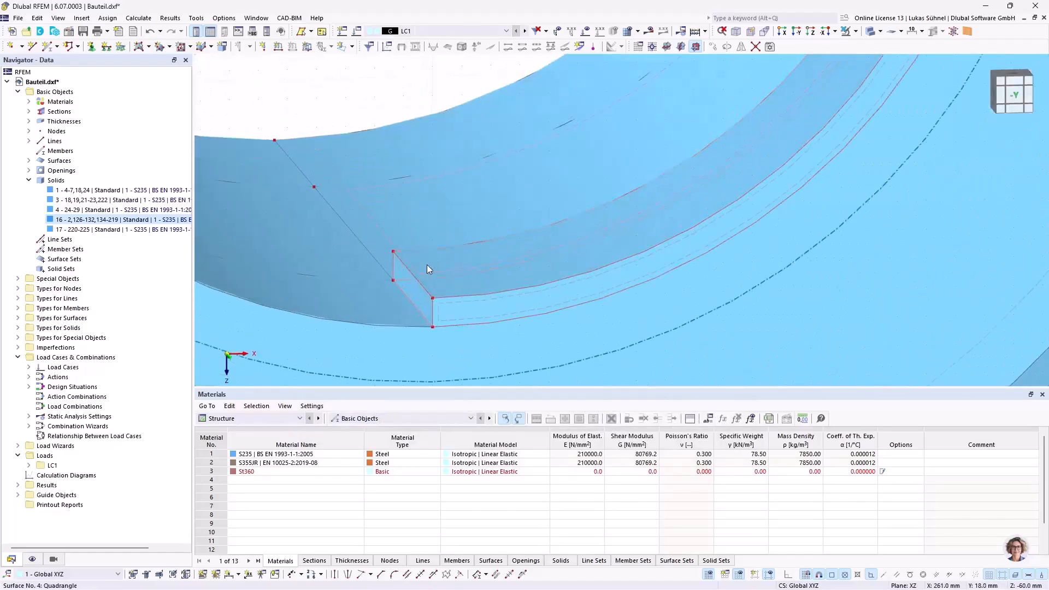
left_click(869, 32)
scroll(398, 250, "up", 2)
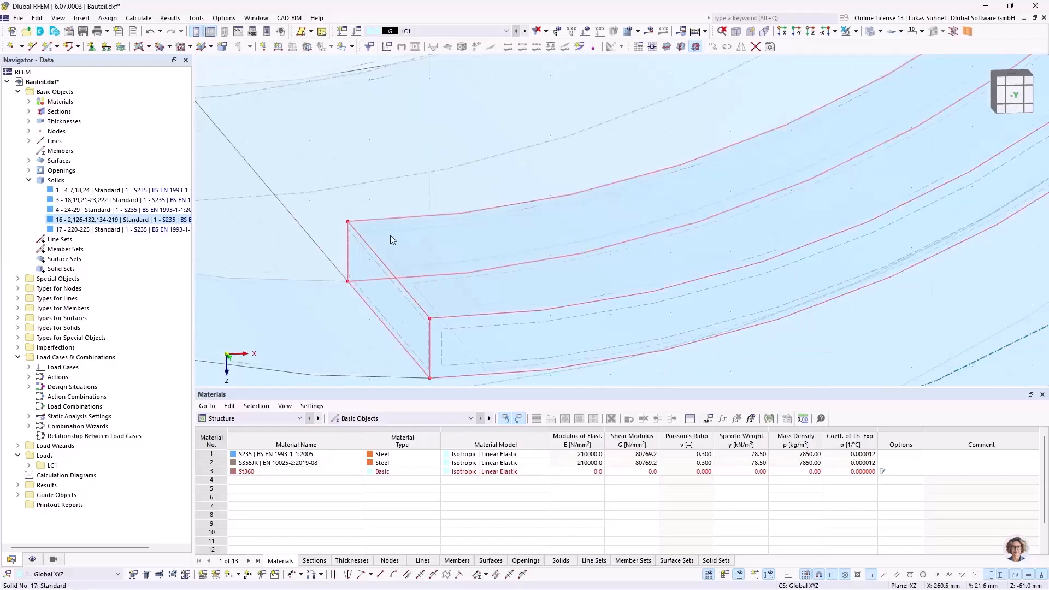
Copy the rear face of the half-ring strip solid by -20 mm in Y to create the second linked strip solid
left_click(395, 230)
right_click(395, 231)
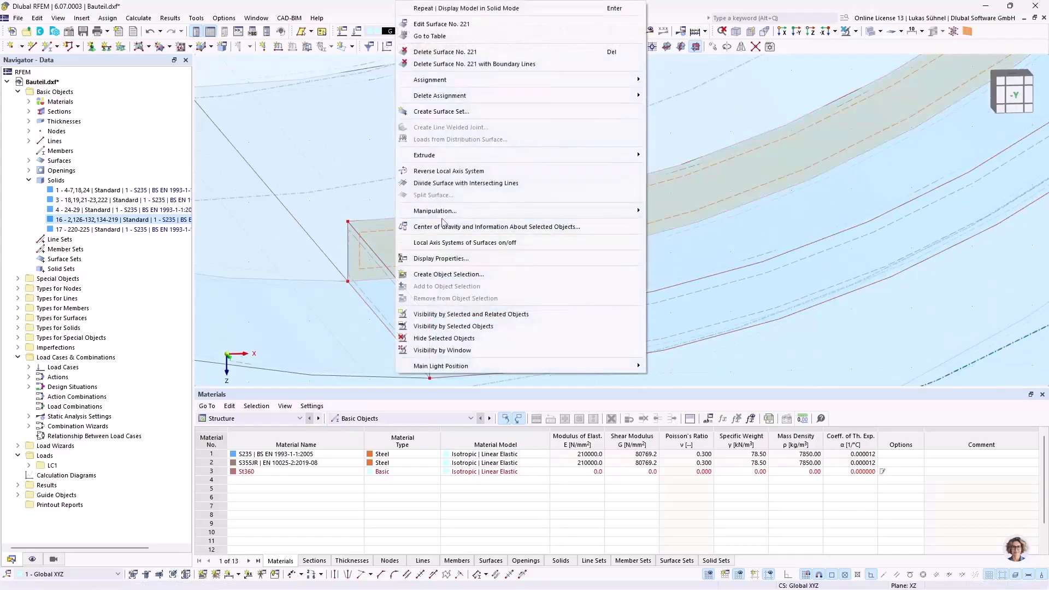
mouse_move(438, 211)
left_click(667, 213)
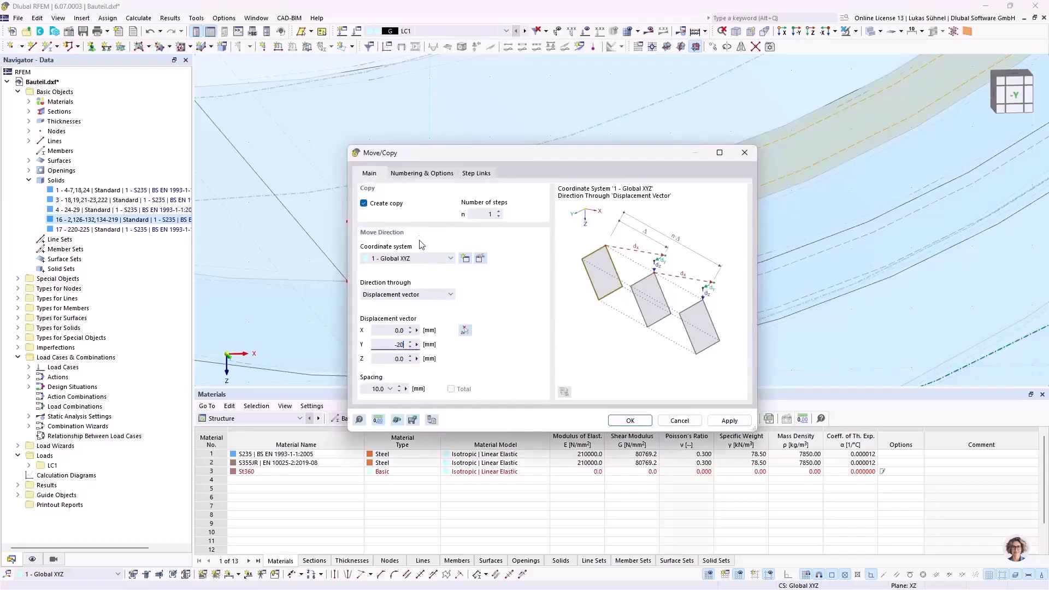
left_click(629, 420)
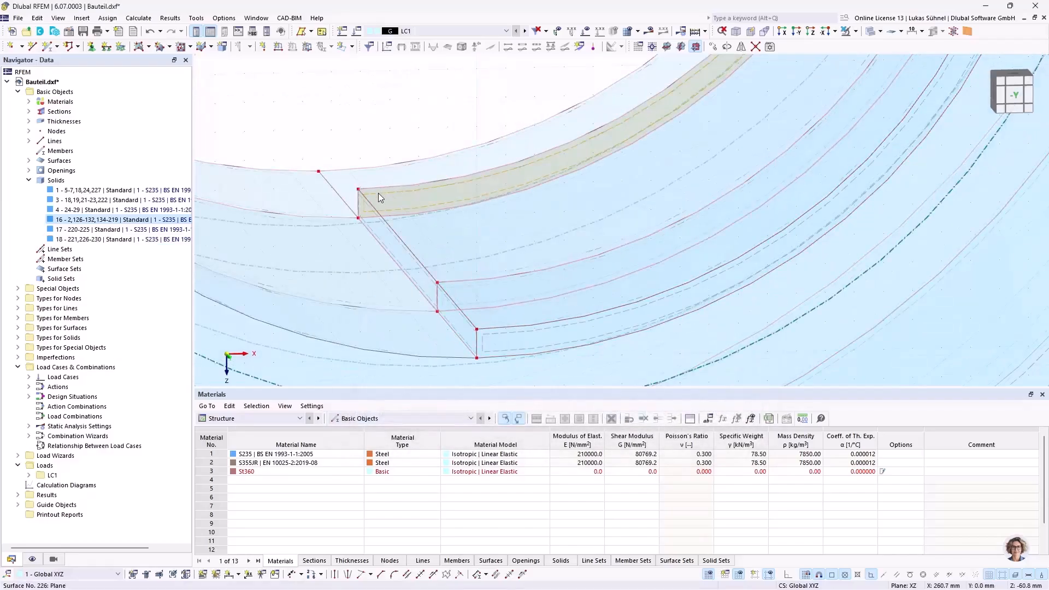
Copy the newly created half-ring end surface by -10 mm in Y to create the third linked strip solid
right_click(378, 193)
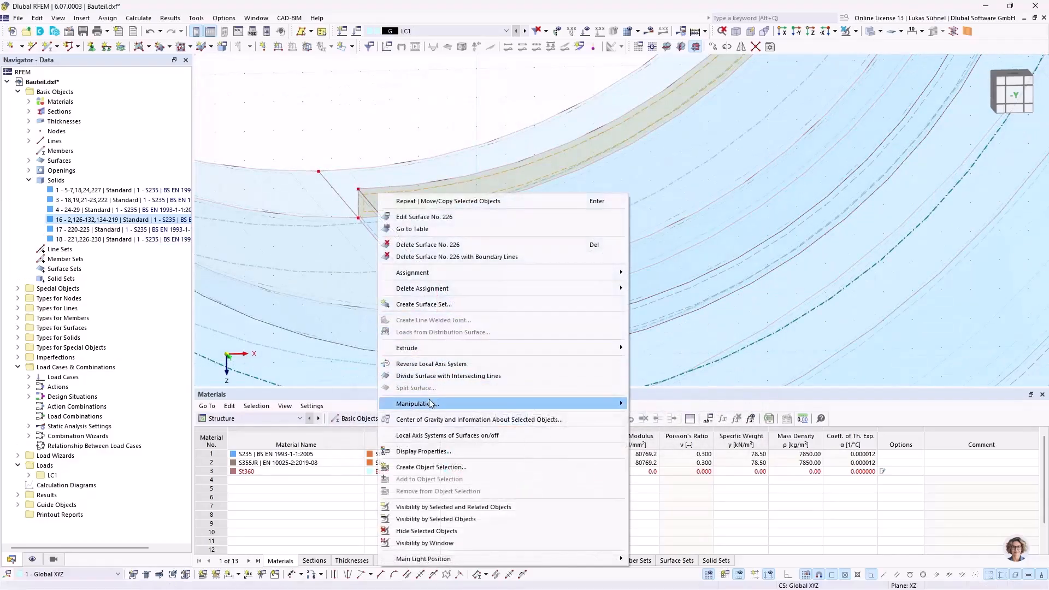
mouse_move(621, 402)
left_click(661, 404)
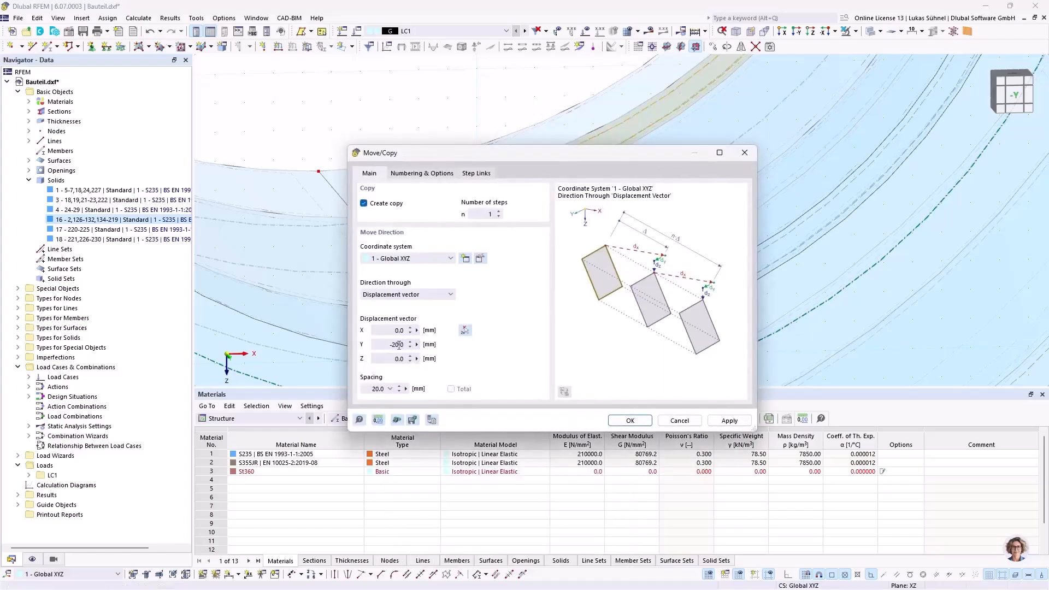
left_click_drag(392, 345, 417, 347)
type("-10")
key("Return")
scroll(407, 247, "down", 5)
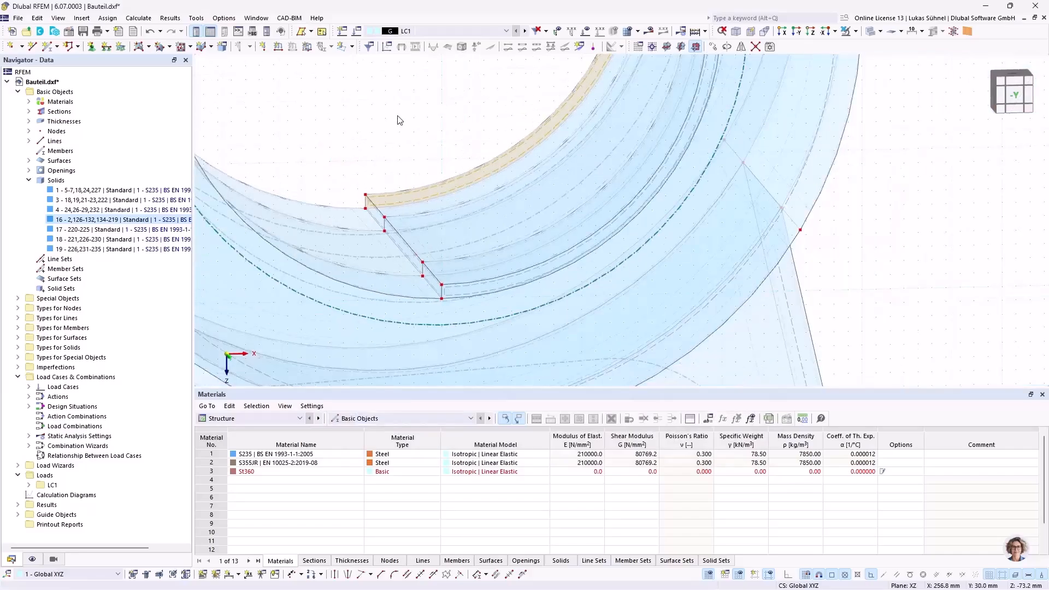
Mirror a copy of the three half-ring solids about a YZ plane through the bore node at X 260, Y 30, Z -61 mm
middle_click_drag(421, 137, 450, 159)
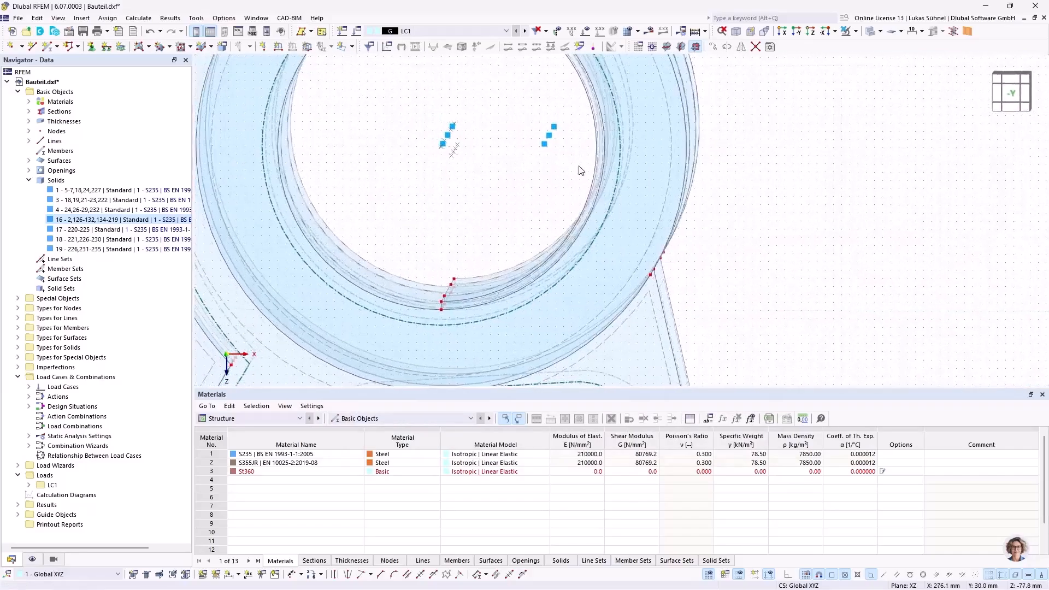
right_click(550, 133)
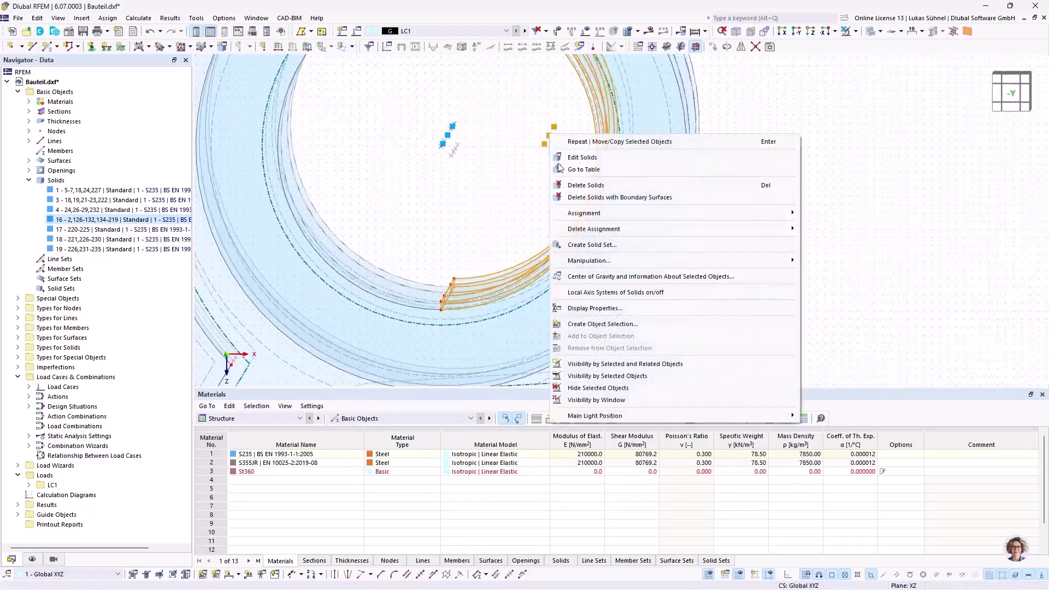
mouse_move(787, 265)
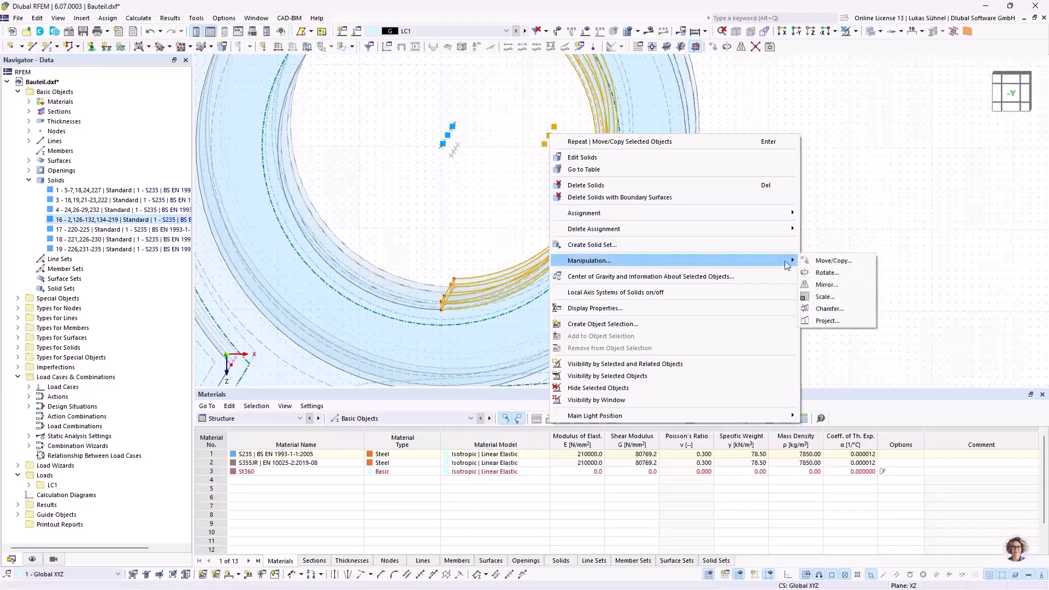
left_click(826, 285)
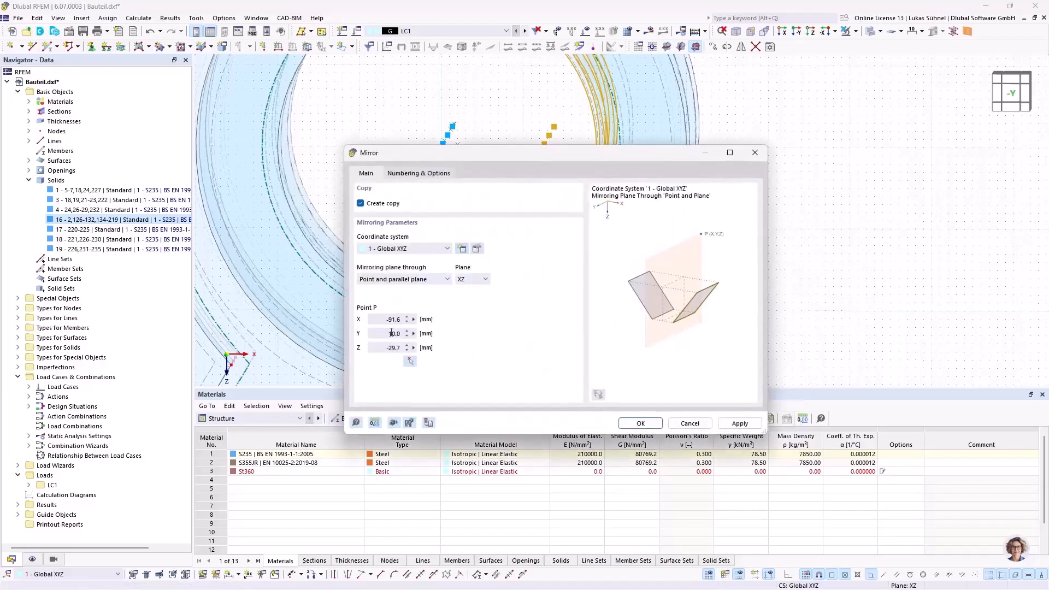
left_click(474, 278)
left_click(466, 297)
left_click(410, 361)
scroll(454, 256, "up", 5)
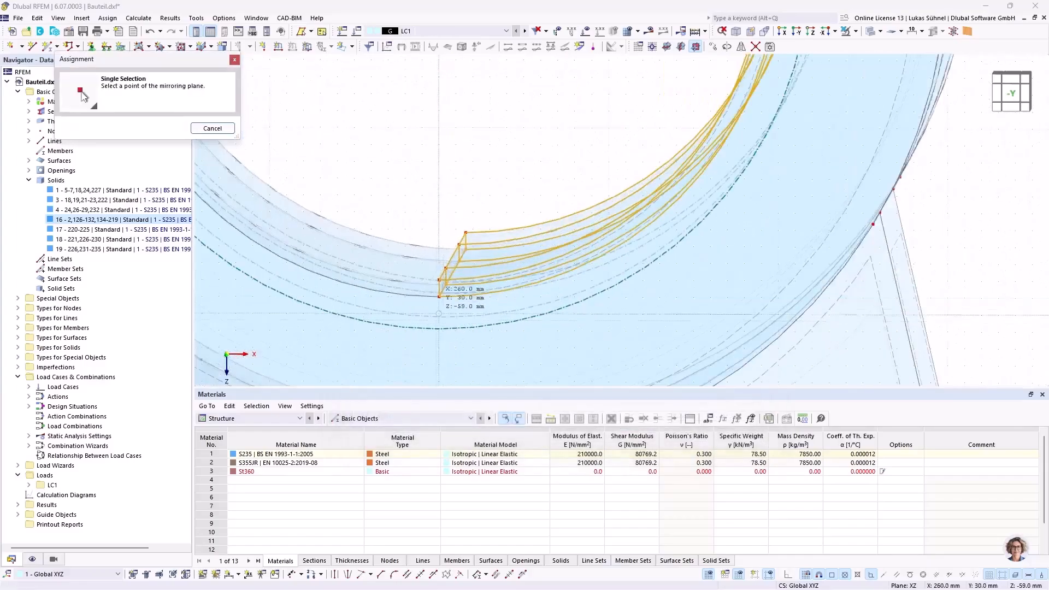
left_click(445, 279)
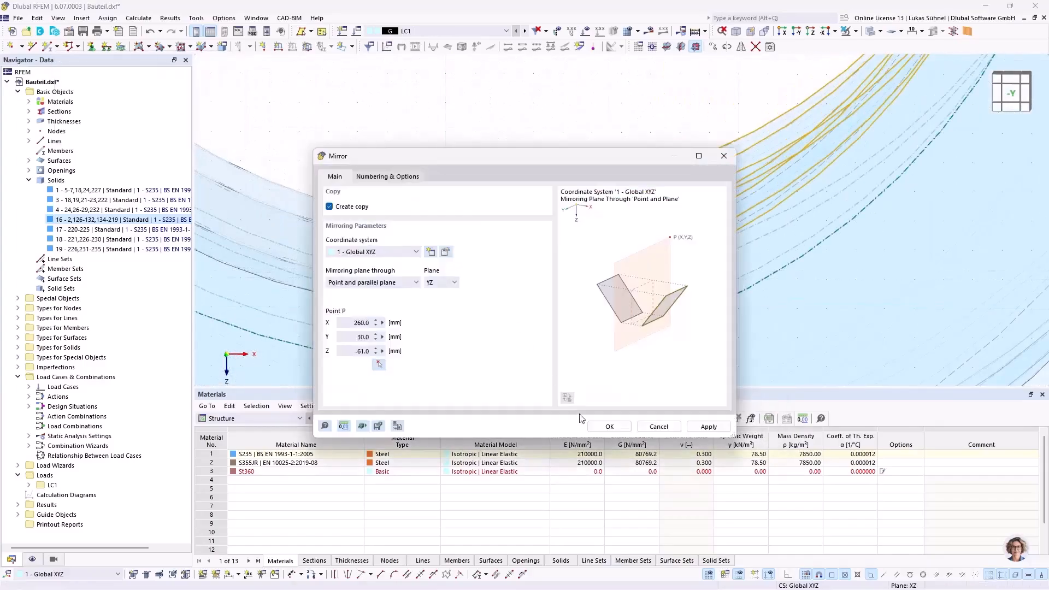
left_click(608, 427)
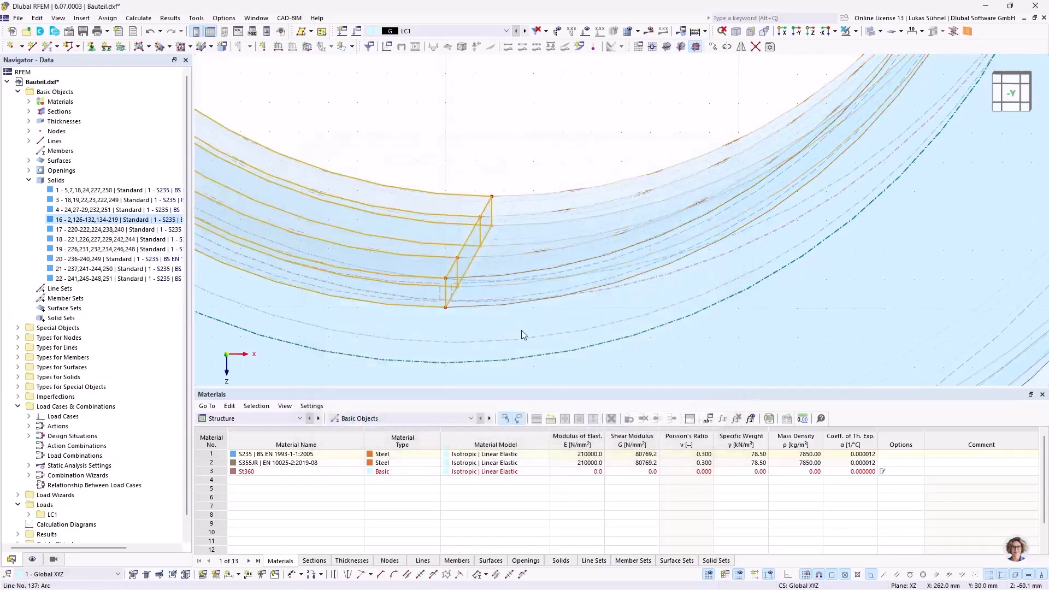
Select the six half-ring solids in the bore, open them for editing and set their solid type to Contact
scroll(520, 328, "down", 4)
scroll(508, 284, "down", 3)
scroll(499, 227, "up", 5)
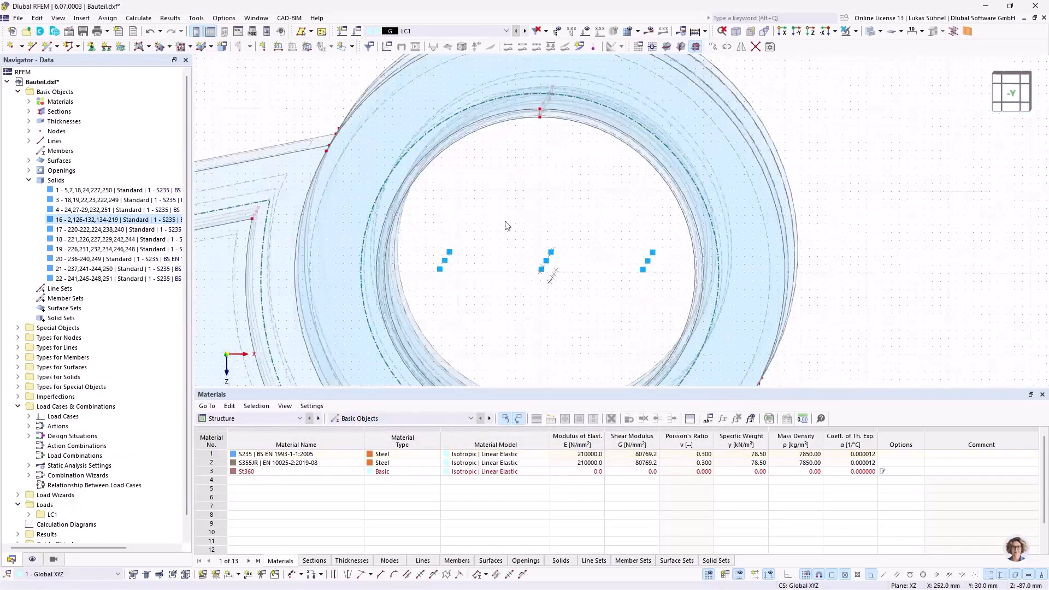
scroll(495, 210, "up", 2)
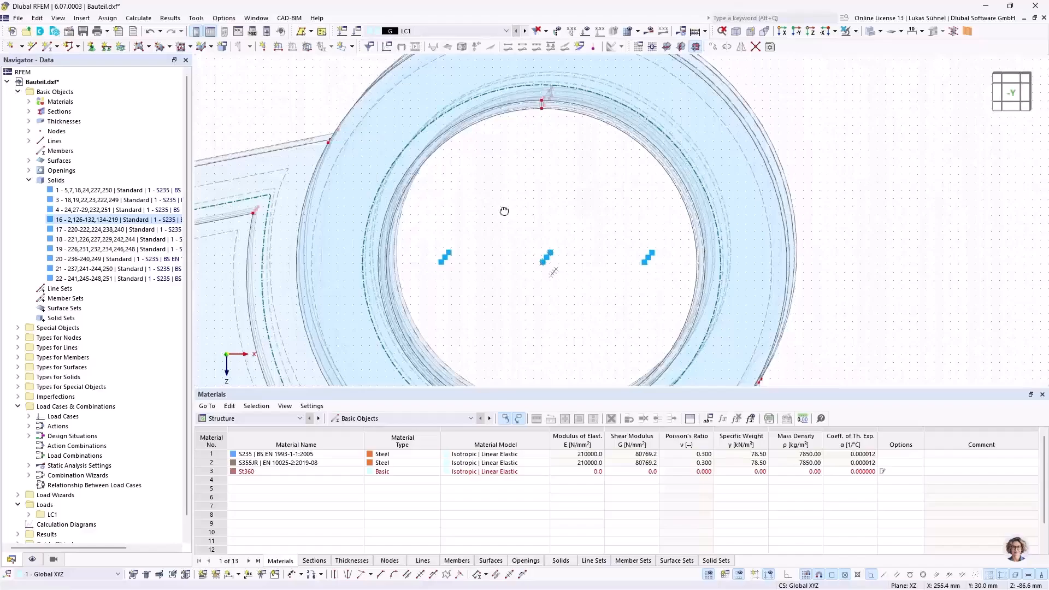
scroll(501, 213, "up", 1)
left_click_drag(490, 275, 432, 233)
double_click(648, 256)
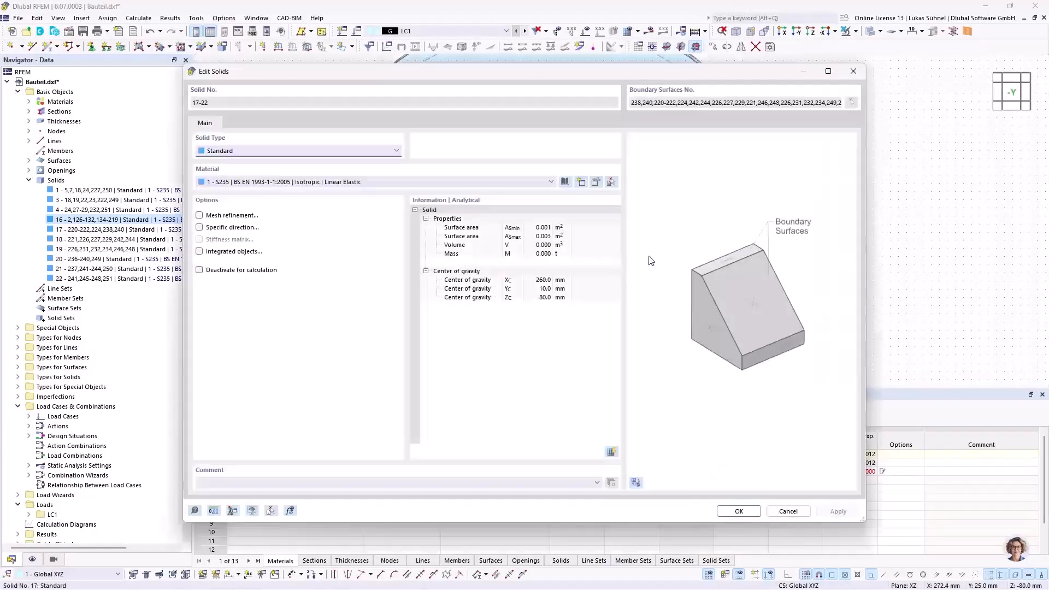
left_click(250, 156)
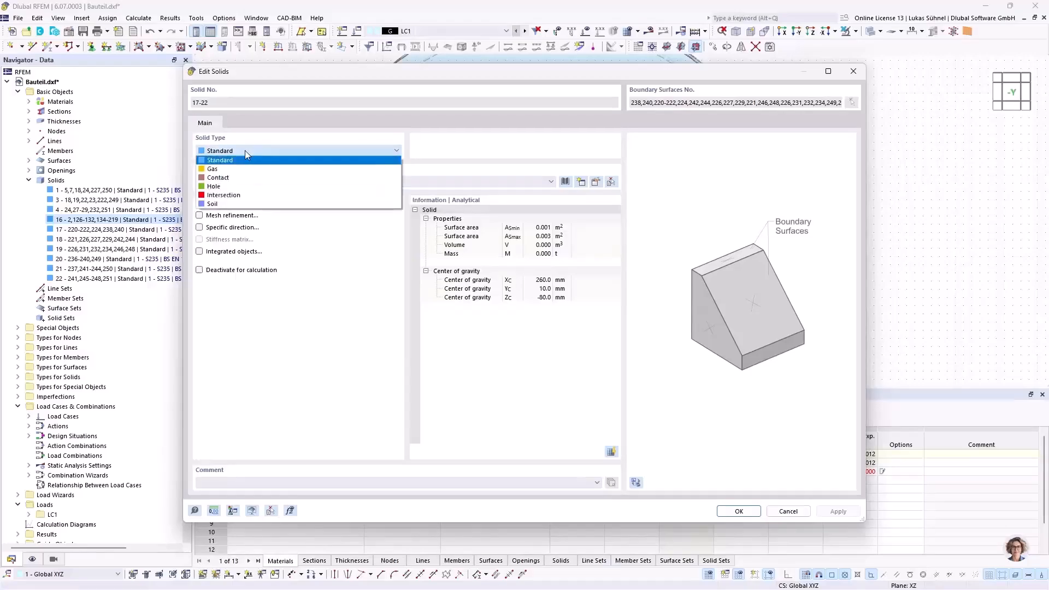
left_click(268, 187)
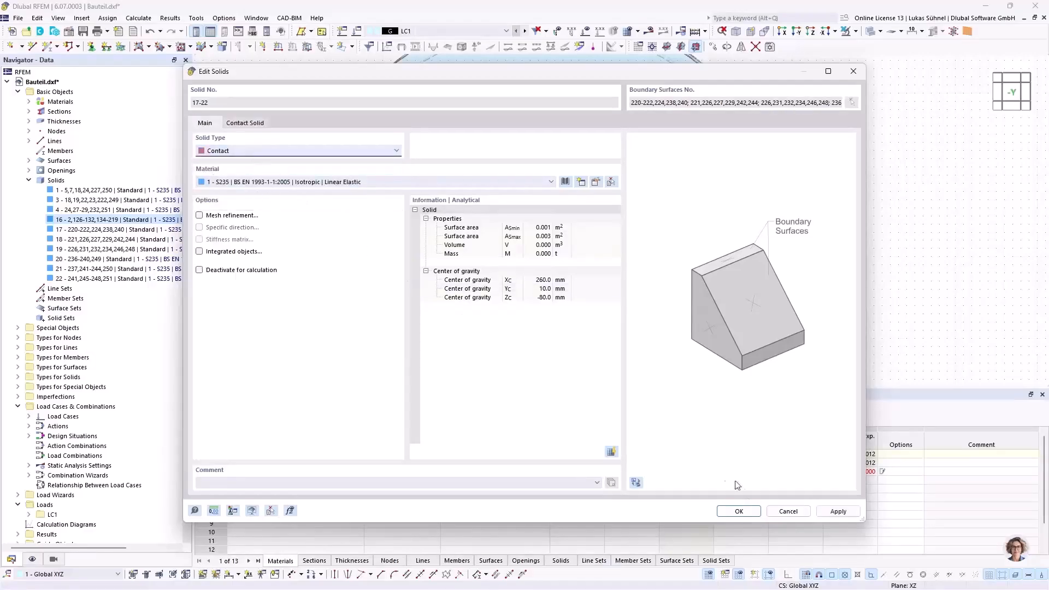
Create and assign a contact for the ring solids with failure under tension, rigid friction parallel to surfaces and a friction coefficient of 0.01
left_click(246, 124)
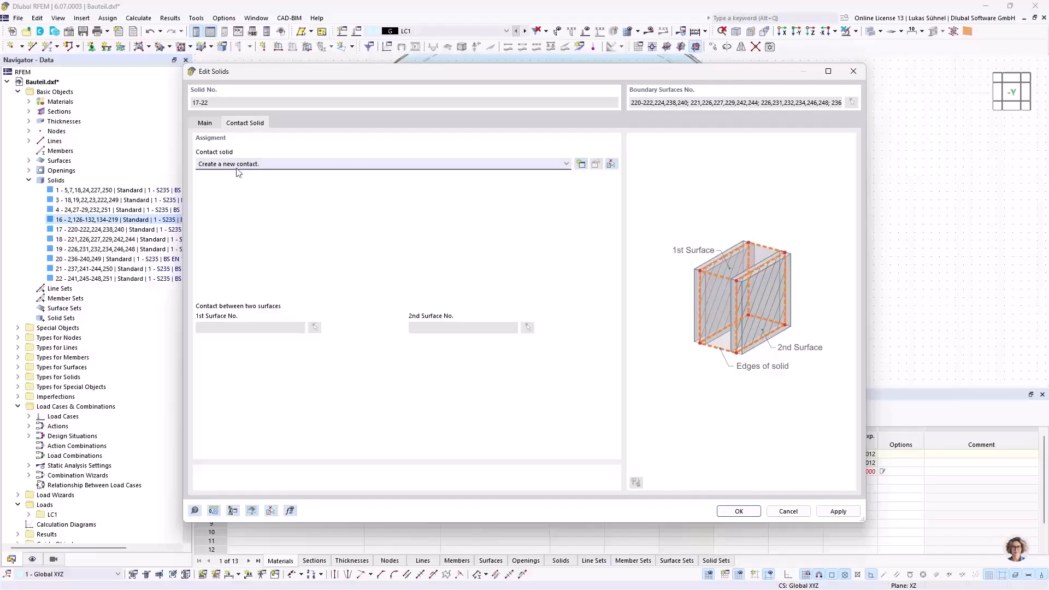
left_click(581, 164)
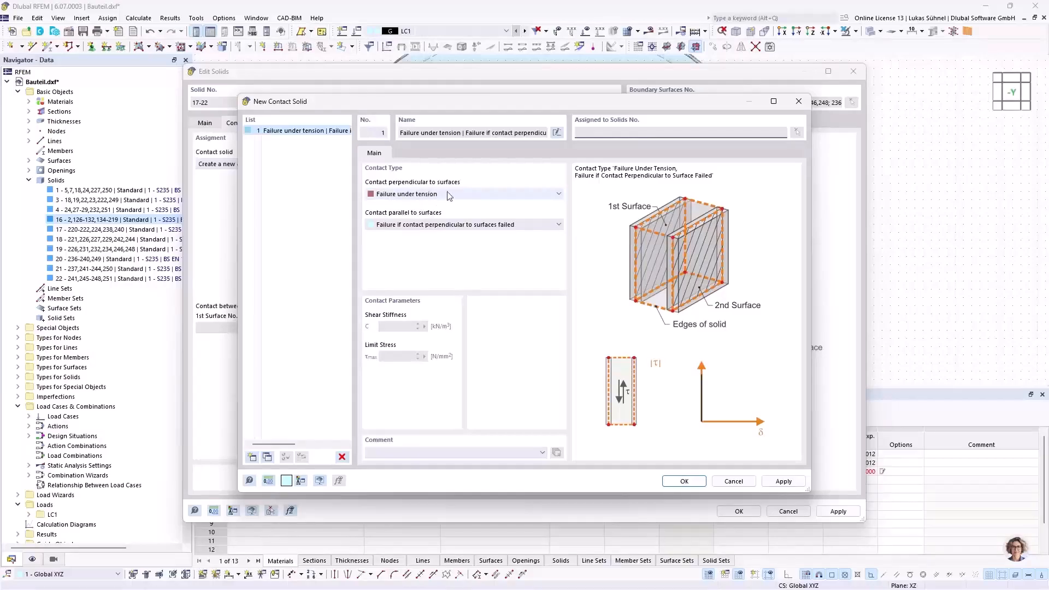
left_click(429, 225)
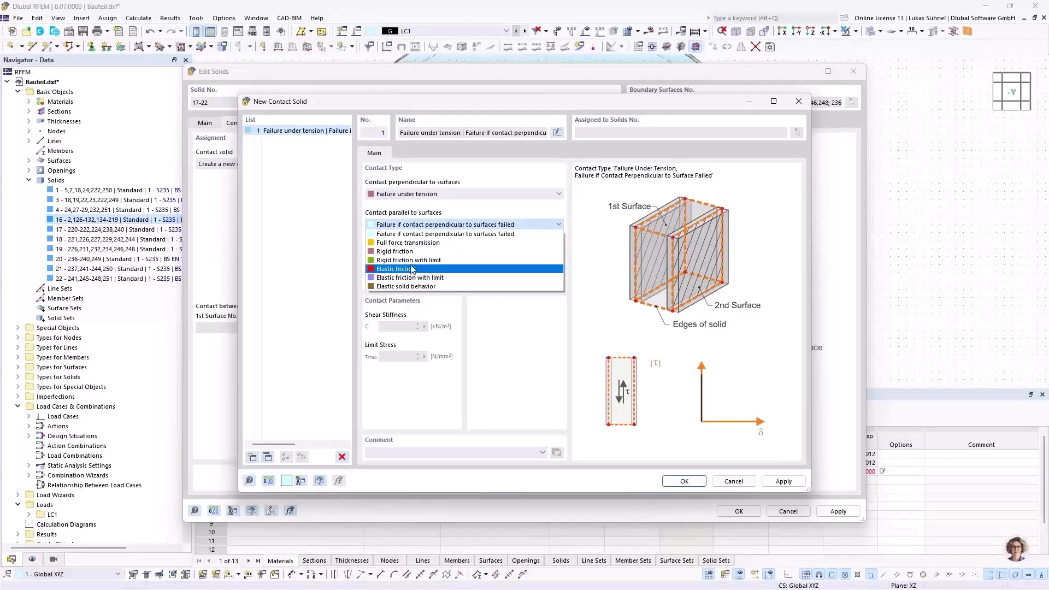
left_click(398, 251)
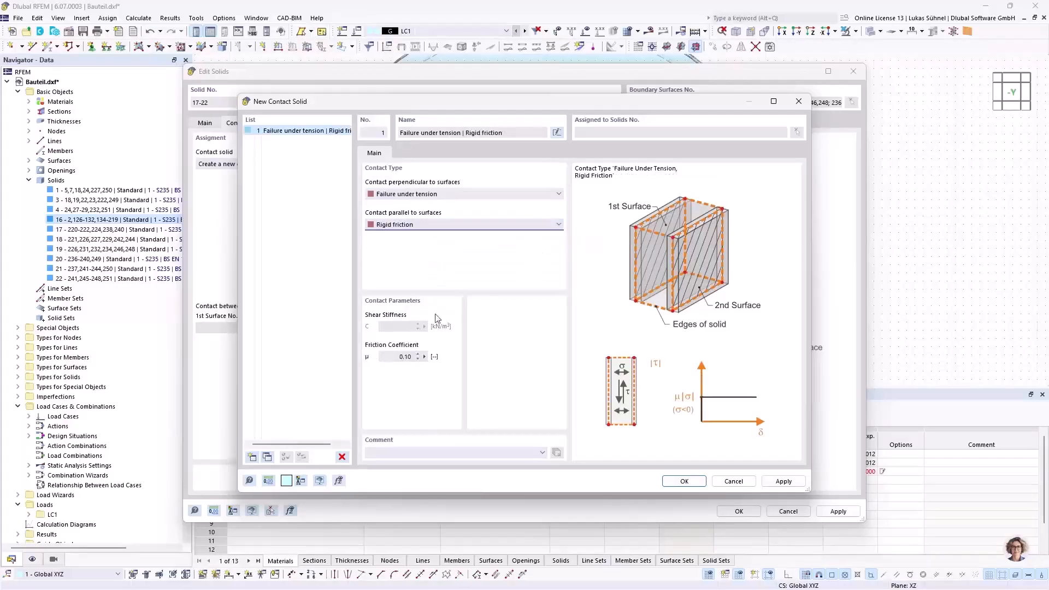
left_click(391, 355)
type("0,01")
left_click(683, 481)
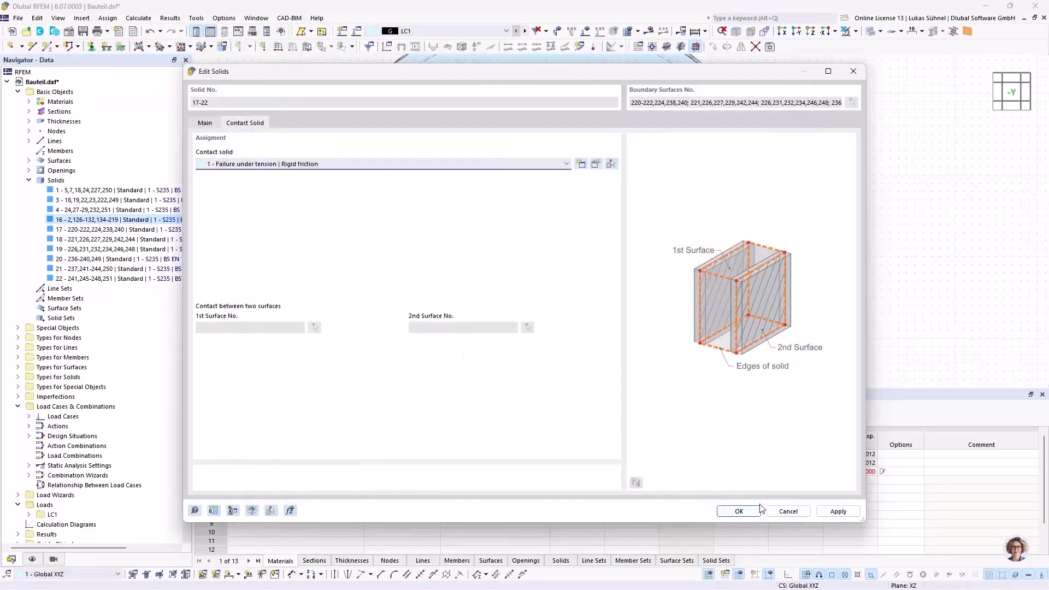
left_click(741, 510)
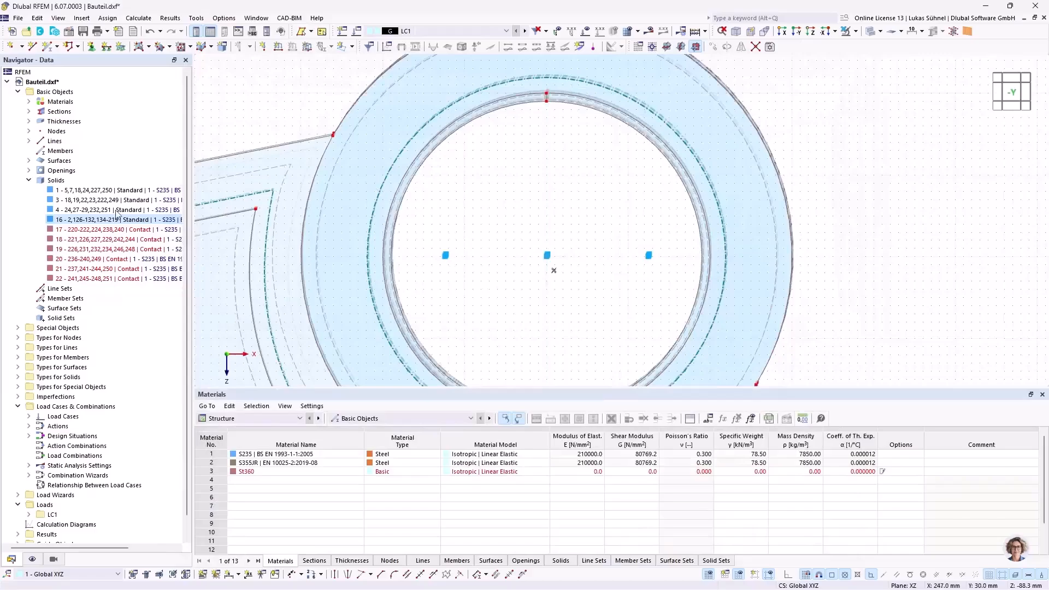
middle_click_drag(570, 214, 828, 55, "ctrl")
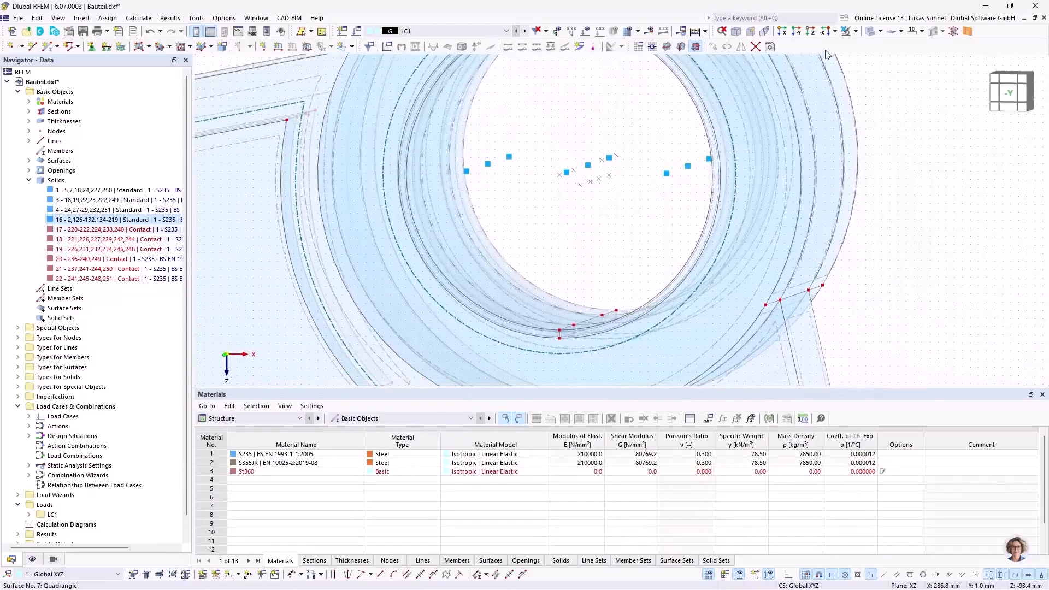
Display the model in wireframe mode to expose the contact solids at the ring bore
left_click(874, 30)
middle_click_drag(518, 151, 551, 162, "ctrl")
scroll(599, 344, "up", 2)
scroll(599, 347, "up", 1)
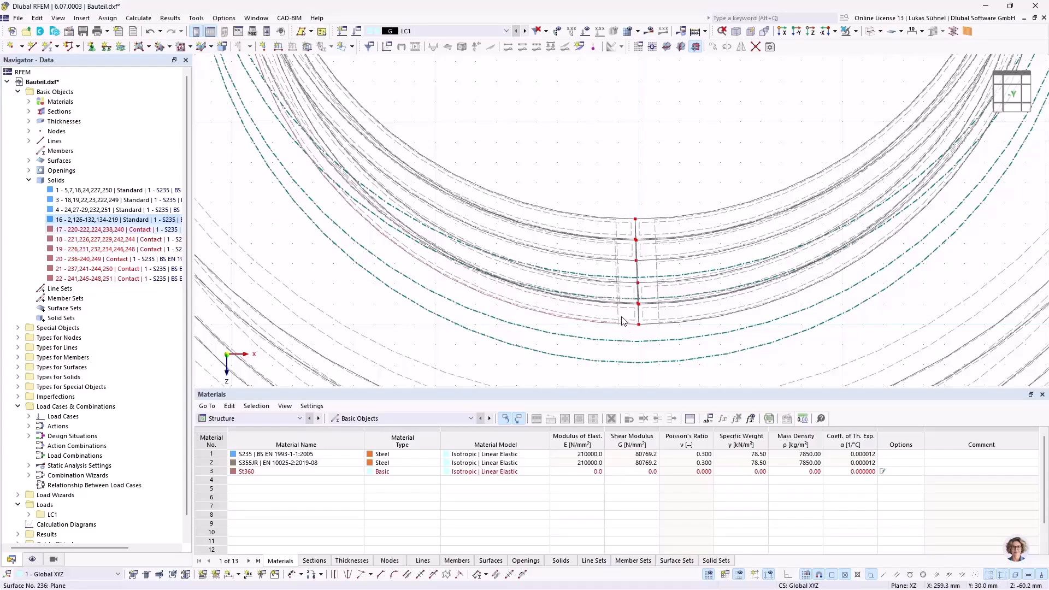
Reassign the first contact surface of contact solid 17 to its curved inner surface 224
double_click(96, 230)
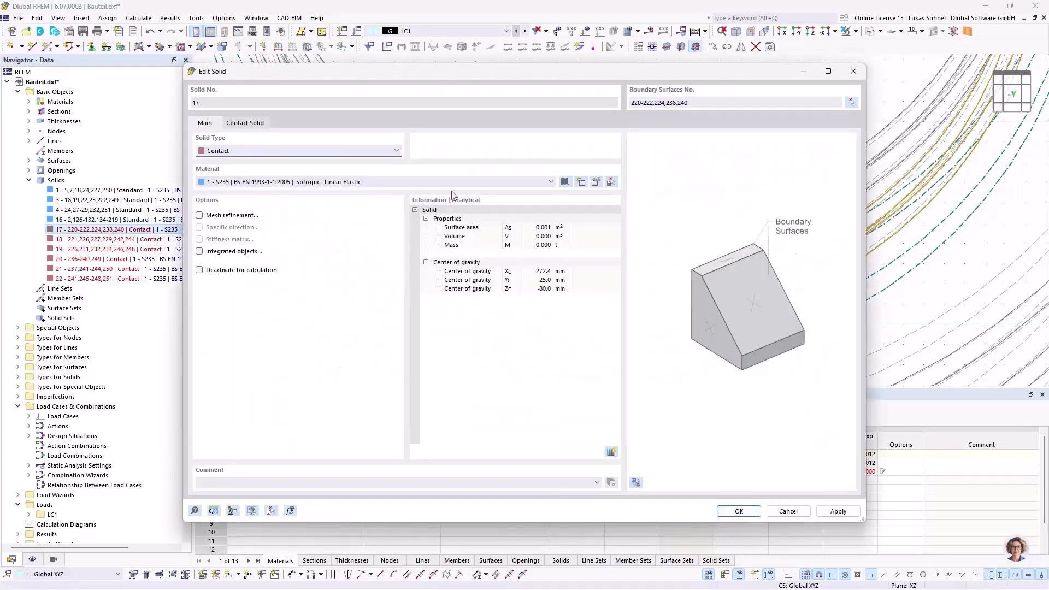
left_click(252, 124)
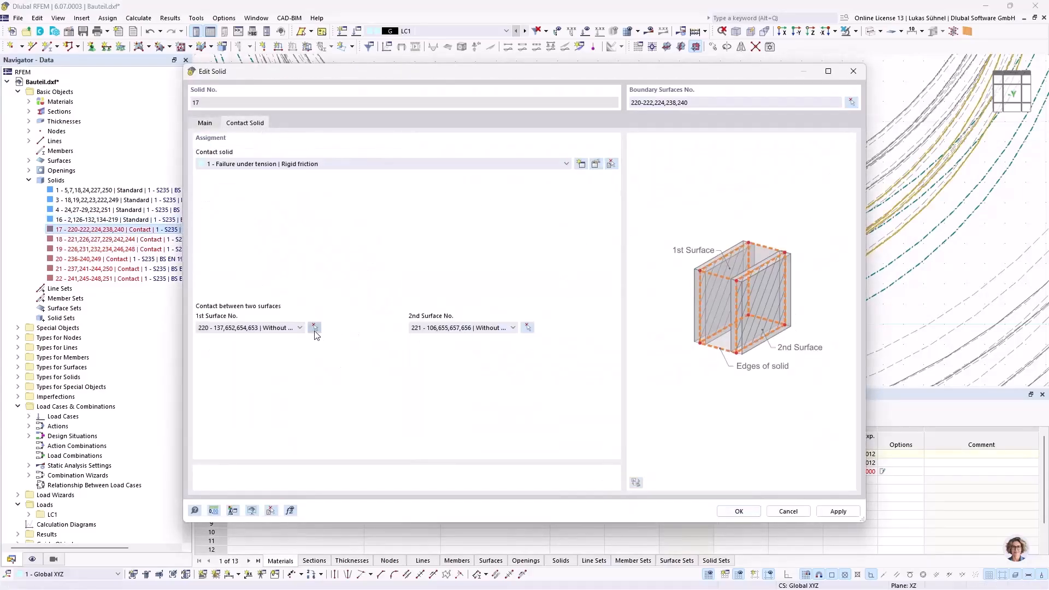
left_click(315, 327)
middle_click_drag(736, 329, 743, 319, "ctrl")
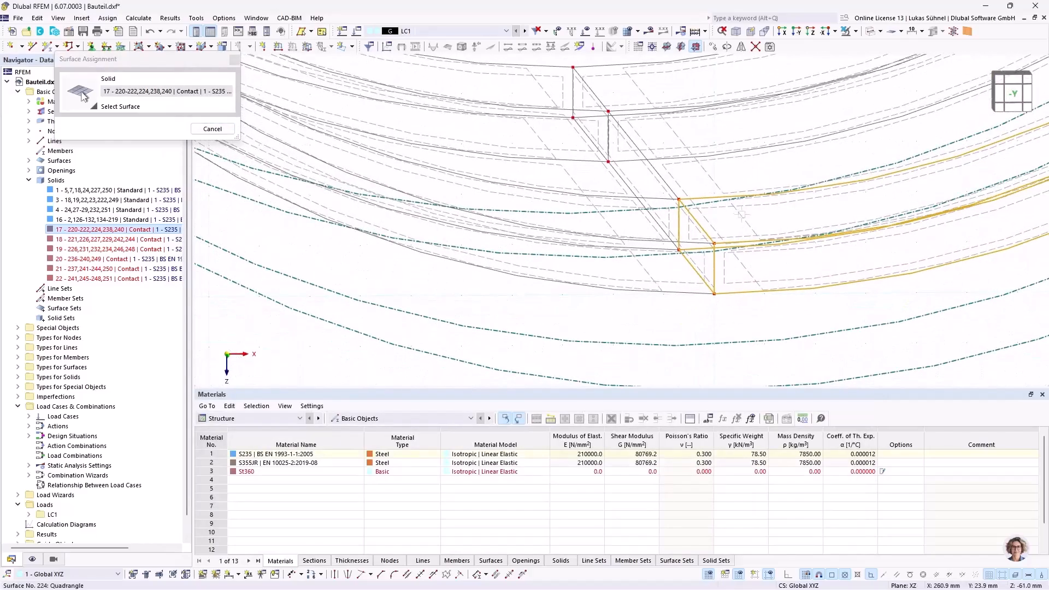
left_click(741, 214)
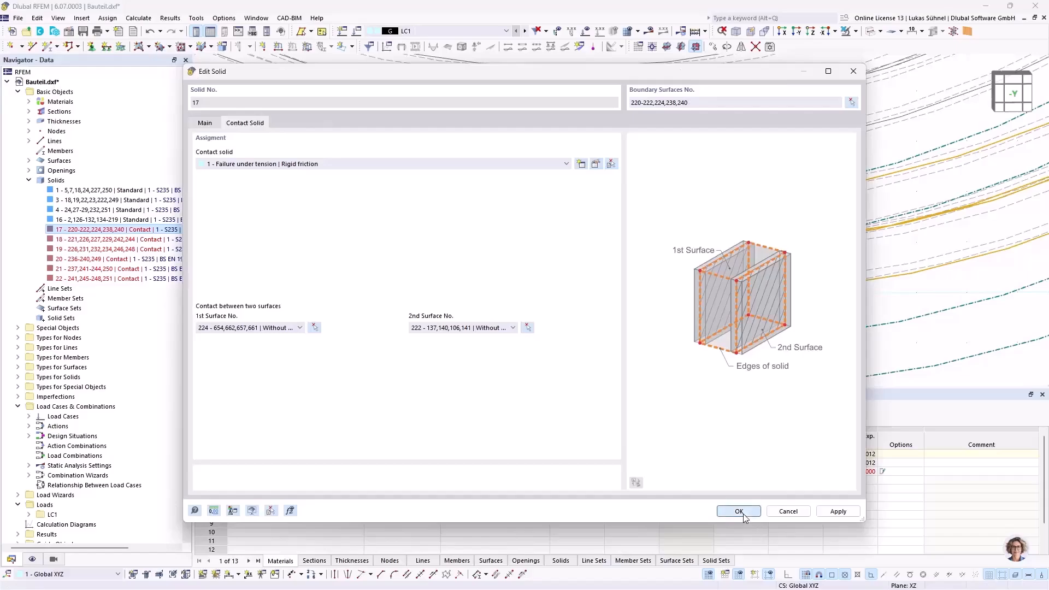
left_click(742, 513)
Reassign the first contact surface of contact solid 18 to its curved inner surface 229
double_click(137, 240)
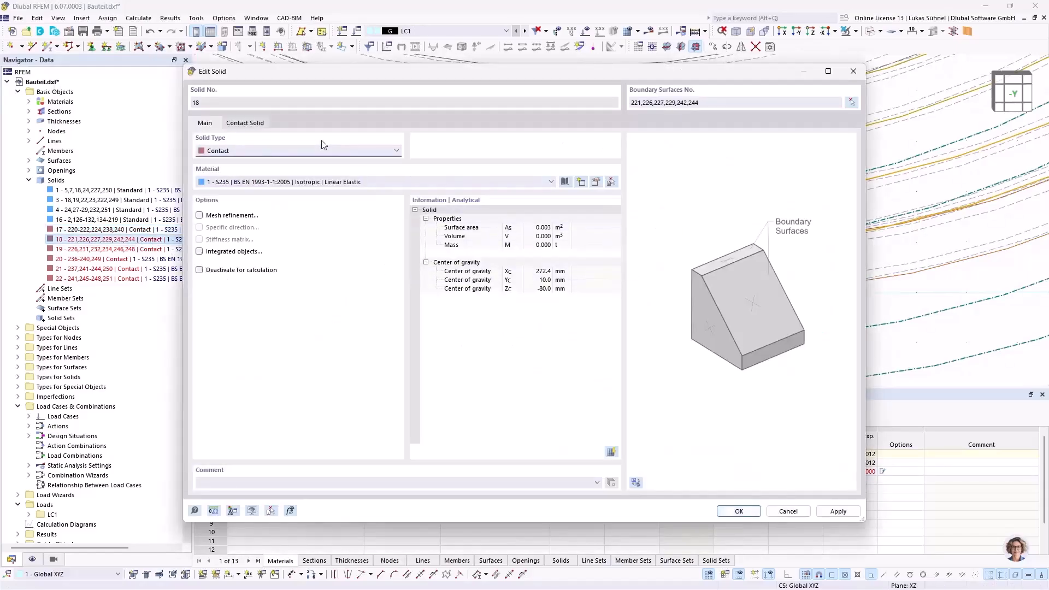
left_click(245, 122)
left_click(315, 328)
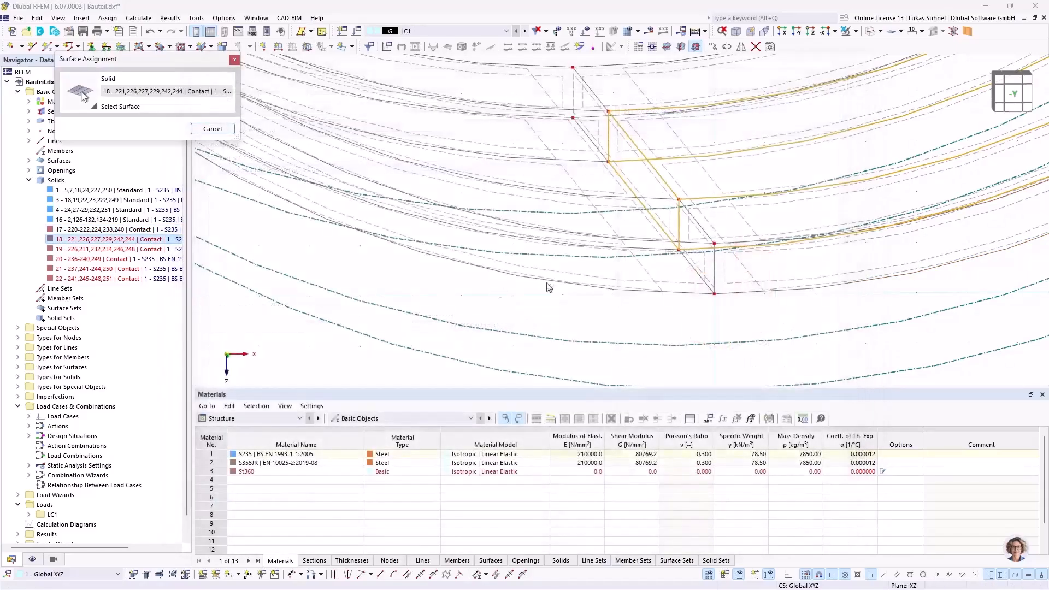
left_click(708, 172)
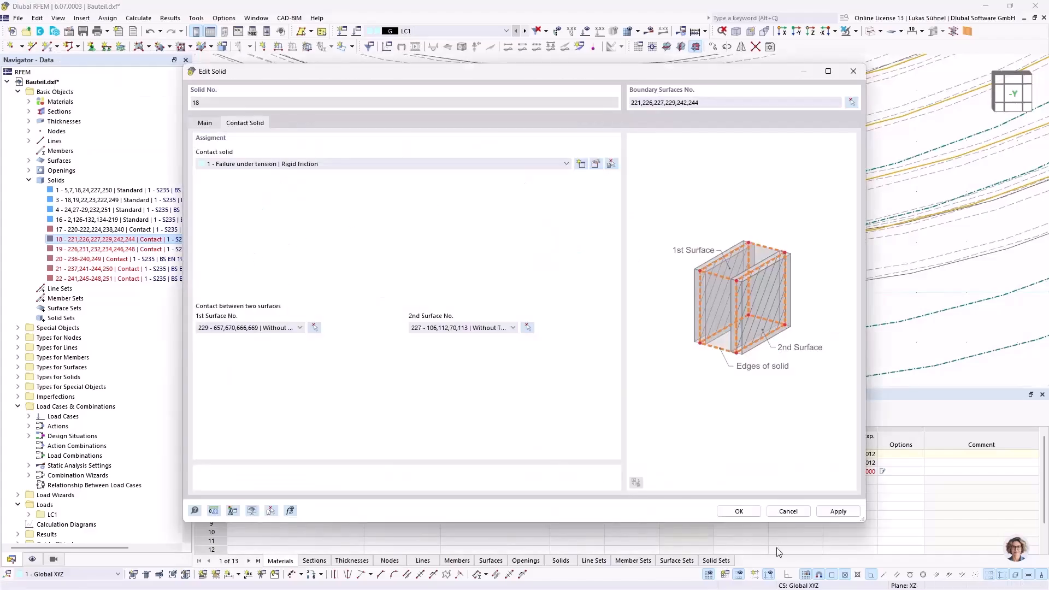
left_click(739, 511)
Reassign the first contact surface of contact solid 19 to its curved inner surface
double_click(114, 249)
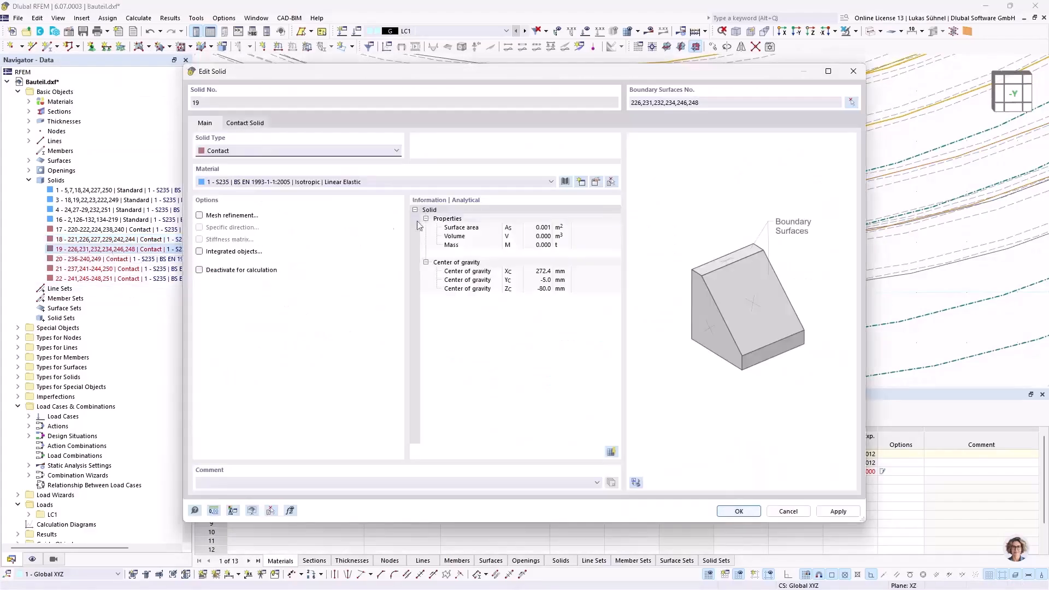
left_click(237, 123)
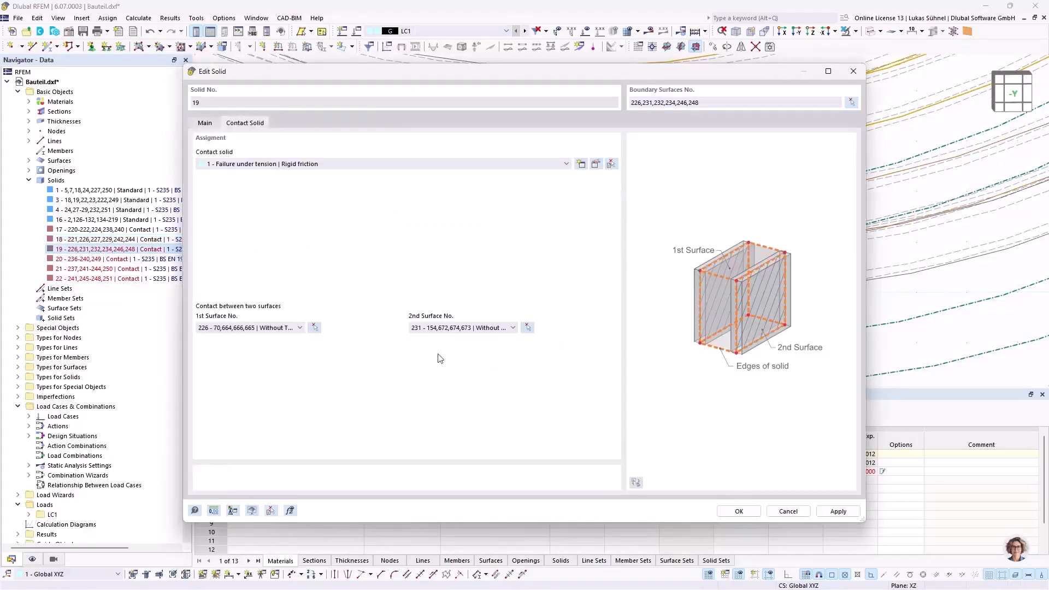
left_click(315, 329)
left_click(634, 96)
left_click(739, 511)
Reassign the first contact surface of contact solid 20 to its curved inner surface 239
double_click(111, 259)
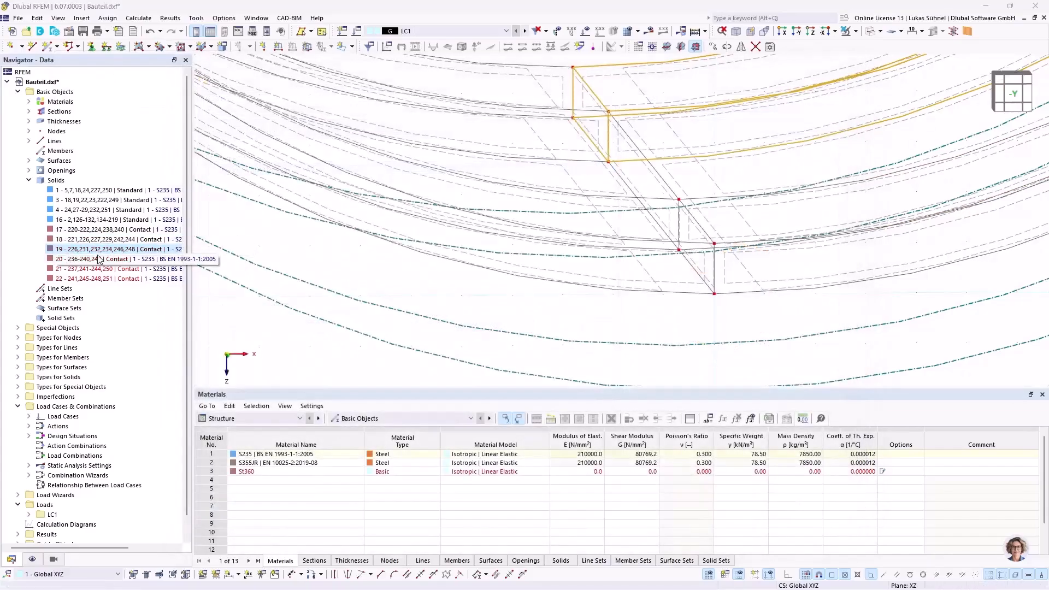
left_click(247, 123)
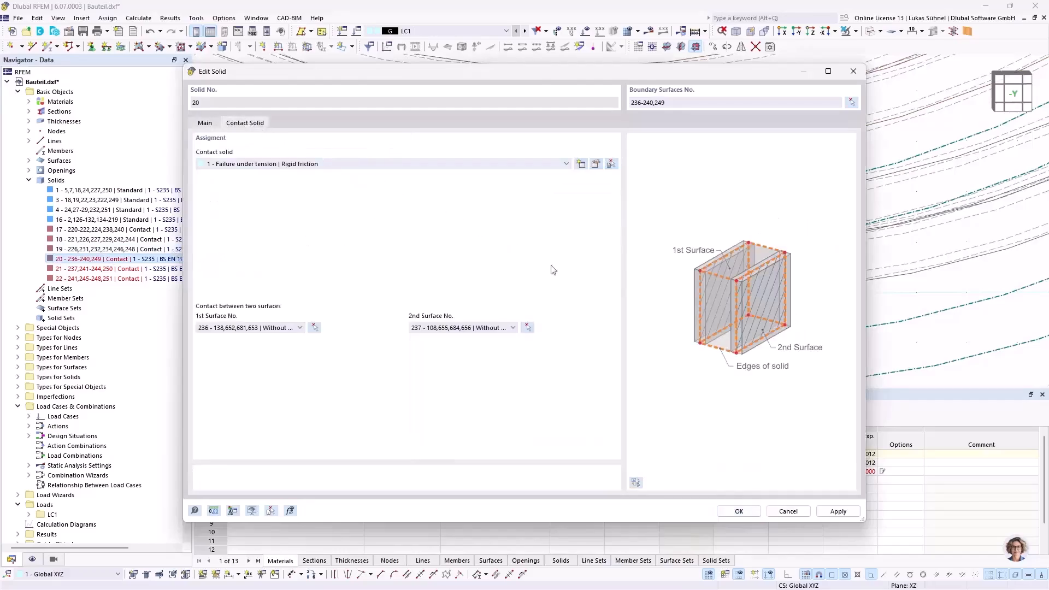
left_click(315, 327)
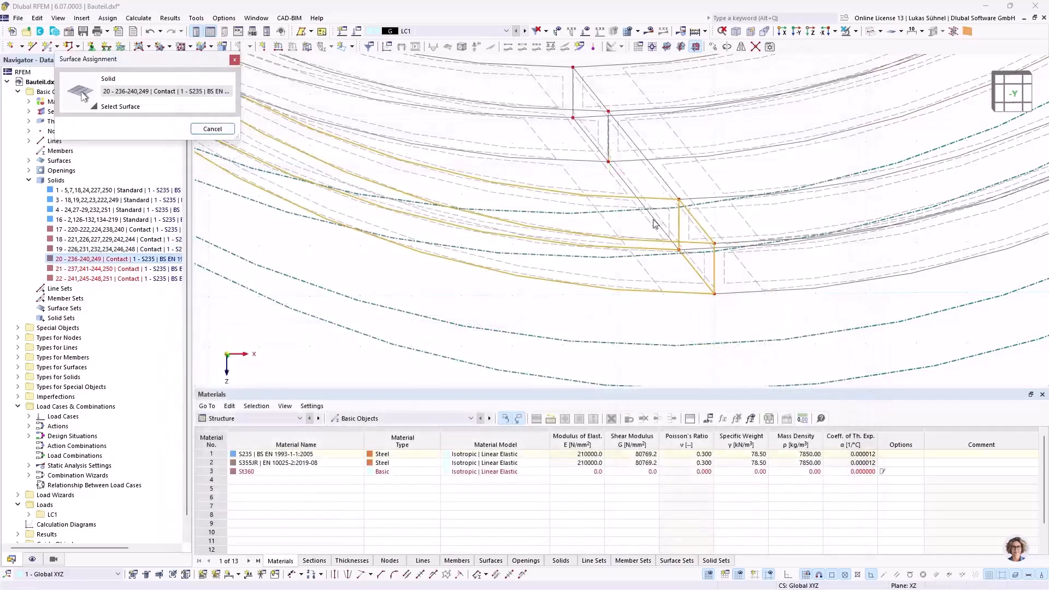
left_click(654, 224)
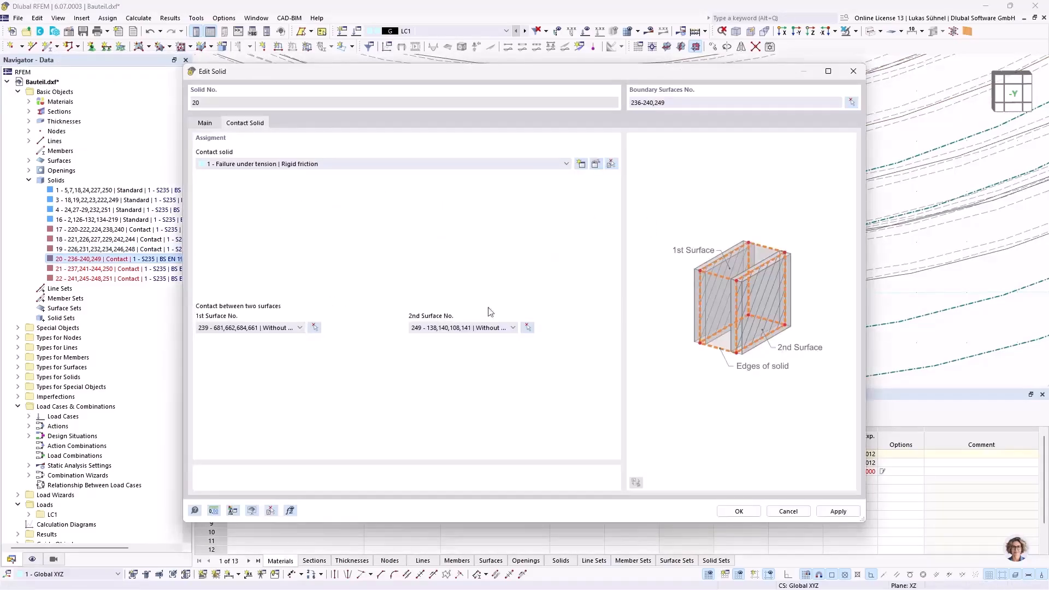
left_click(739, 511)
Reassign the first contact surface of contact solid 21 to its curved inner surface 243
double_click(137, 269)
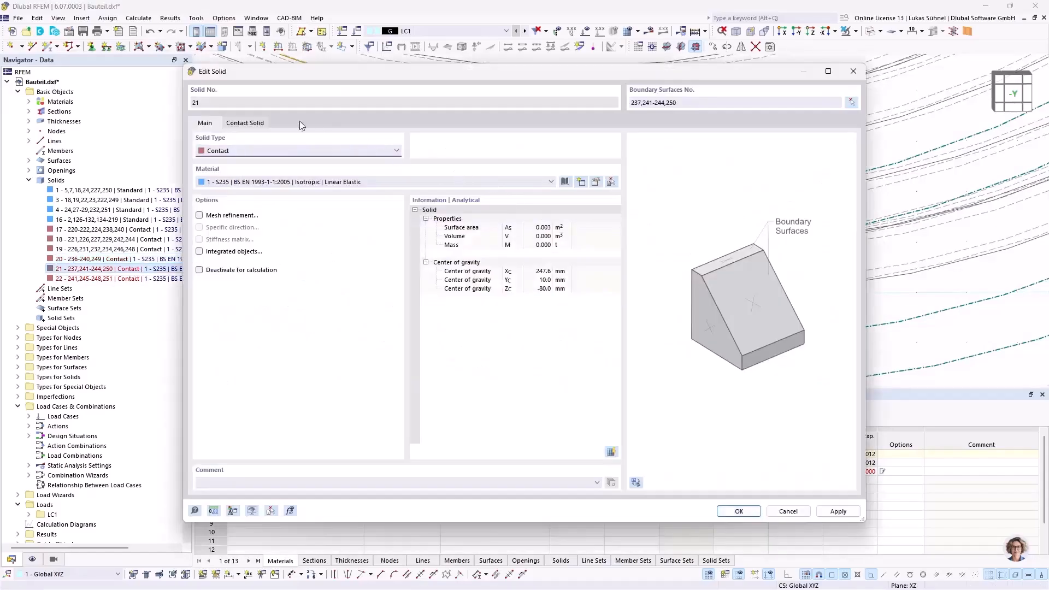
left_click(253, 124)
left_click(314, 327)
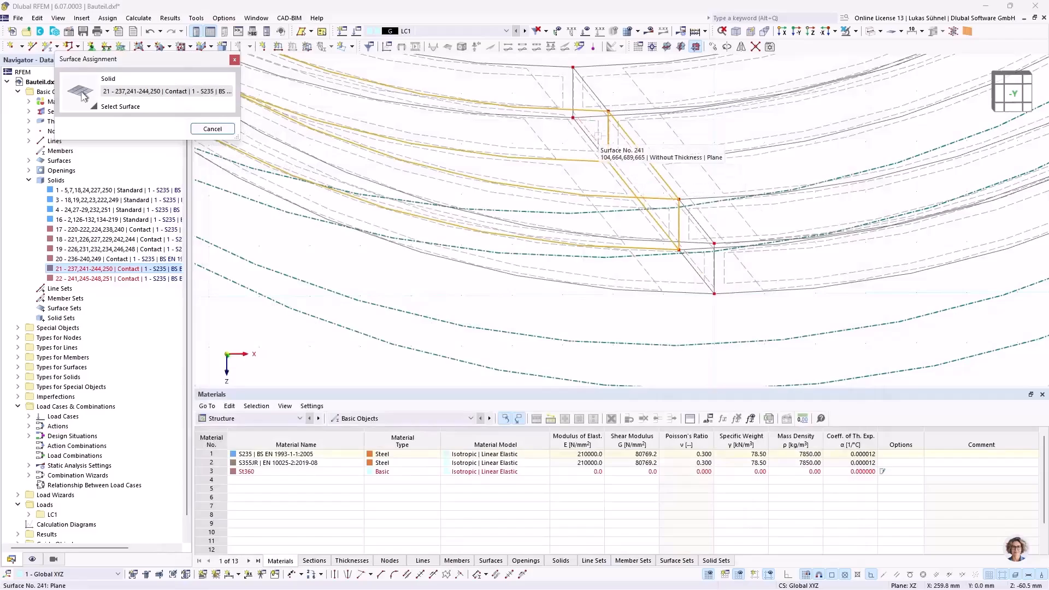
middle_click_drag(555, 220, 595, 264)
left_click(553, 257)
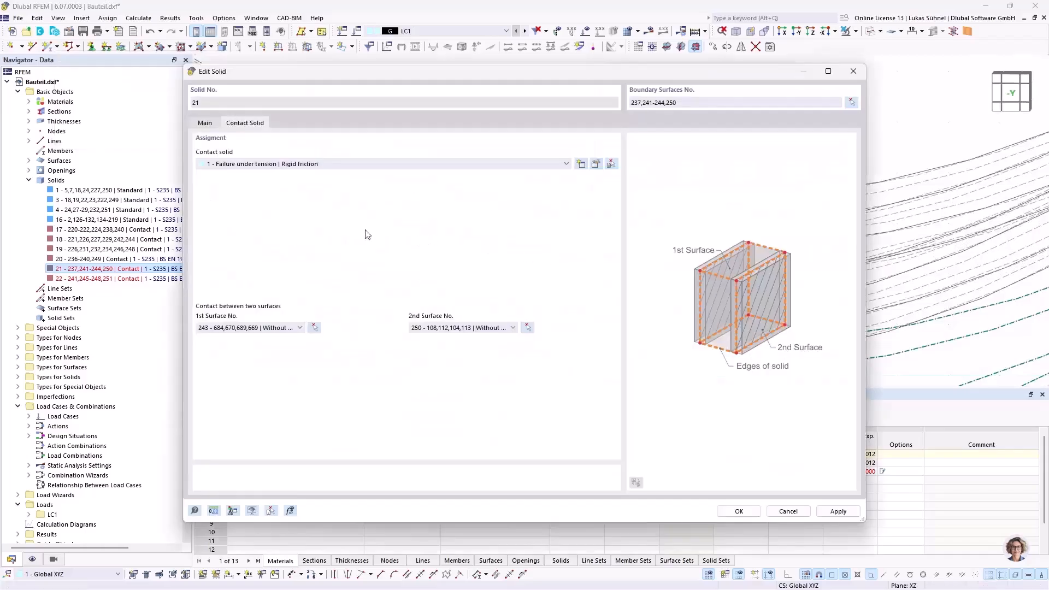
left_click(739, 512)
Reassign the first contact surface of contact solid 22 to its curved inner surface 247
double_click(105, 279)
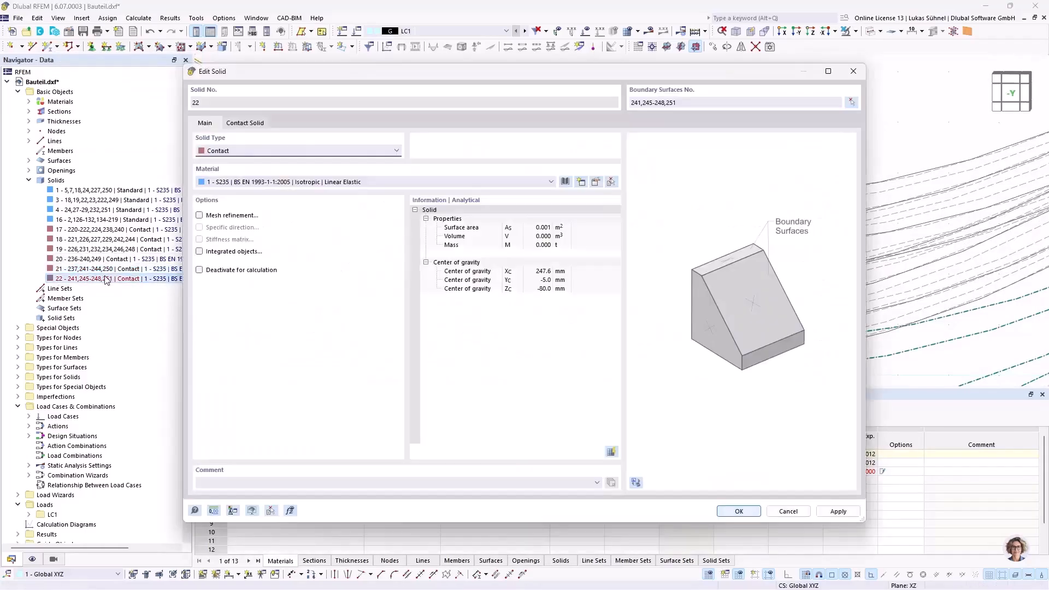
left_click(254, 125)
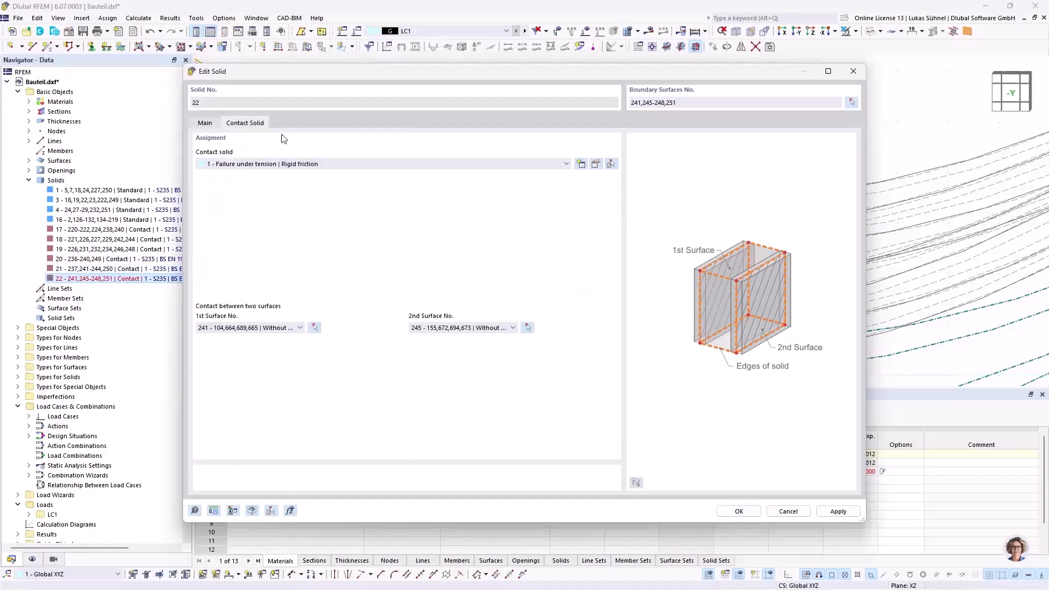
left_click(315, 327)
left_click(603, 229)
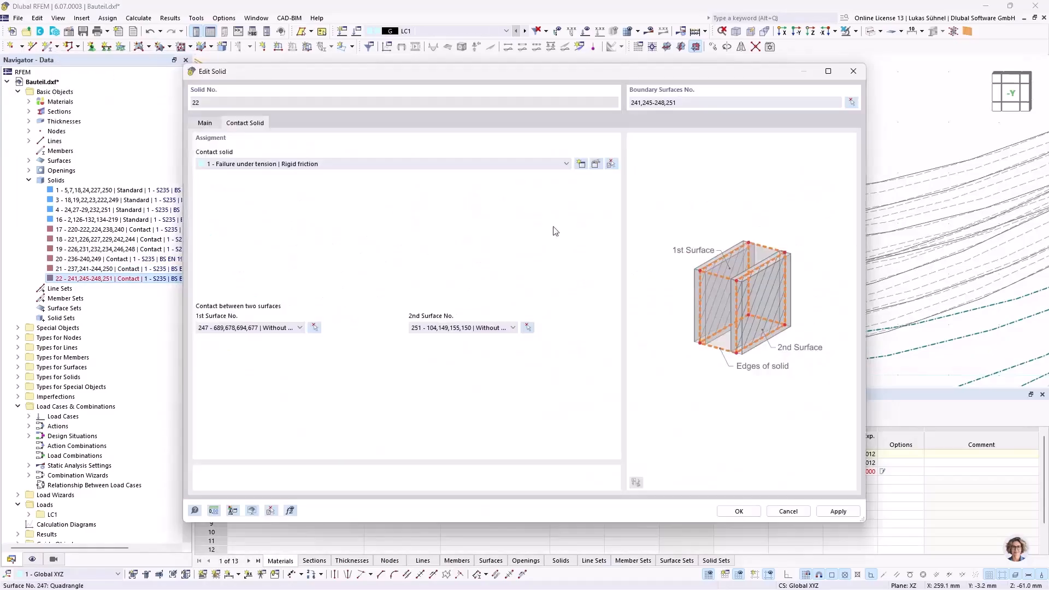
left_click(727, 512)
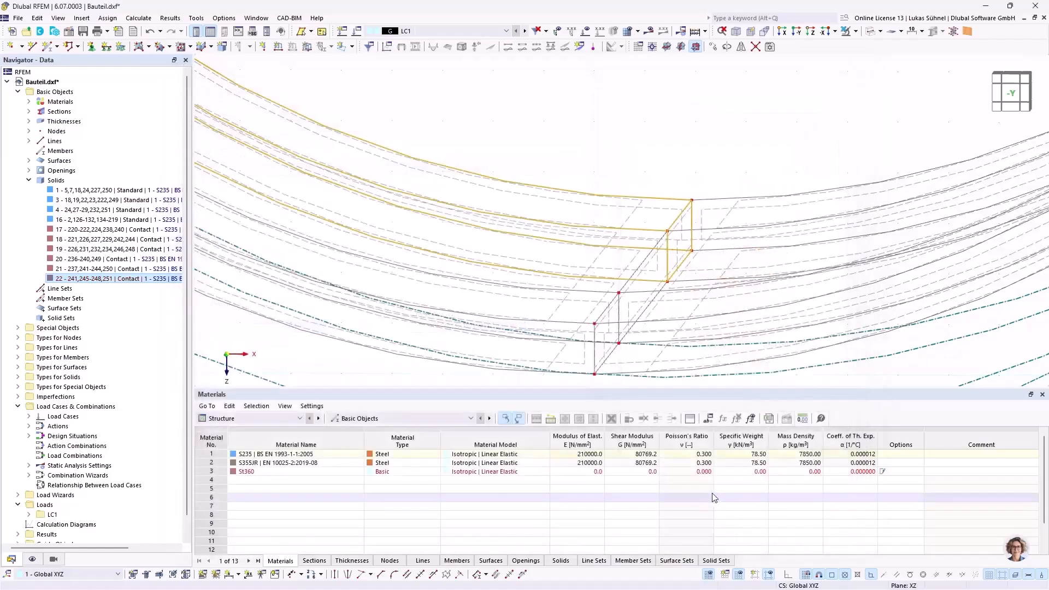
Return the model display from wireframe to the shaded solid view
scroll(603, 187, "down", 3)
scroll(613, 176, "down", 6)
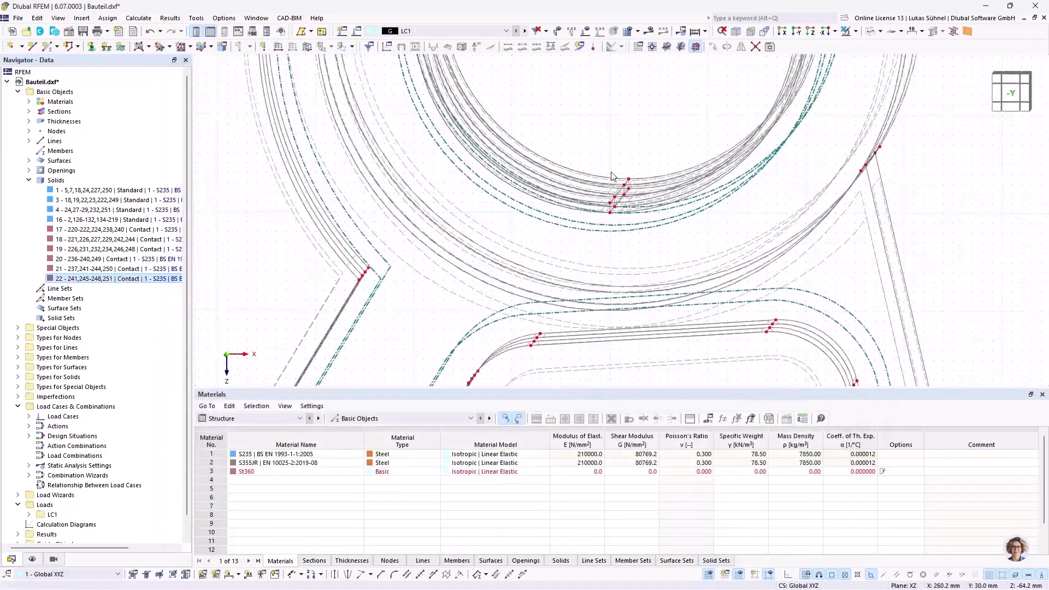
middle_click_drag(541, 112, 527, 235, "ctrl")
left_click(868, 33)
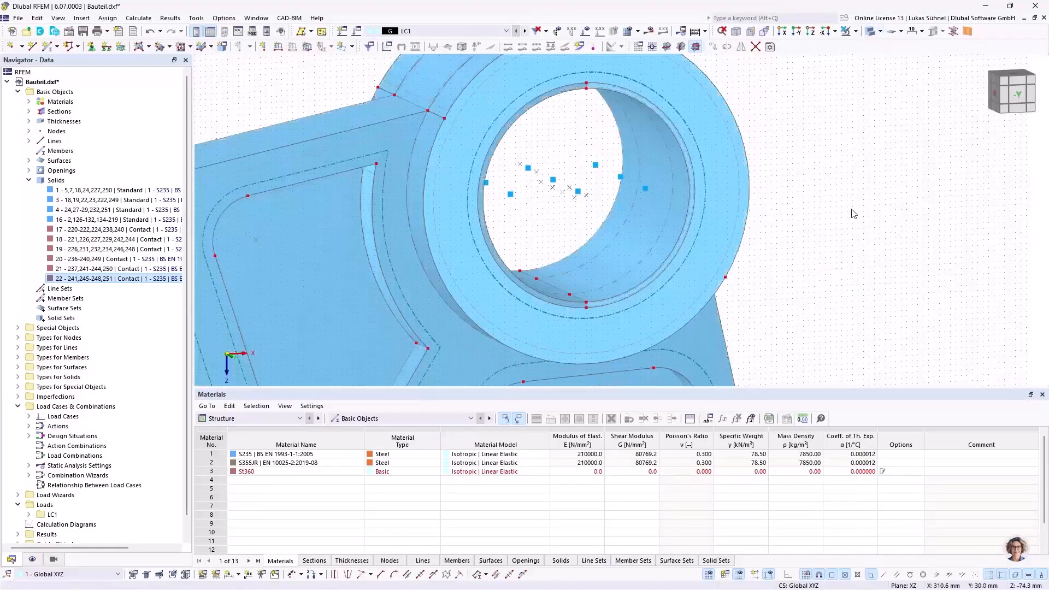
Start a Move/Copy of the arcs on the bore's front inner edge with a Y displacement of 60 mm
scroll(649, 199, "up", 8)
scroll(499, 235, "up", 3)
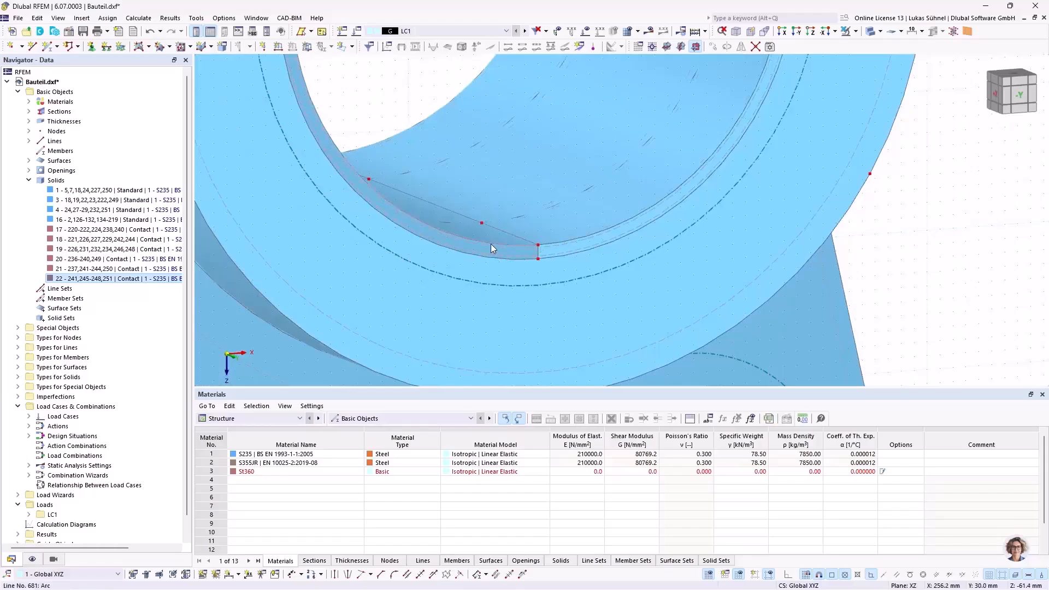
scroll(571, 263, "down", 5)
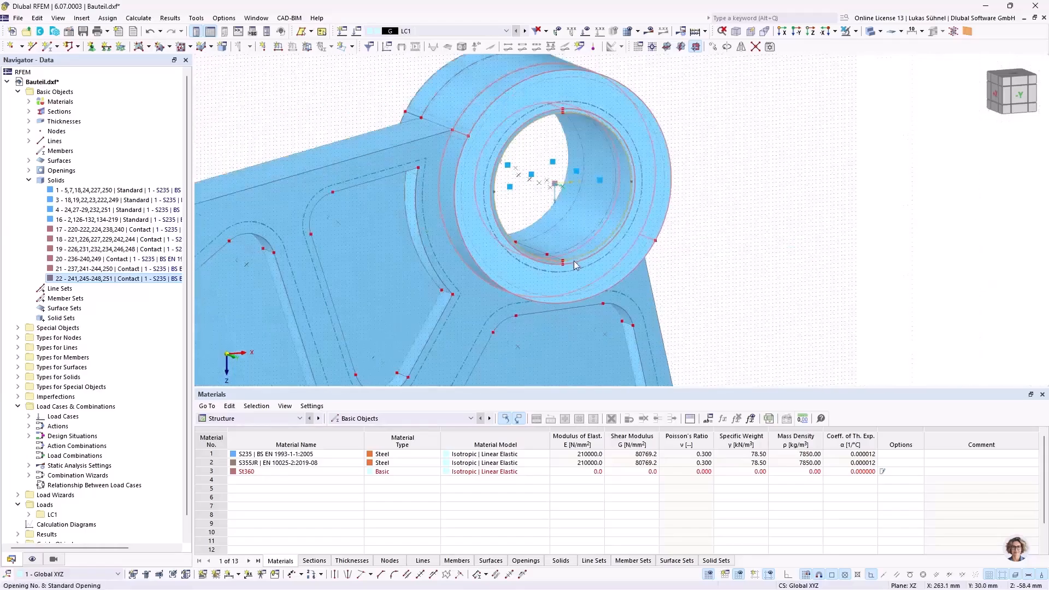
scroll(583, 125, "up", 6)
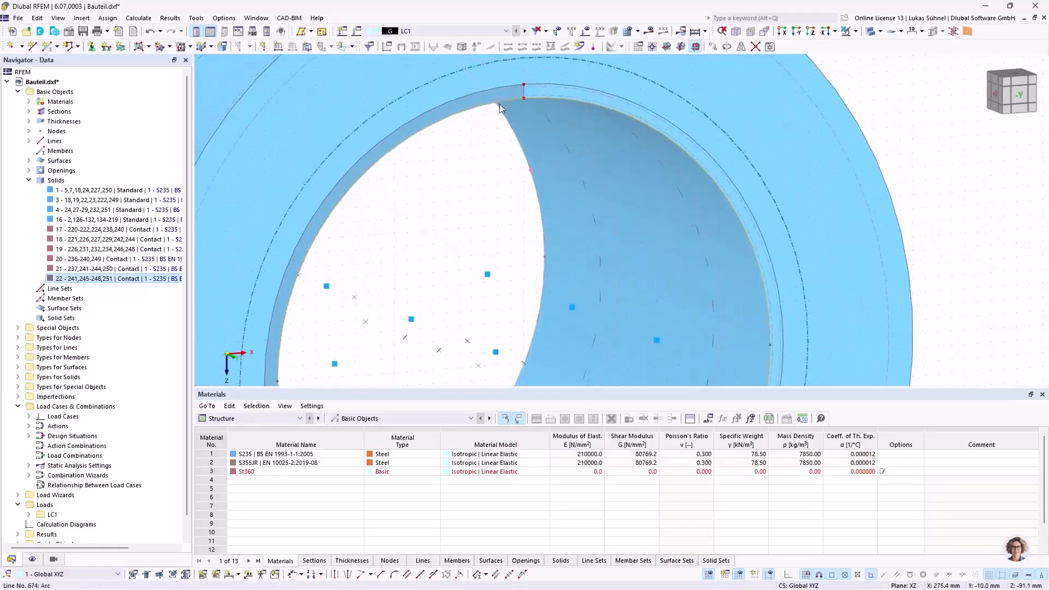
right_click(503, 101)
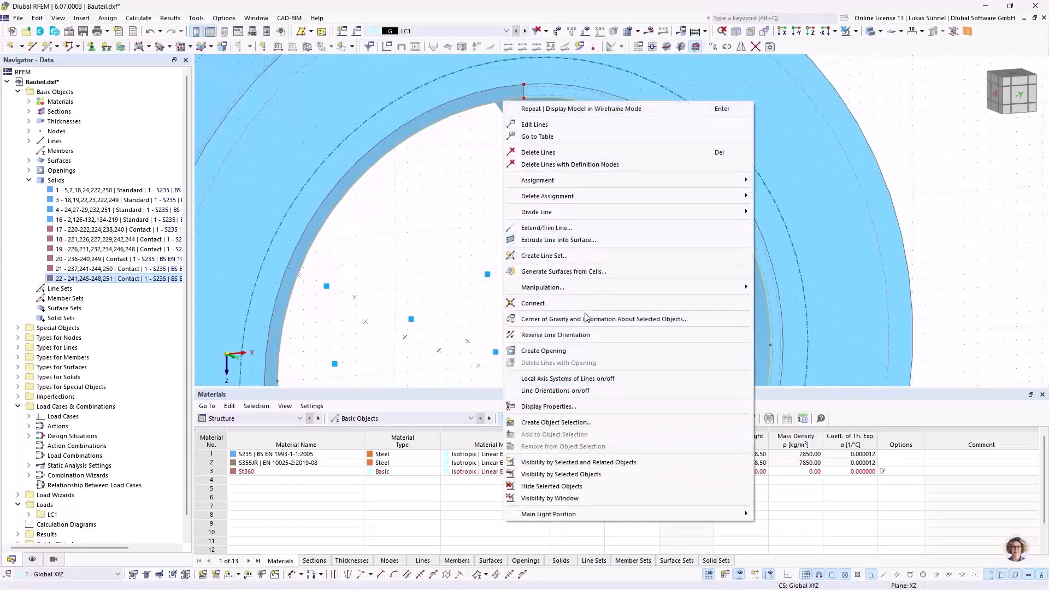
mouse_move(583, 287)
left_click(804, 285)
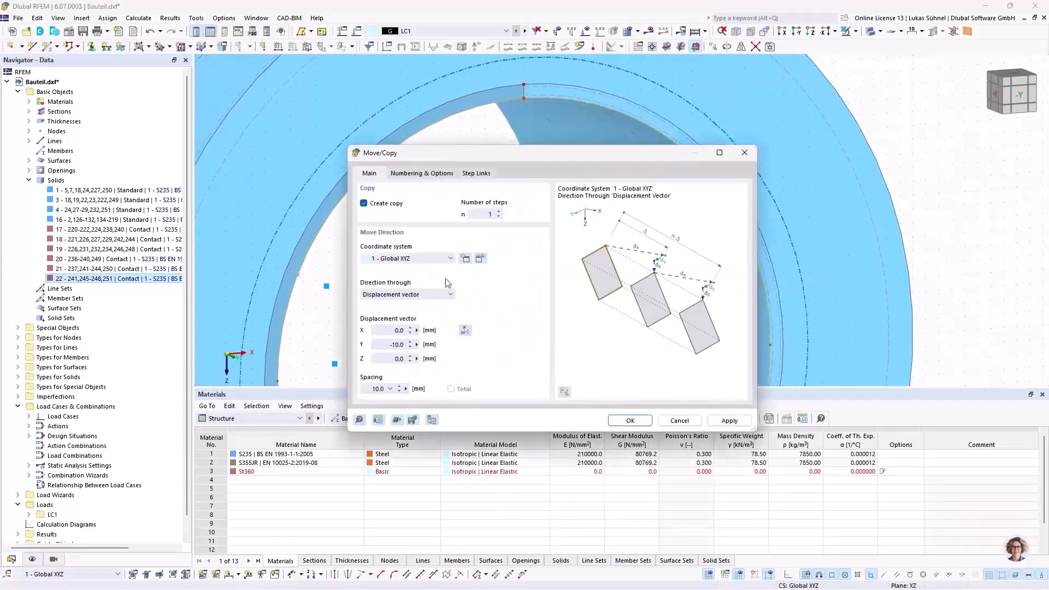
left_click(385, 346)
type("60")
Create the copy with only lines linked by surfaces, using the ring's front face as template and disabling the node and solid links
left_click(469, 173)
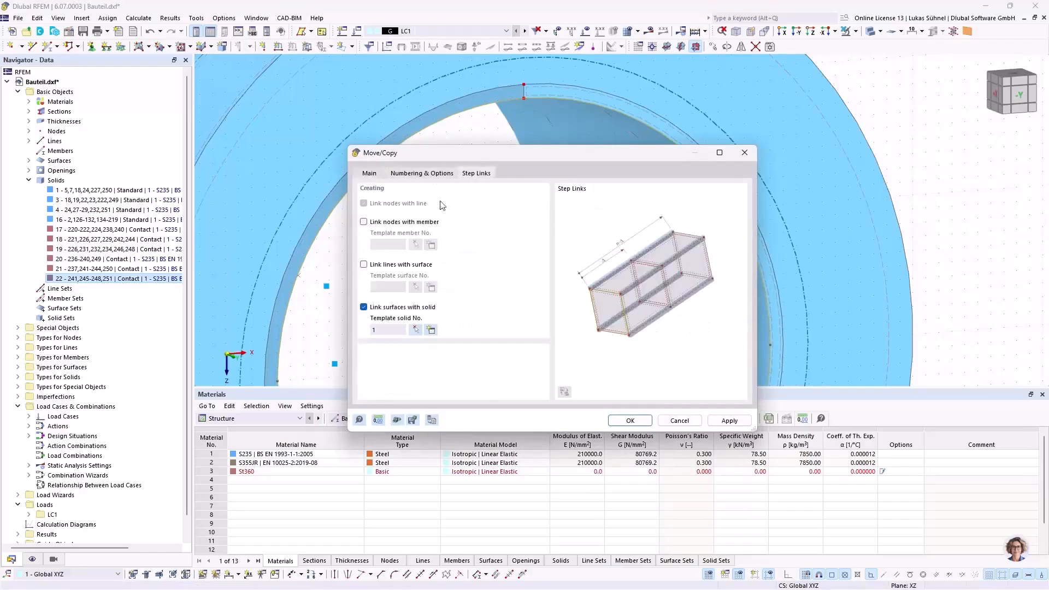
left_click(375, 308)
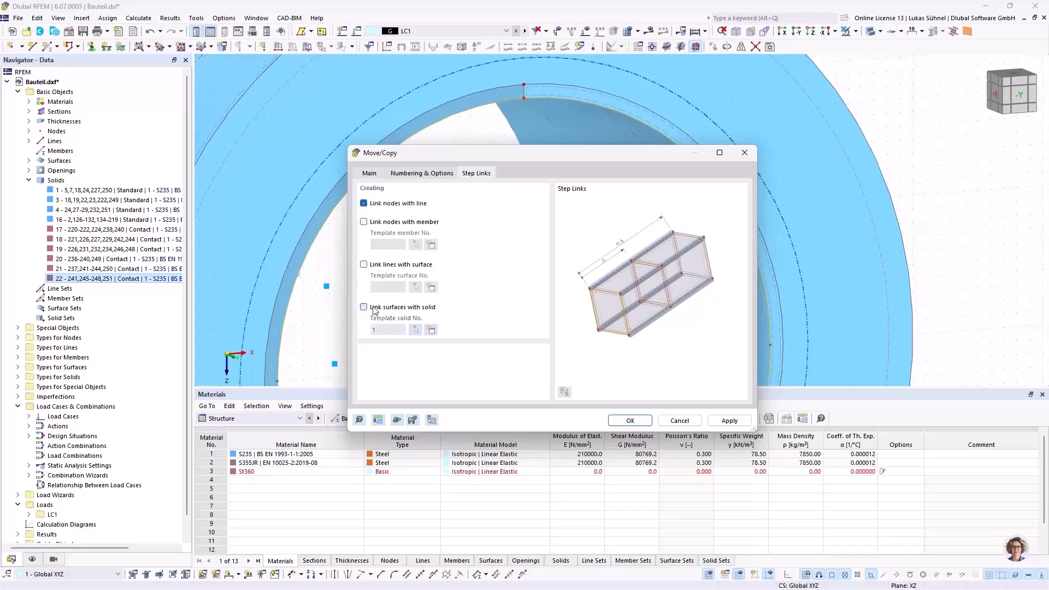
left_click(395, 204)
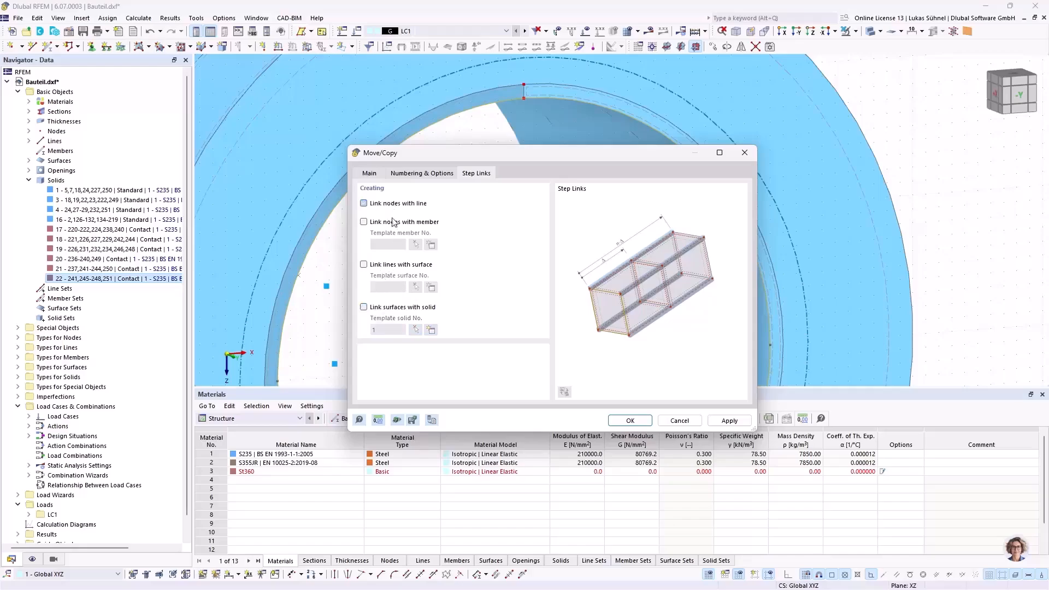
left_click(386, 265)
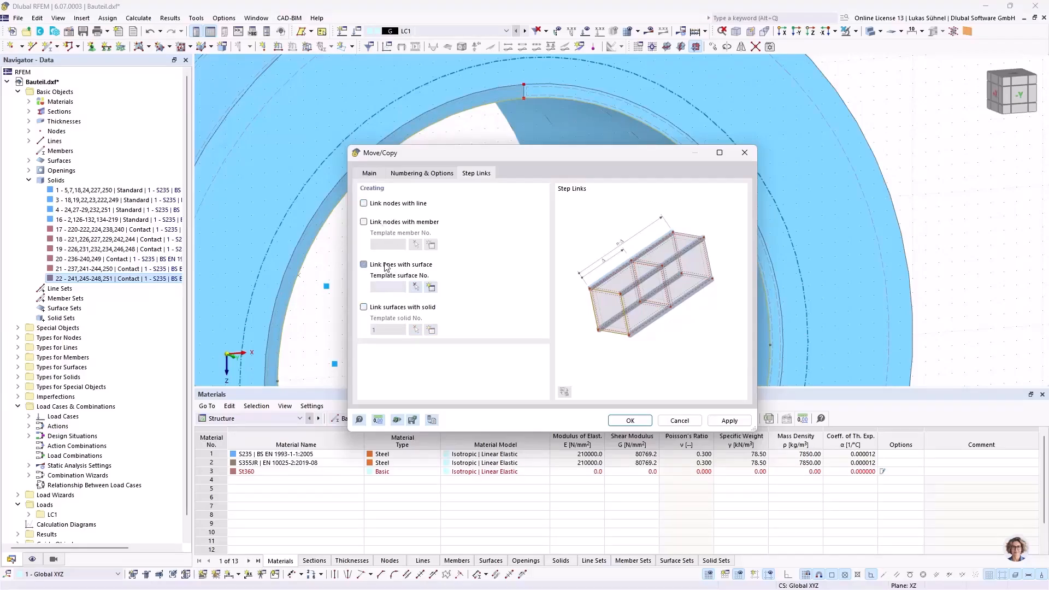
left_click(416, 286)
left_click(343, 149)
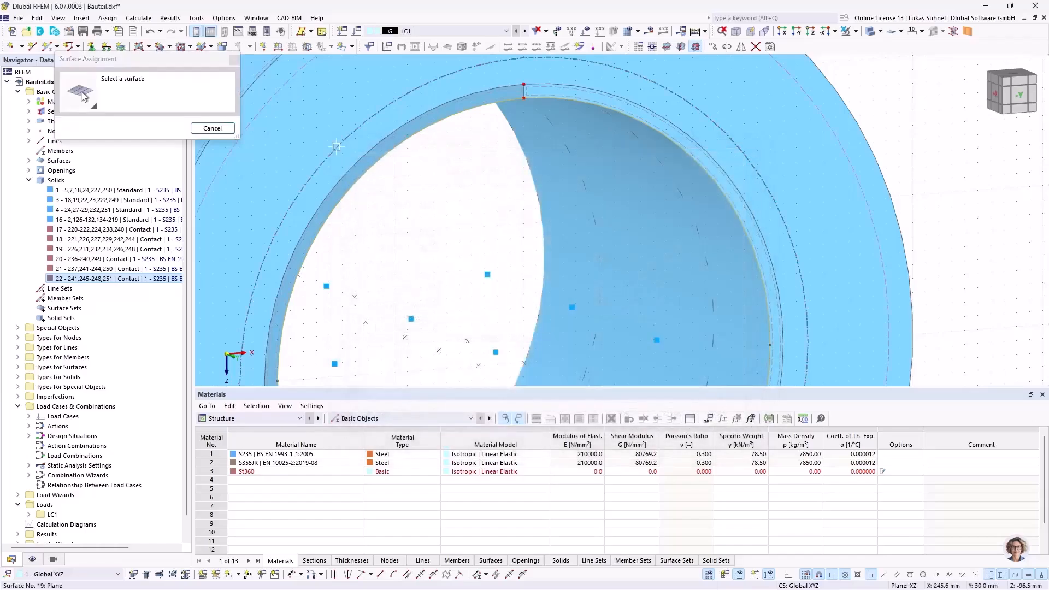
left_click(601, 425)
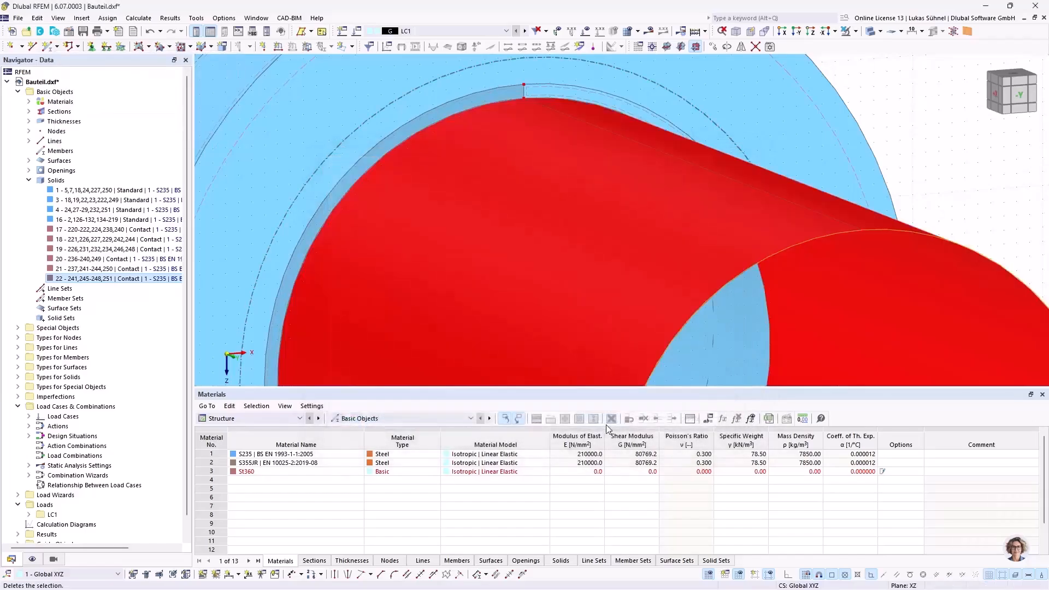
scroll(431, 192, "down", 3)
middle_click_drag(432, 191, 306, 162, "ctrl")
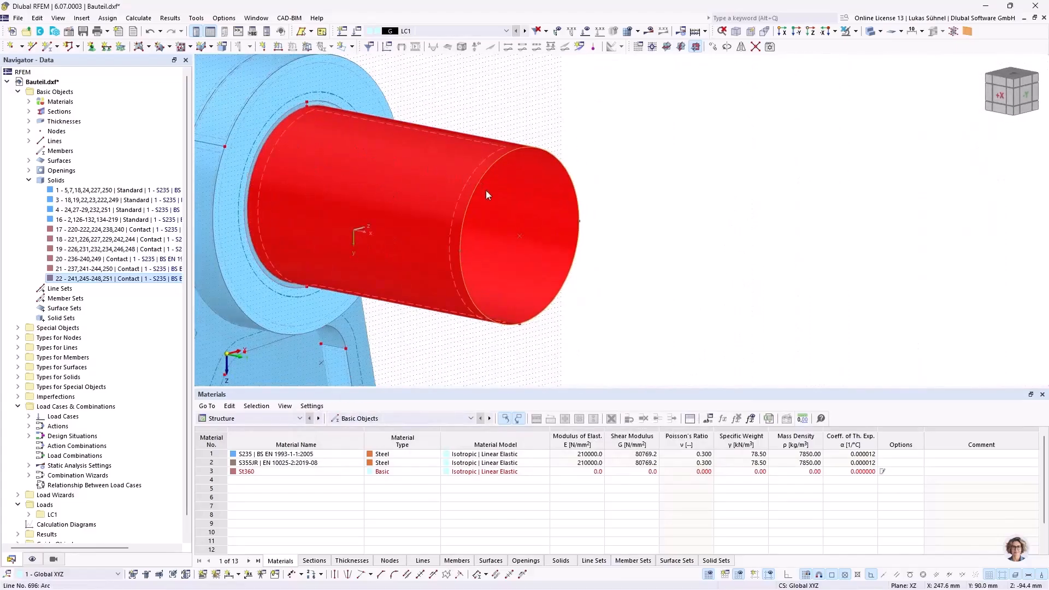
Switch the model display from shaded solids to the transparent view
middle_click_drag(445, 327, 529, 291, "ctrl")
left_click(148, 46)
left_click(237, 175)
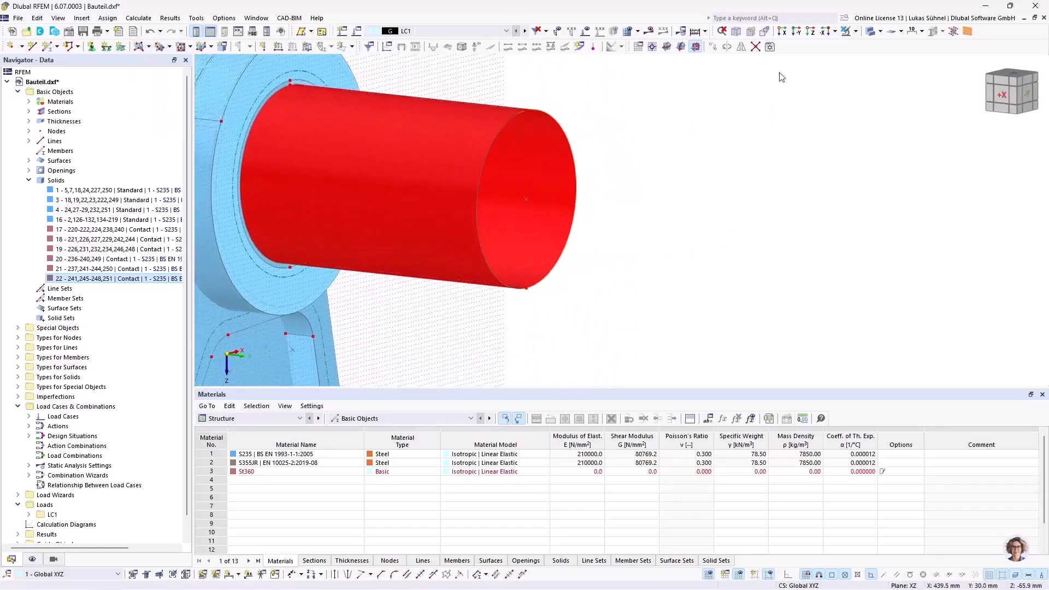
left_click(871, 32)
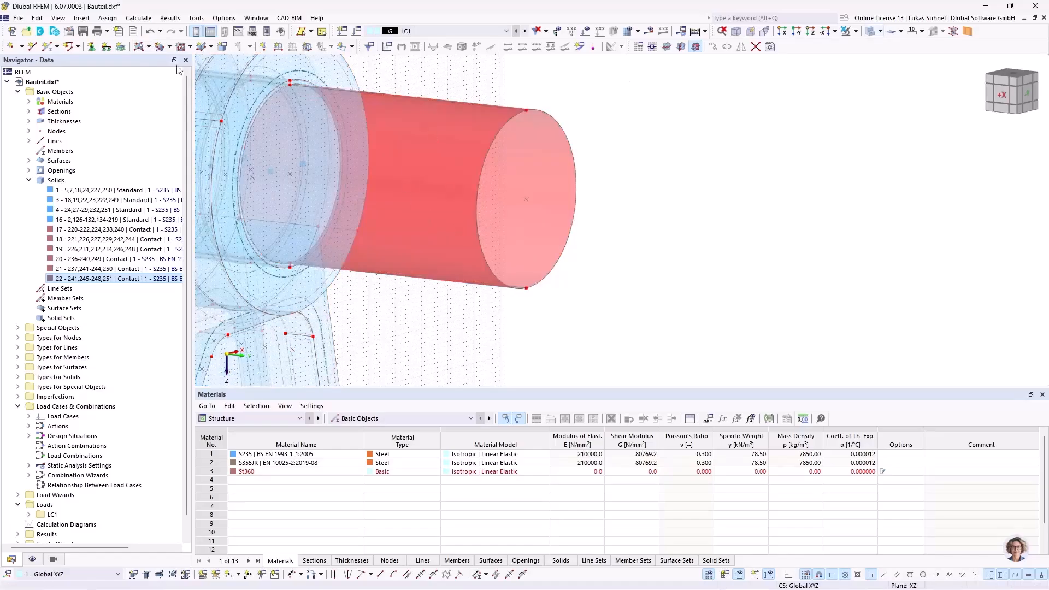
Close the bolt's free end with a surface of stiffness type Rigid, defined by selecting its circular boundary lines
left_click(149, 46)
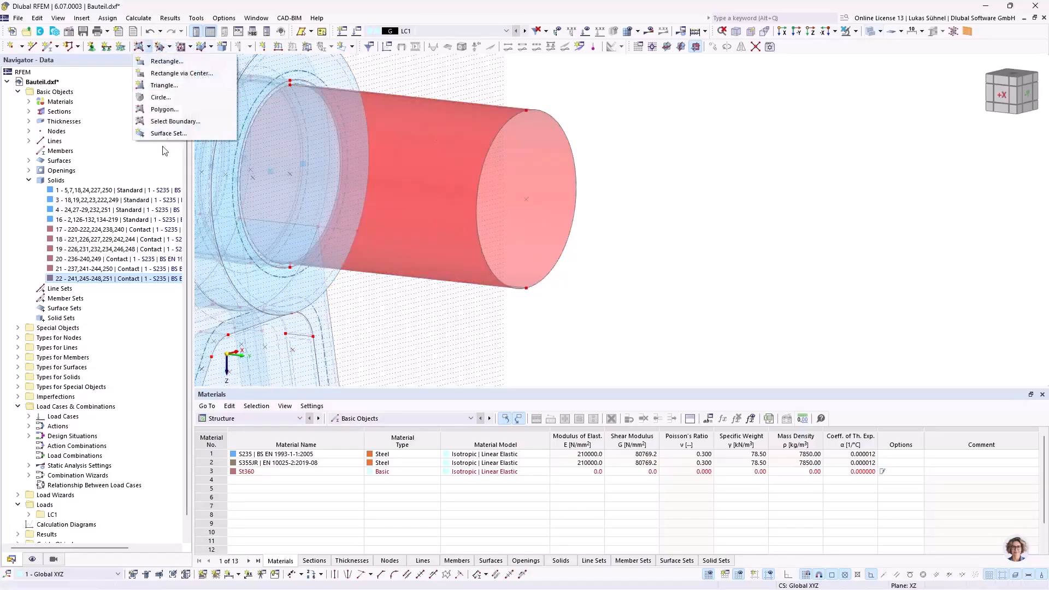
left_click(169, 122)
left_click(282, 151)
left_click(245, 177)
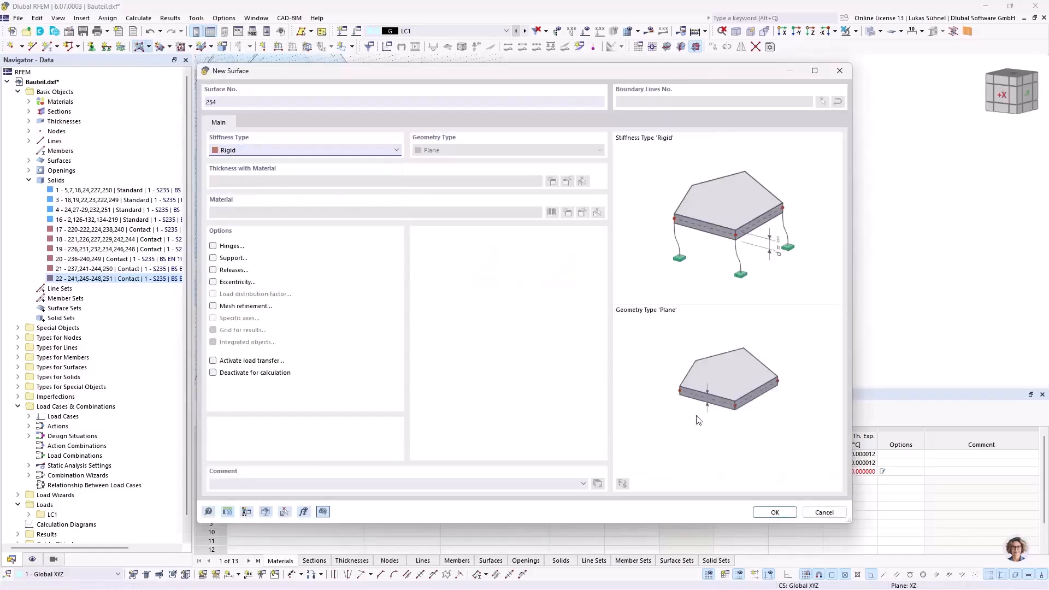
left_click(775, 512)
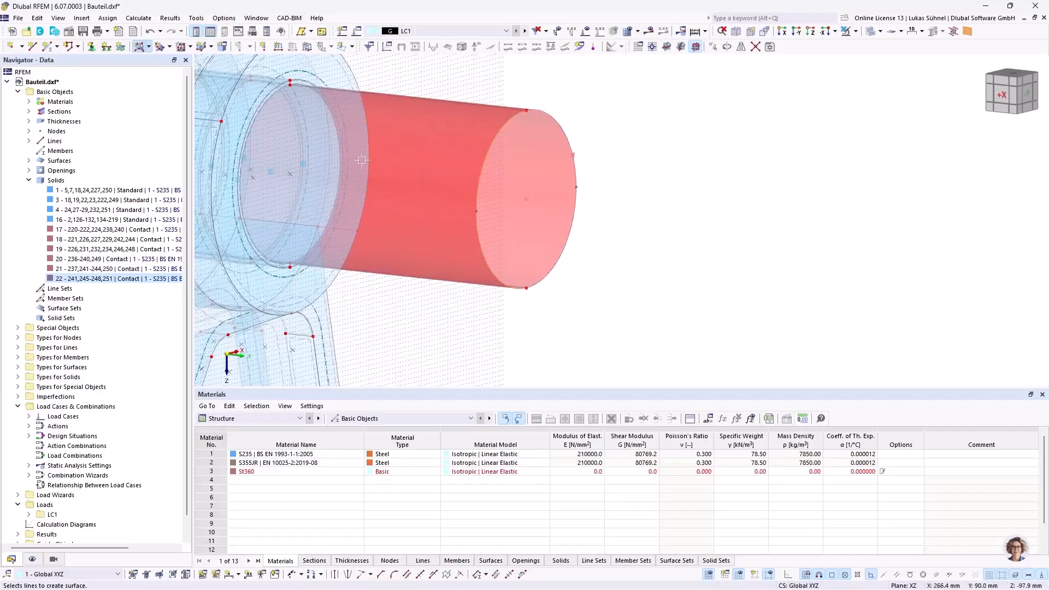
scroll(450, 189, "down", 2)
key("Escape")
Mirror a copy of the bolt's projecting surfaces and end cap about the XZ plane through a point at Y 10.0 mm
middle_click_drag(460, 269, 481, 260, "ctrl")
middle_click_drag(355, 246, 670, 269)
left_click_drag(731, 333, 551, 123)
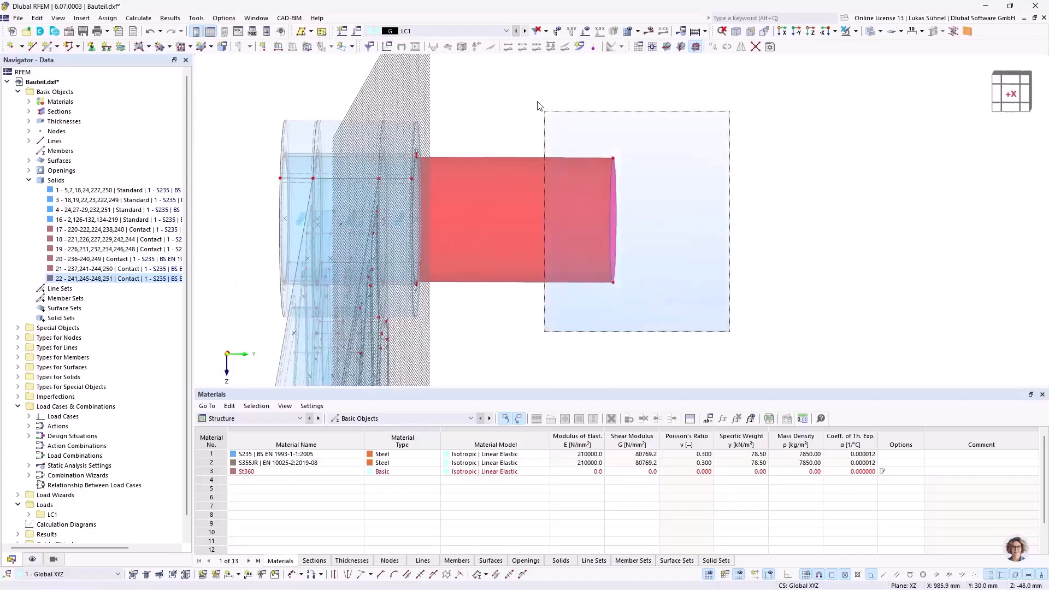
right_click(551, 193)
mouse_move(612, 272)
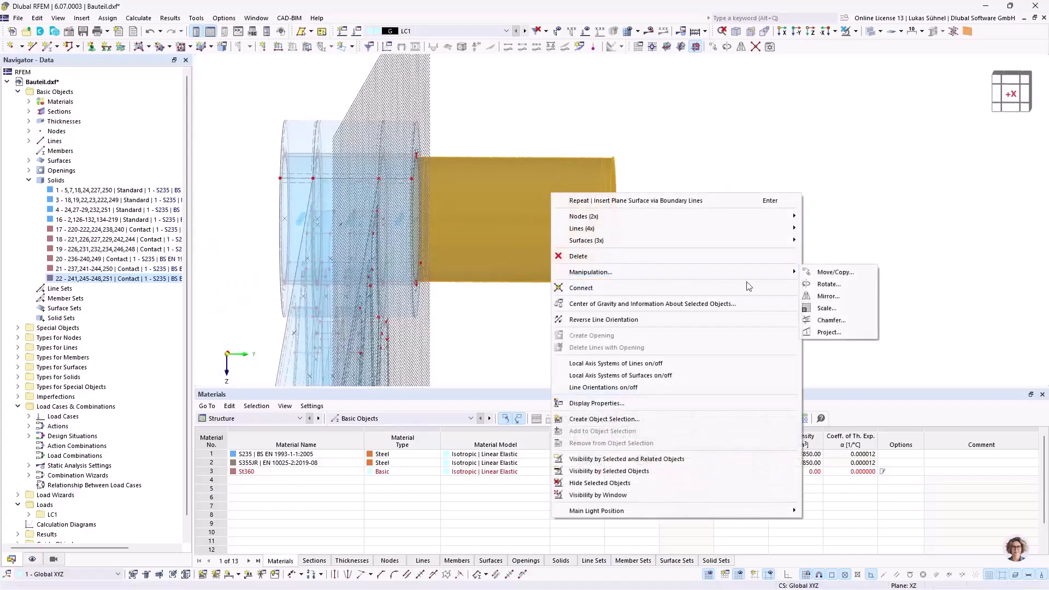
left_click(828, 296)
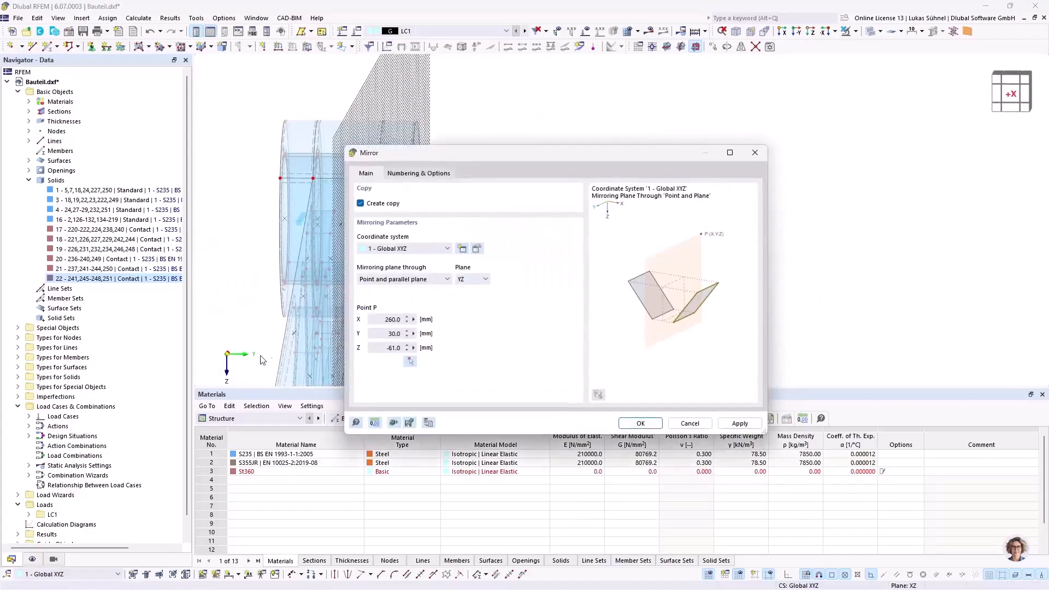
left_click(466, 282)
left_click(464, 306)
left_click(410, 361)
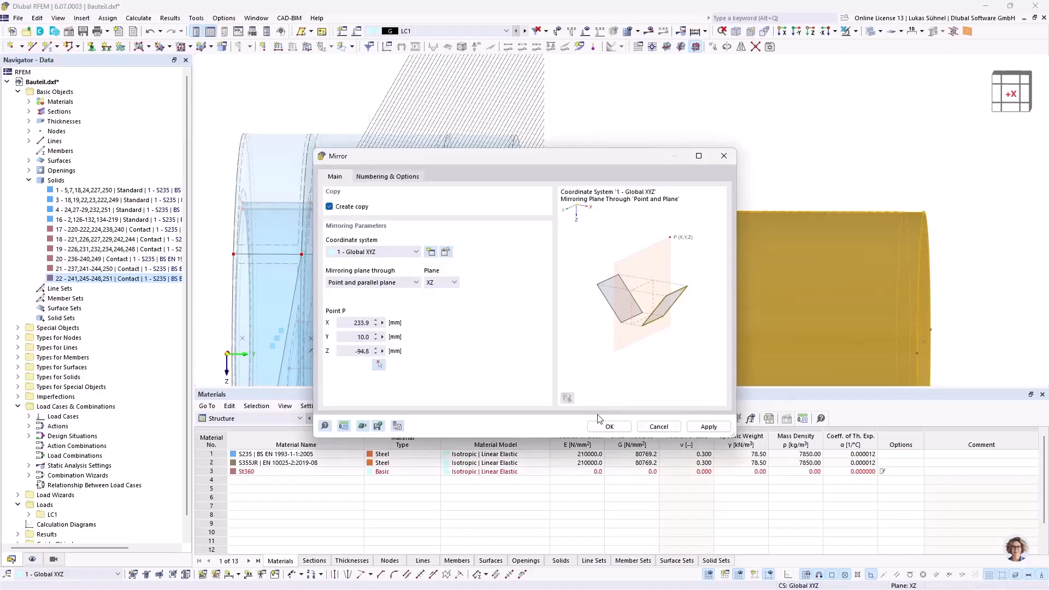
left_click(610, 427)
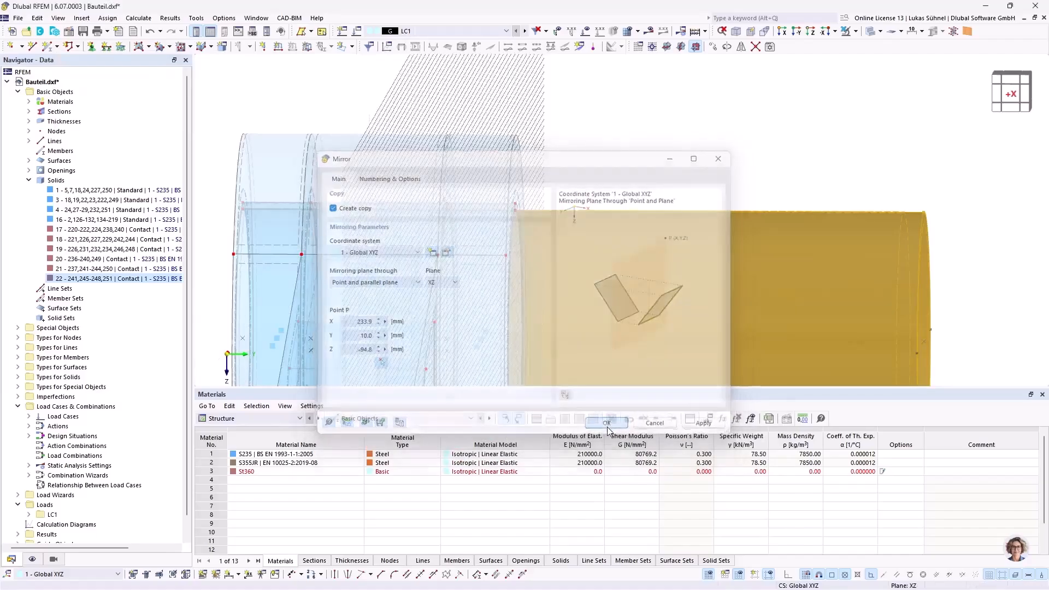
Start a new standard solid of S235 and select surfaces 252-257 of both projecting bolt ends as boundaries, with autocomplete off
scroll(585, 156, "down", 3)
middle_click_drag(661, 169, 611, 152, "ctrl")
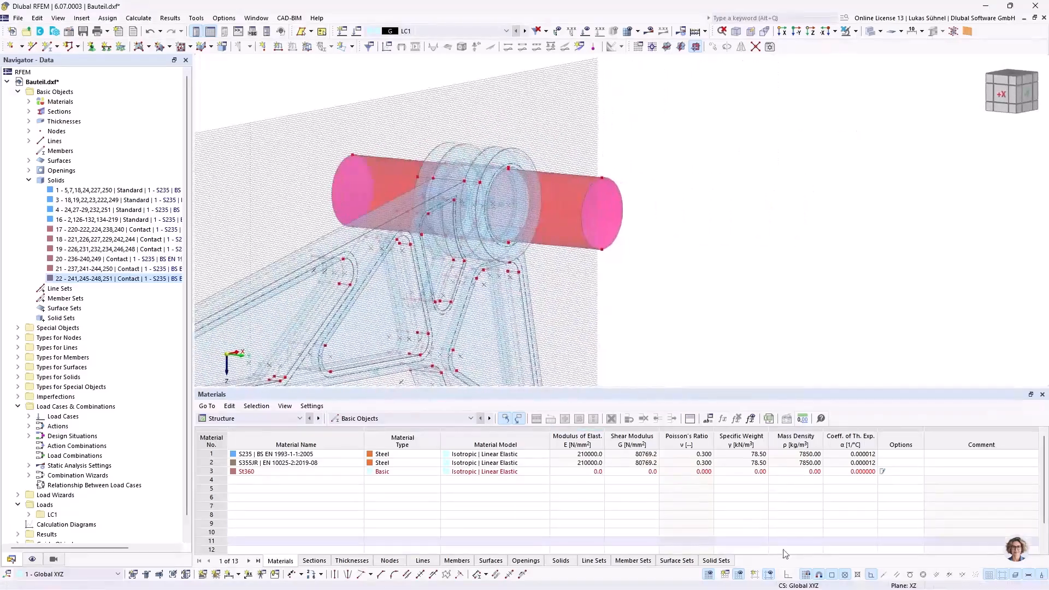
middle_click_drag(611, 257, 623, 239, "ctrl")
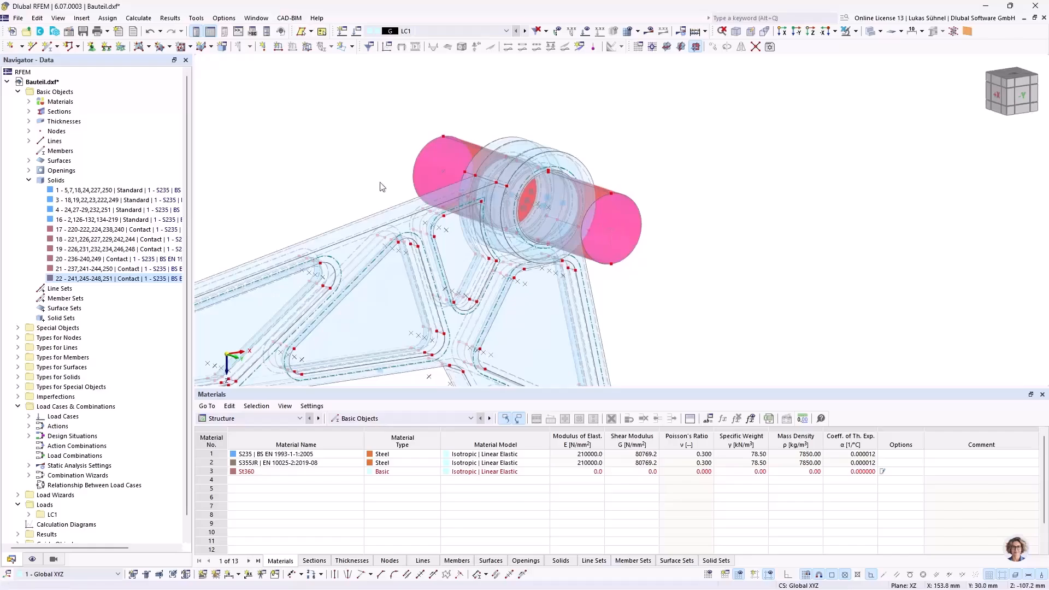
right_click(53, 182)
left_click(77, 197)
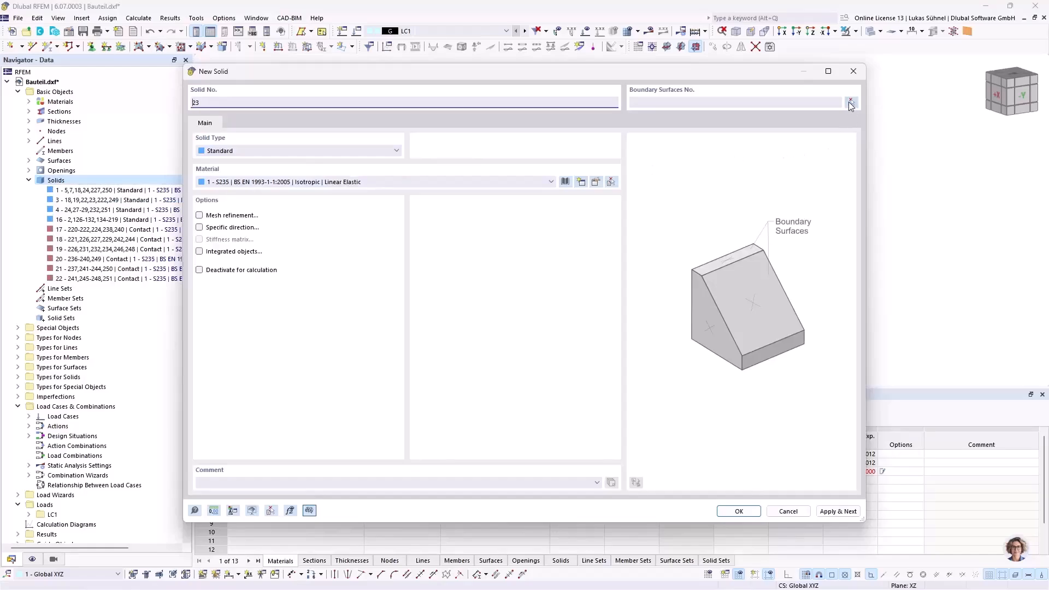
left_click(851, 102)
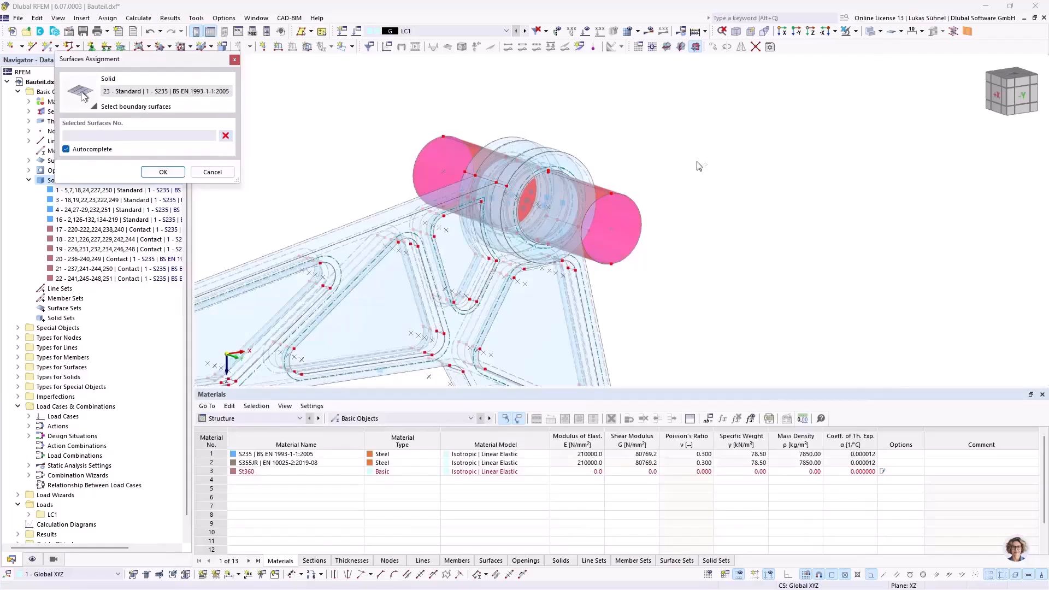
scroll(656, 240, "up", 3)
middle_click_drag(670, 196, 621, 216, "ctrl")
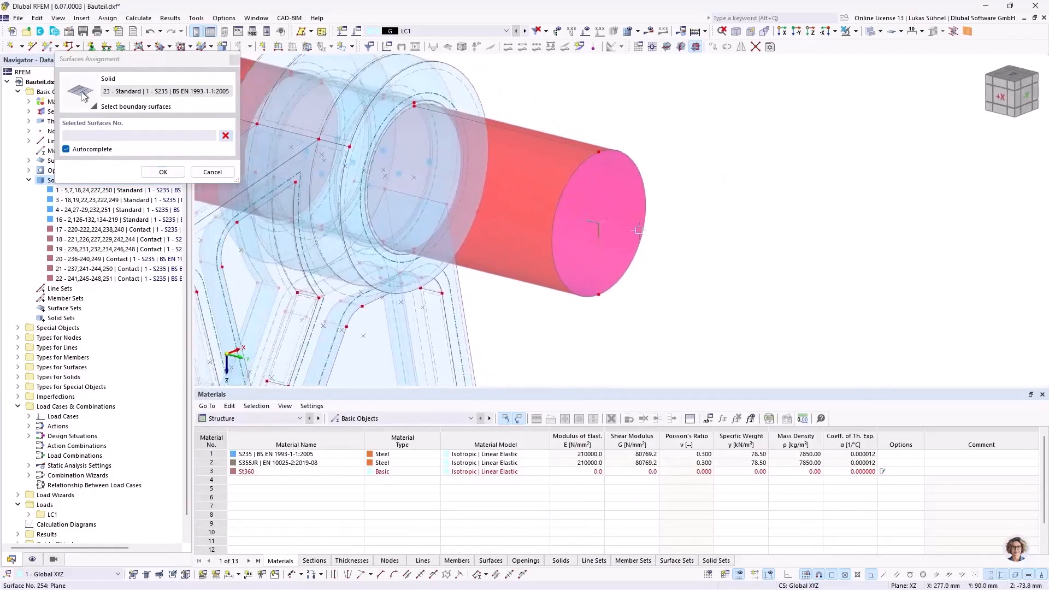
left_click(66, 149)
middle_click_drag(506, 281, 637, 289)
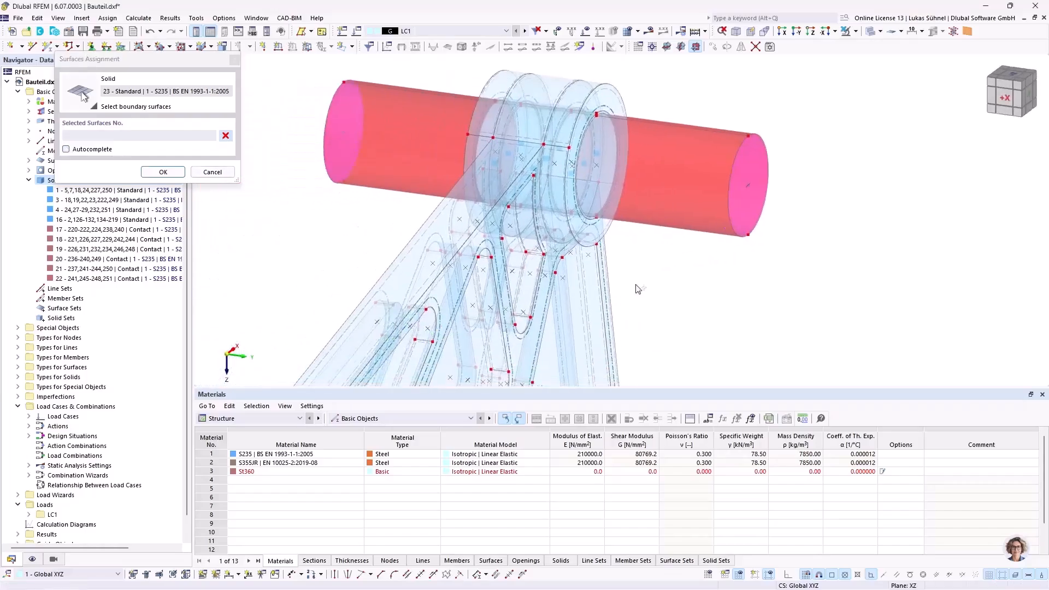
left_click_drag(826, 260, 719, 114)
left_click_drag(377, 219, 285, 78)
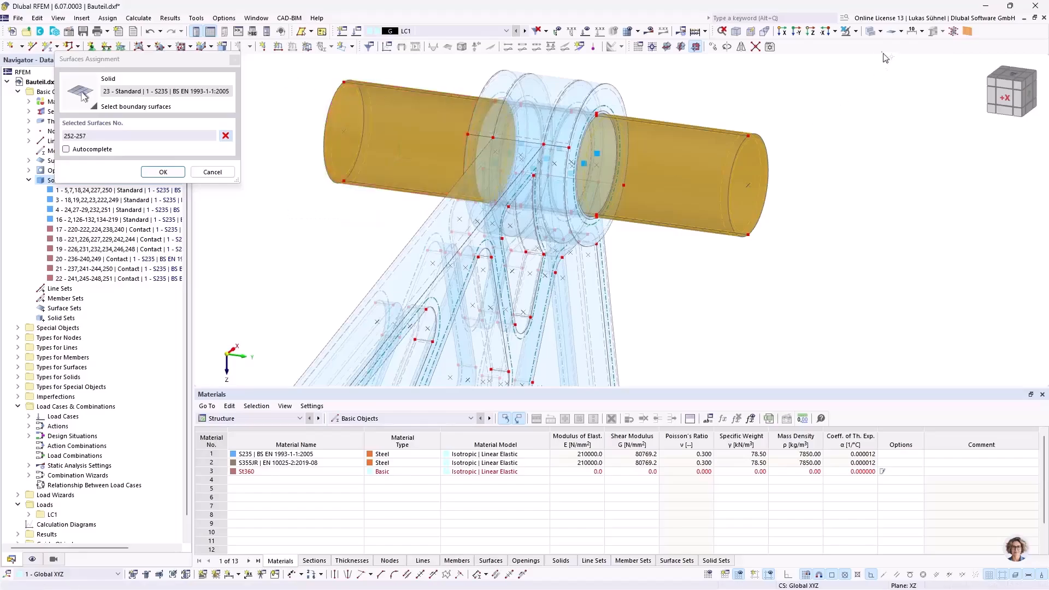
In wireframe display, add inner bore surfaces 224, 229, 239, 243 and 247 to the solid's boundary selection
left_click(870, 31)
middle_click_drag(601, 147, 700, 183, "ctrl")
middle_click_drag(772, 255, 747, 254, "ctrl")
scroll(785, 327, "up", 10)
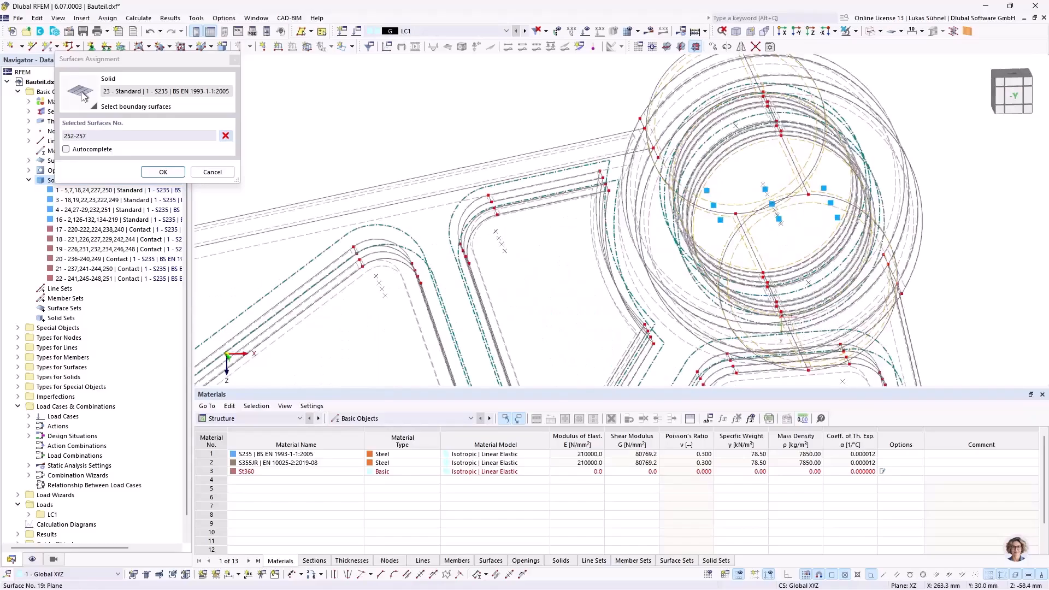
scroll(770, 276, "up", 2)
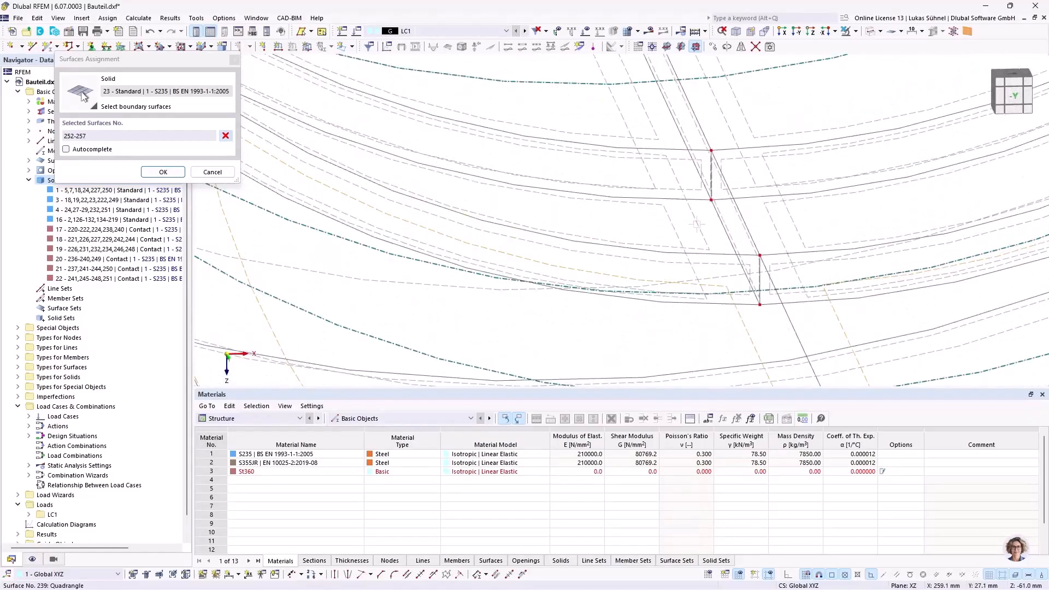
left_click(650, 117)
middle_click_drag(651, 118, 624, 236)
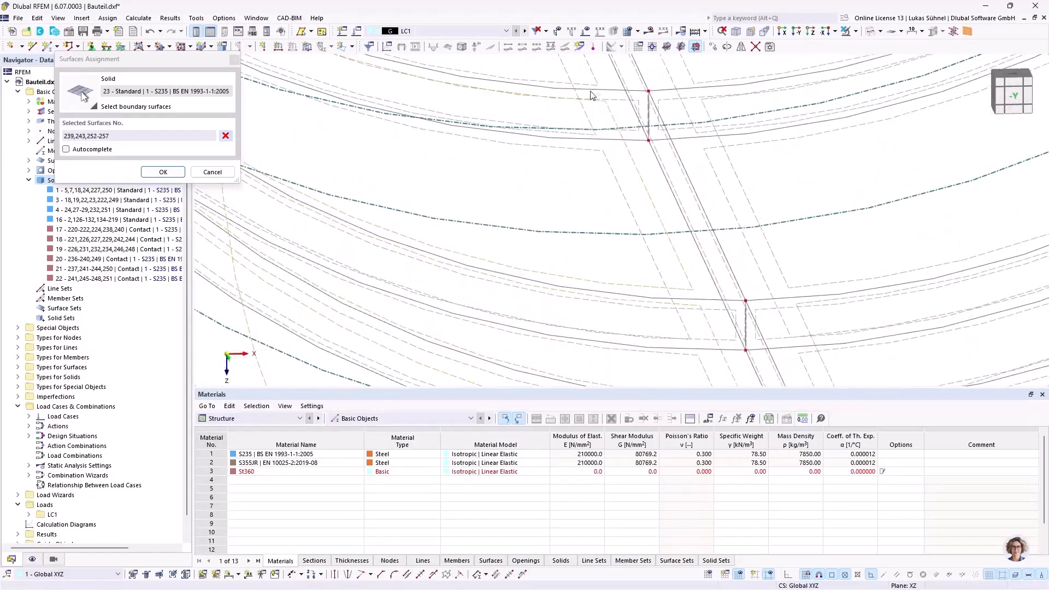
left_click(624, 79)
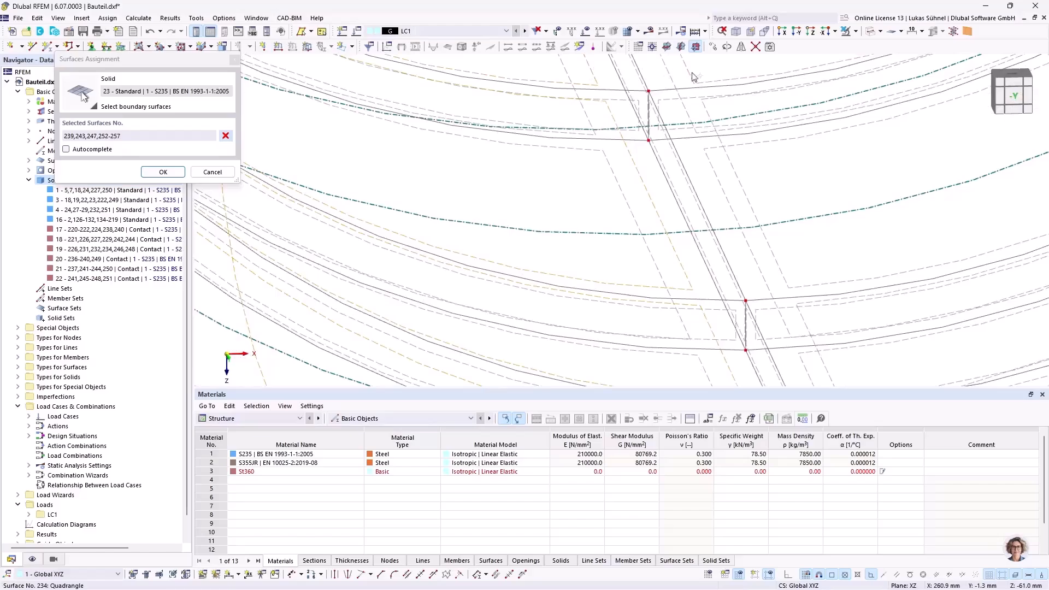
left_click(739, 174)
left_click(774, 315)
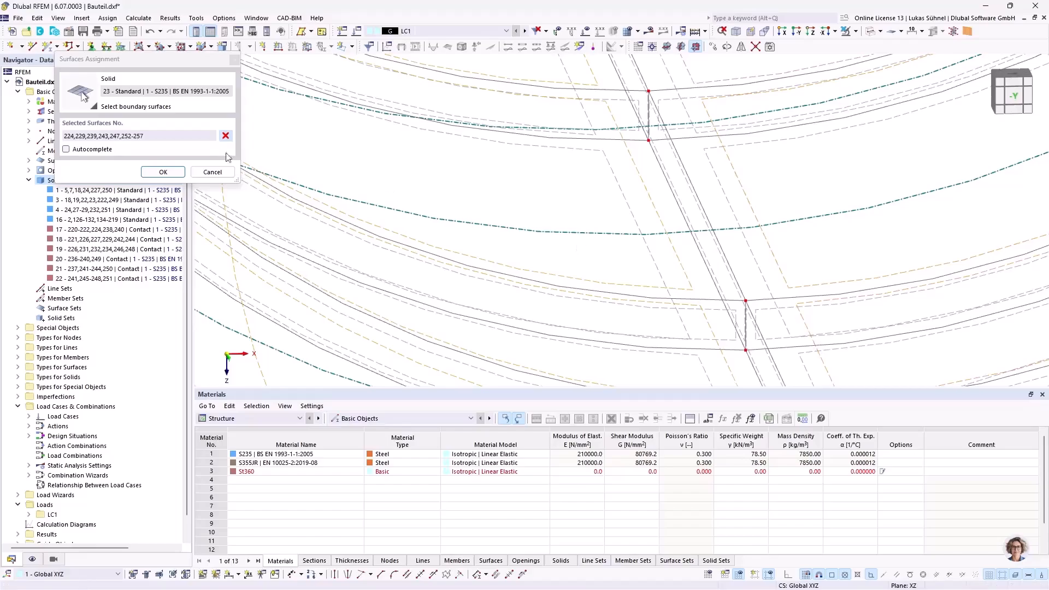
Try to create solid 23 from boundary surfaces 224, 229, 239, 243, 247 and 252-257
left_click(163, 171)
left_click(750, 514)
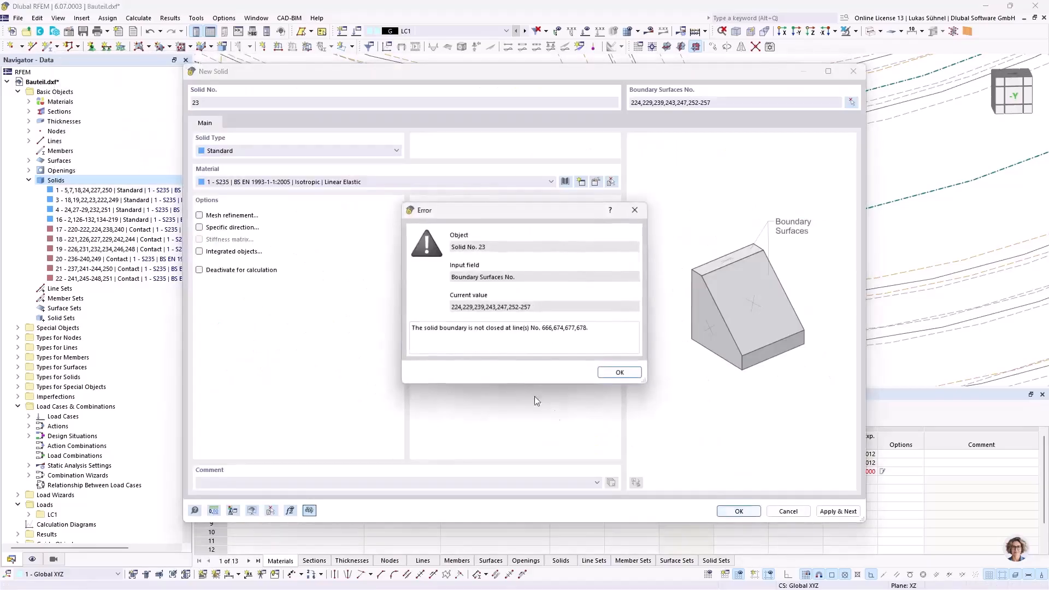
left_click(619, 375)
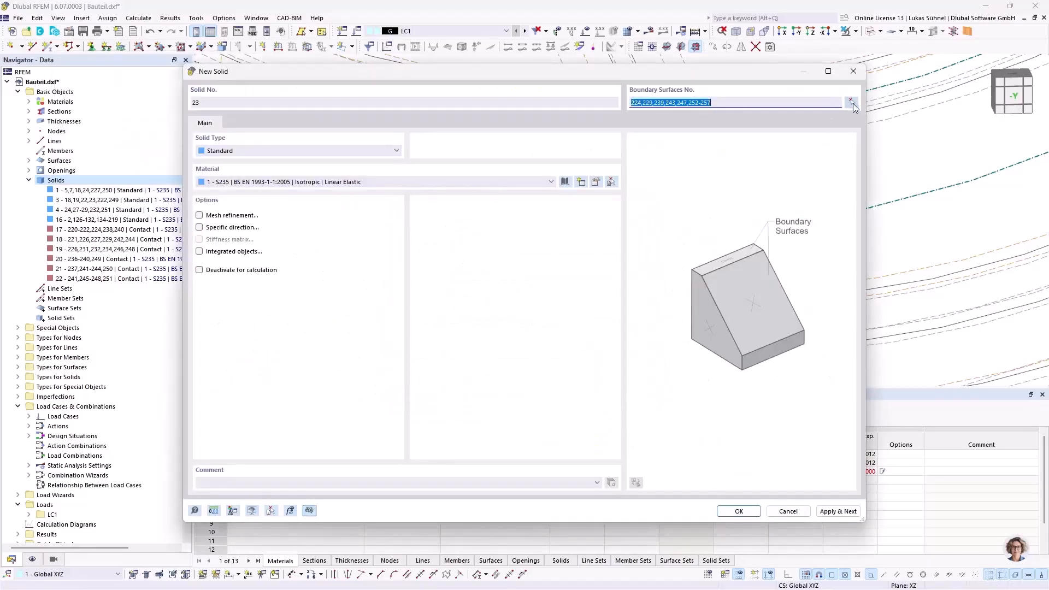
Add the missing inner bore surface 234 to the boundary surfaces and create the bolt solid
left_click(854, 103)
scroll(585, 241, "up", 6)
middle_click_drag(584, 241, 599, 213, "ctrl")
scroll(535, 291, "up", 5)
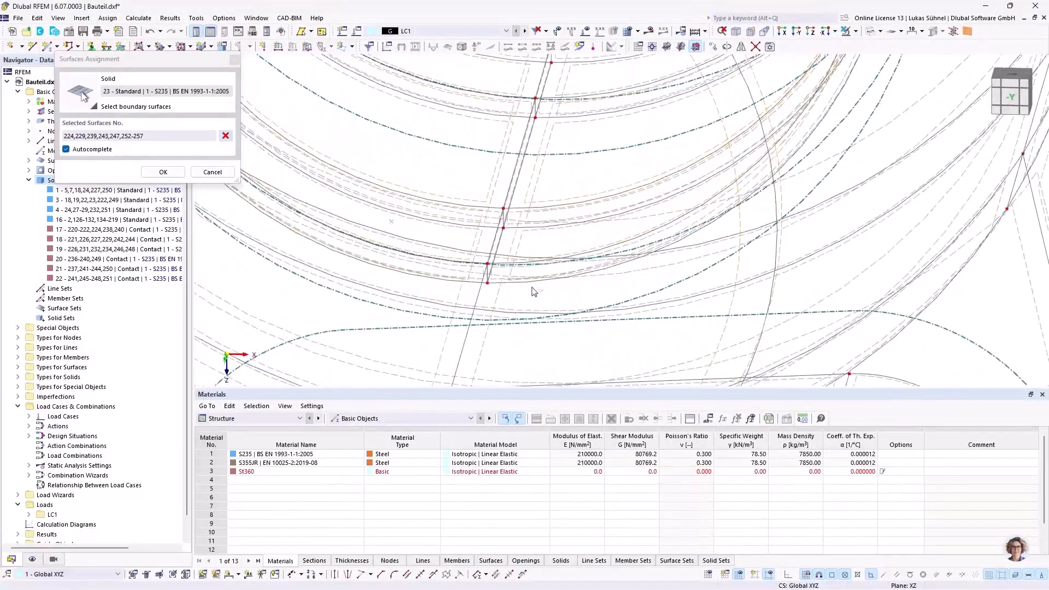
middle_click_drag(549, 180, 541, 300)
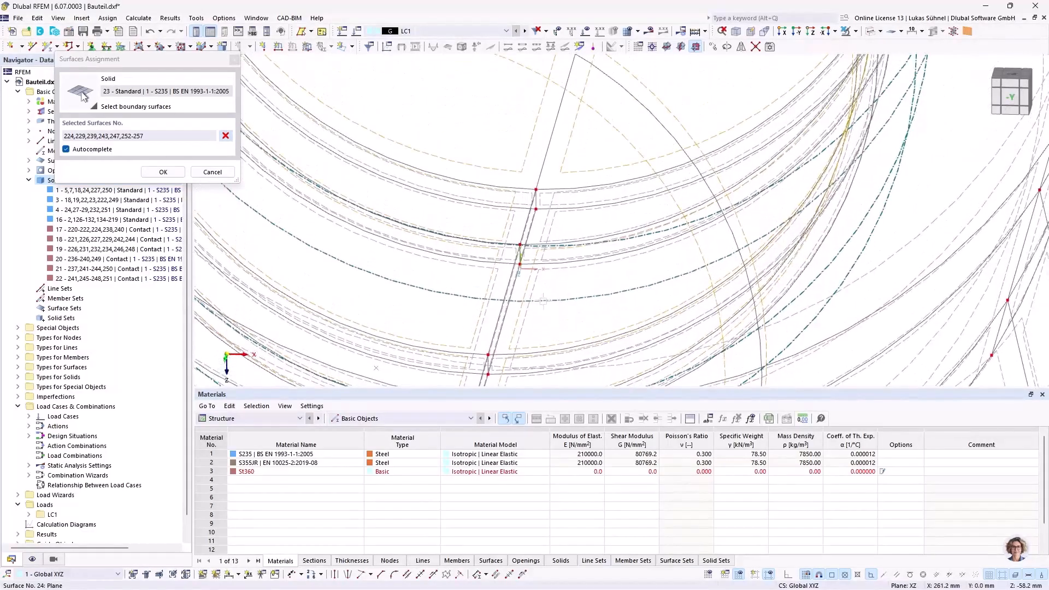
scroll(542, 300, "down", 3)
scroll(556, 244, "up", 5)
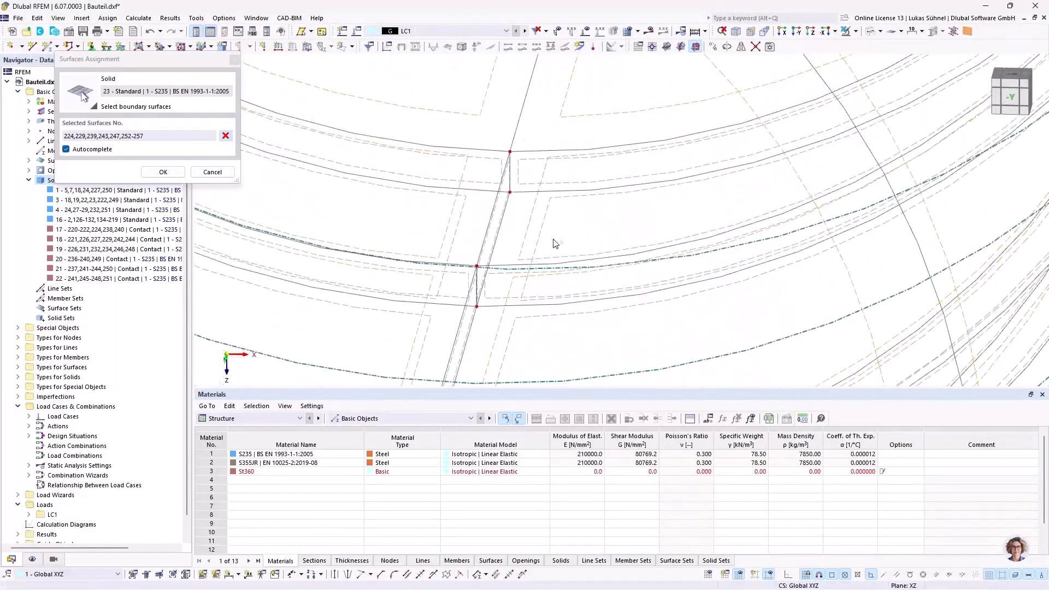
left_click(525, 239)
left_click(164, 172)
left_click(738, 511)
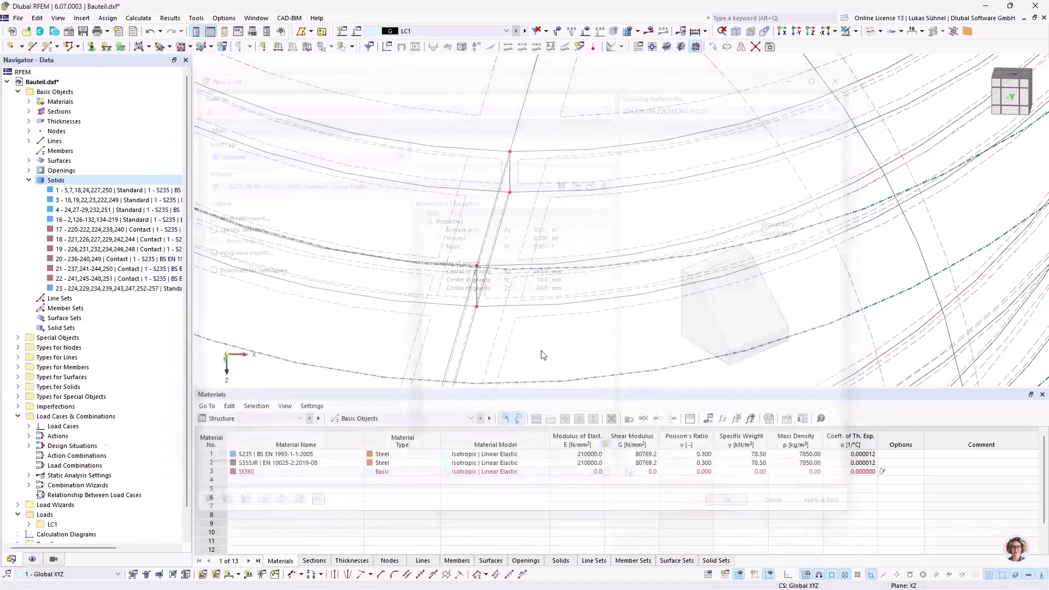
Select bolt solid 23 and return the model display to the shaded solid view
scroll(802, 82, "down", 3)
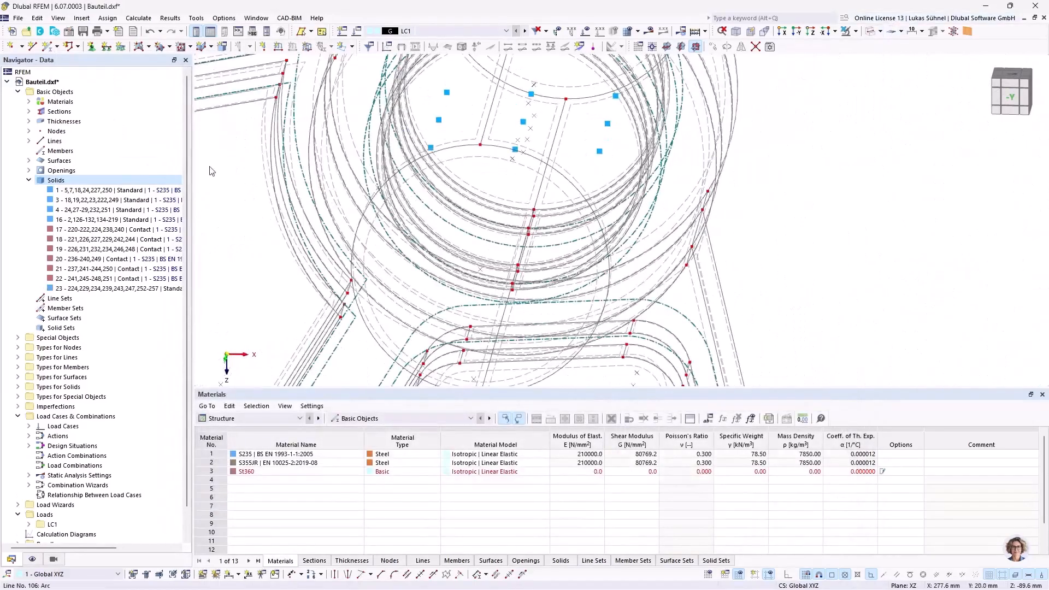
left_click(117, 289)
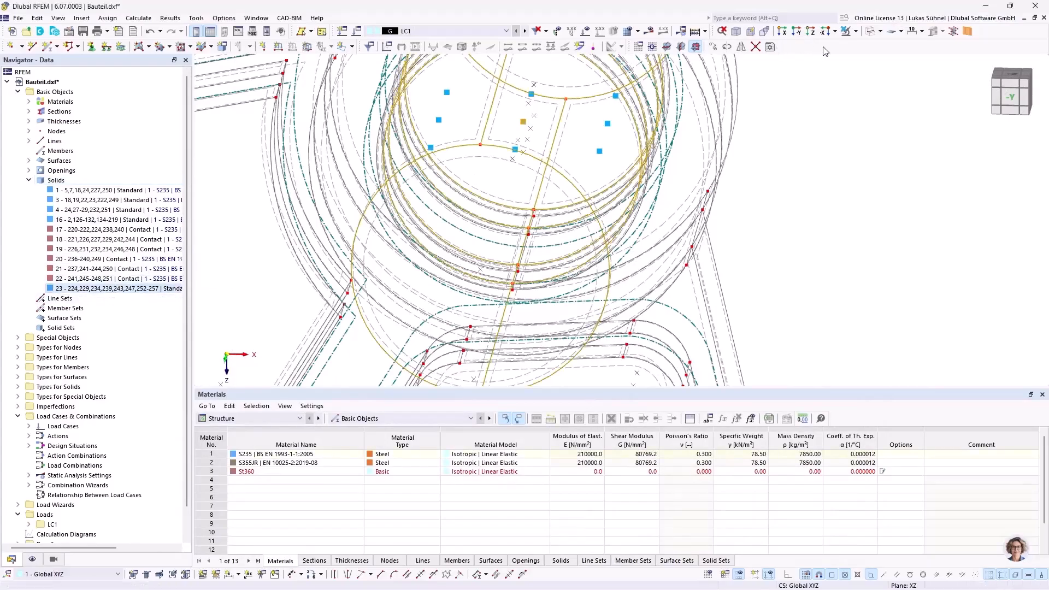
left_click(868, 32)
scroll(810, 229, "down", 2)
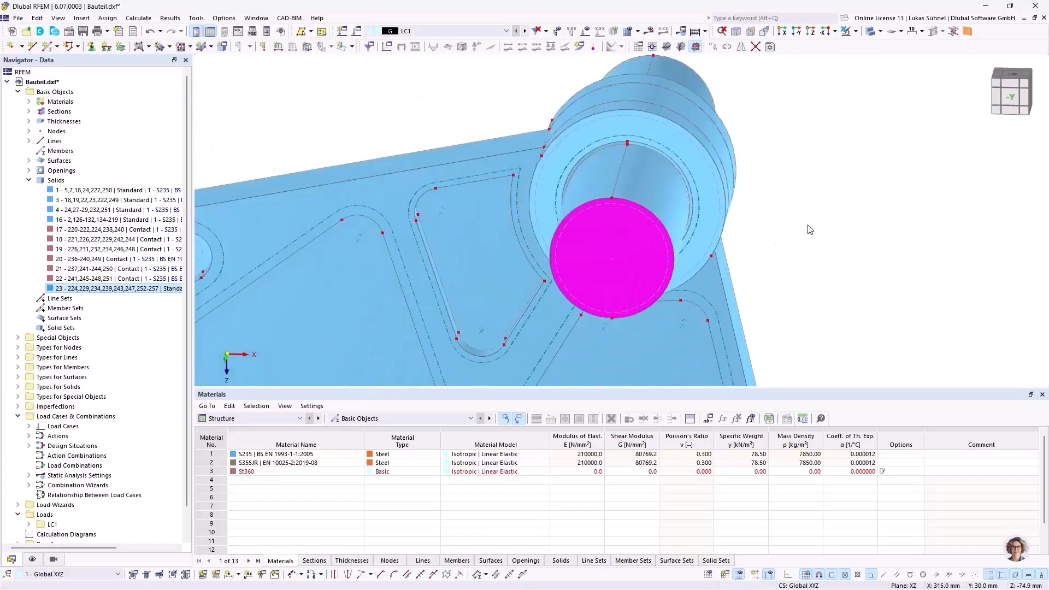
Examine the bolt on the whole component and the small bore at the end of the long arm
middle_click_drag(344, 218, 491, 221, "ctrl")
scroll(538, 229, "down", 6)
middle_click_drag(585, 302, 555, 271)
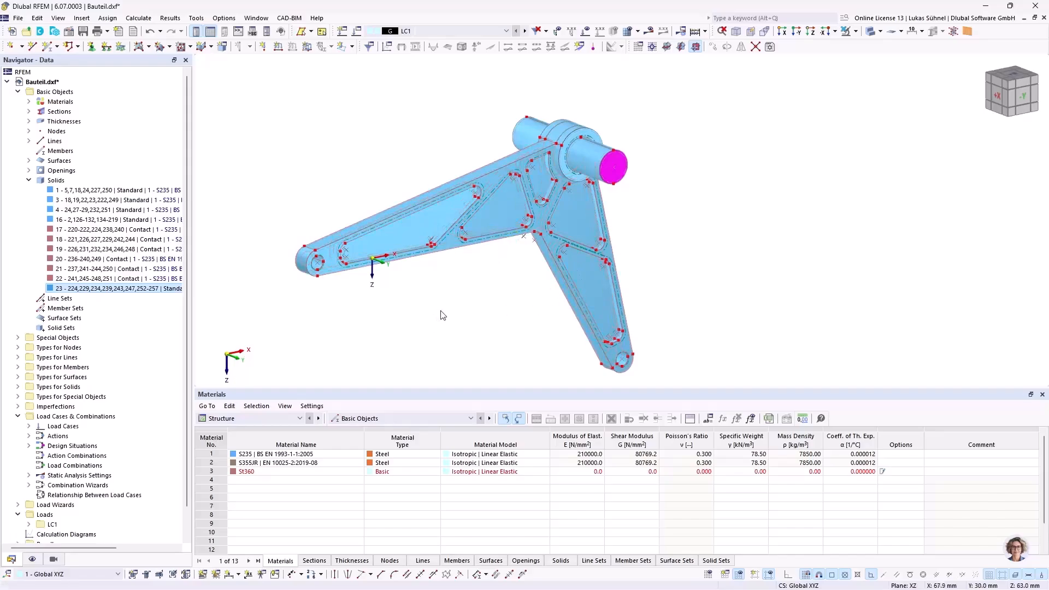
middle_click_drag(501, 308, 485, 310, "ctrl")
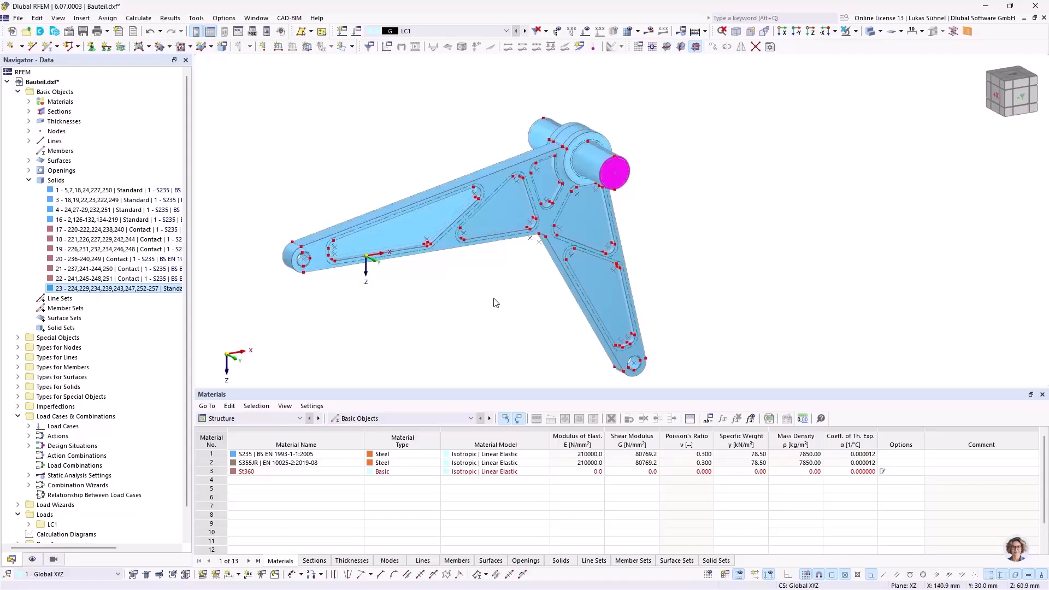
middle_click_drag(451, 300, 422, 286, "ctrl")
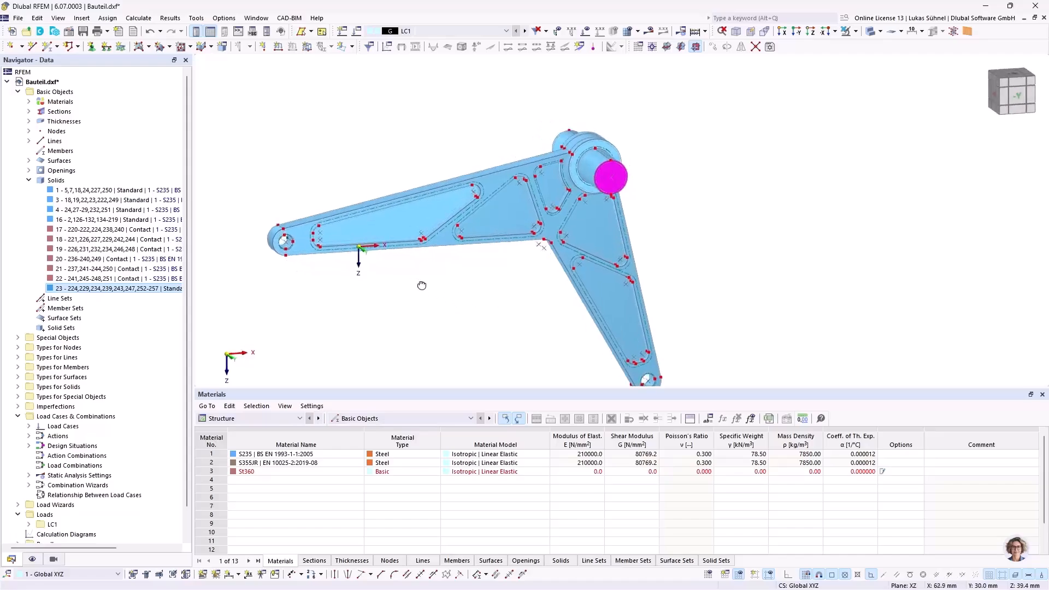
scroll(300, 236, "up", 6)
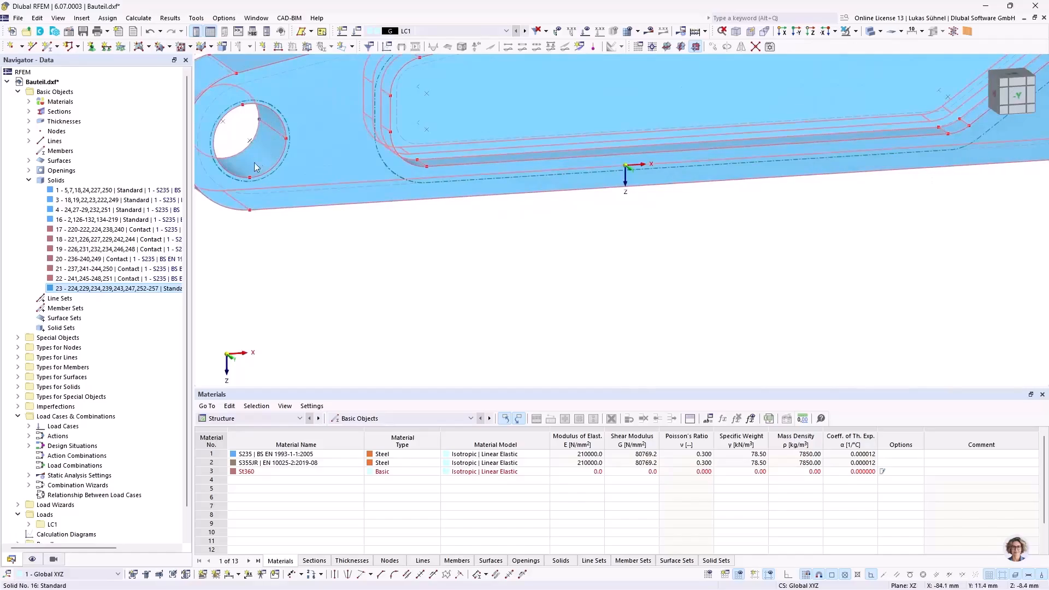
Start assigning surface support 1 and pick bore surface 144 in the long arm's end hole
scroll(230, 131, "down", 3)
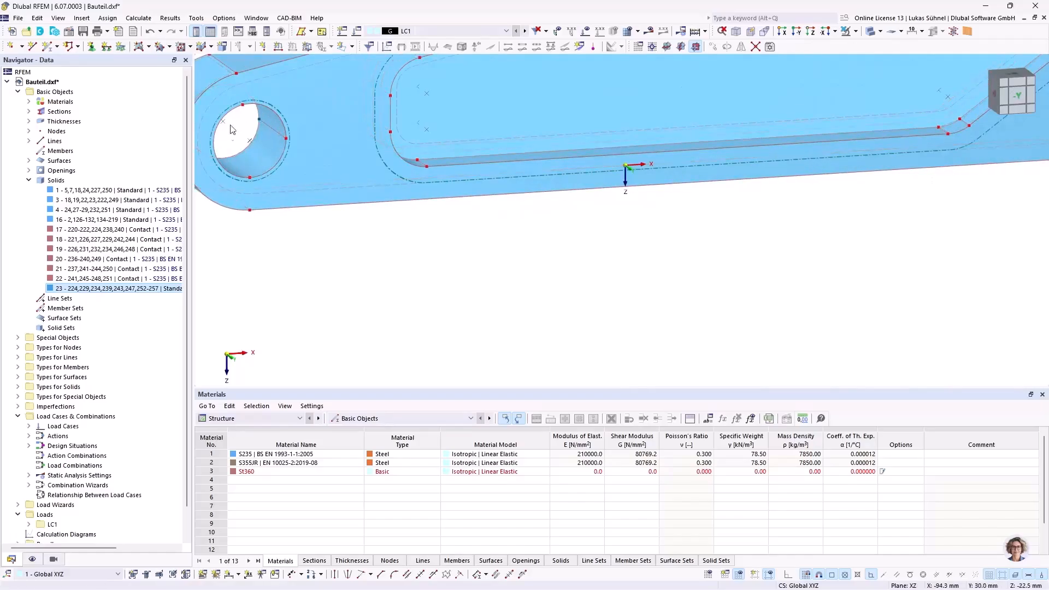
left_click(121, 47)
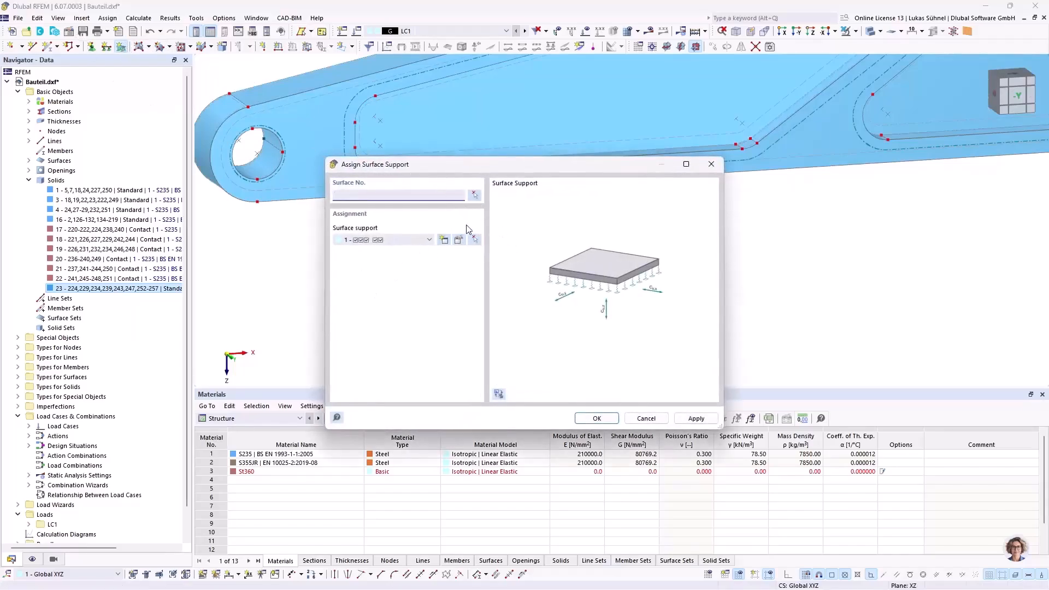
left_click(474, 195)
scroll(263, 143, "up", 2)
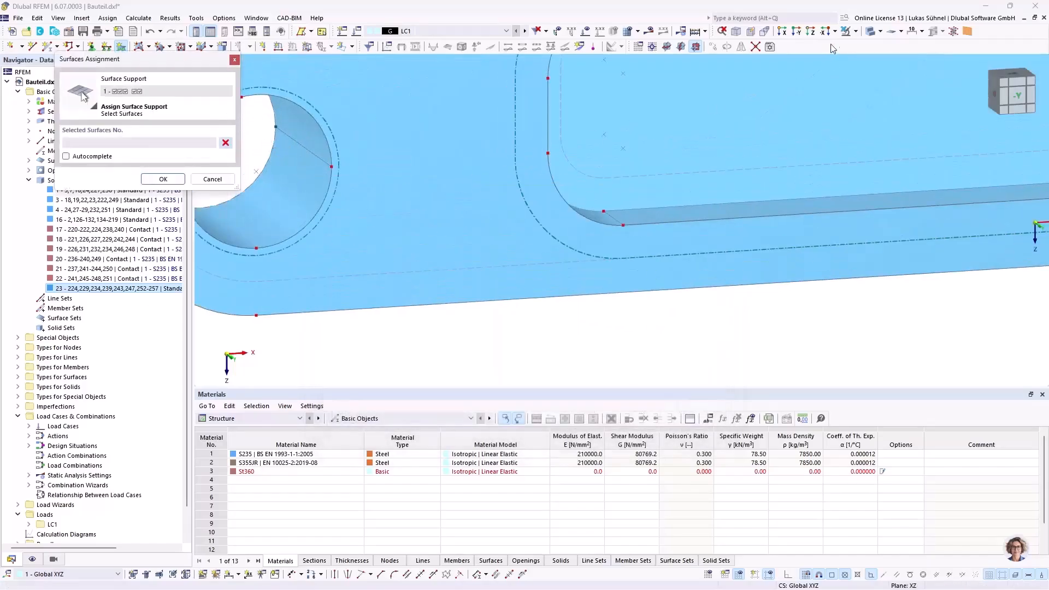
scroll(306, 170, "up", 2)
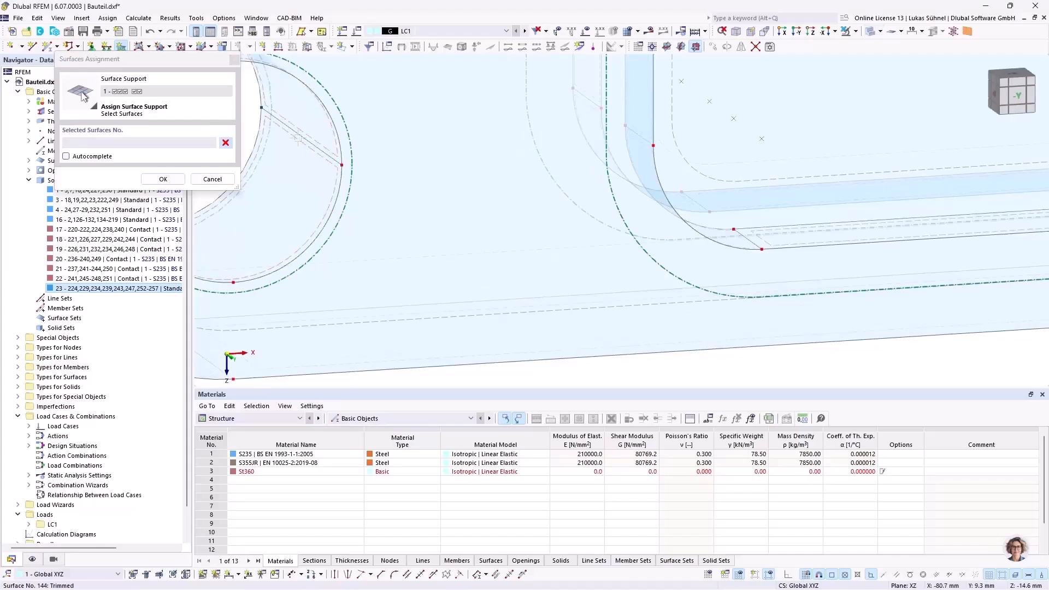
left_click(304, 151)
scroll(290, 143, "down", 4)
scroll(290, 144, "down", 3)
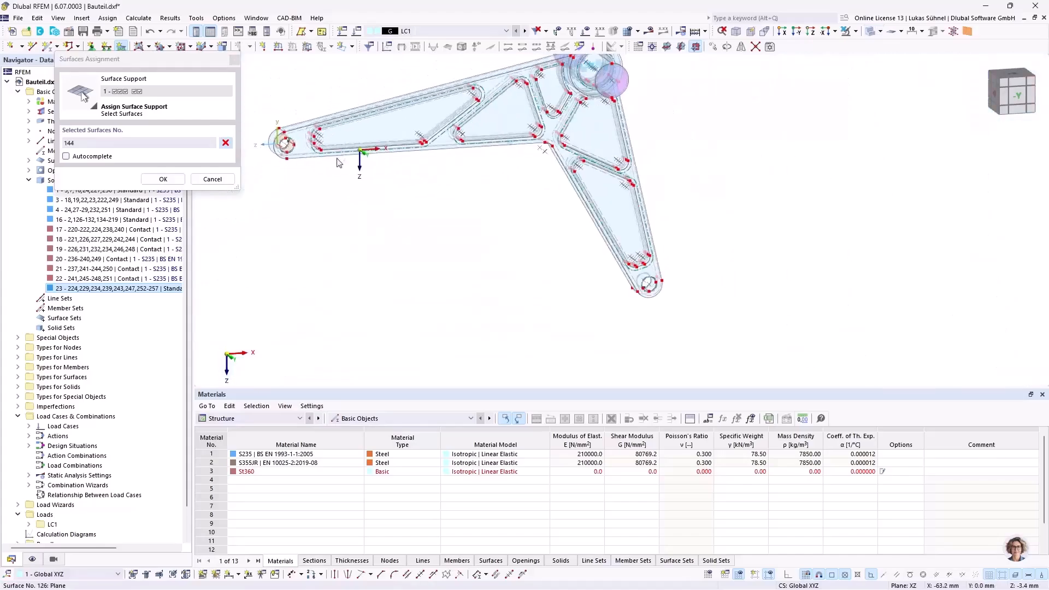
Add bore surface 135 in the lower arm's end hole and apply the surface support assignment
scroll(648, 309, "up", 4)
scroll(648, 310, "up", 6)
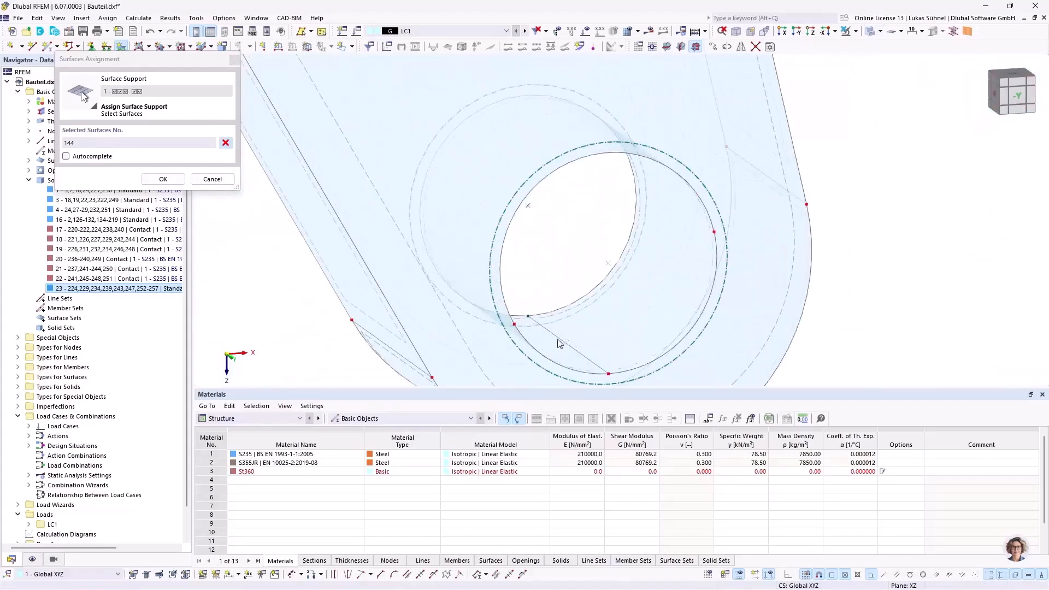
left_click(569, 317)
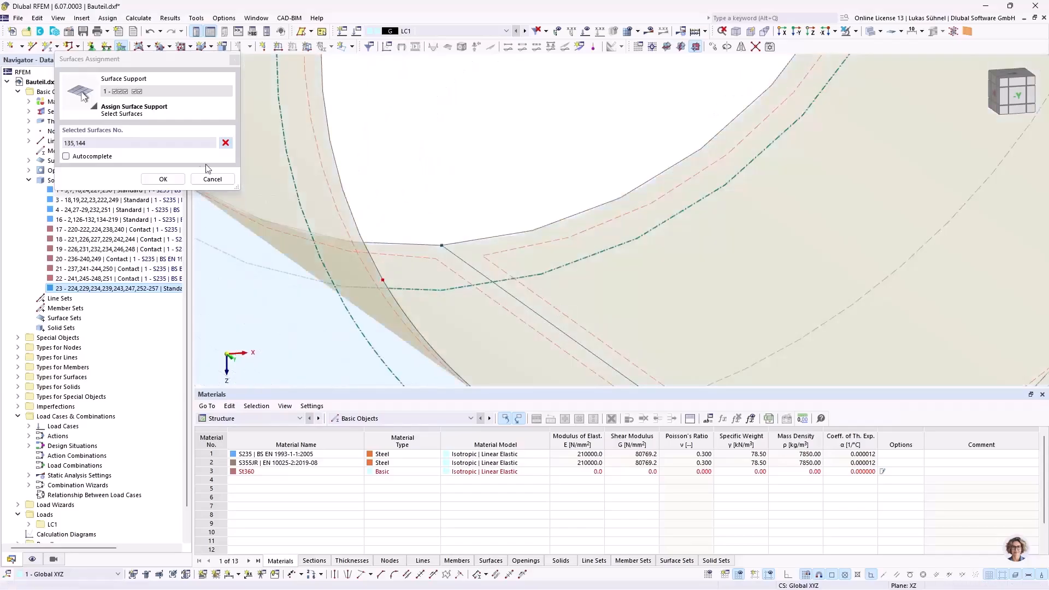
left_click(163, 179)
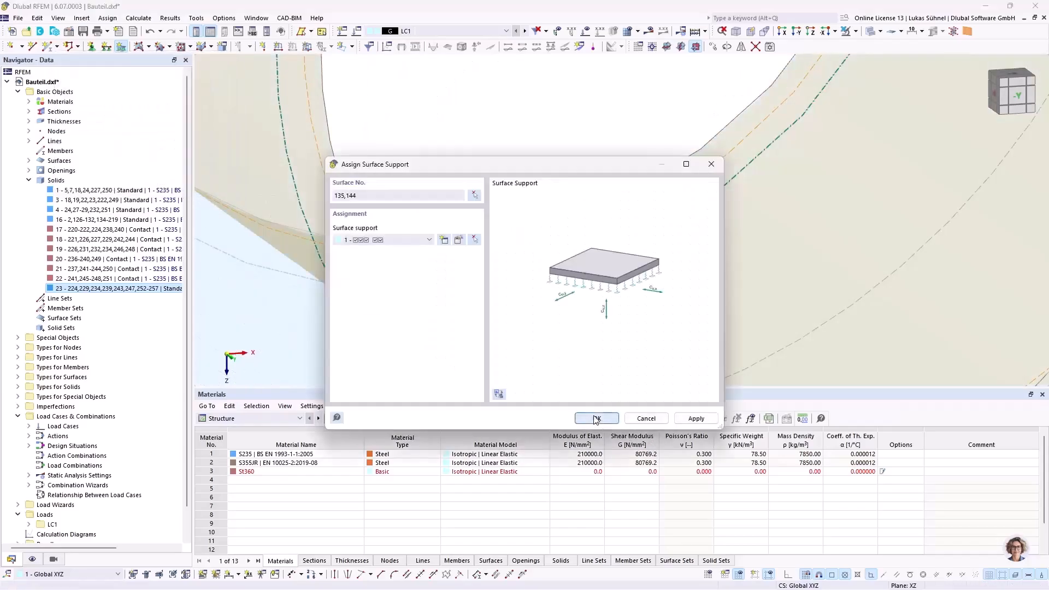
left_click(596, 419)
Reduce the spacing and size of the surface support symbols so they fit around the bores
scroll(553, 214, "down", 8)
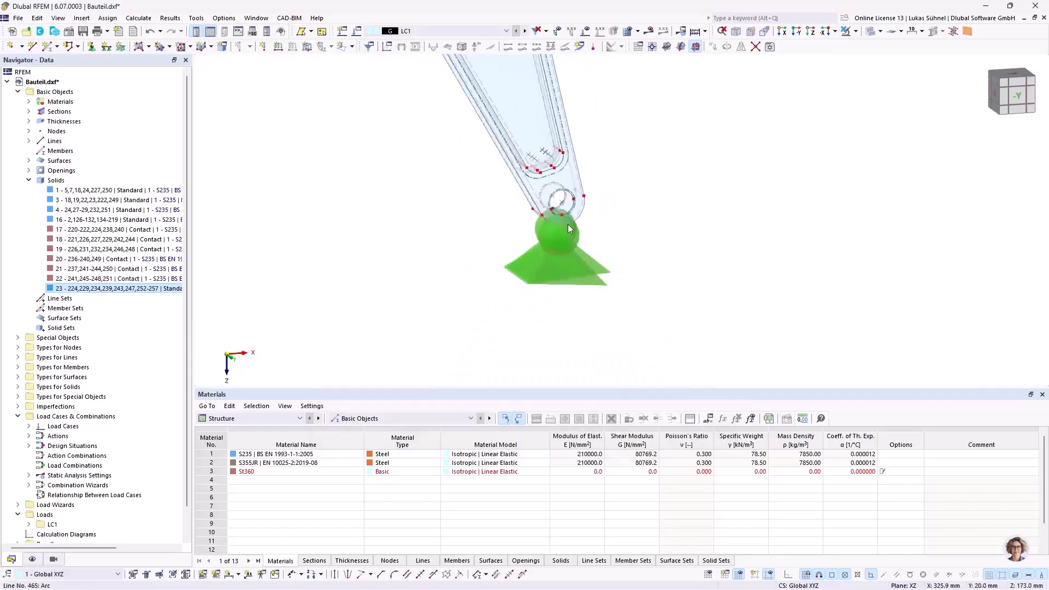
scroll(568, 224, "down", 5)
right_click(559, 229)
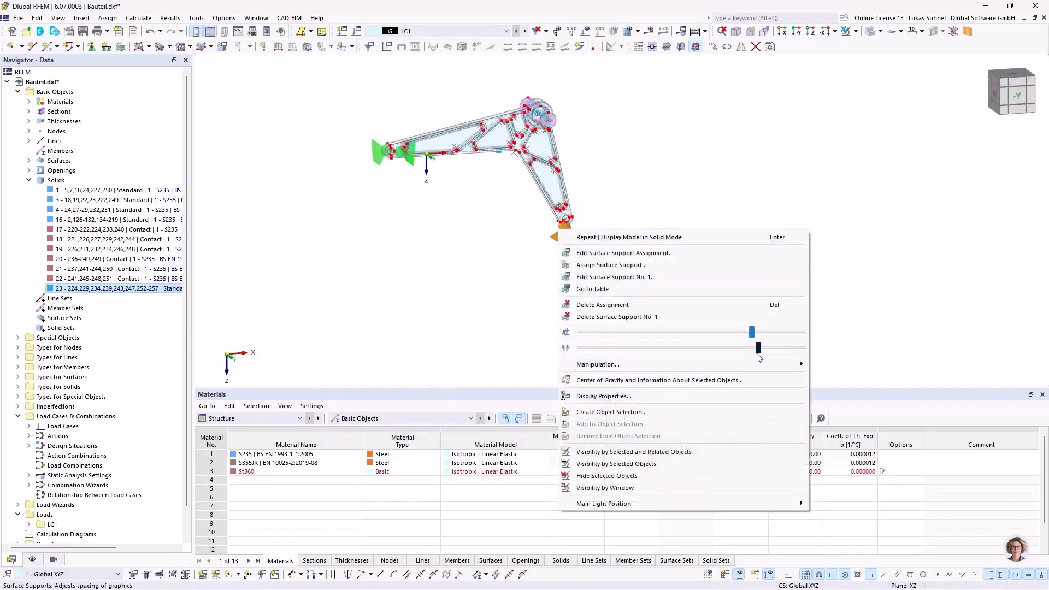
left_click_drag(759, 348, 601, 350)
left_click_drag(753, 332, 615, 338)
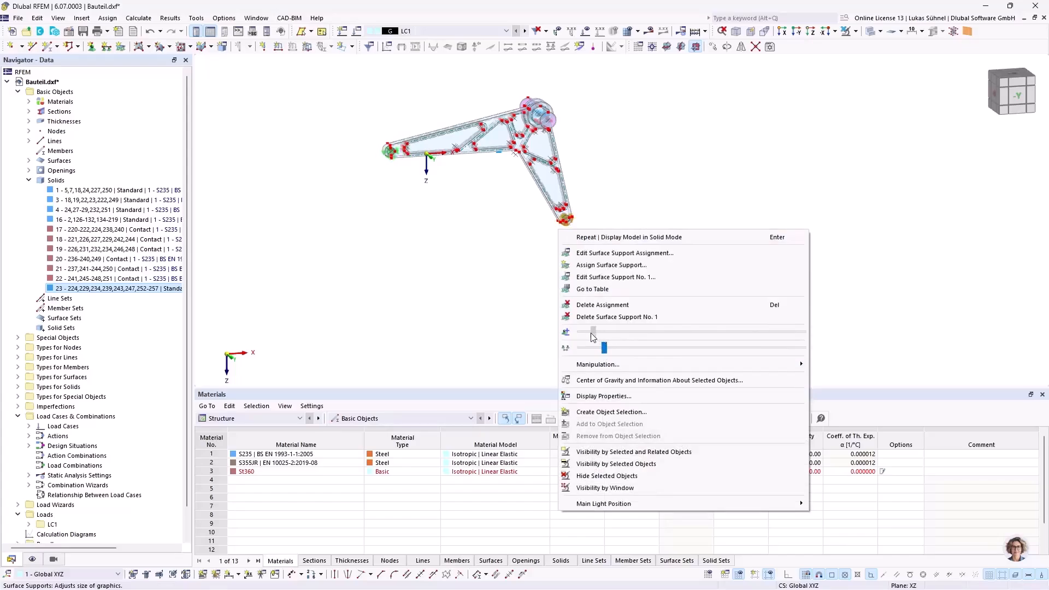
key("Escape")
scroll(397, 141, "up", 2)
scroll(398, 141, "up", 4)
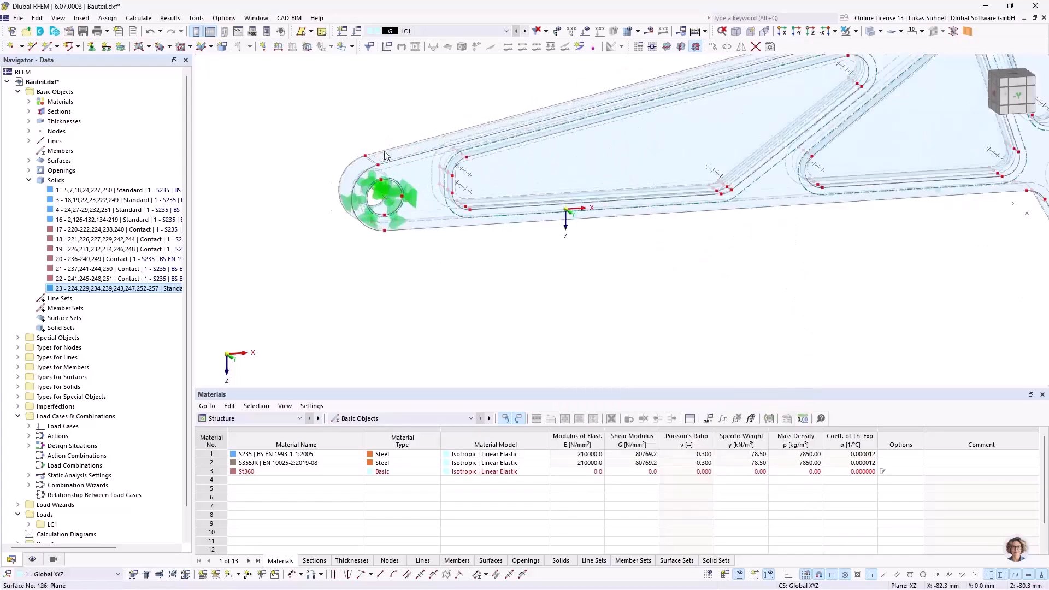
scroll(241, 178, "down", 4)
middle_click_drag(377, 238, 416, 221)
scroll(459, 88, "up", 3)
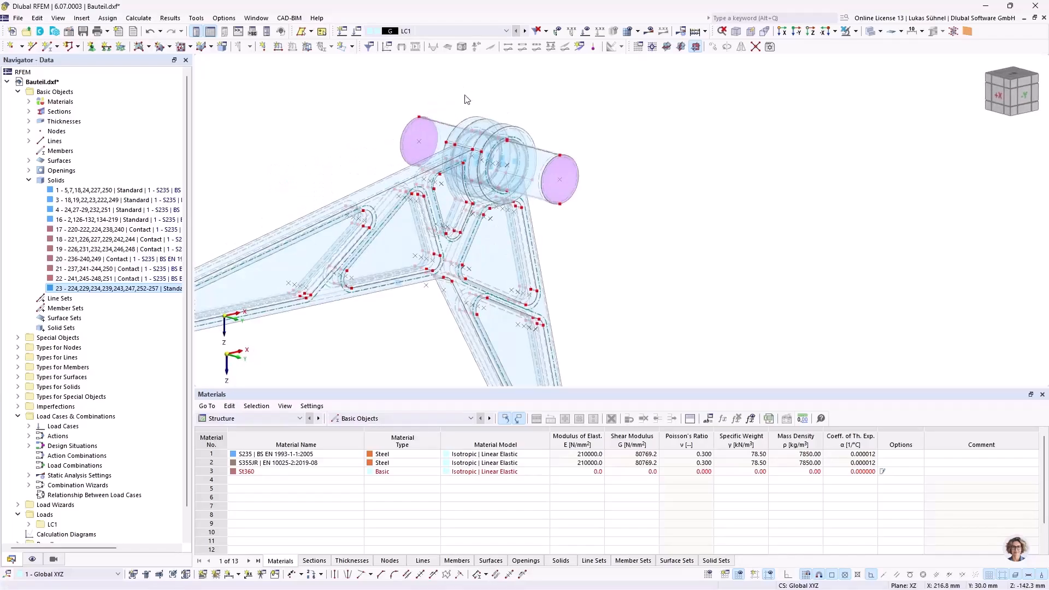
left_click(353, 47)
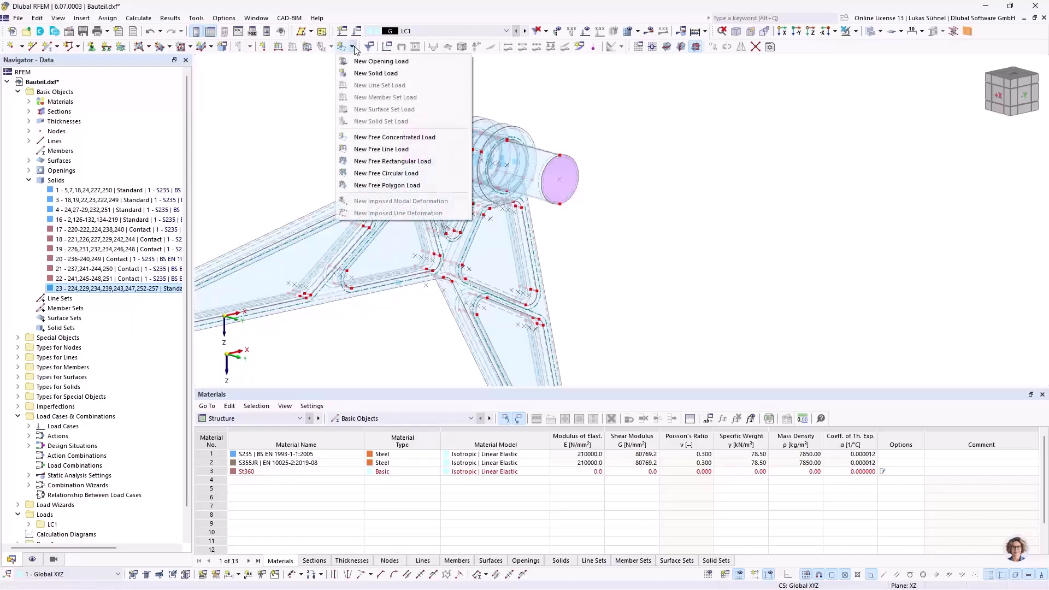
left_click(370, 74)
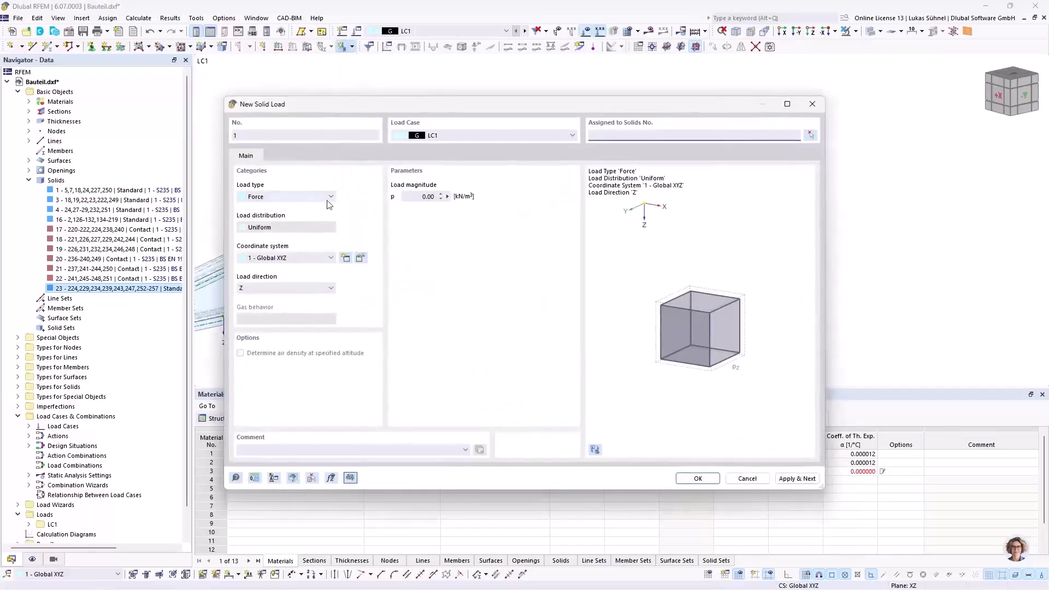
left_click(283, 197)
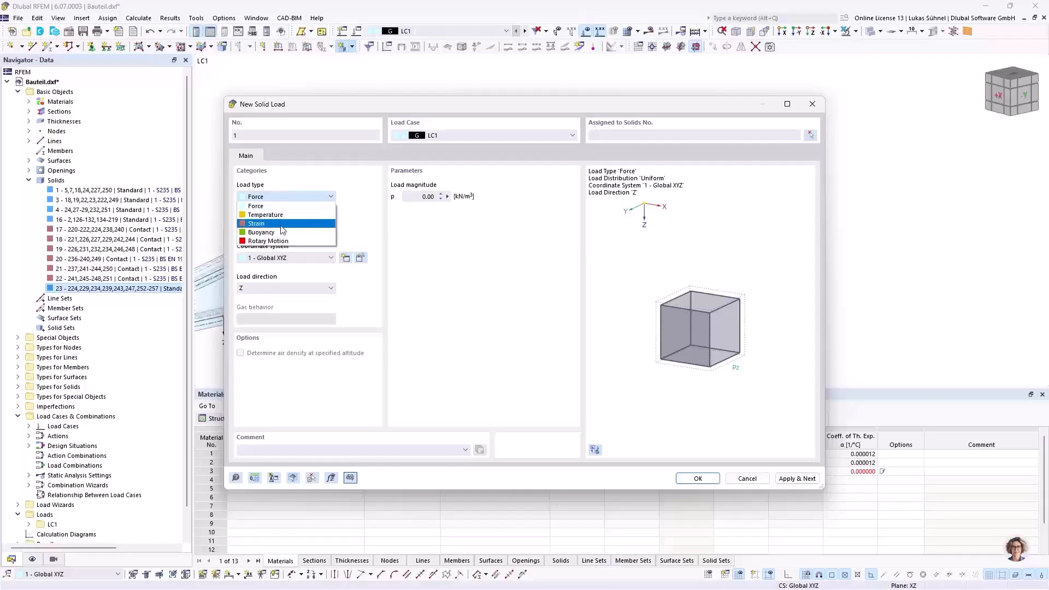
left_click(428, 250)
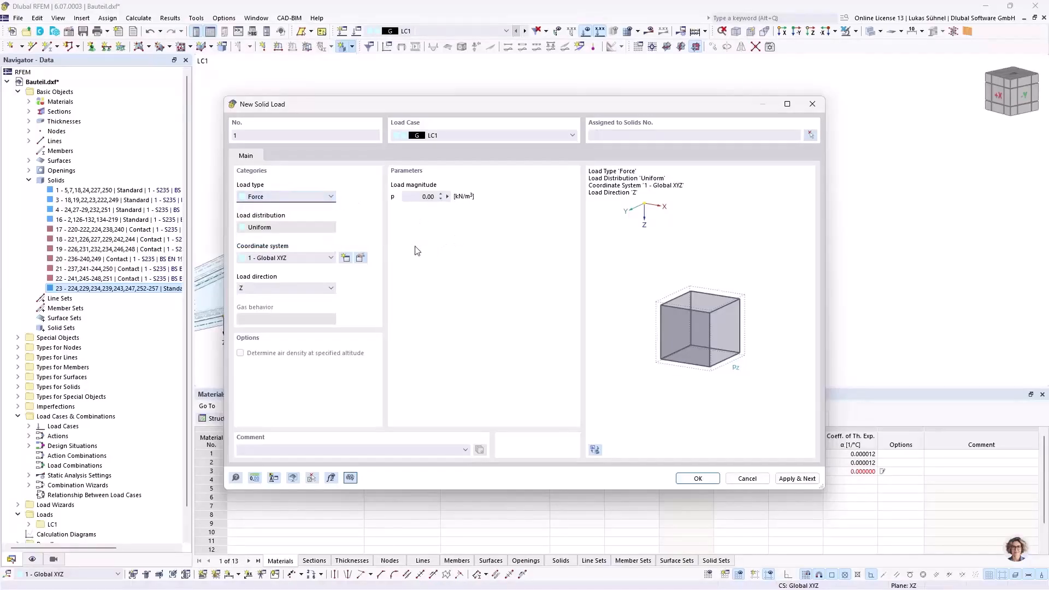
left_click(429, 197)
left_click(747, 479)
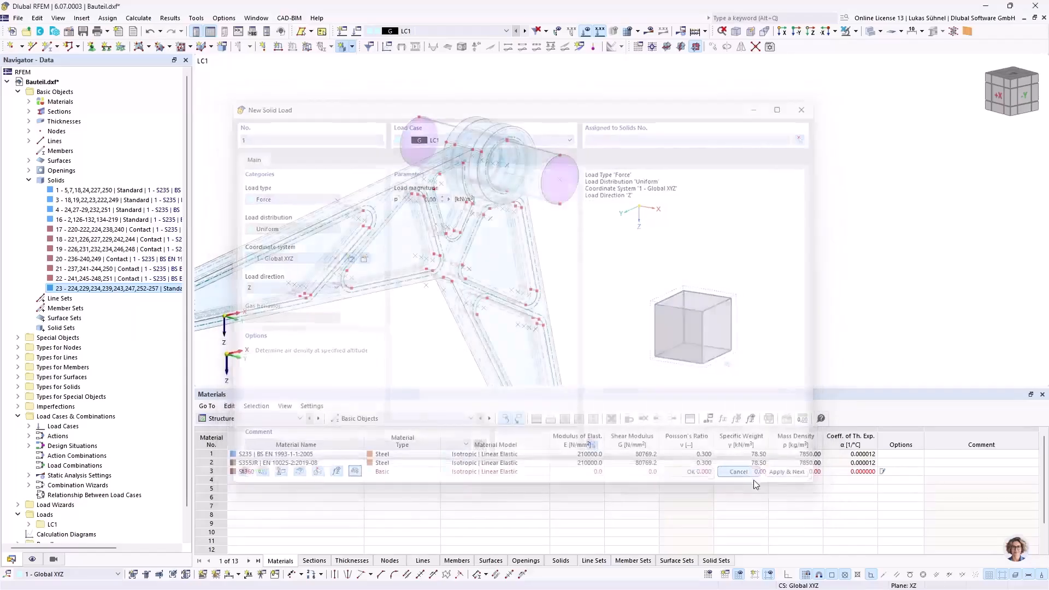
Examine the bolt's end faces and projecting shaft surfaces on the component from several angles
middle_click_drag(492, 241, 538, 259)
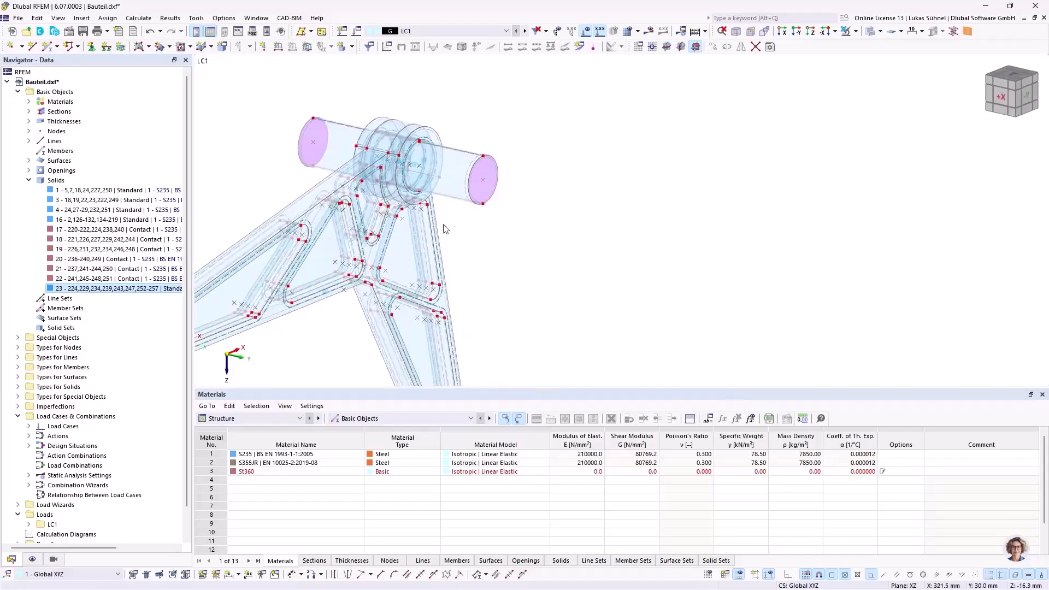
scroll(314, 148, "up", 2)
scroll(603, 271, "down", 3)
middle_click_drag(607, 277, 515, 239)
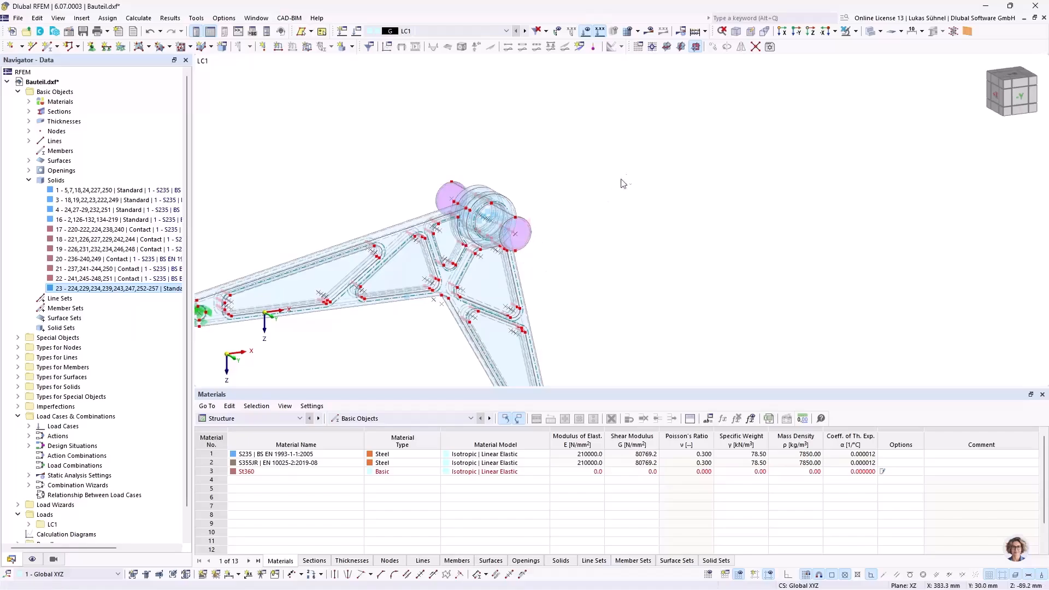
middle_click_drag(339, 197, 446, 211, "ctrl")
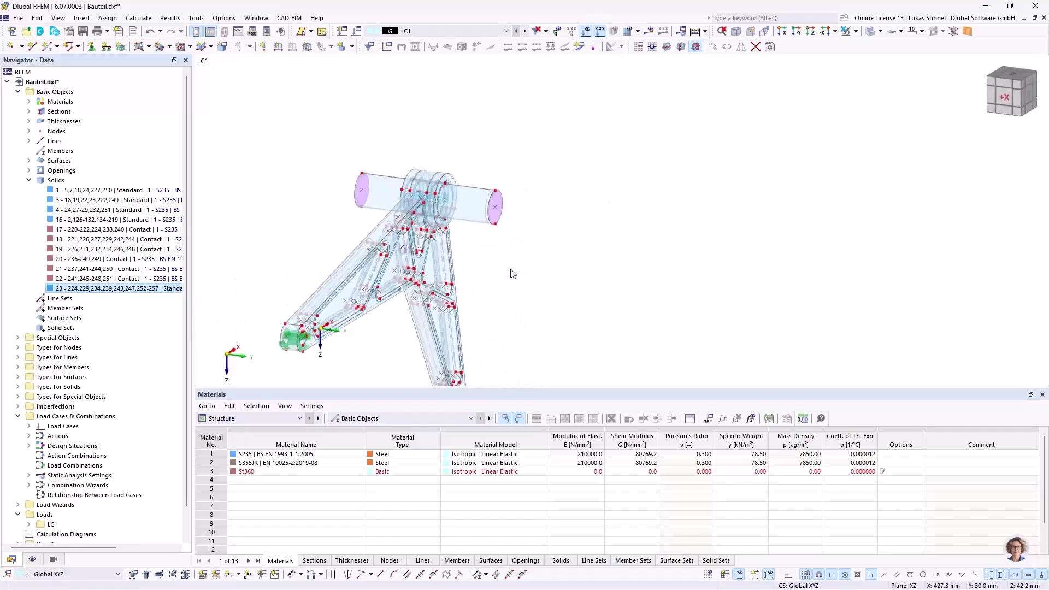
scroll(510, 269, "down", 1)
scroll(402, 194, "up", 2)
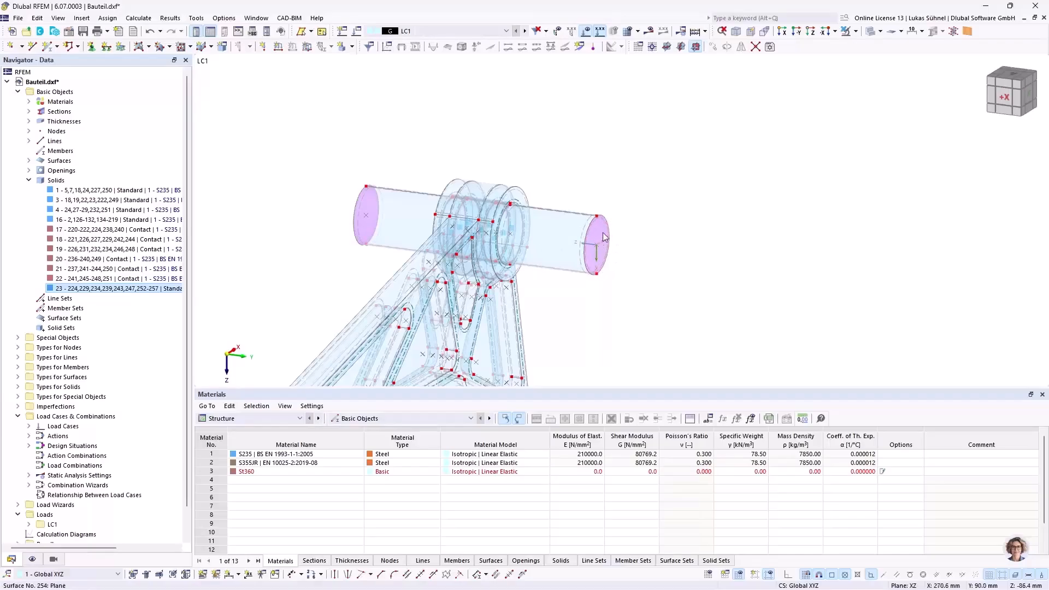
left_click(603, 237)
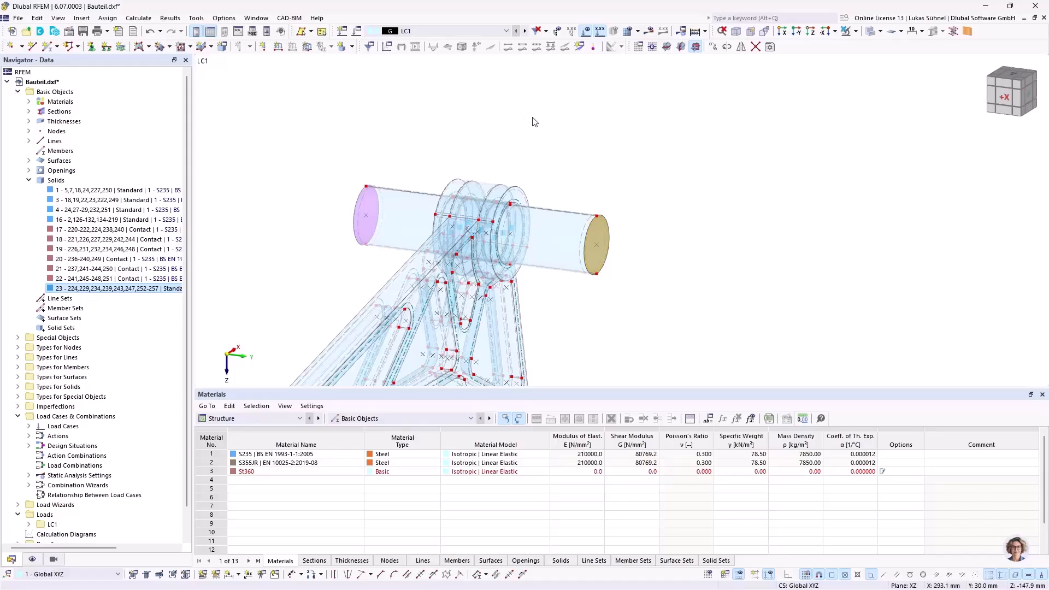
middle_click_drag(636, 183, 652, 220, "ctrl")
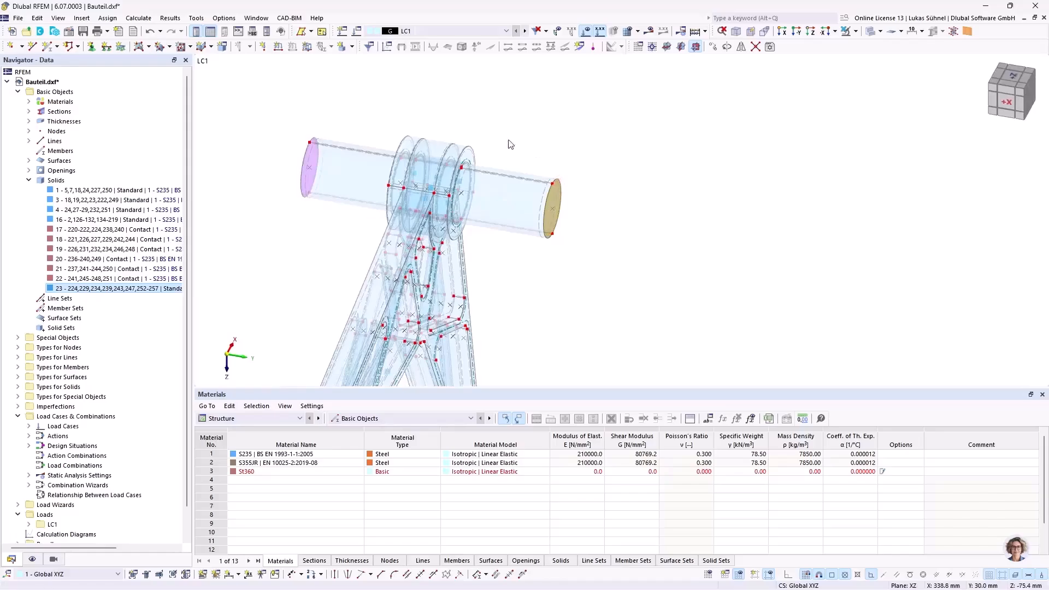
scroll(536, 185, "up", 3)
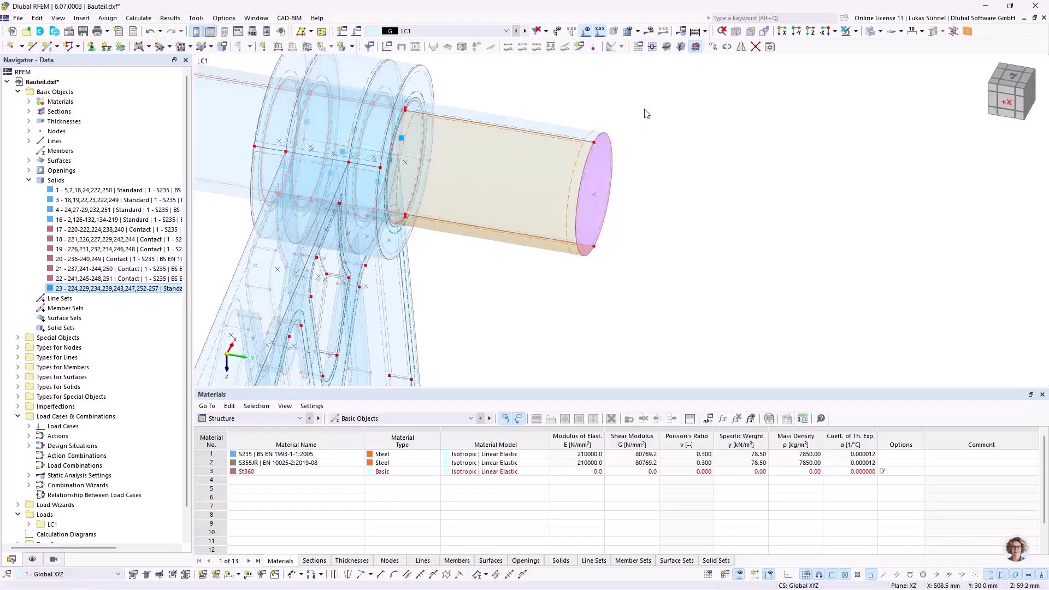
middle_click_drag(513, 102, 529, 206)
scroll(536, 252, "down", 3)
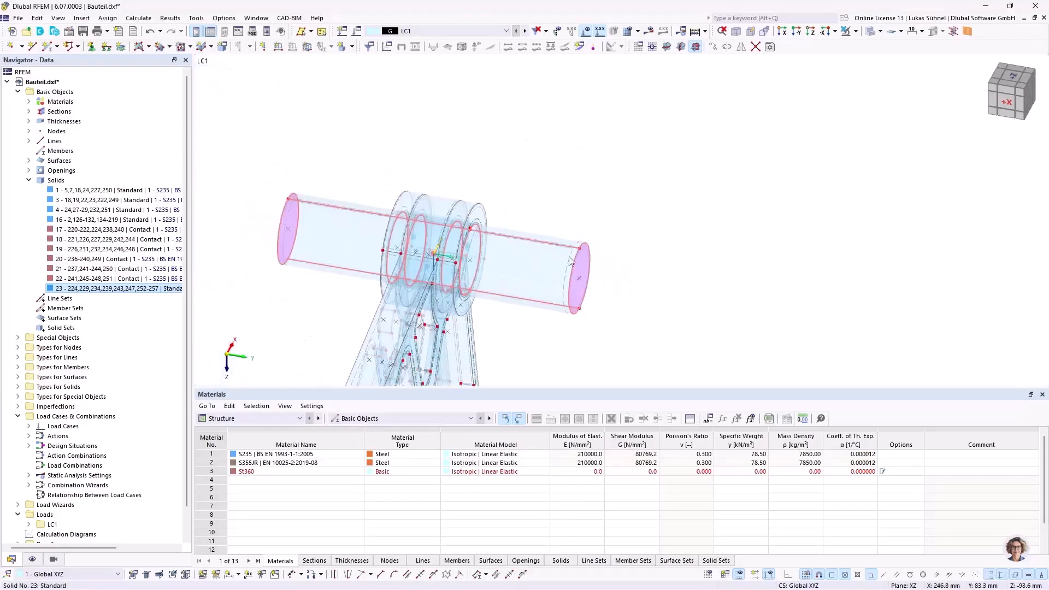
middle_click_drag(582, 238, 542, 151)
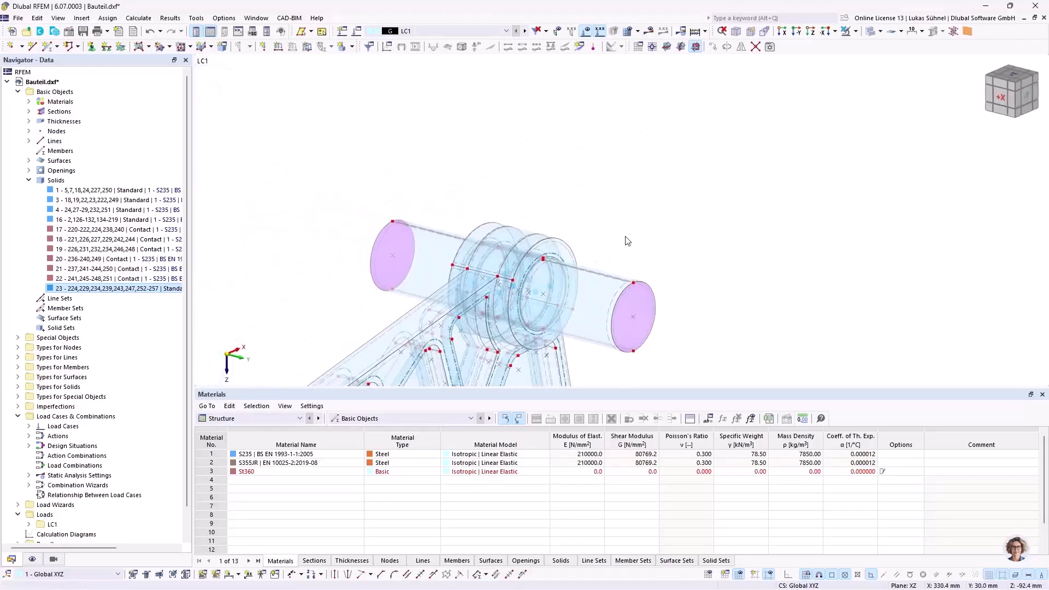
mouse_move(648, 223)
middle_mouse_down()
mouse_move(614, 195)
mouse_move(641, 230)
middle_mouse_up()
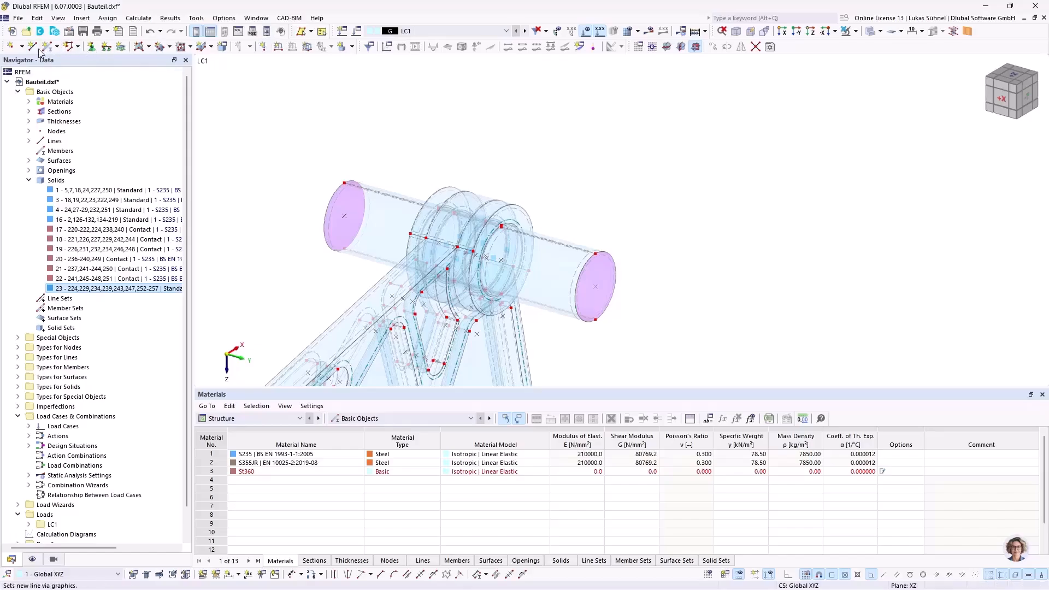
Place a node at the centre of the bolt's near end face and move the work plane origin to it
left_click(12, 47)
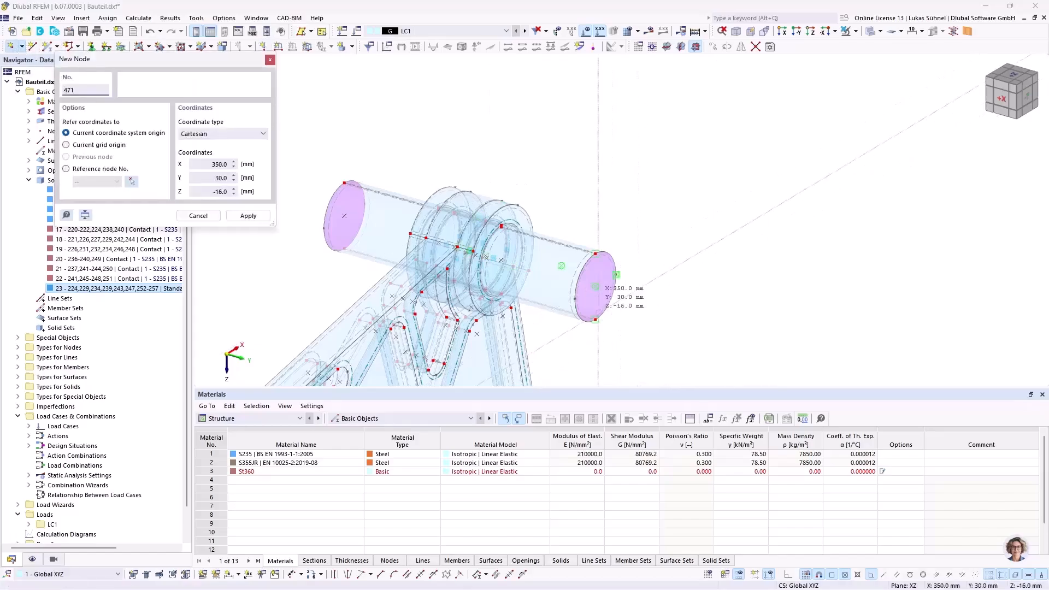
left_click(616, 275)
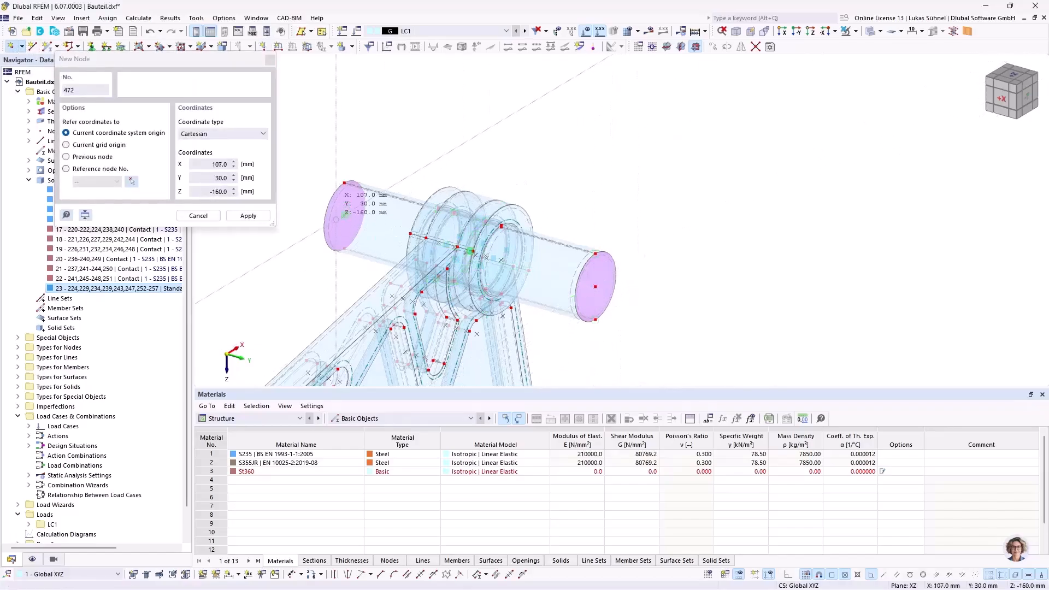
key("Escape")
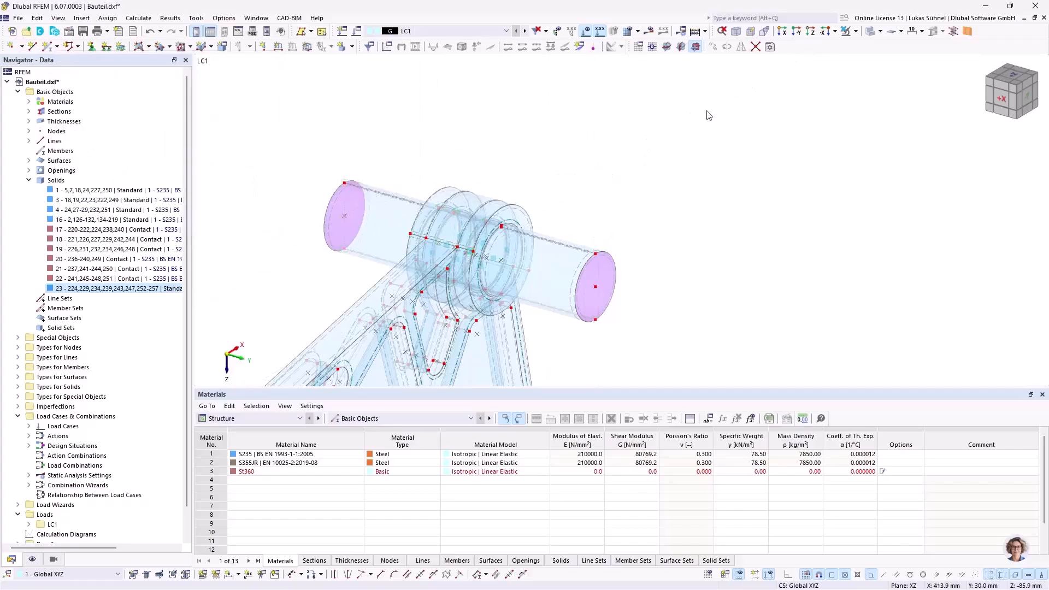
left_click(653, 46)
left_click(596, 286)
scroll(618, 284, "down", 3)
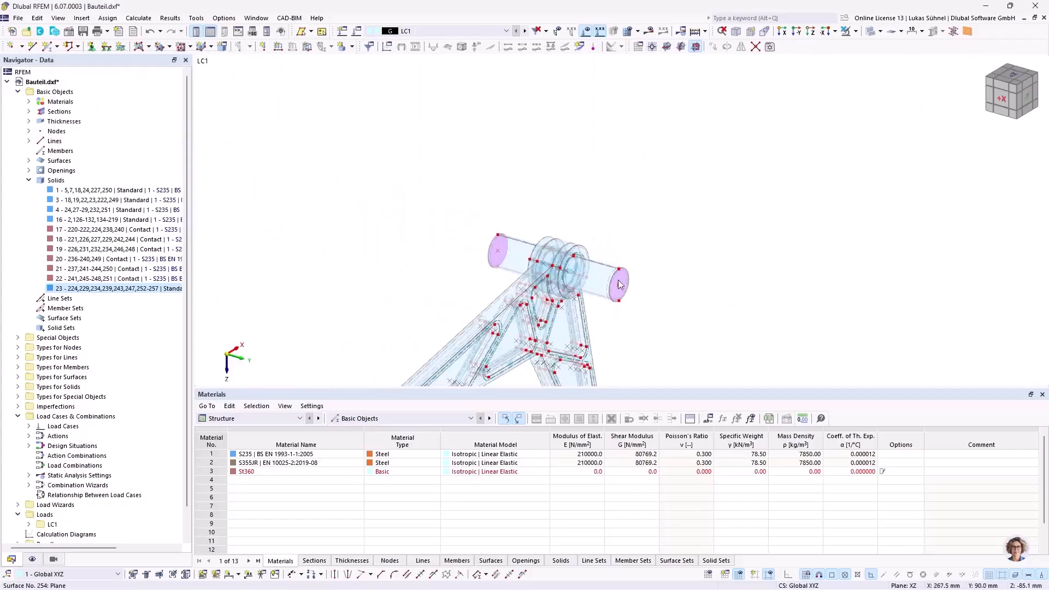
Show the work plane grid and set its grid point spacing to 10 mm in both directions
left_click(708, 574)
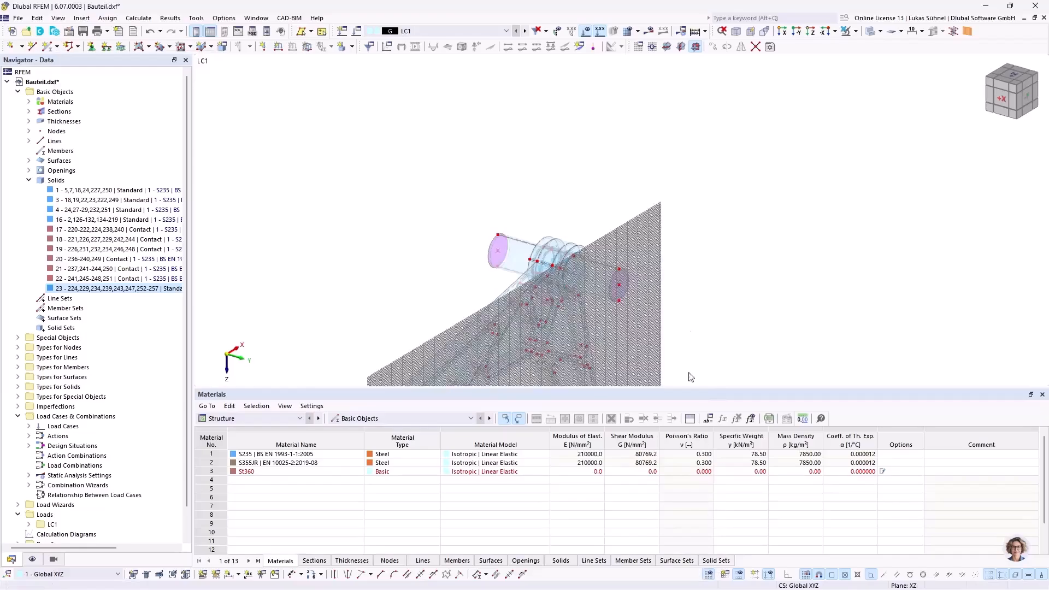
left_click(726, 573)
double_click(522, 372)
type("10")
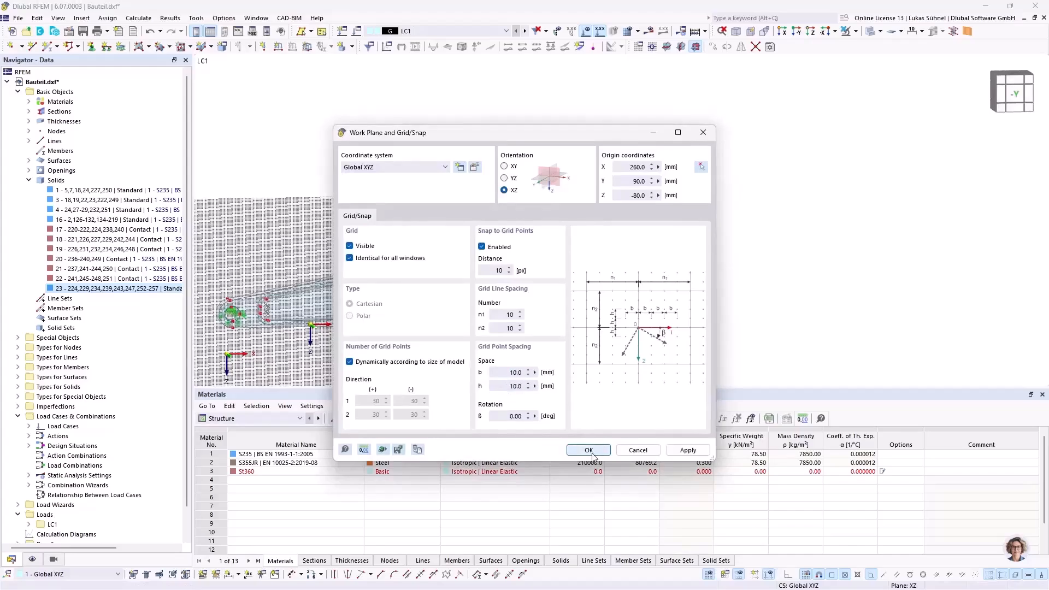
left_click(588, 450)
middle_click_drag(686, 282, 655, 253)
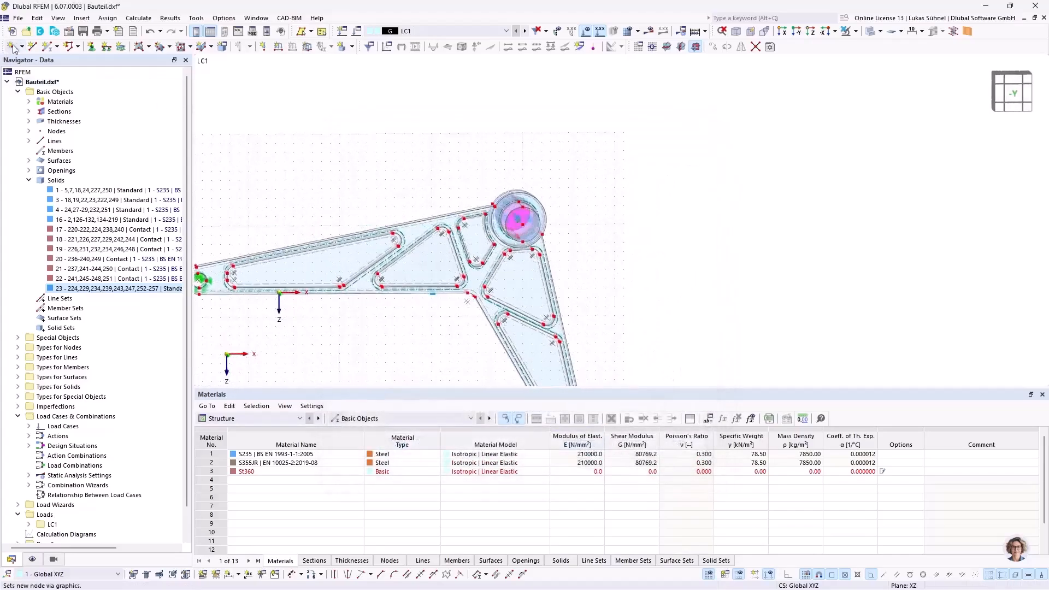
Place a node on a work plane grid point diagonally above the bolt's near end face, offset in +X and −Z
left_click(18, 48)
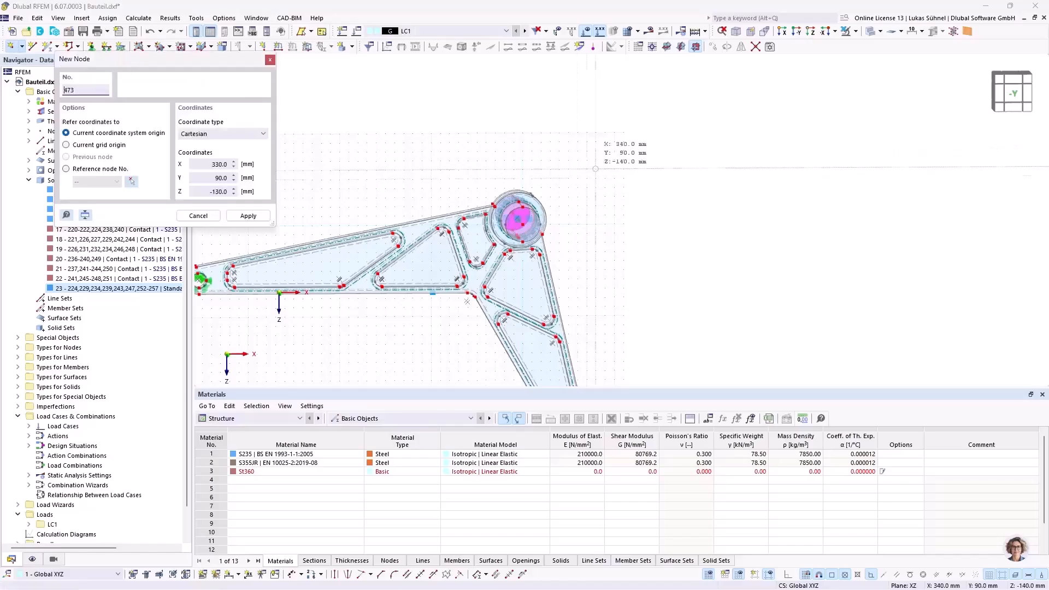
left_click(623, 142)
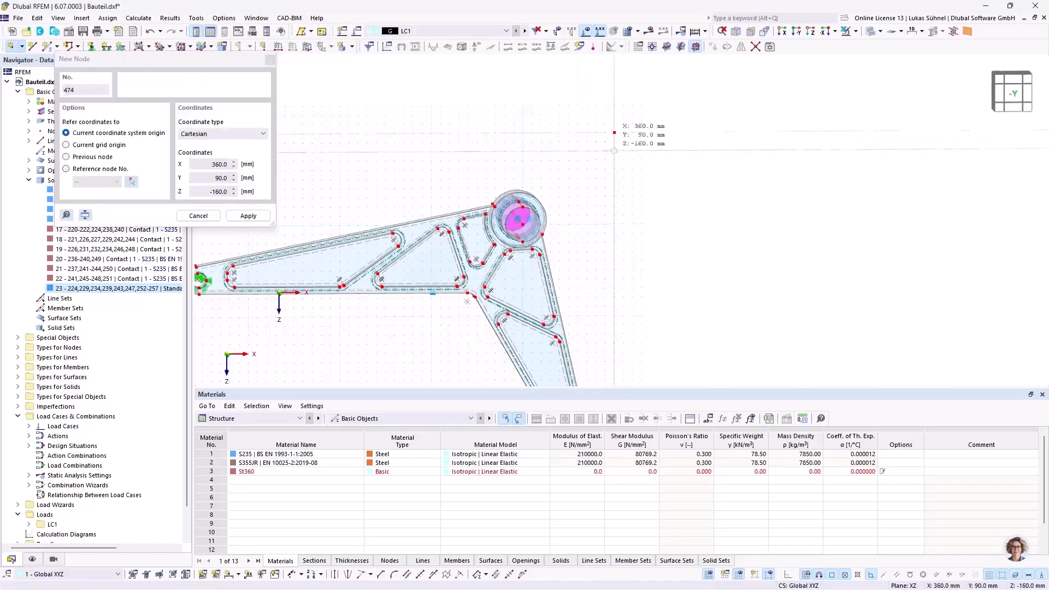
key("Escape")
middle_click_drag(389, 175, 454, 175, "ctrl")
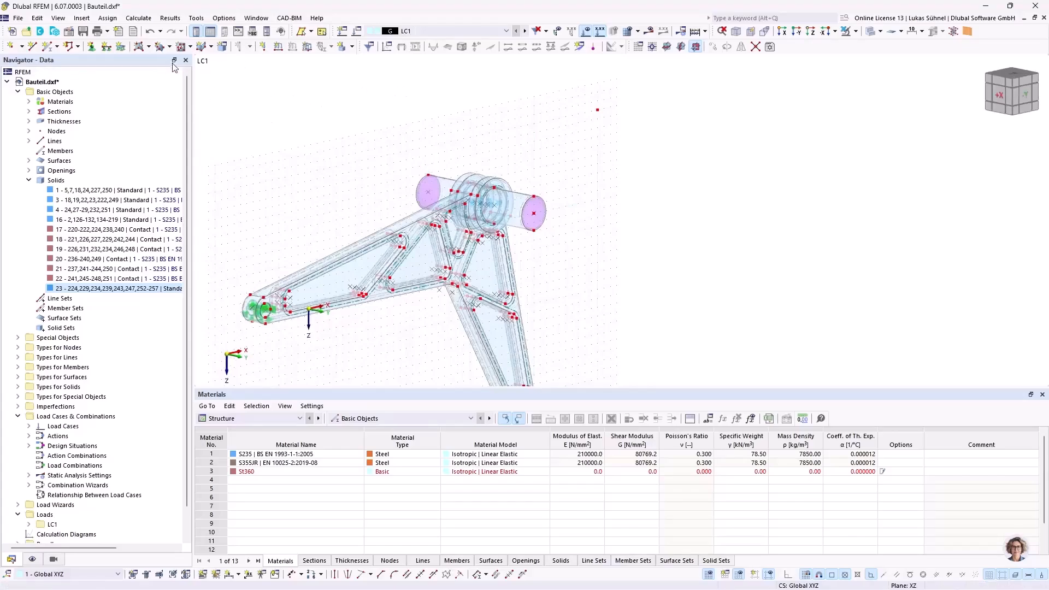
Start a new nodal load in LC1, look at the Components load type, and keep Force in the global Z direction
left_click(263, 46)
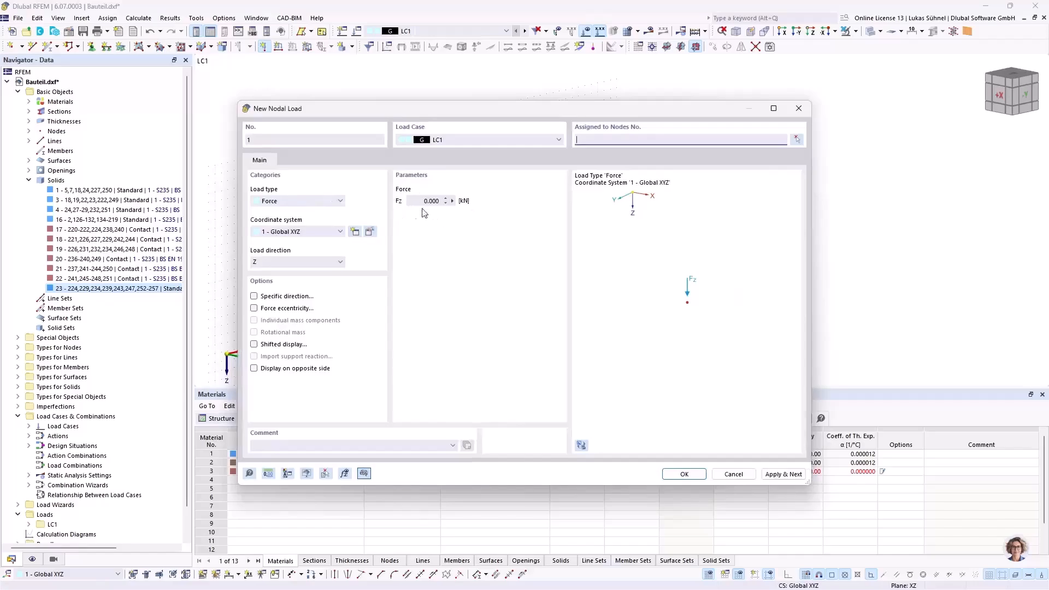
left_click(309, 232)
left_click(307, 232)
left_click(323, 201)
left_click(466, 200)
left_click(331, 264)
left_click(322, 265)
left_click(323, 201)
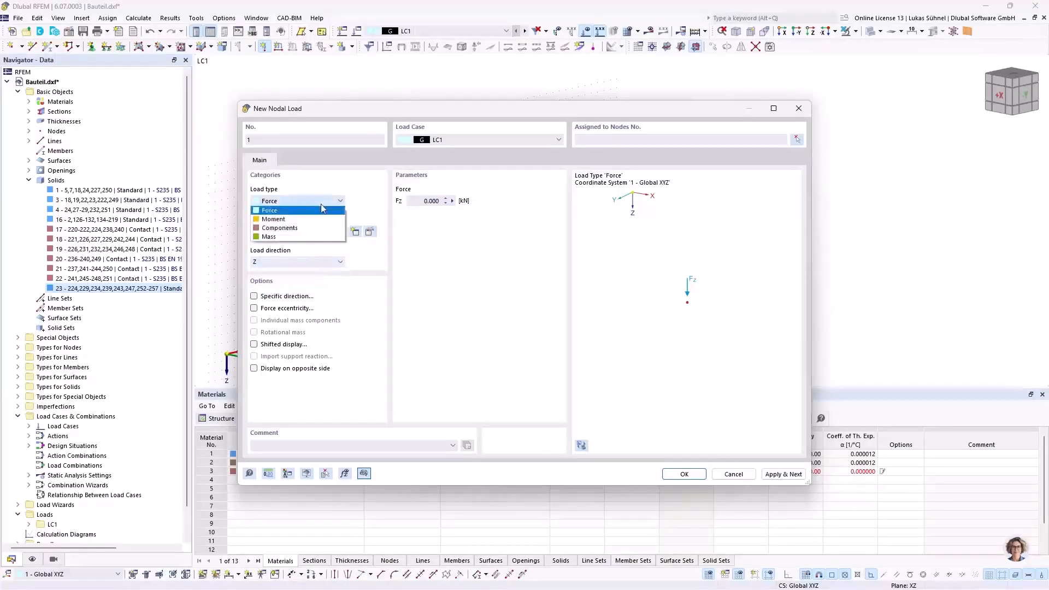
left_click(279, 227)
left_click(432, 201)
key("Tab")
key("Tab")
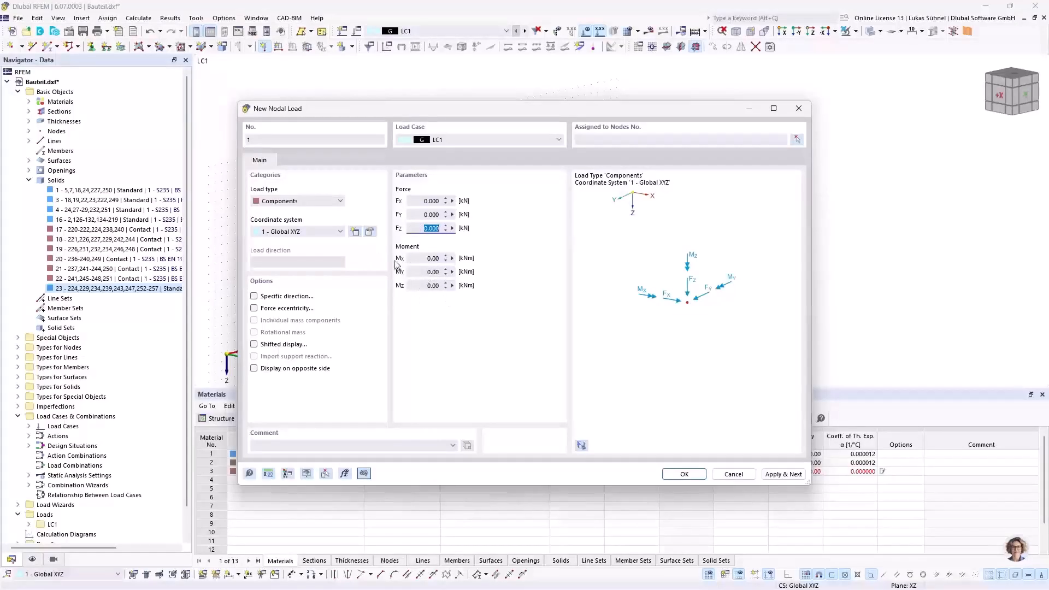
left_click(297, 201)
left_click(298, 199)
left_click(298, 201)
left_click(298, 214)
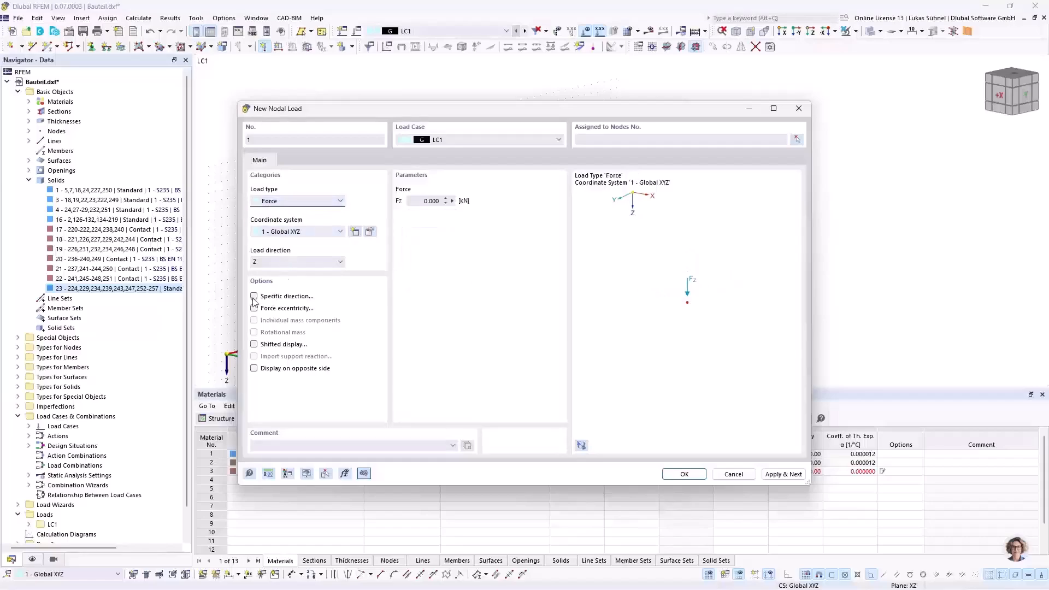
Set the nodal force to 10 kN and give it a specific direction directed to the newly placed node above the bolt
left_click(431, 201)
type("10")
left_click(255, 296)
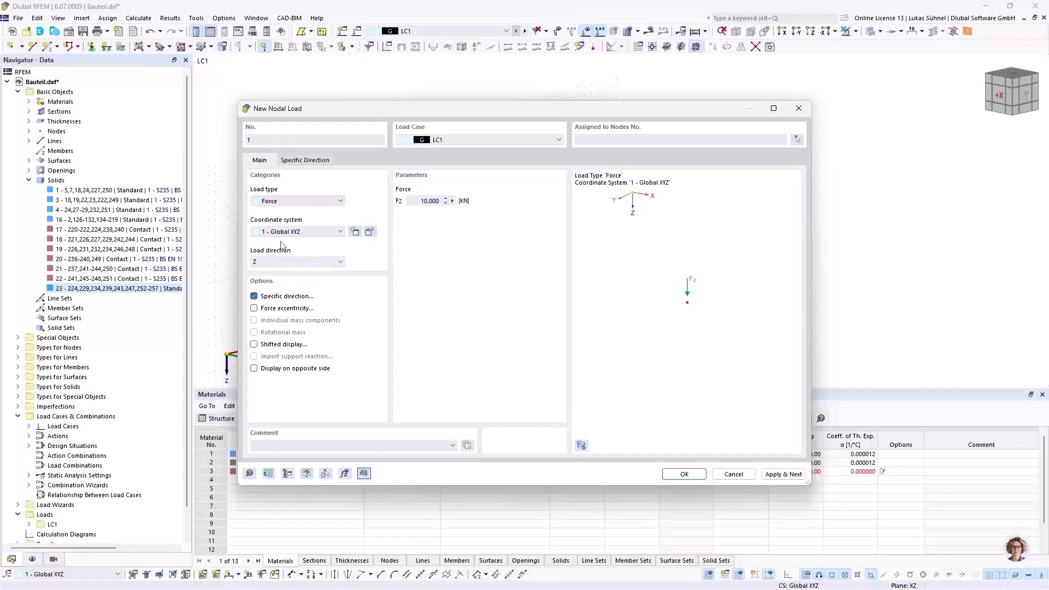
left_click(315, 161)
left_click(306, 188)
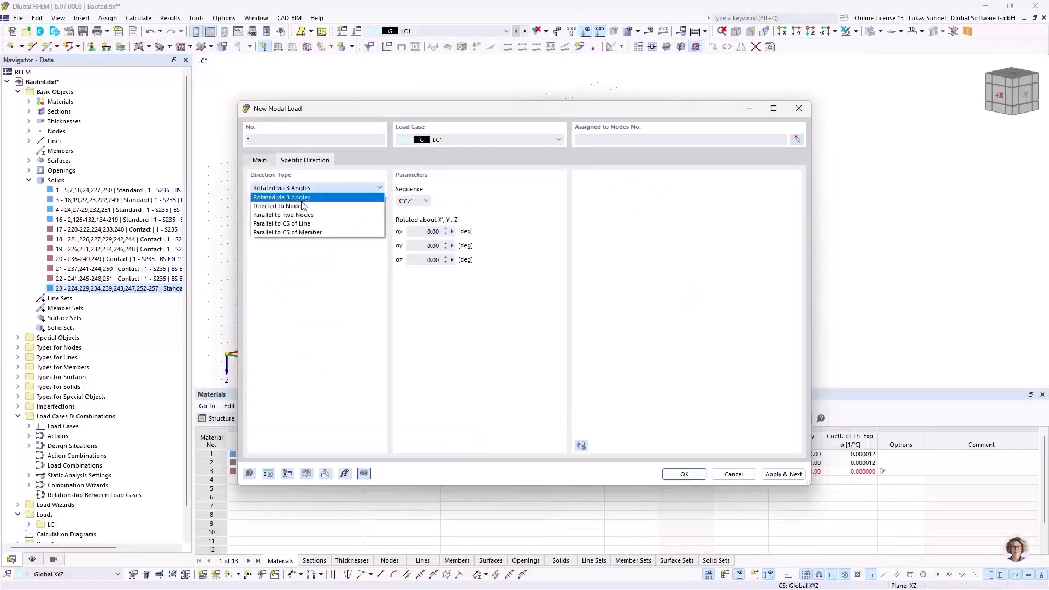
left_click(299, 206)
left_click(440, 202)
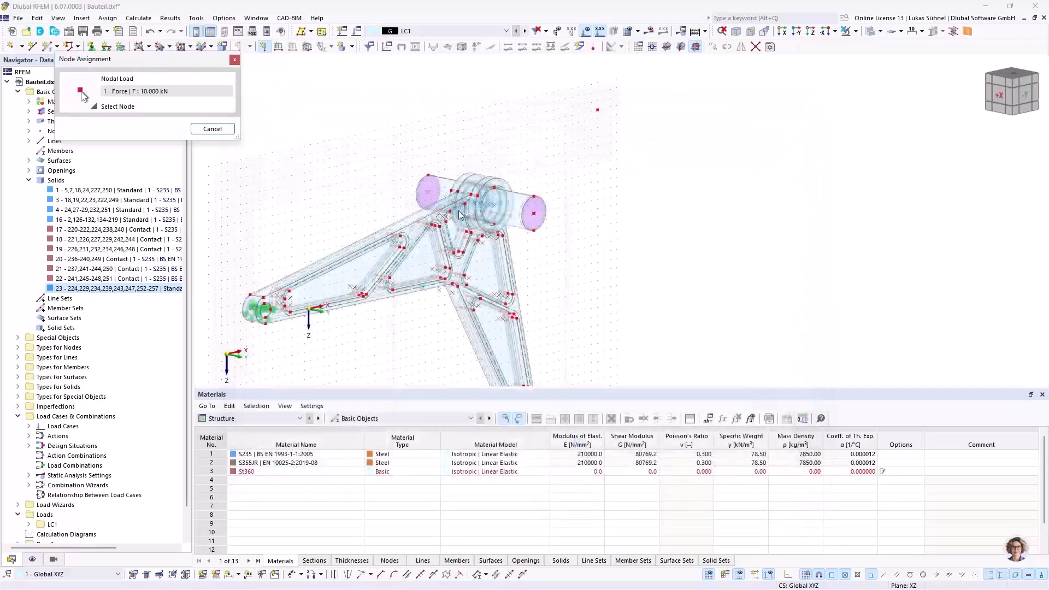
left_click(597, 111)
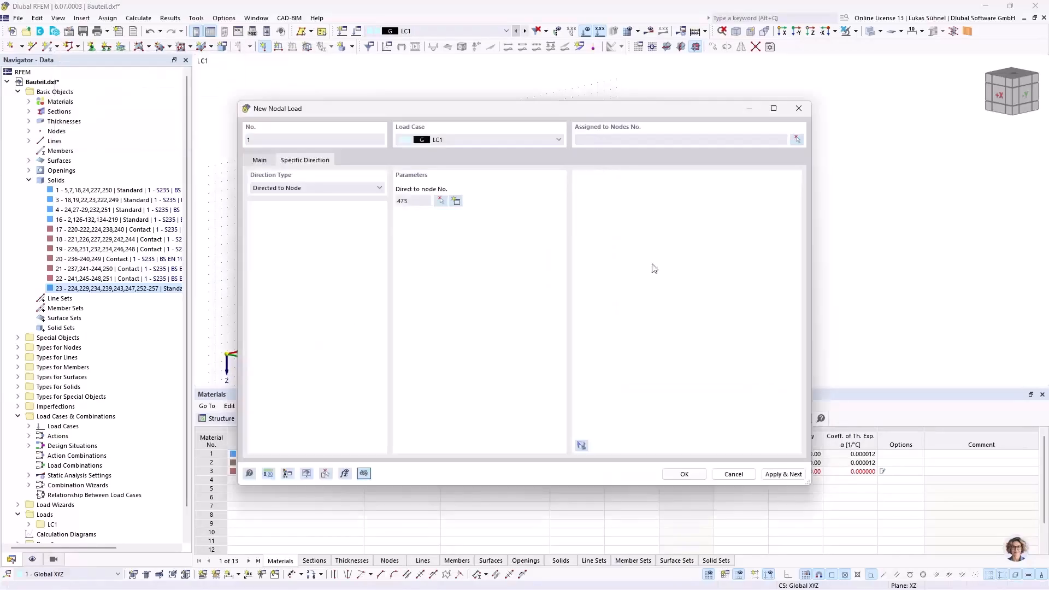
Assign the nodal load to the node at the centre of the bolt's near end face
left_click(688, 478)
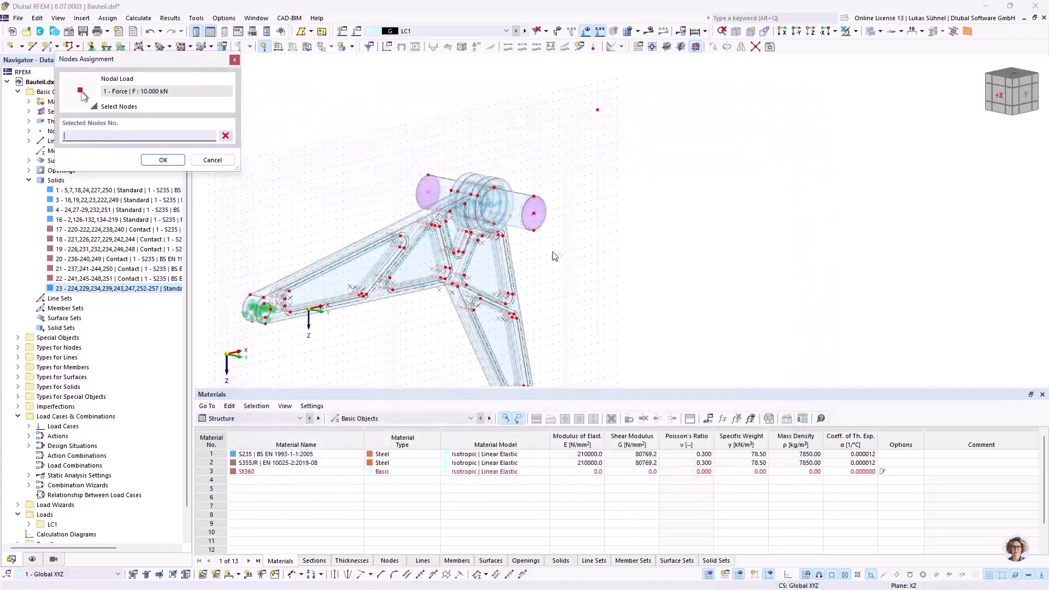
left_click(534, 218)
left_click(174, 161)
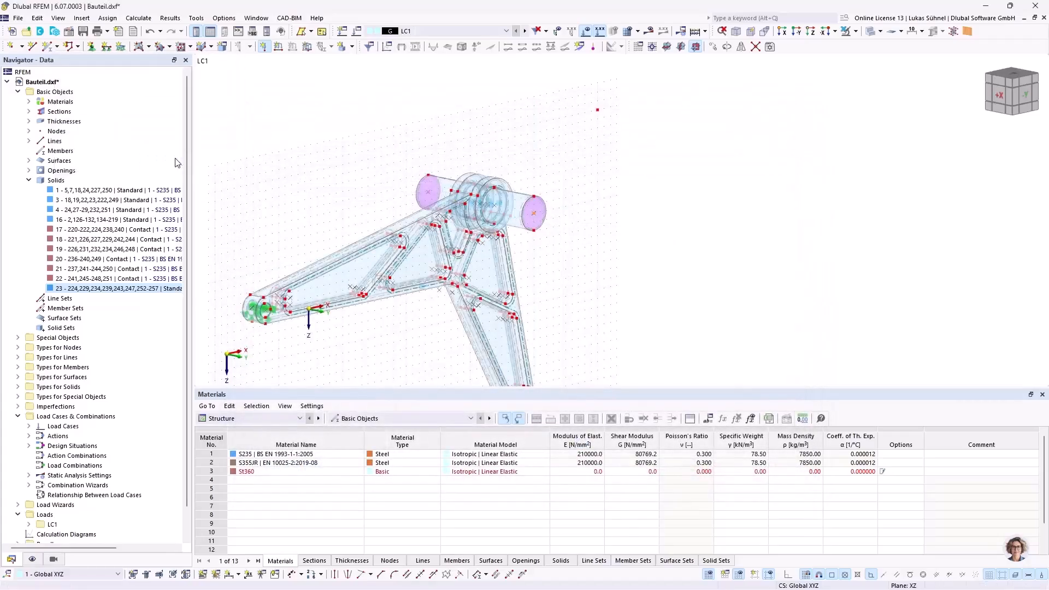
scroll(614, 236, "down", 2)
middle_click_drag(612, 275, 532, 245)
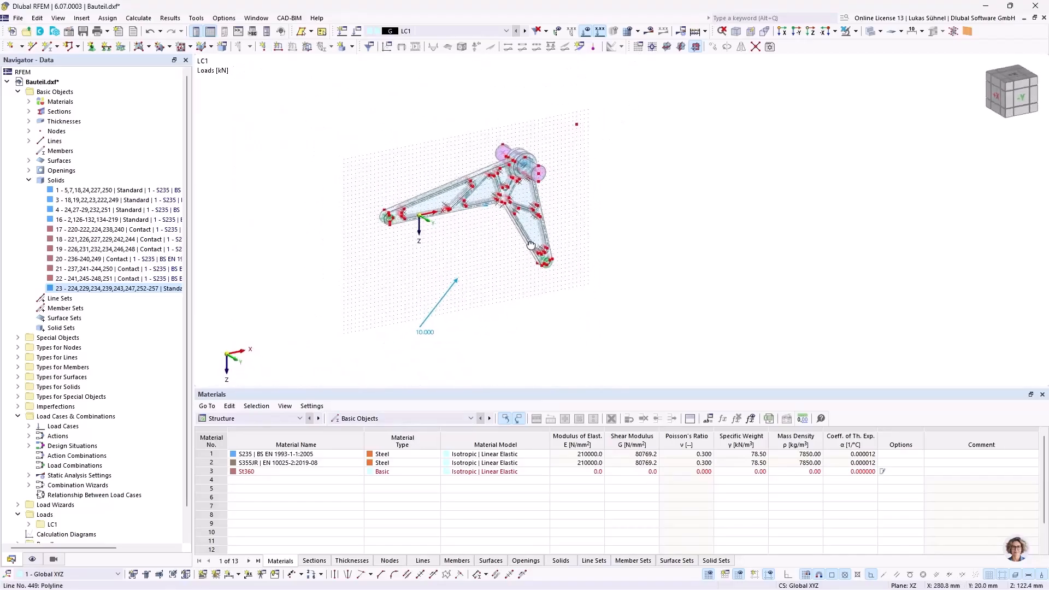
scroll(511, 177, "up", 2)
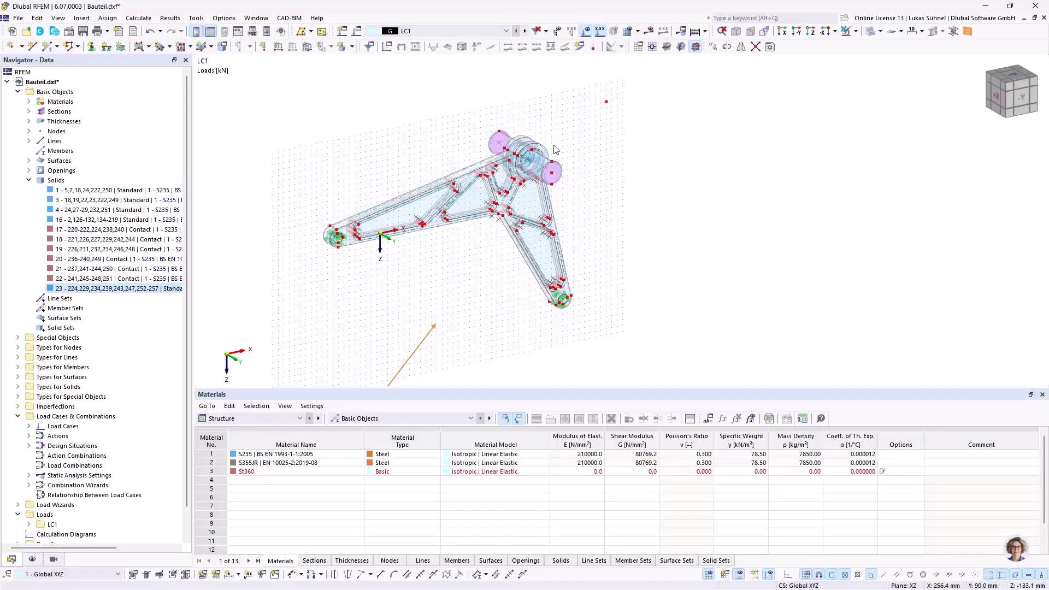
Copy the 10 kN load and its direction node from the bolt's near end face centre to the far end face centre
scroll(556, 142, "up", 2)
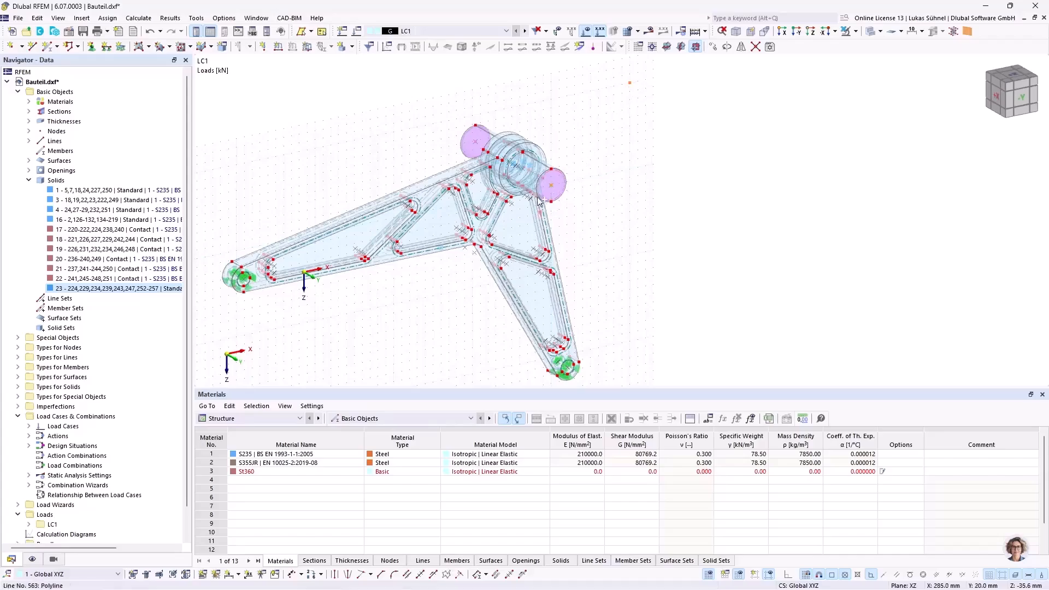
left_click_drag(537, 169, 477, 144)
scroll(583, 187, "down", 5)
middle_click_drag(512, 268, 600, 232, "ctrl")
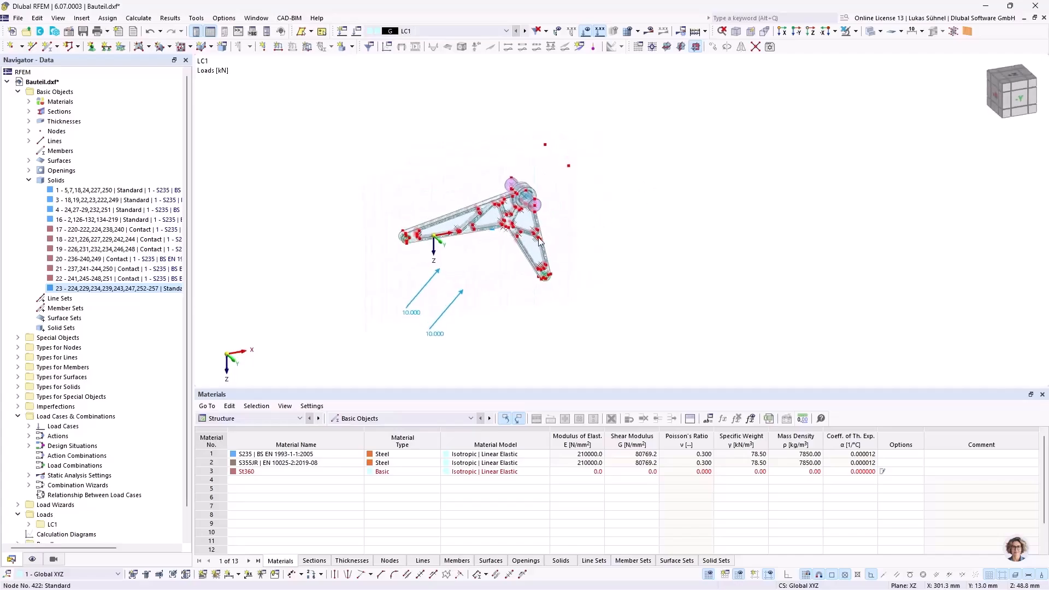
middle_click_drag(642, 202, 606, 188)
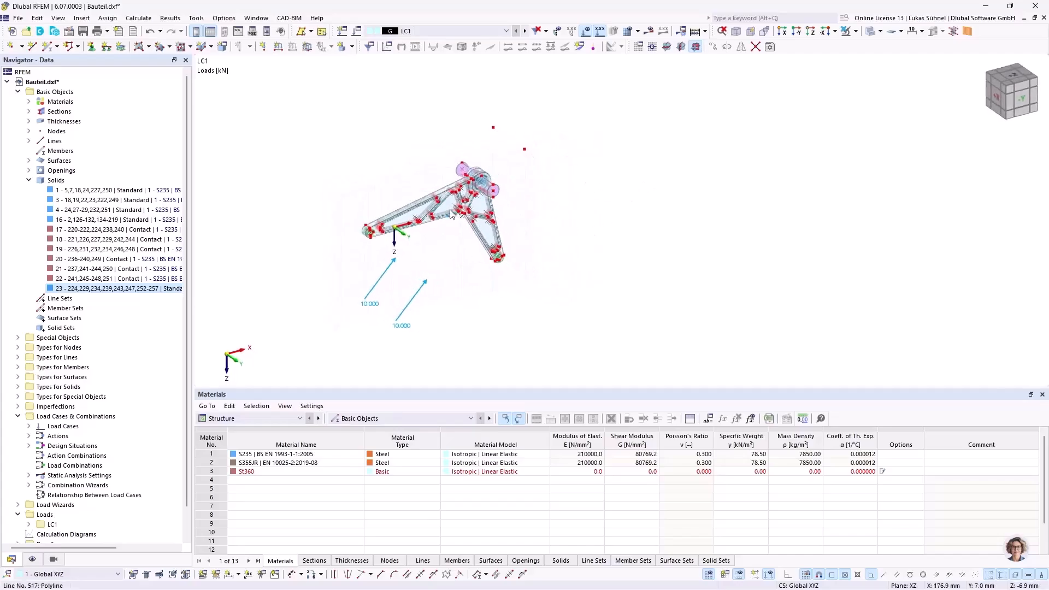
Run the model check for identical nodes and close it without changes
scroll(461, 234, "up", 5)
middle_click_drag(526, 295, 489, 251)
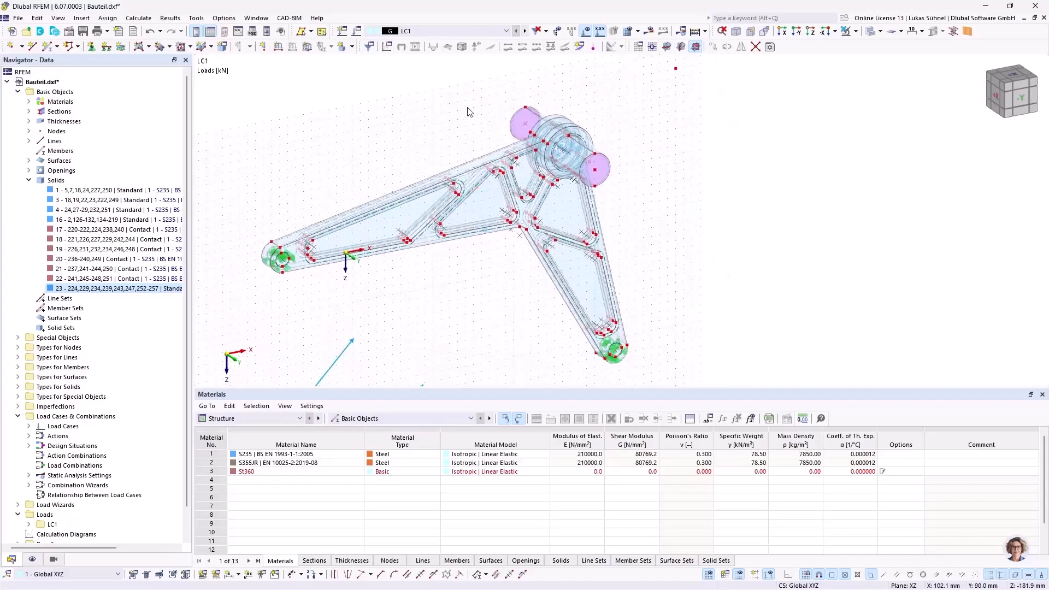
middle_click_drag(373, 137, 467, 162, "ctrl")
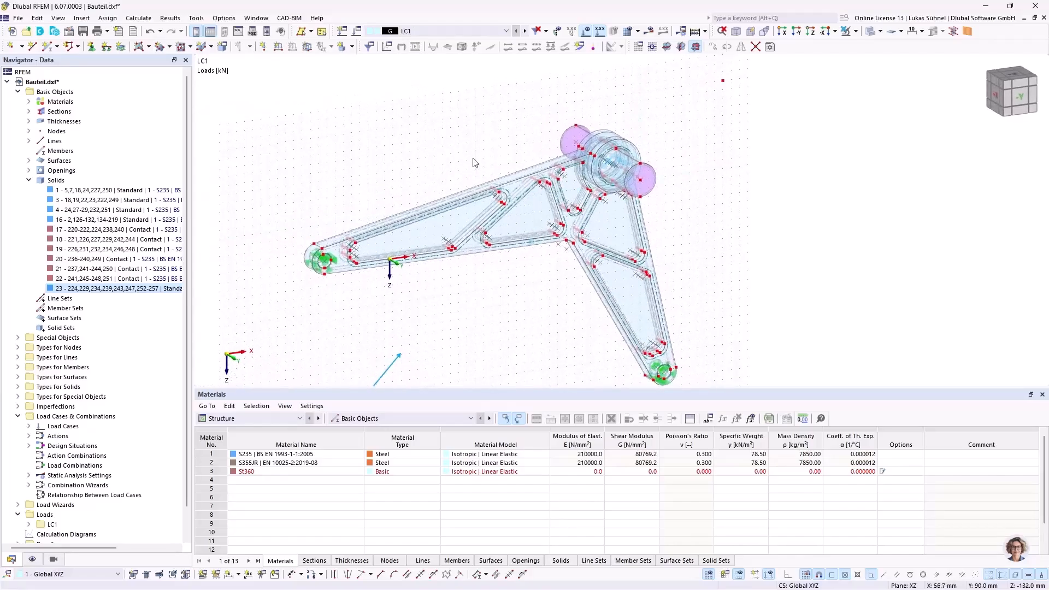
middle_click_drag(345, 169, 380, 176, "ctrl")
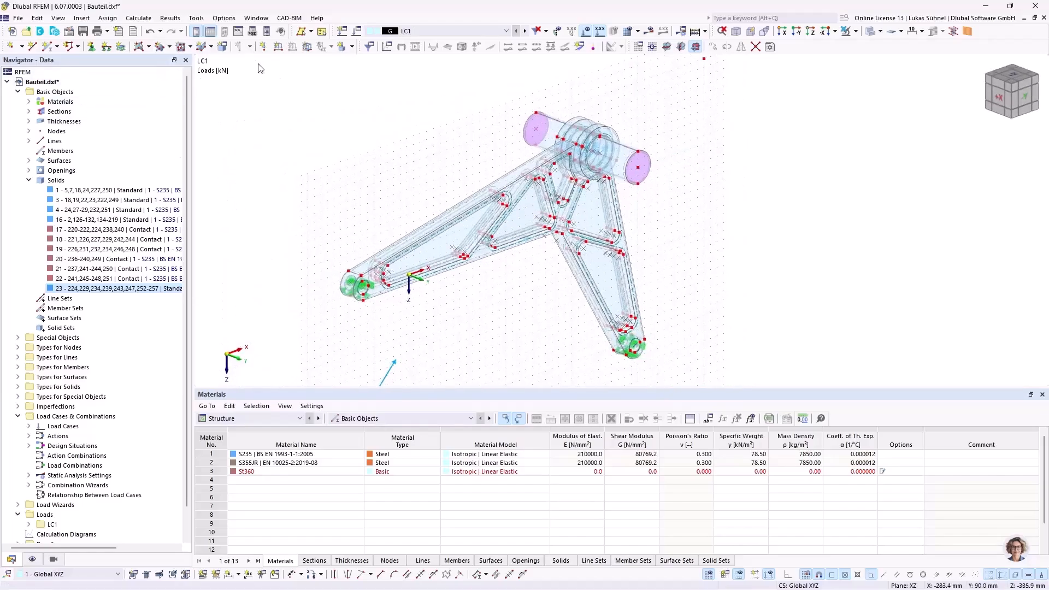
left_click(197, 18)
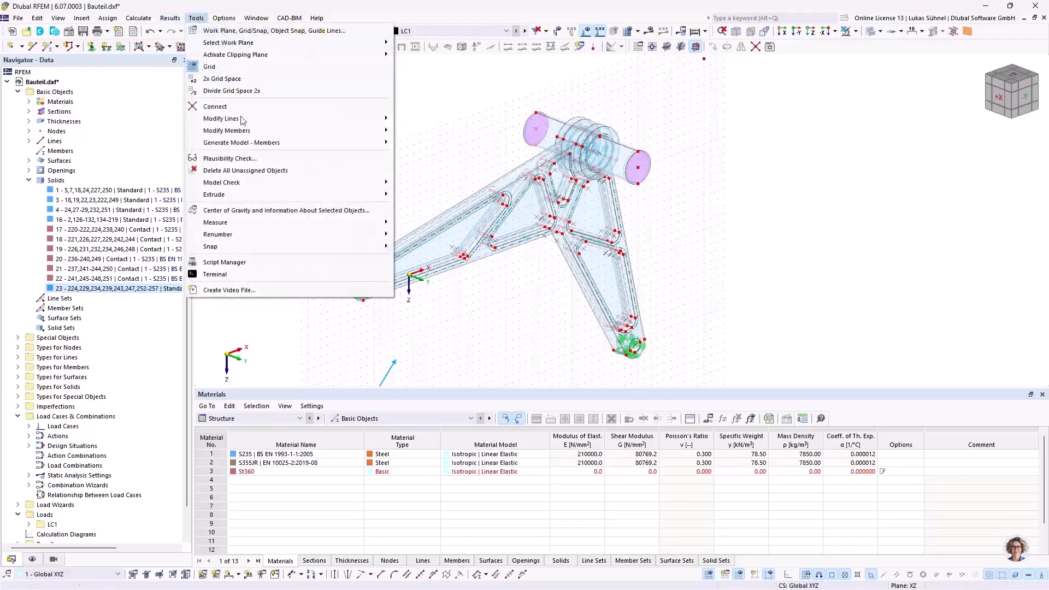
mouse_move(243, 186)
left_click(440, 184)
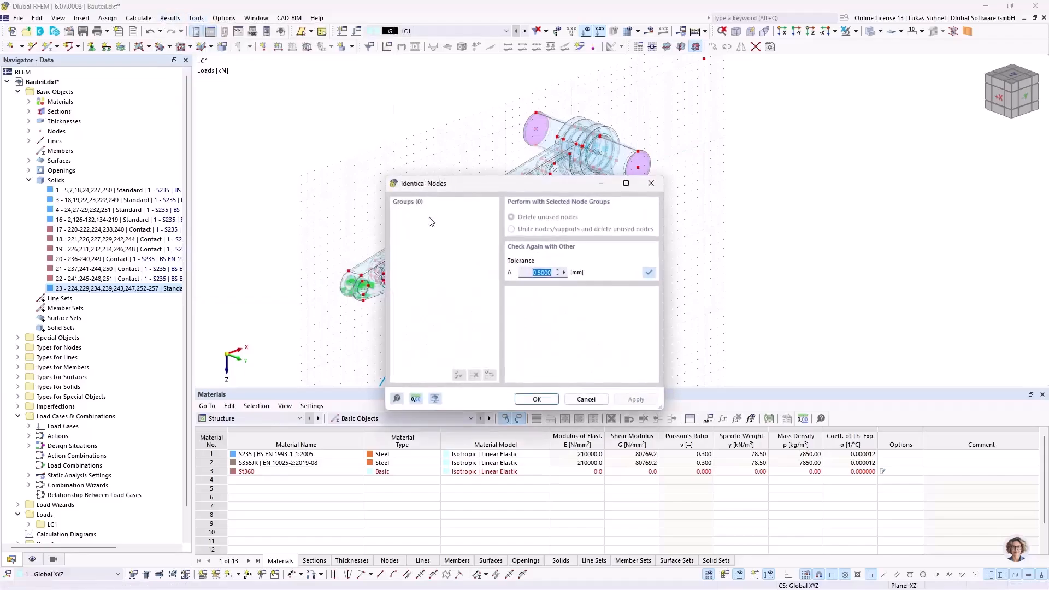
left_click(587, 398)
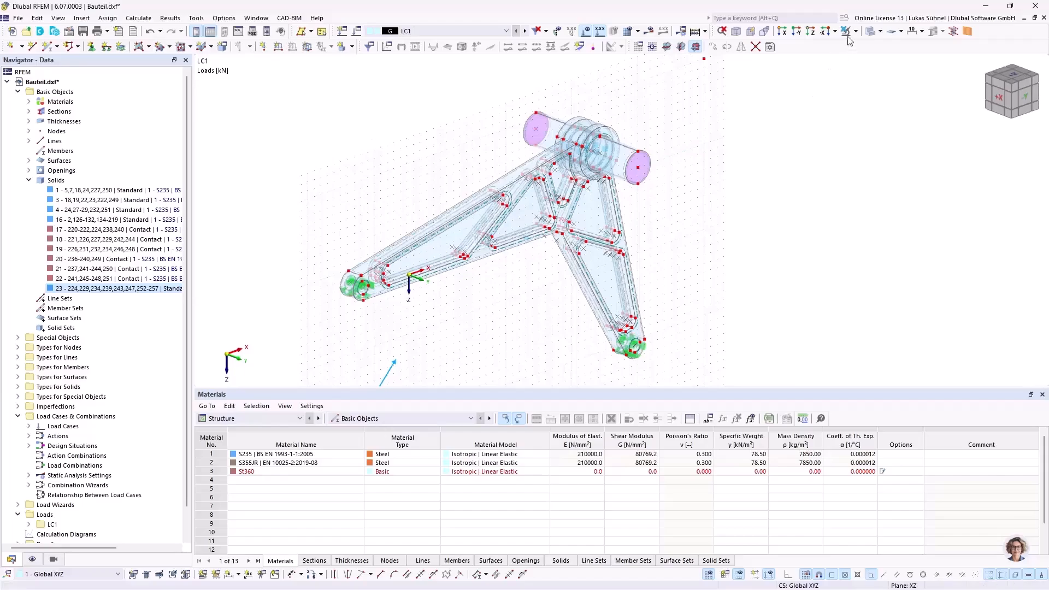
Set the mesh's target length of finite elements to 10 mm
left_click_drag(239, 88, 776, 365)
left_click(138, 18)
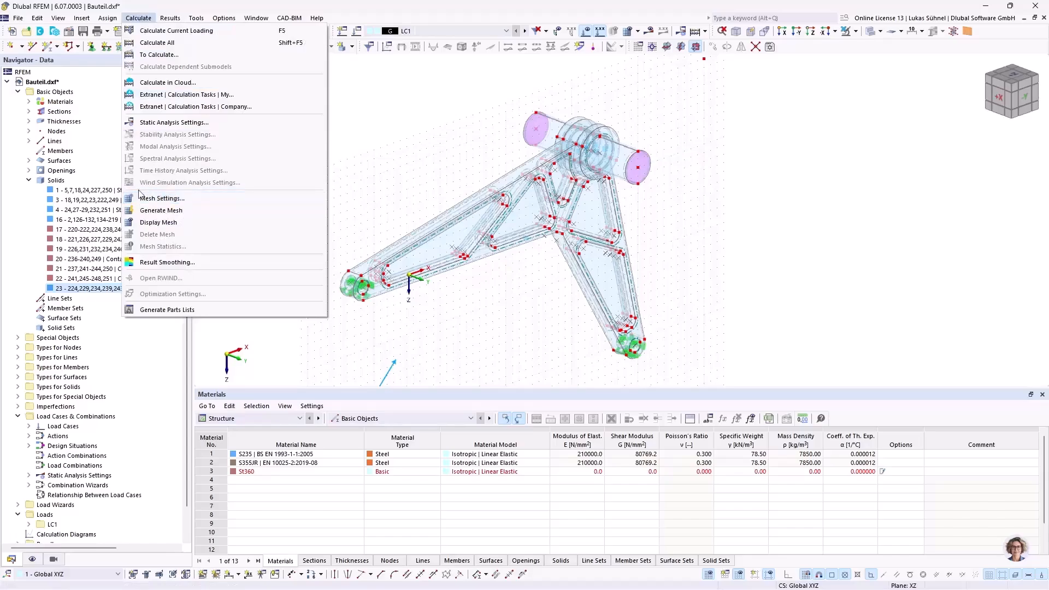
left_click(148, 199)
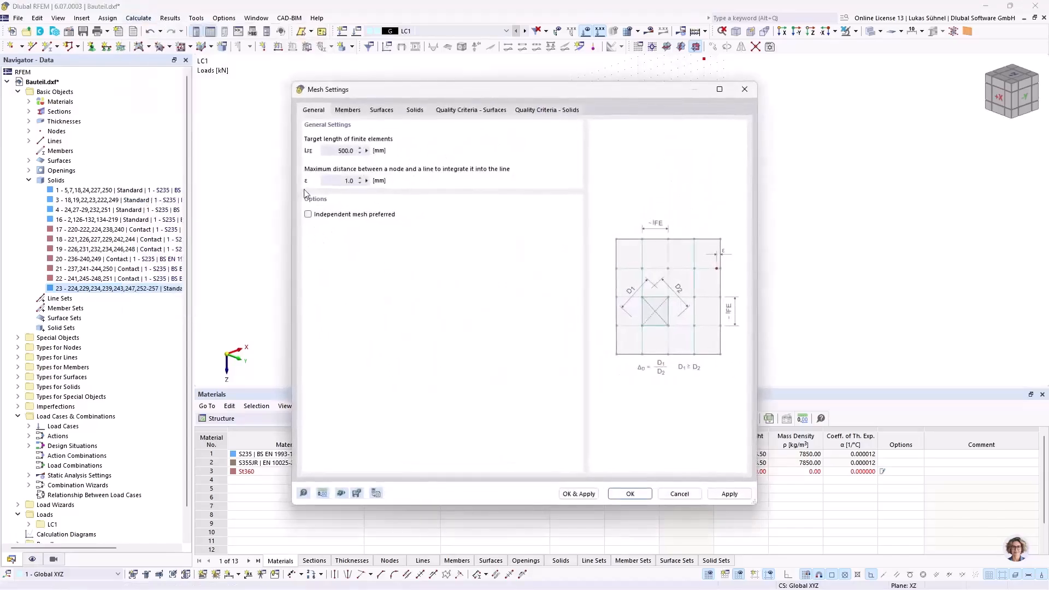
left_click_drag(327, 151, 412, 151)
left_click_drag(418, 90, 646, 66)
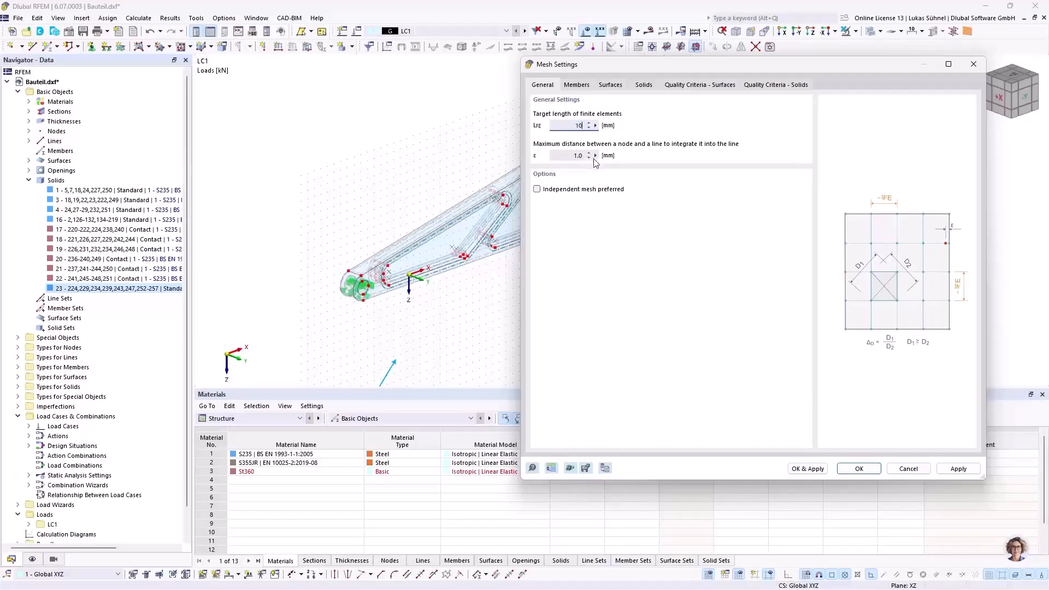
key("Tab")
left_click(859, 469)
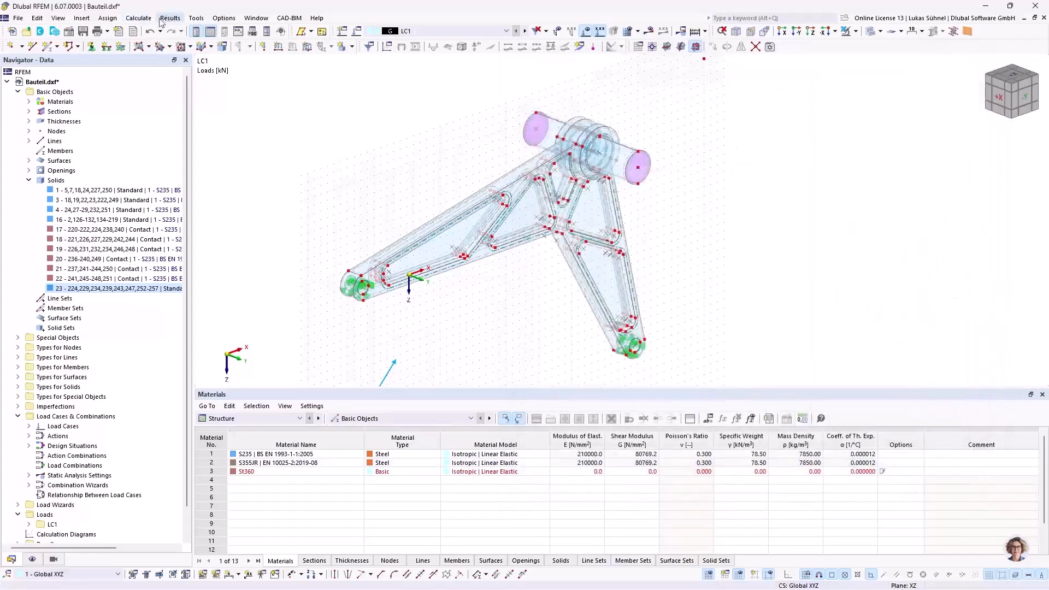
Generate the finite element mesh and display the meshed component as opaque solids
left_click(138, 18)
left_click(180, 211)
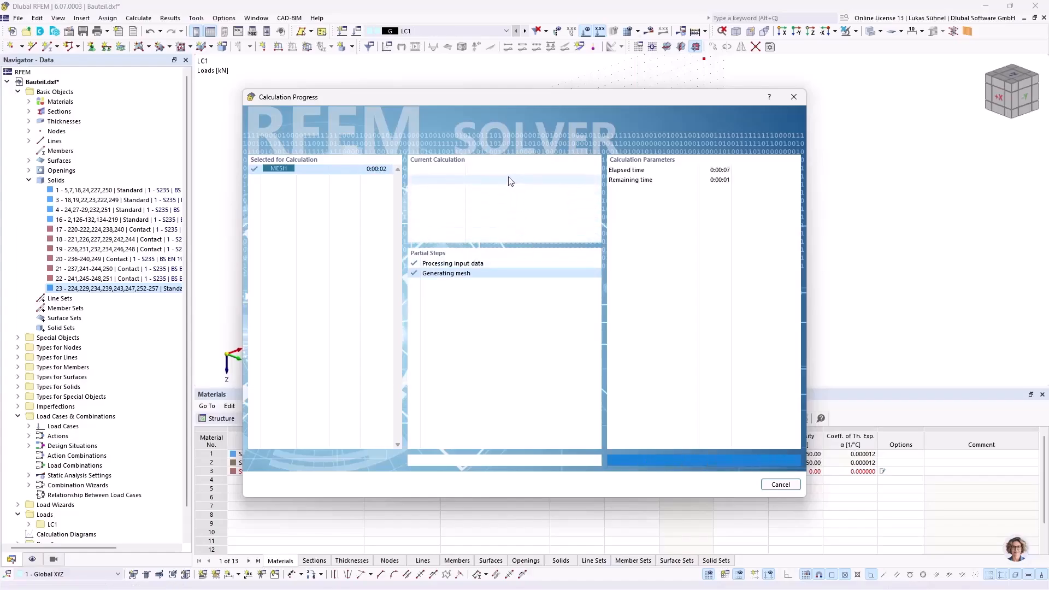
middle_click_drag(745, 178, 689, 203, "ctrl")
middle_click_drag(385, 337, 395, 279)
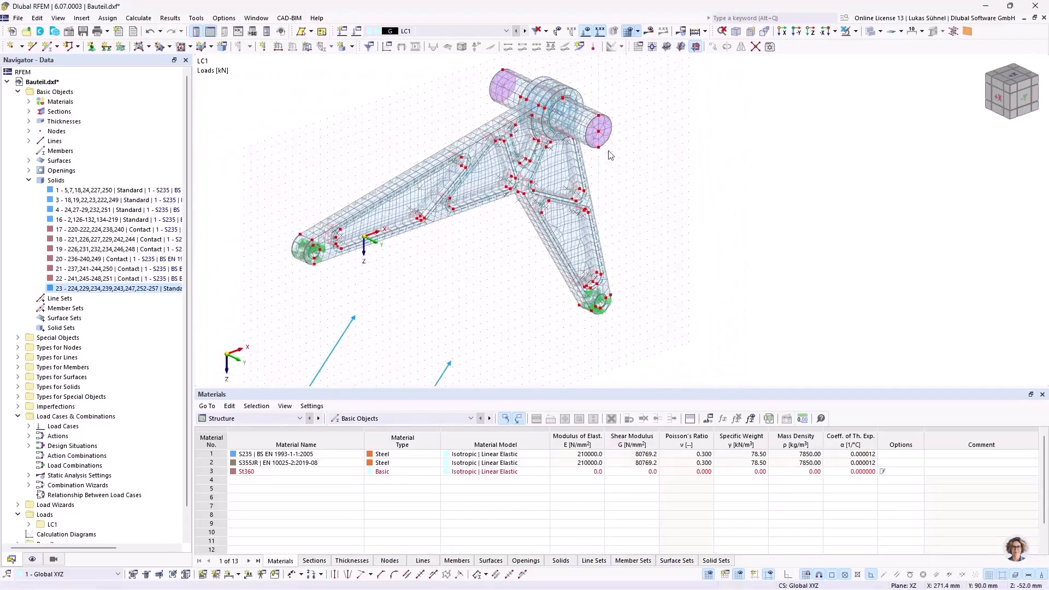
left_click(870, 33)
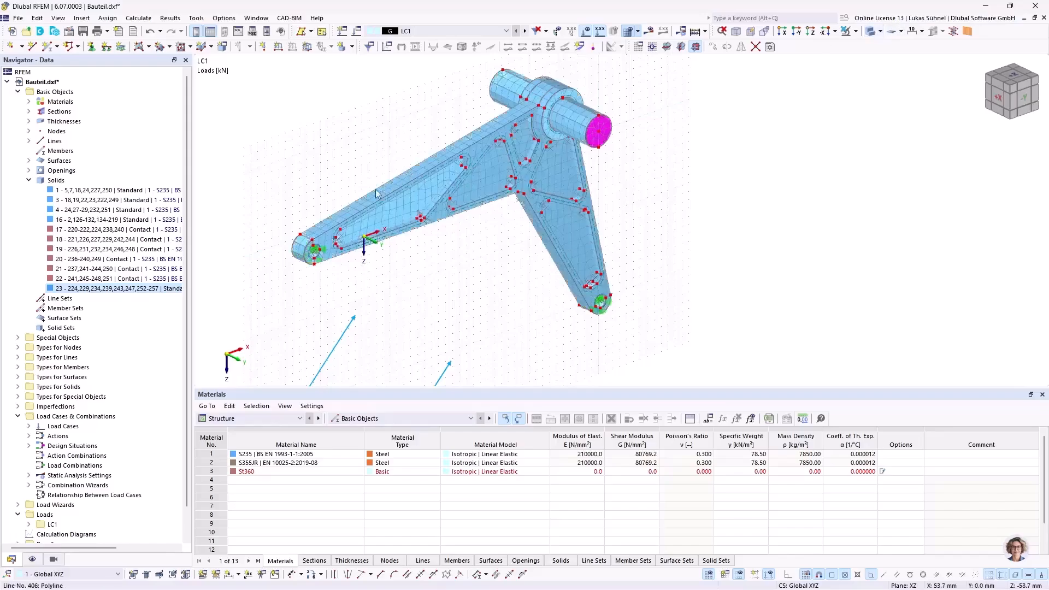
Examine the mesh density at the supported arm end, along the arms and around the bolt
scroll(317, 235, "up", 4)
scroll(301, 265, "up", 3)
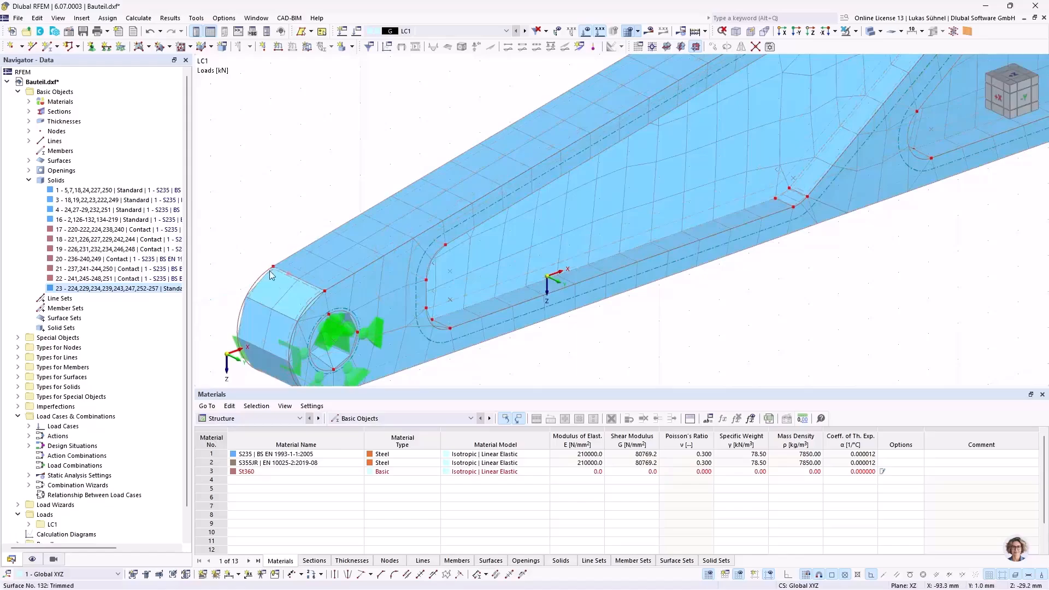
scroll(308, 288, "down", 3)
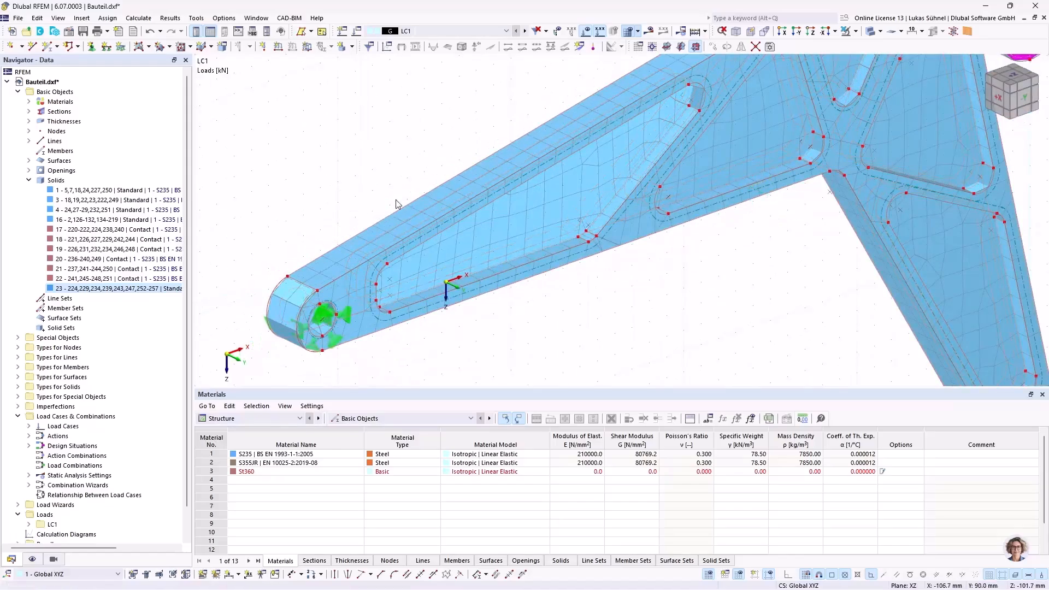
middle_click_drag(375, 193, 356, 185, "ctrl")
scroll(356, 186, "down", 2)
middle_click_drag(547, 294, 546, 322)
scroll(555, 314, "down", 2)
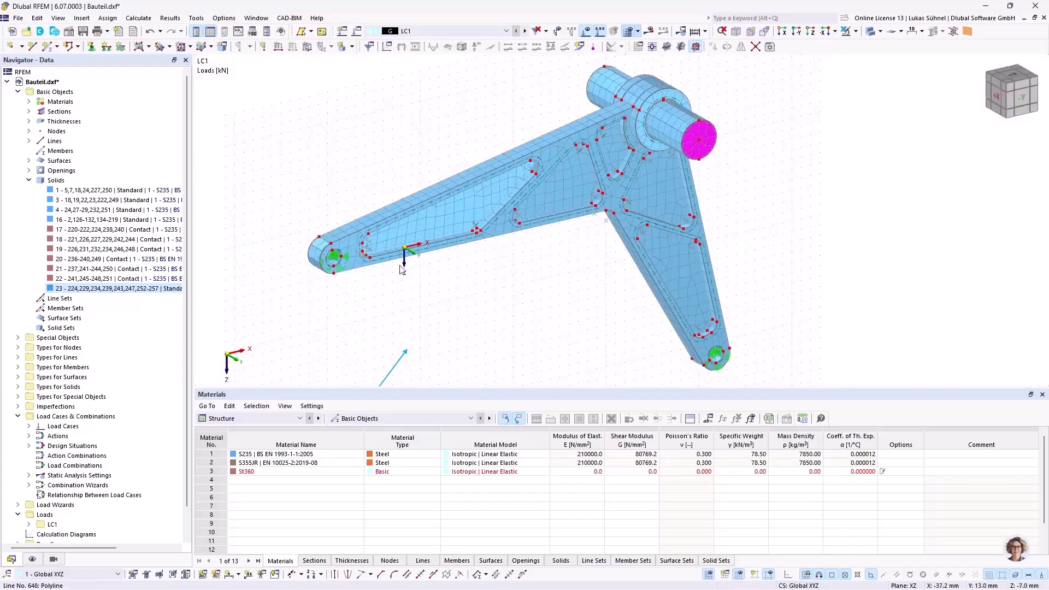
middle_click_drag(391, 261, 475, 295, "ctrl")
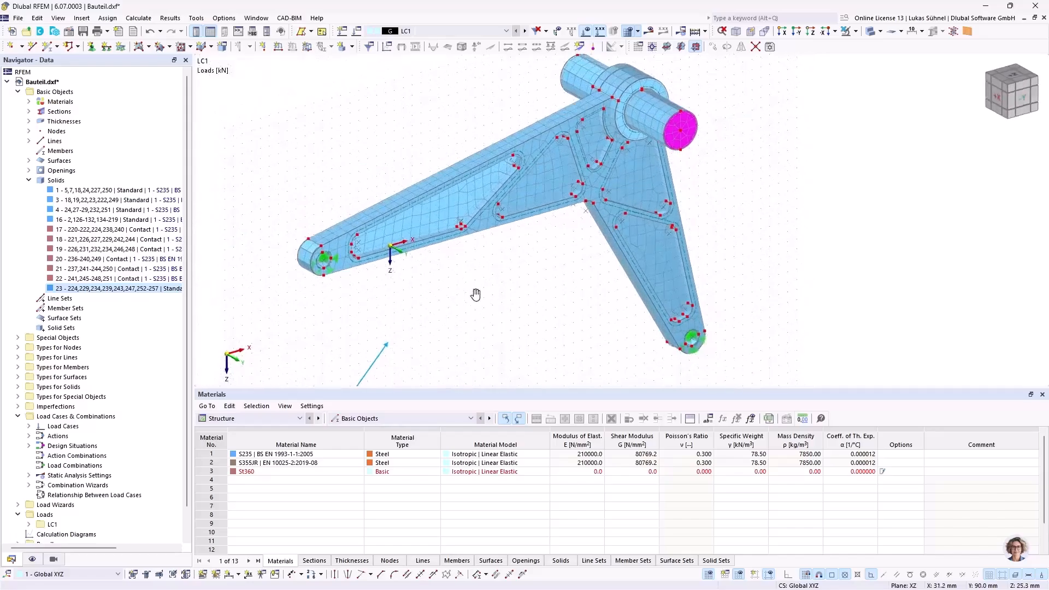
Show the mesh quality on the model for the solids only, leaving out the surfaces
scroll(645, 76, "up", 4)
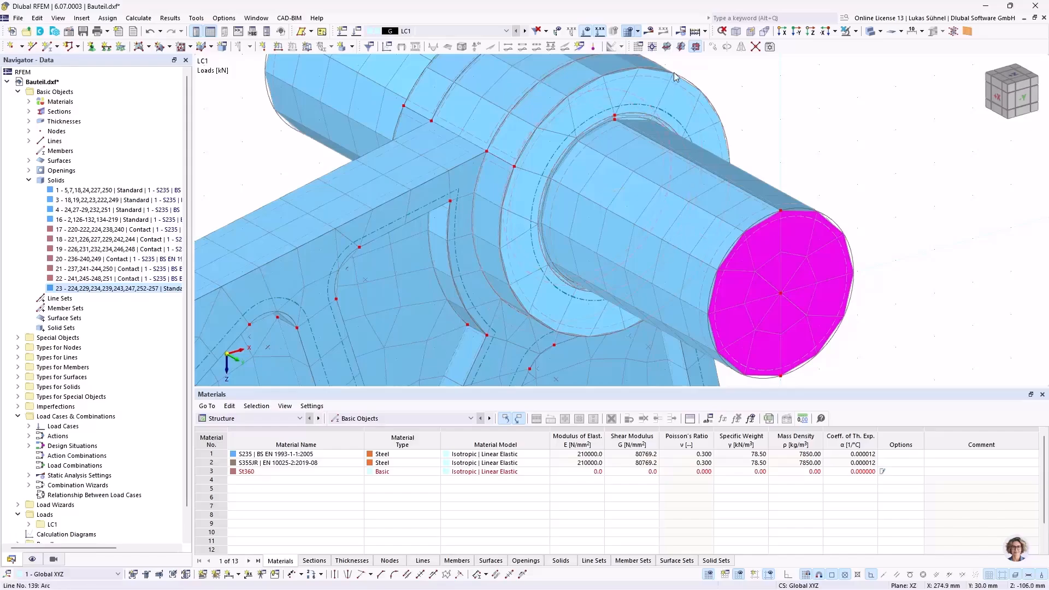
scroll(658, 113, "down", 5)
middle_click_drag(745, 169, 718, 163, "ctrl")
scroll(718, 162, "down", 3)
middle_click_drag(653, 227, 424, 273, "ctrl")
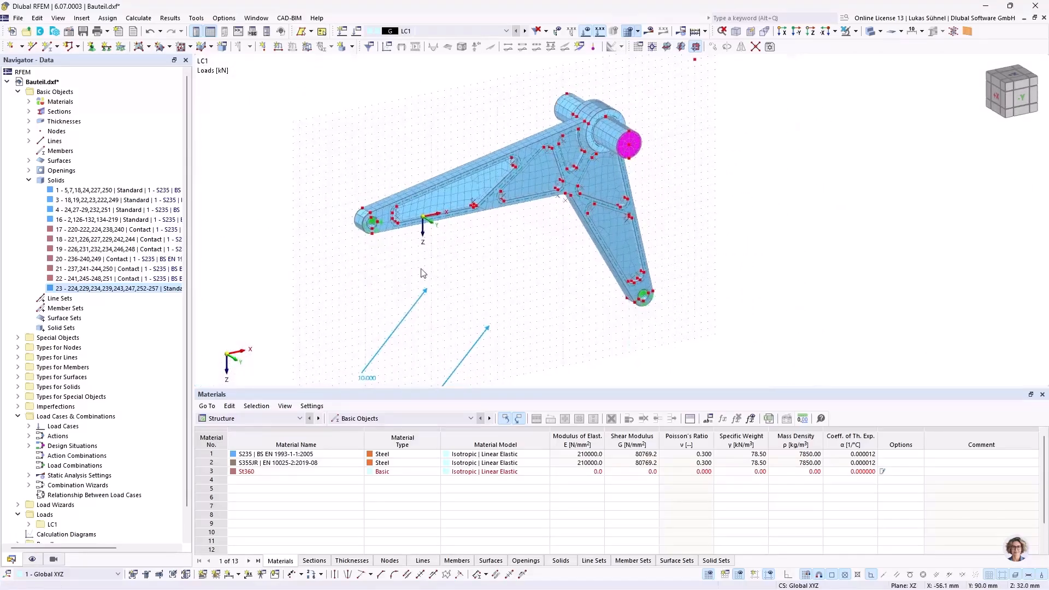
left_click(32, 559)
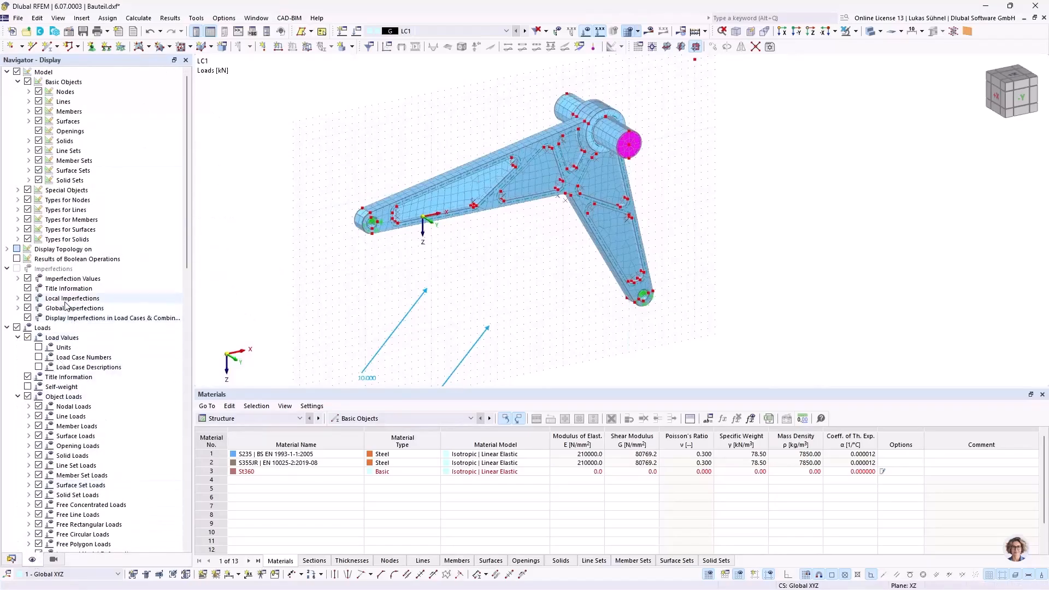
scroll(71, 304, "down", 12)
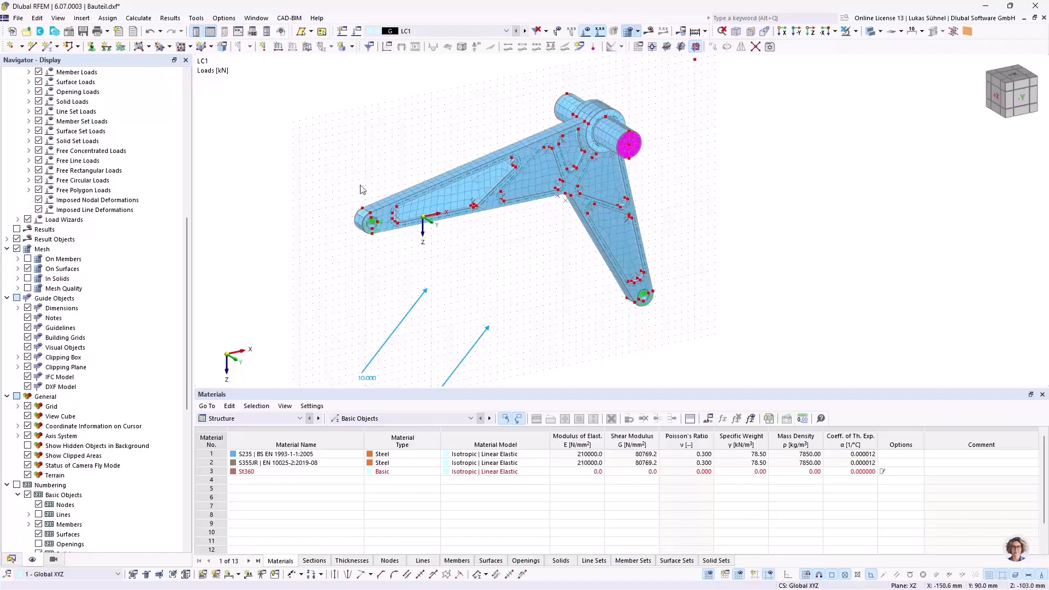
left_click(27, 289)
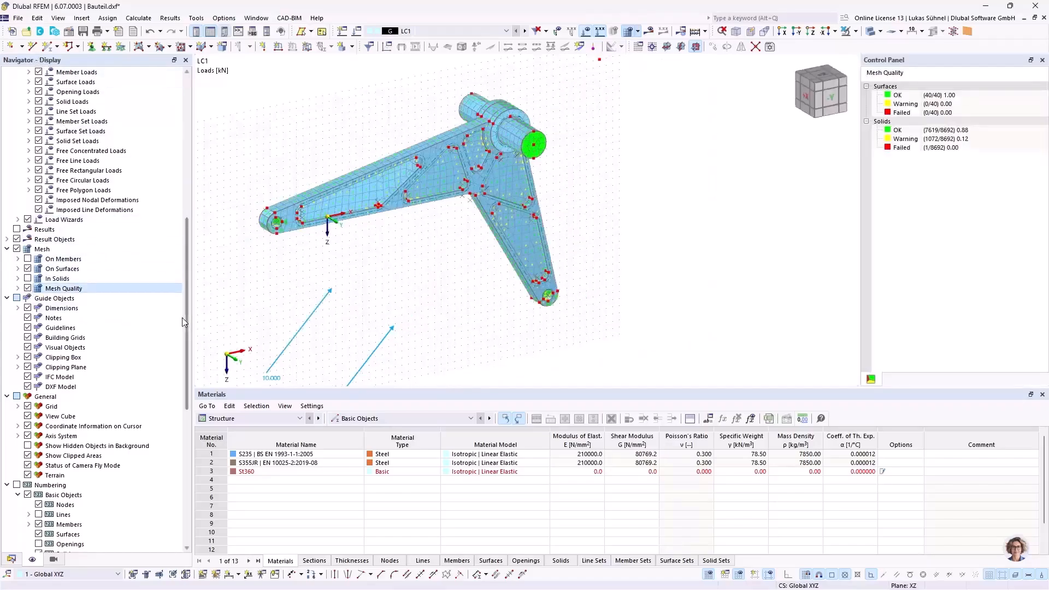
left_click(17, 288)
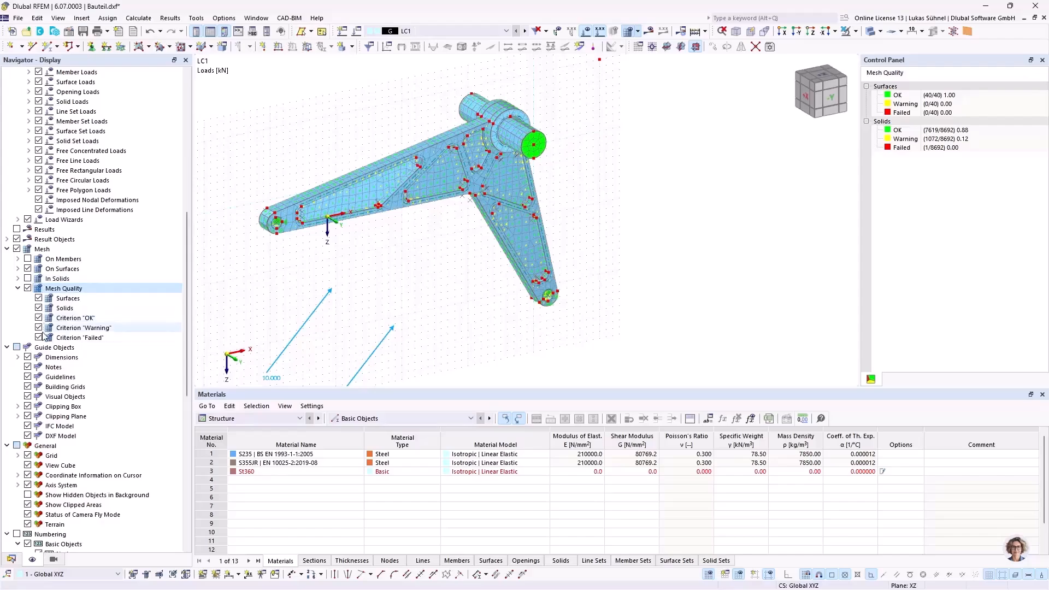
left_click(38, 299)
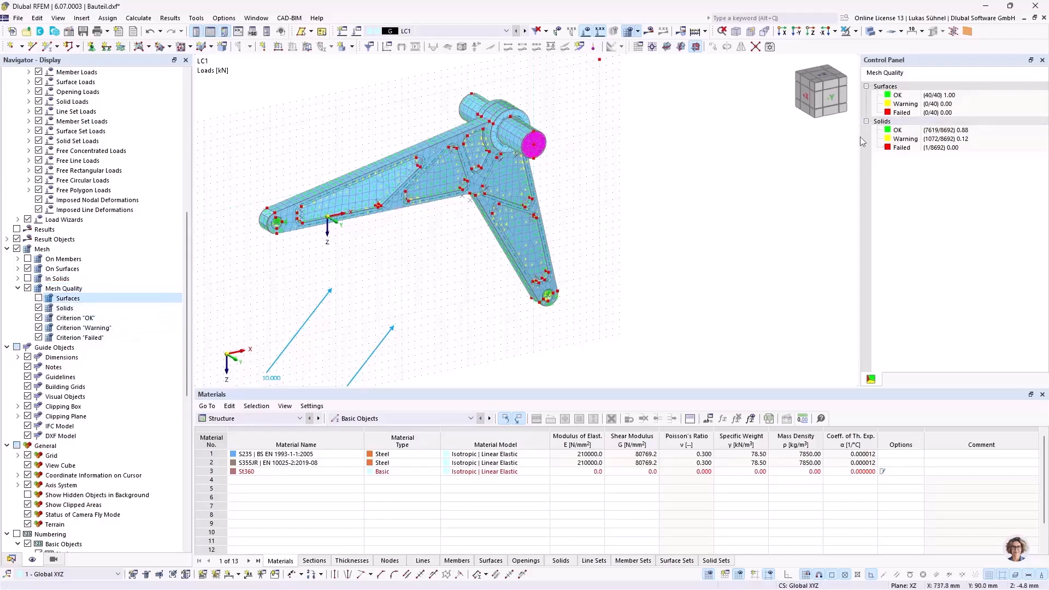
Examine the mesh quality of the solids on the component and their share of OK, warning and failed elements
scroll(375, 142, "up", 3)
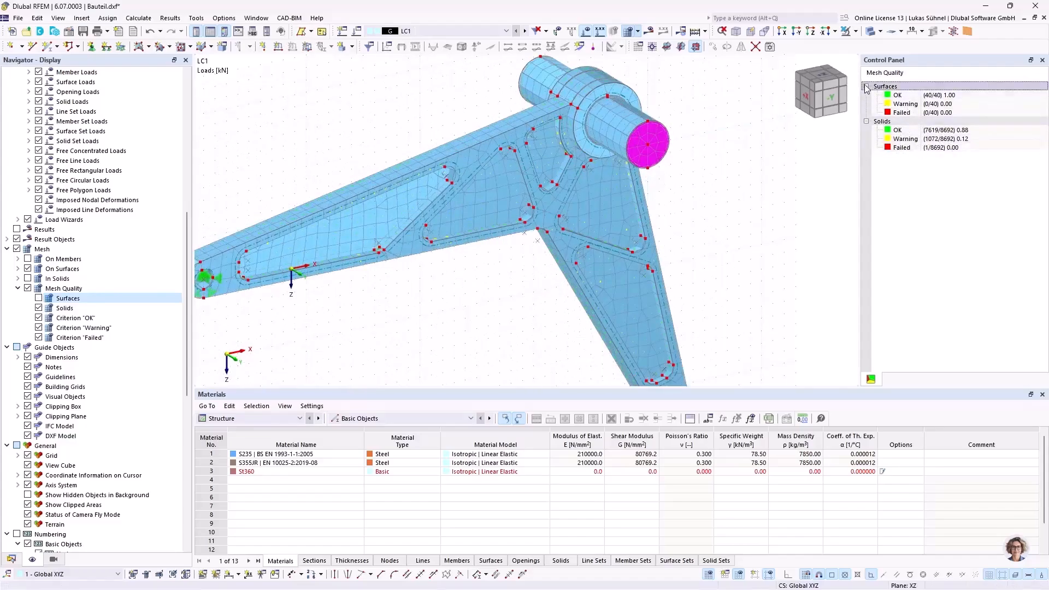
double_click(902, 86)
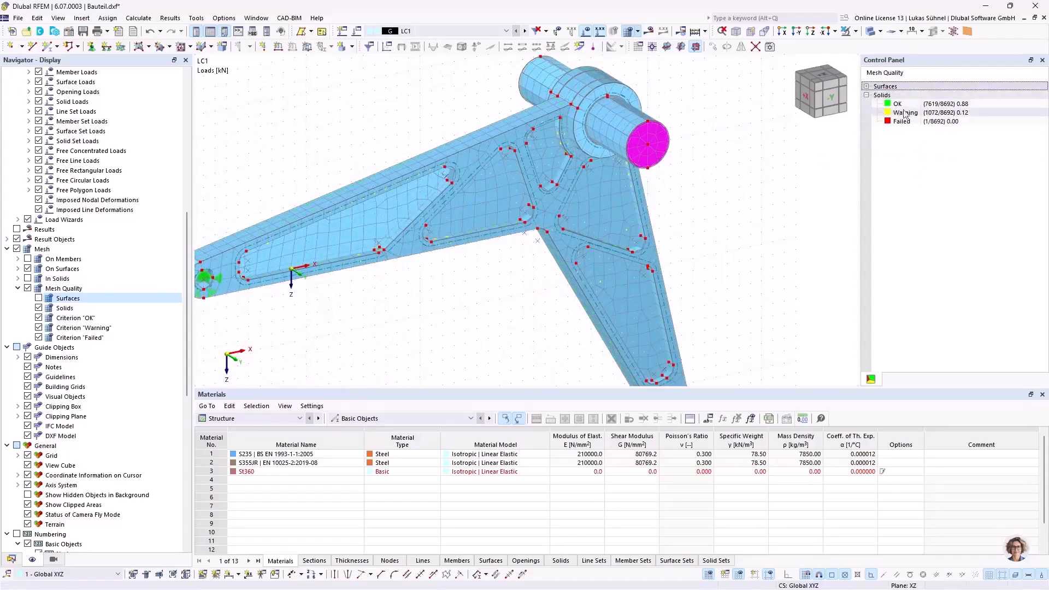
left_click(953, 105)
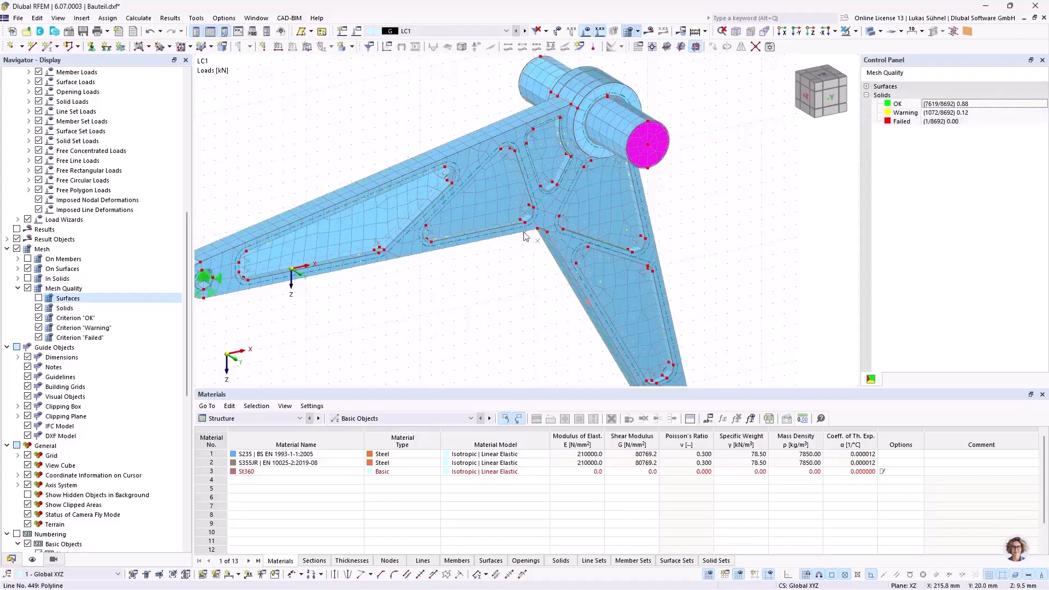
scroll(505, 268, "down", 3)
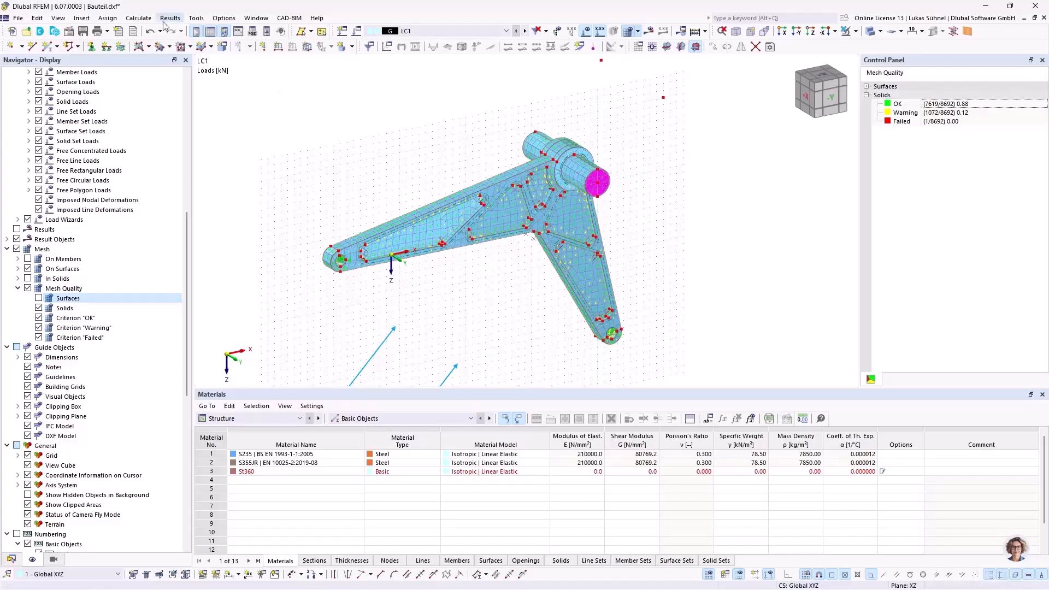
Review the mesh quality criteria for solids in the mesh settings and leave them without changes
left_click(138, 18)
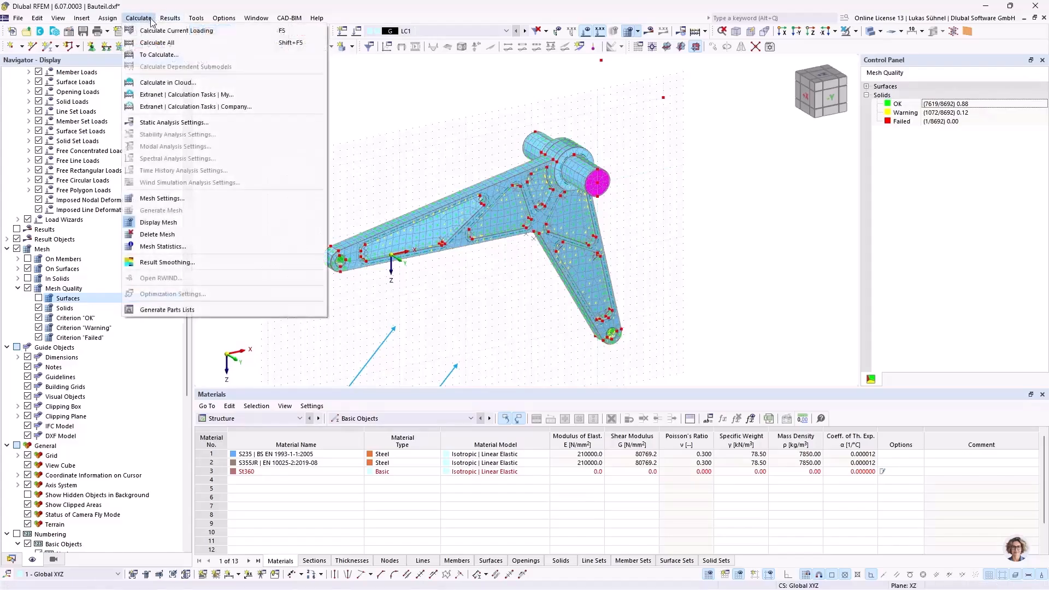
left_click(191, 201)
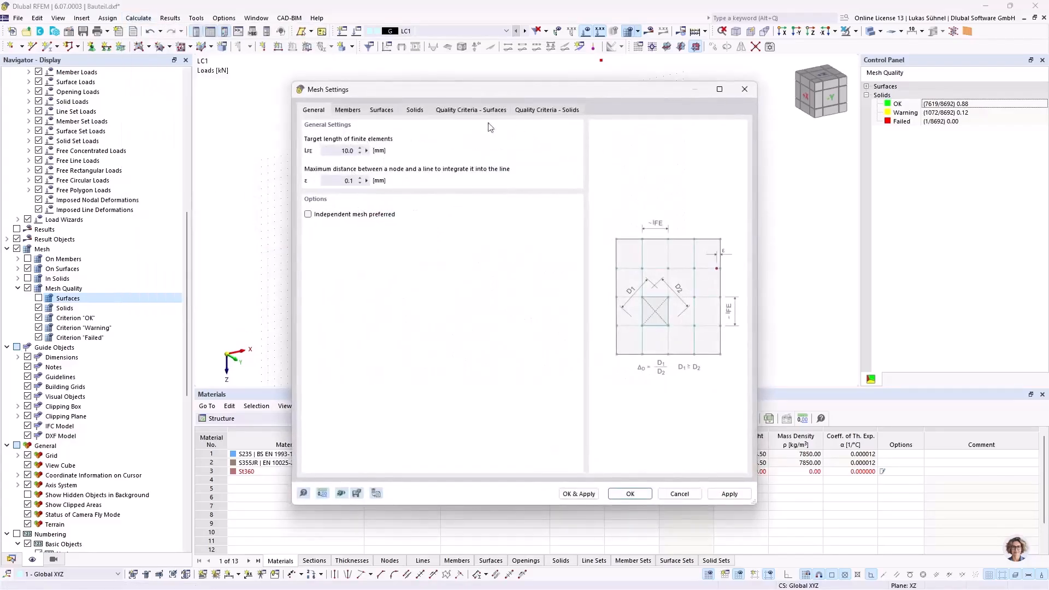
left_click(527, 111)
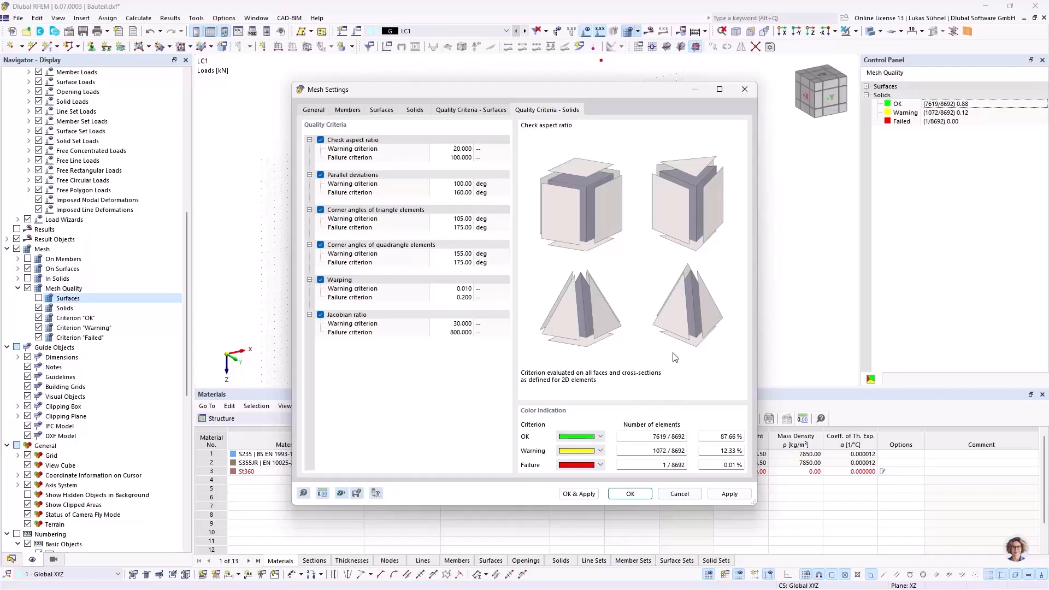
left_click(680, 497)
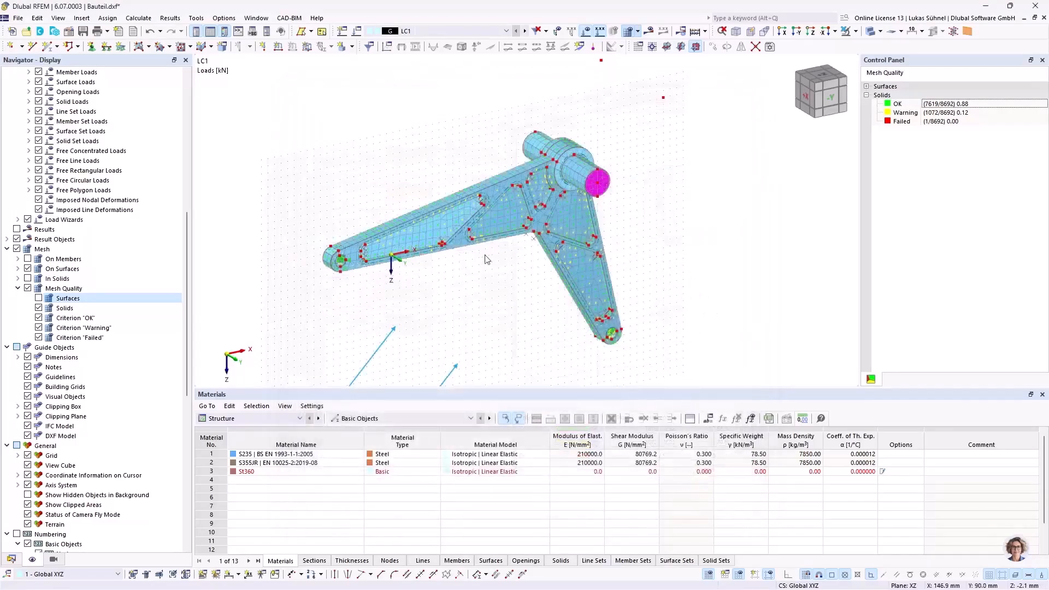
Set the target length of finite elements to 4 mm and regenerate the mesh
scroll(468, 268, "up", 1)
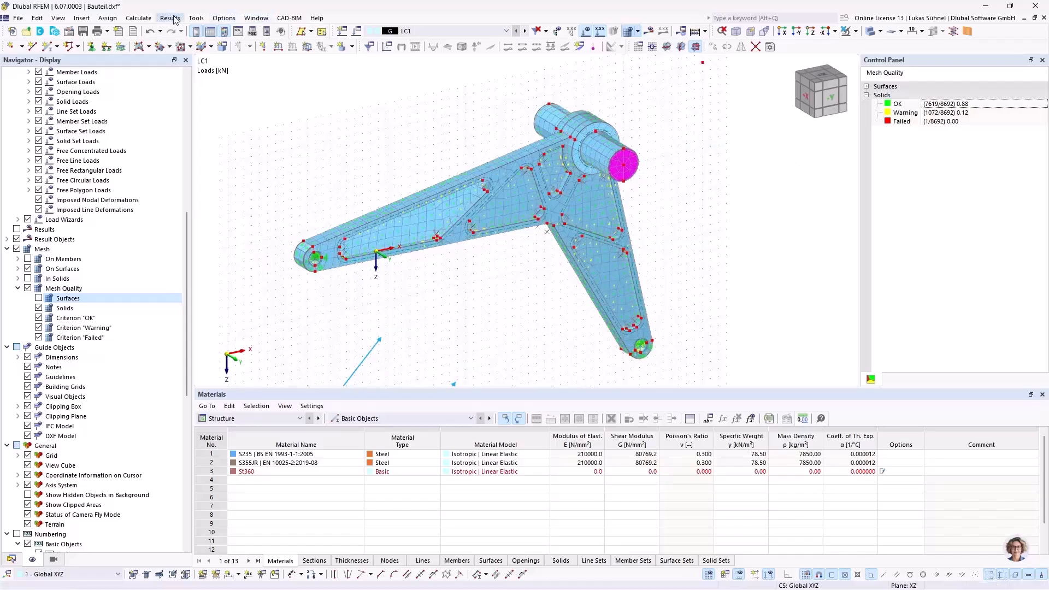
left_click(138, 18)
left_click(183, 202)
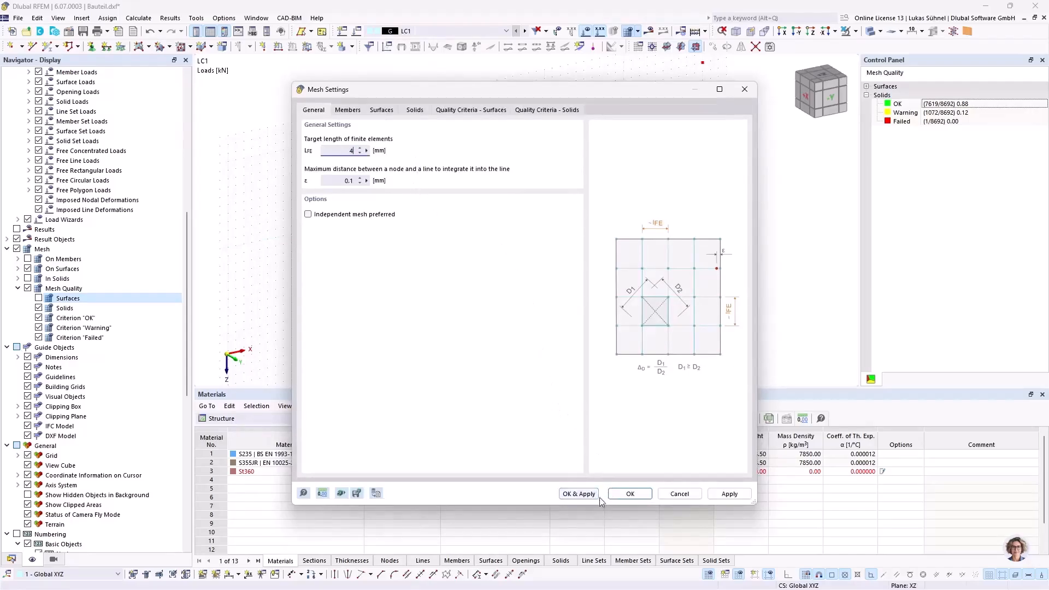
left_click(579, 493)
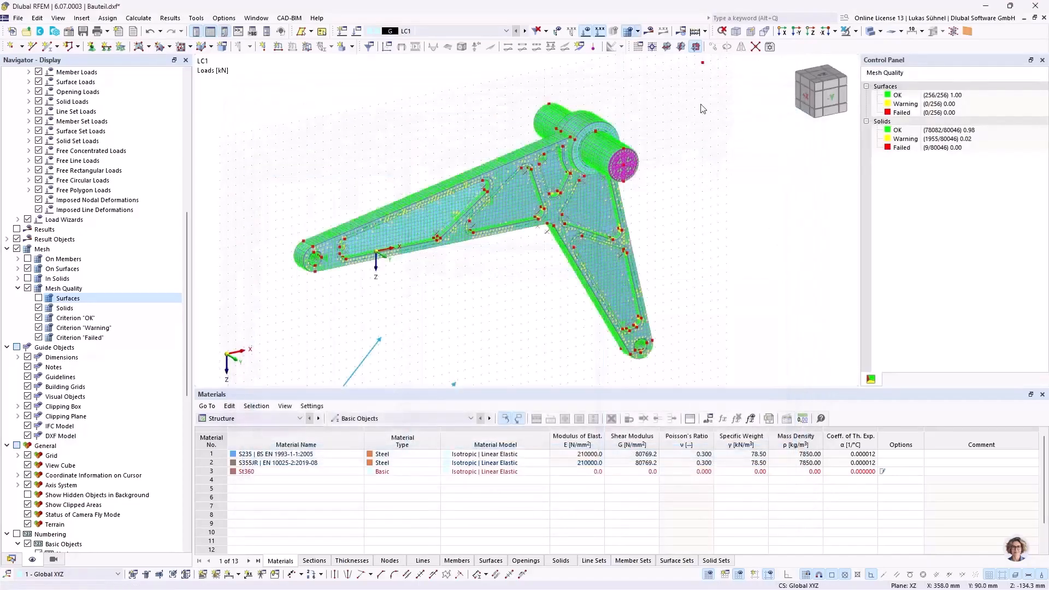
Examine the solids' mesh quality in the regenerated mesh along the arms and at the bolt
left_click(867, 86)
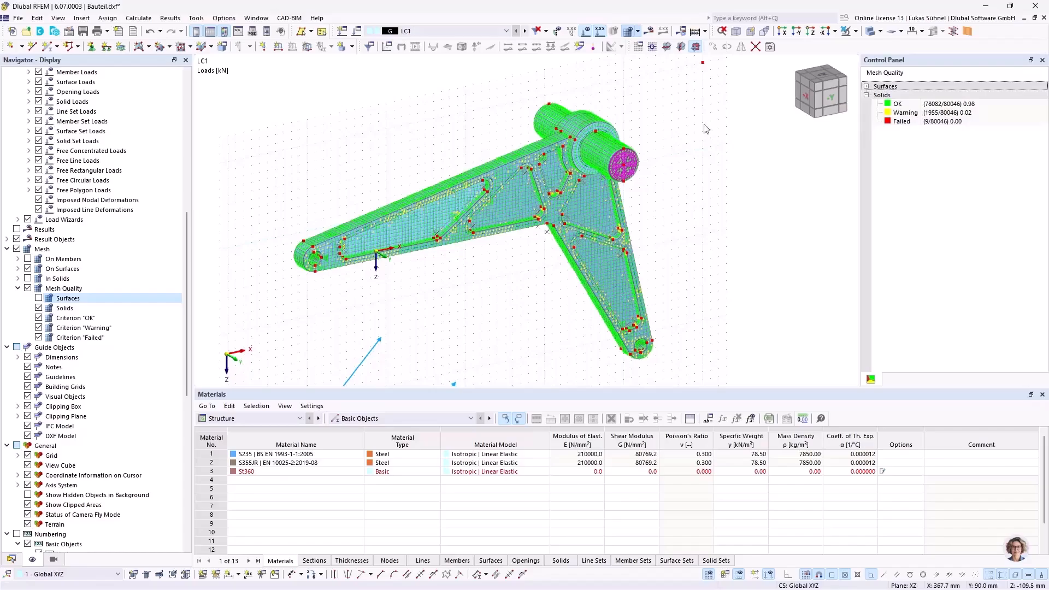
scroll(465, 175, "up", 3)
middle_click_drag(443, 145, 309, 215, "ctrl")
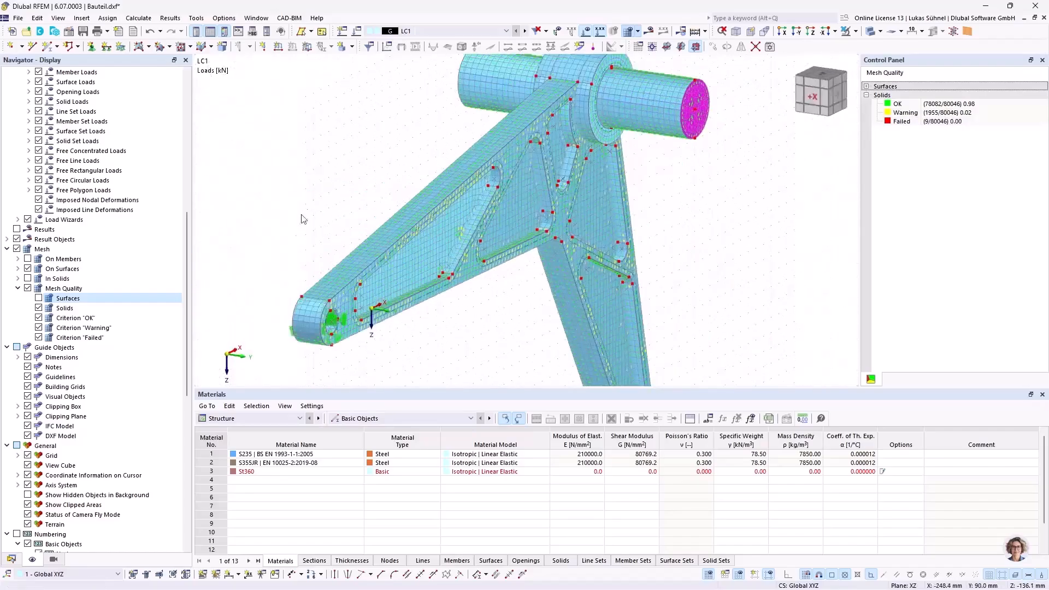
scroll(292, 325, "up", 4)
scroll(367, 146, "down", 3)
middle_click_drag(370, 140, 346, 164)
scroll(353, 170, "down", 4)
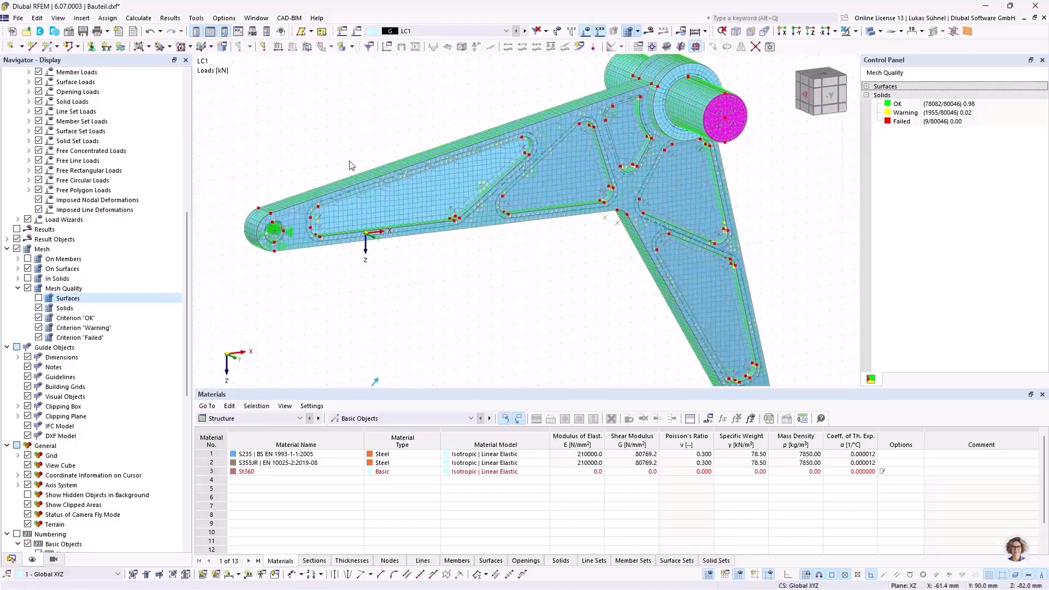
Hide the mesh quality display and inspect the finer mesh around the bolt and its surrounding rings
left_click(28, 289)
middle_click_drag(592, 320, 557, 298, "ctrl")
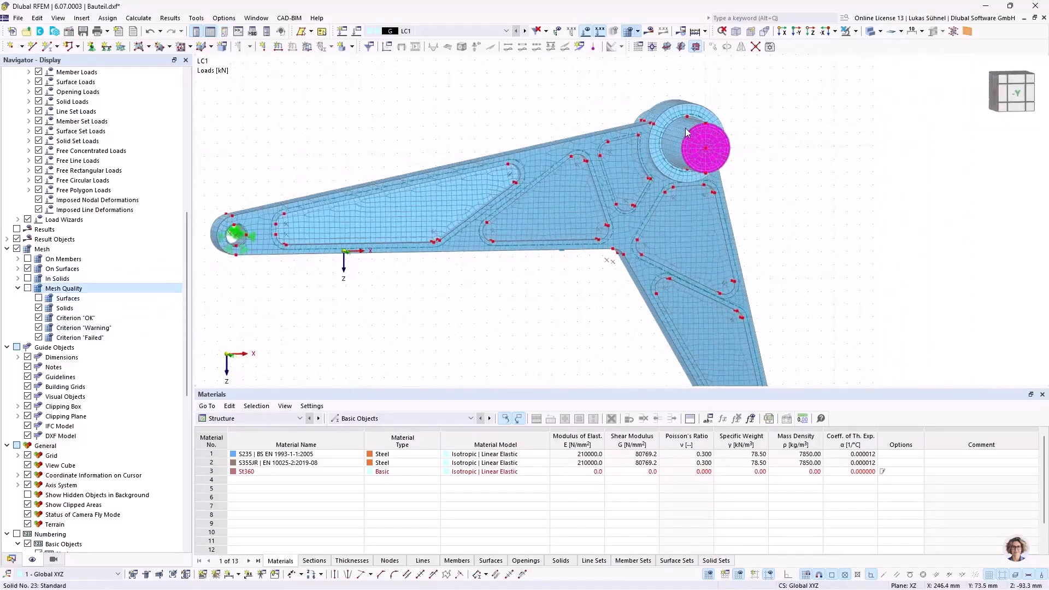
scroll(686, 132, "up", 6)
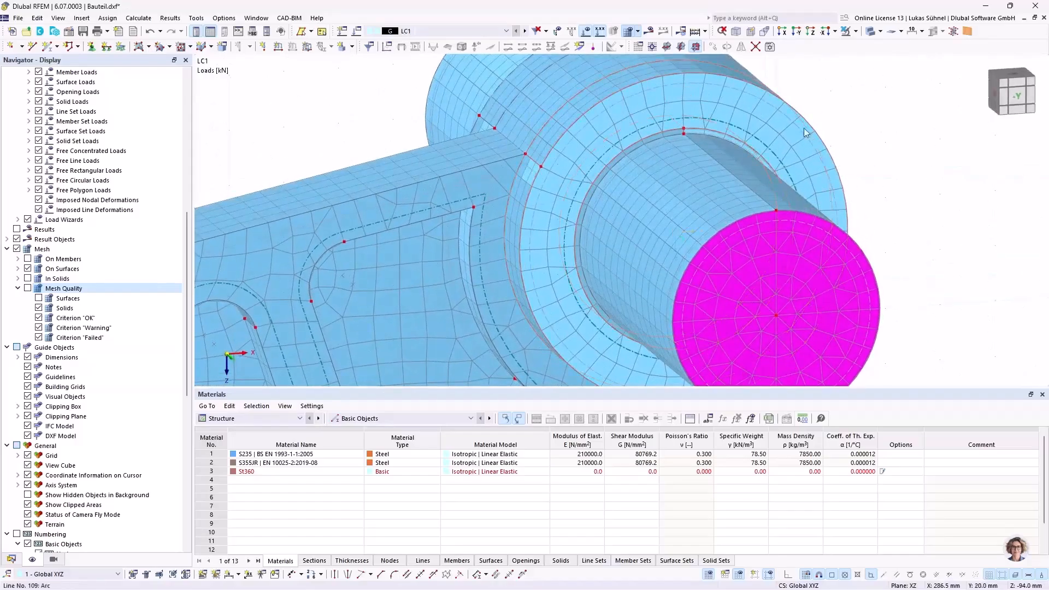
scroll(595, 216, "down", 3)
middle_click_drag(373, 112, 366, 110)
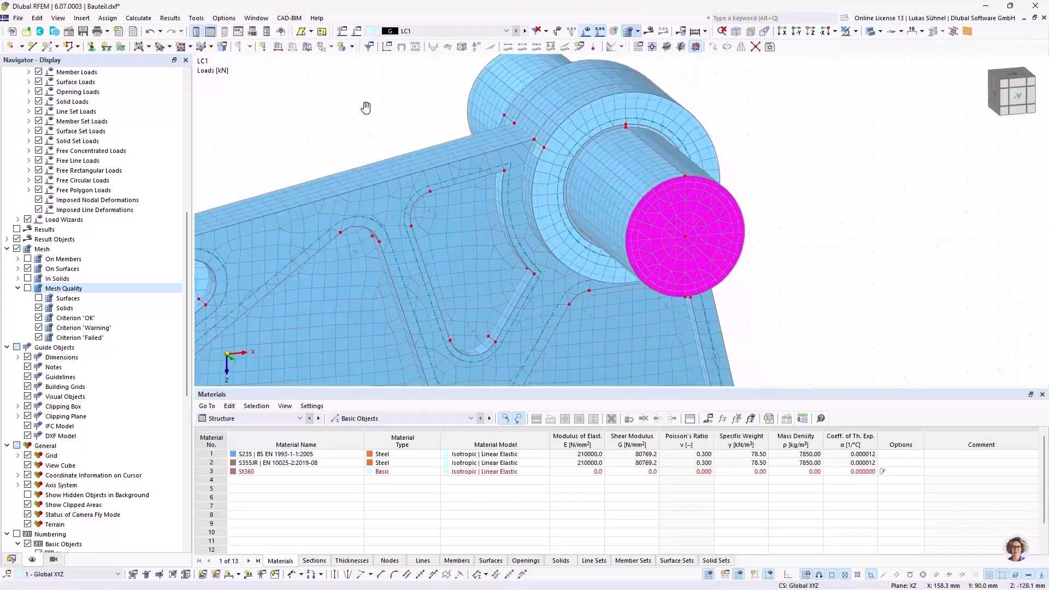
scroll(375, 114, "down", 1)
Check the general mesh settings and close them without changes
left_click(139, 18)
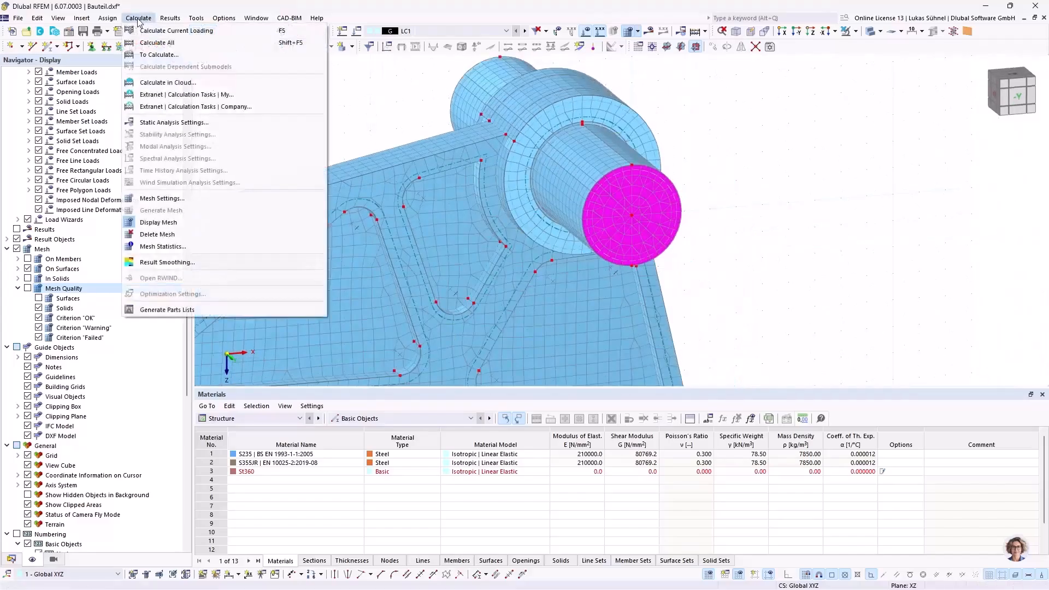
left_click(162, 198)
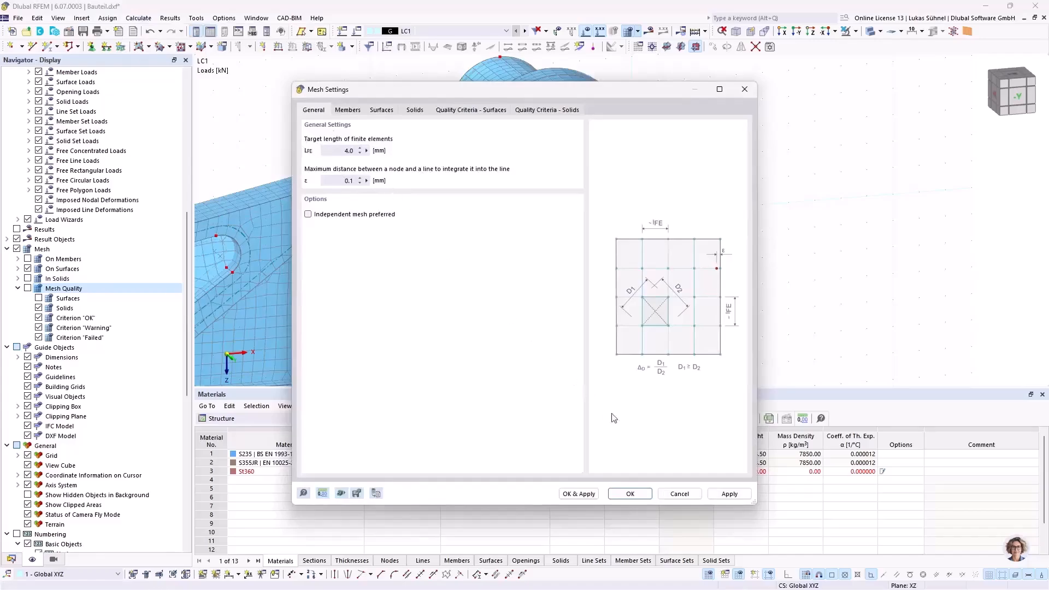
left_click(686, 492)
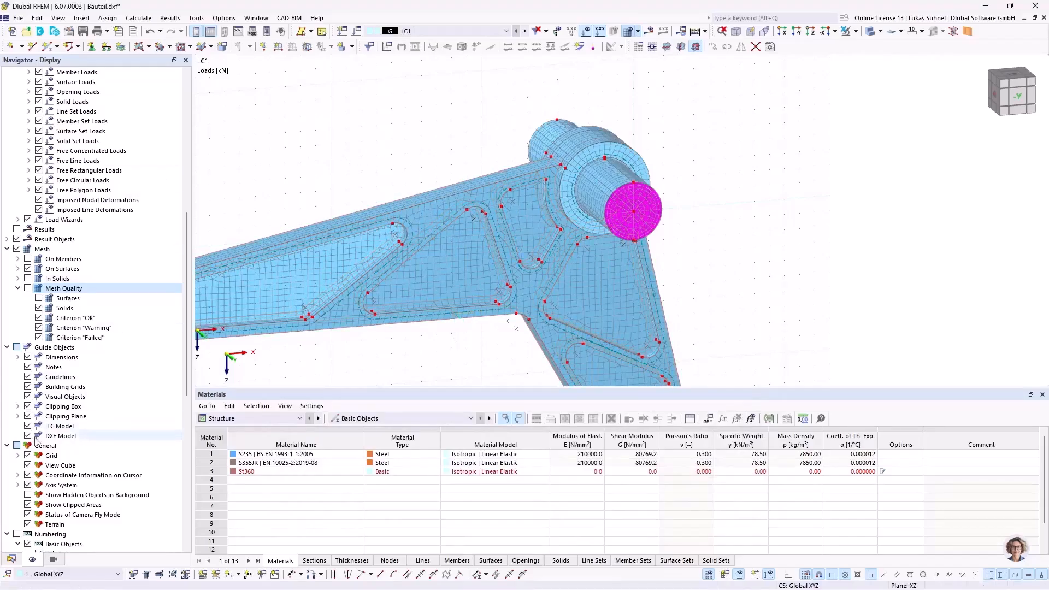
Assign a new solid mesh refinement with a 2 mm target FE length to solids 1, 3 and 4 around the bolt
left_click(12, 558)
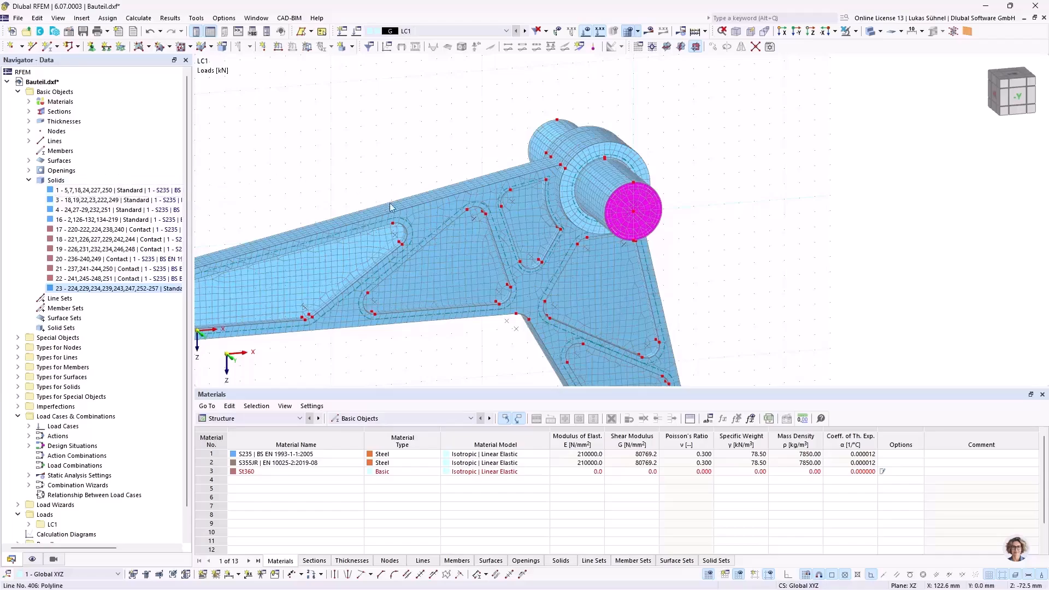
mouse_move(394, 228)
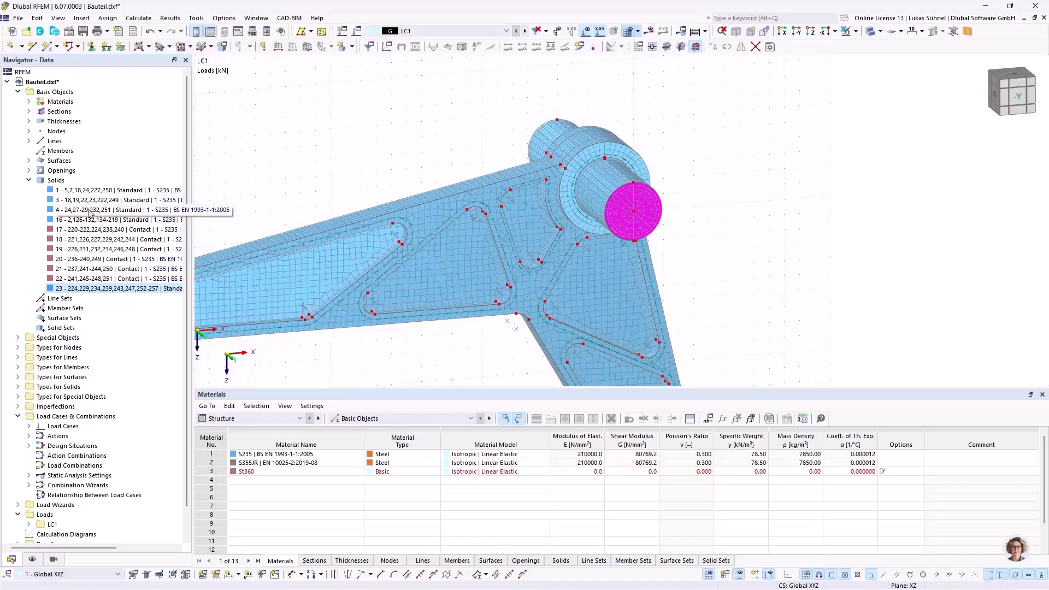
left_click(77, 190)
left_click(75, 211, "shift")
middle_click_drag(354, 135, 373, 154, "ctrl")
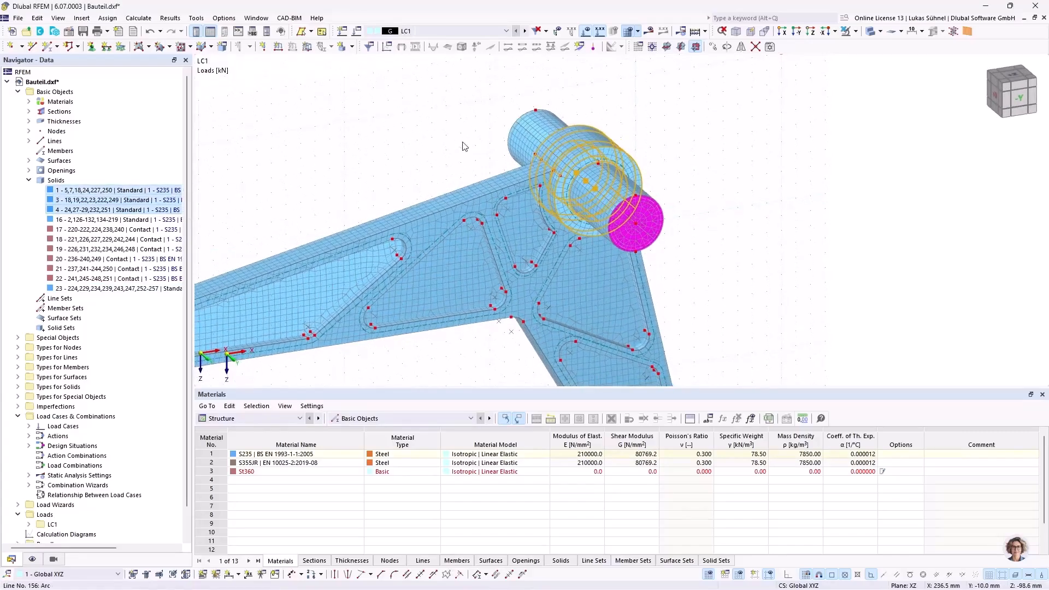
right_click(64, 191)
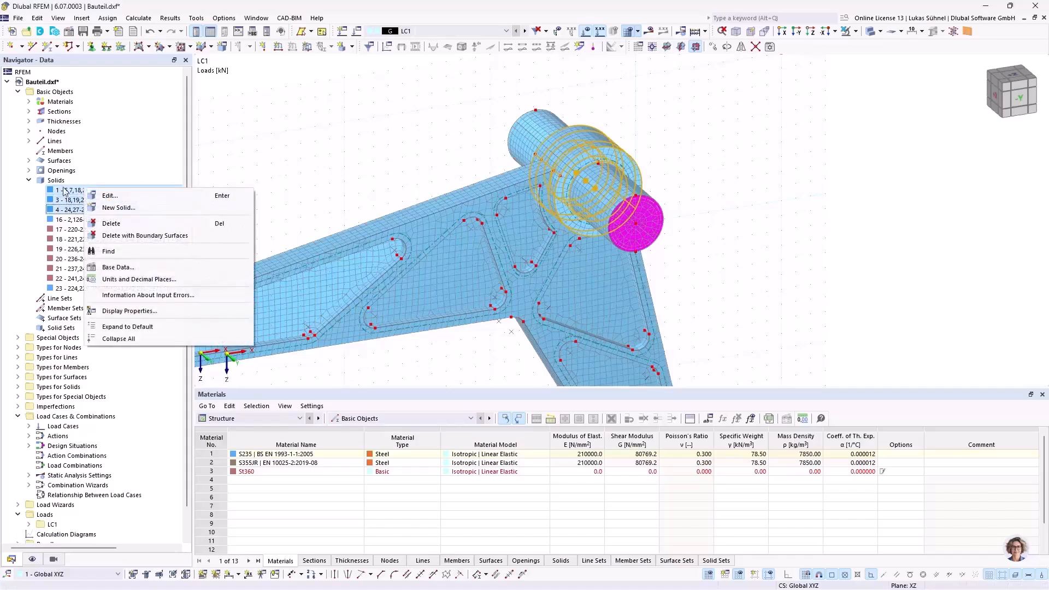
left_click(115, 196)
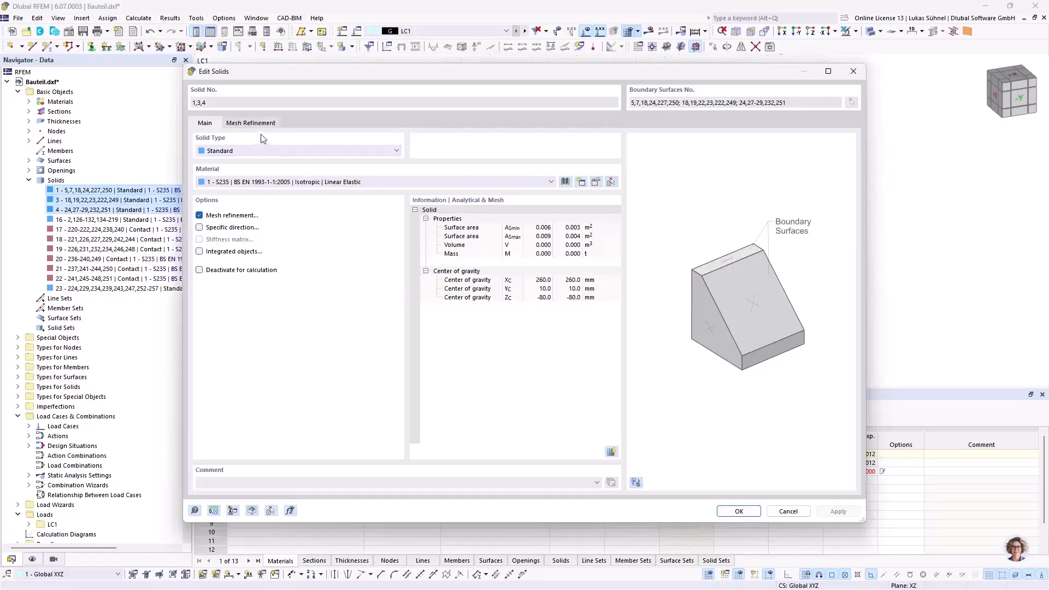
left_click(260, 123)
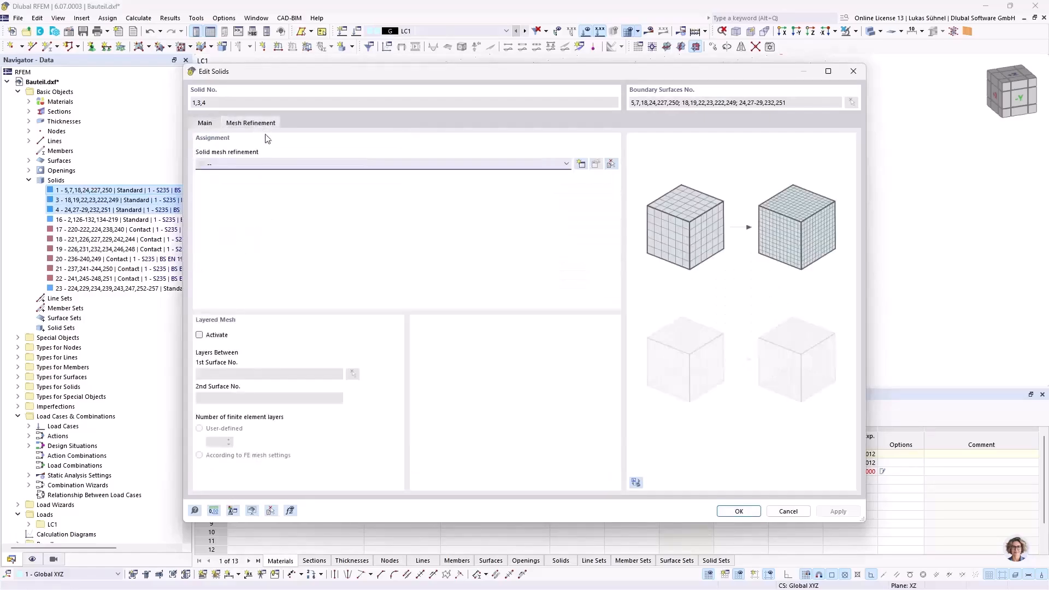
left_click(581, 164)
double_click(386, 203)
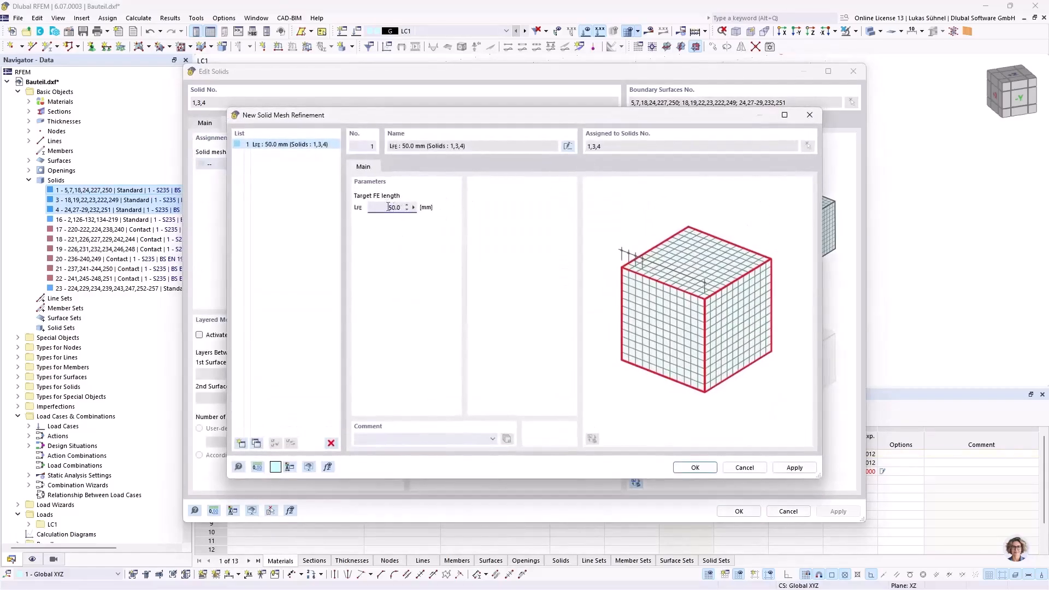
type("2")
left_click(693, 468)
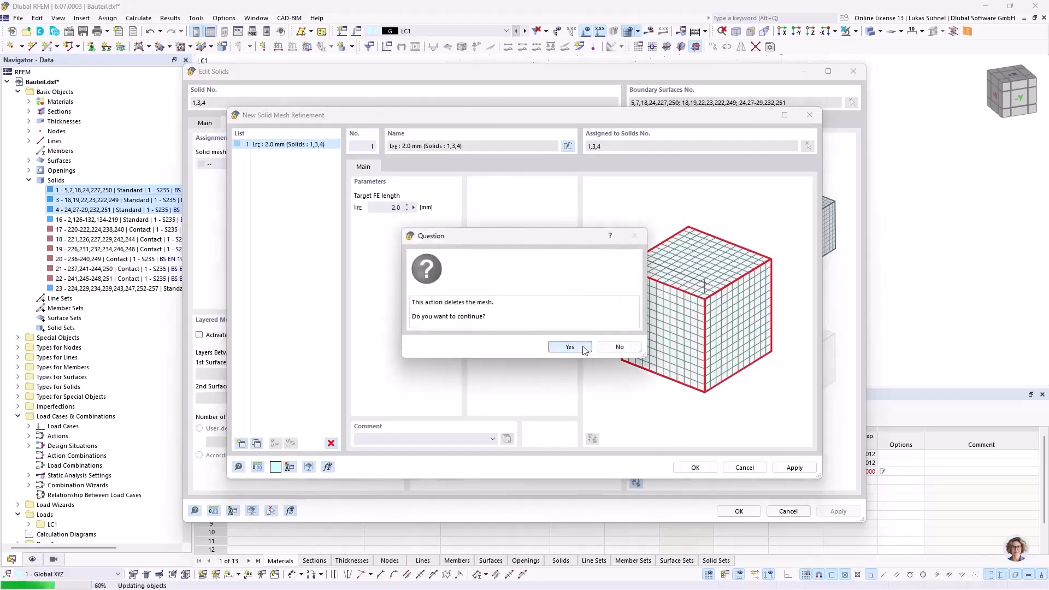
left_click(569, 346)
left_click(737, 511)
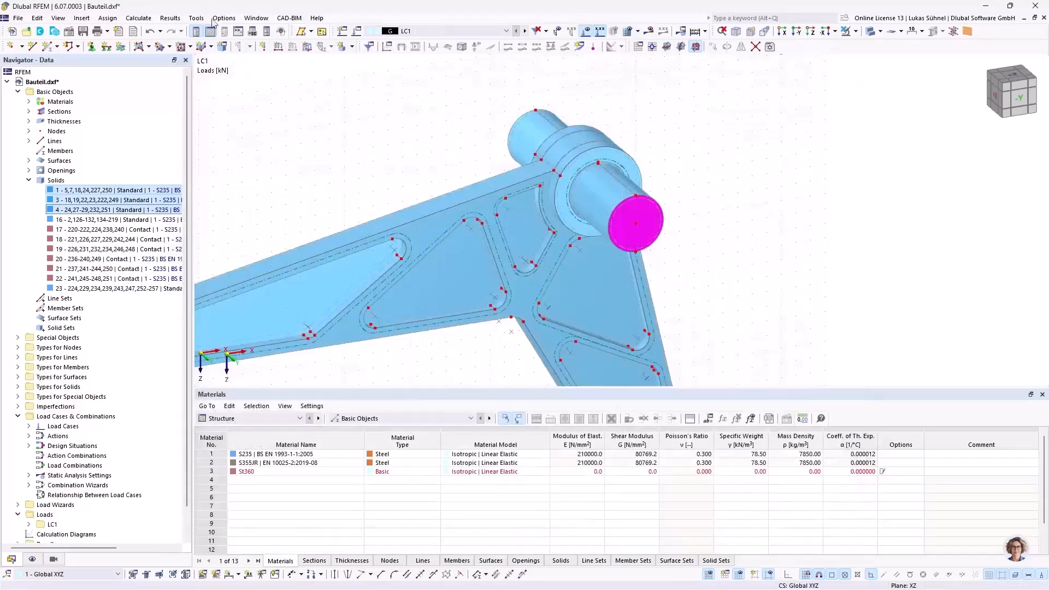
Regenerate the mesh and inspect the locally refined rings around the bolt
left_click(138, 18)
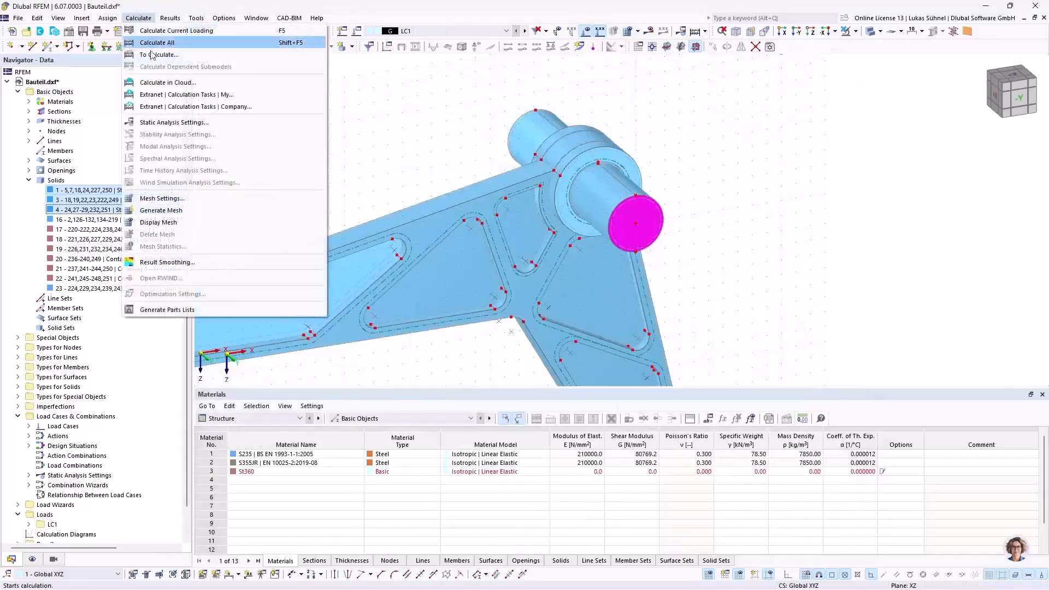
left_click(163, 211)
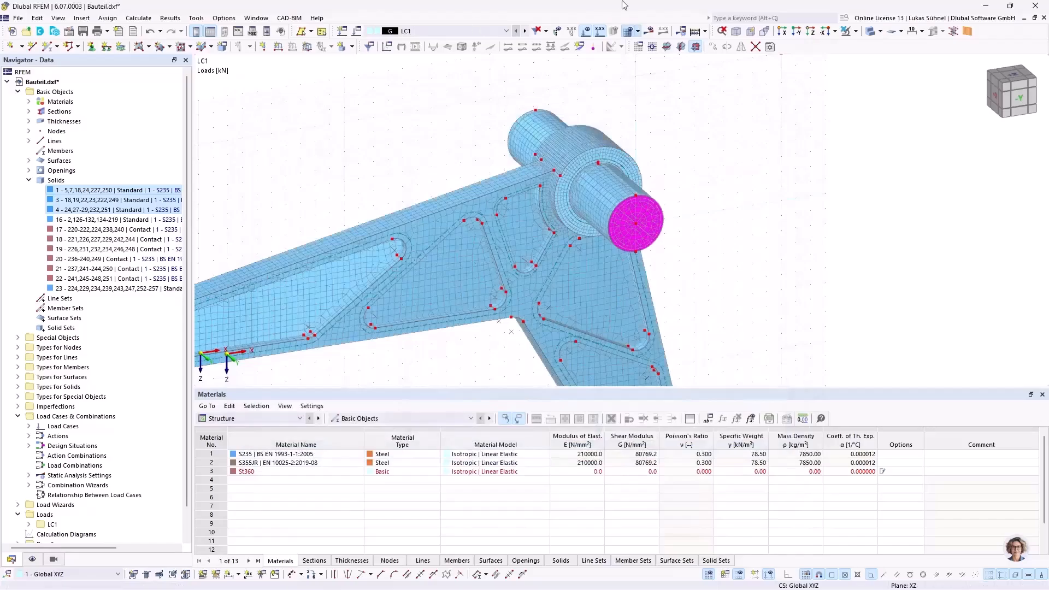
scroll(604, 206, "up", 3)
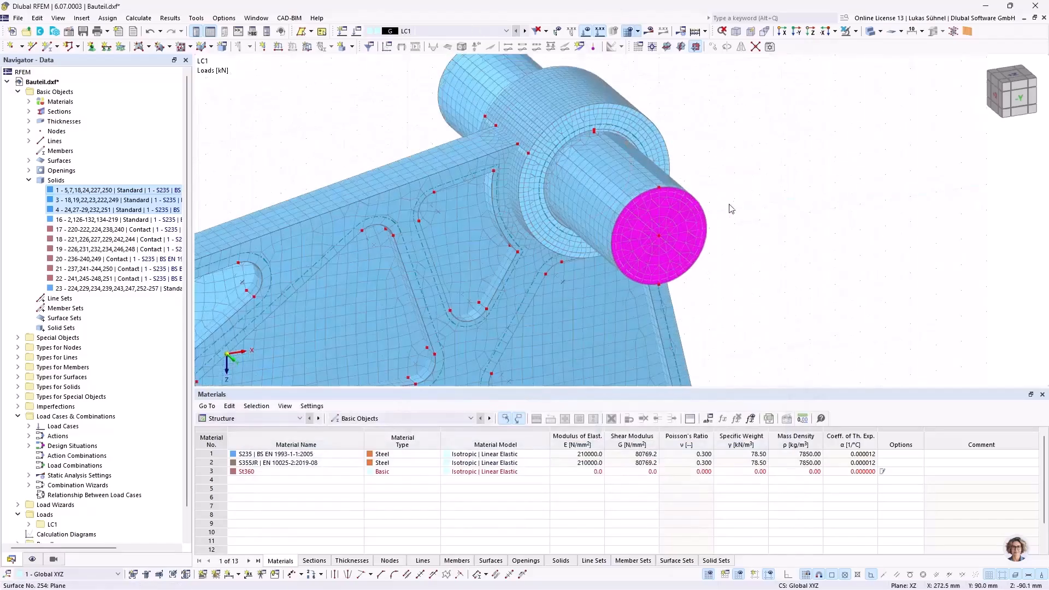
middle_click_drag(730, 179, 727, 230)
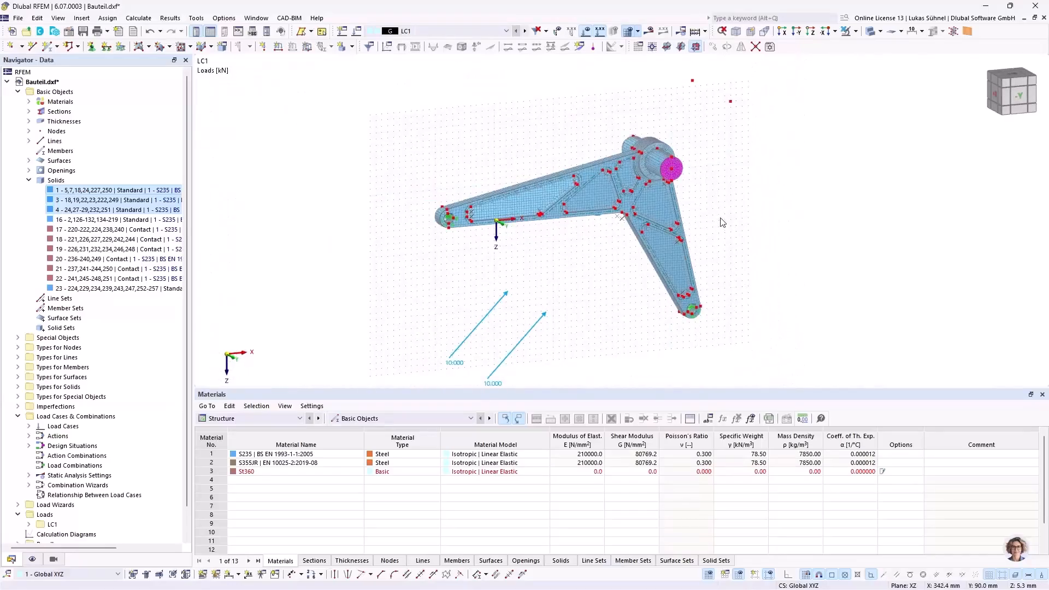
Open the load cases and combinations settings and check the available standard groups and national annexes for the combination wizard
right_click(63, 420)
left_click(83, 426)
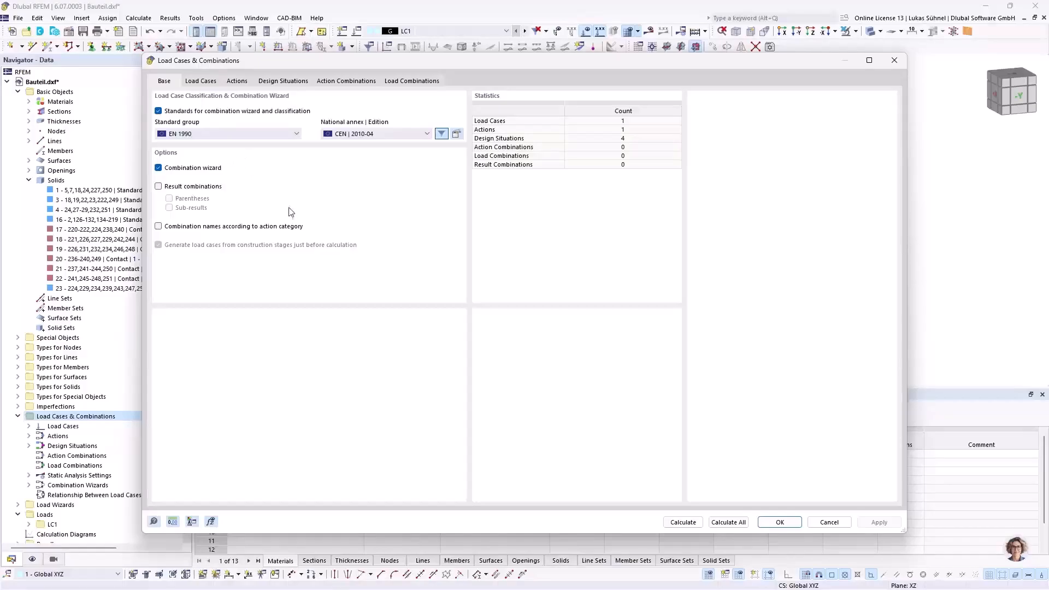
left_click_drag(296, 65, 307, 71)
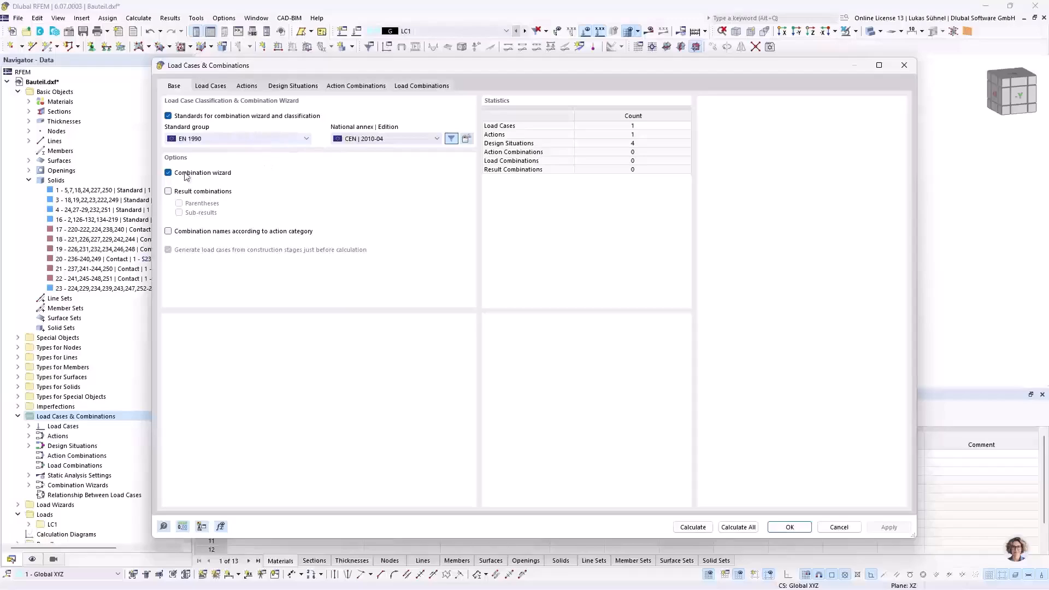
left_click(193, 140)
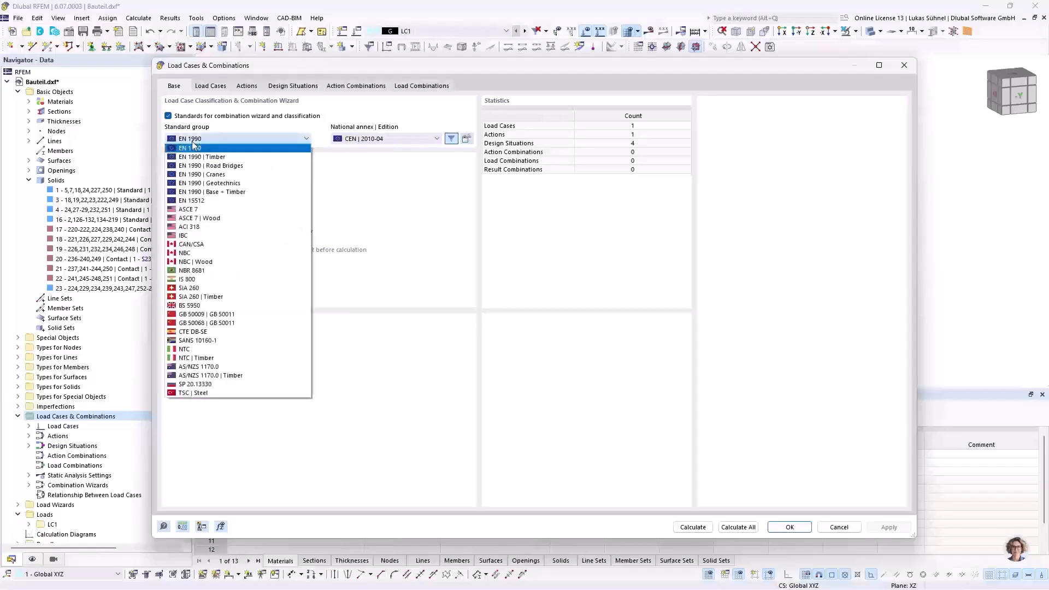
left_click(195, 142)
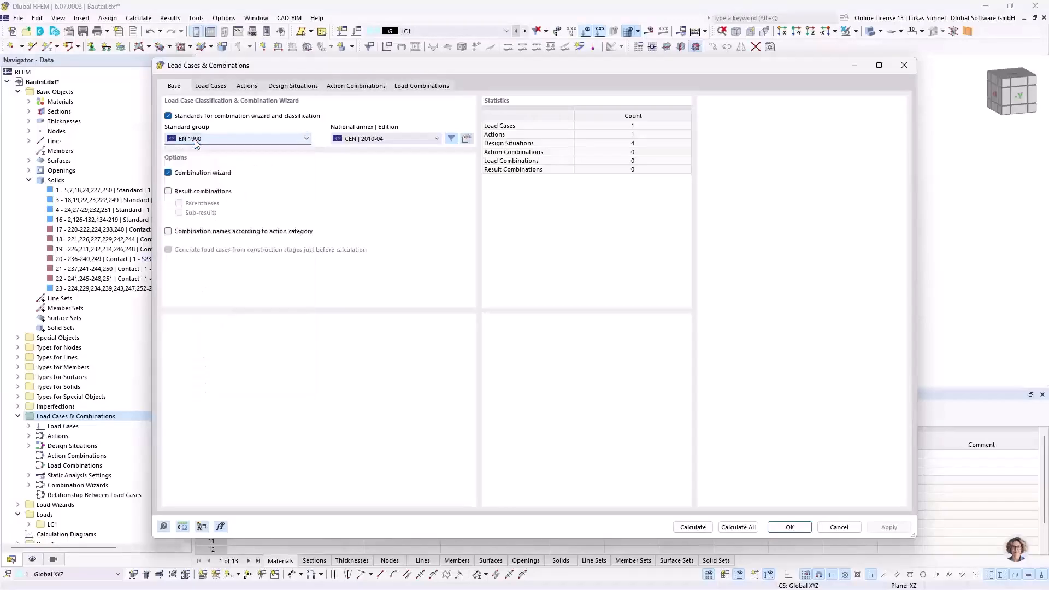
left_click(424, 141)
left_click(395, 142)
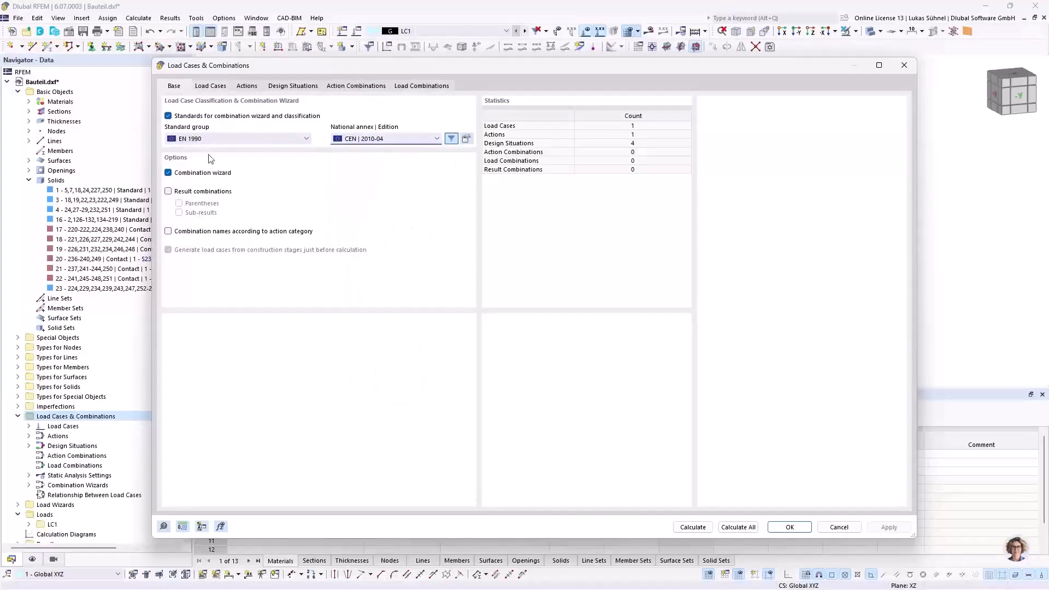
Review the analysis and self-weight settings of load case LC1 alongside the model
key("ctrl+Tab")
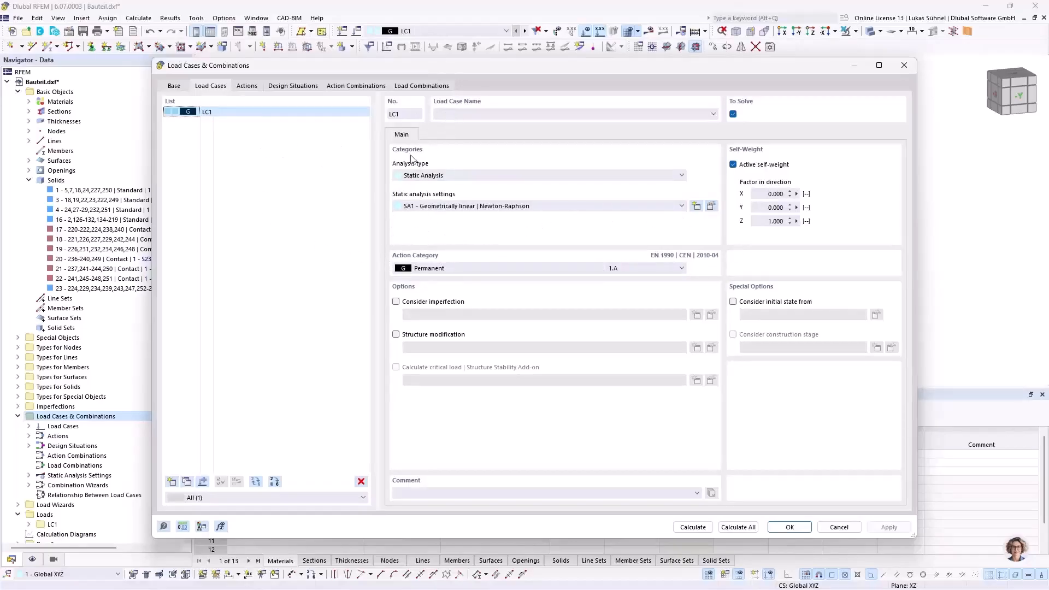
left_click_drag(427, 67, 407, 257)
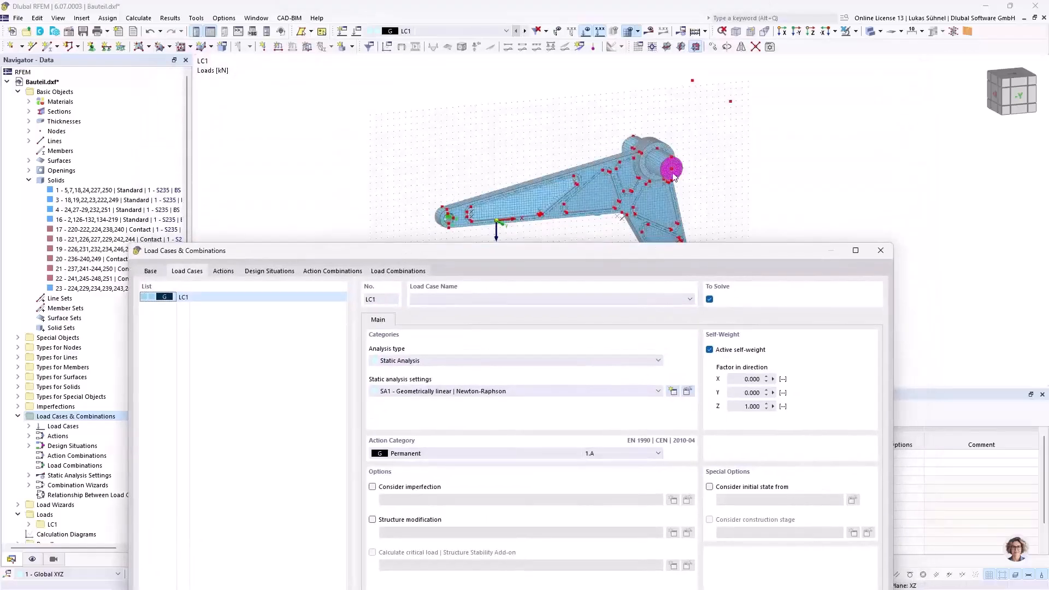
left_click_drag(519, 246, 494, 119)
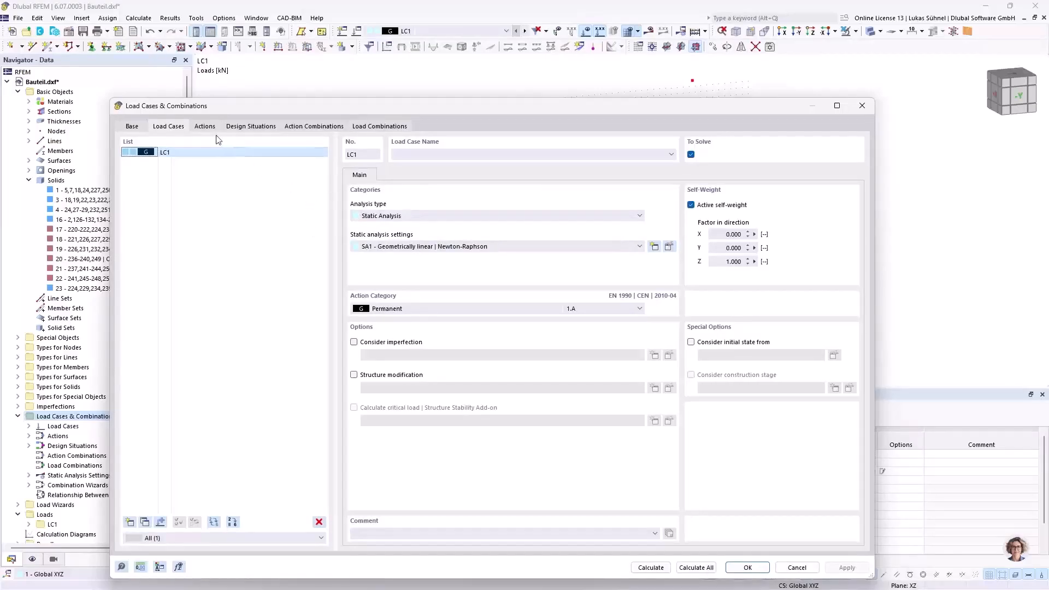
Delete the three SLS design situations DS2 to DS4, keeping only the ULS design situation
left_click(260, 128)
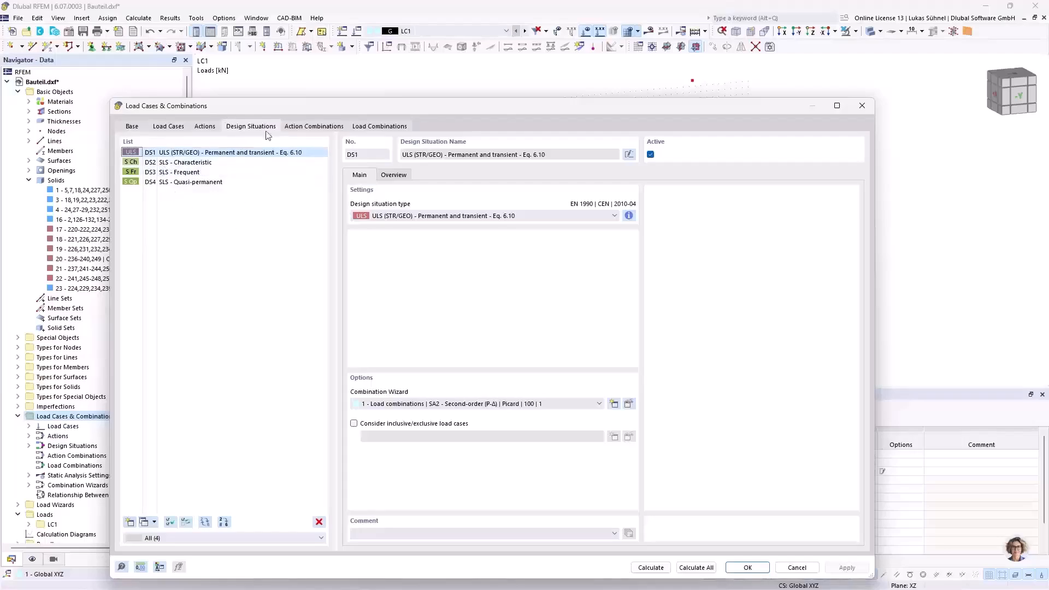
left_click_drag(283, 113, 305, 72)
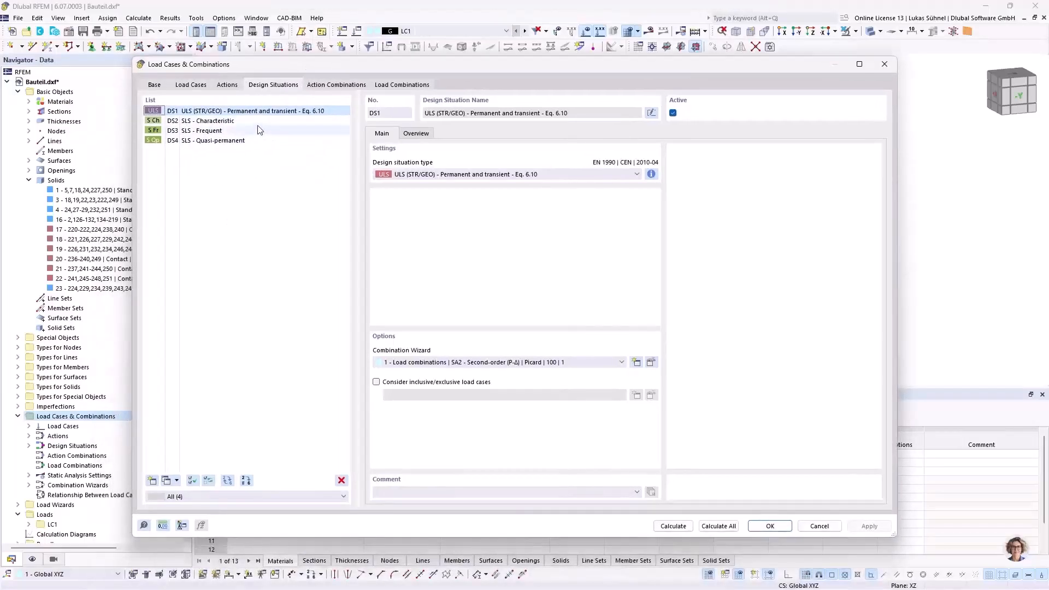
left_click(236, 121)
left_click(229, 141, "shift")
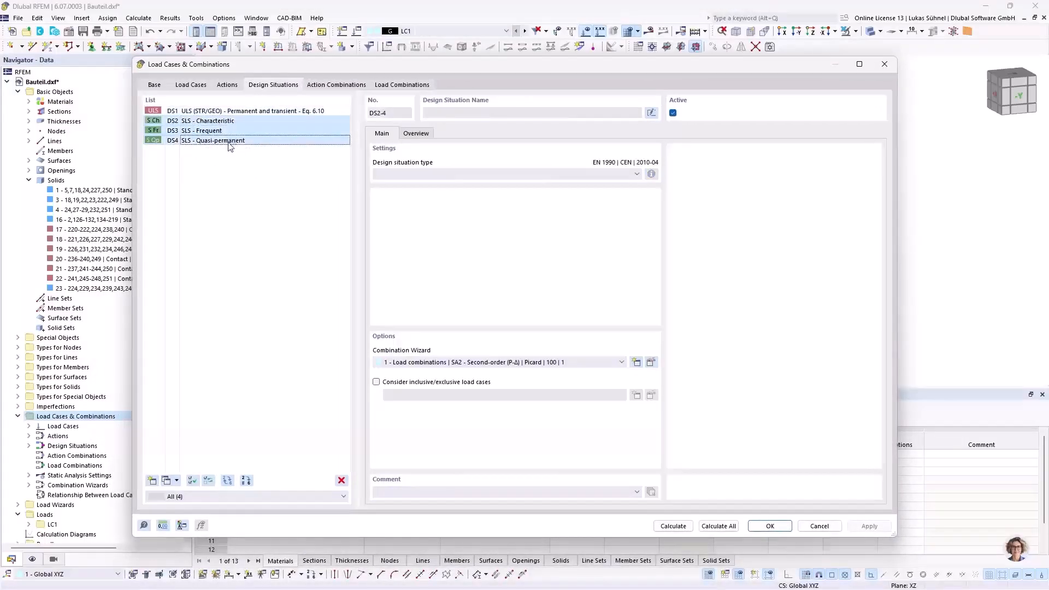
left_click(341, 481)
left_click(536, 335)
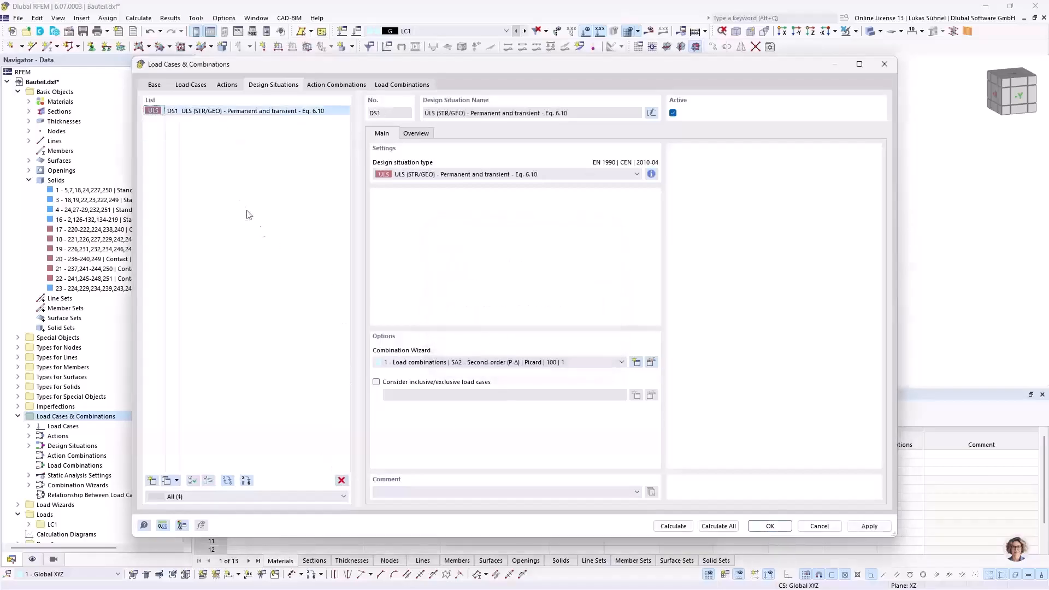
Check the ULS situation's combination rules and the load cases assigned to load combination CO1, and accept the load case and combination settings
left_click(651, 174)
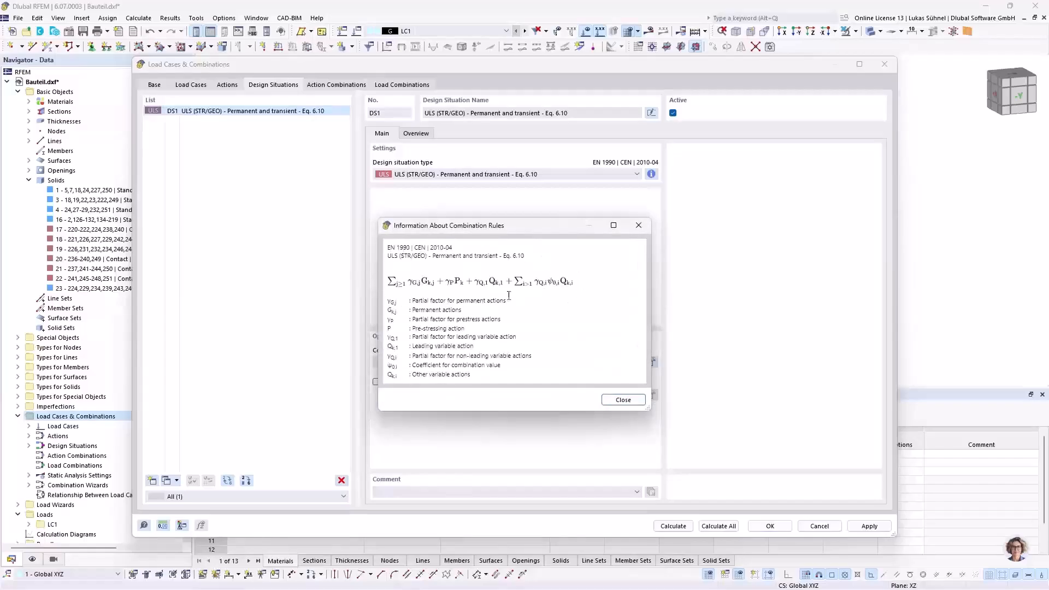
left_click(640, 226)
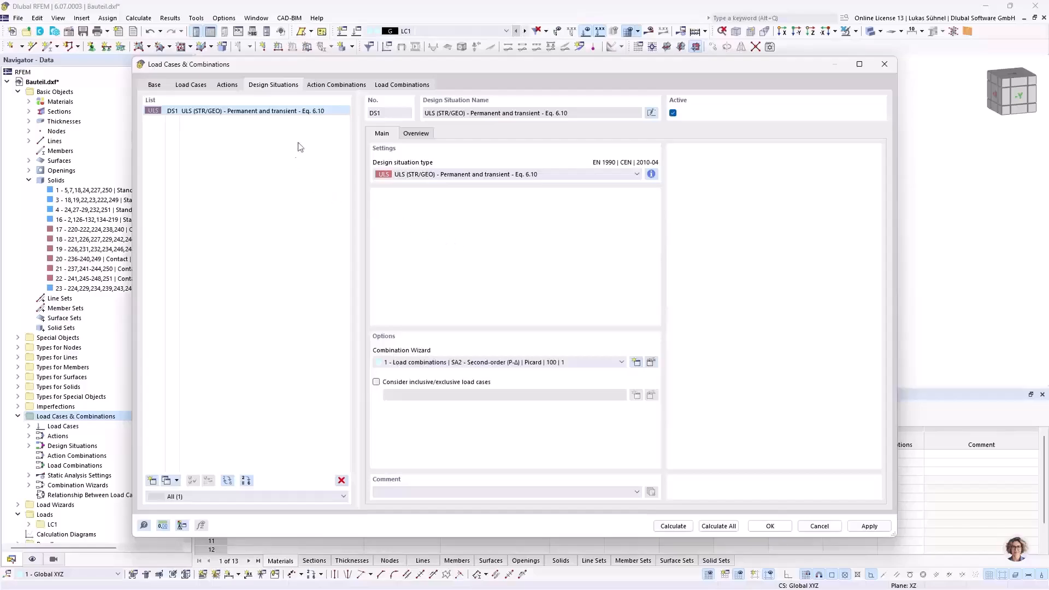
left_click(404, 86)
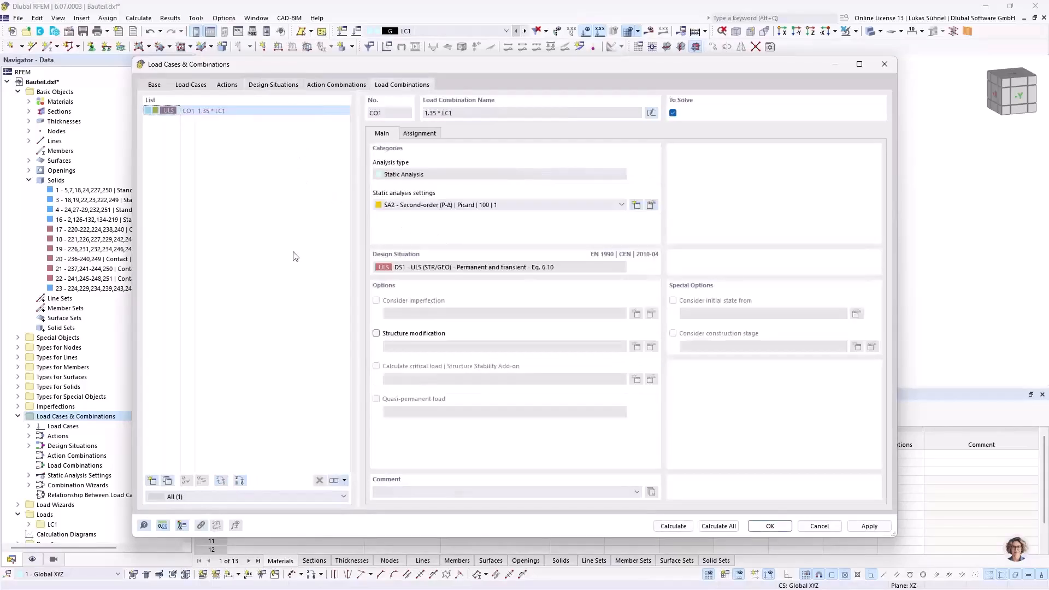
left_click(425, 133)
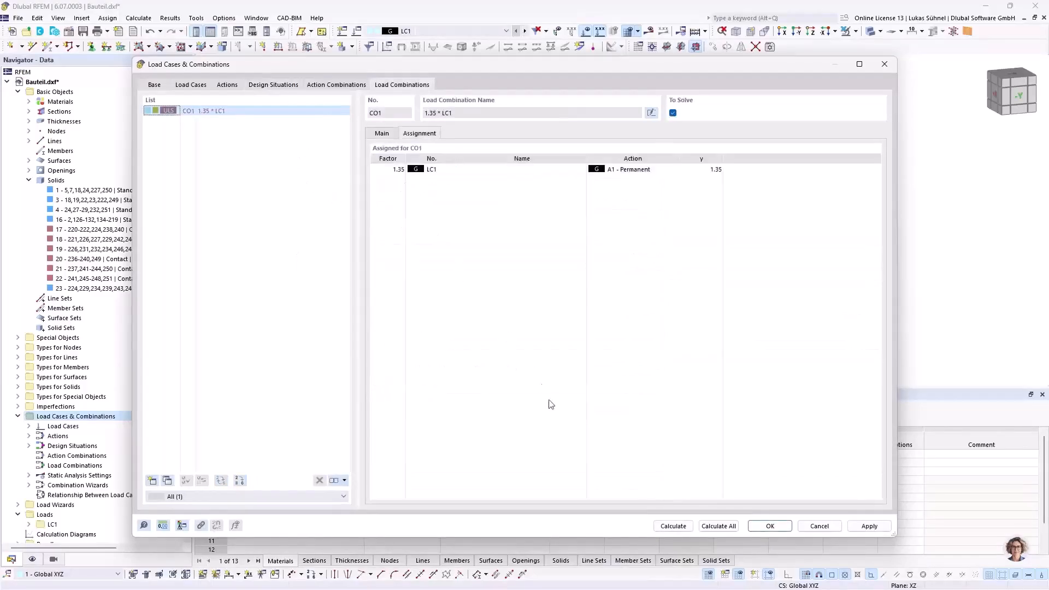
left_click(770, 526)
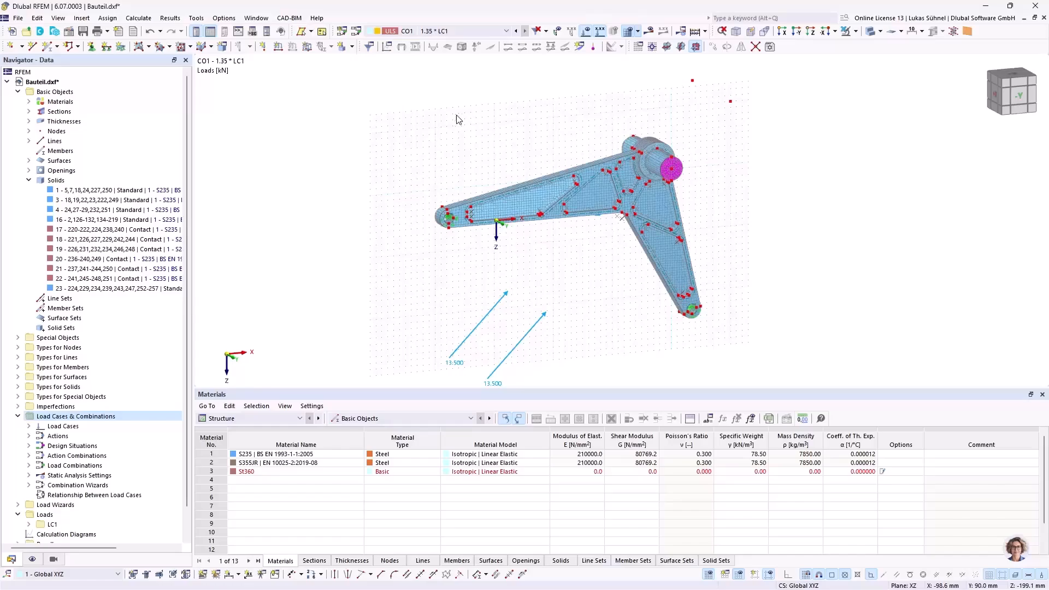
middle_click_drag(468, 120, 449, 110)
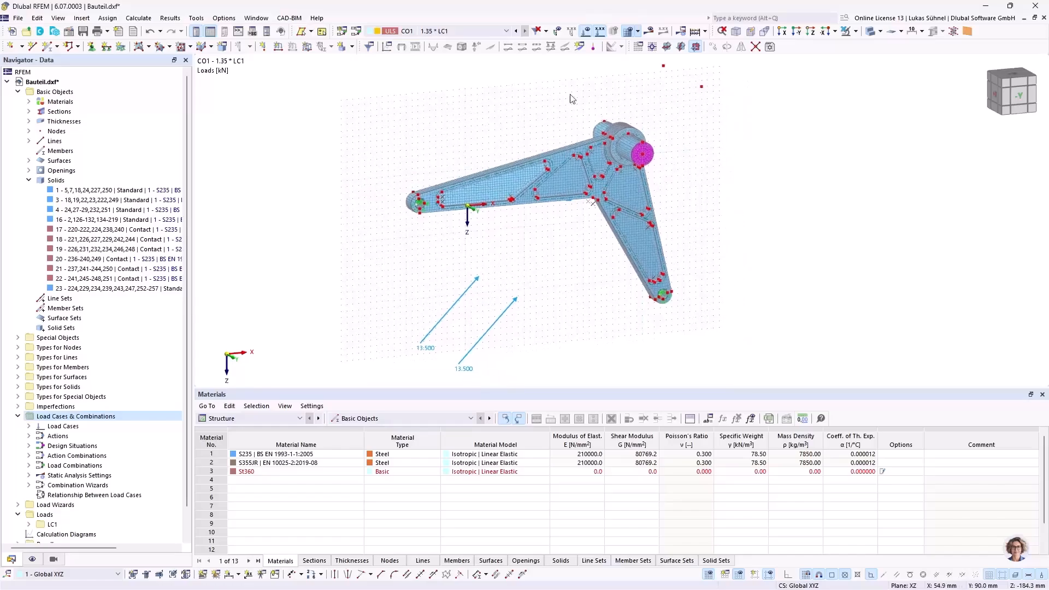
left_click(705, 32)
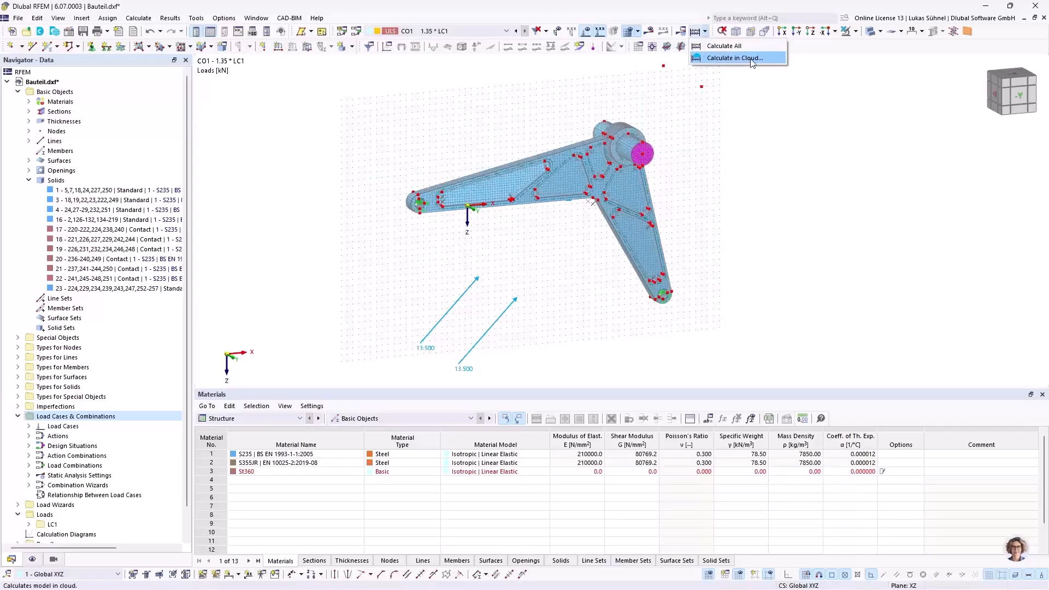
left_click(735, 118)
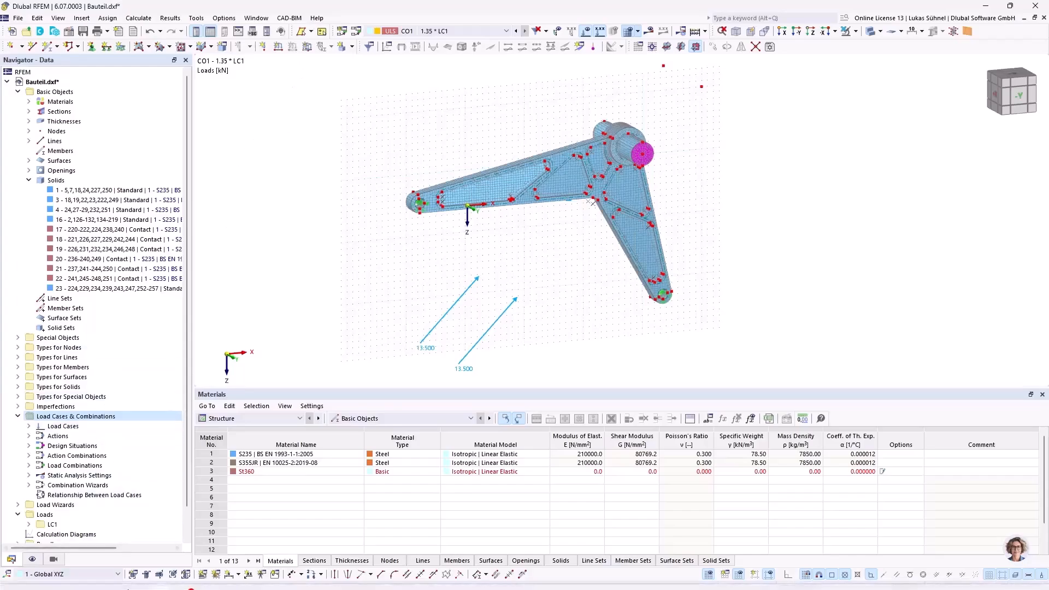
Switch to the already calculated model Versuch_1_elastisch.rf6 in the other RFEM window
mouse_move(163, 577)
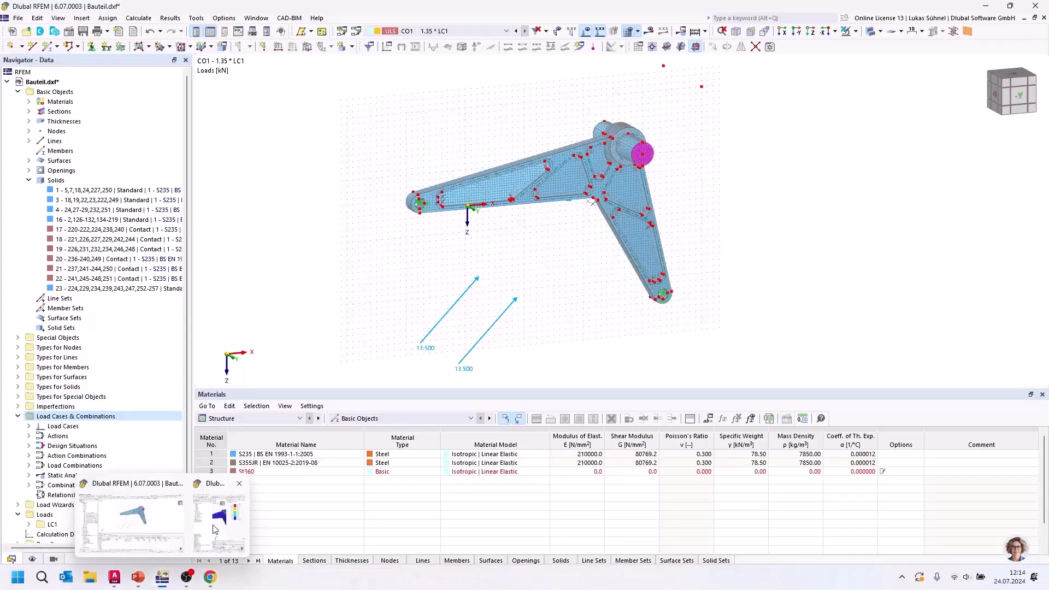
left_click_drag(0, 216, 592, 2)
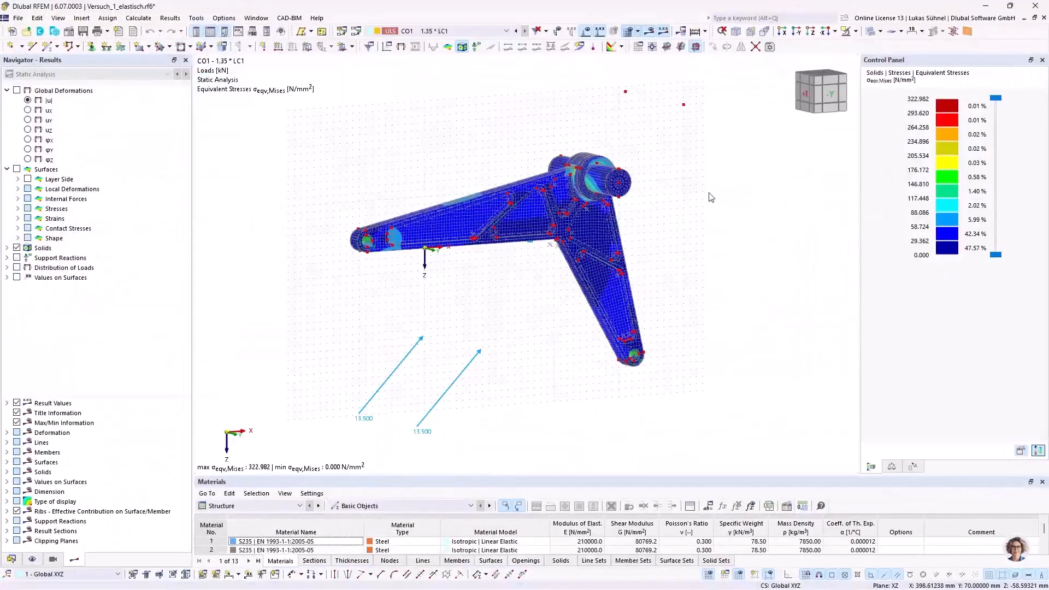
Display the global deformations |u| of the component for load combination CO1 and inspect the displaced pin ends
middle_click_drag(716, 206, 655, 205, "ctrl")
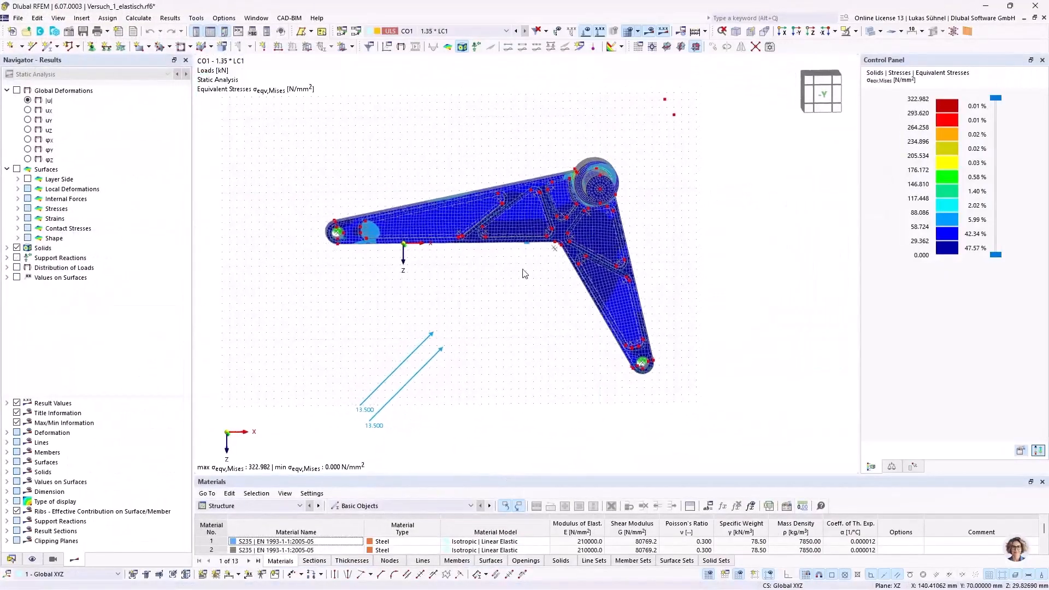
mouse_move(480, 288)
middle_mouse_down("ctrl")
mouse_move(502, 279)
mouse_move(480, 300)
middle_mouse_up("ctrl")
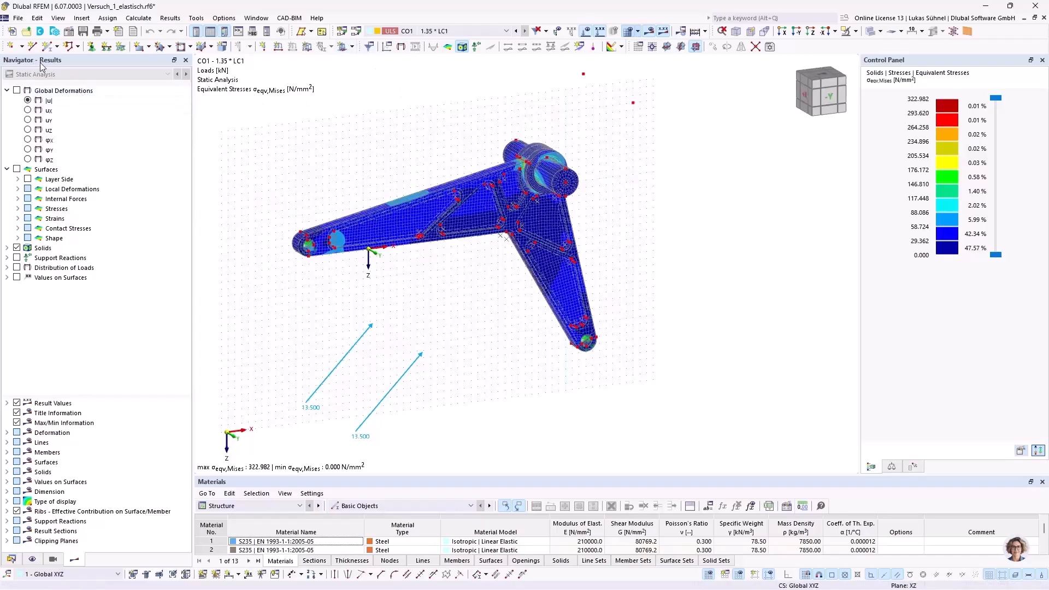
left_click(28, 100)
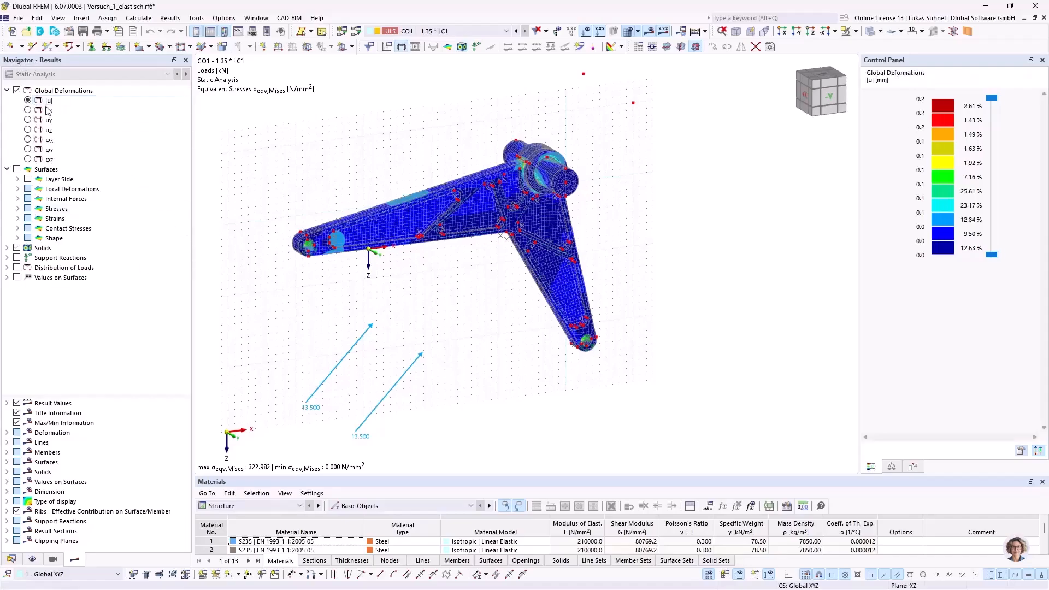
middle_click_drag(346, 158, 324, 145, "ctrl")
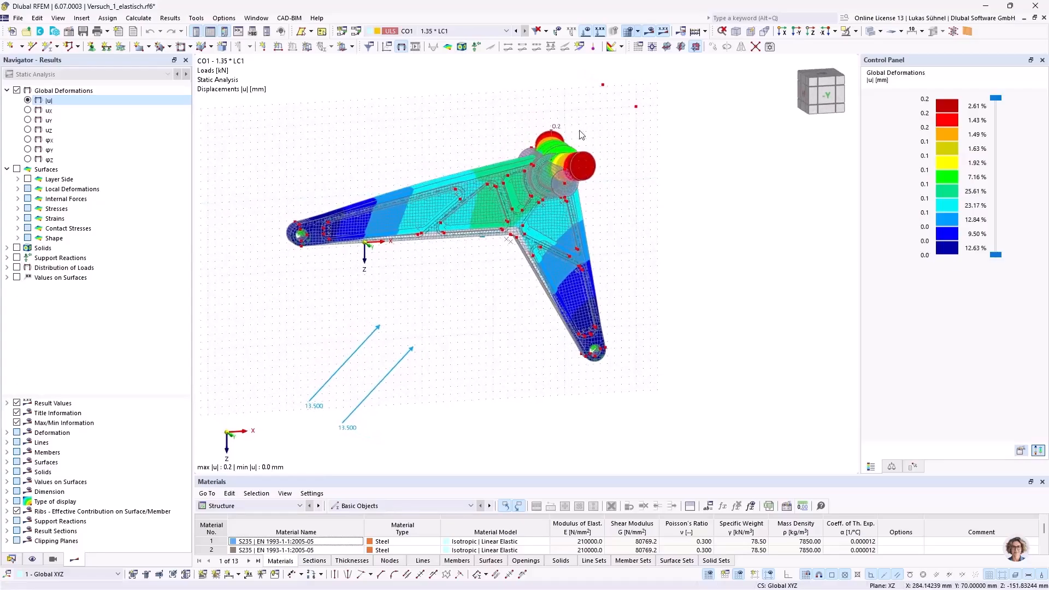
scroll(584, 135, "up", 2)
middle_click_drag(627, 165, 660, 194, "ctrl")
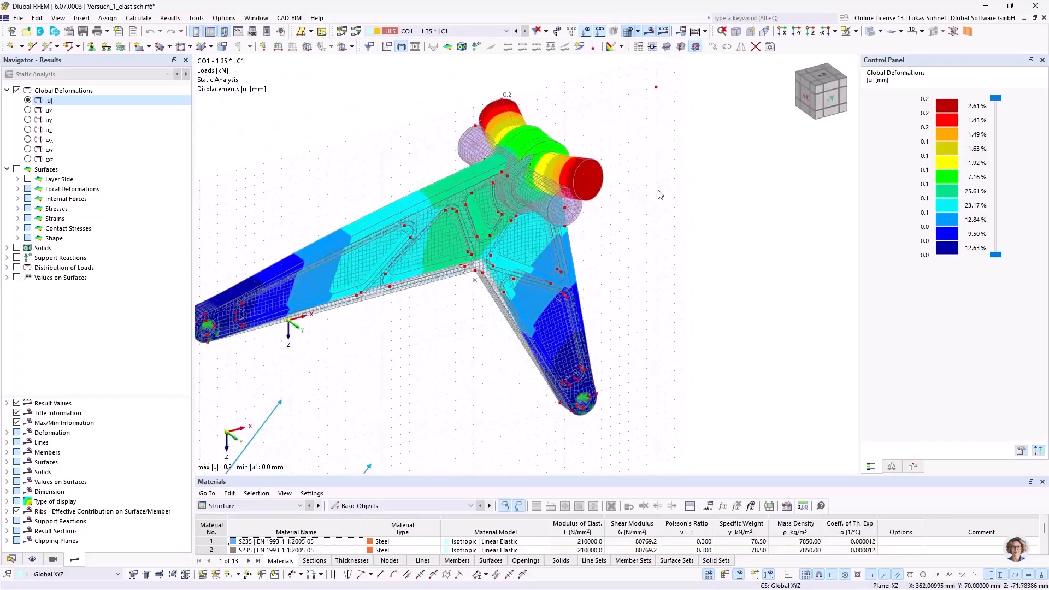
Hide the FE mesh display and inspect the deformation around the pin and the ends of the arms
left_click(33, 559)
scroll(24, 326, "down", 12)
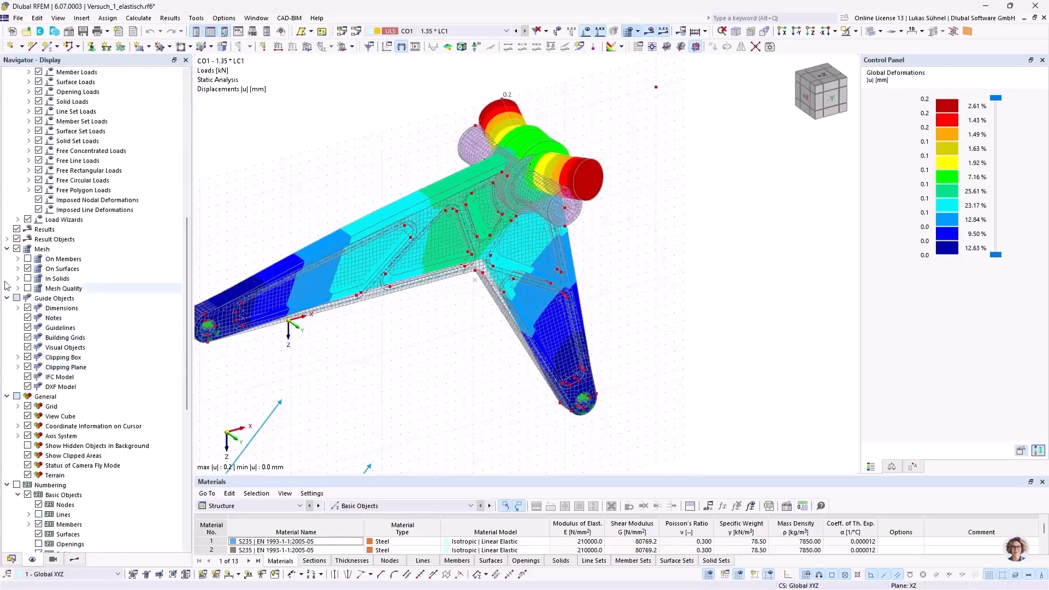
left_click(17, 249)
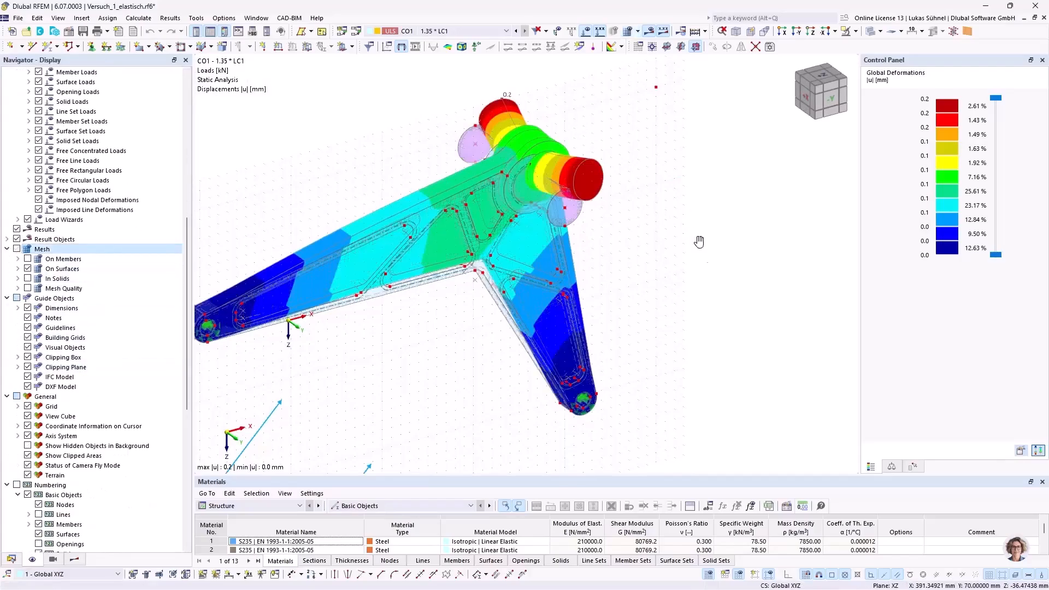
middle_click_drag(656, 214, 628, 231)
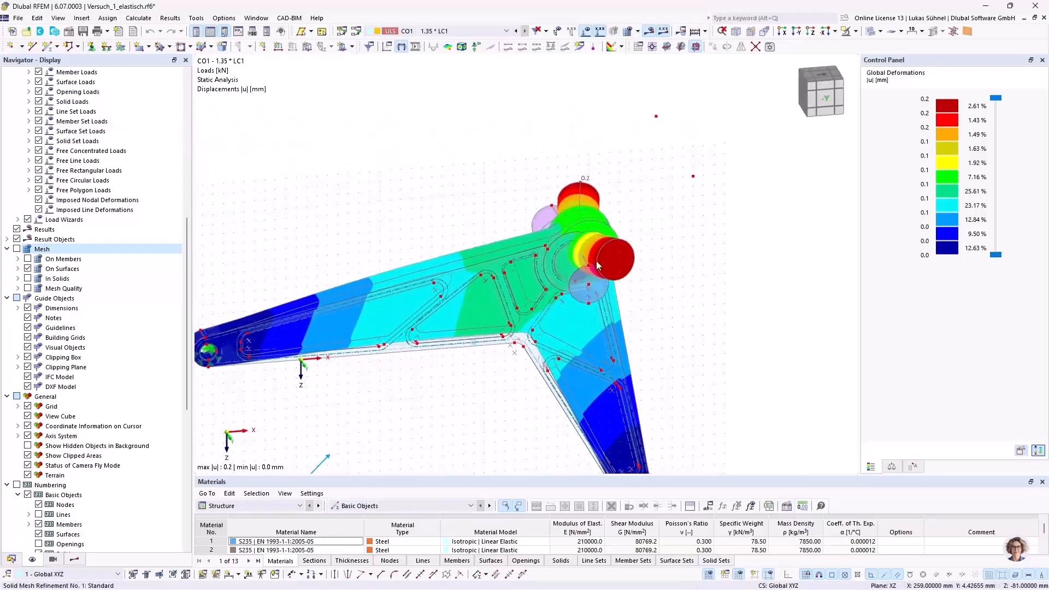
scroll(611, 214, "up", 3)
mouse_move(754, 322)
middle_mouse_down("ctrl")
mouse_move(721, 299)
mouse_move(743, 307)
middle_mouse_up("ctrl")
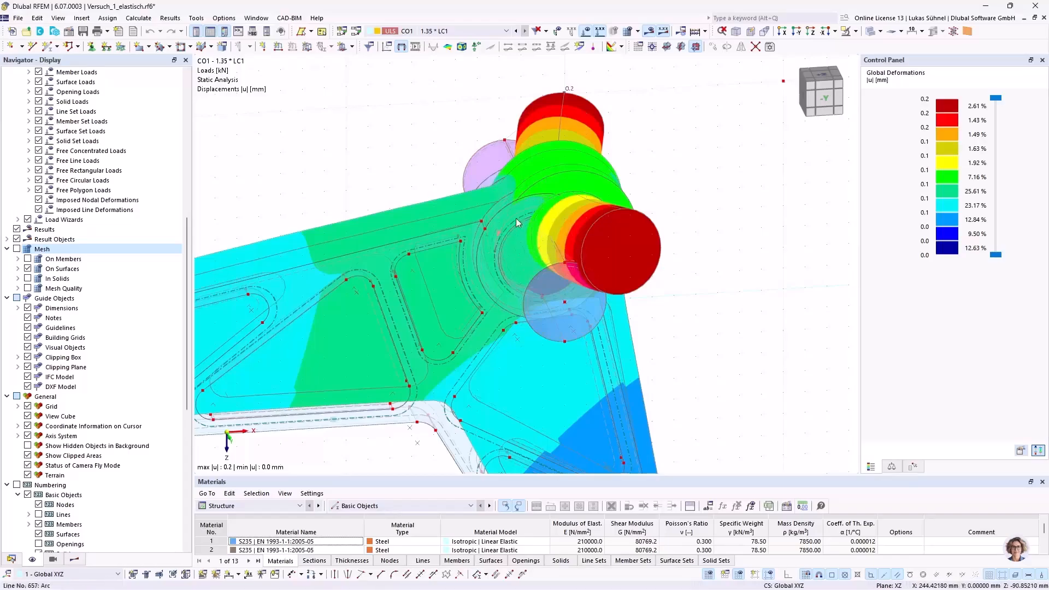
scroll(540, 228, "down", 2)
middle_click_drag(639, 243, 670, 225, "ctrl")
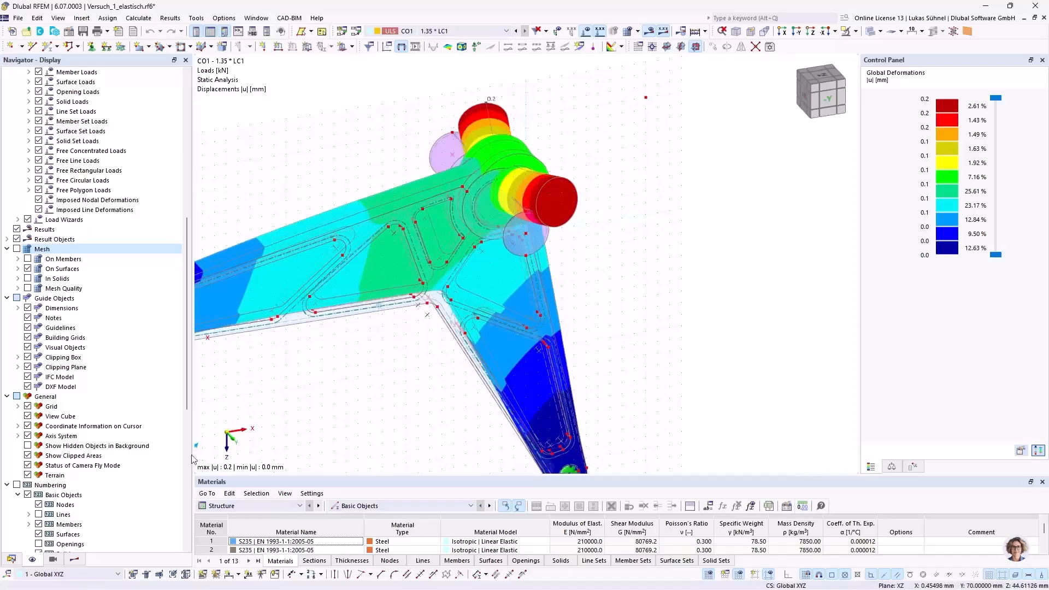
Display the von Mises equivalent stresses of the solids instead of the global deformations
left_click(74, 559)
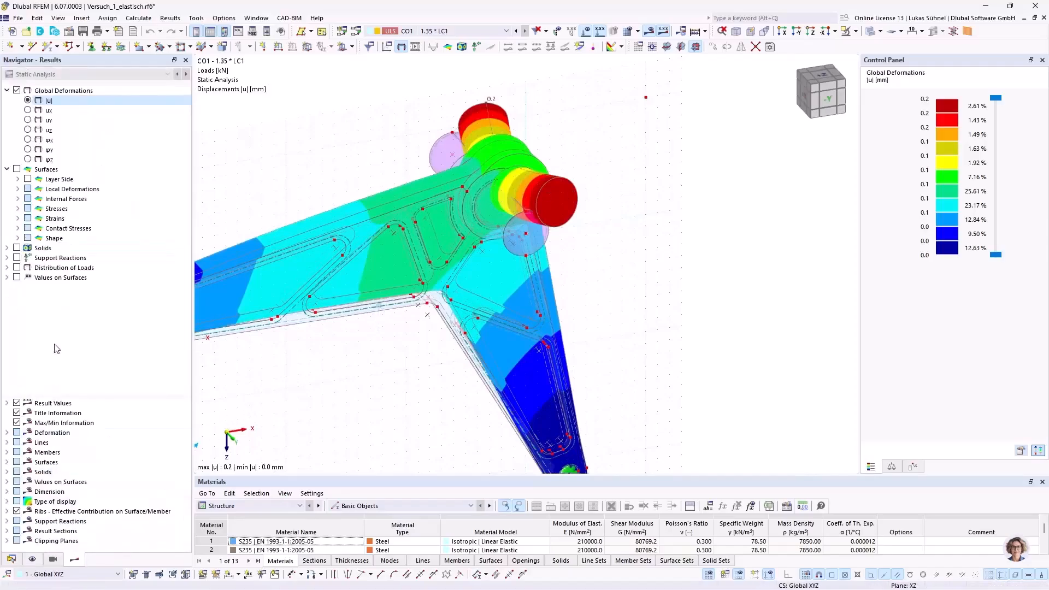
left_click(6, 168)
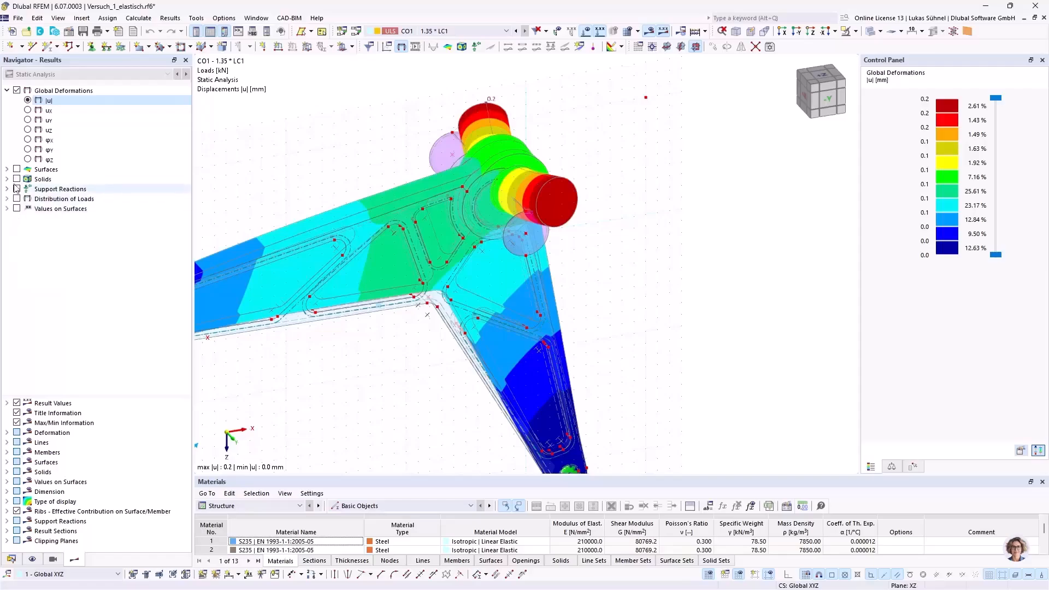
left_click(7, 179)
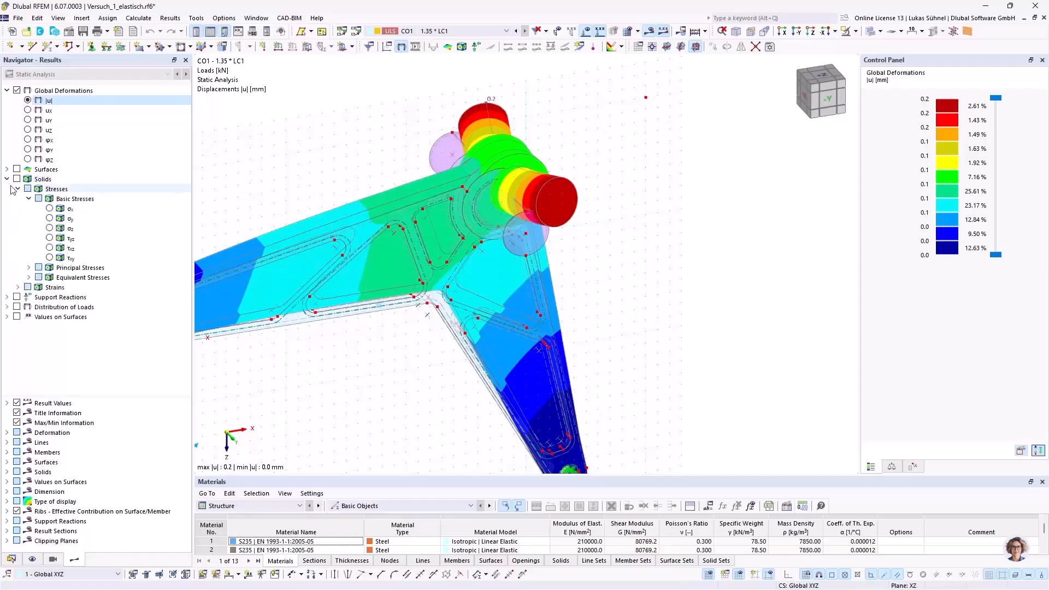
left_click(27, 278)
left_click(50, 288)
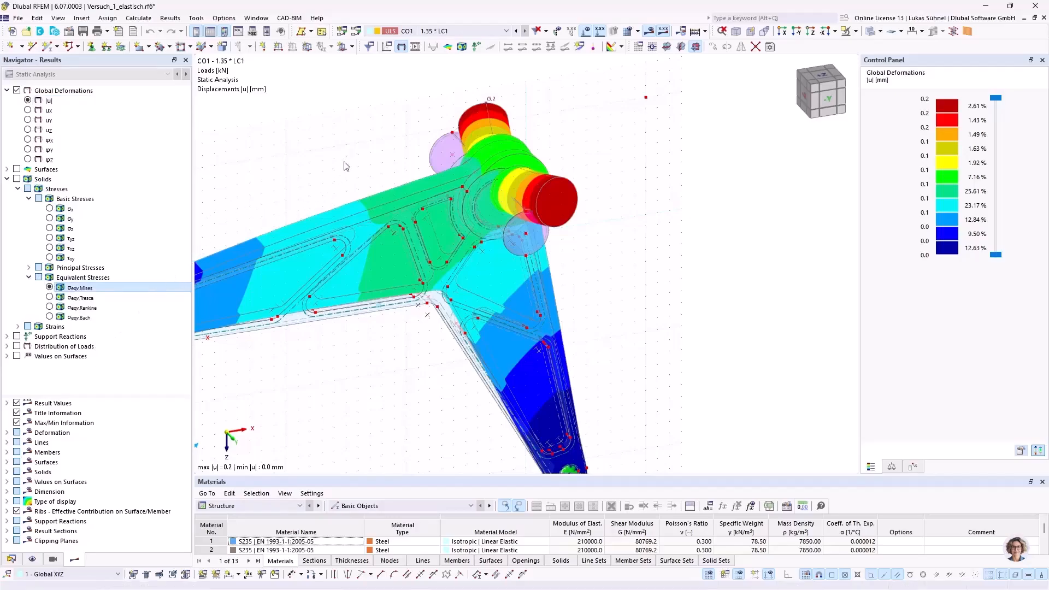
middle_click_drag(385, 146, 493, 142)
Isolate the ring solids 1, 3 and 4 using visibility by selected and related objects
left_click(12, 560)
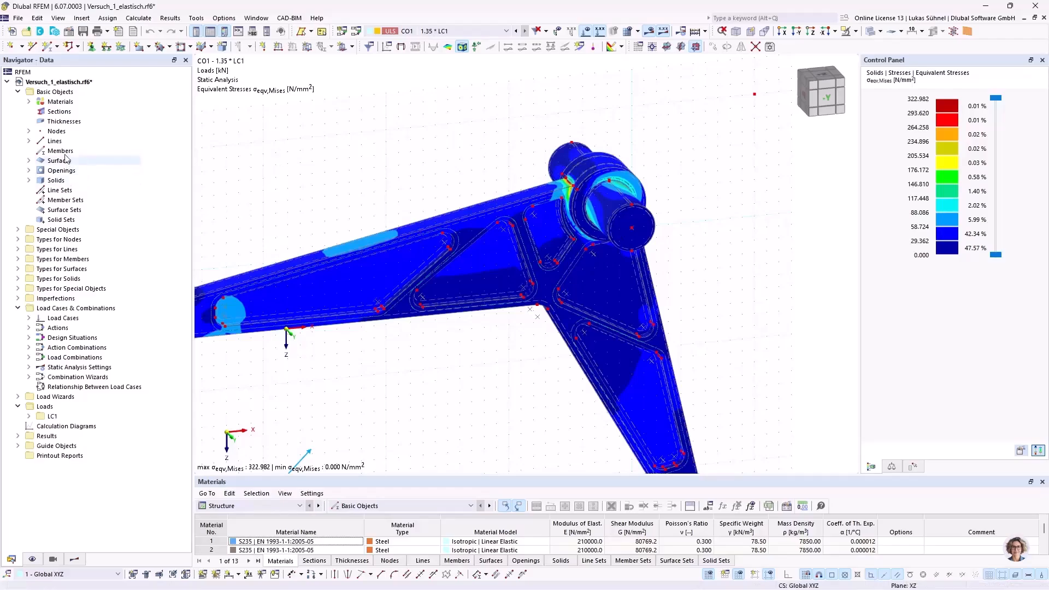
left_click(28, 180)
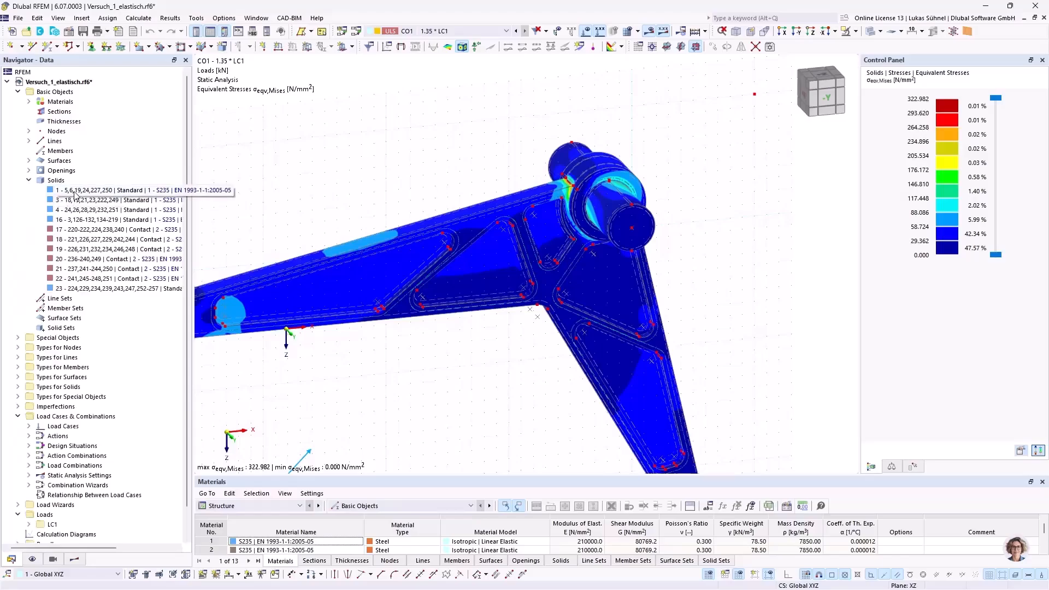
left_click(74, 193)
left_click(68, 213, "shift")
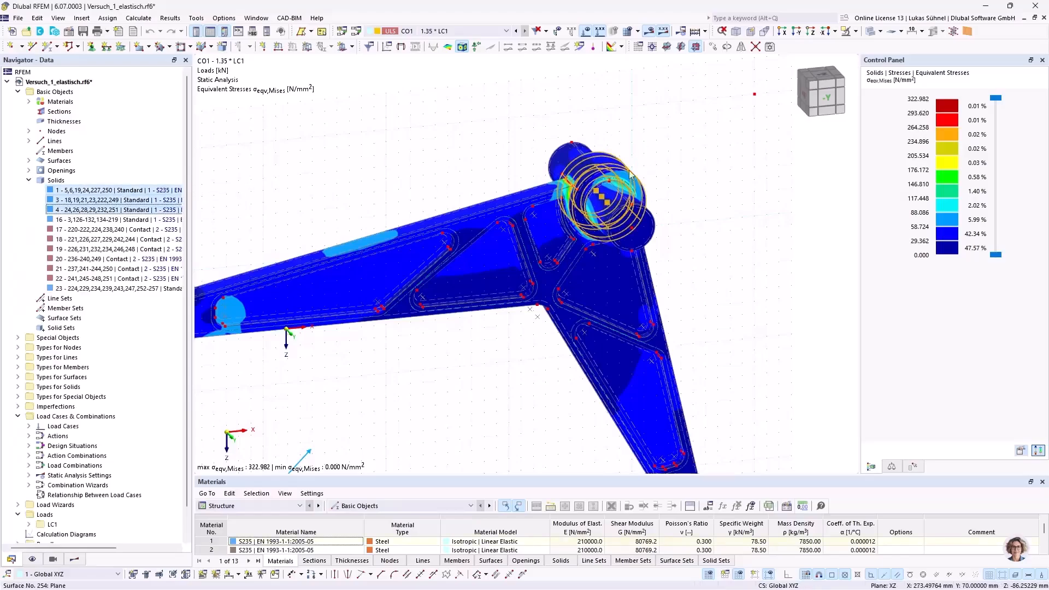
left_click(855, 31)
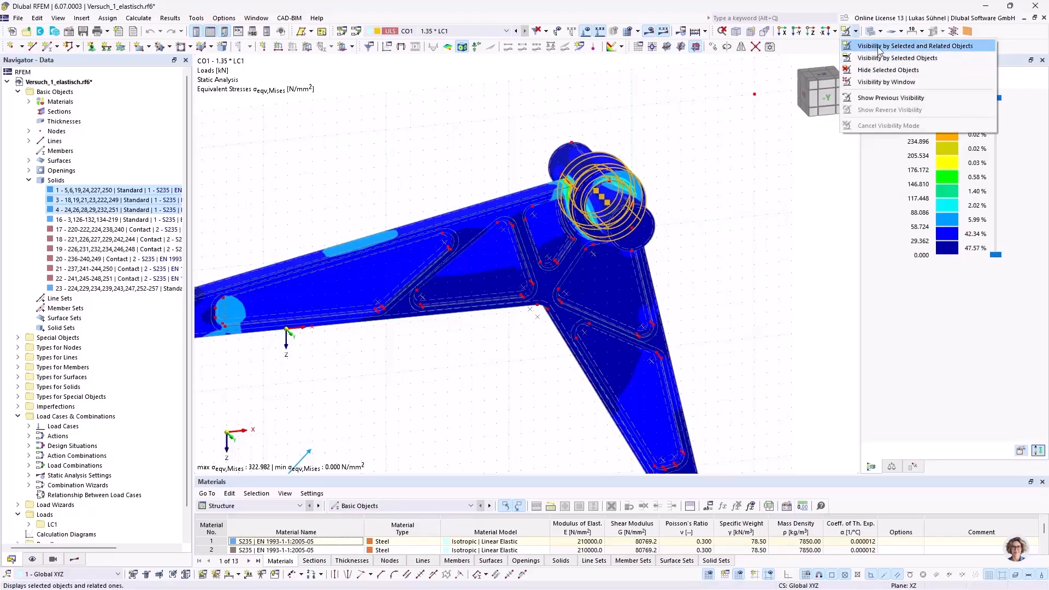
left_click(877, 48)
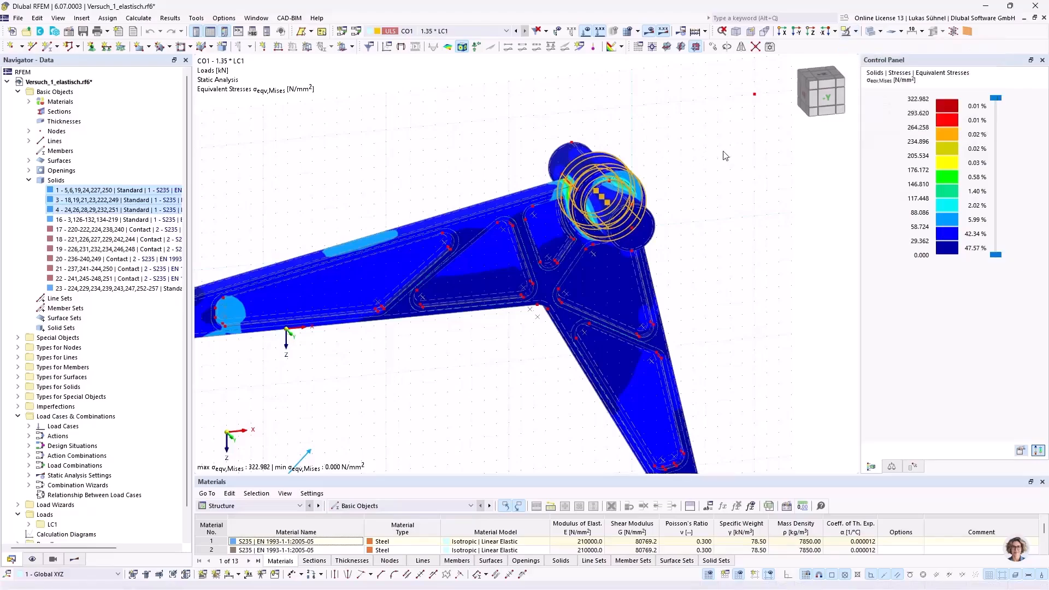
left_click(696, 189)
Examine the von Mises stress distribution on the inner and outer faces of the isolated ring solids
scroll(677, 206, "up", 4)
middle_click_drag(637, 209, 645, 185, "ctrl")
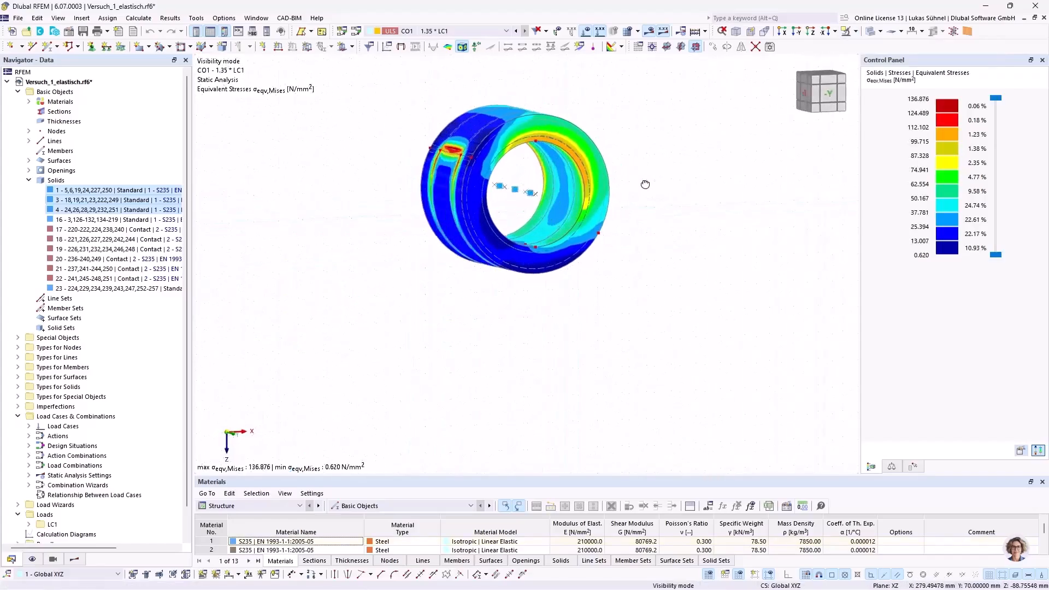
scroll(555, 155, "up", 3)
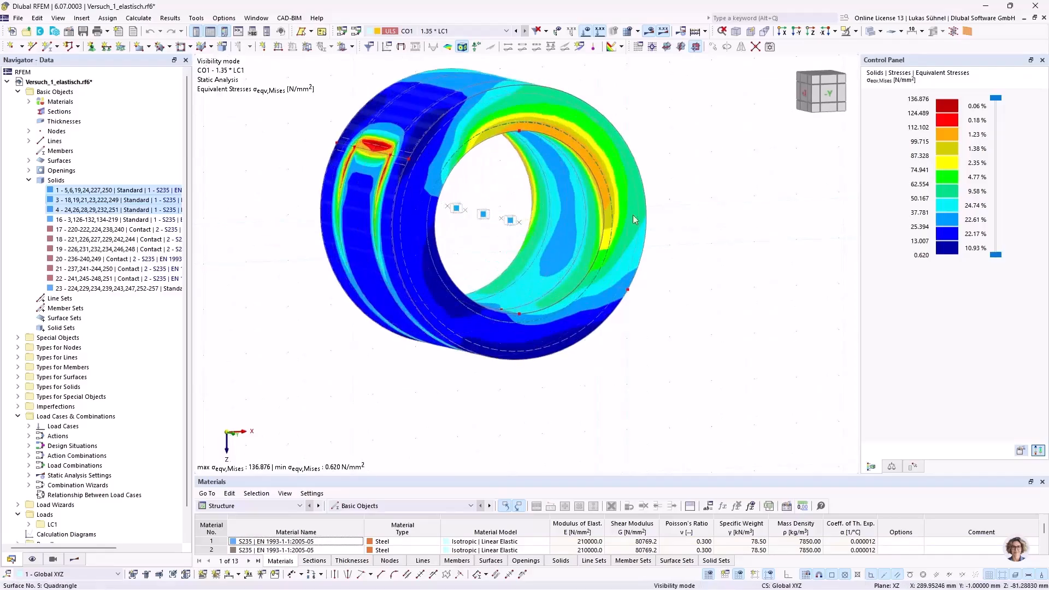
middle_click_drag(699, 184, 657, 187, "ctrl")
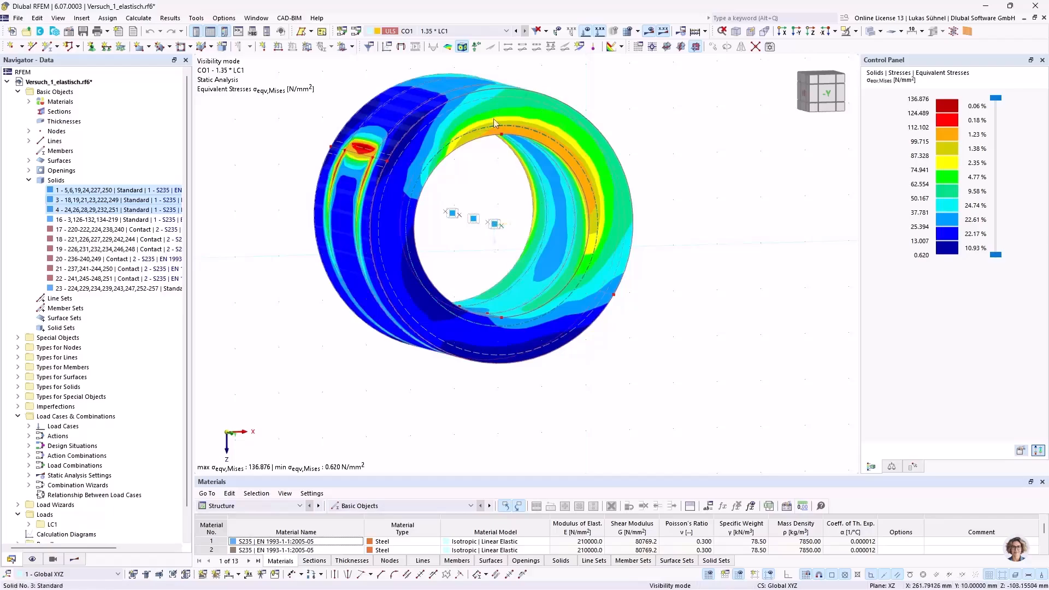
scroll(569, 162, "down", 2)
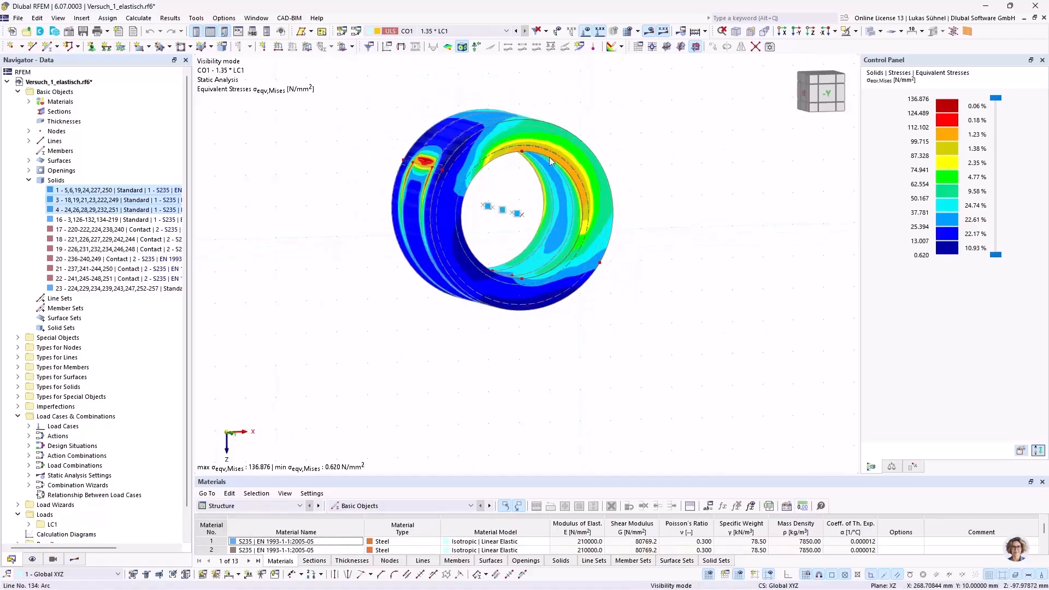
scroll(539, 180, "up", 3)
middle_click_drag(538, 181, 416, 253, "ctrl")
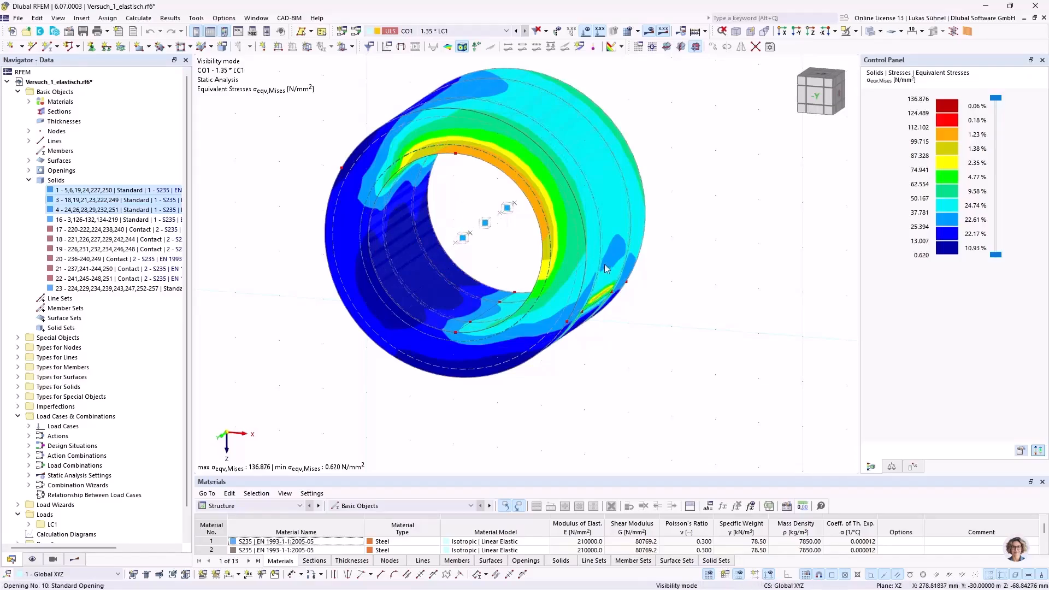
scroll(607, 266, "down", 2)
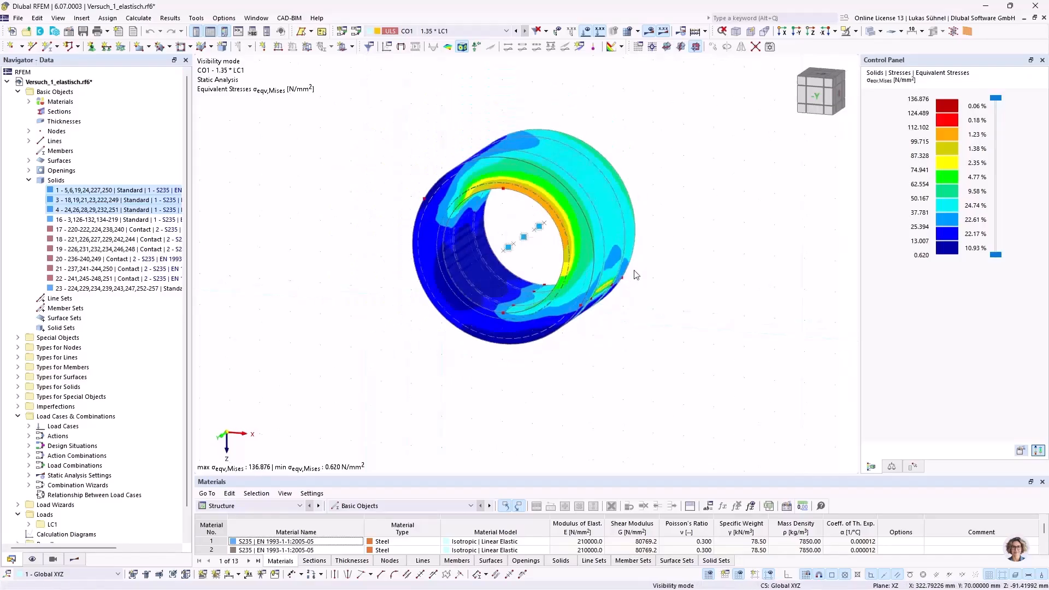
Cancel the visibility mode to show the complete component with its equivalent stresses again
left_click(857, 34)
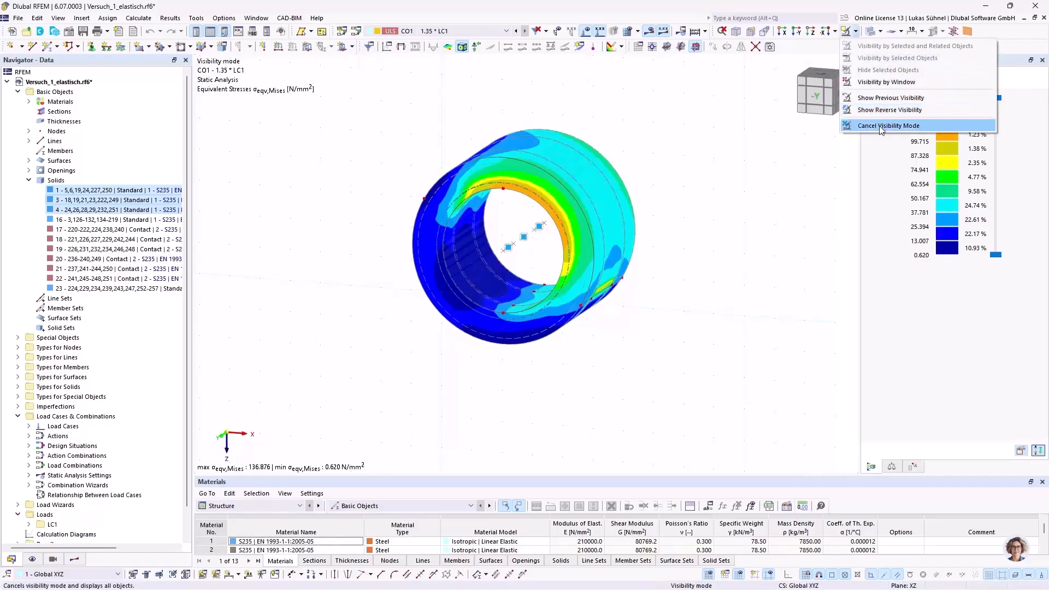
left_click(879, 125)
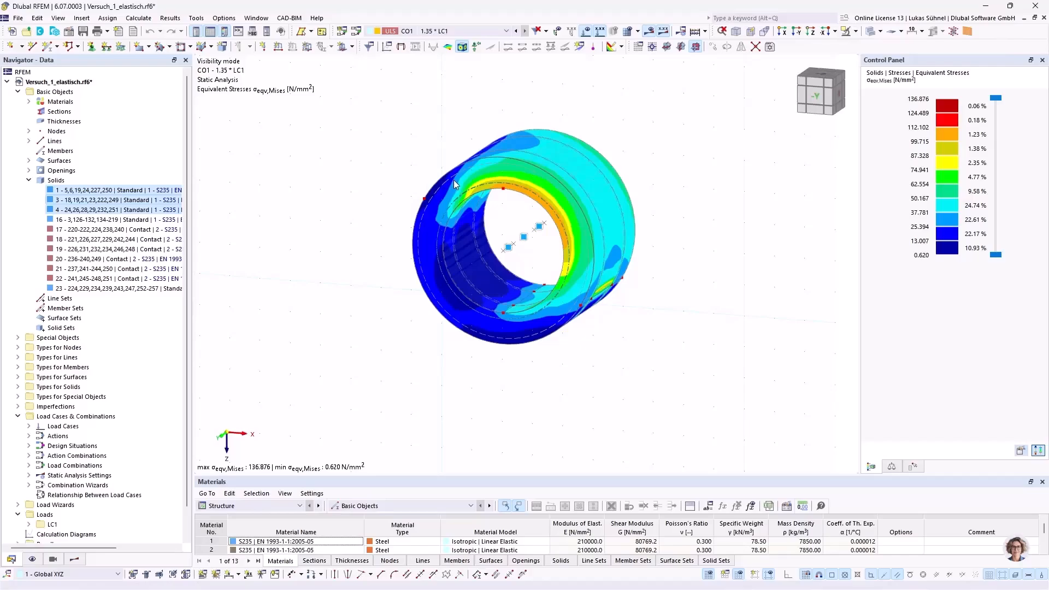
scroll(663, 196, "down", 3)
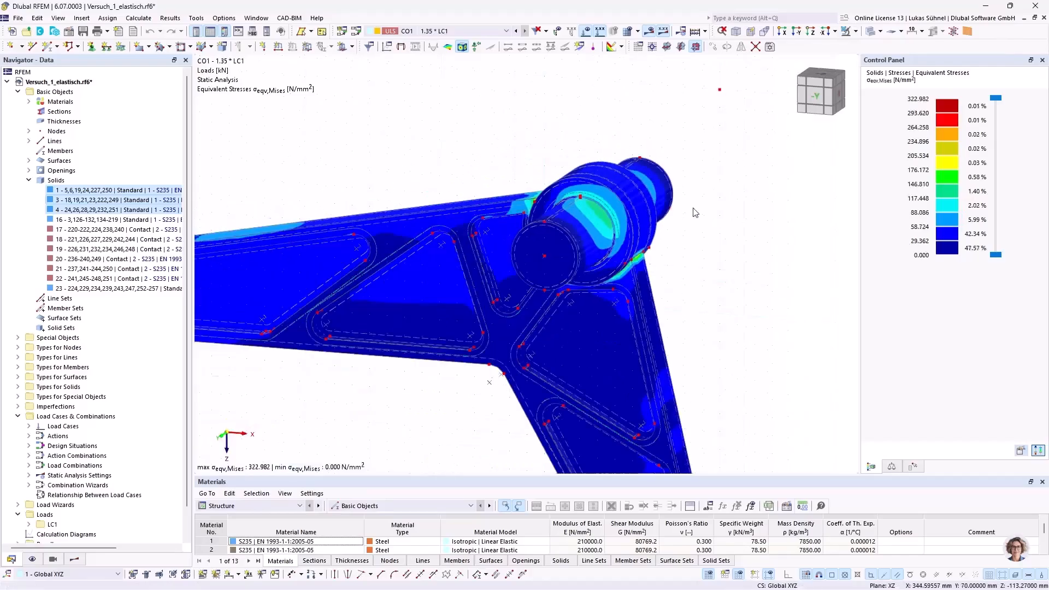
scroll(665, 216, "up", 3)
middle_click_drag(665, 219, 601, 241, "ctrl")
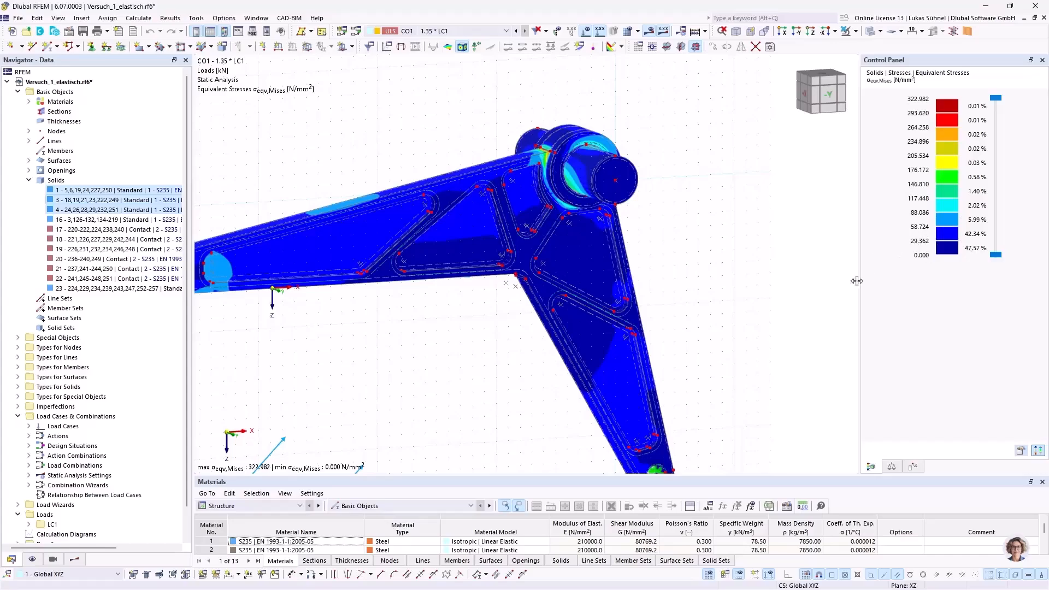
Examine the von Mises stress concentration where the long arm's upper edge meets the ring around the pin
scroll(317, 222, "up", 3)
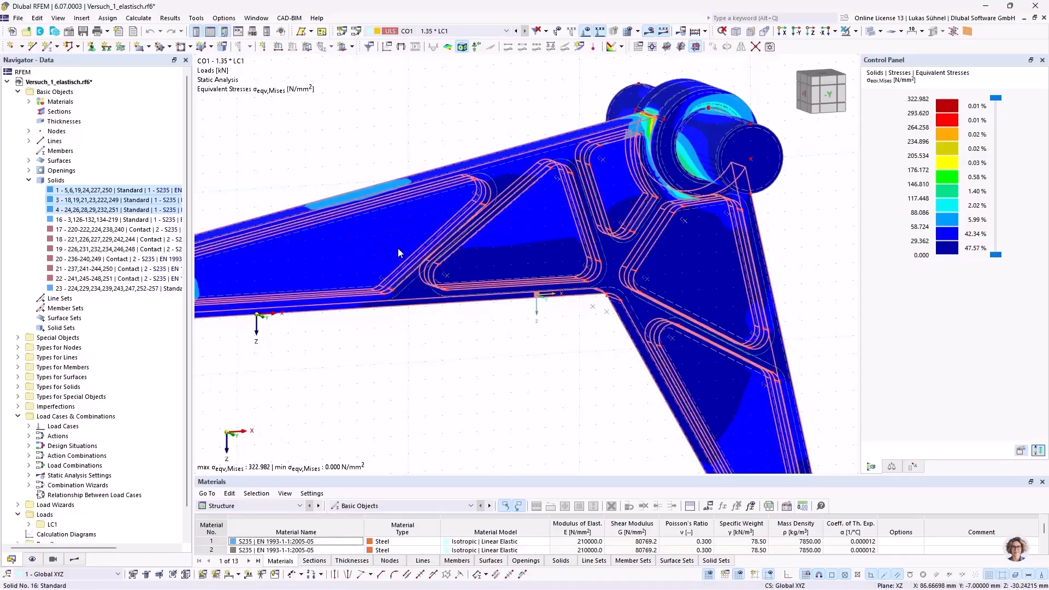
middle_click_drag(452, 201, 464, 124, "ctrl")
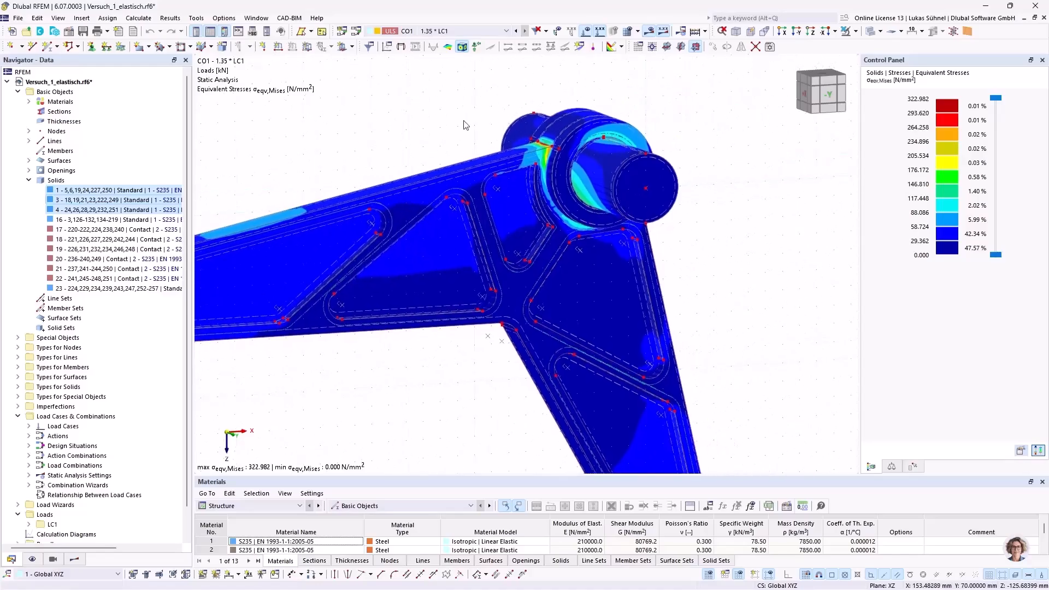
scroll(530, 147, "up", 5)
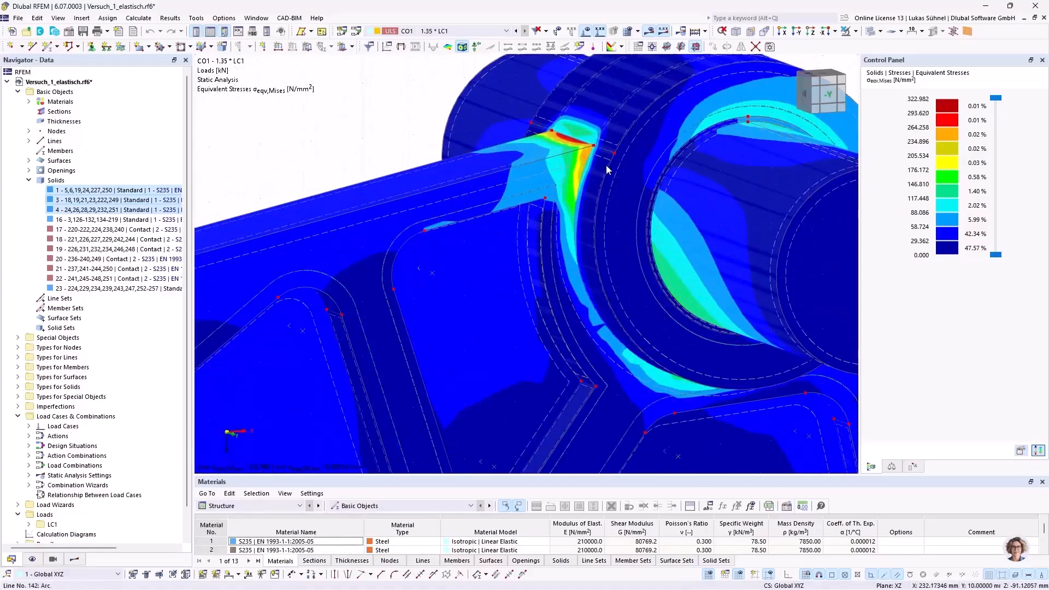
scroll(607, 172, "down", 3)
middle_click_drag(546, 158, 474, 146)
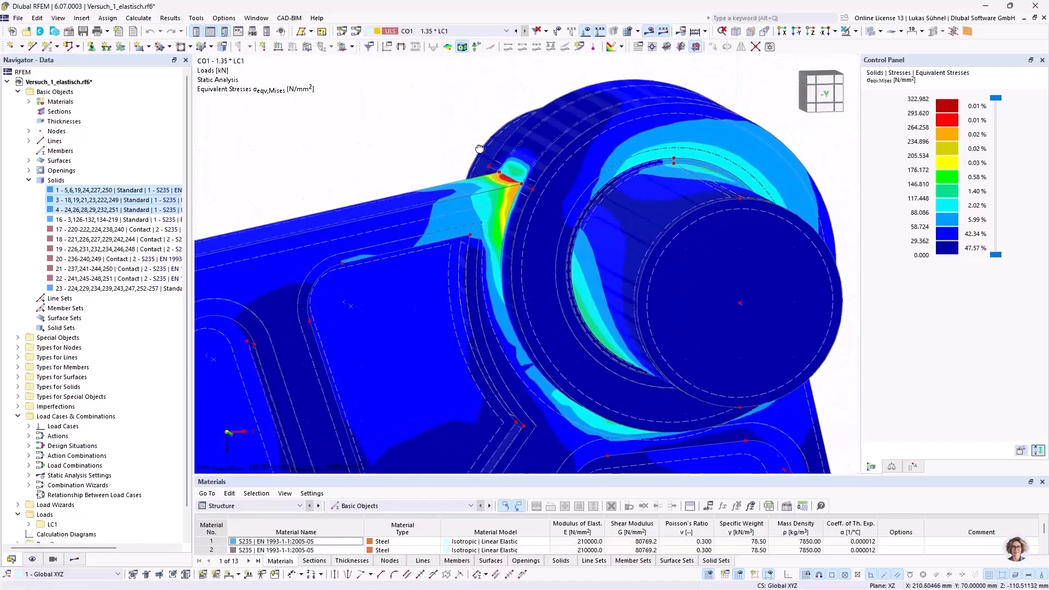
scroll(477, 164, "up", 4)
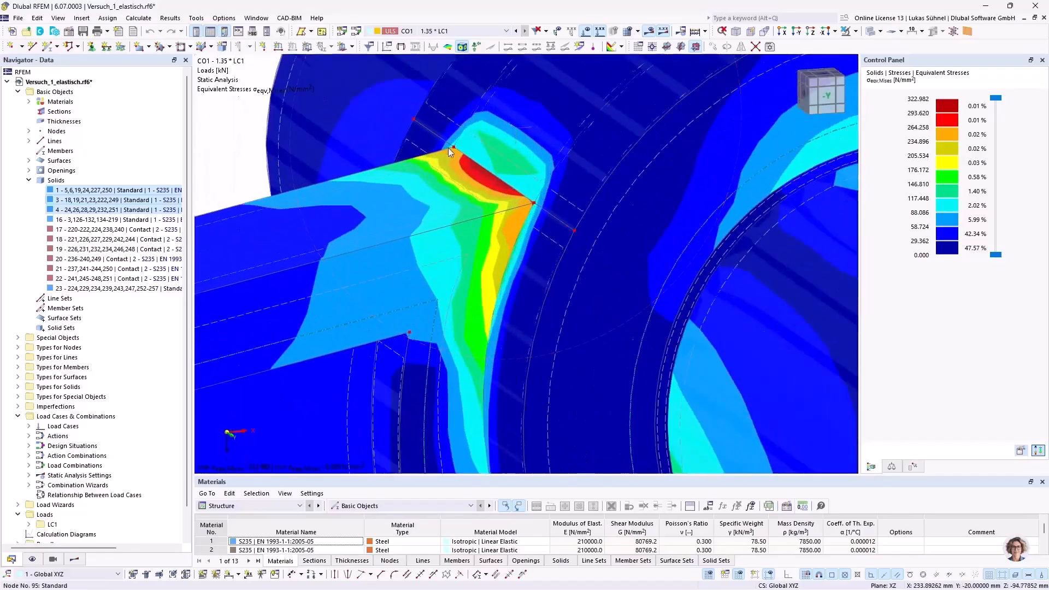
scroll(509, 194, "down", 4)
middle_click_drag(571, 220, 523, 202, "ctrl")
scroll(557, 215, "down", 2)
scroll(415, 257, "down", 4)
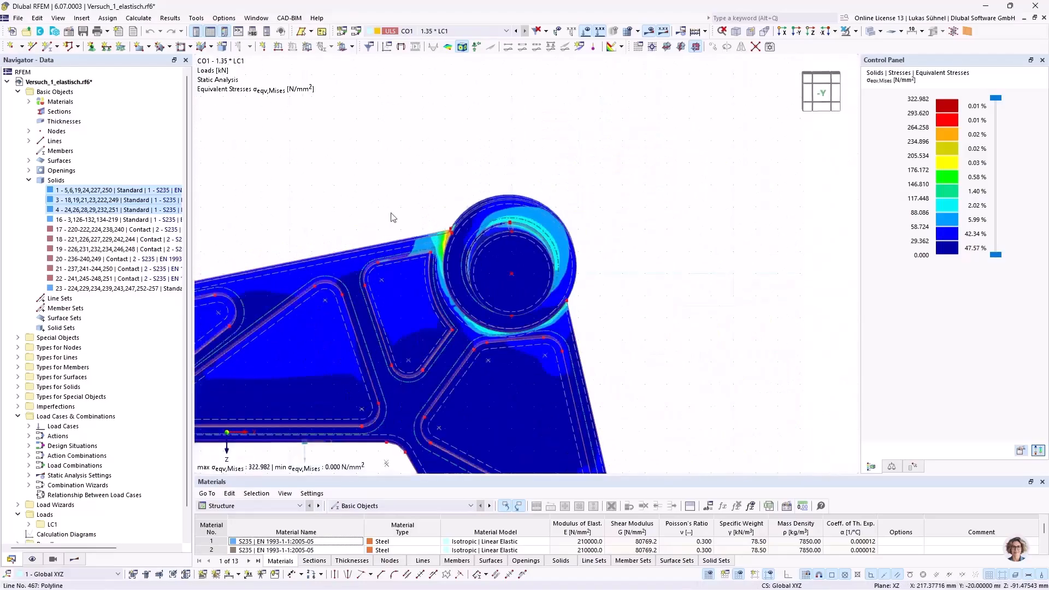
Inspect the peak stresses at the sharp corner between the arm's top face and the ring from oblique and frontal views
scroll(385, 197, "up", 4)
middle_click_drag(382, 188, 403, 199, "ctrl")
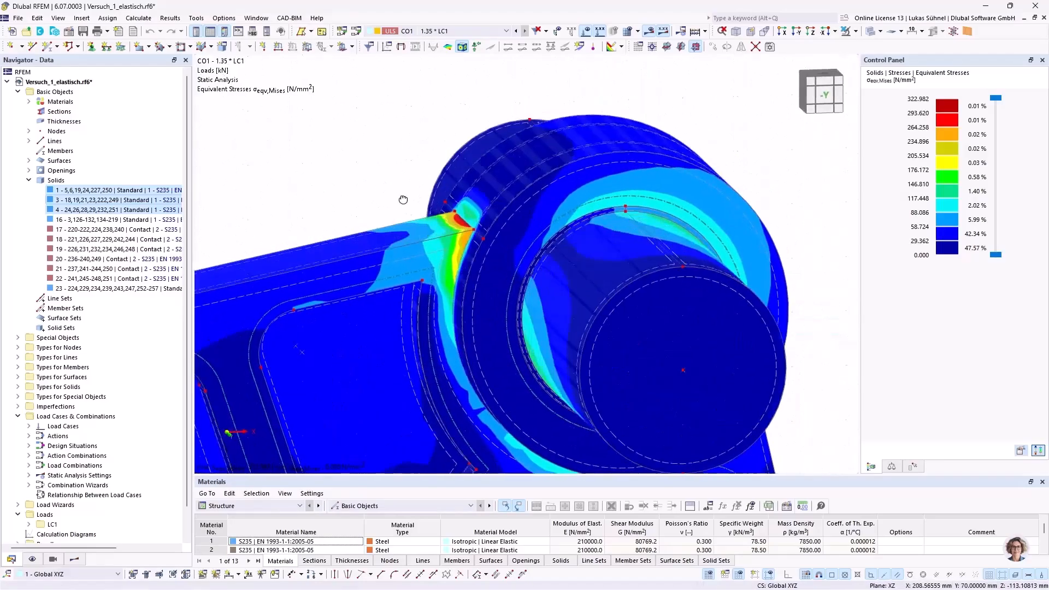
scroll(430, 197, "up", 2)
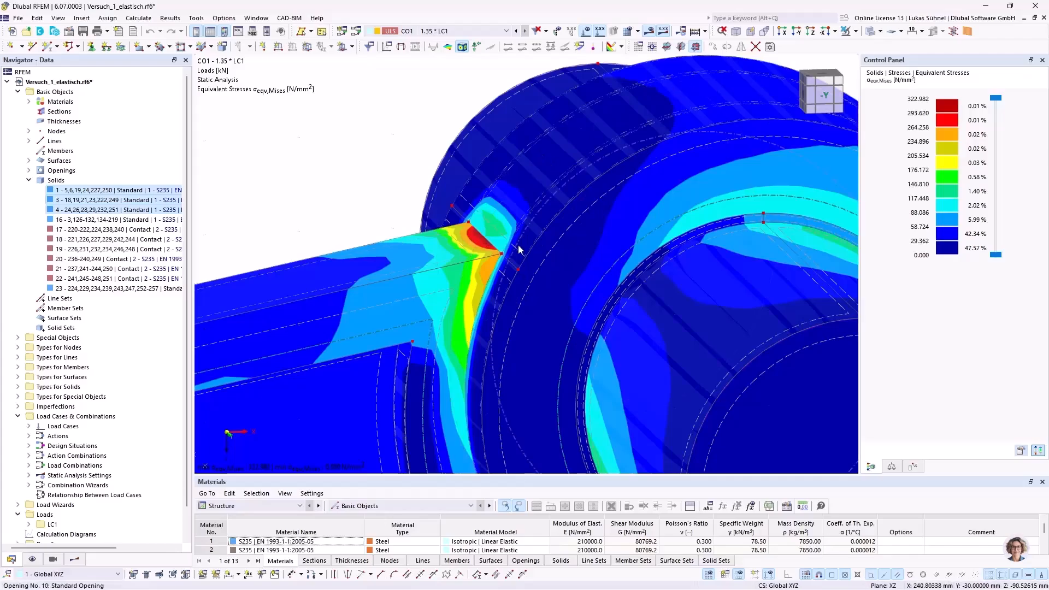
middle_click_drag(488, 230, 465, 206, "ctrl")
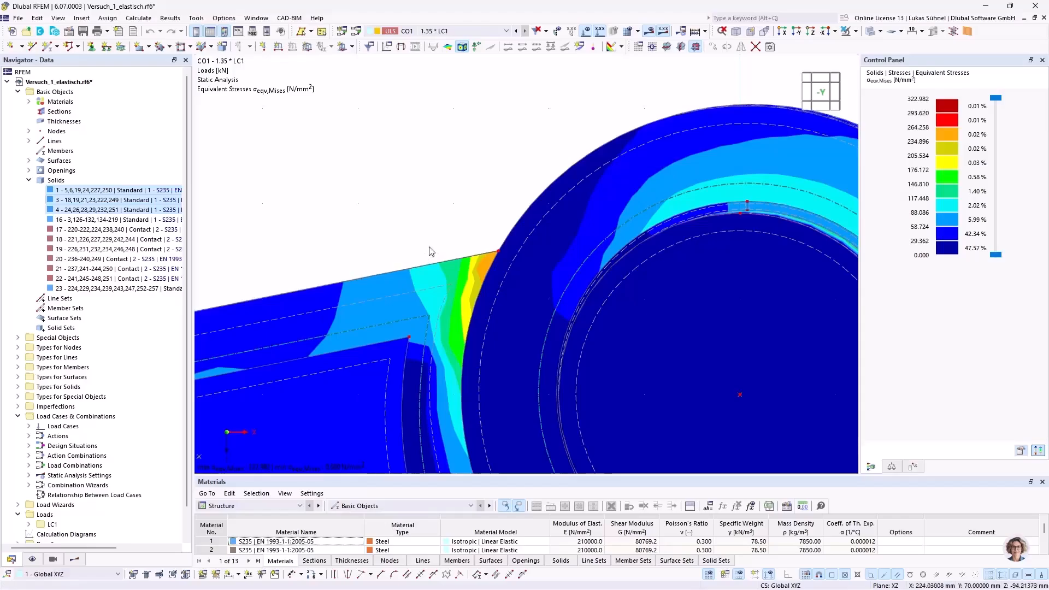
scroll(485, 174, "down", 3)
middle_click_drag(377, 145, 408, 164, "ctrl")
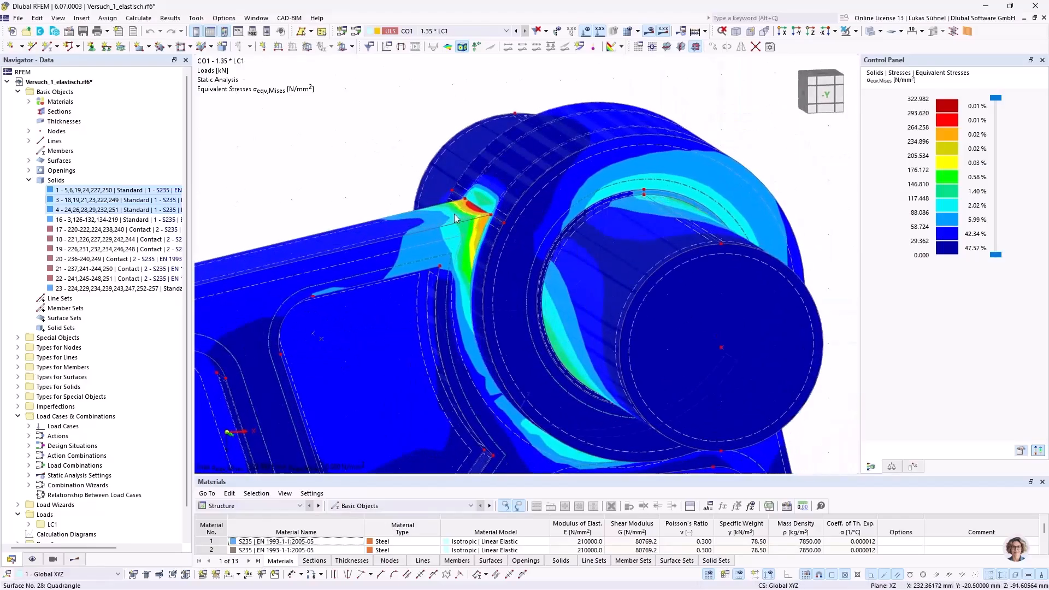
scroll(452, 210, "down", 2)
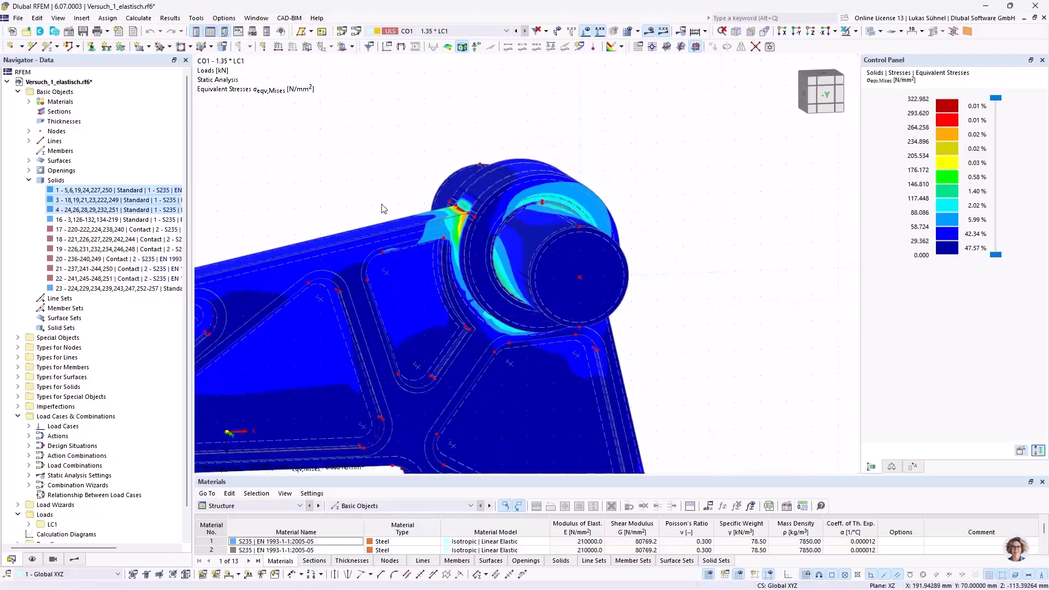
middle_click_drag(382, 207, 435, 116)
scroll(435, 116, "down", 2)
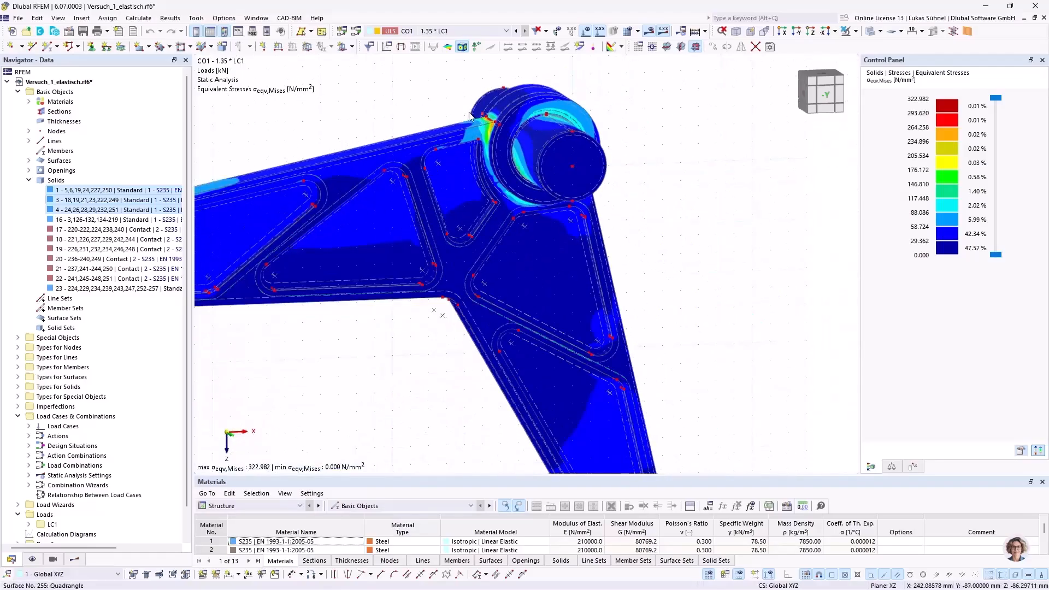
scroll(485, 112, "up", 5)
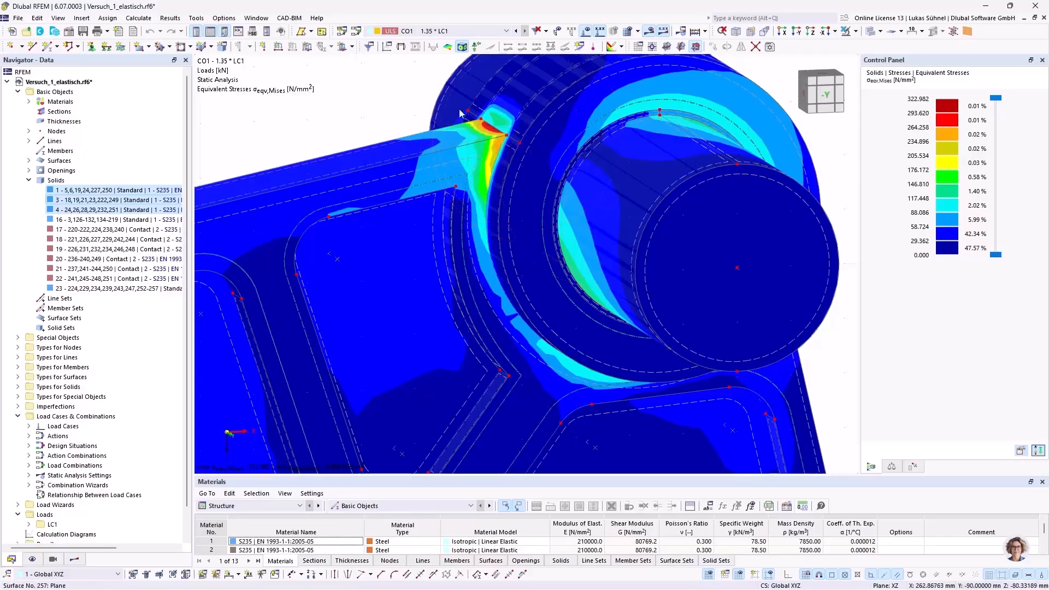
scroll(518, 101, "down", 3)
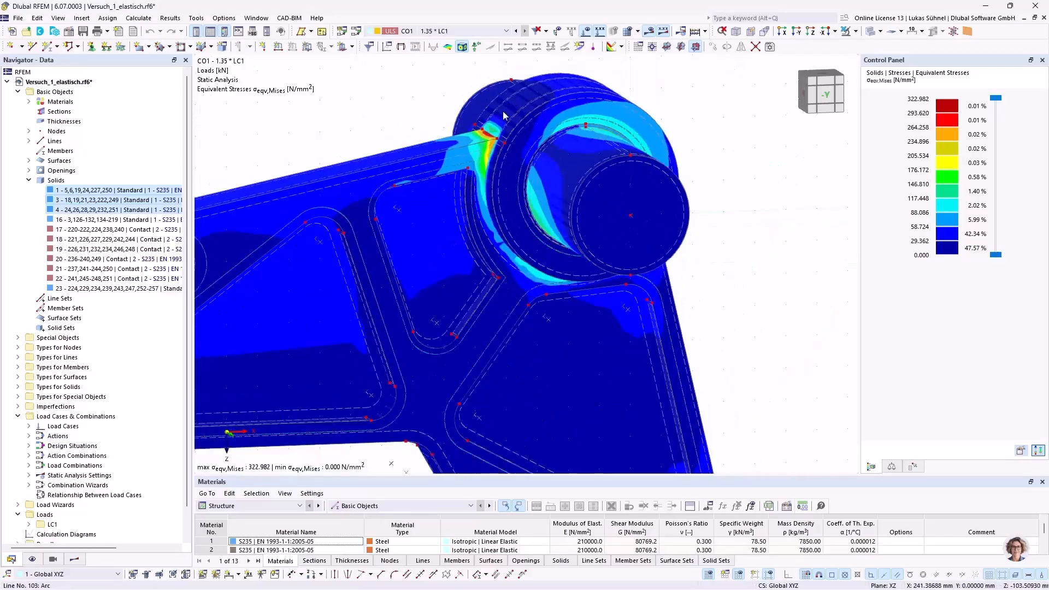
Review the von Mises stresses over the whole component alongside the available solid result types, and enlarge the table area
middle_click_drag(785, 297, 749, 264, "ctrl")
middle_click_drag(421, 288, 485, 304, "ctrl")
middle_click_drag(413, 312, 495, 199)
scroll(494, 201, "down", 3)
middle_click_drag(450, 326, 454, 336, "ctrl")
scroll(435, 346, "down", 1)
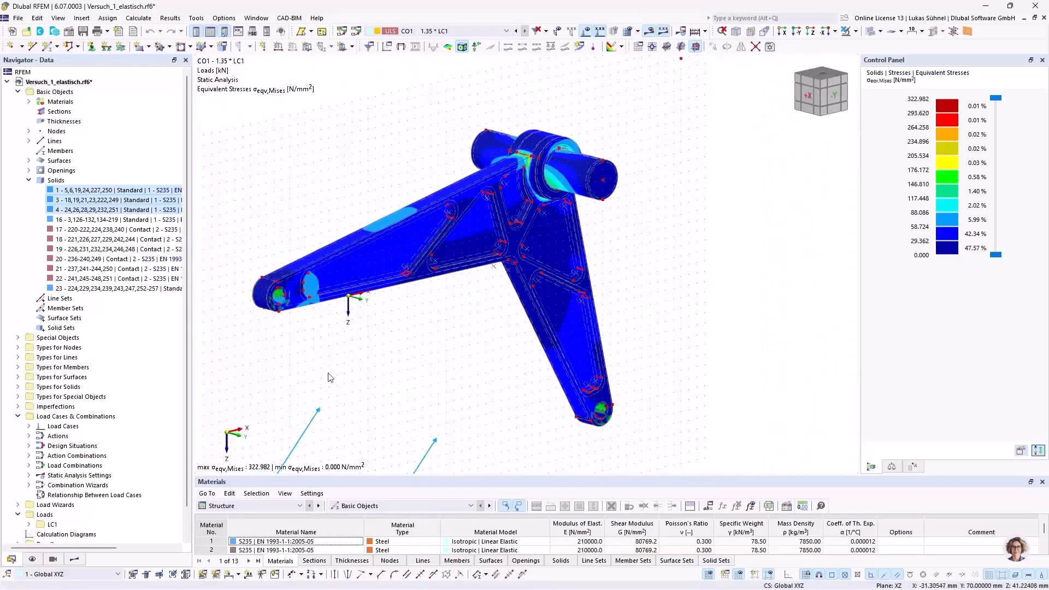
left_click(74, 559)
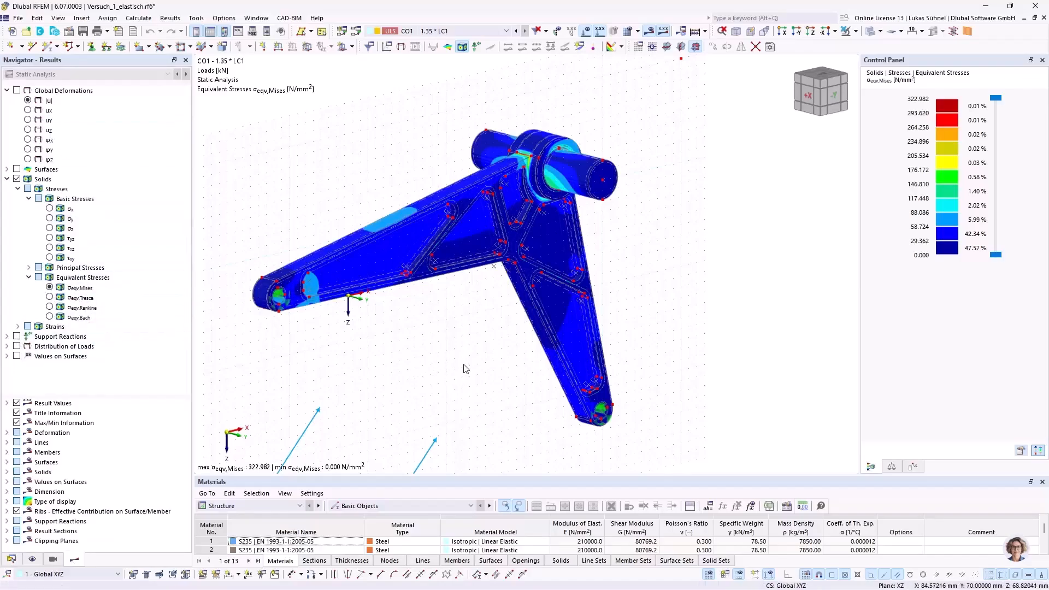
middle_click_drag(425, 336, 450, 348)
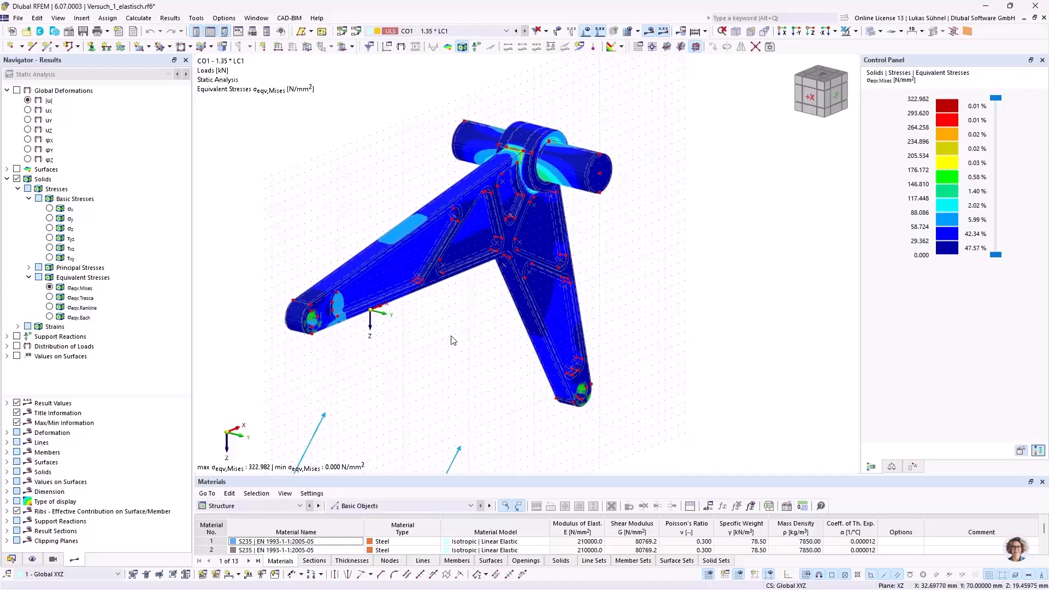
left_click_drag(474, 475, 476, 407)
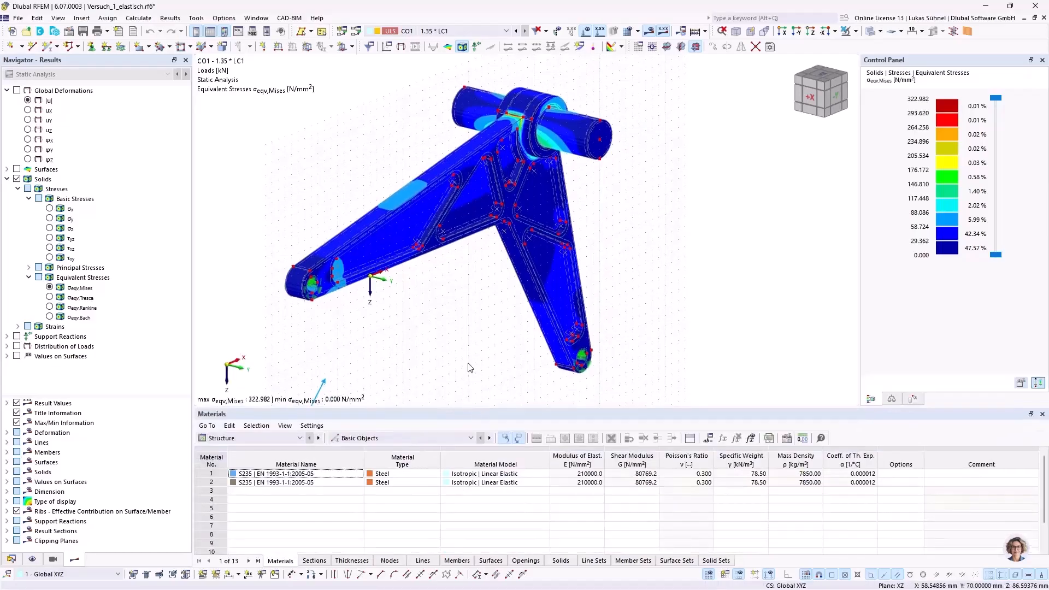
middle_click_drag(469, 367, 449, 350)
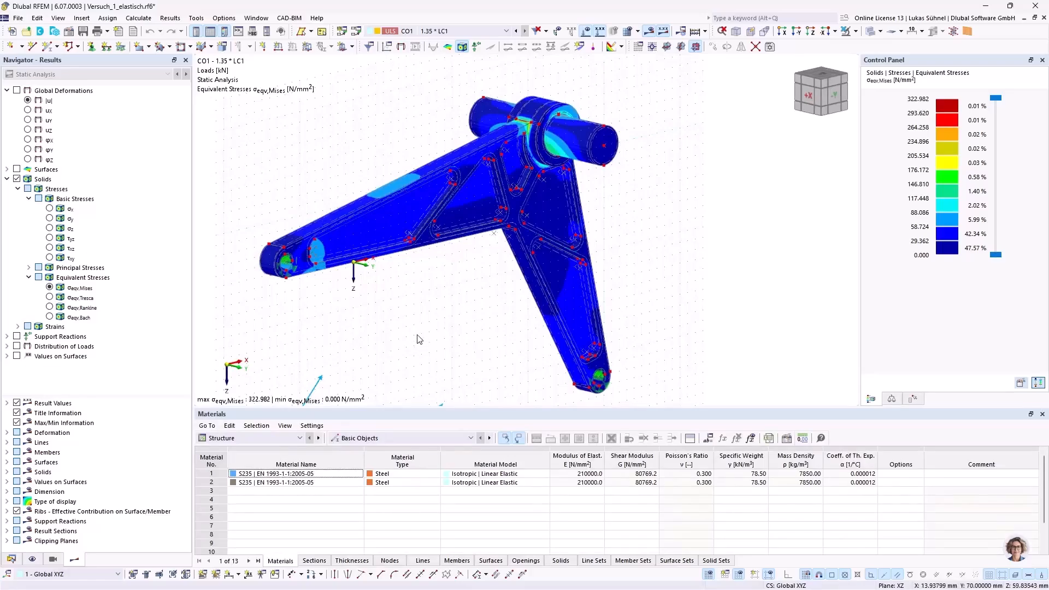
Activate the Stress-Strain Analysis add-on in the model's base data
left_click(11, 558)
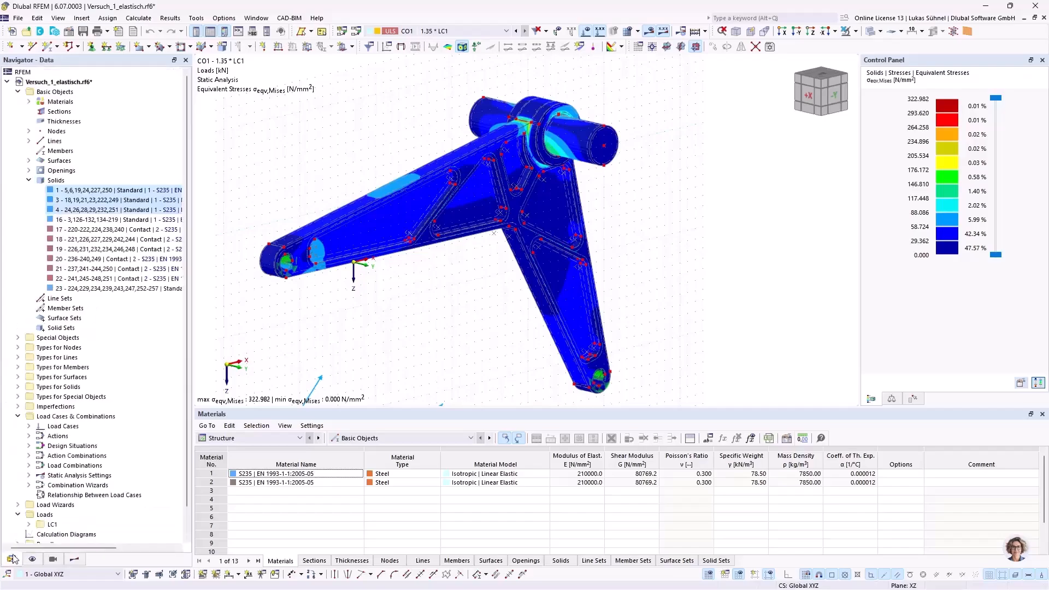
right_click(77, 86)
left_click(215, 230)
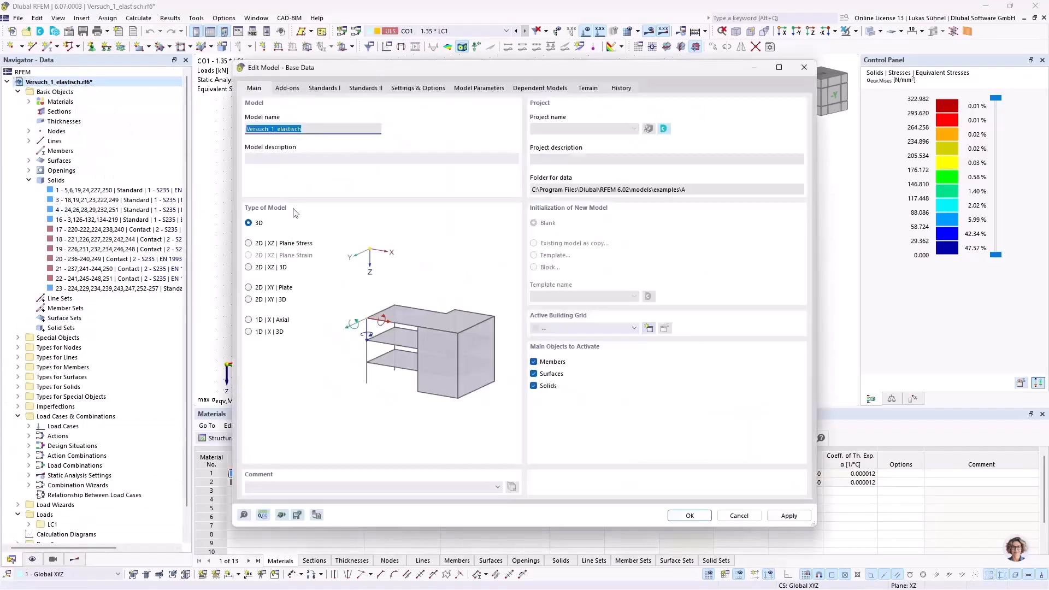
left_click(288, 89)
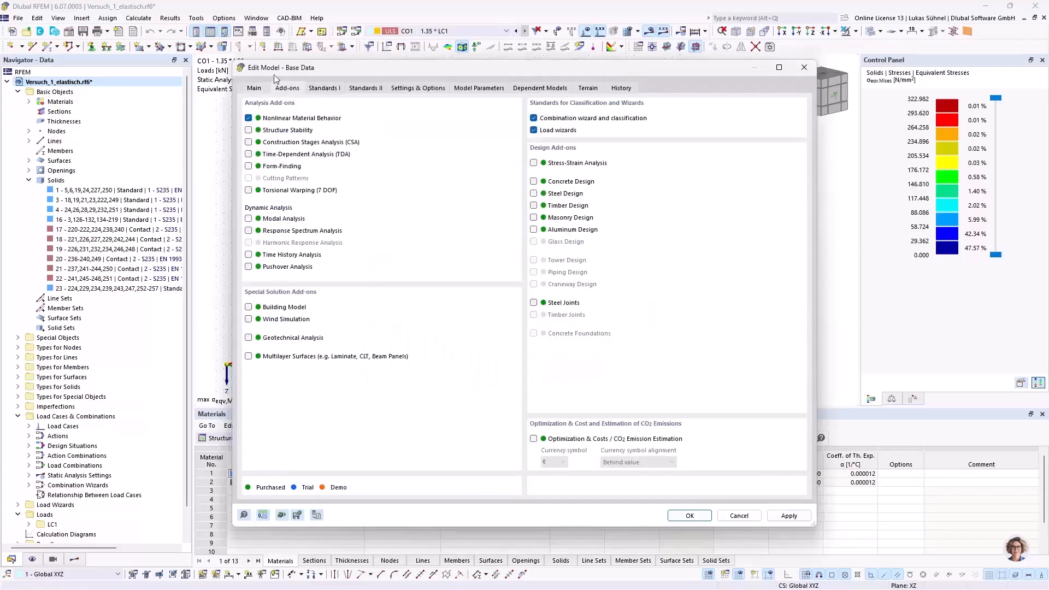
left_click(554, 165)
left_click(689, 515)
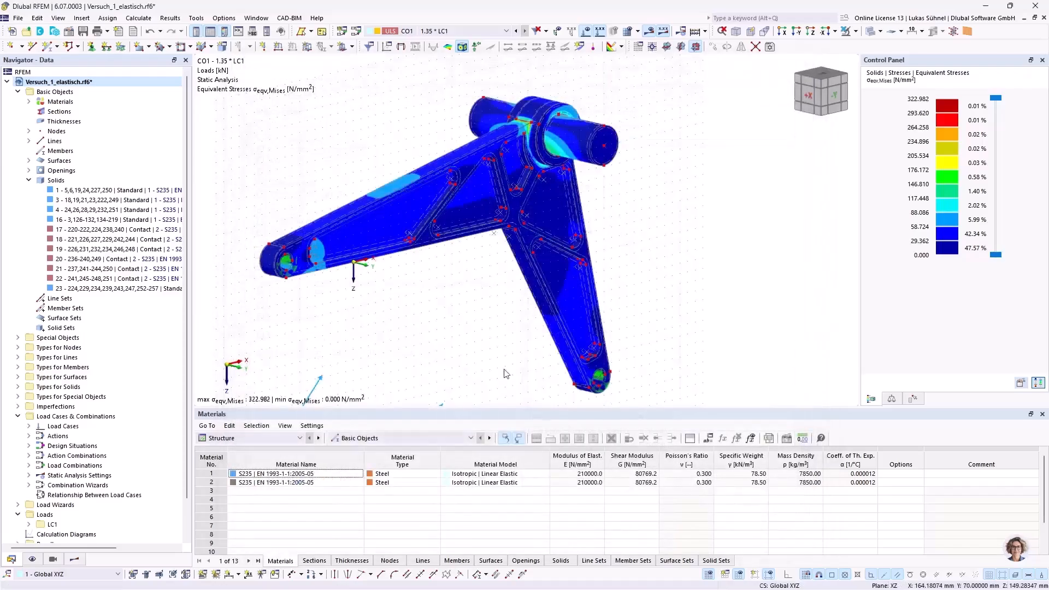
Show the Stress-Strain Analysis input tables and exclude all surfaces from the objects to analyze for stresses
left_click(249, 438)
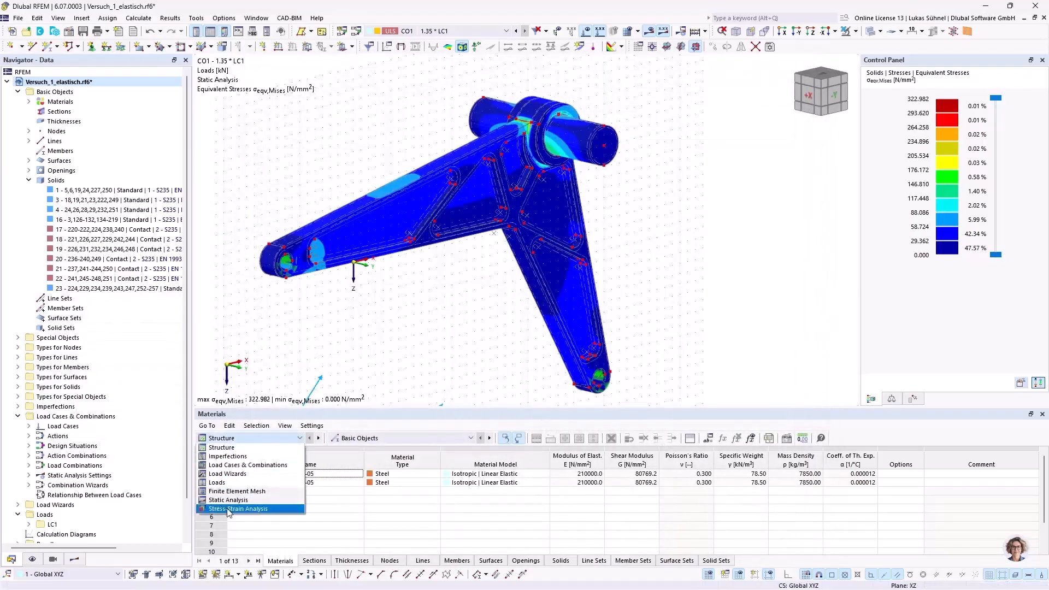
left_click(251, 509)
left_click_drag(328, 407, 329, 364)
left_click(381, 561)
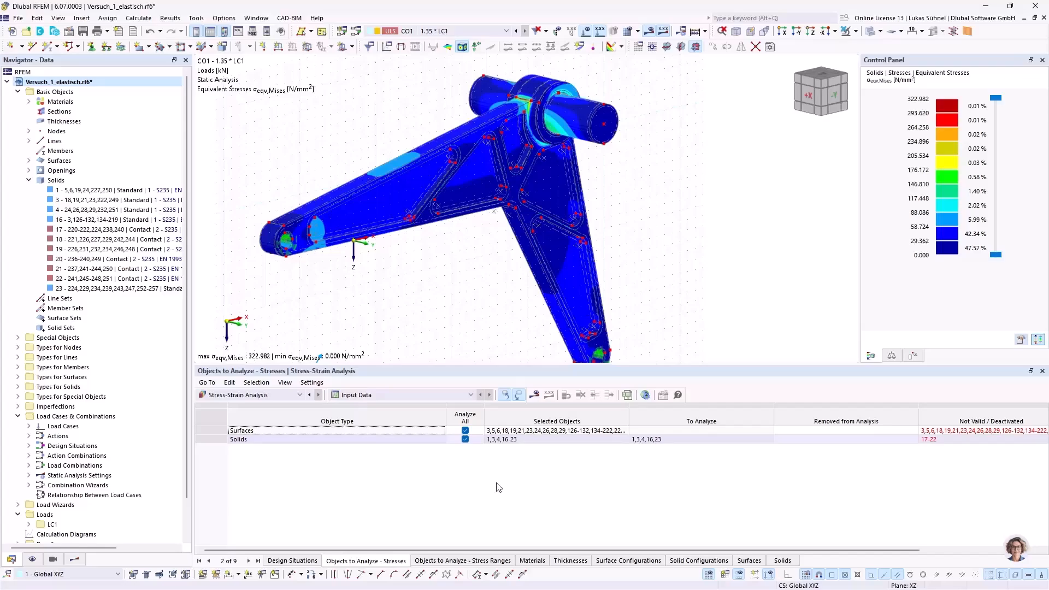
left_click(465, 430)
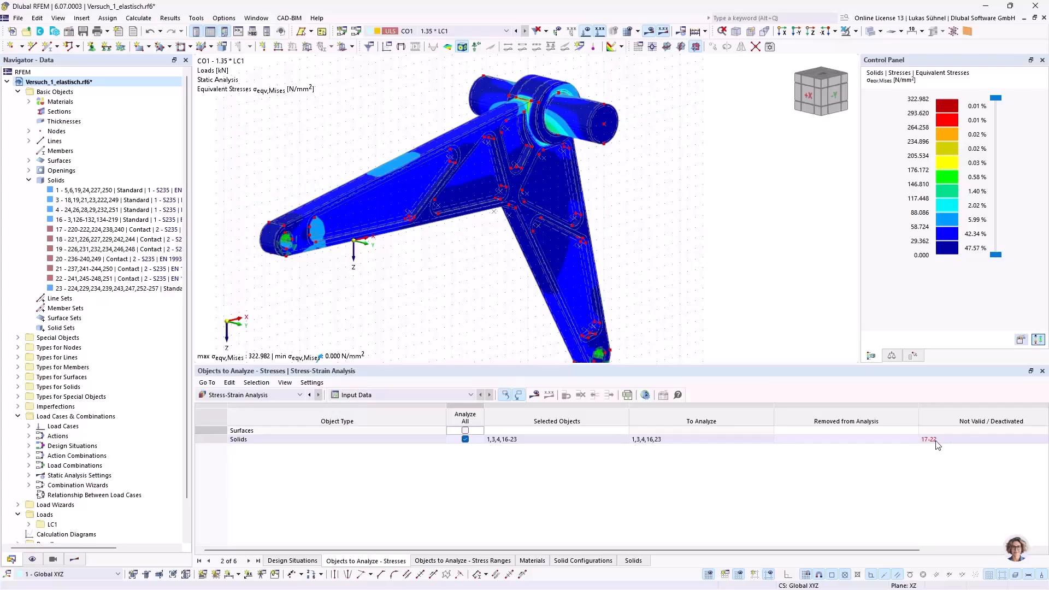
middle_click_drag(402, 306, 407, 235, "ctrl")
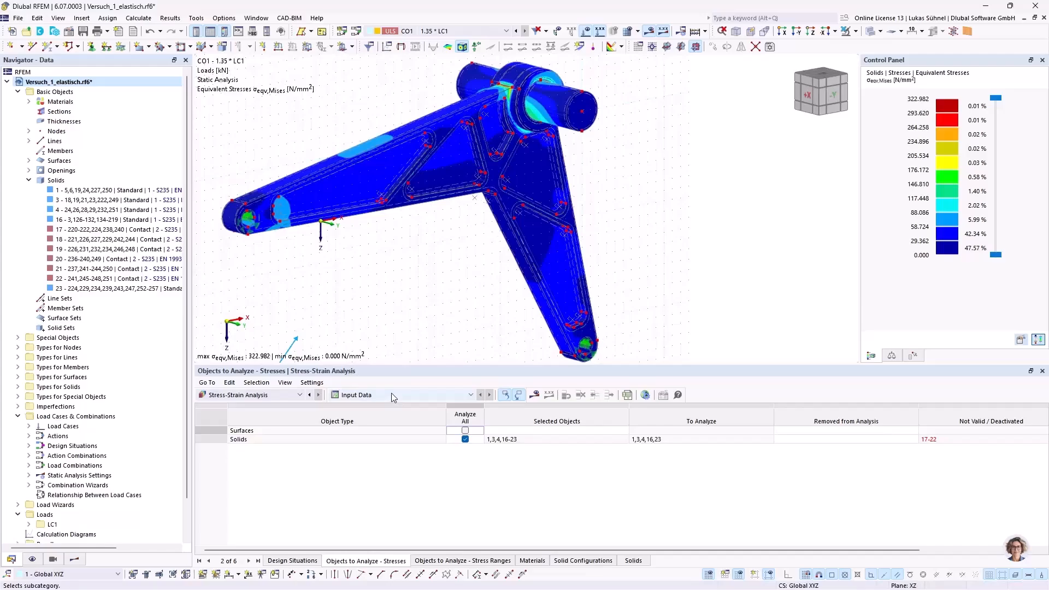
Open the Default solid configuration and review the stresses to calculate, including the definitions of σ1 and τmax
left_click(558, 563)
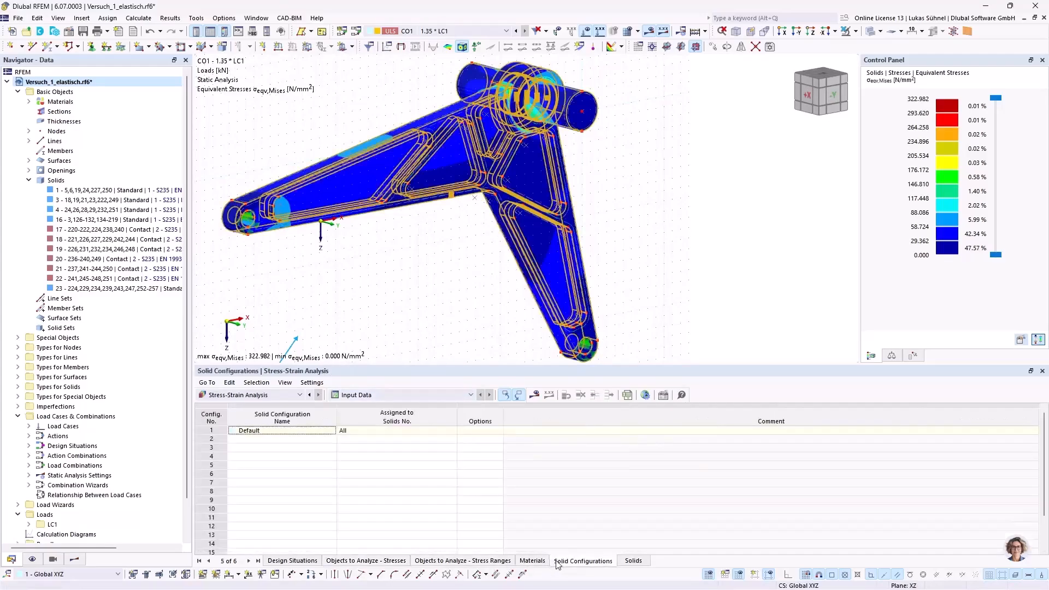
left_click(276, 430)
double_click(280, 430)
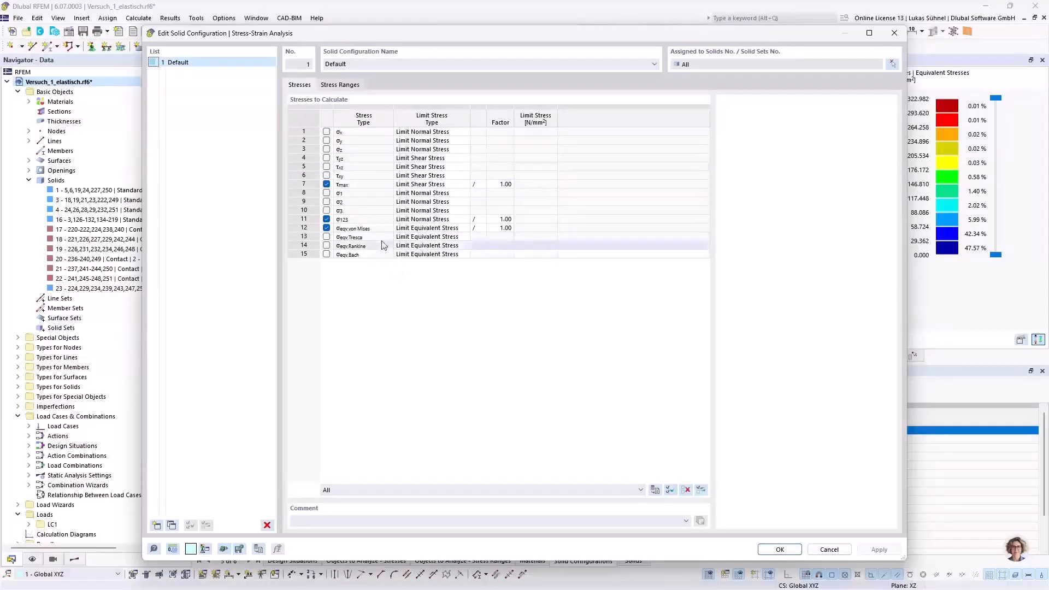
left_click(456, 193)
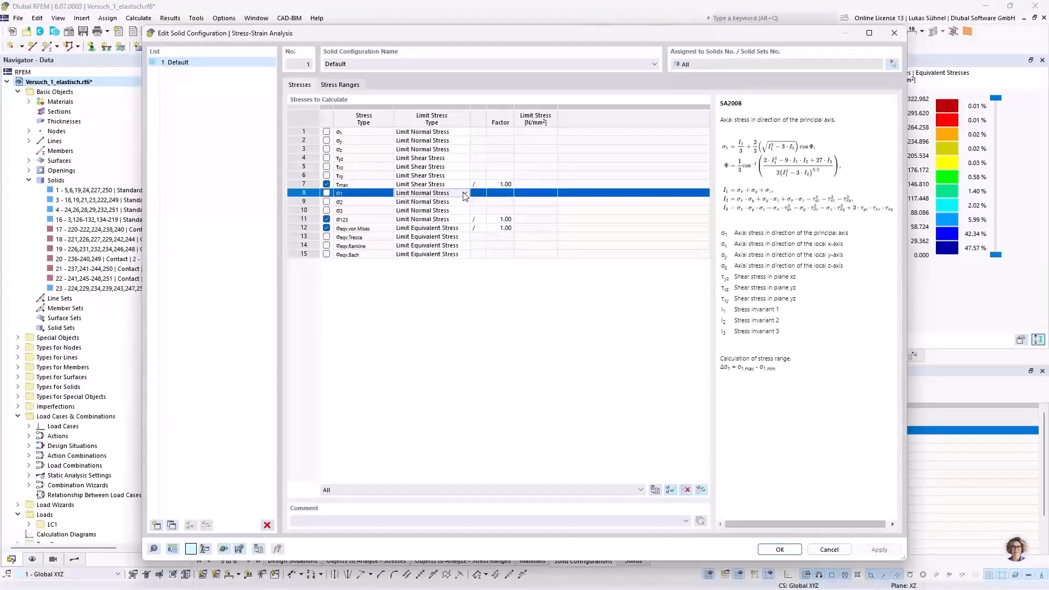
left_click(462, 184)
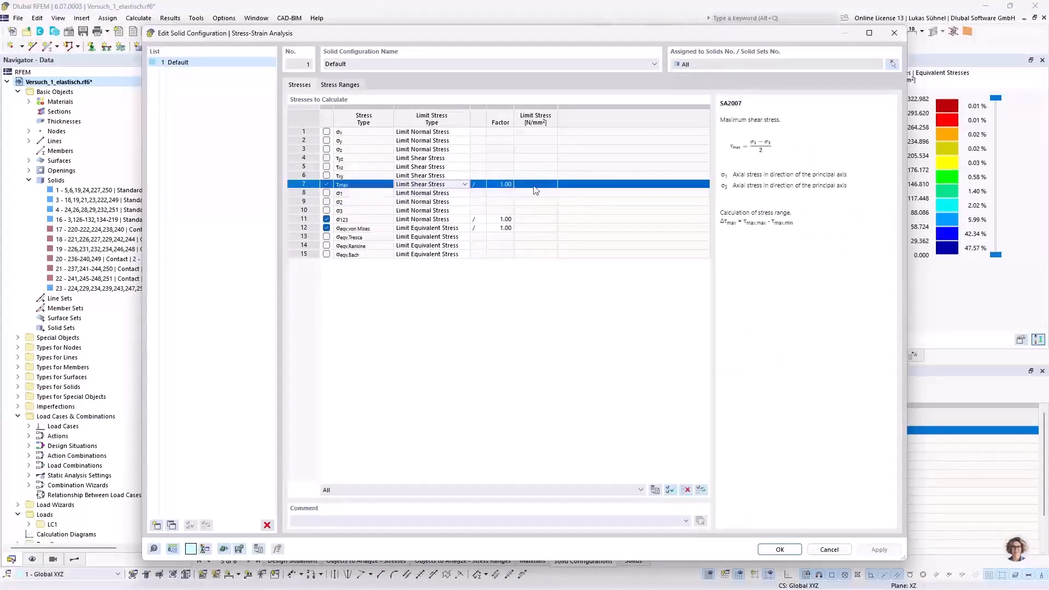
Try the User-defined limit stress type for τmax, restore Limit Shear Stress, and close the solid configuration
left_click(465, 184)
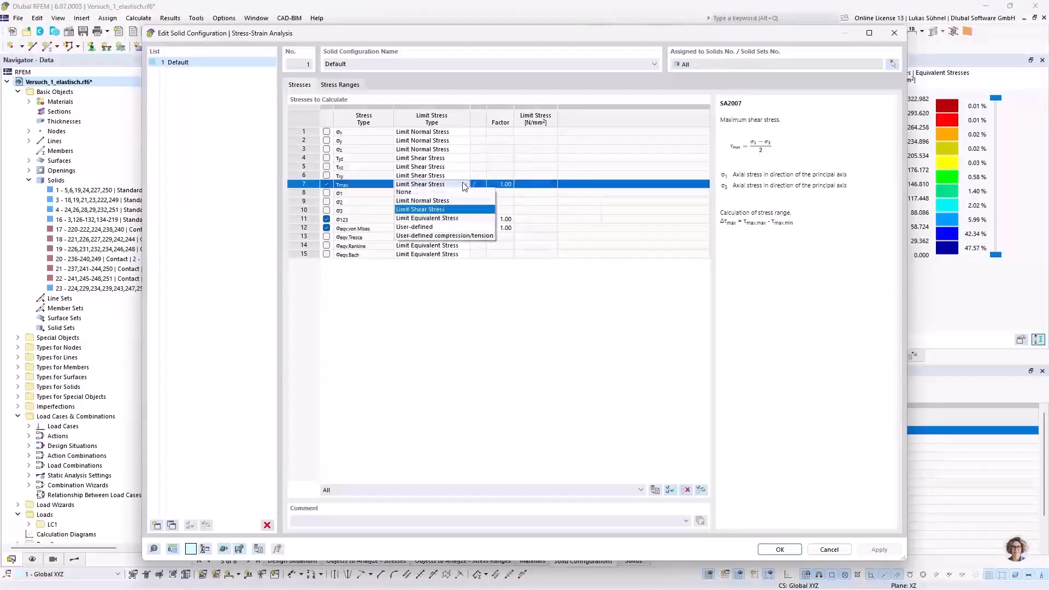
left_click(417, 228)
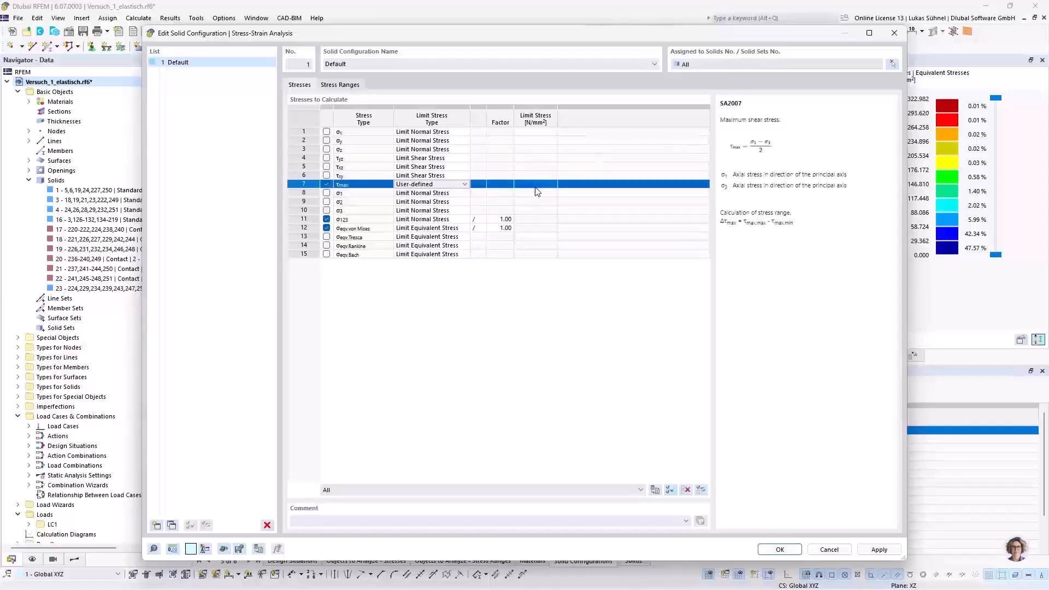
left_click(450, 186)
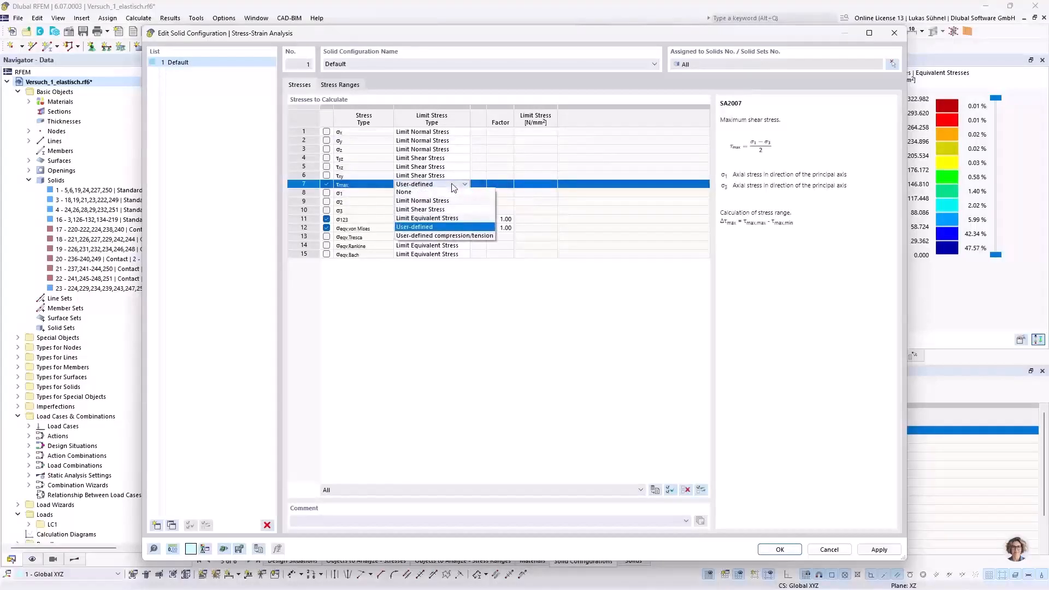
left_click(429, 211)
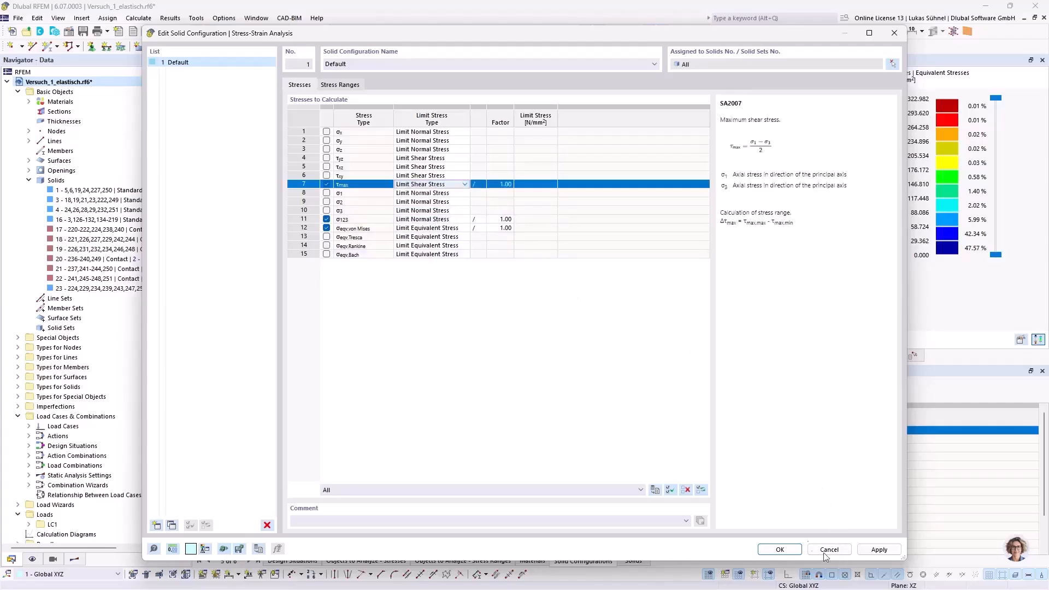
left_click(799, 549)
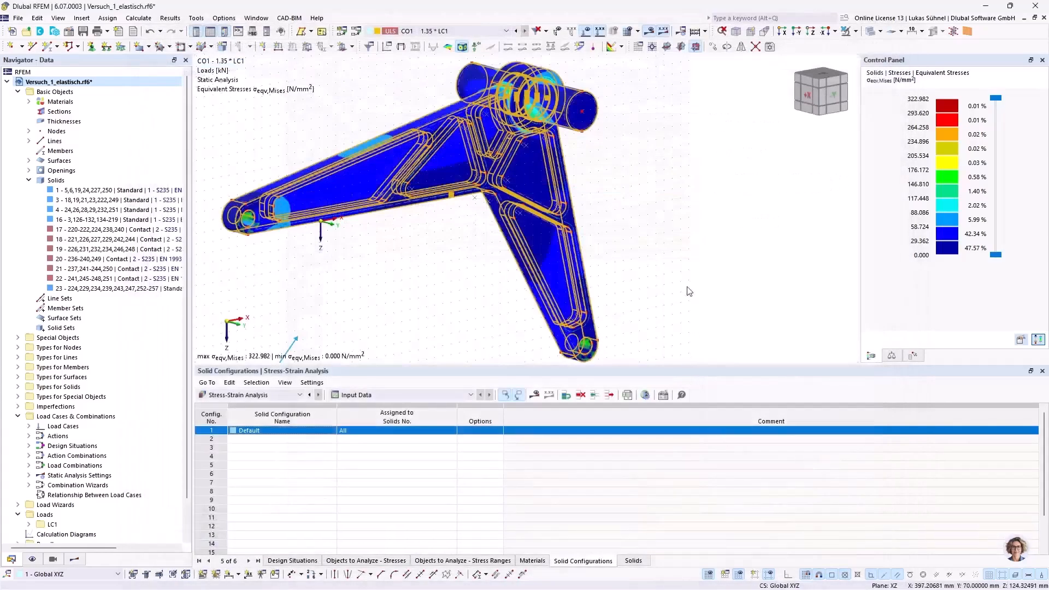
Calculate the stress-strain analysis and list the stresses on solids by solid in an enlarged results table
left_click(535, 395)
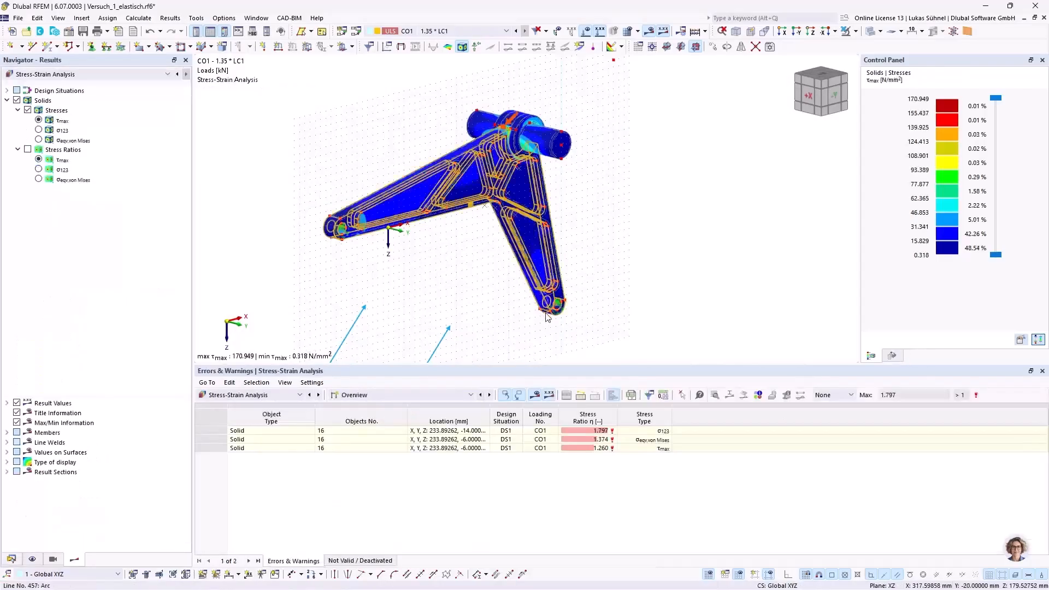
left_click(442, 395)
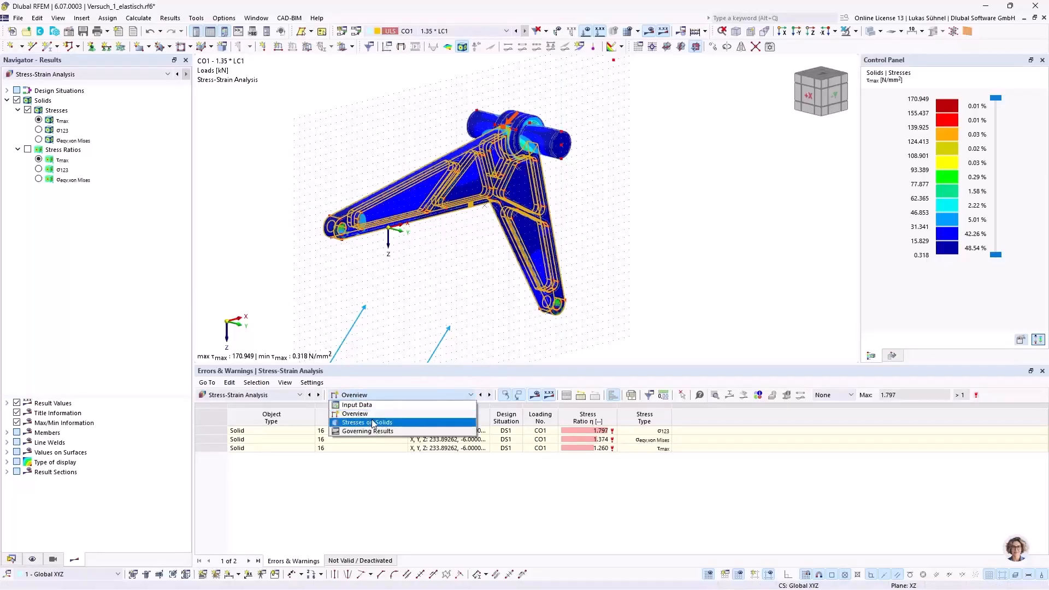
left_click(395, 394)
left_click(394, 395)
left_click(369, 409)
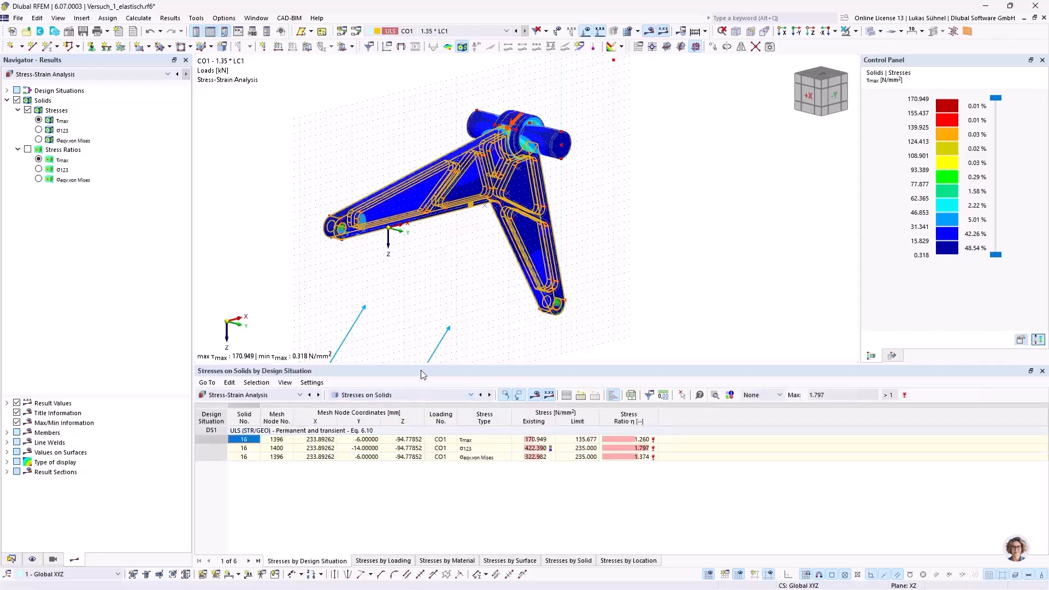
left_click(568, 561)
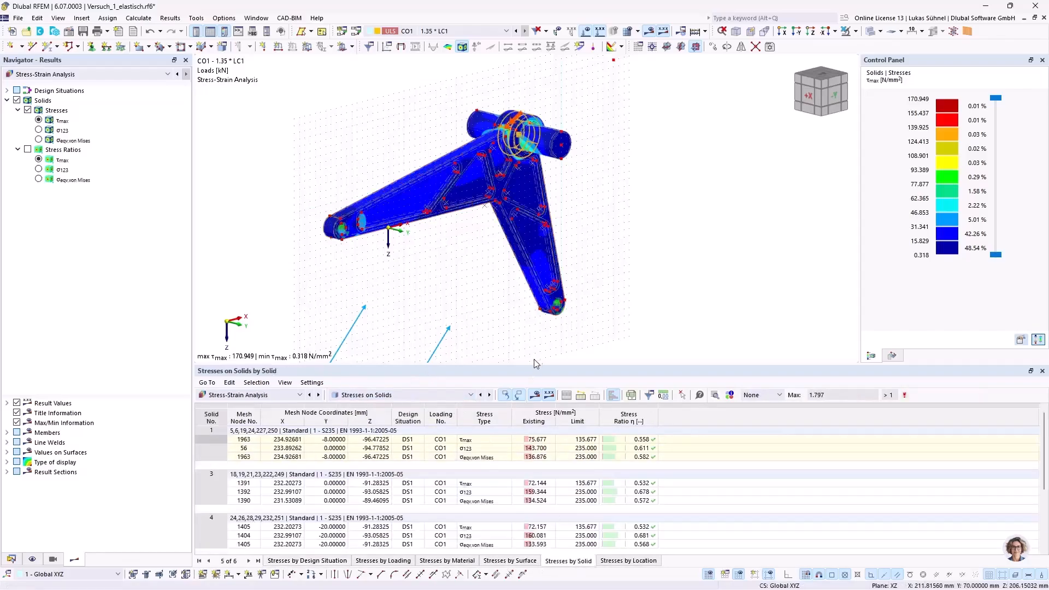
left_click_drag(522, 365, 522, 230)
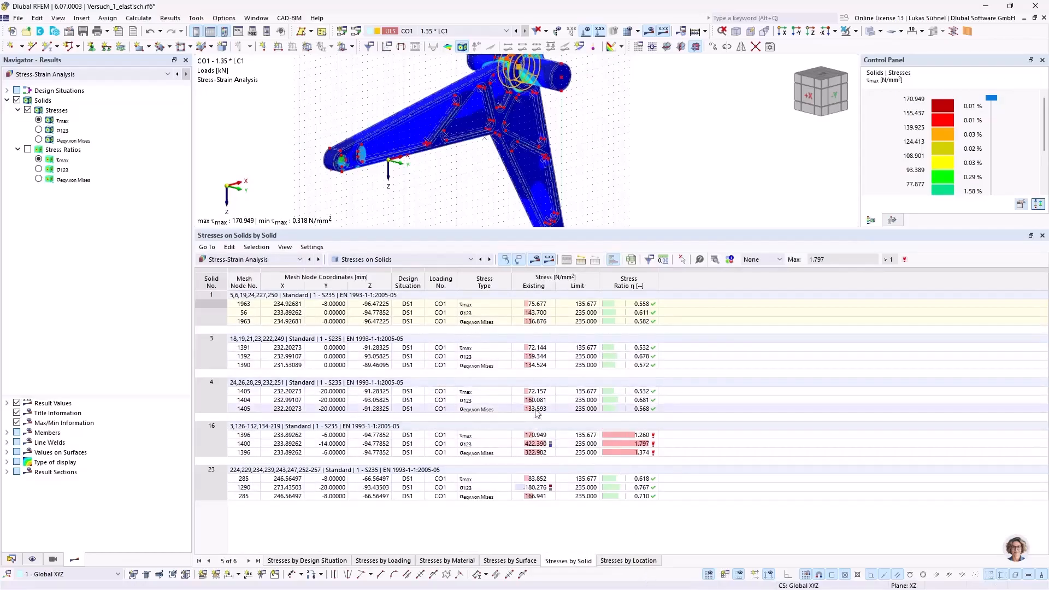
Shrink the results table to enlarge the model view and inspect the τmax stress distribution around the hub
scroll(618, 173, "down", 1)
scroll(618, 174, "down", 2)
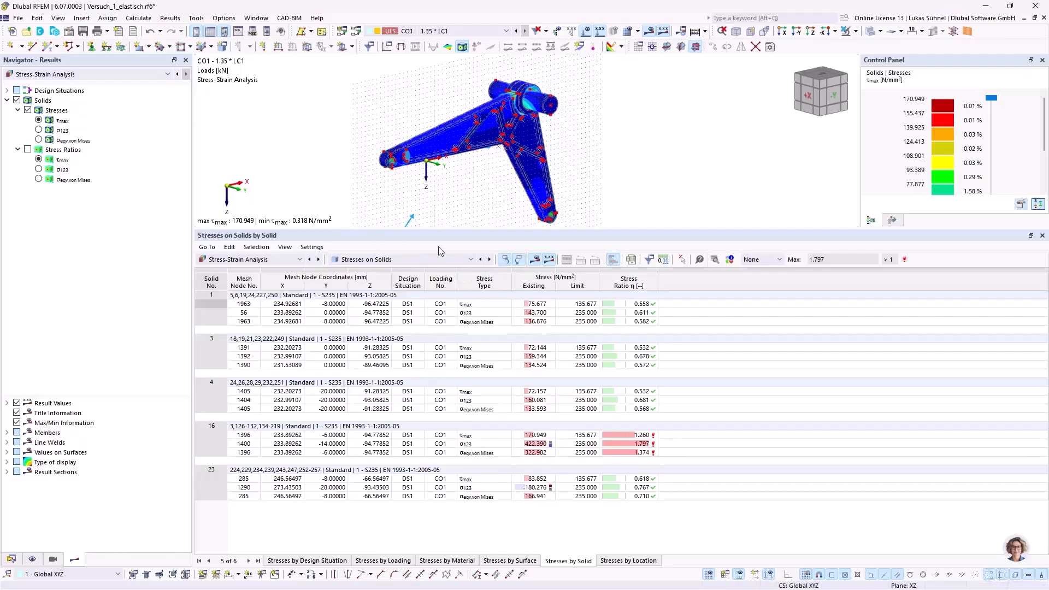
left_click_drag(443, 231, 432, 362)
middle_click_drag(481, 244, 491, 272, "ctrl")
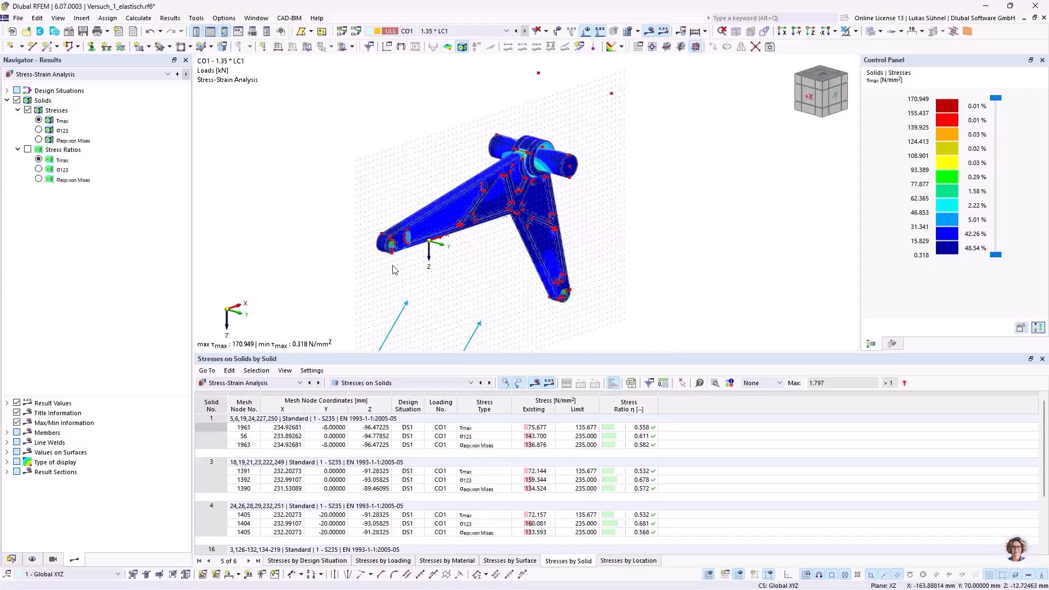
scroll(566, 147, "up", 4)
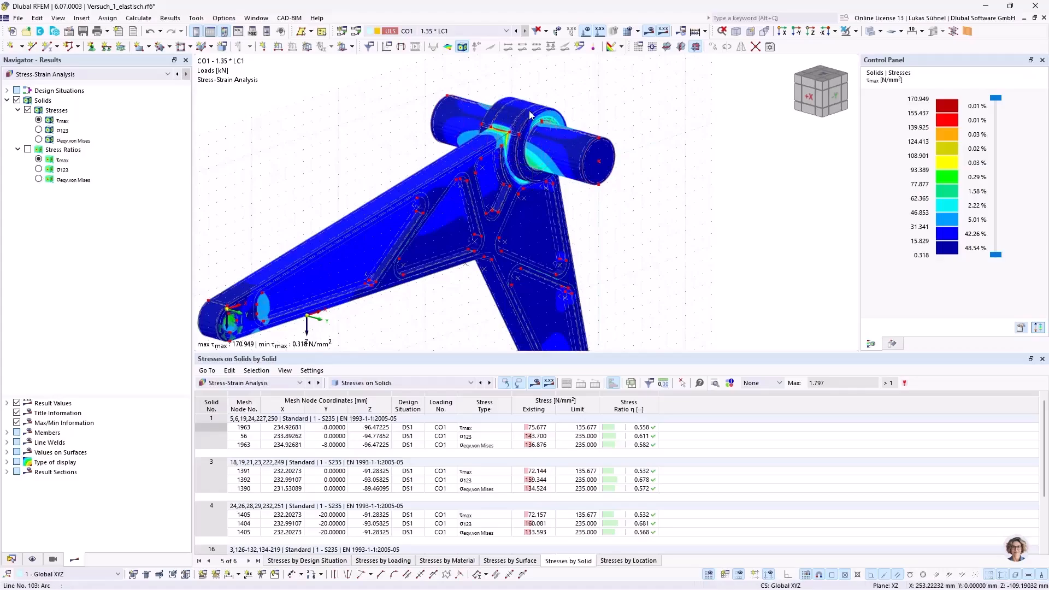
middle_click_drag(283, 140, 335, 168, "ctrl")
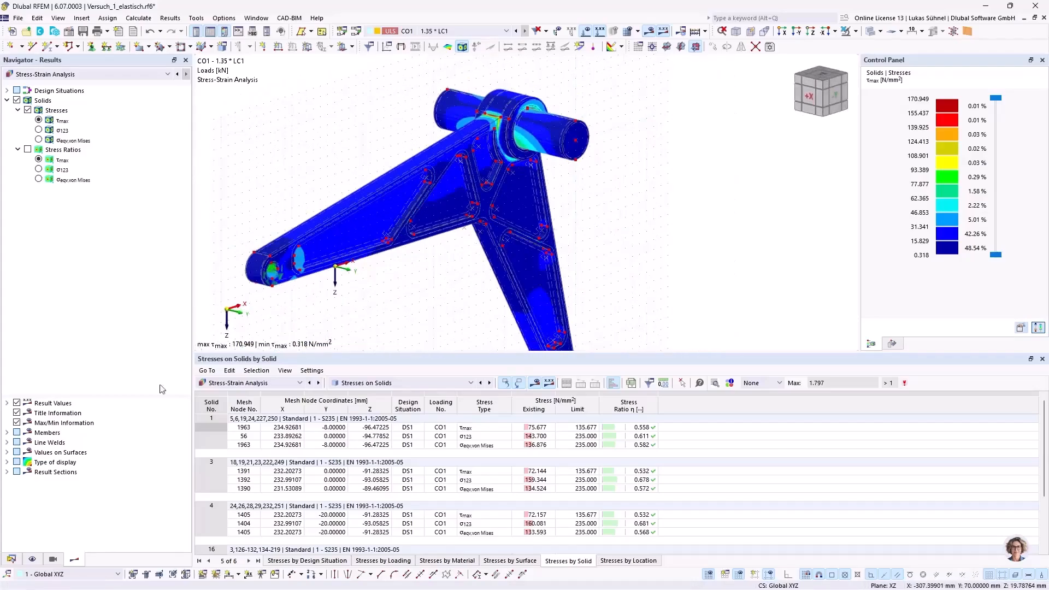
Switch on clipping plane 3 from the guide objects to cut the model open lengthwise
left_click(11, 559)
scroll(56, 416, "down", 1)
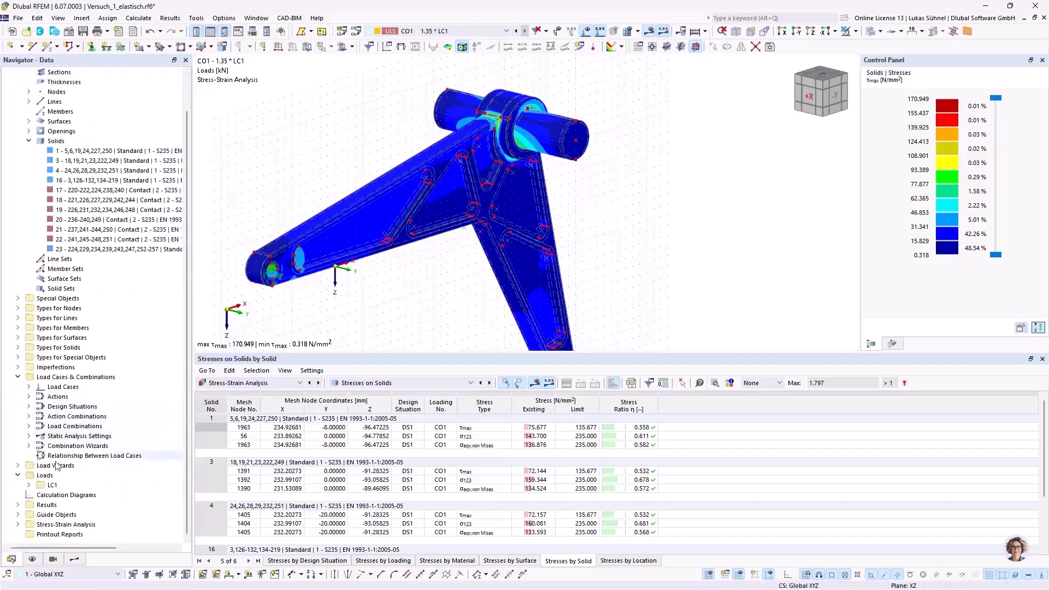
left_click(18, 515)
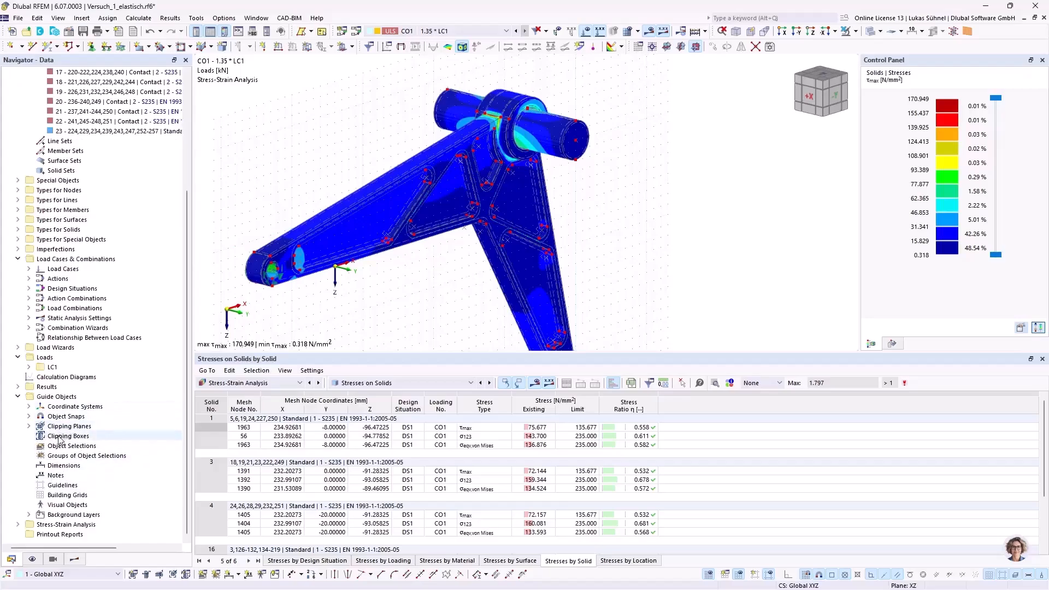
left_click(29, 426)
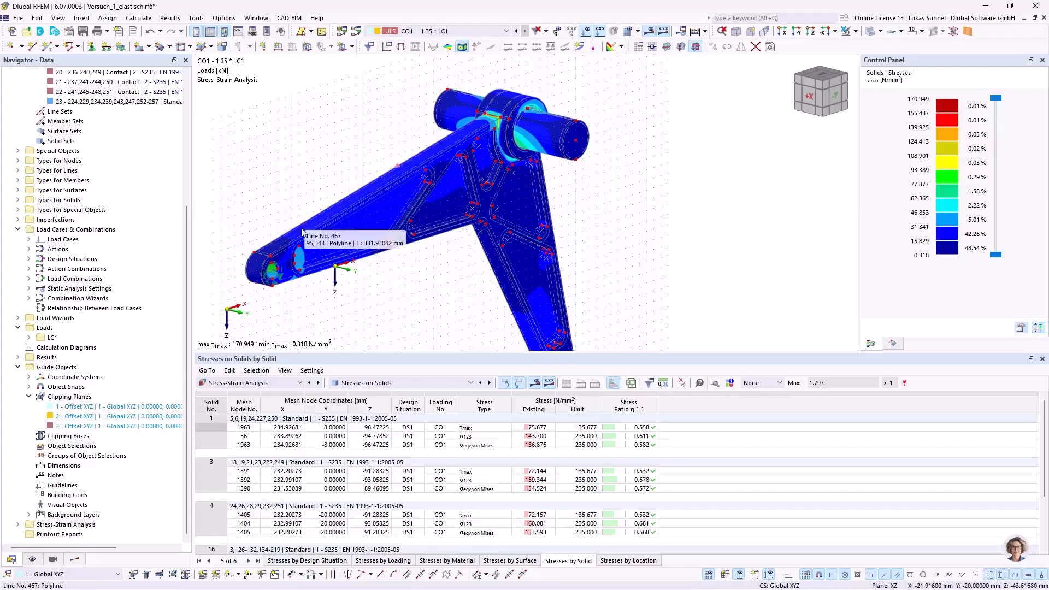
left_click(87, 427)
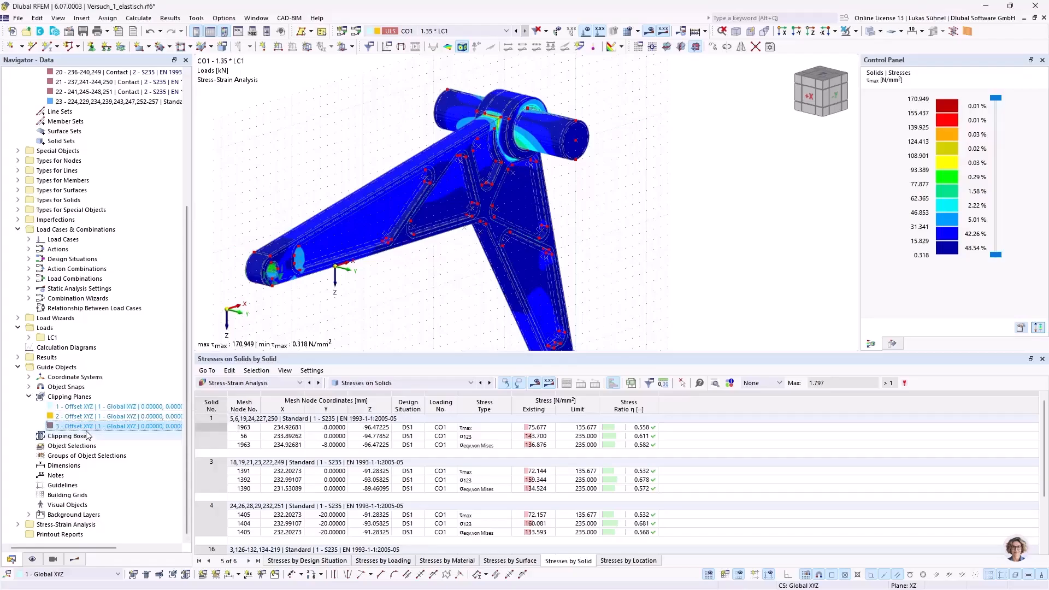
right_click(111, 426)
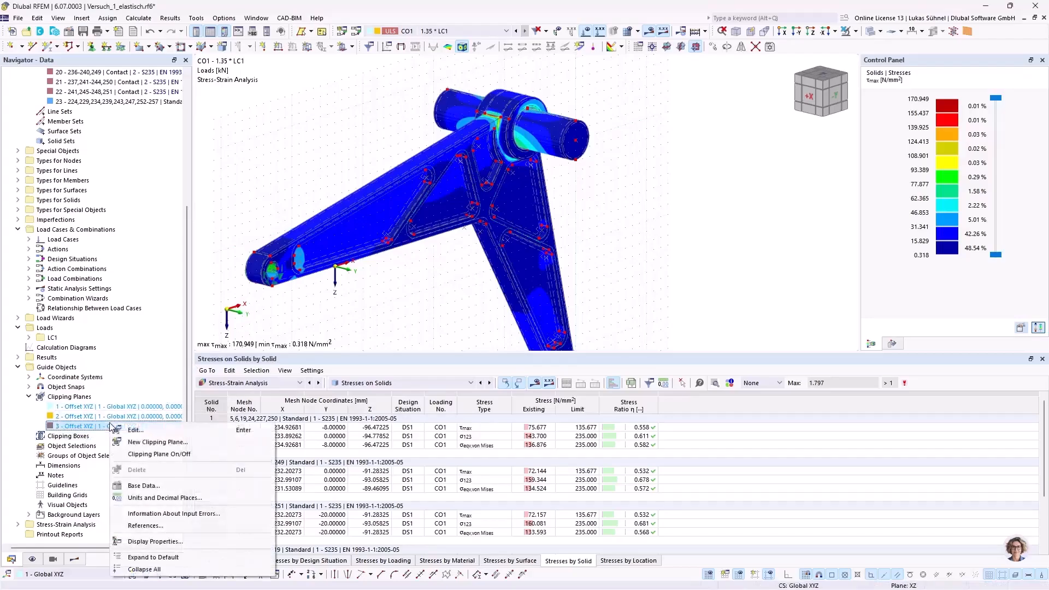
left_click(148, 455)
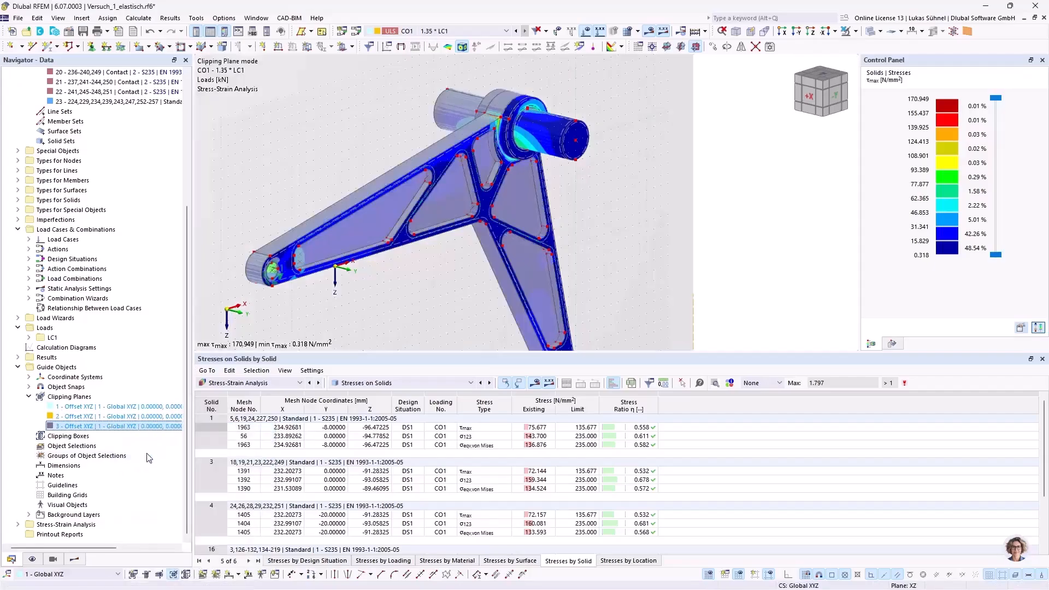
Hide the clipped areas of the model in the display settings
left_click(33, 559)
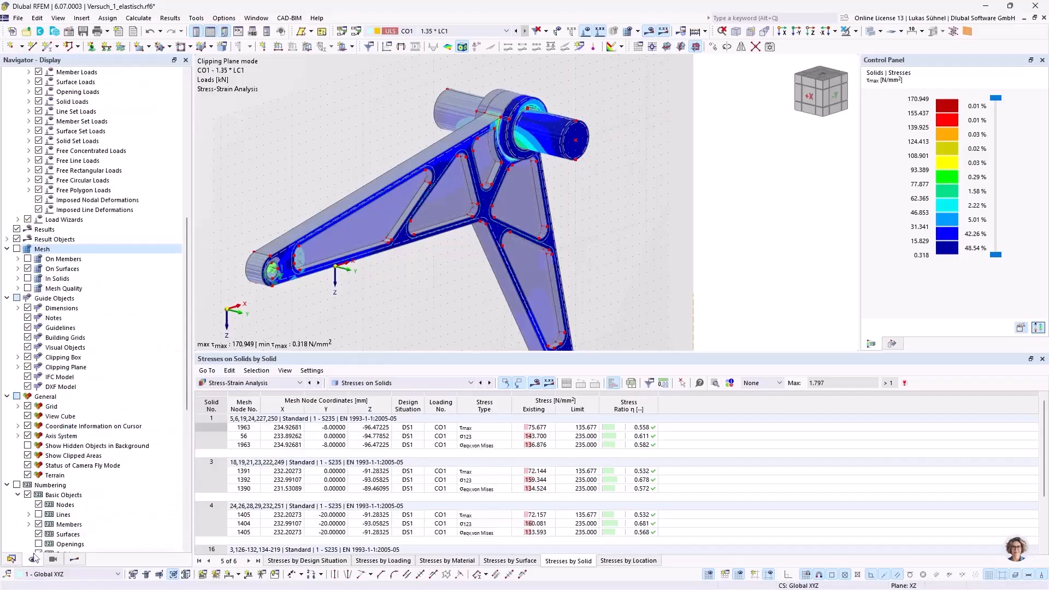
scroll(65, 311, "down", 5)
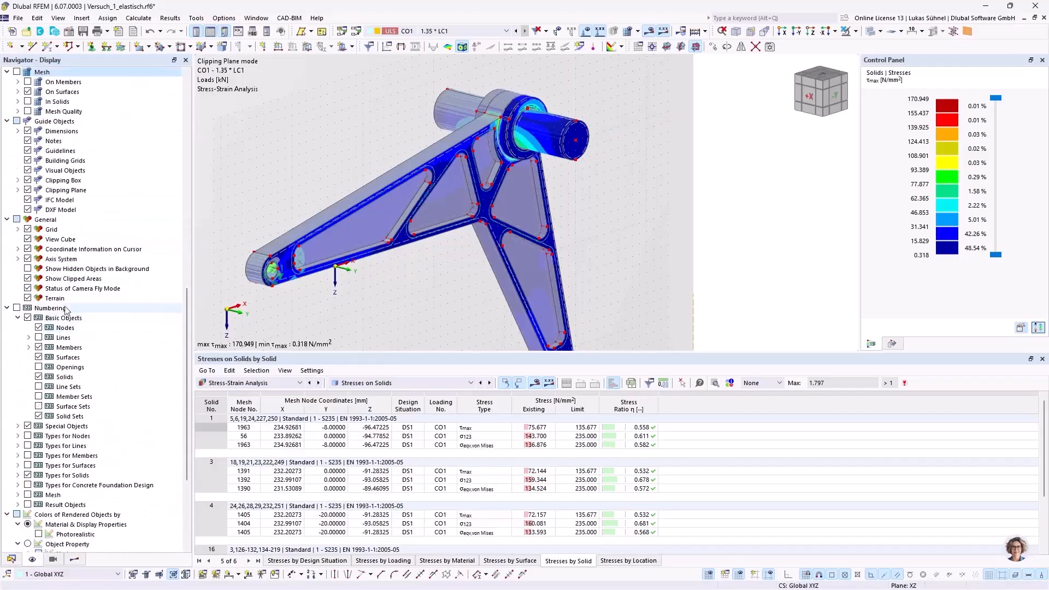
left_click(27, 279)
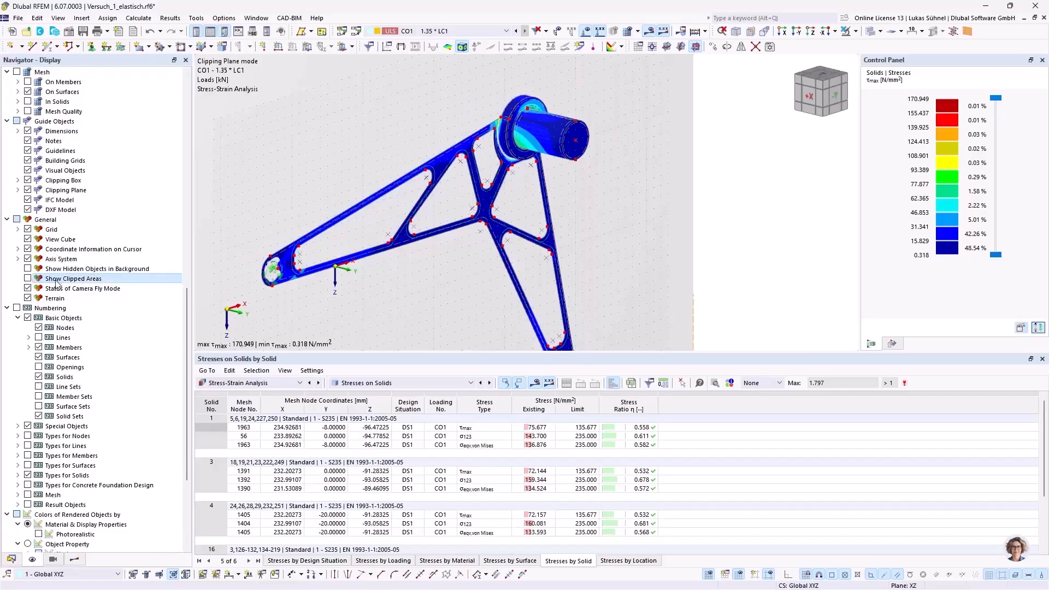
Shift clipping plane 3 along Y to about -6.9 mm and inspect the stresses inside the cut component
middle_click_drag(270, 186, 538, 171, "ctrl")
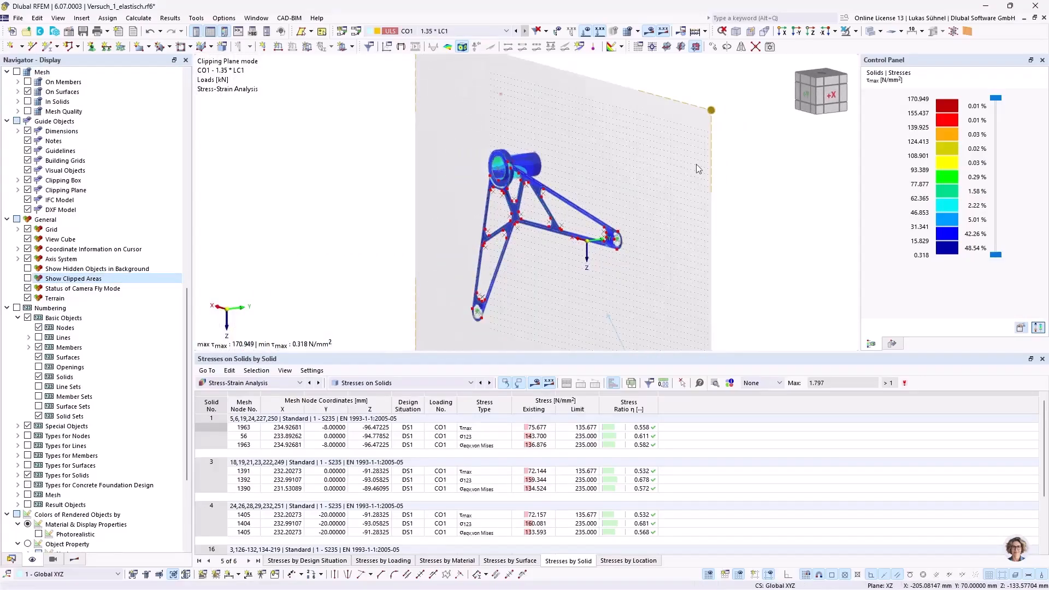
left_click(718, 111)
middle_click_drag(660, 120, 717, 138, "ctrl")
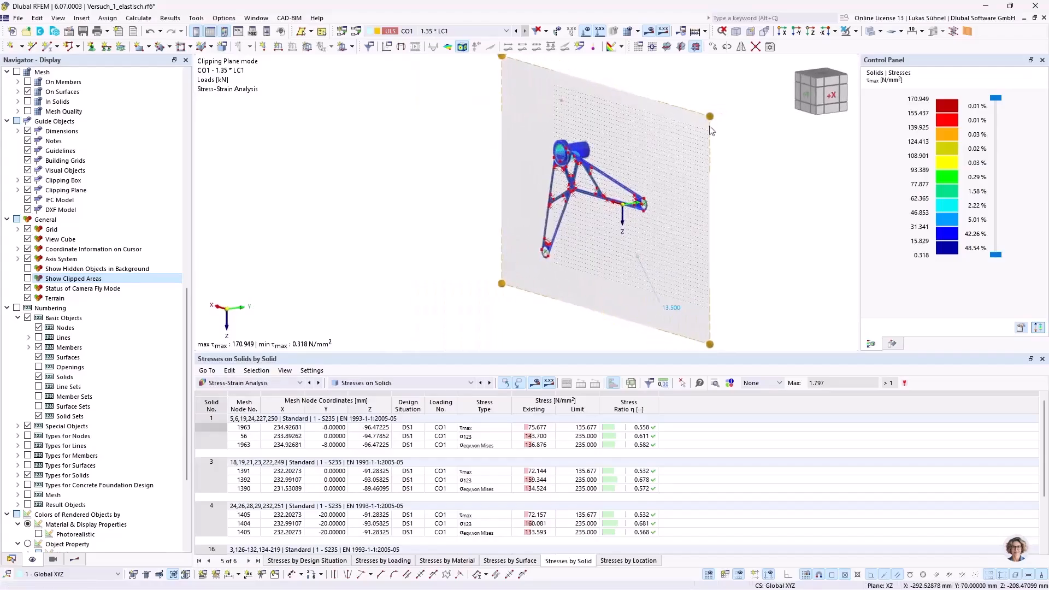
scroll(701, 141, "up", 4)
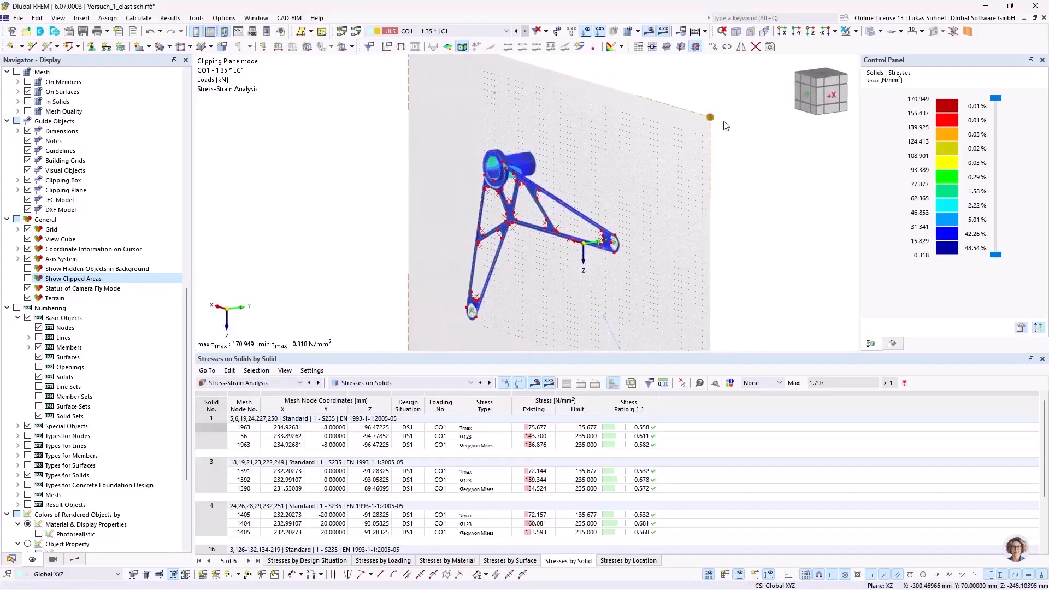
mouse_move(704, 125)
left_mouse_down()
mouse_move(693, 130)
mouse_move(706, 124)
left_mouse_up()
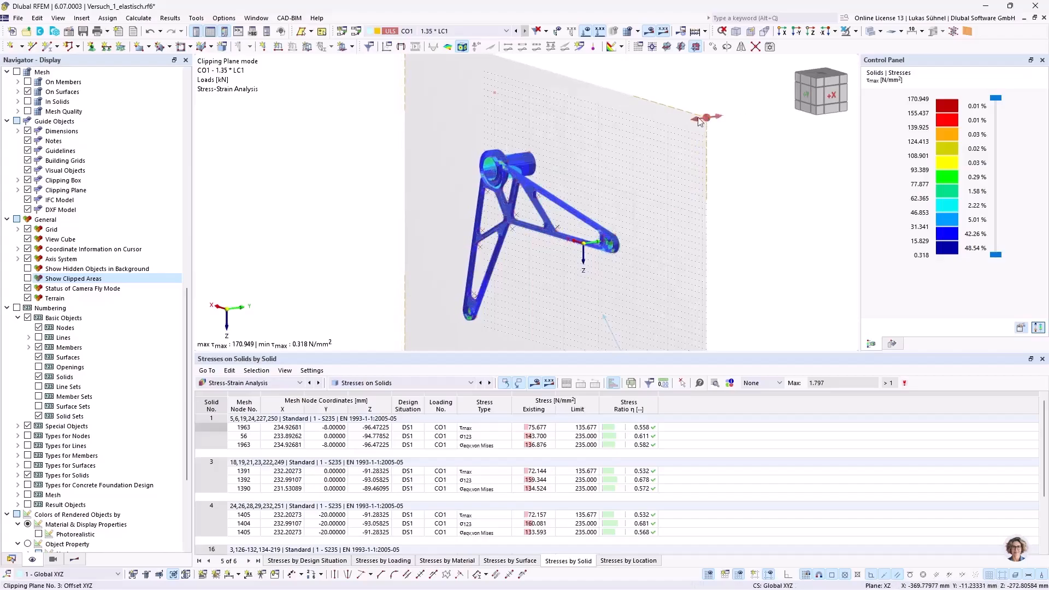
scroll(471, 175, "up", 10)
middle_click_drag(494, 177, 444, 206, "ctrl")
scroll(546, 172, "down", 5)
scroll(440, 206, "down", 5)
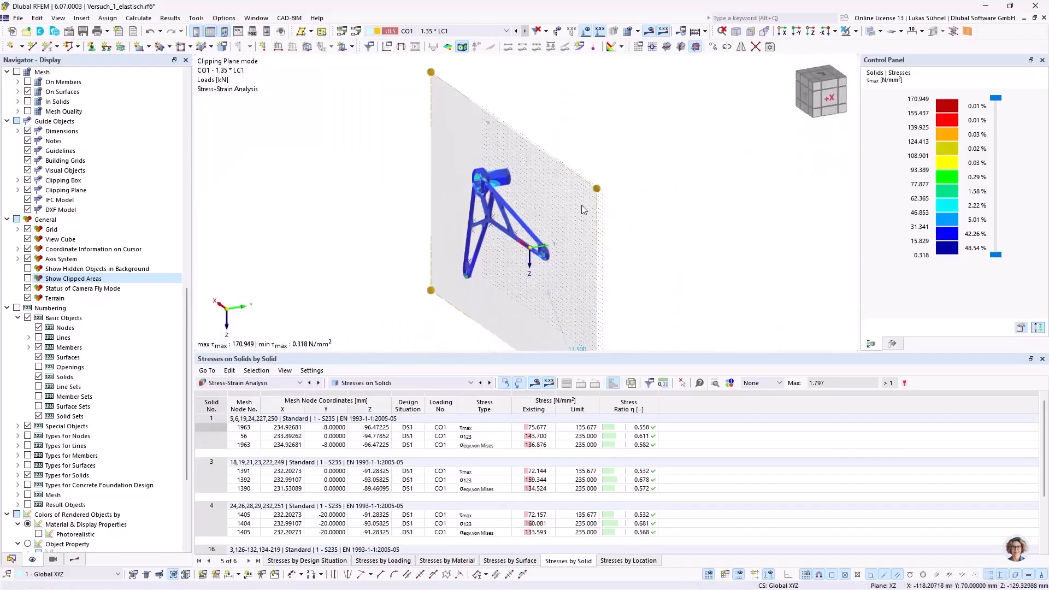
middle_click_drag(639, 218, 508, 229, "ctrl")
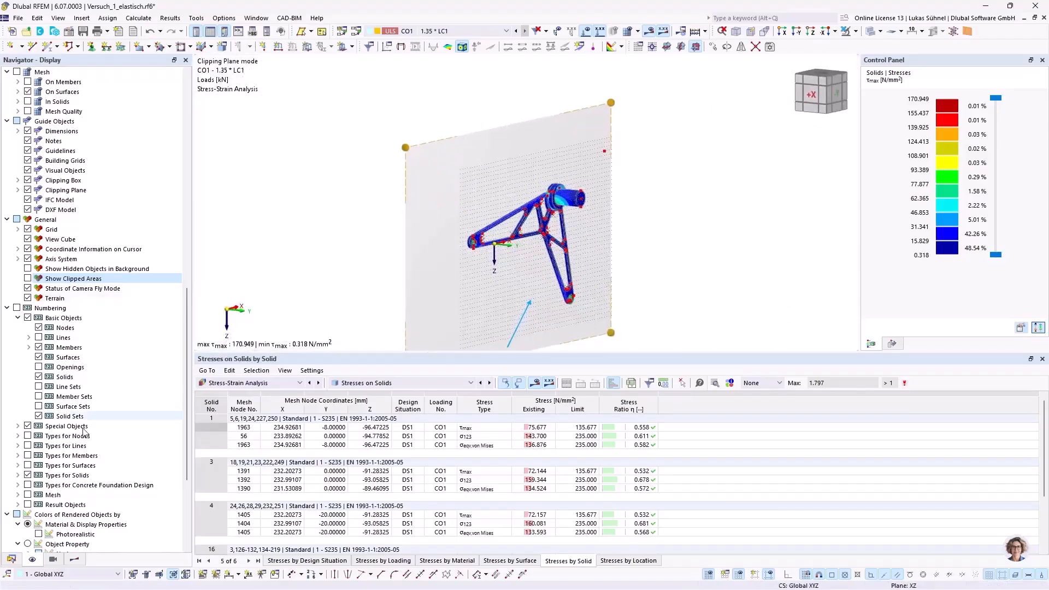
Switch off clipping plane 3 to show the whole component again
left_click(17, 558)
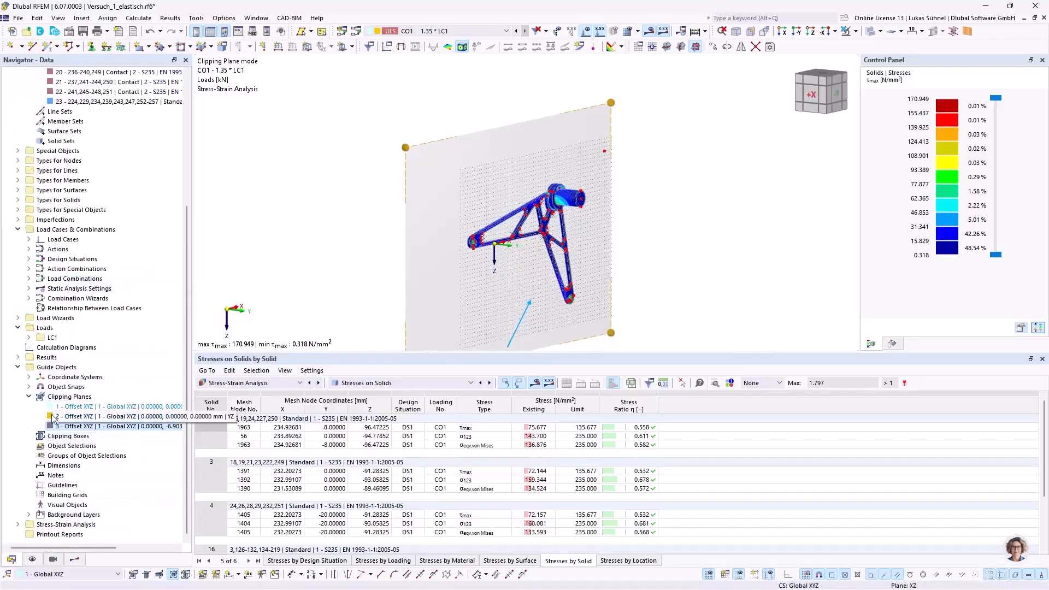
right_click(65, 425)
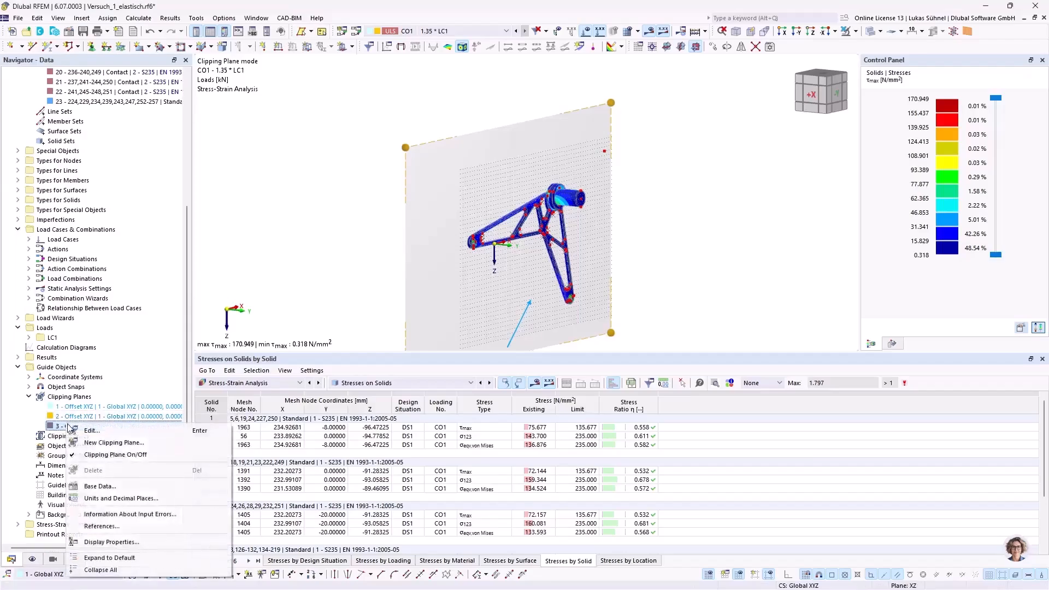
left_click(83, 456)
Start a result section of type 2 points and vector, and set the work plane origin mid-edge at the hub's stress peak (Y = -10 mm)
middle_click_drag(394, 251, 365, 255)
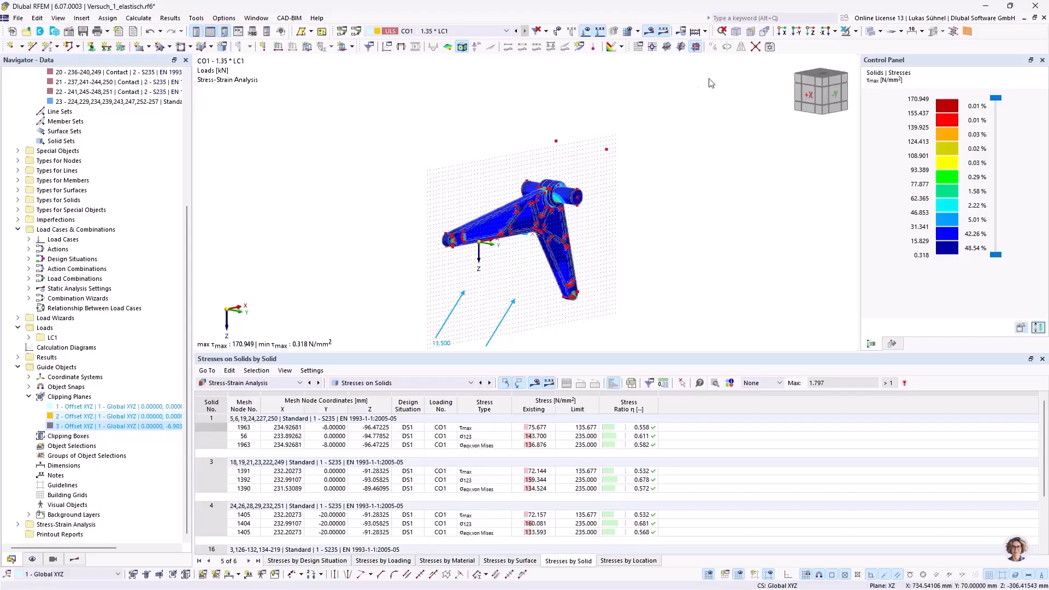
middle_click_drag(485, 190, 459, 206, "ctrl")
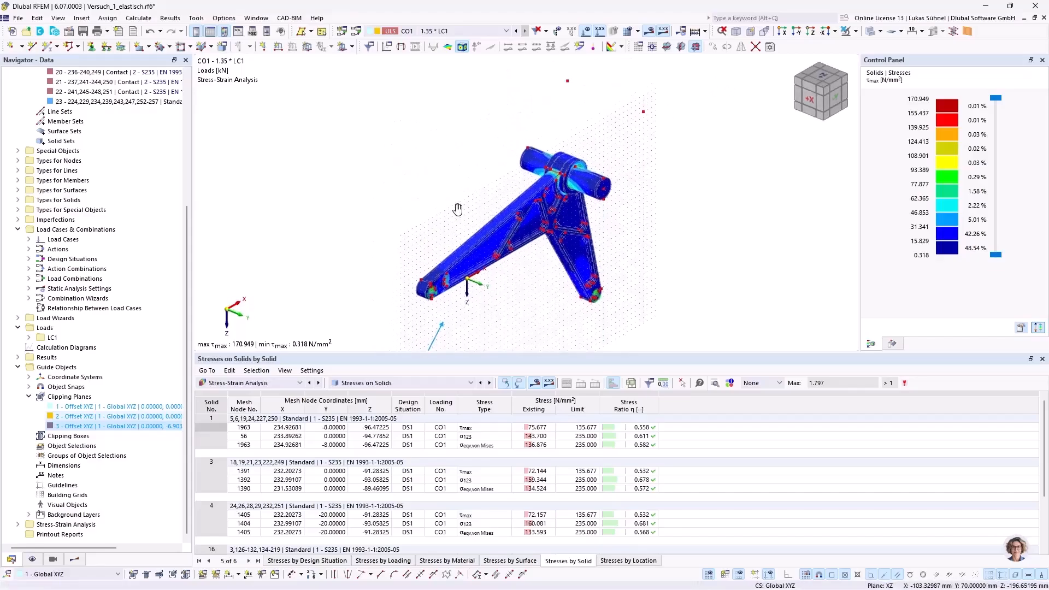
scroll(466, 201, "up", 2)
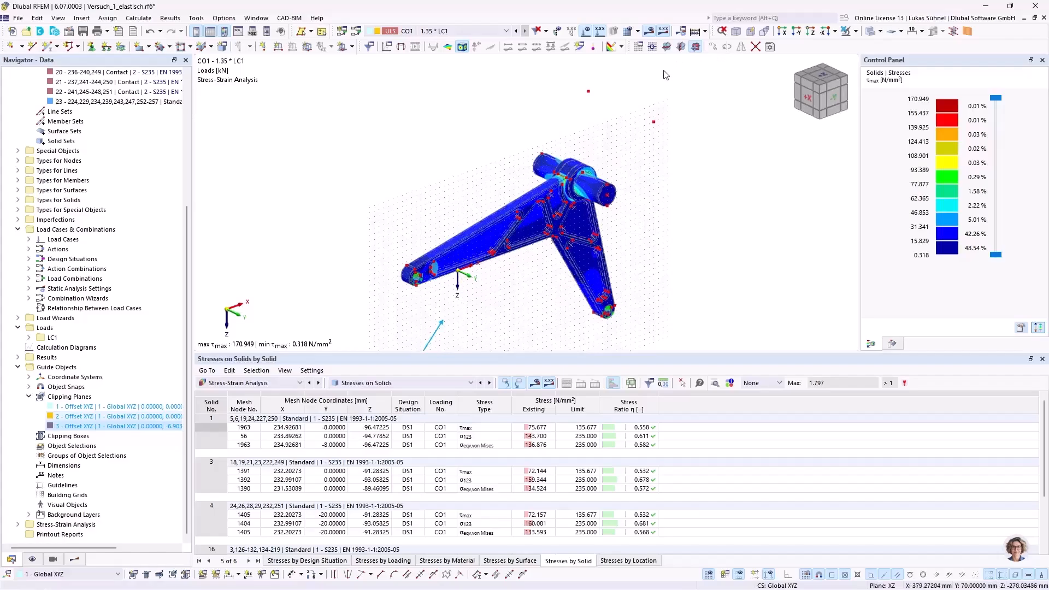
middle_click_drag(601, 113, 615, 111, "ctrl")
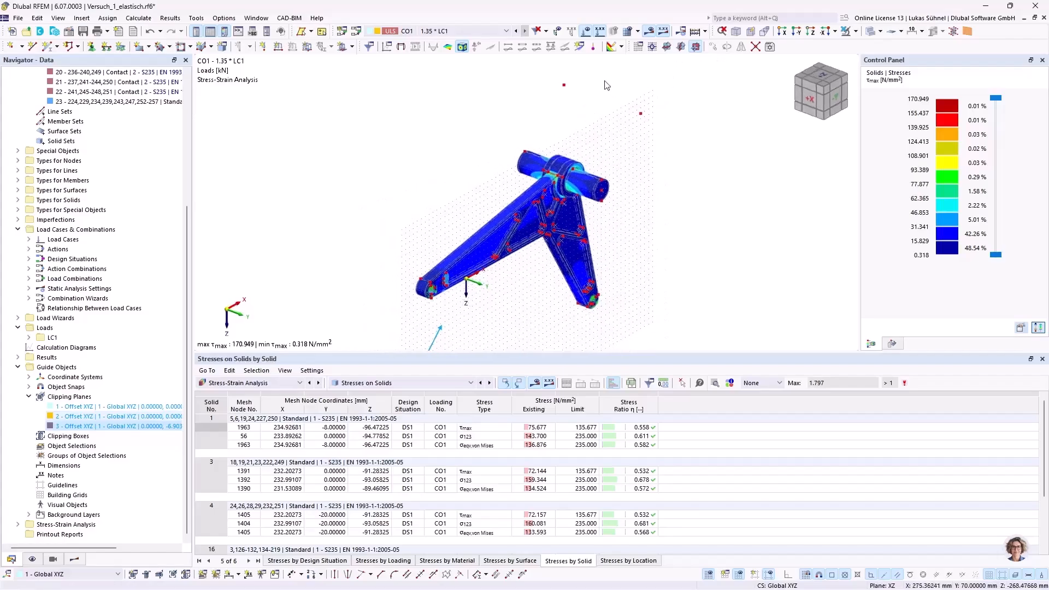
left_click(580, 49)
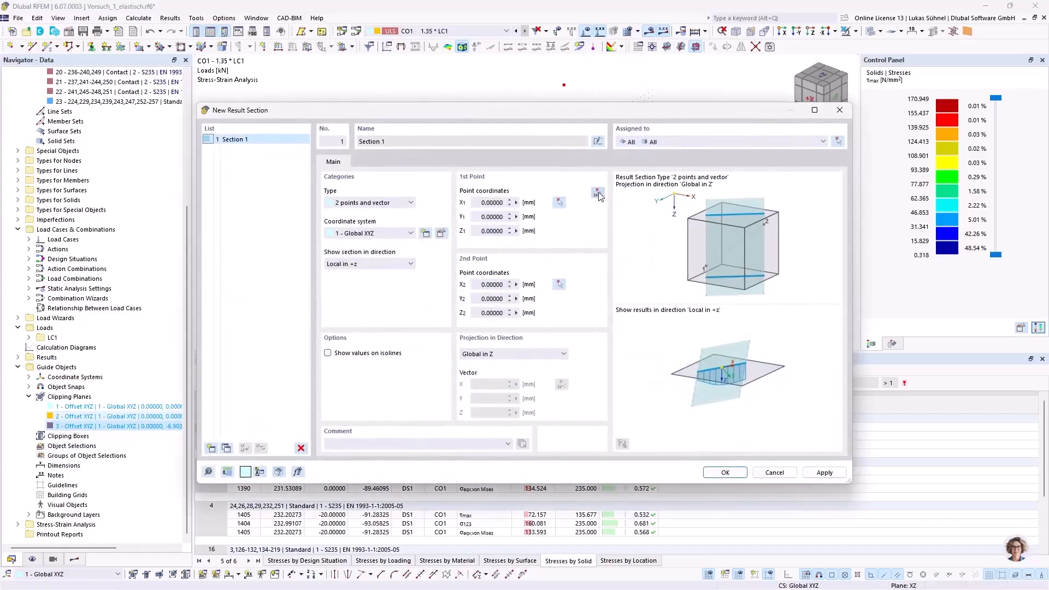
left_click(598, 195)
middle_click_drag(532, 173, 672, 211, "ctrl")
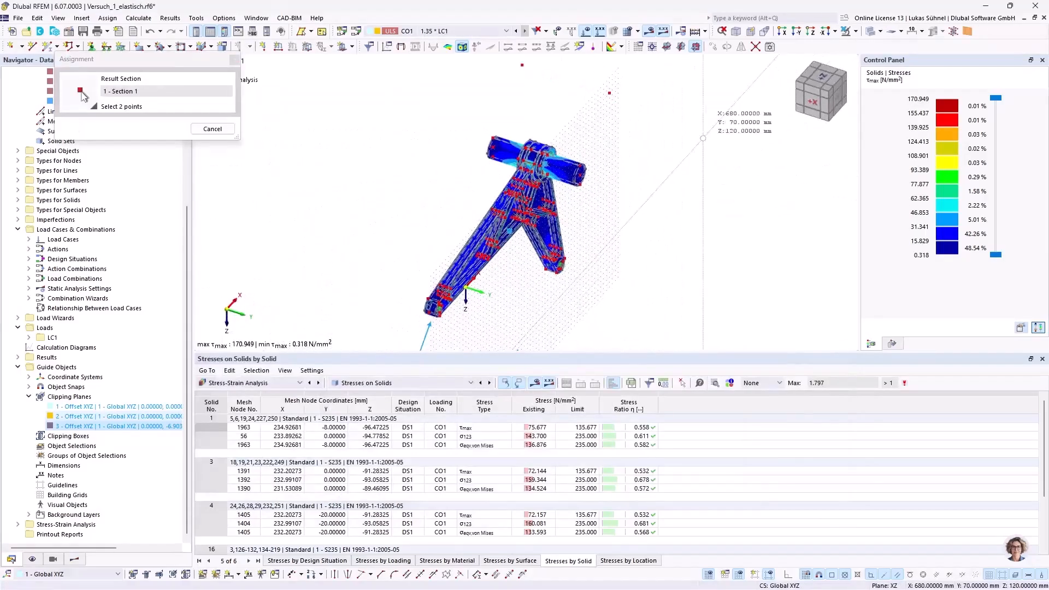
left_click(652, 47)
scroll(538, 144, "up", 3)
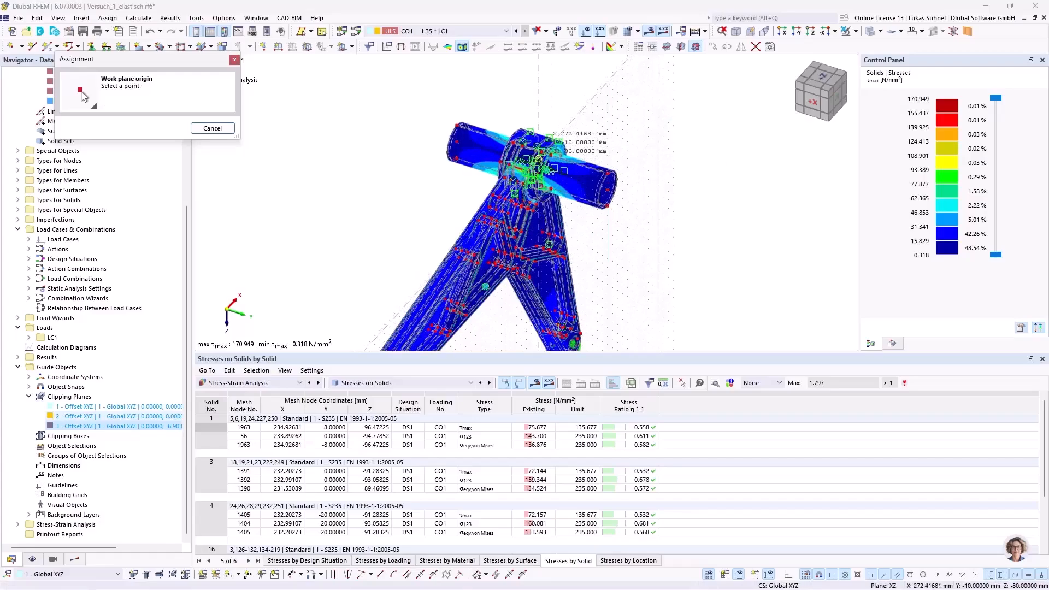
scroll(538, 143, "up", 5)
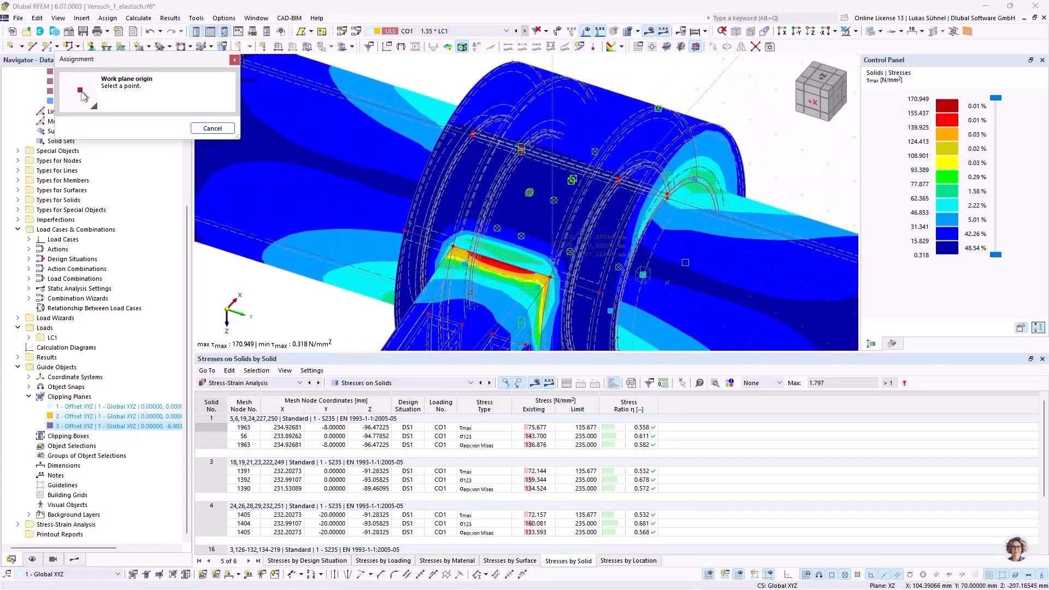
left_click(506, 266)
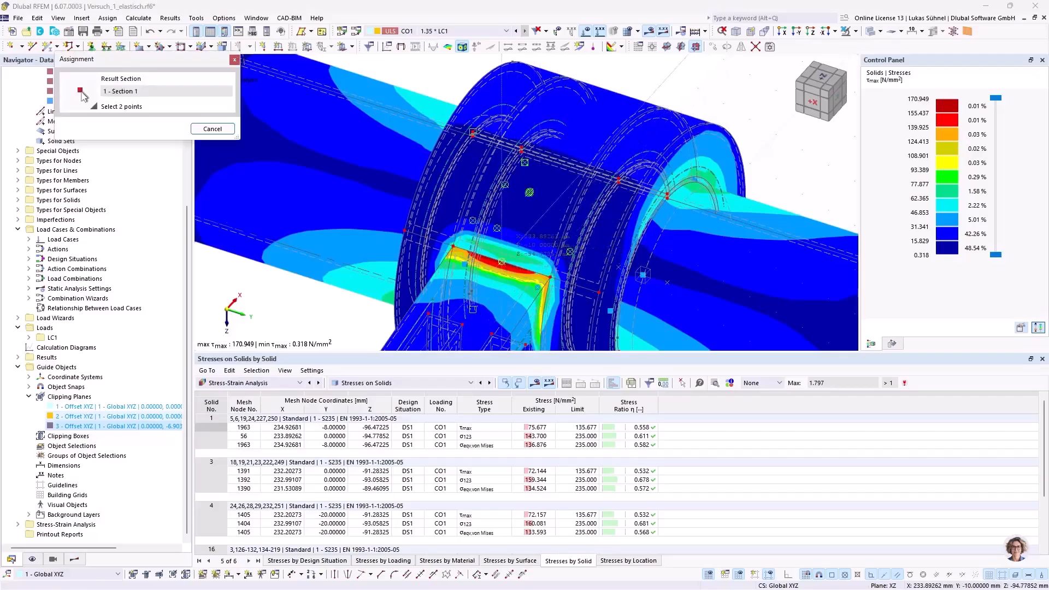
Define Section 1 from (-126.10738, -10, -124.77852) to (373.89262, -10, -124.77852) mm, projected in global Z, and view the cut component
scroll(646, 216, "down", 5)
middle_click_drag(645, 216, 535, 148, "ctrl")
scroll(535, 148, "down", 3)
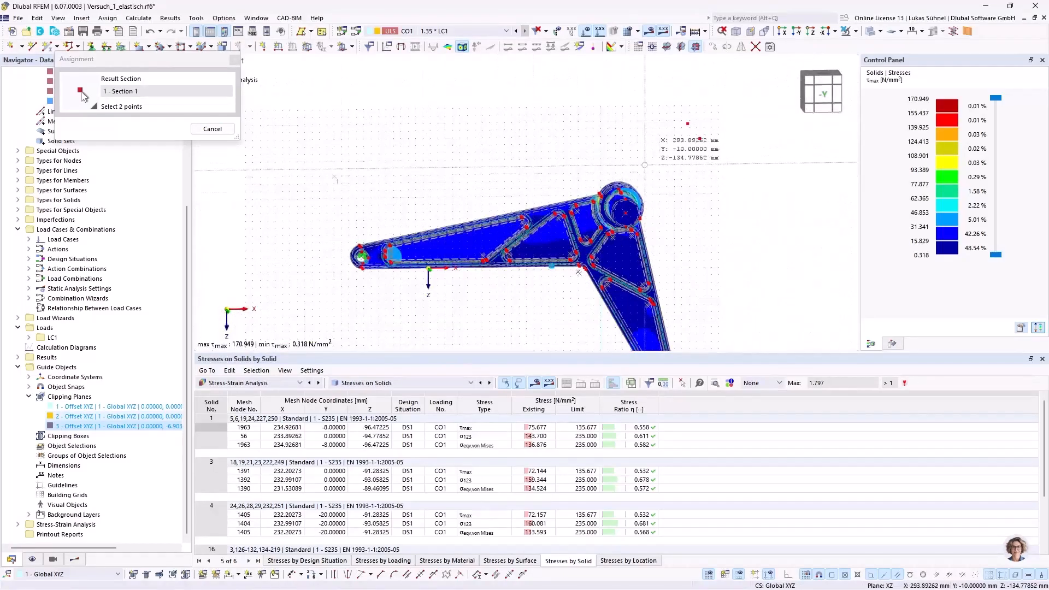
left_click(704, 171)
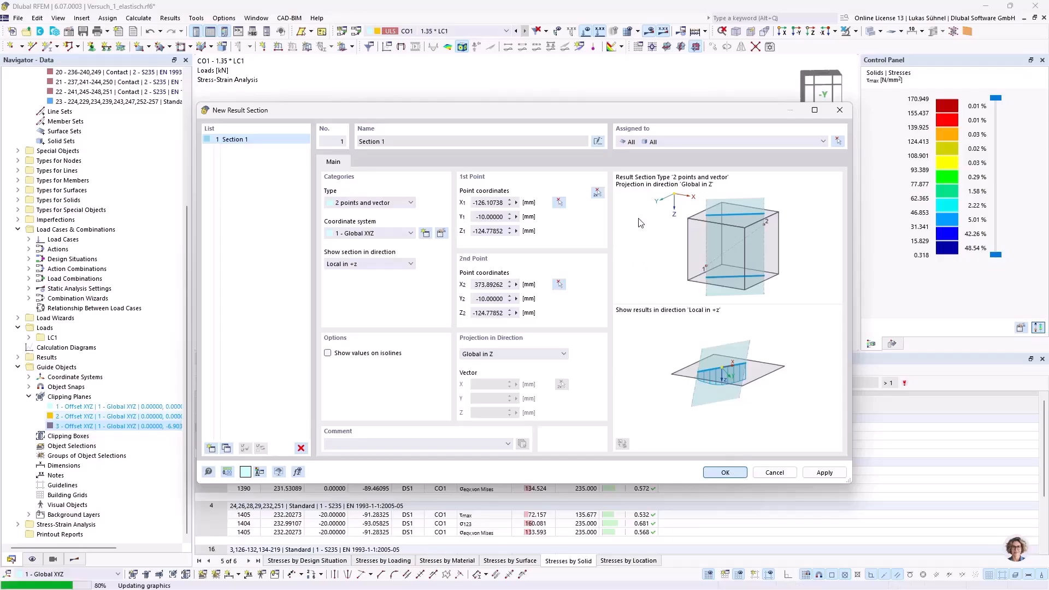
key("Return")
middle_click_drag(385, 188, 546, 142, "ctrl")
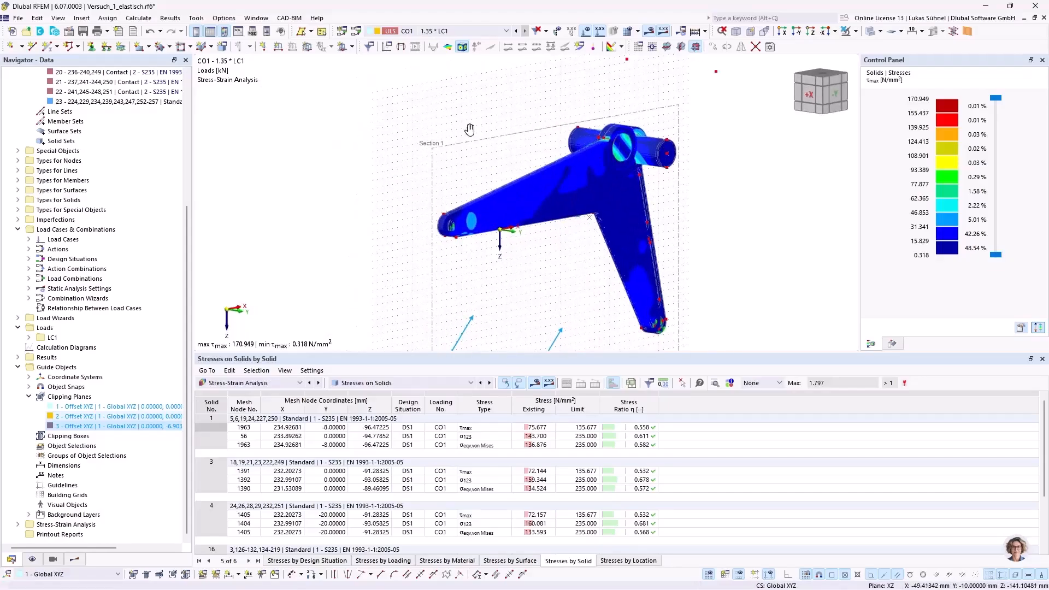
key("F7")
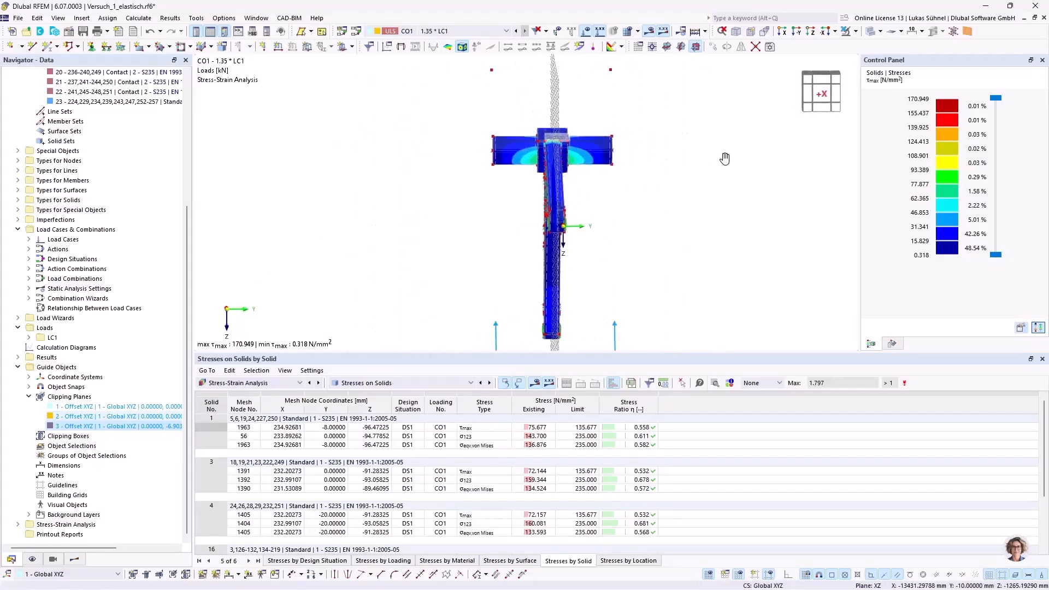
key("F7")
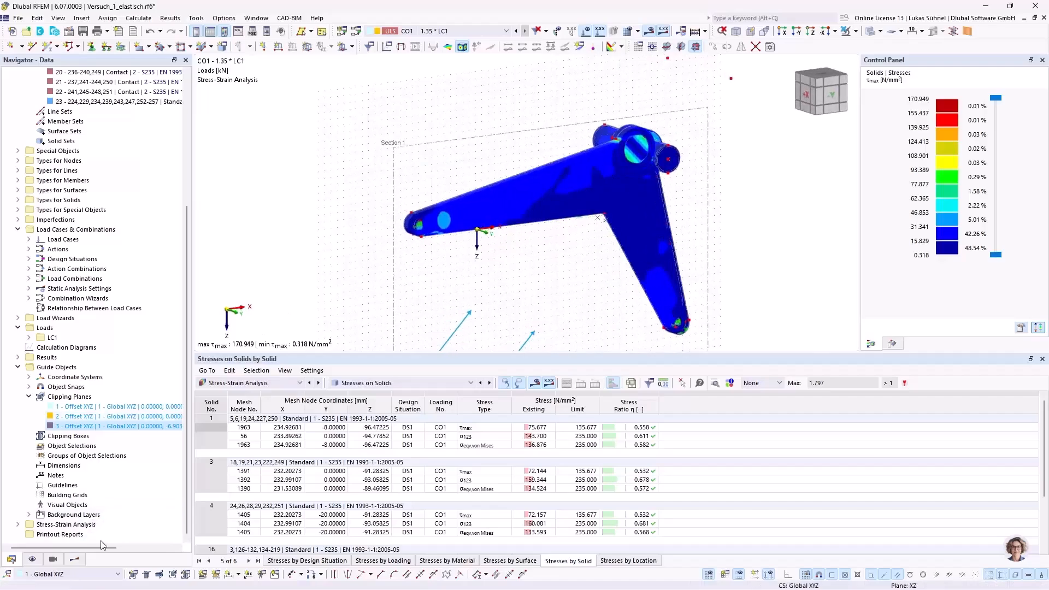
Display the equivalent von Mises stresses with the solids hidden, and inspect them on the result section around the hub
left_click(75, 558)
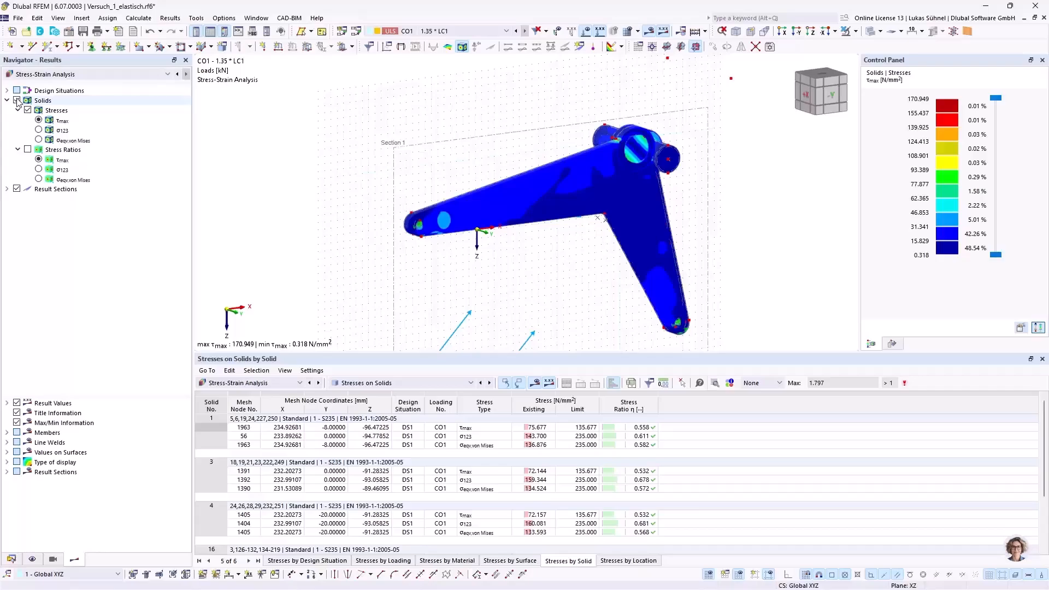
left_click(38, 140)
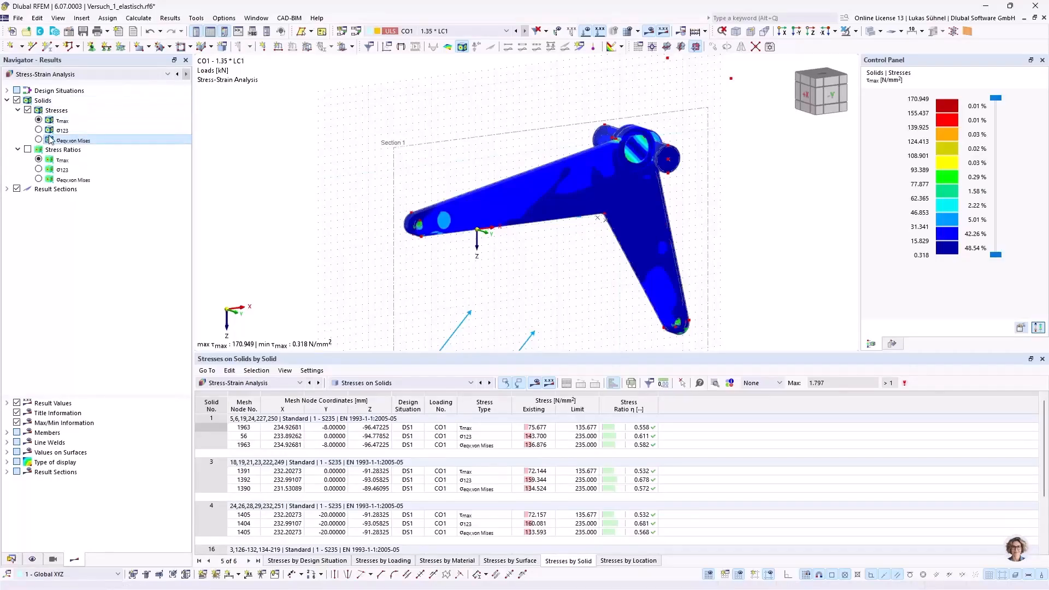
left_click(17, 102)
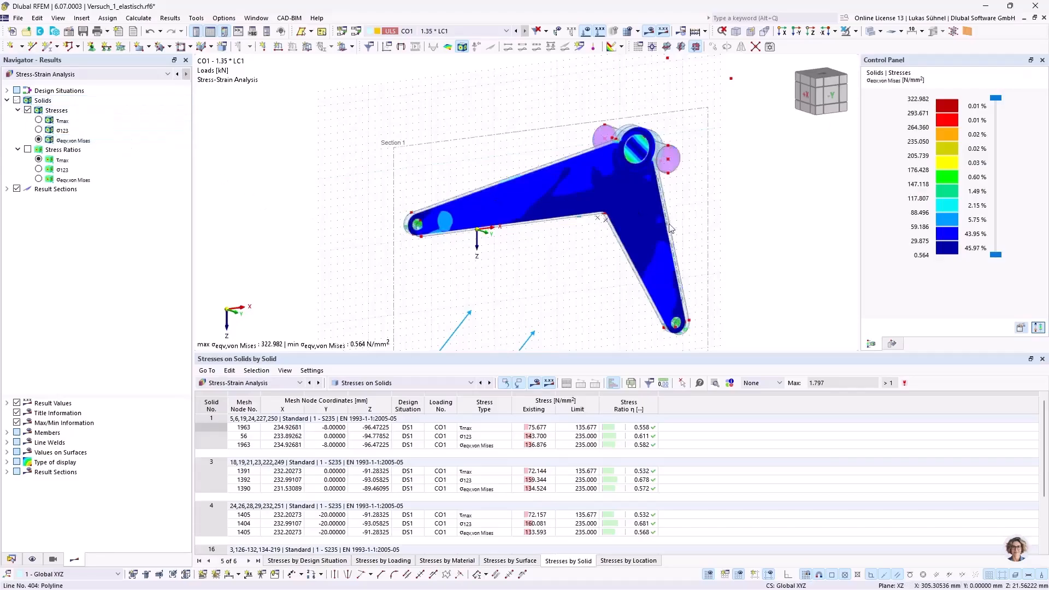
middle_click_drag(564, 267, 585, 265, "ctrl")
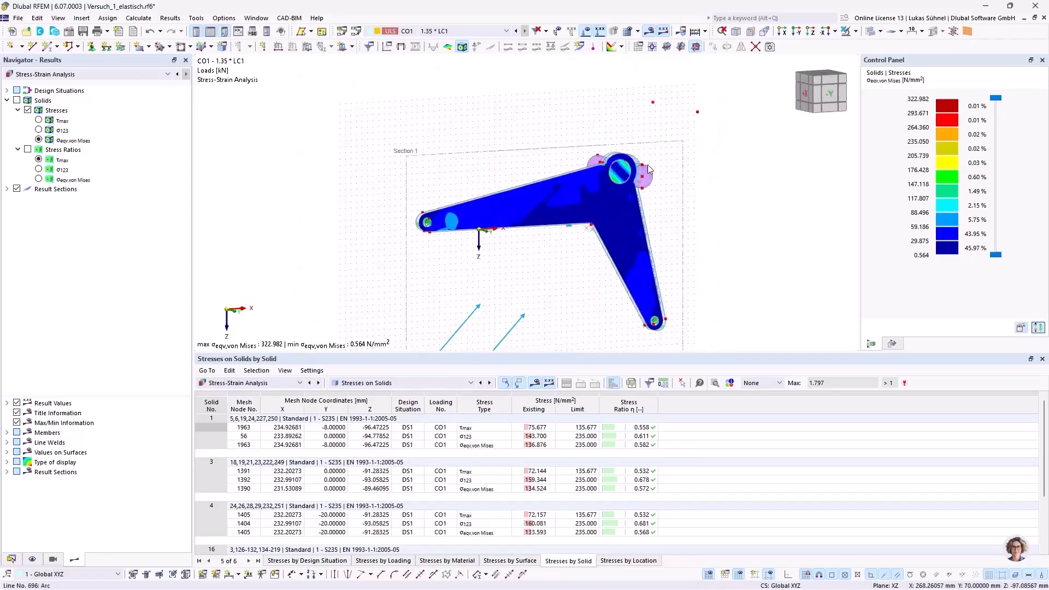
mouse_move(519, 262)
middle_mouse_down()
mouse_move(454, 232)
mouse_move(529, 260)
middle_mouse_up()
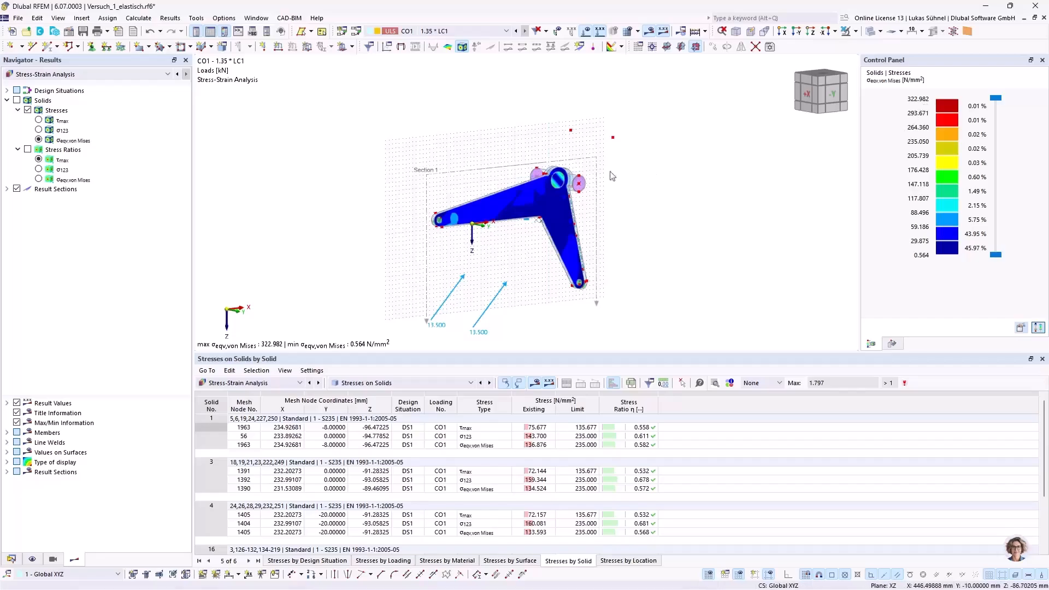
scroll(623, 174, "up", 6)
scroll(583, 147, "up", 2)
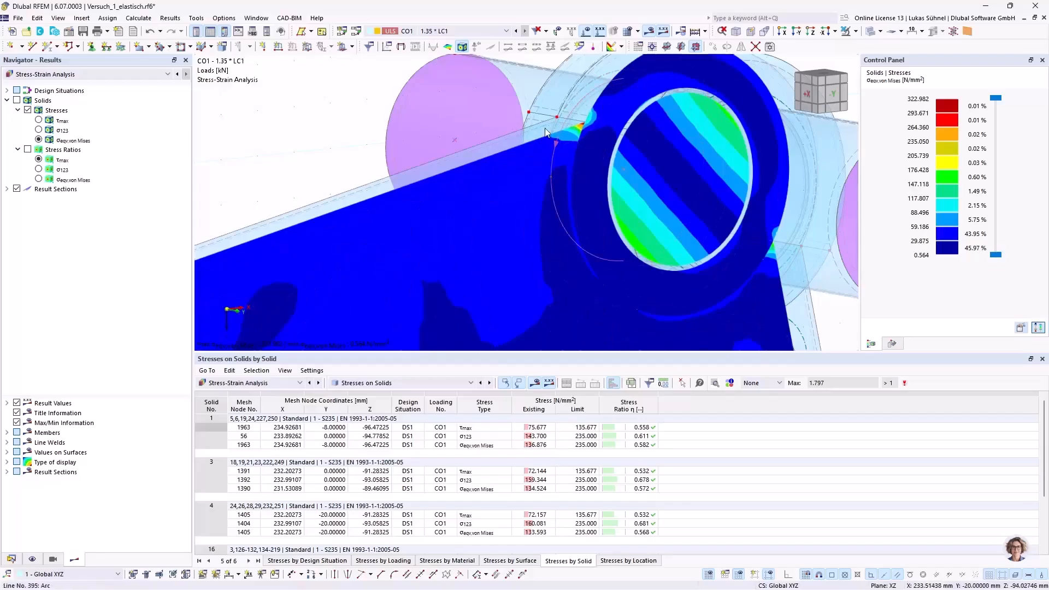
scroll(546, 131, "down", 1)
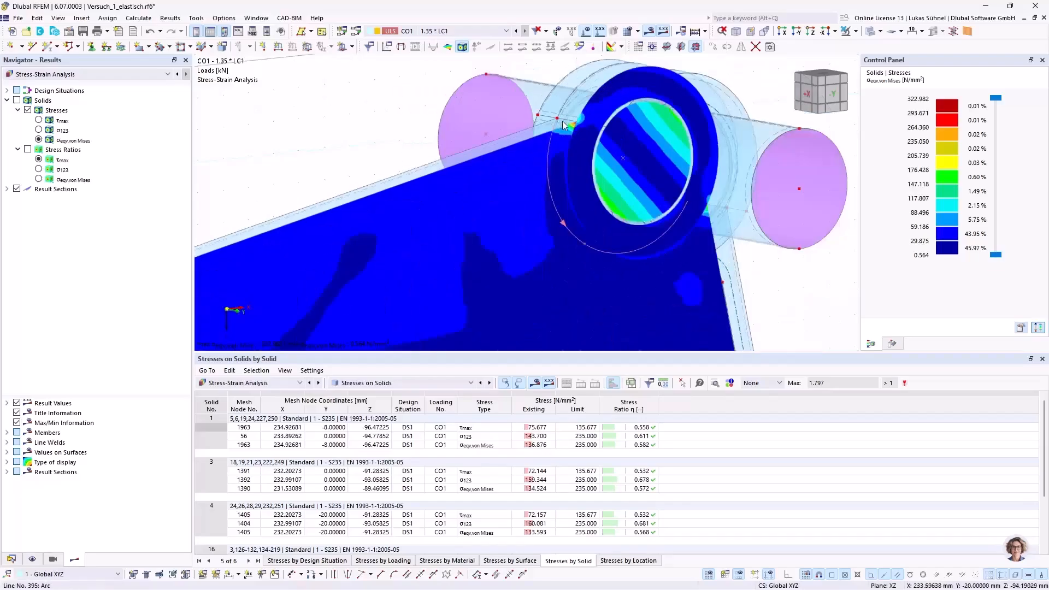
Turn off the result sections and show the von Mises stresses on the full solids again
left_click(17, 189)
left_click(25, 102)
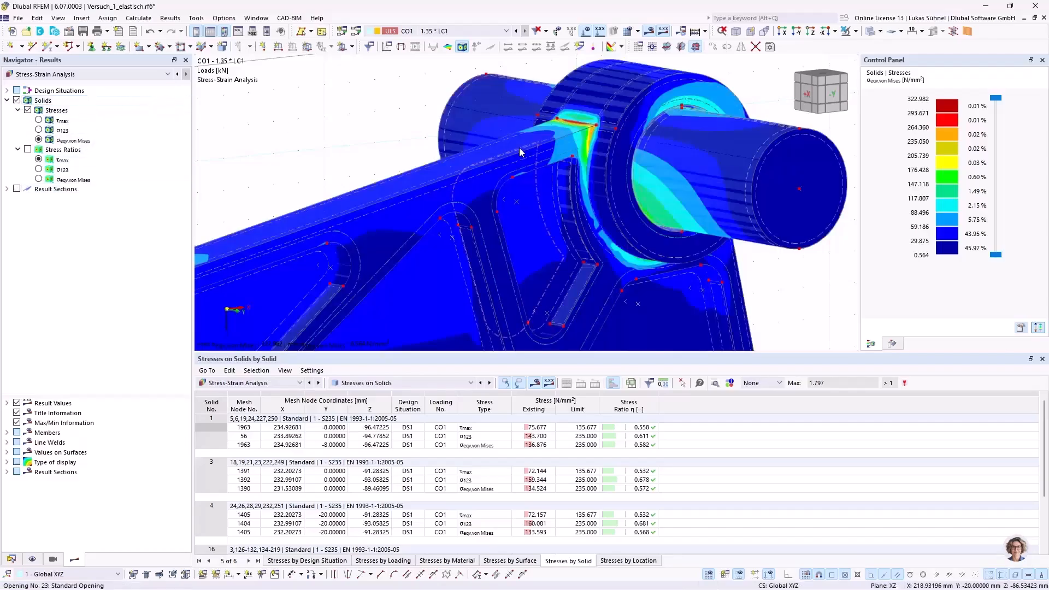
scroll(519, 147, "down", 1)
scroll(644, 190, "down", 1)
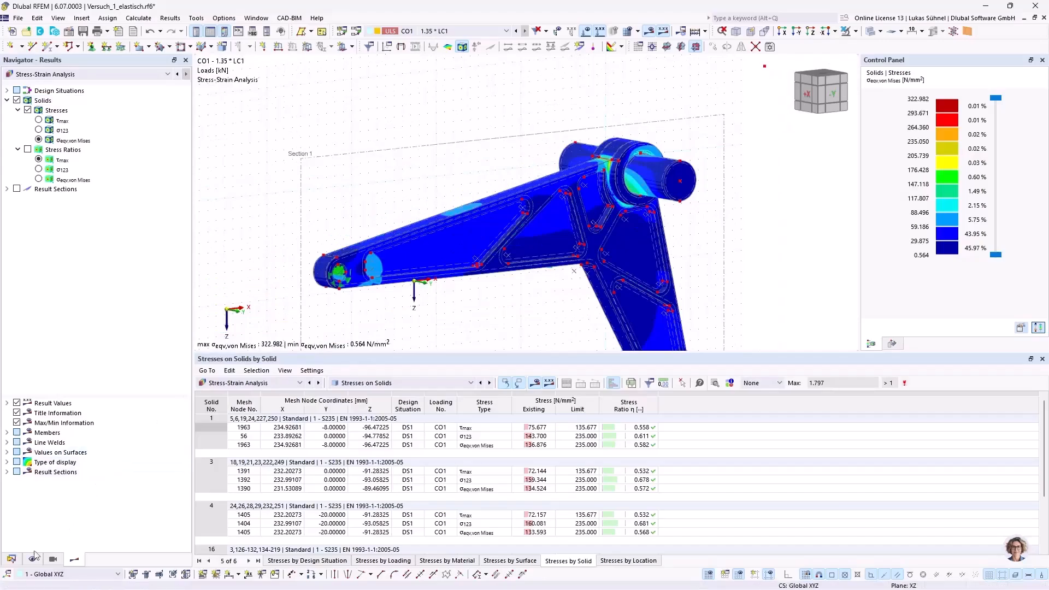
Check which add-ons are active in the model's base data, including Nonlinear Material Behavior, and close without changes
left_click(11, 559)
scroll(64, 168, "up", 7)
right_click(52, 81)
left_click(71, 86)
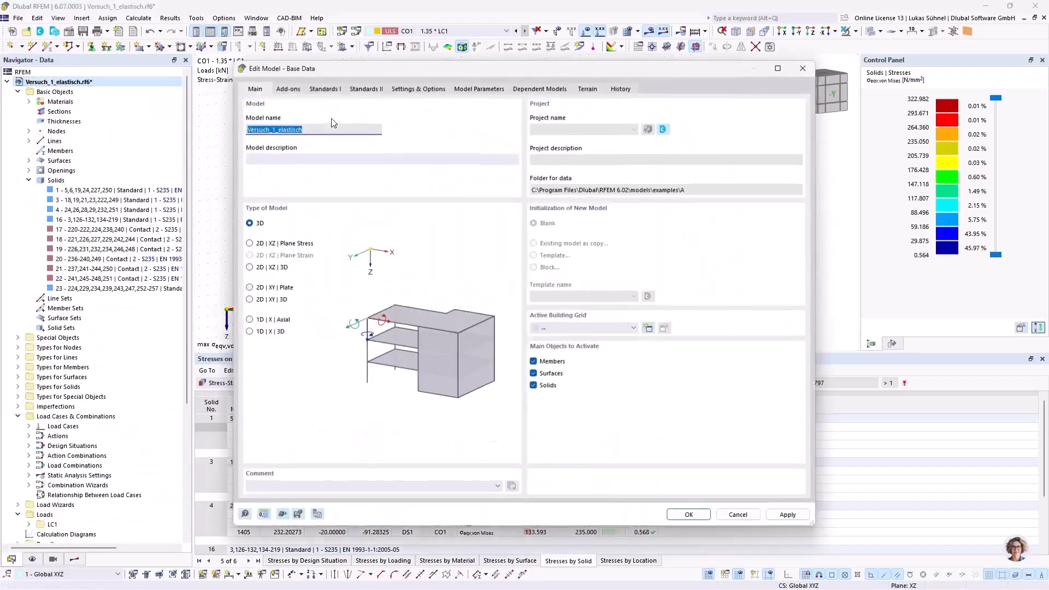
left_click(294, 89)
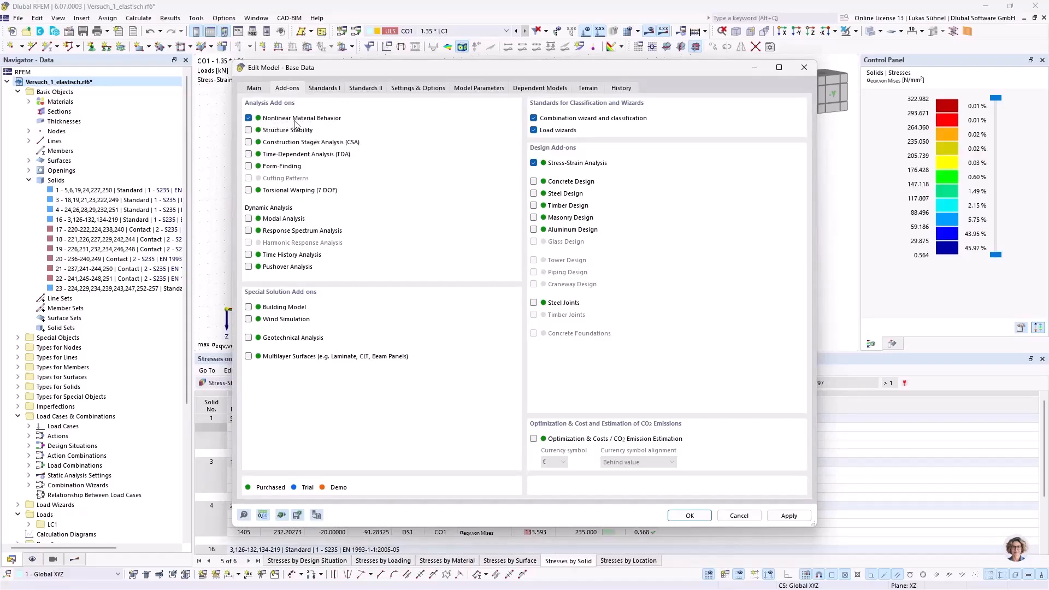
left_click(739, 516)
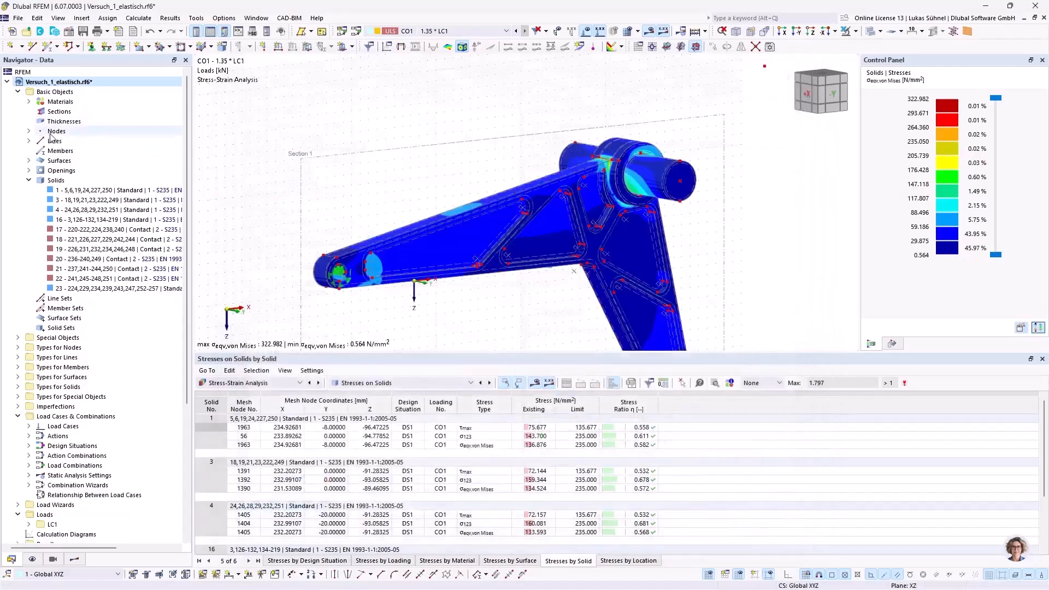
Review the material models available for material 1 (S235), such as Isotropic | Plastic (Surfaces/Solids), and cancel without changes
left_click(29, 102)
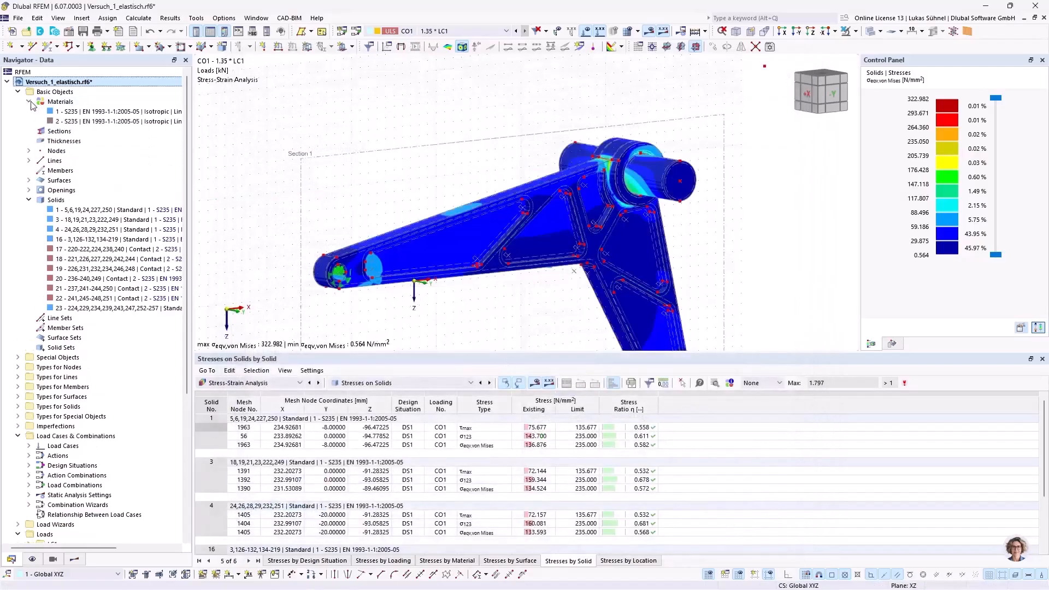
double_click(76, 111)
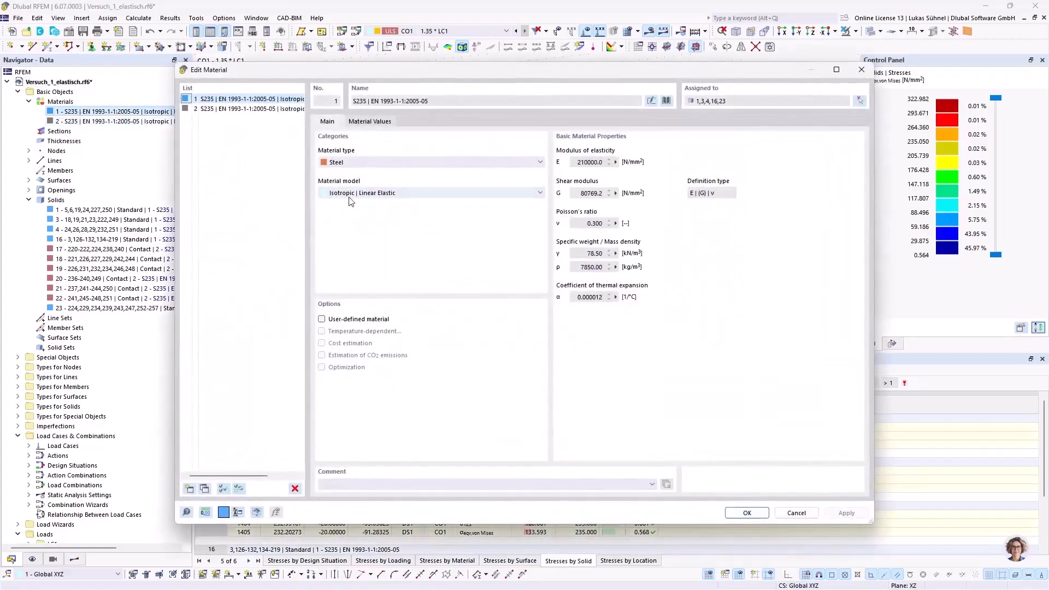
left_click(368, 194)
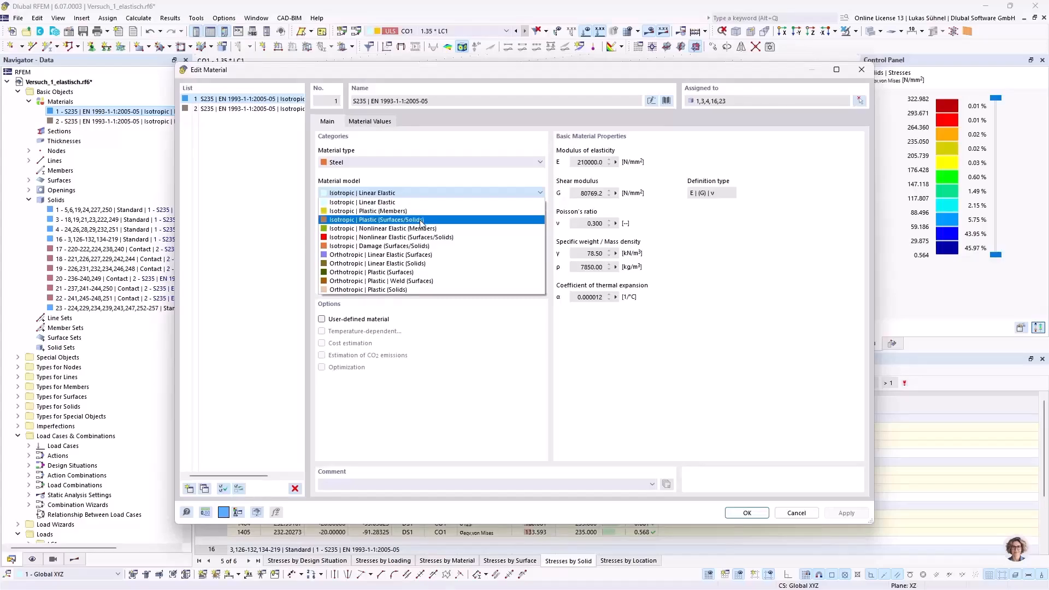
left_click(798, 291)
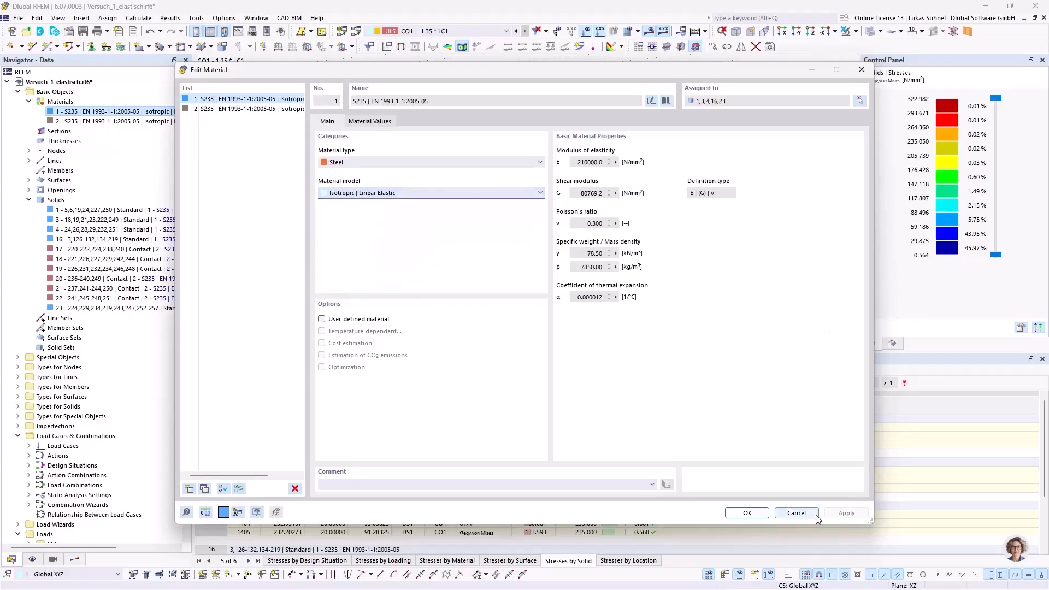
left_click(796, 513)
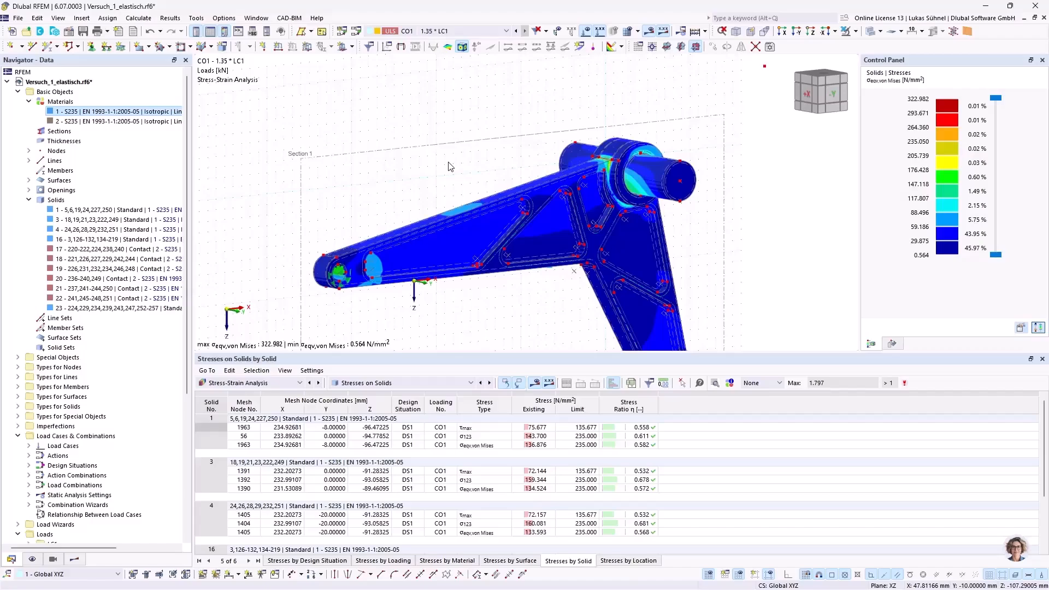
Examine the von Mises stress distribution over the whole component, from the hub to the ends of both arms
scroll(428, 112, "down", 3)
middle_click_drag(384, 76, 350, 56)
middle_click_drag(350, 57, 420, 128, "ctrl")
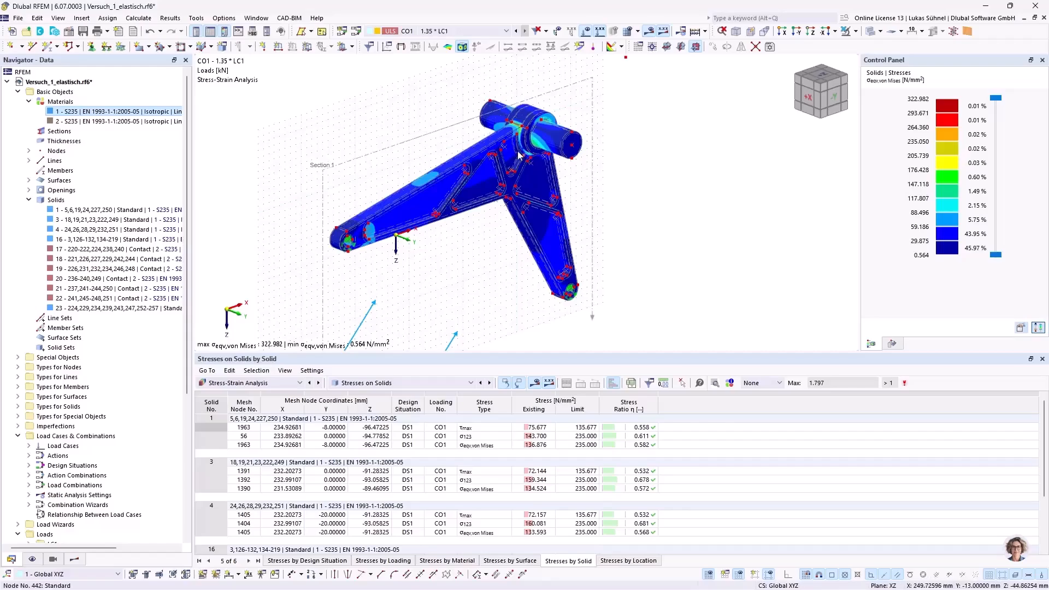
scroll(519, 156, "up", 2)
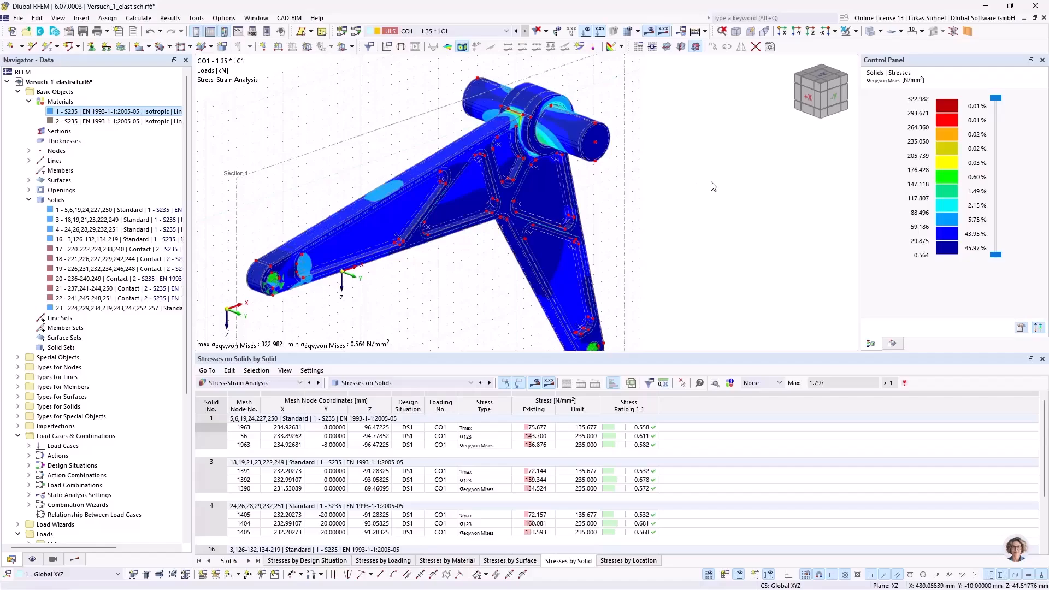
middle_click_drag(699, 154, 656, 140, "ctrl")
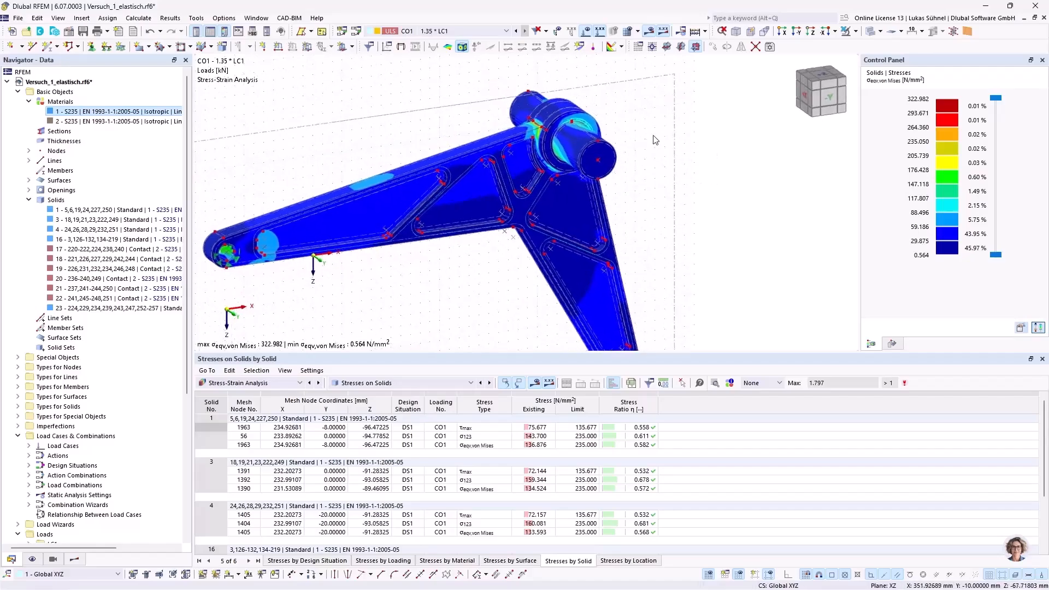
middle_click_drag(369, 138, 410, 141, "ctrl")
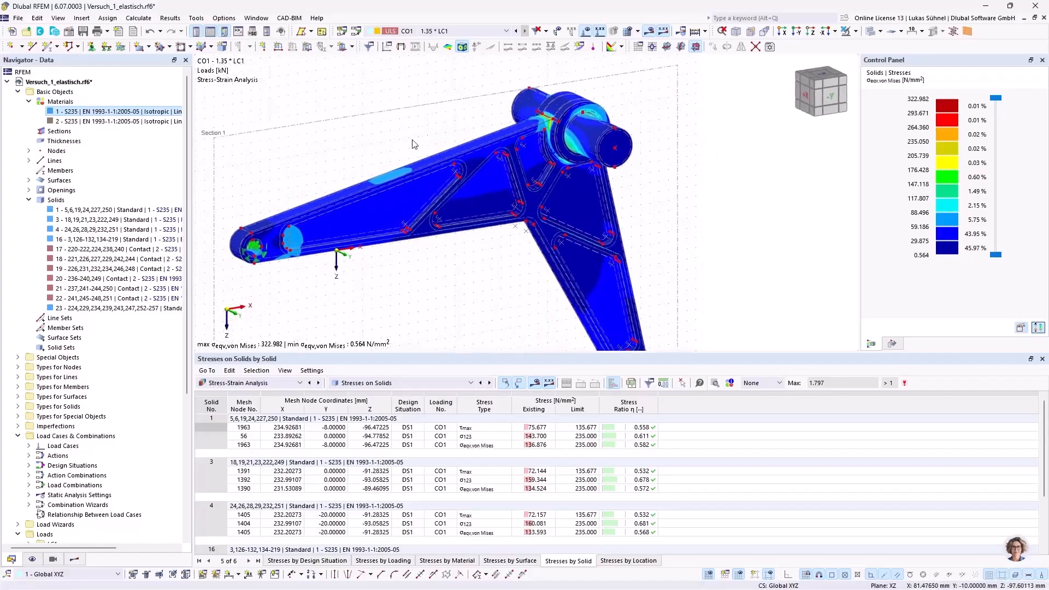
scroll(411, 141, "down", 1)
scroll(401, 218, "down", 3)
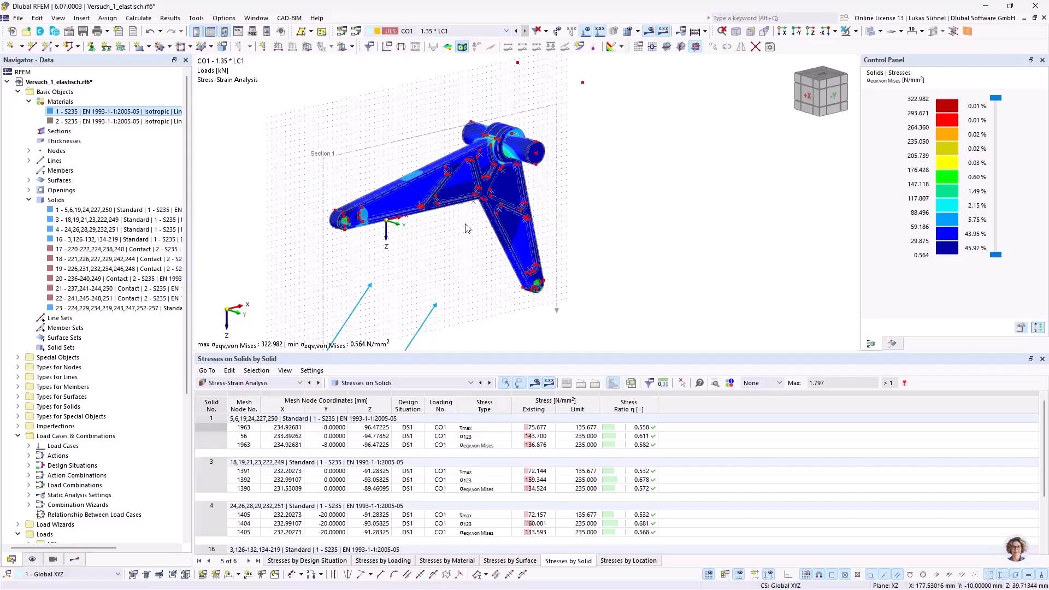
mouse_move(468, 229)
middle_mouse_down("ctrl")
mouse_move(459, 253)
mouse_move(469, 234)
mouse_move(480, 237)
middle_mouse_up("ctrl")
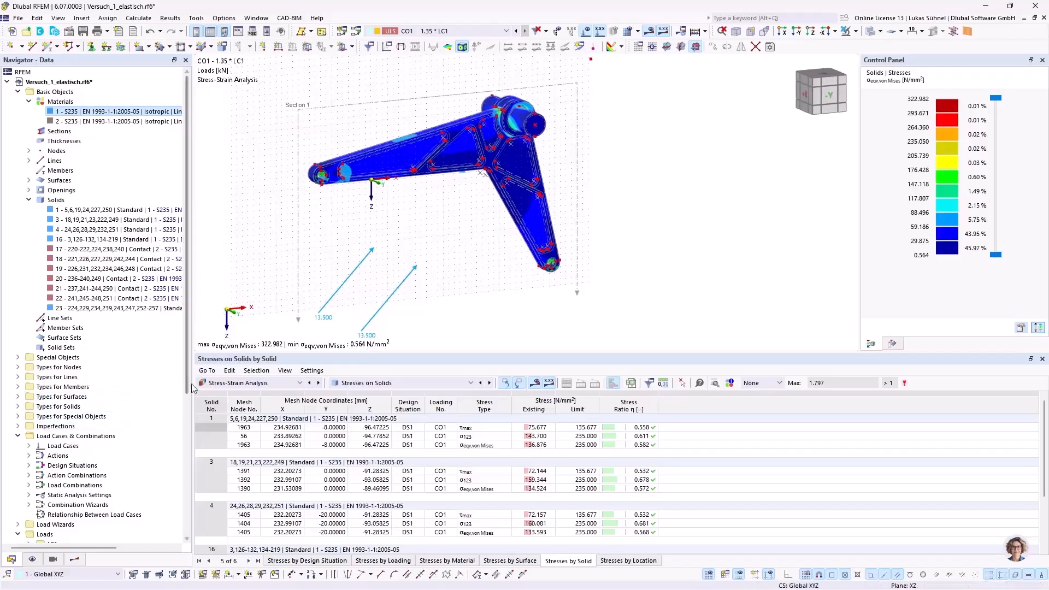
Collapse all entries in the model's data navigator
scroll(137, 337, "down", 6)
scroll(137, 338, "down", 1)
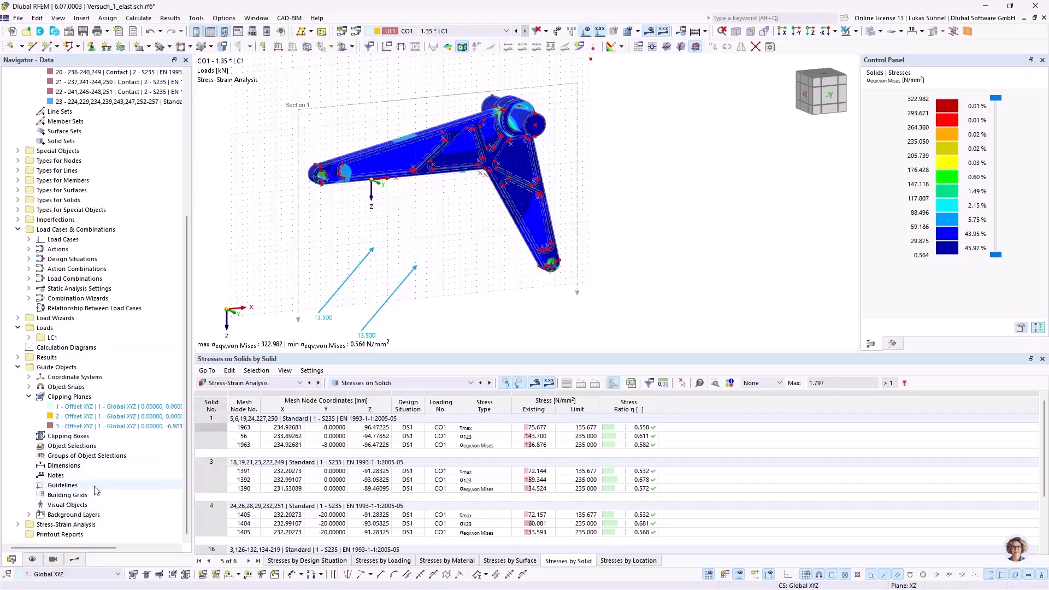
right_click(164, 487)
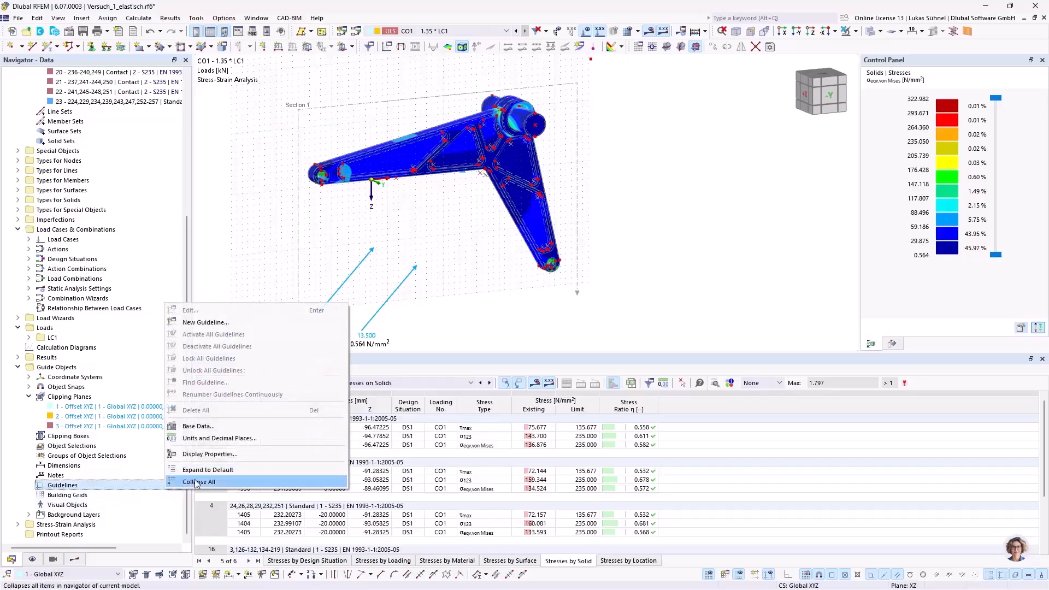
left_click(192, 483)
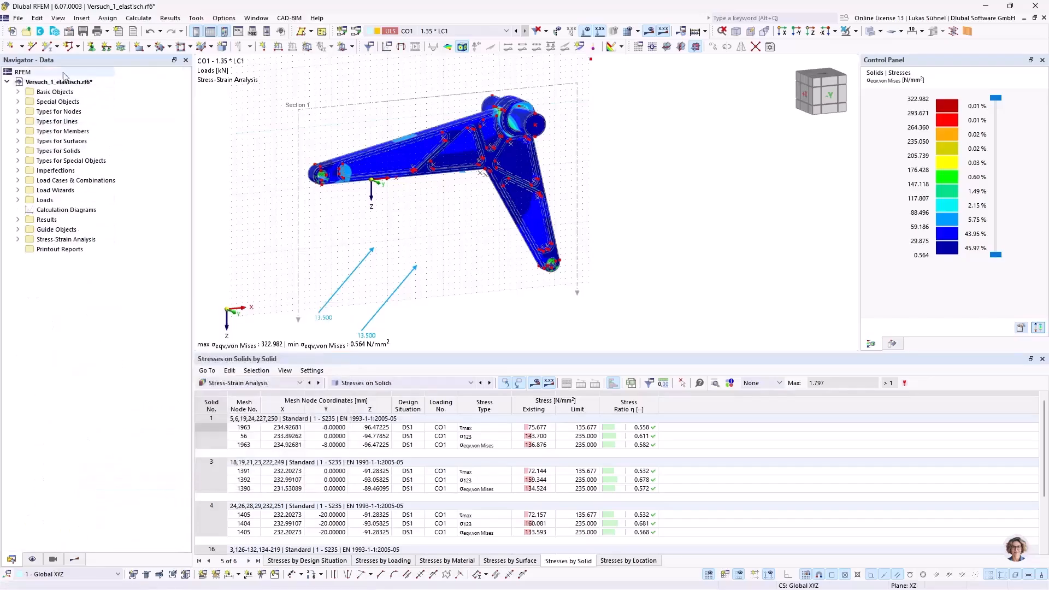
Start a new printout report for the model
left_click(47, 249)
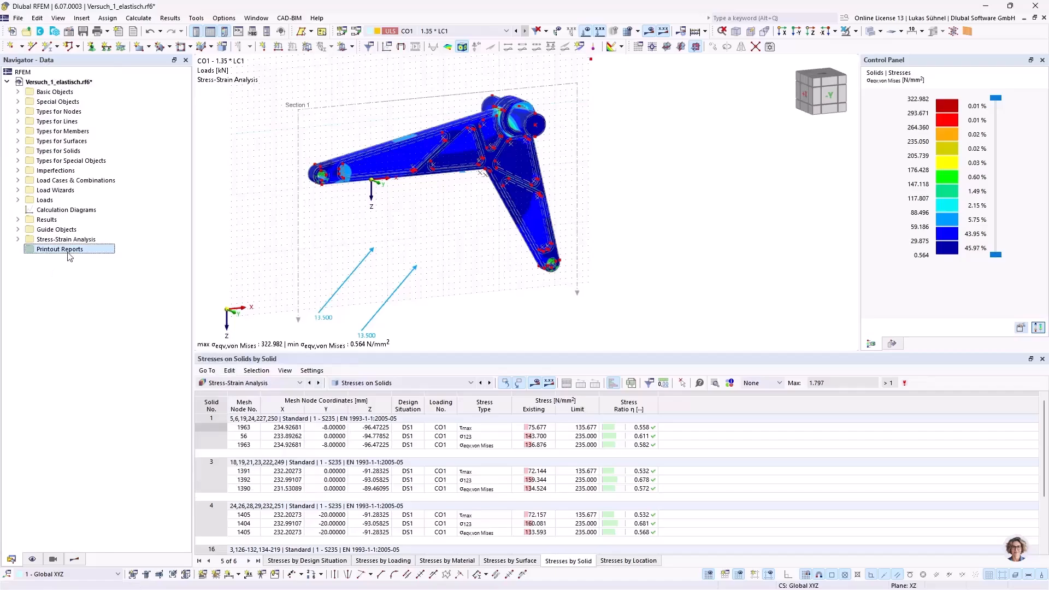
right_click(44, 254)
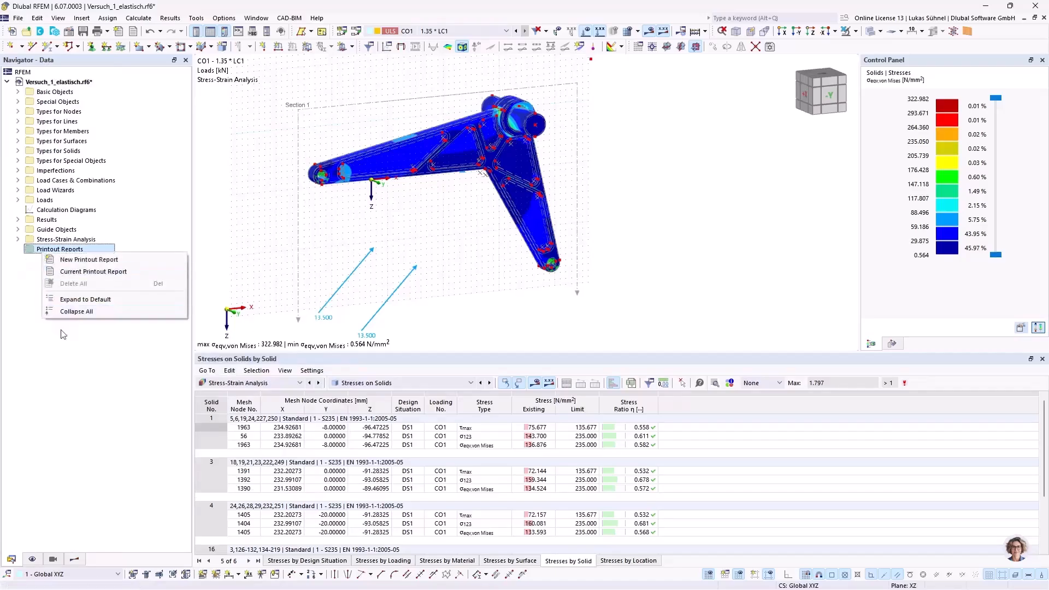
left_click(63, 261)
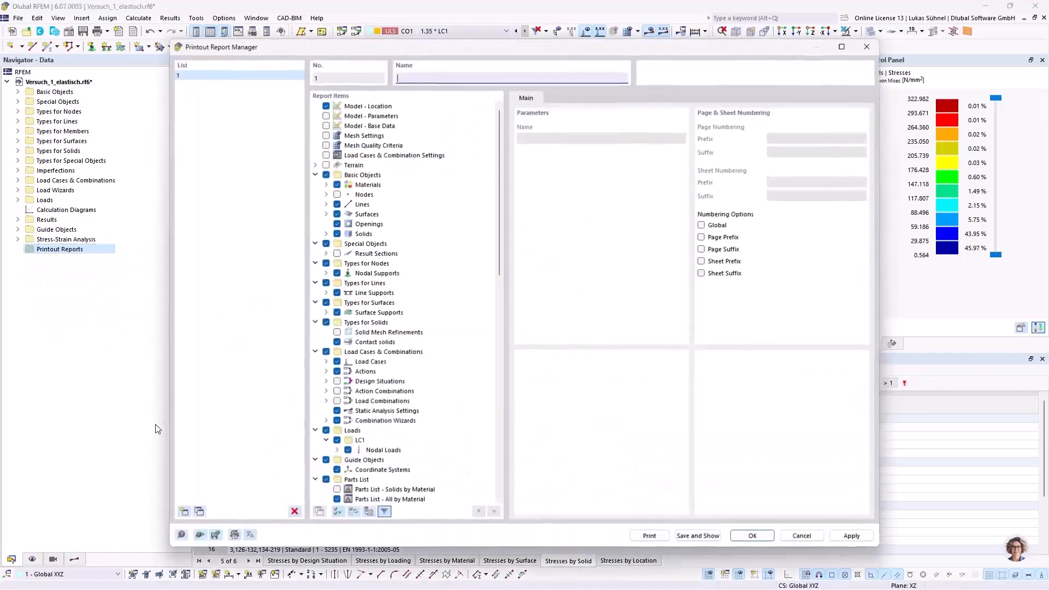
Collapse the report items to check the Basic Objects selection, and save and show the printout report
right_click(475, 346)
left_click(503, 421)
right_click(429, 332)
left_click(473, 420)
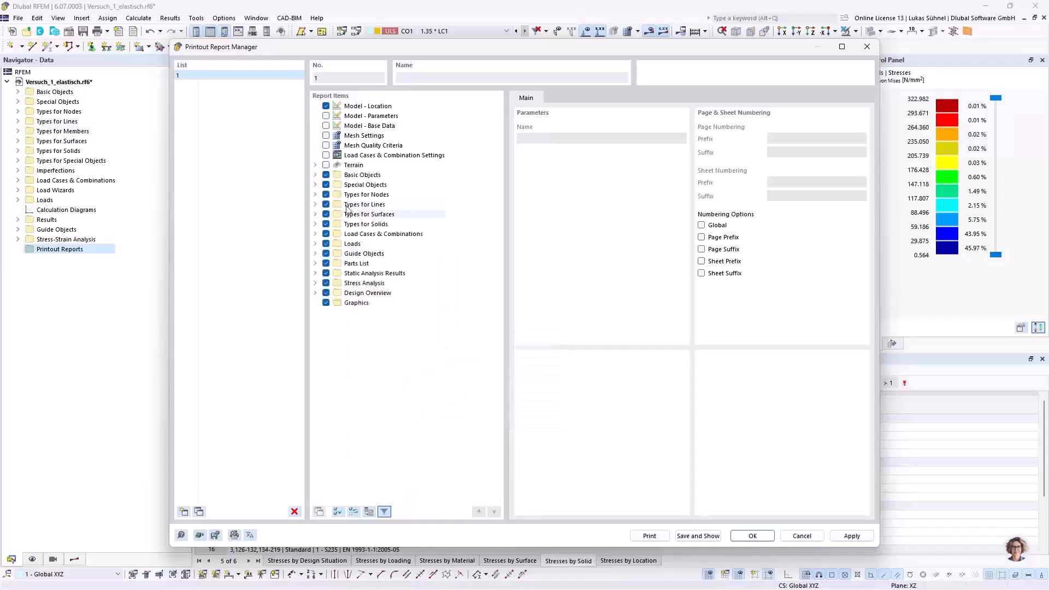
left_click(315, 176)
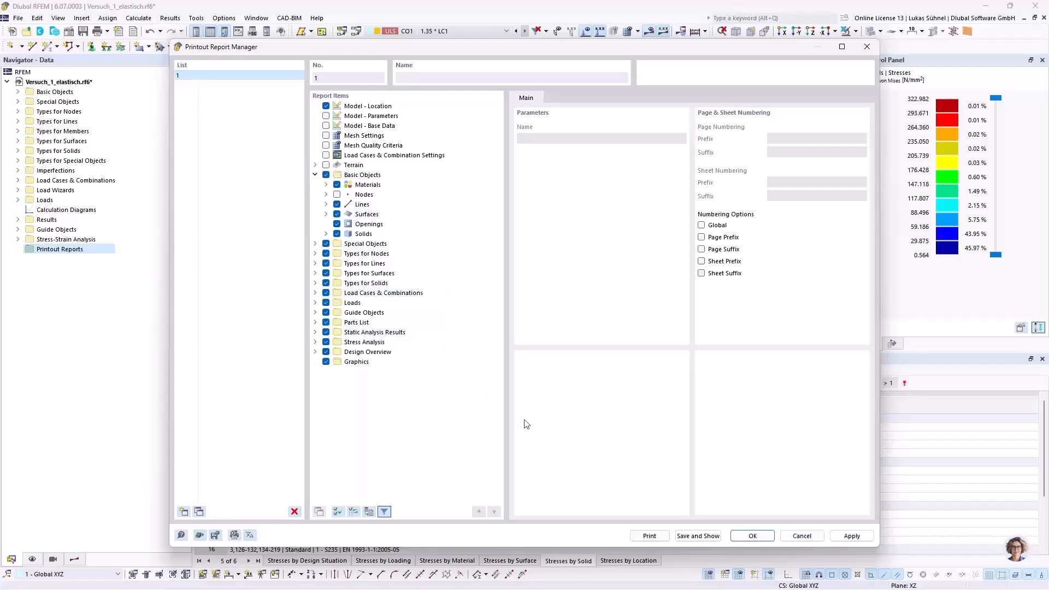
left_click(698, 539)
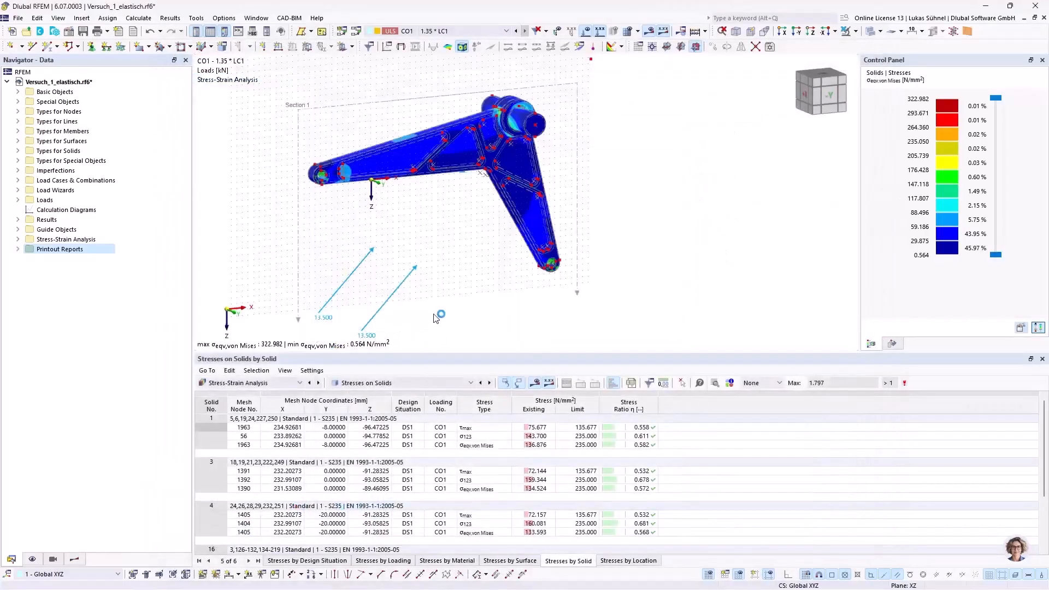
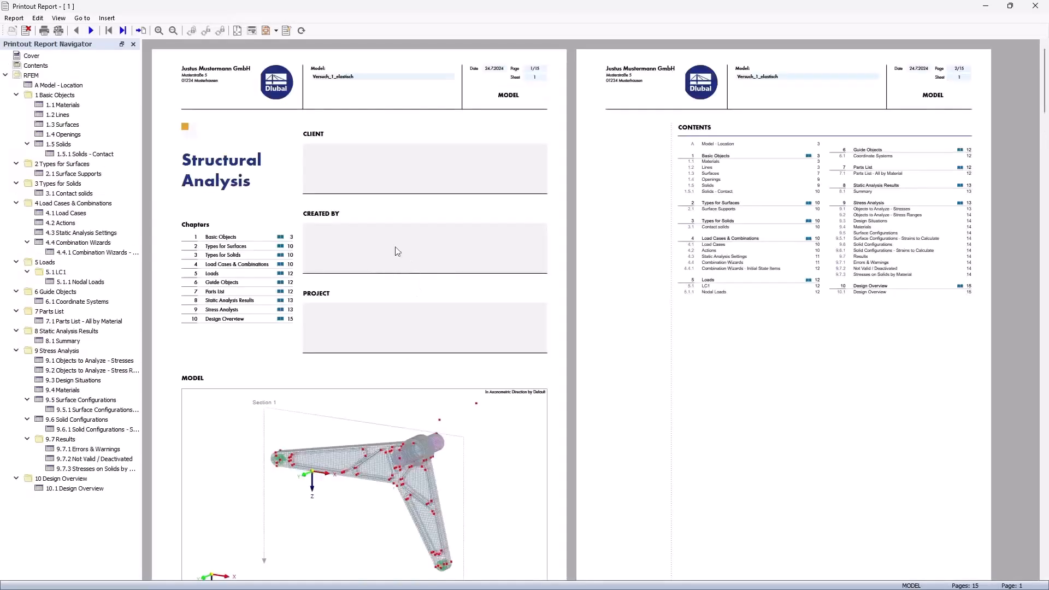
Look over the cover page with the model image and the table of contents of the generated report
scroll(421, 179, "down", 1)
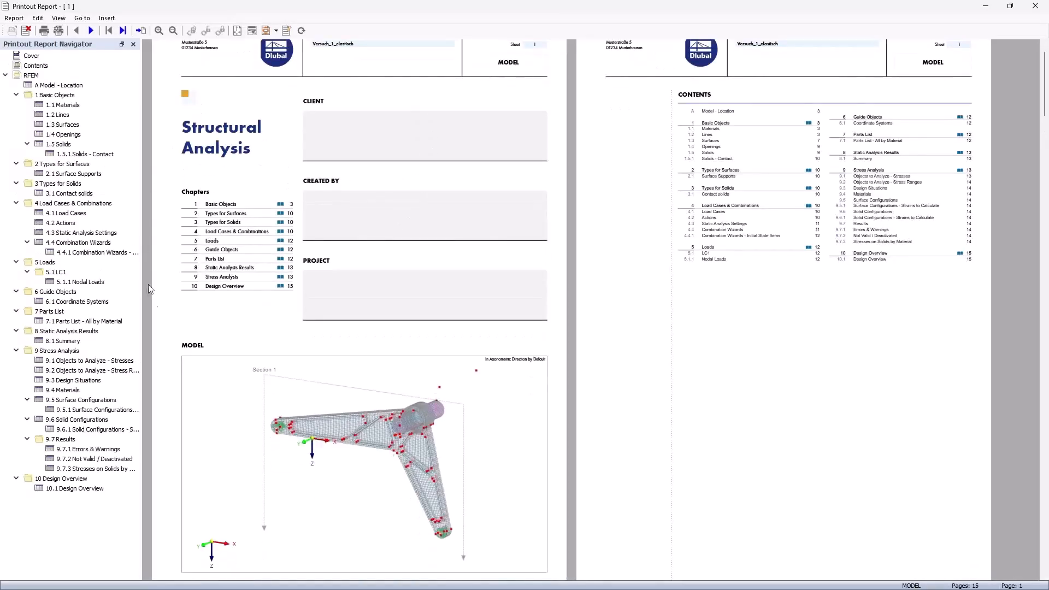
scroll(418, 302, "down", 1)
scroll(710, 284, "up", 3)
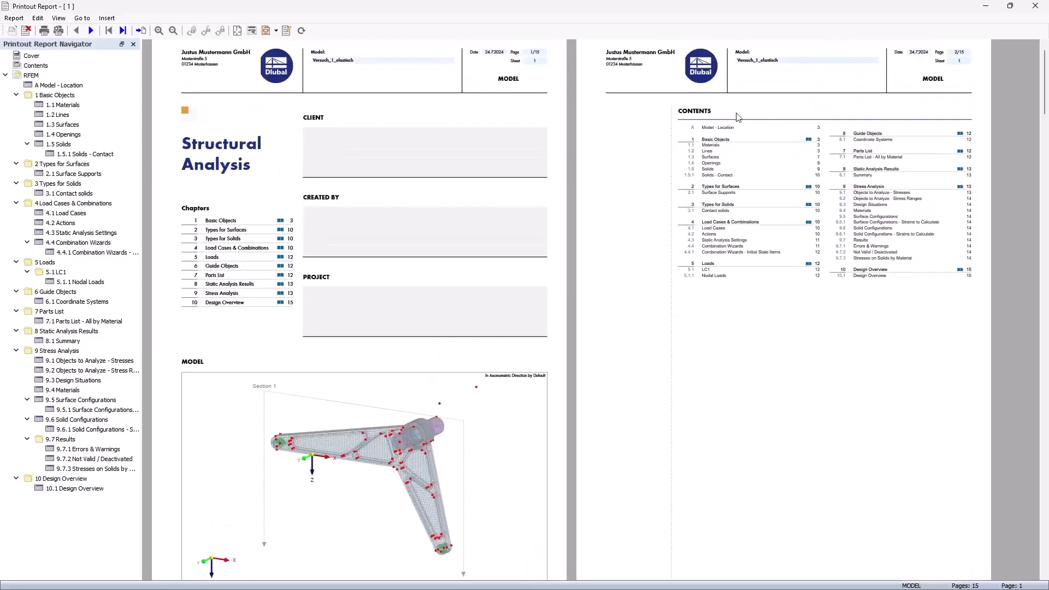
Look through the report's chapters, from model location, materials and lines to surfaces, openings, solids, supports and load cases
scroll(746, 236, "down", 20)
scroll(323, 235, "down", 5)
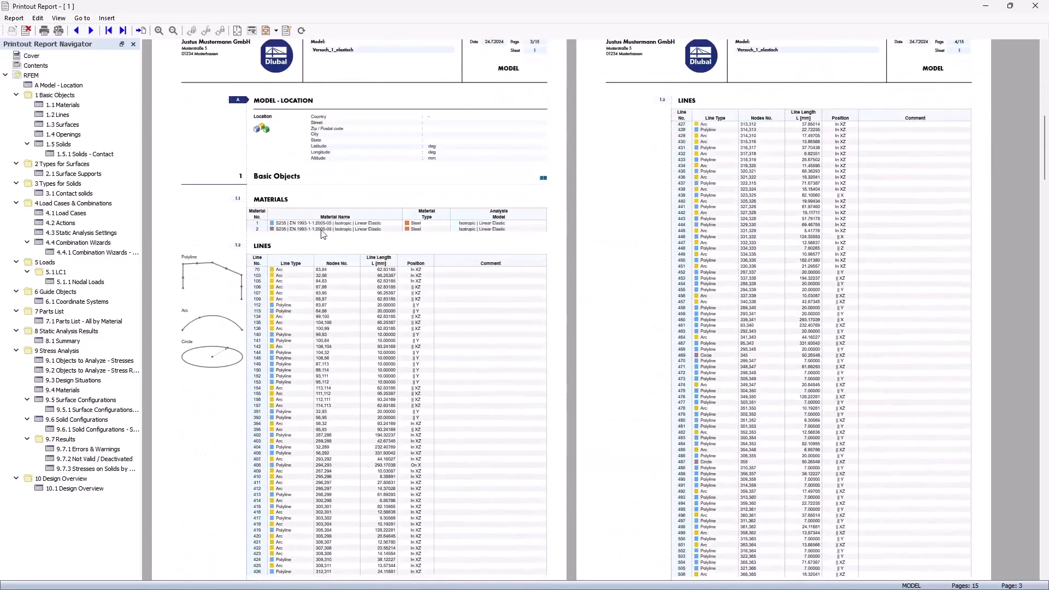
left_click(280, 214)
left_click(321, 309)
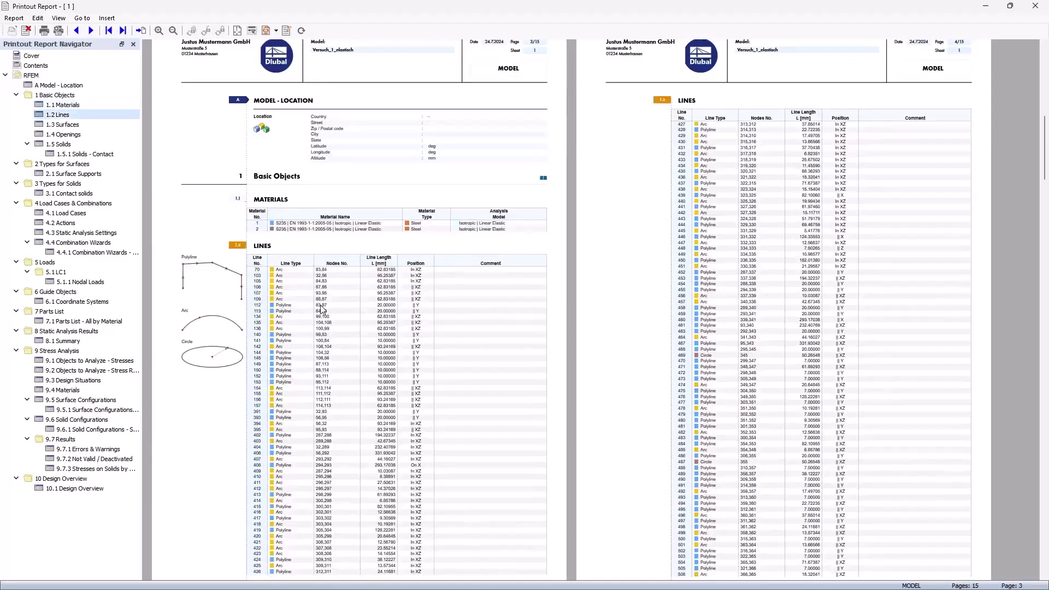
scroll(719, 180, "down", 20)
left_click_drag(1044, 203, 1035, 334)
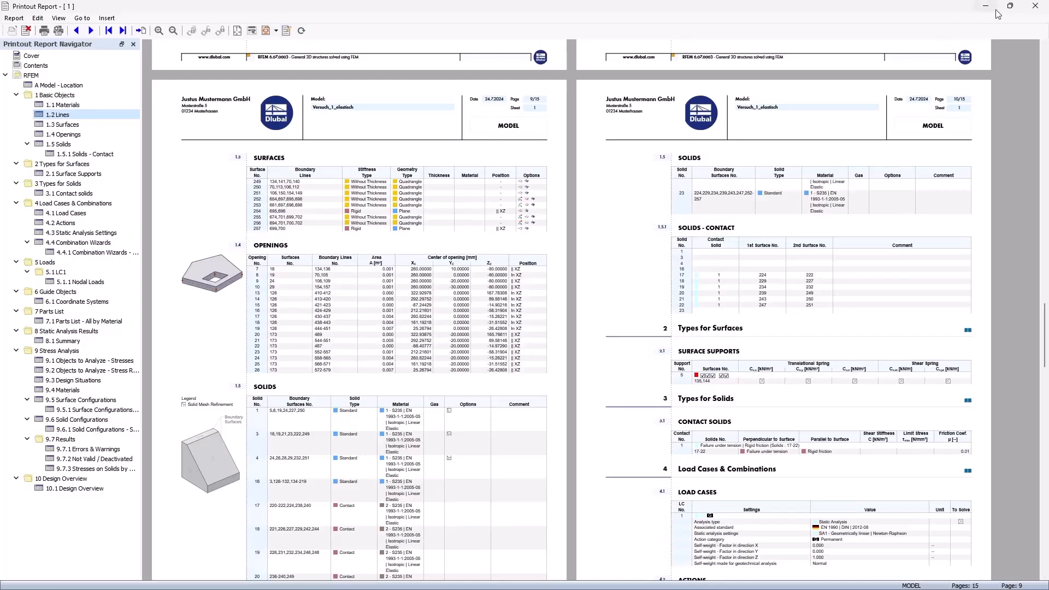
Return from the printout report to the RFEM model, switch off the results and loads, and display the model as a solid rendering
left_click_drag(885, 11, 0, 93)
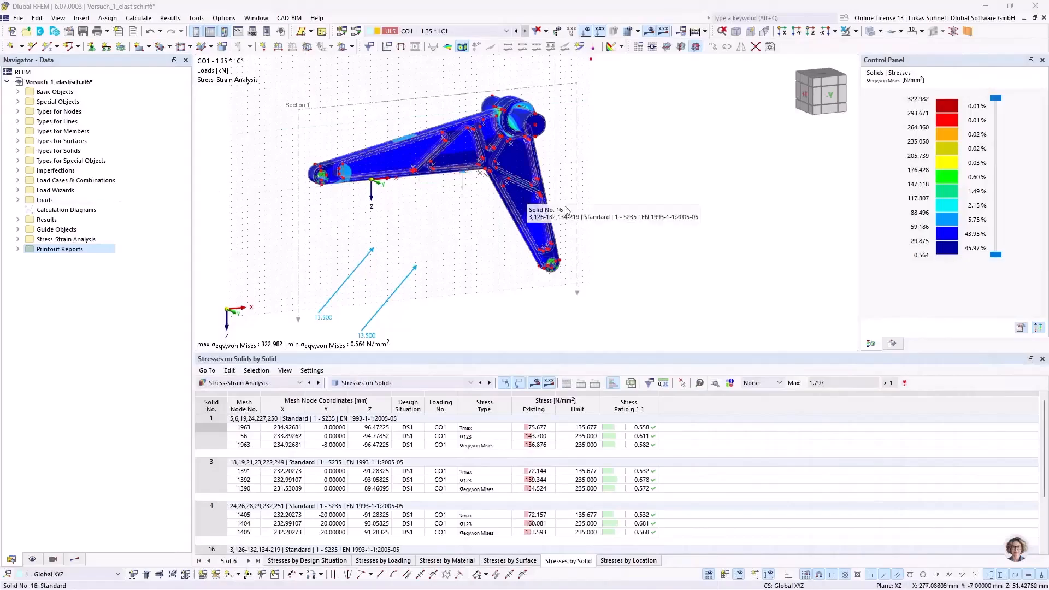
middle_click_drag(288, 230, 343, 228)
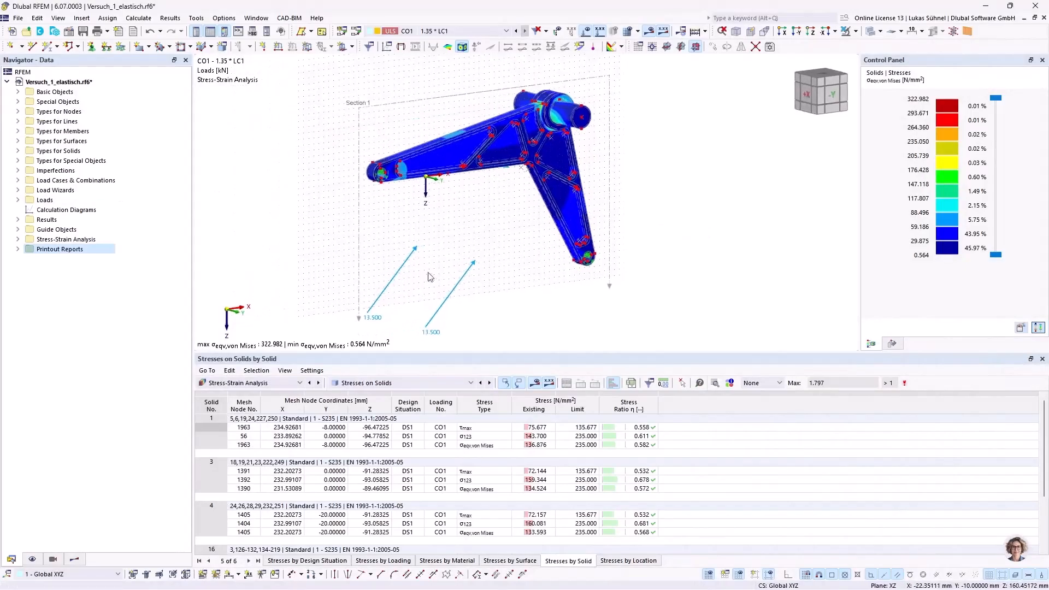
left_click(649, 32)
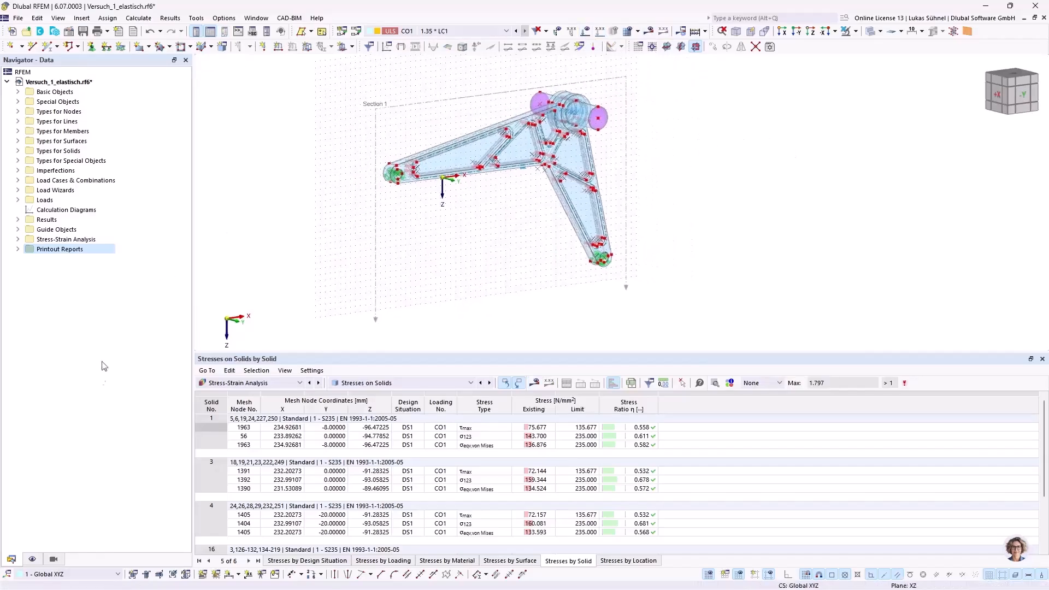
left_click(54, 559)
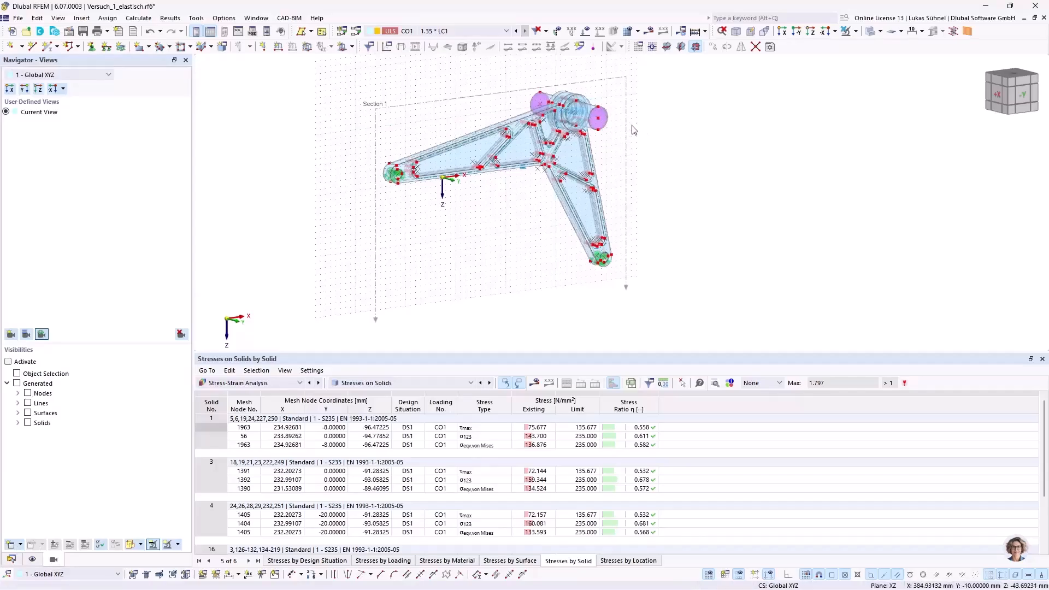
left_click(873, 32)
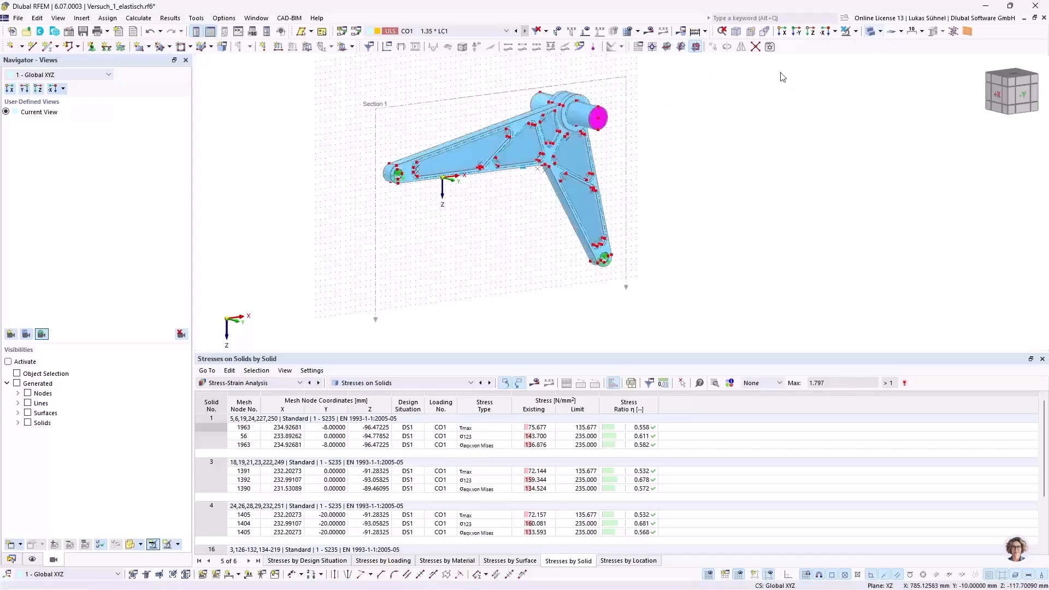
middle_click_drag(650, 112, 668, 123)
scroll(533, 199, "up", 1)
Hide the result objects in the display settings so the Section 1 plane is not drawn
left_click(15, 560)
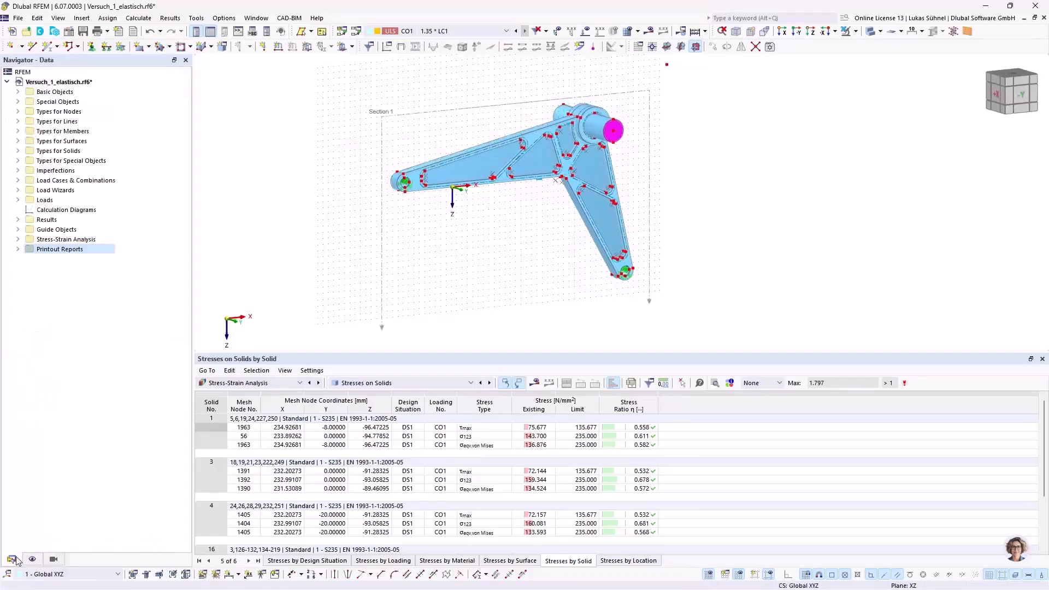
left_click(21, 232)
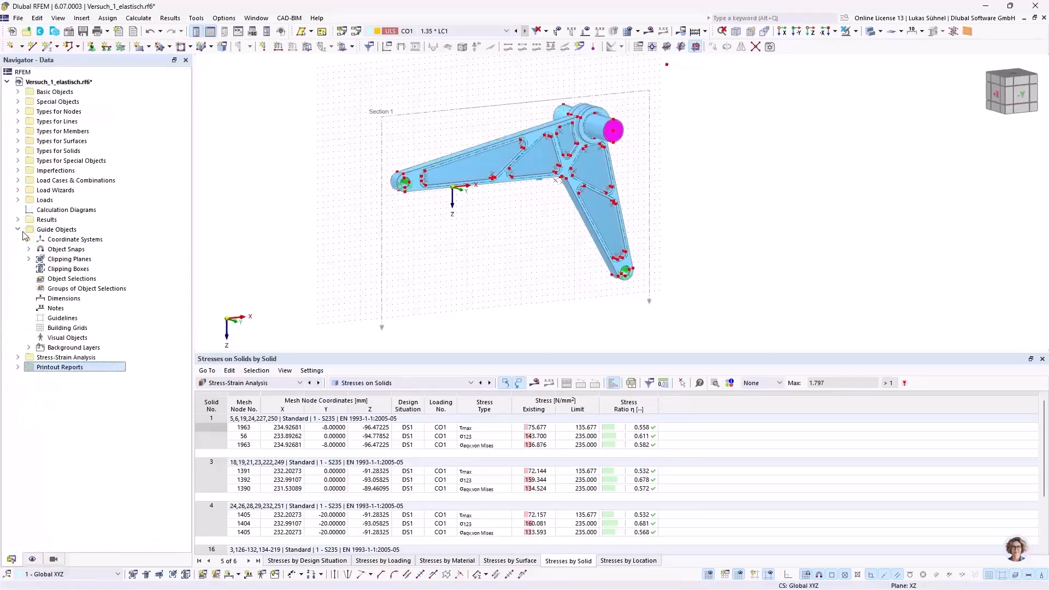
left_click(18, 219)
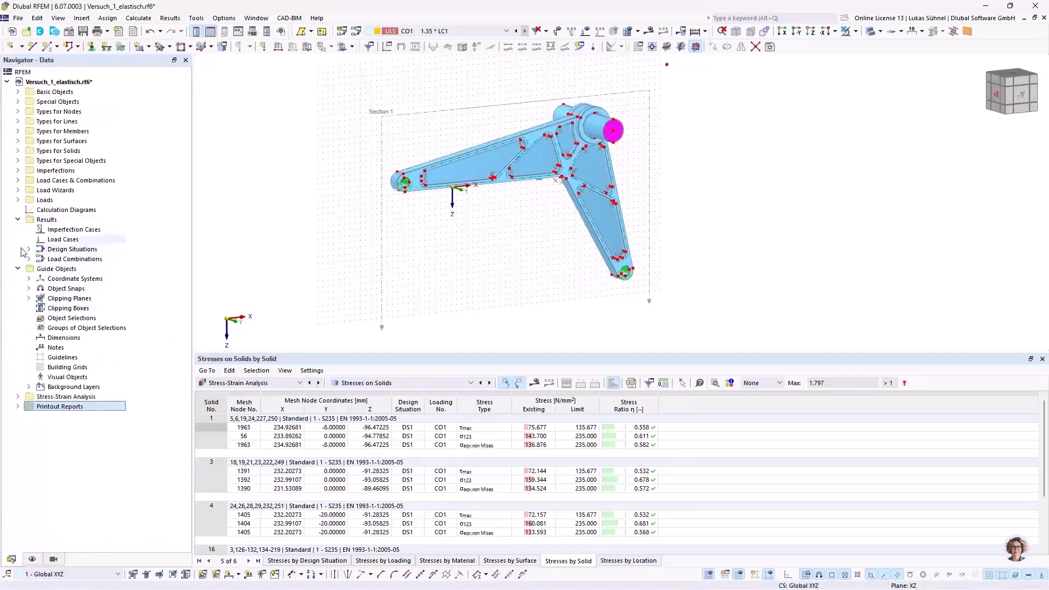
left_click(32, 559)
scroll(61, 328, "down", 5)
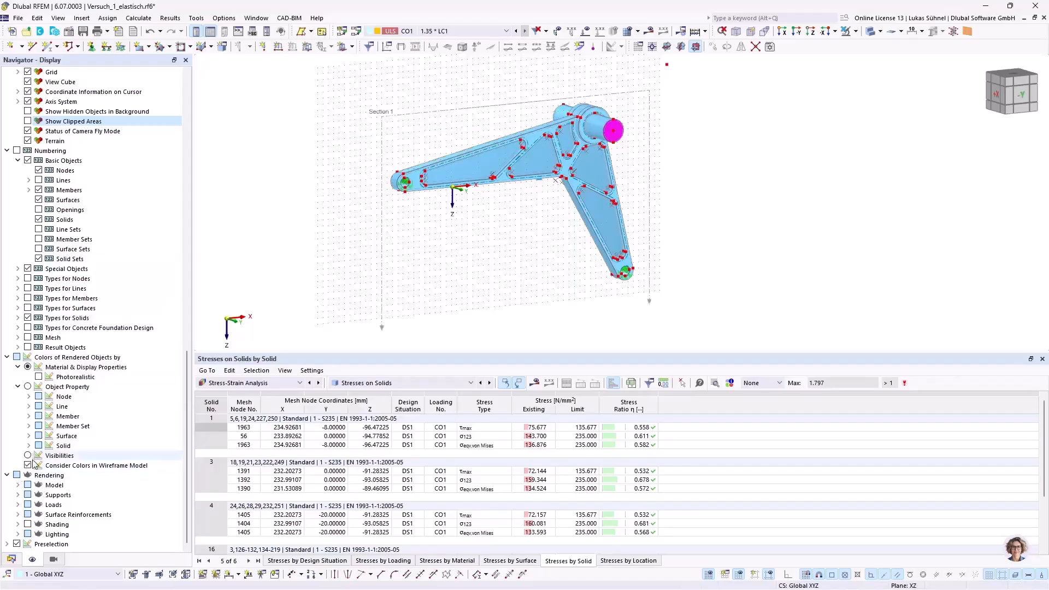
scroll(91, 319, "up", 3)
scroll(91, 319, "up", 6)
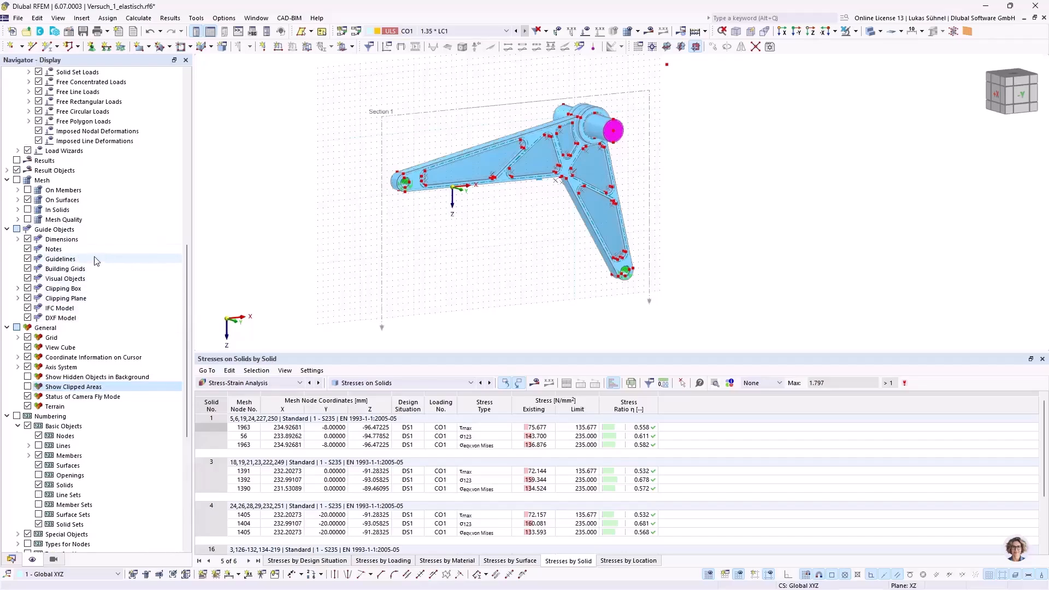
scroll(96, 260, "up", 4)
left_click(18, 288)
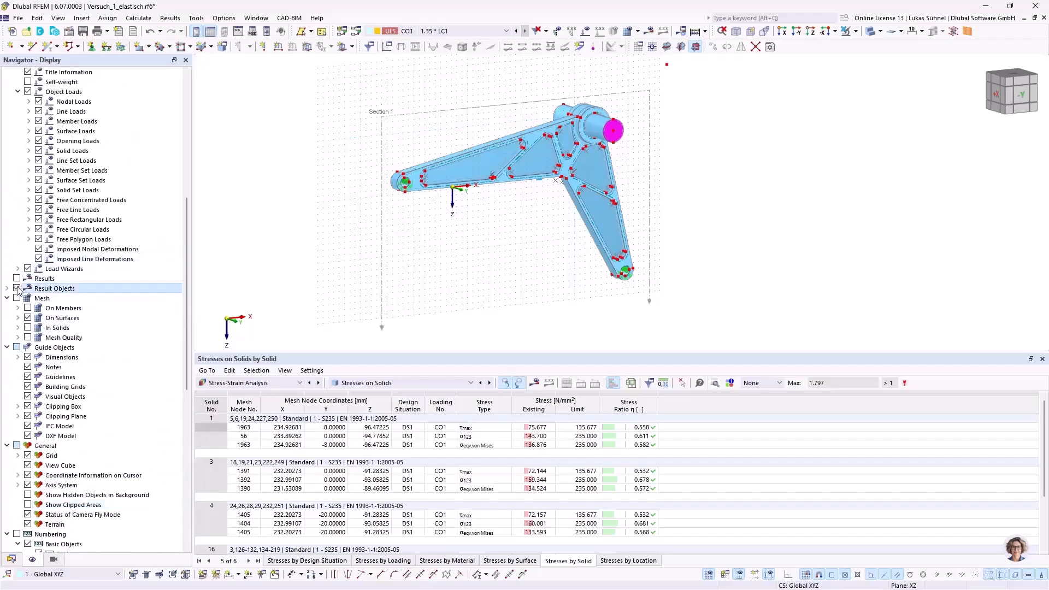
Send the current model graphic to the printout report with the Window filling picture option
middle_click_drag(503, 251, 350, 248)
scroll(422, 242, "up", 2)
scroll(345, 217, "down", 1)
middle_click_drag(197, 137, 202, 123)
left_click(107, 31)
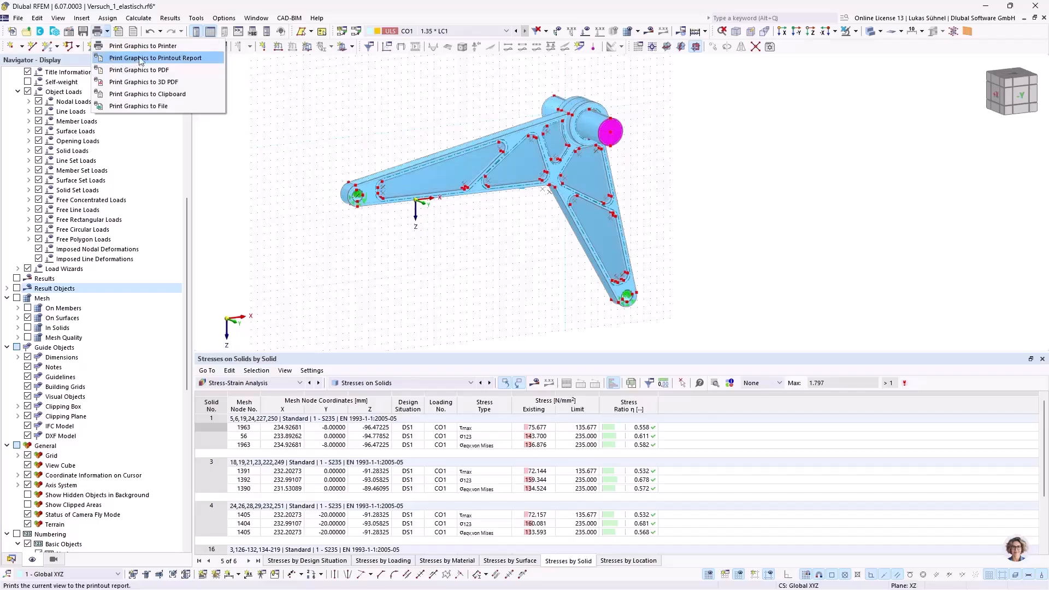
left_click(167, 58)
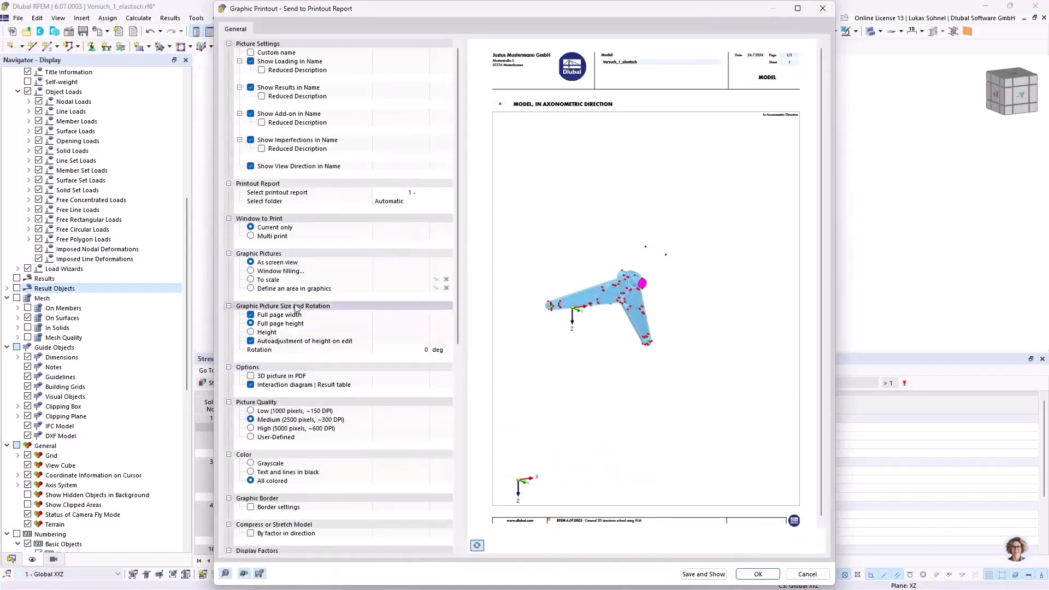
left_click(252, 272)
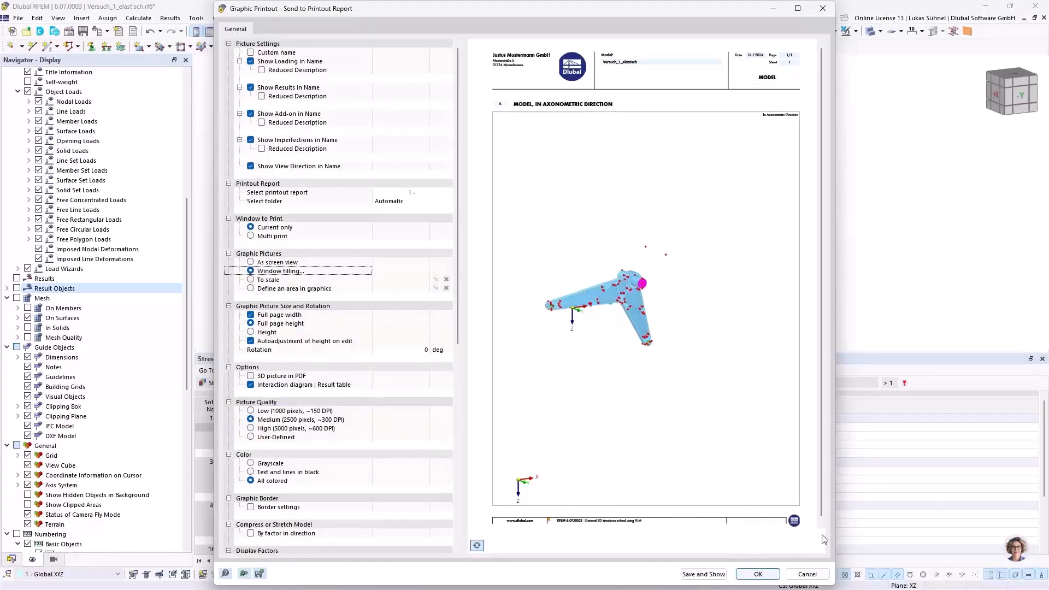
left_click(758, 575)
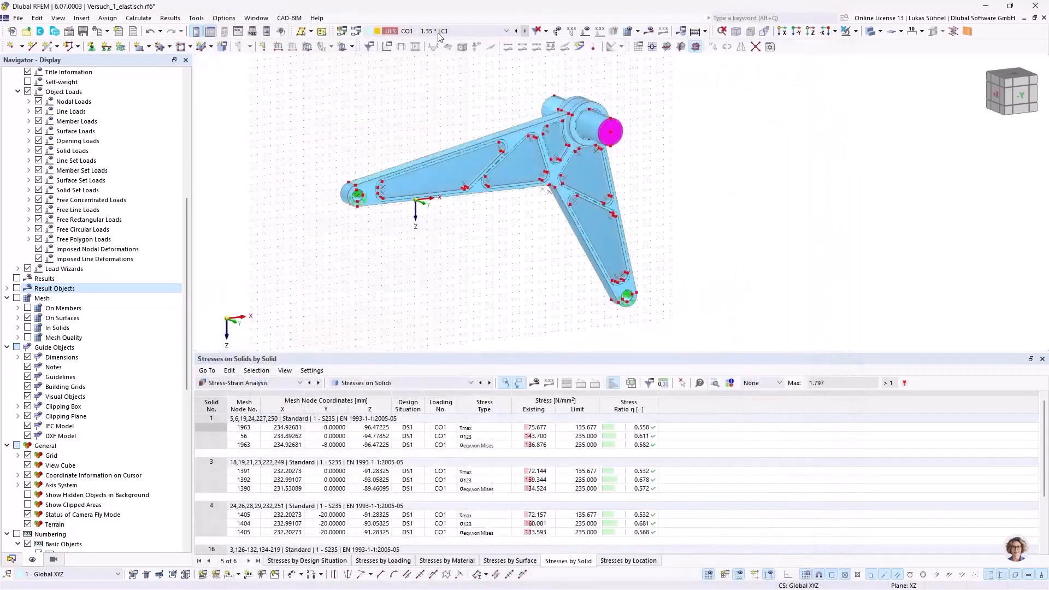
Switch to load case LC1 and display its loads, framing the component with both load arrows
left_click(439, 32)
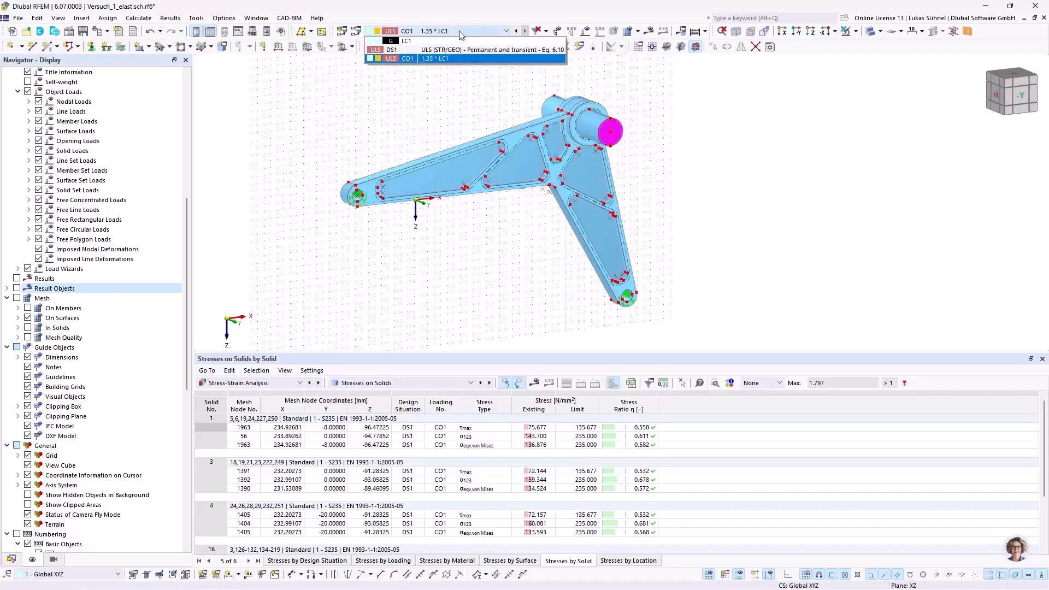
left_click(415, 51)
left_click(588, 32)
scroll(619, 170, "down", 2)
middle_click_drag(501, 264, 508, 240, "ctrl")
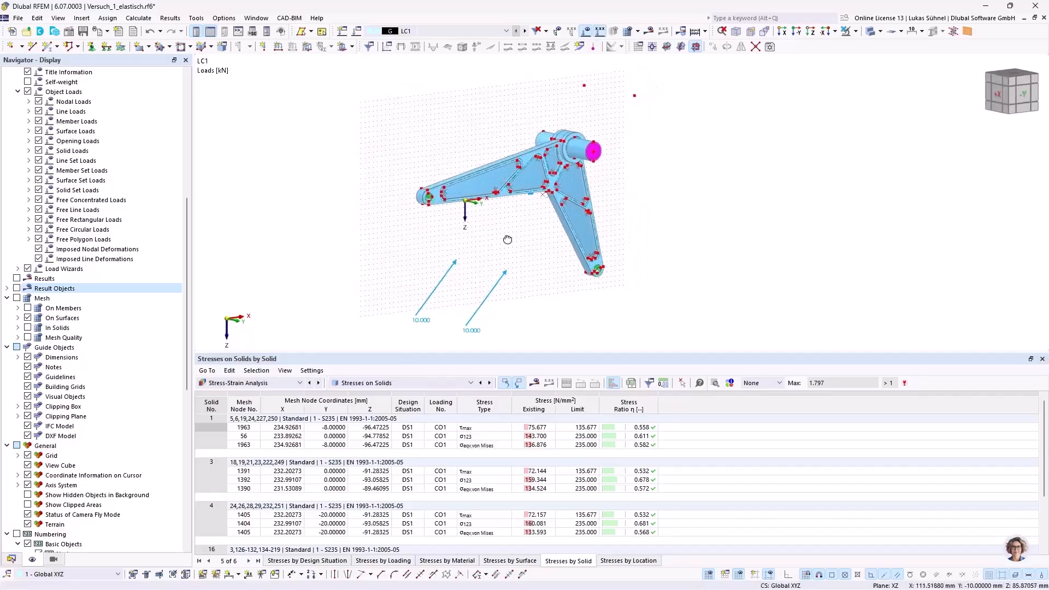
middle_click_drag(416, 282, 424, 270, "ctrl")
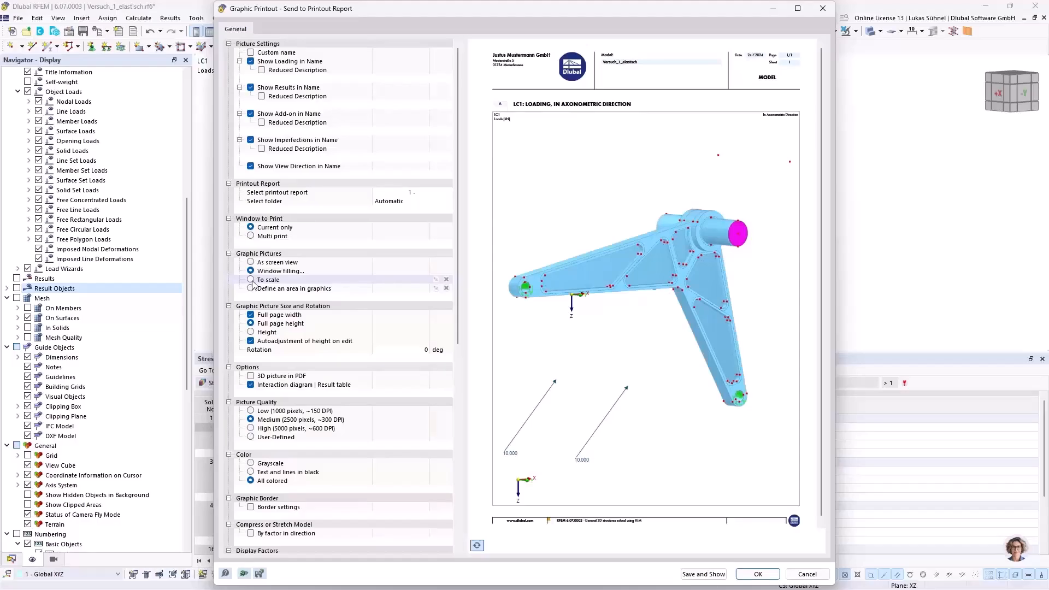
Add the LC1 loading graphic to the printout report with a 50 % height ratio and autoadjustment of height switched off
left_click(251, 331)
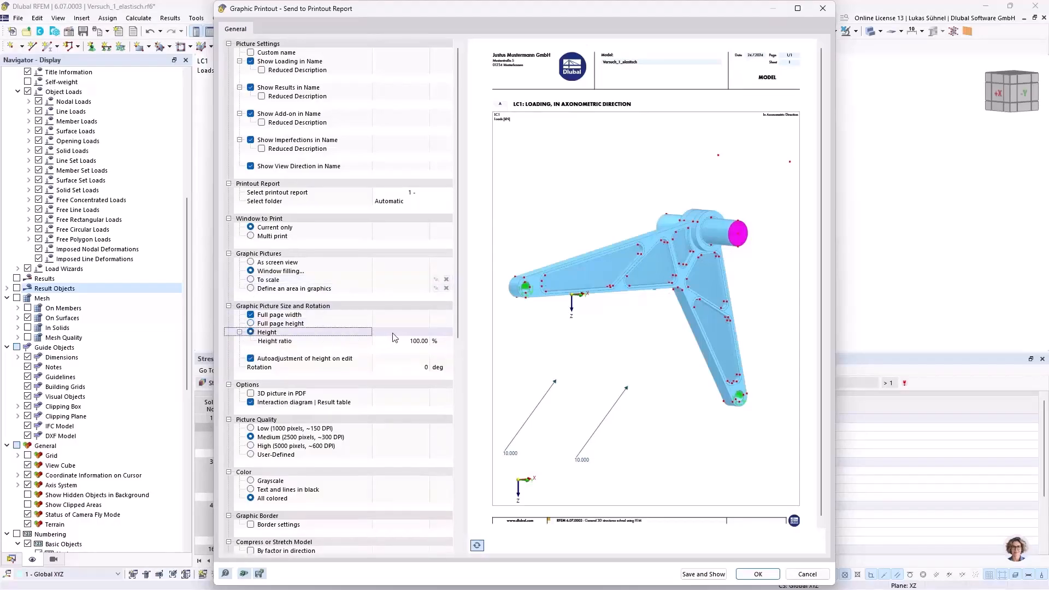
left_click(398, 341)
type("50")
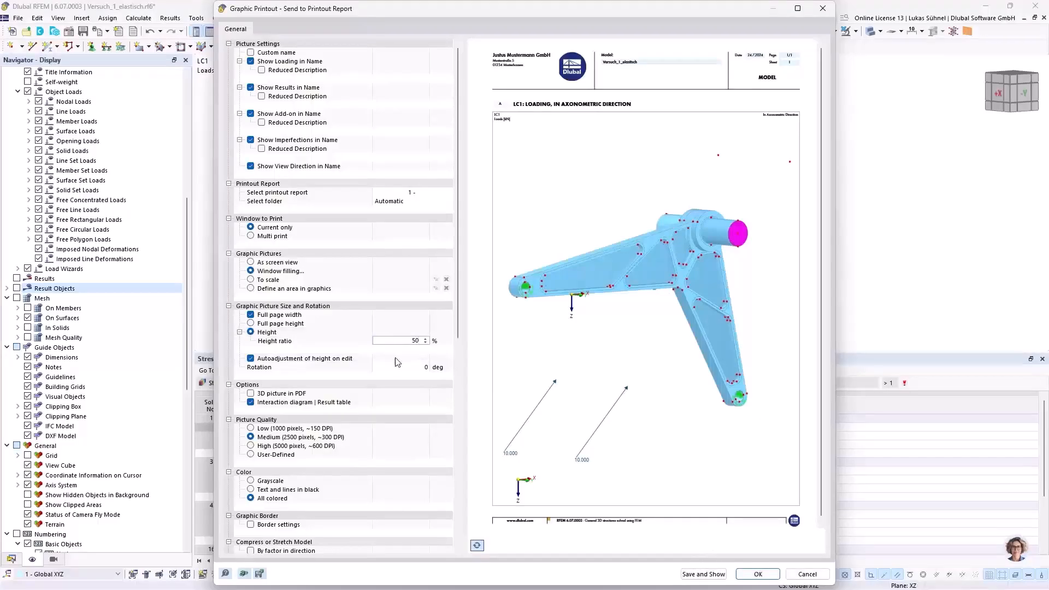
key("Tab")
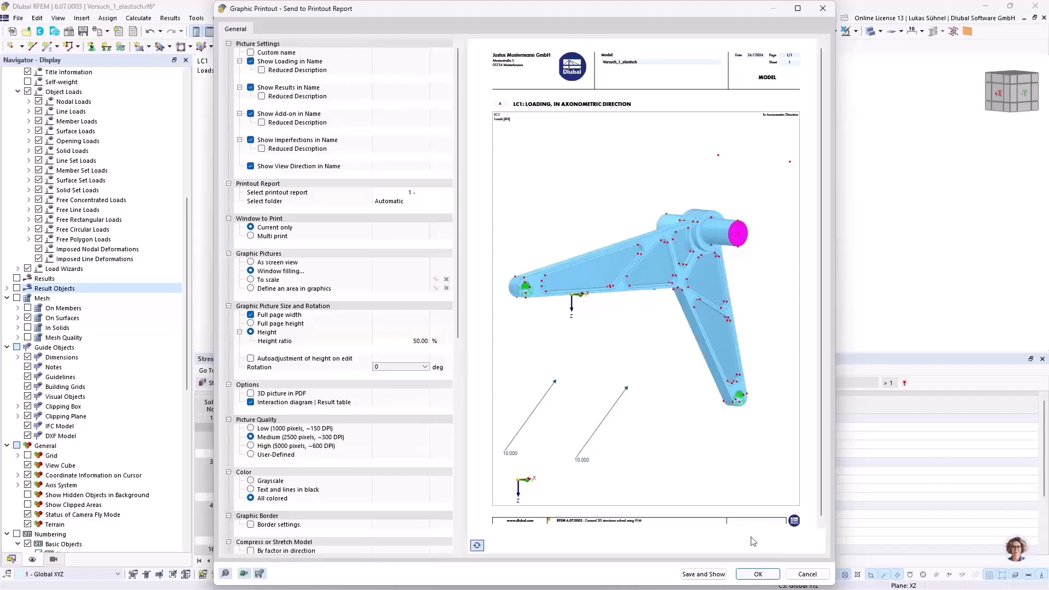
left_click(757, 574)
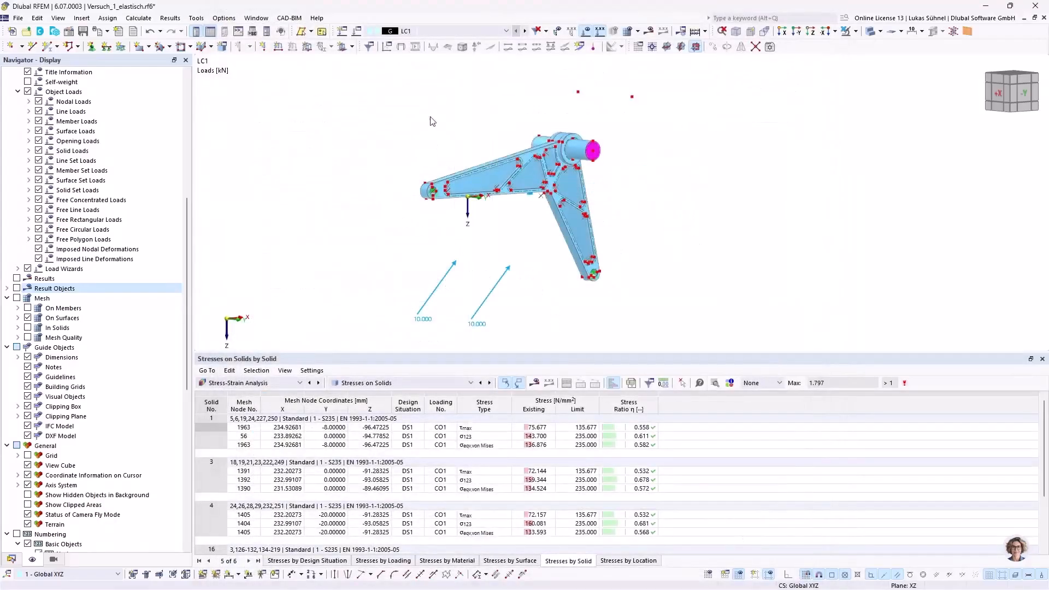
Switch on the results display and cancel the LC1 calculation that it starts
mouse_move(403, 127)
middle_mouse_down("ctrl")
mouse_move(406, 136)
mouse_move(407, 114)
middle_mouse_up("ctrl")
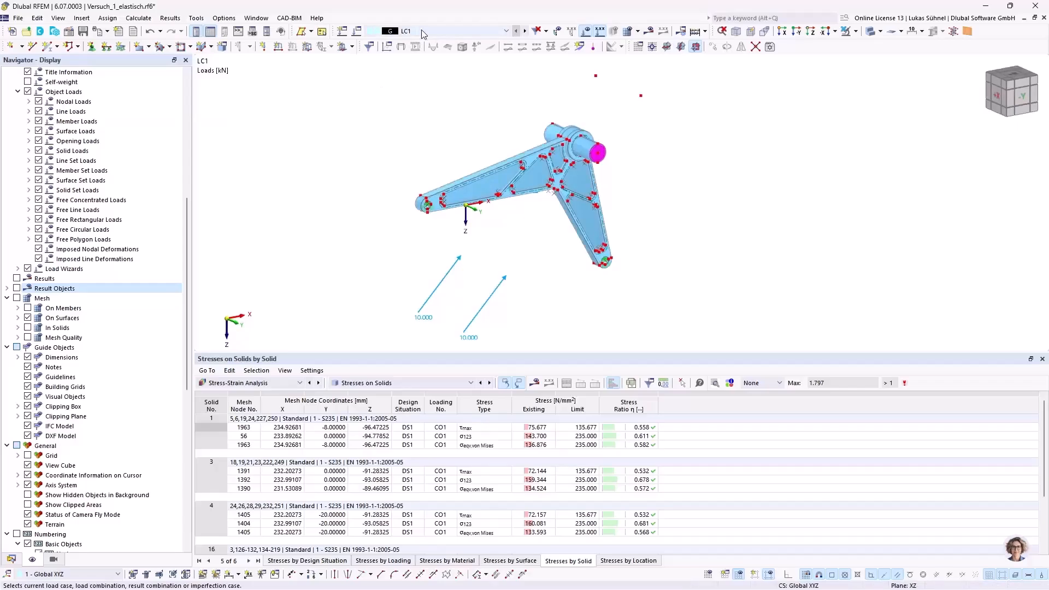
left_click(646, 32)
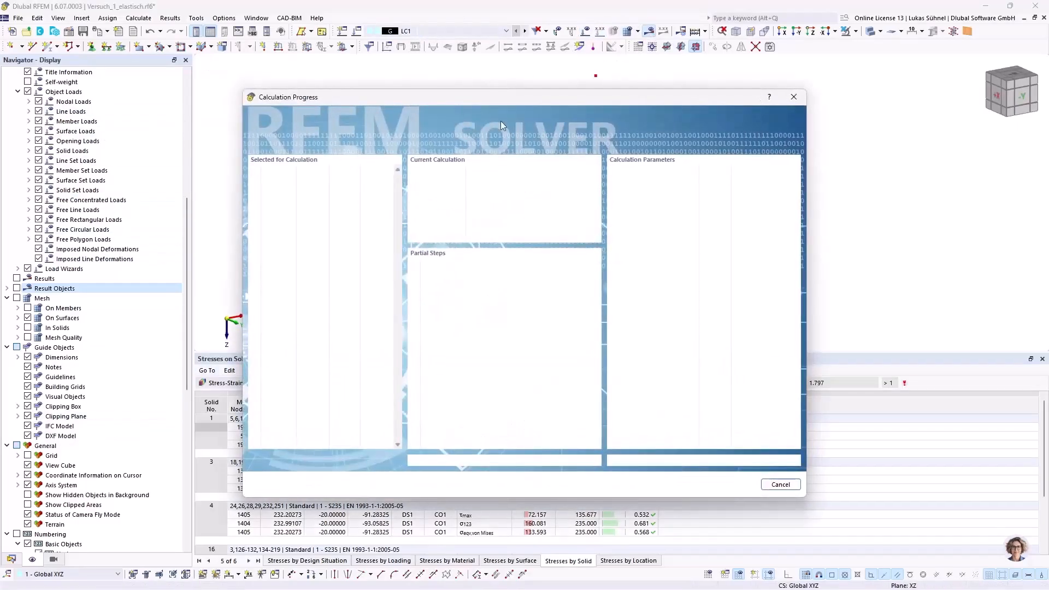
left_click(781, 484)
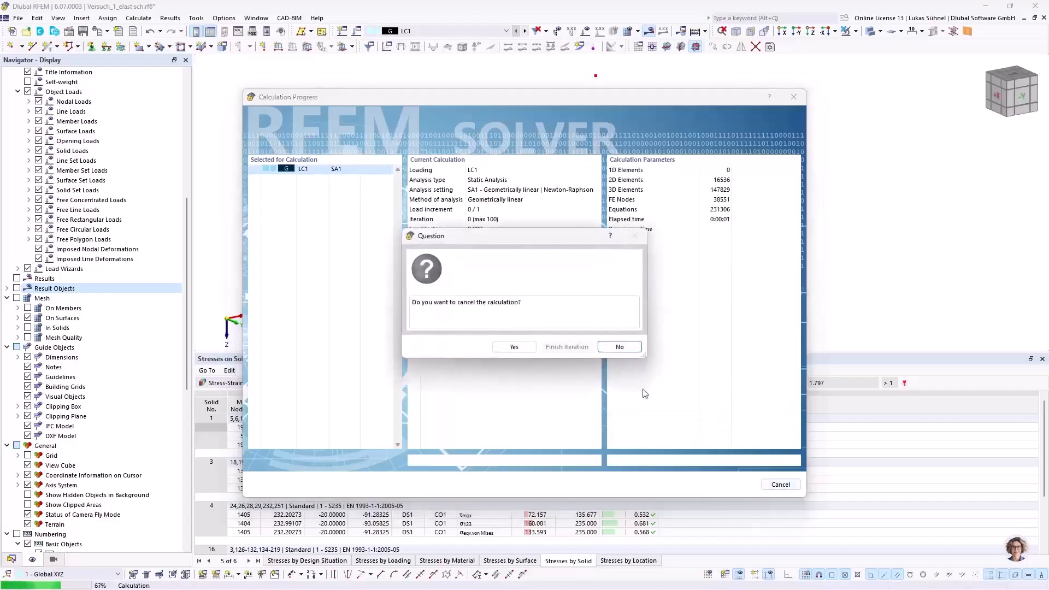
left_click(514, 347)
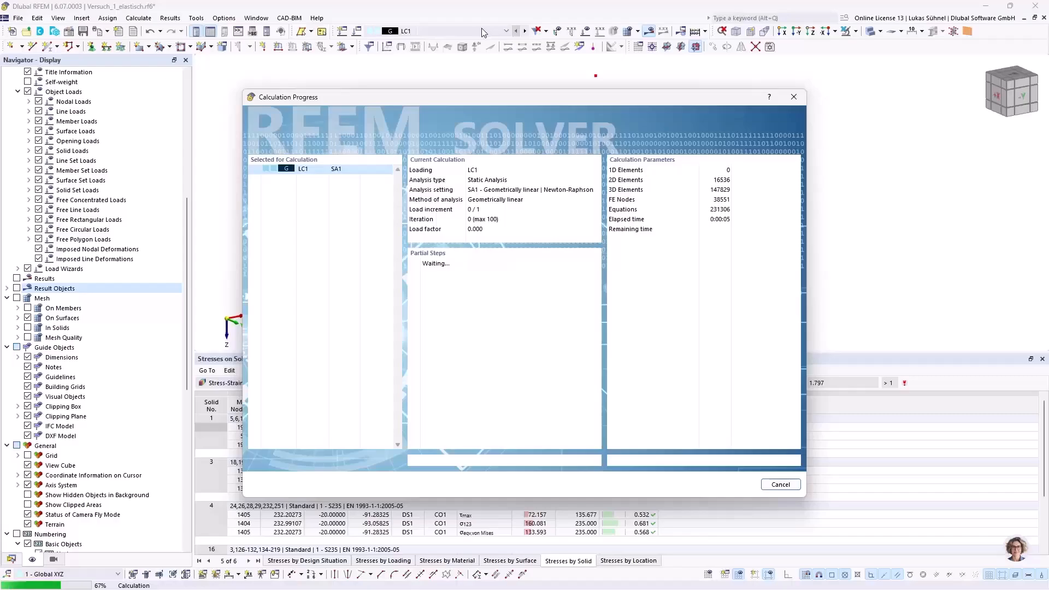
left_click(796, 489)
left_click(511, 346)
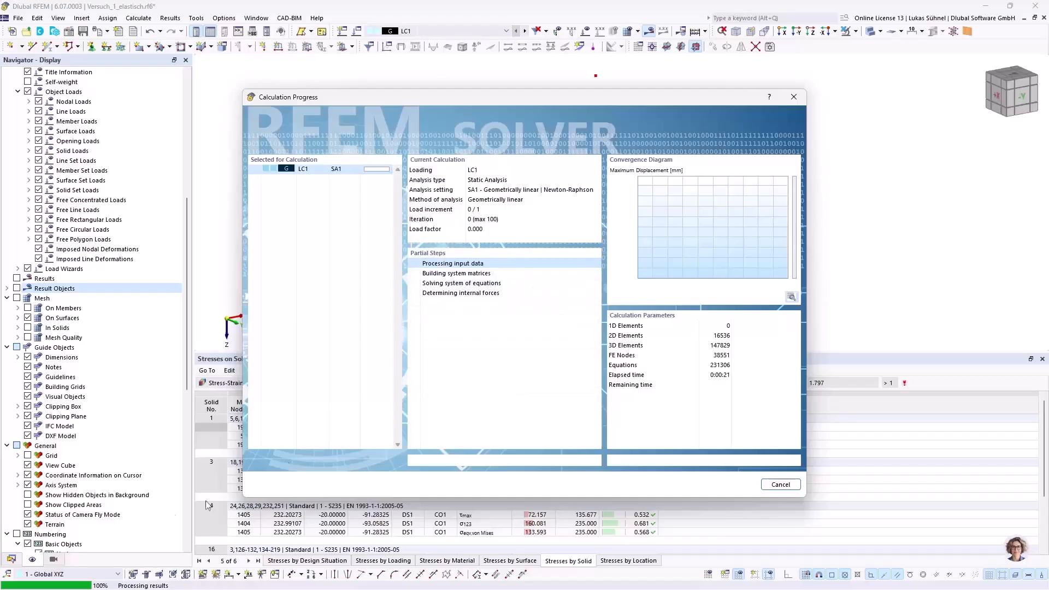
left_click_drag(498, 98, 572, 81)
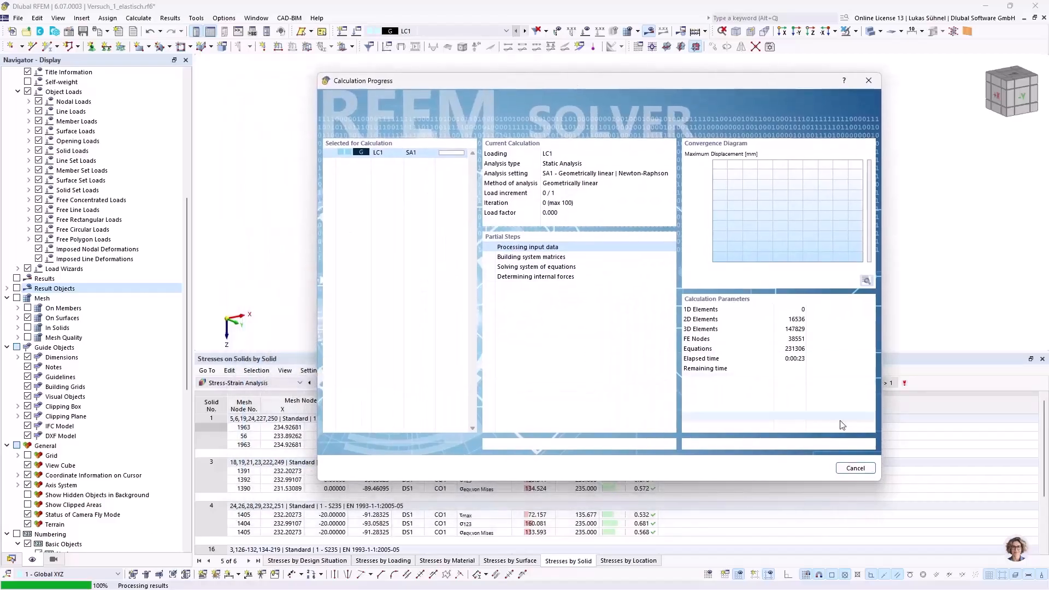
left_click(855, 470)
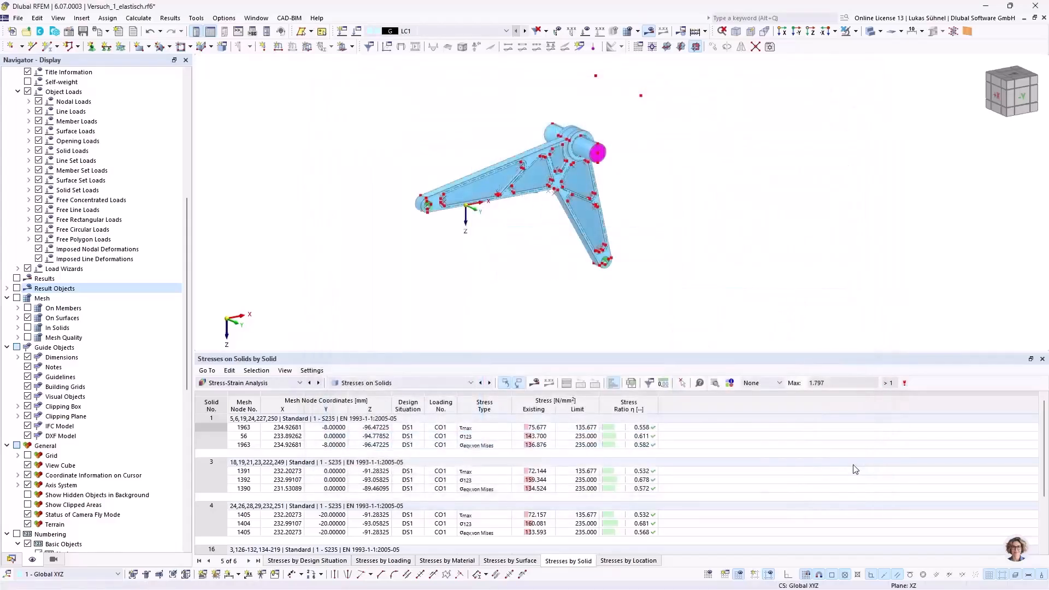
Select load combination CO1 for the results and frame the component's equivalent stress plot in a closer view
left_click(438, 32)
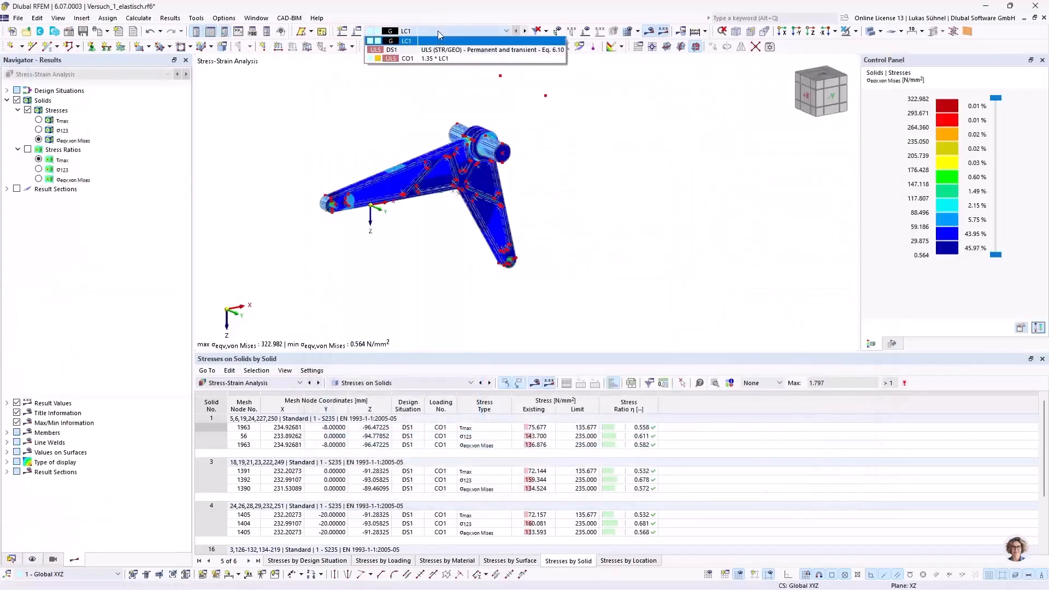
left_click(432, 58)
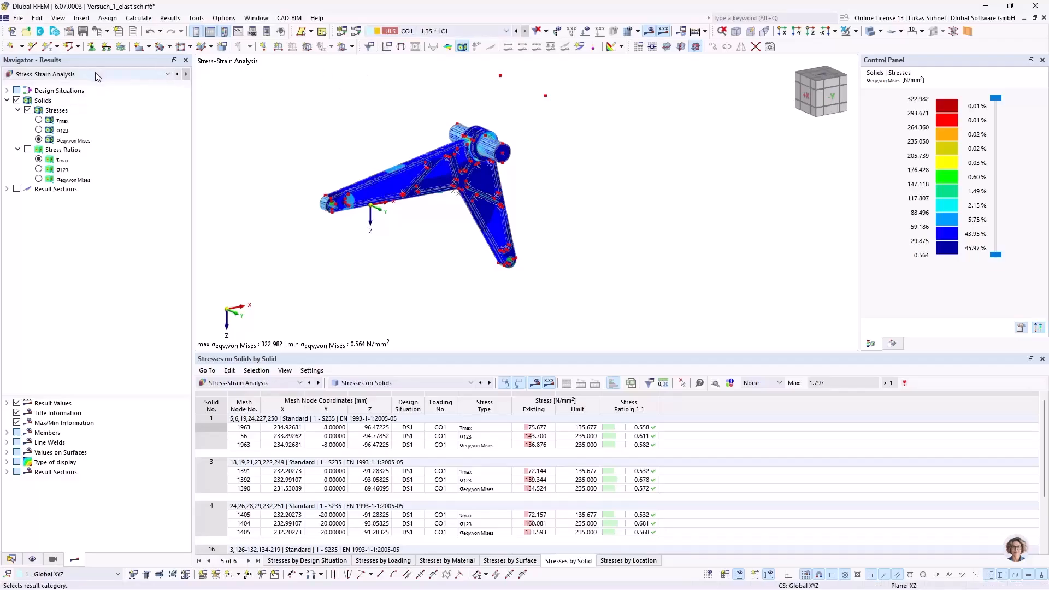
middle_click_drag(394, 116, 389, 159)
middle_click_drag(389, 158, 434, 143, "ctrl")
scroll(359, 230, "up", 4)
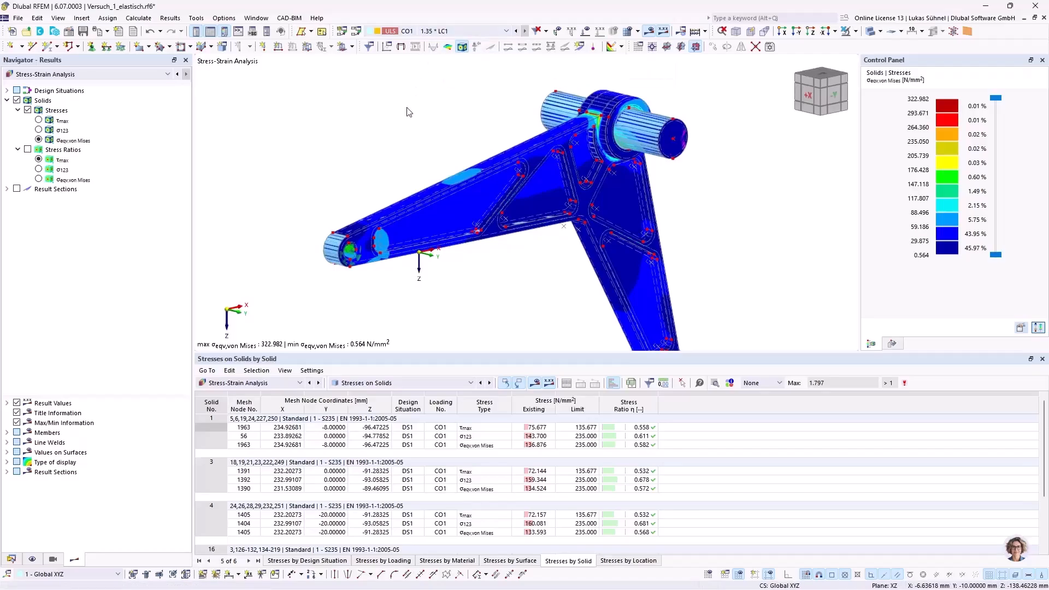
Frame the CO1 equivalent stress plot in solid display mode and add it as a graphic to the printout report, saving and showing the report
middle_click_drag(471, 116, 524, 146, "ctrl")
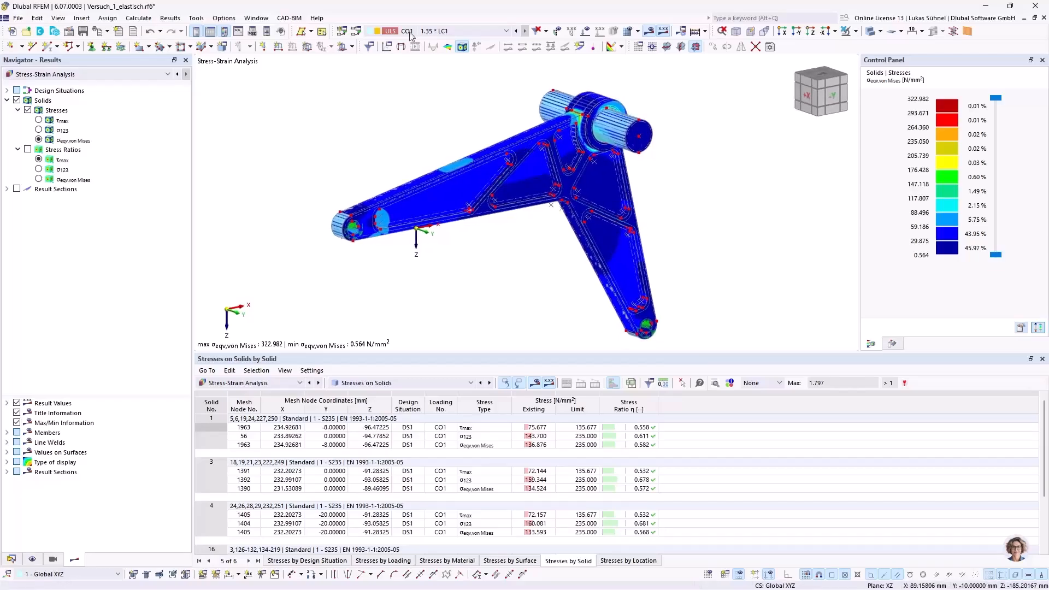
left_click(48, 74)
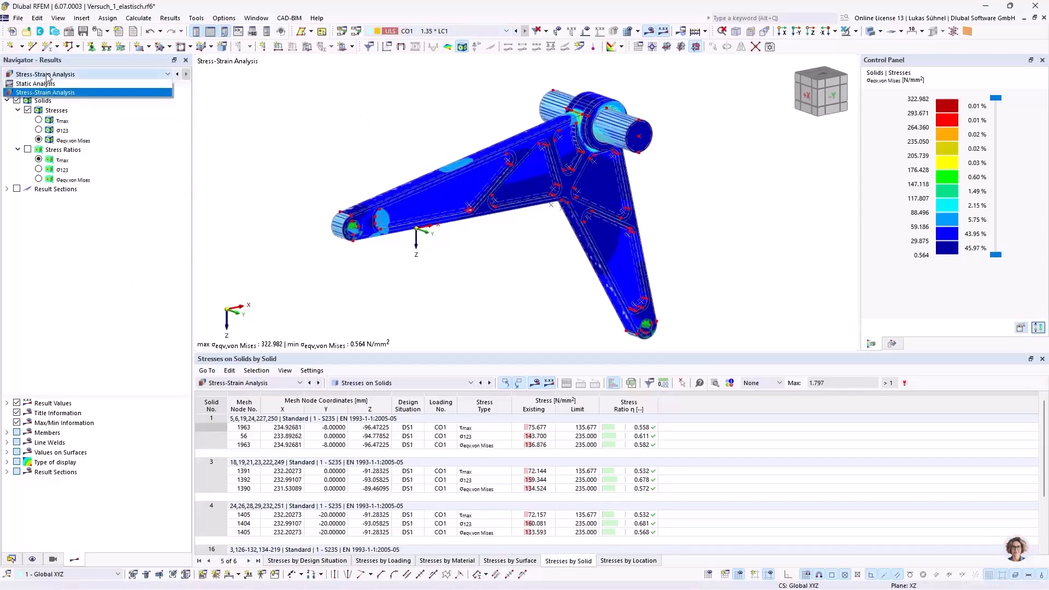
left_click(48, 77)
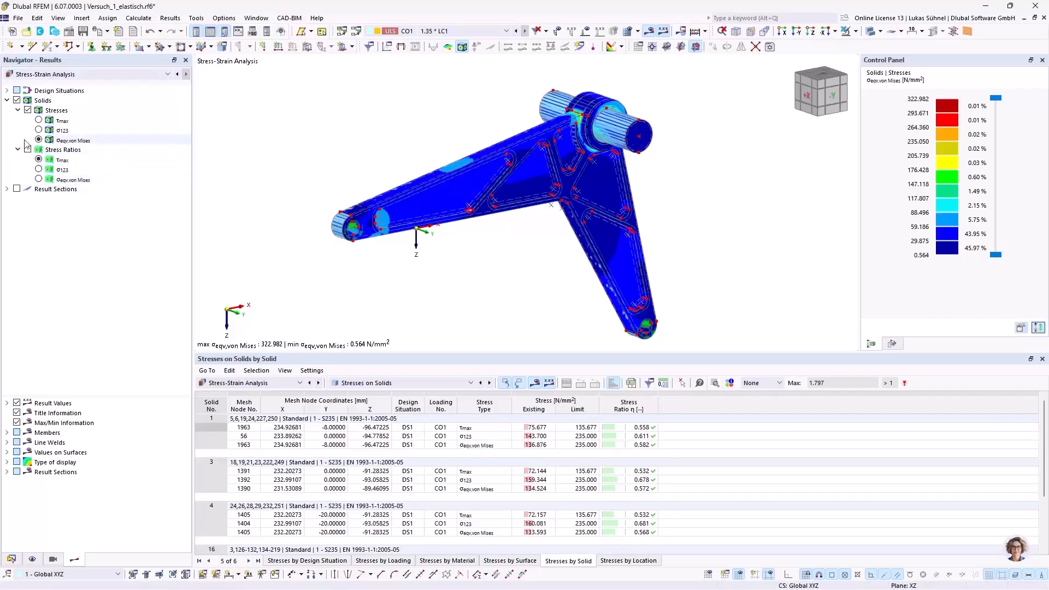
middle_click_drag(347, 159, 396, 163, "ctrl")
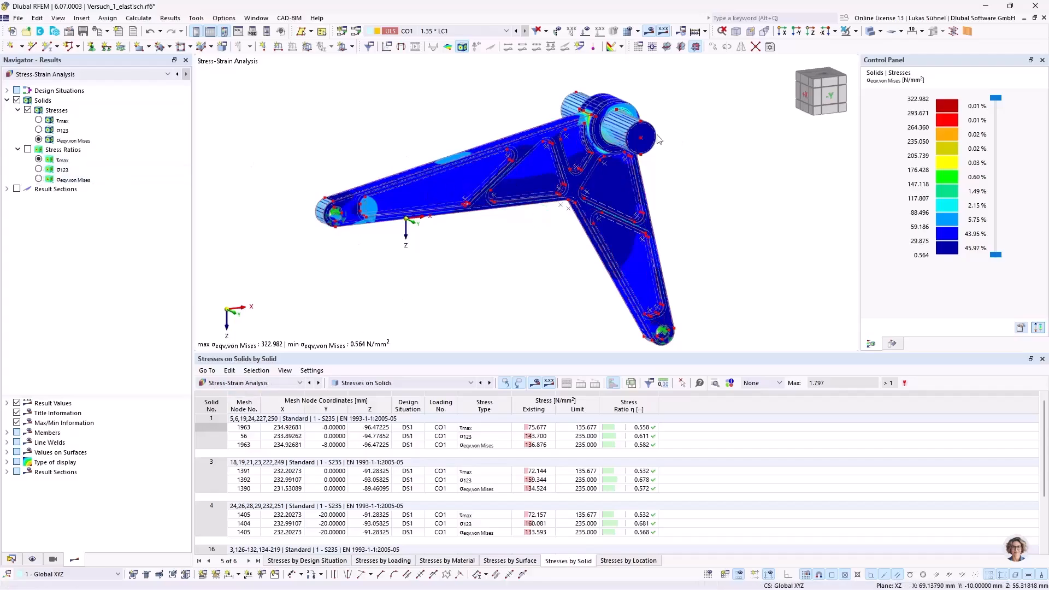
left_click(869, 34)
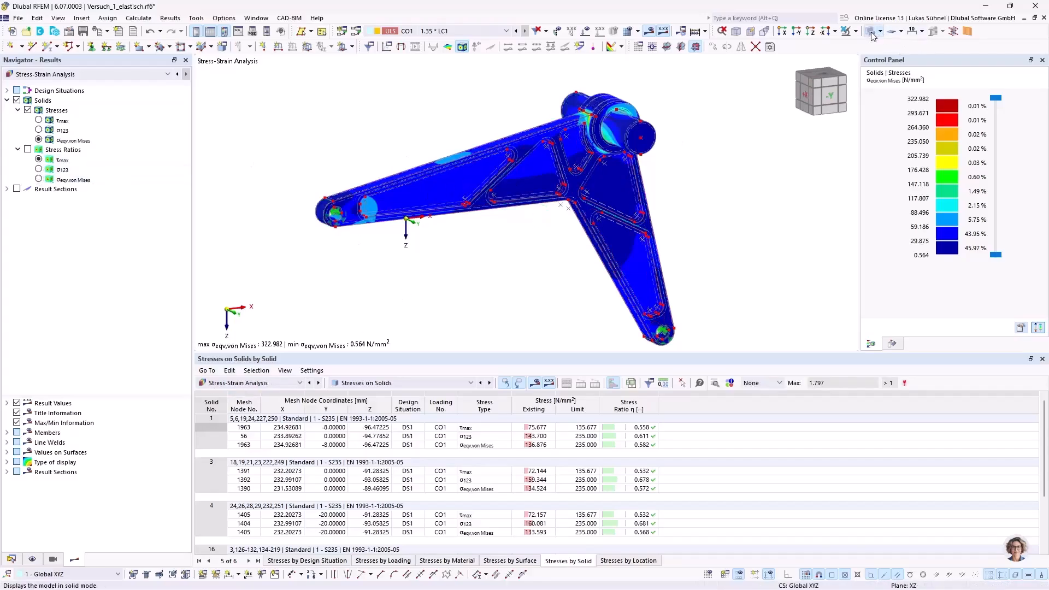
middle_click_drag(448, 246, 465, 241)
left_click(102, 32)
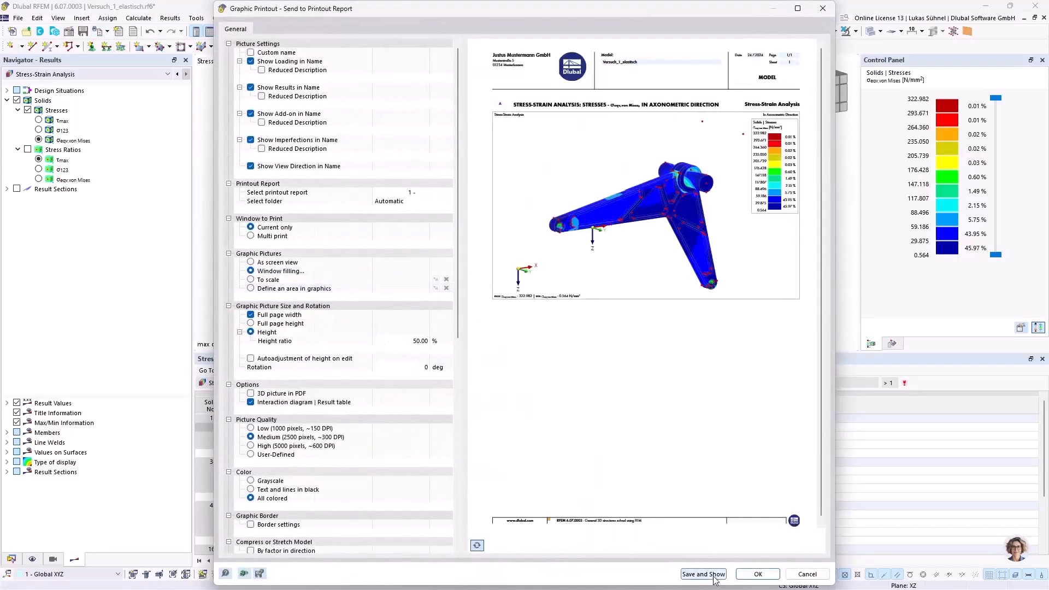
left_click(713, 577)
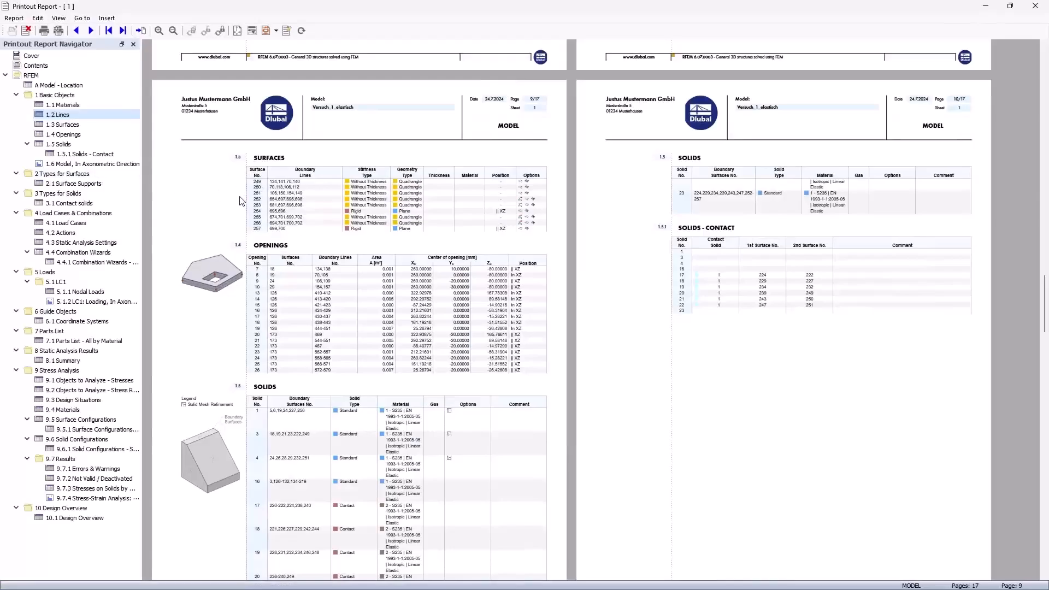
Examine the axonometric model, LC1 loading and equivalent von Mises stress graphics in the printout report, together with the neighbouring result tables
left_click(63, 163)
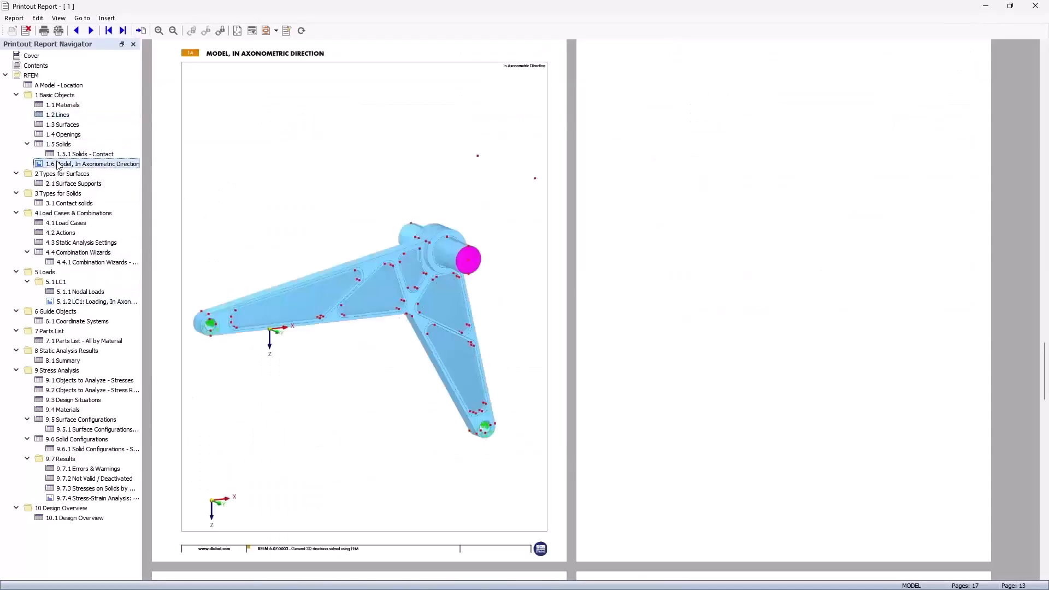
left_click(65, 303)
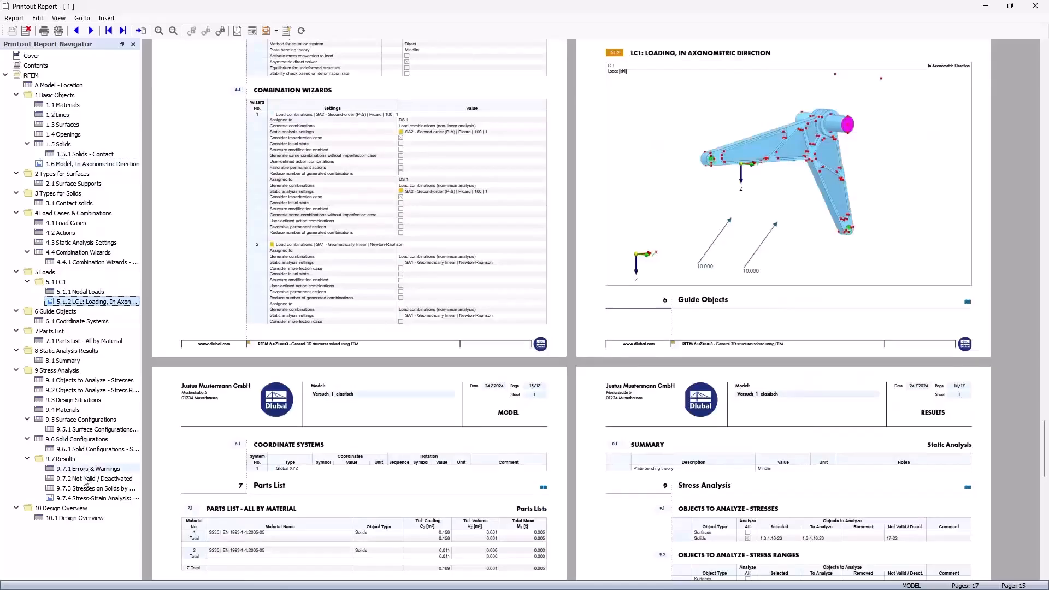
left_click(71, 498)
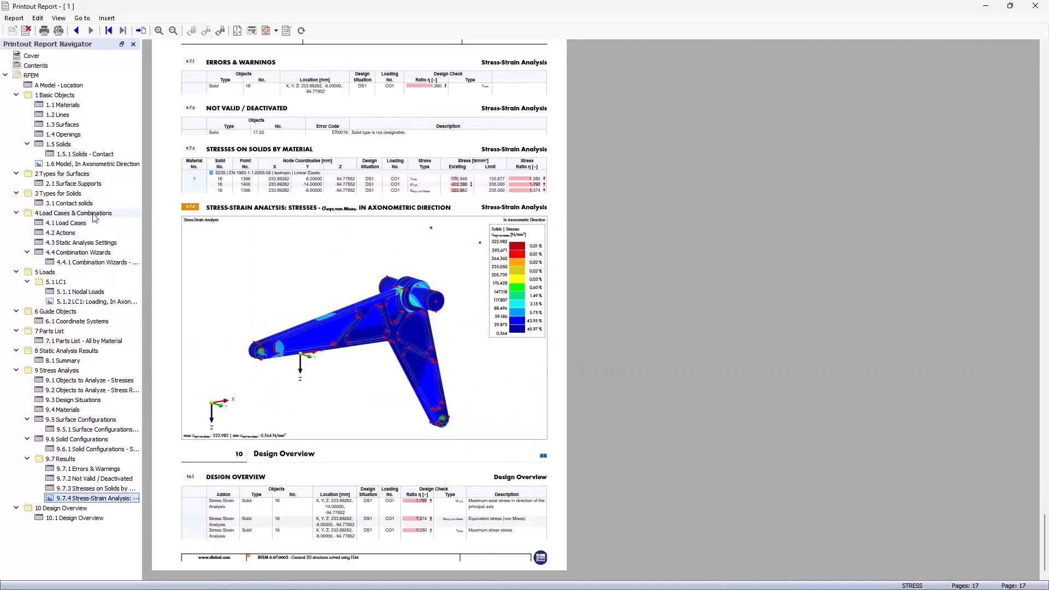
left_click(84, 164)
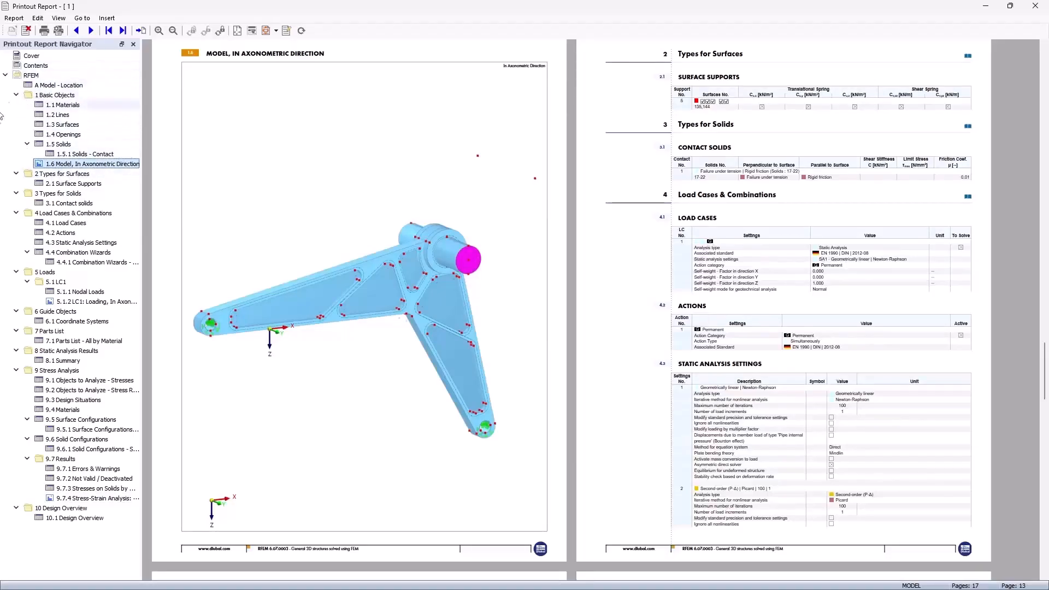
left_click(81, 301)
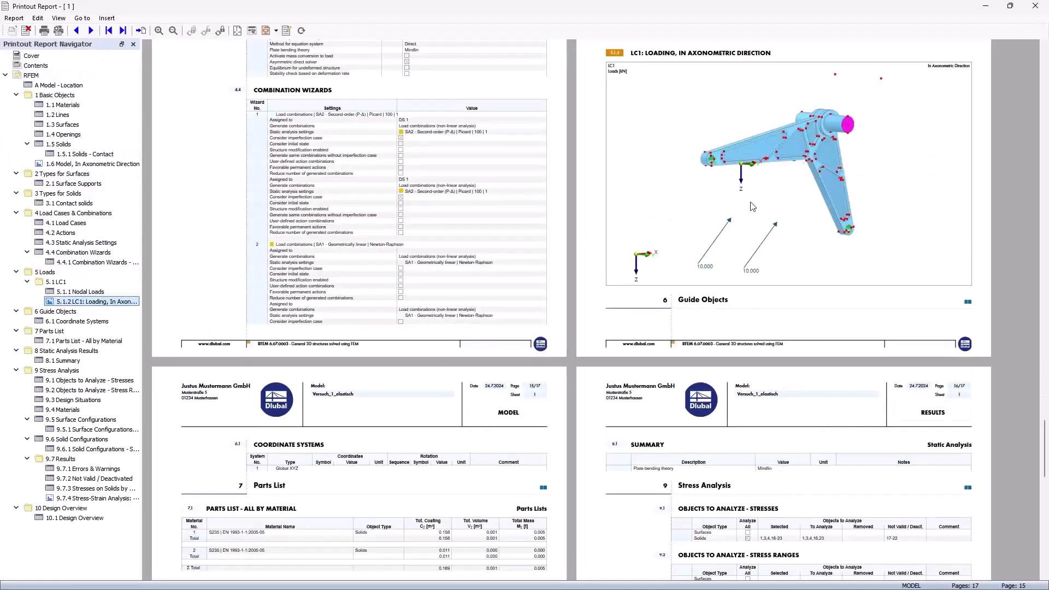
scroll(759, 233, "up", 3)
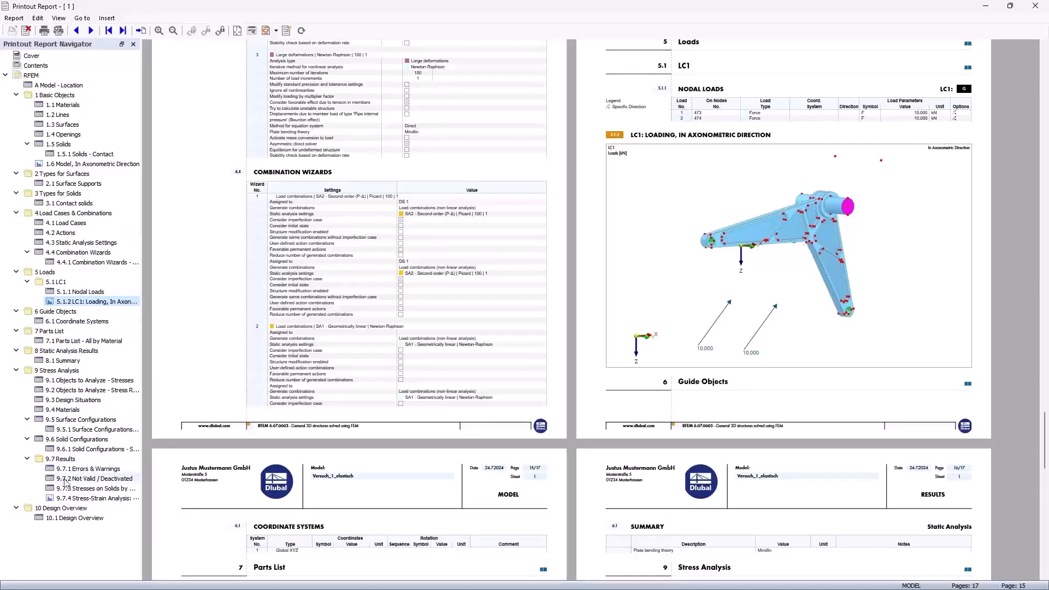
left_click(68, 500)
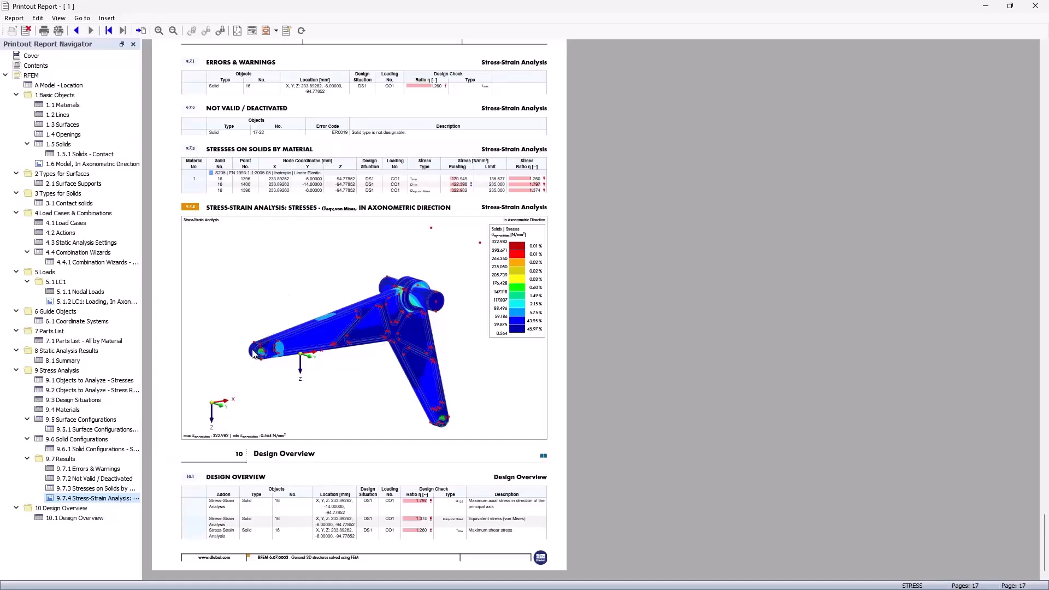
scroll(245, 297, "up", 5)
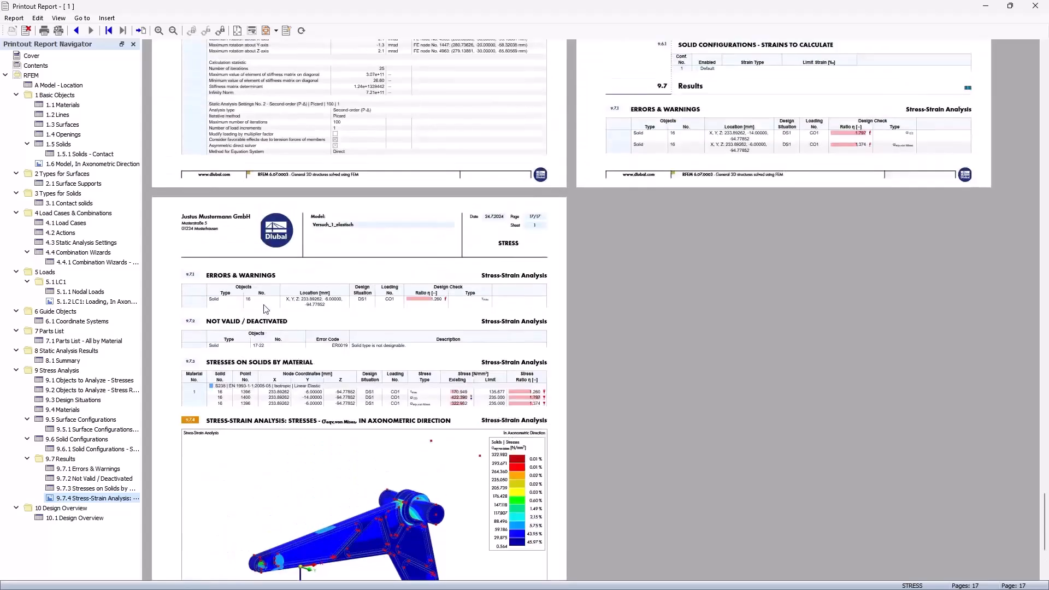
scroll(260, 300, "down", 4)
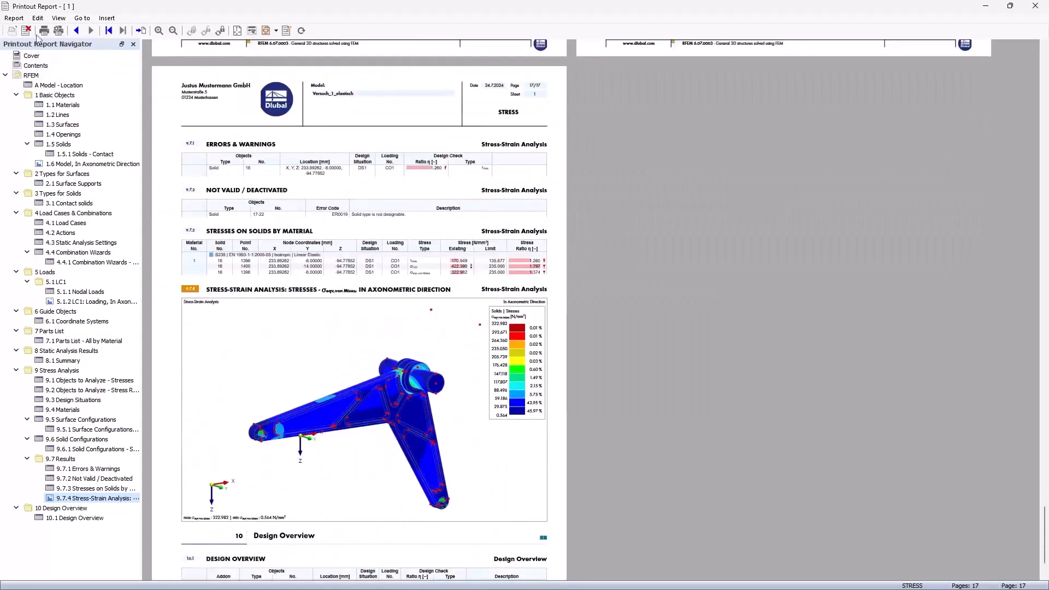
Check the report's export options and review its Surface Configurations and Surfaces chapters
left_click(14, 18)
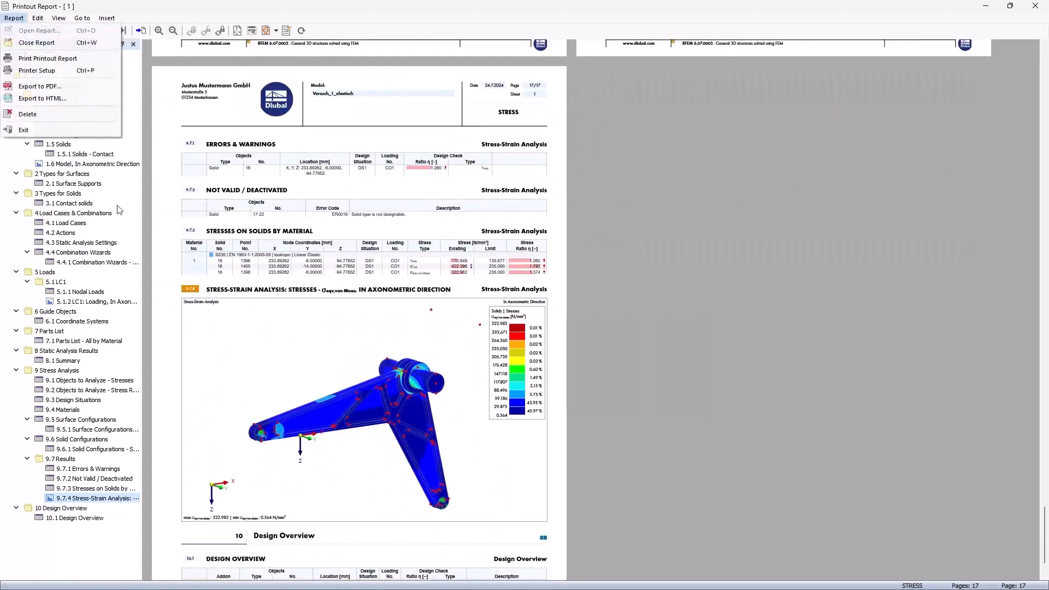
left_click(59, 86)
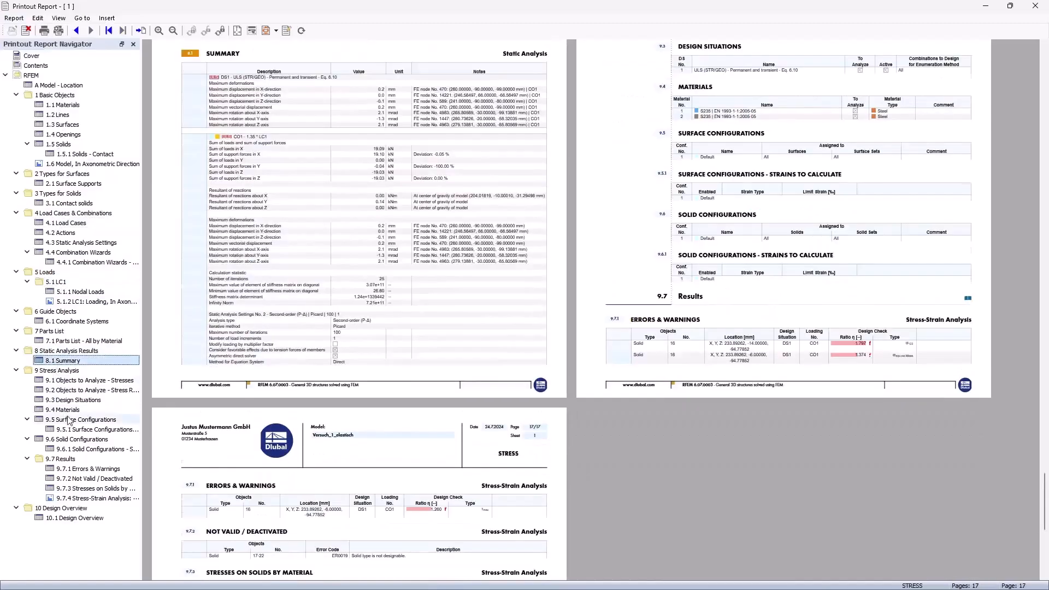
left_click(68, 420)
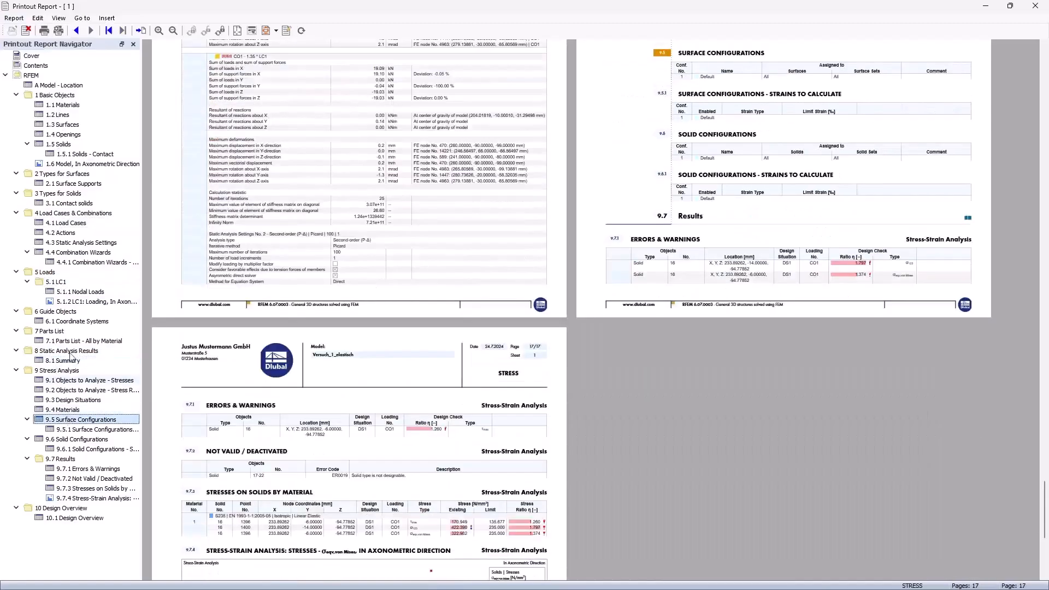
left_click(66, 125)
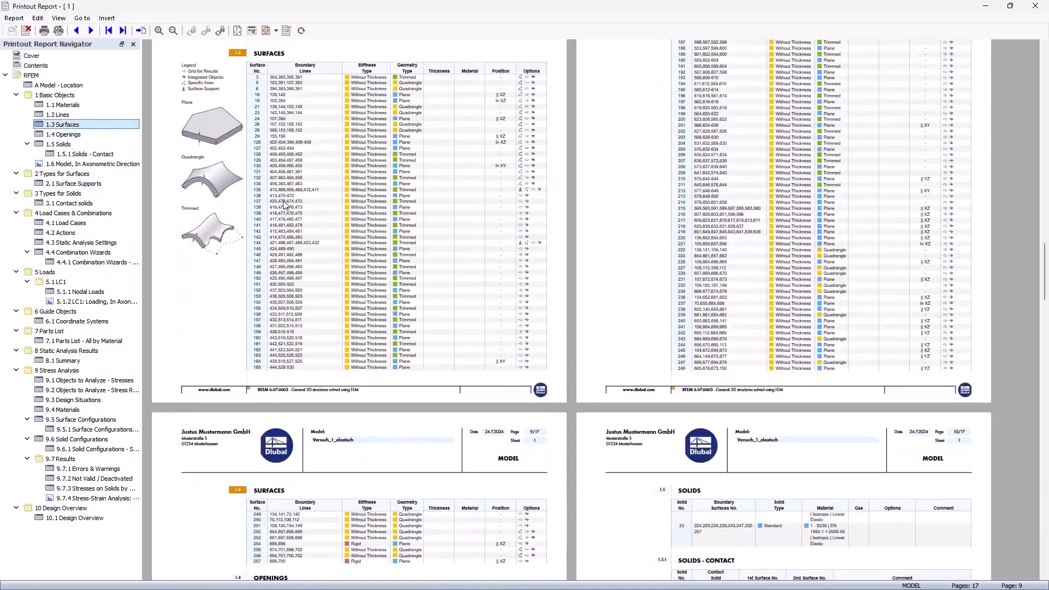